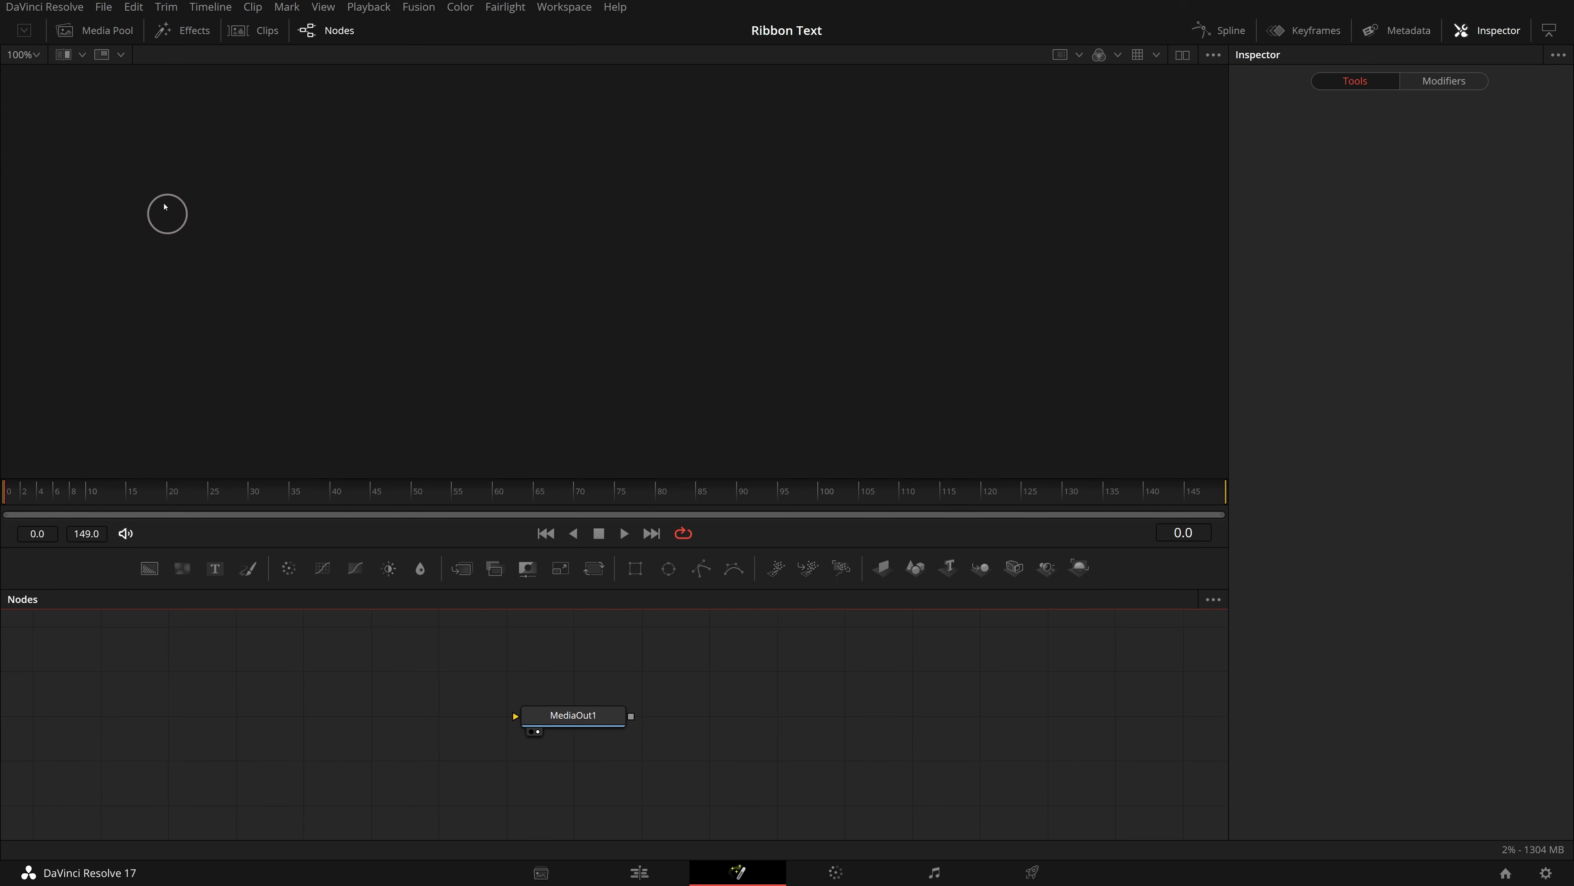
Add an sRectangle shape node followed by an sRender node, and connect the render output to MediaOut1
left_click(174, 29)
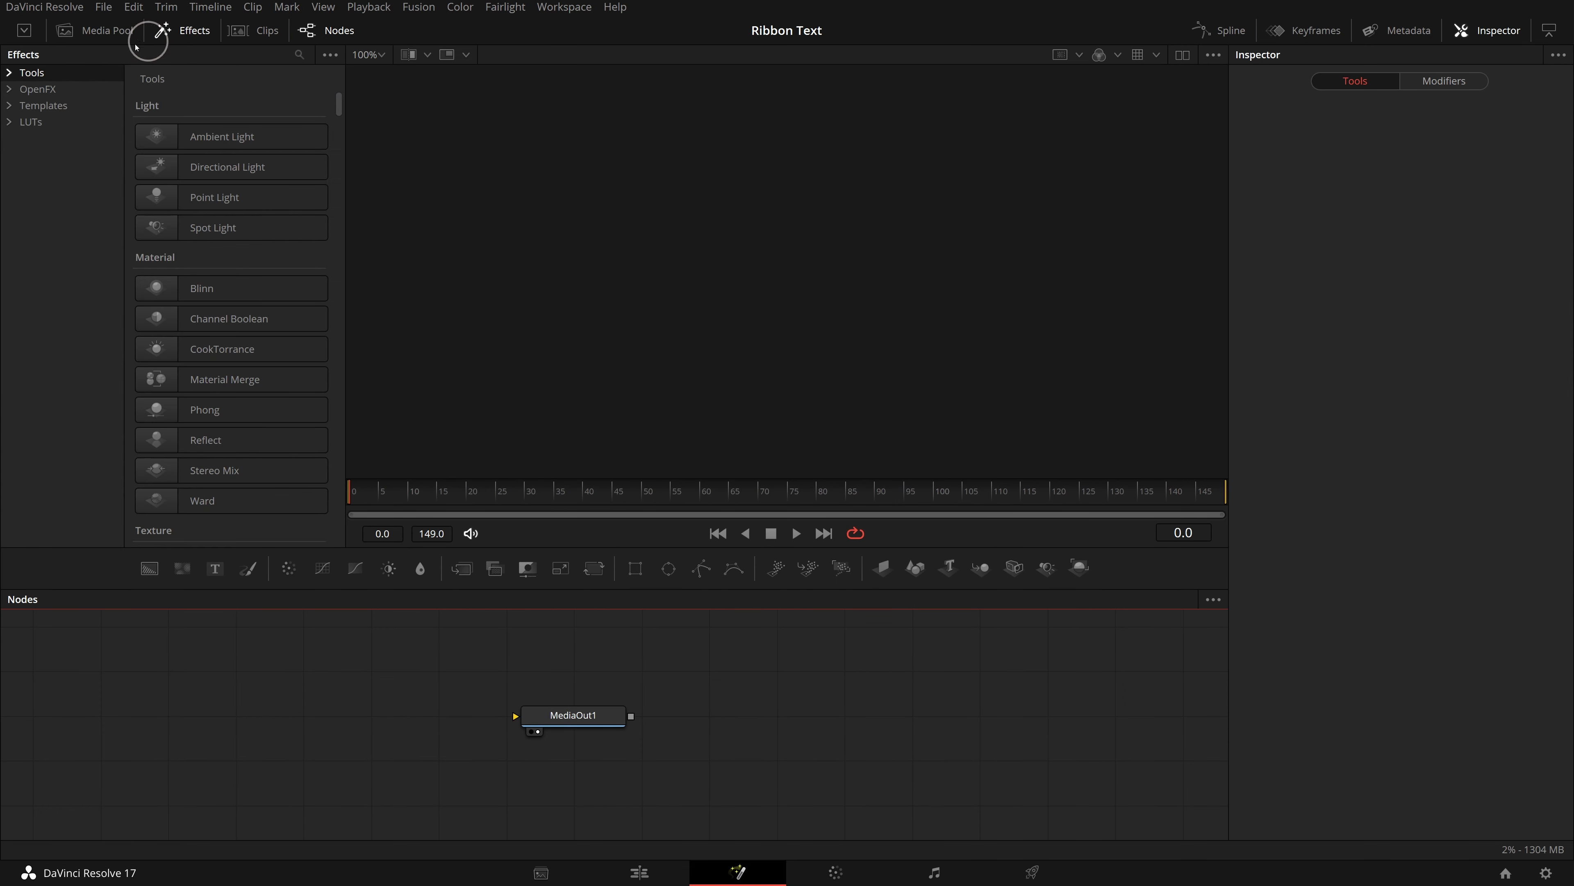
left_click(18, 73)
left_click(46, 433)
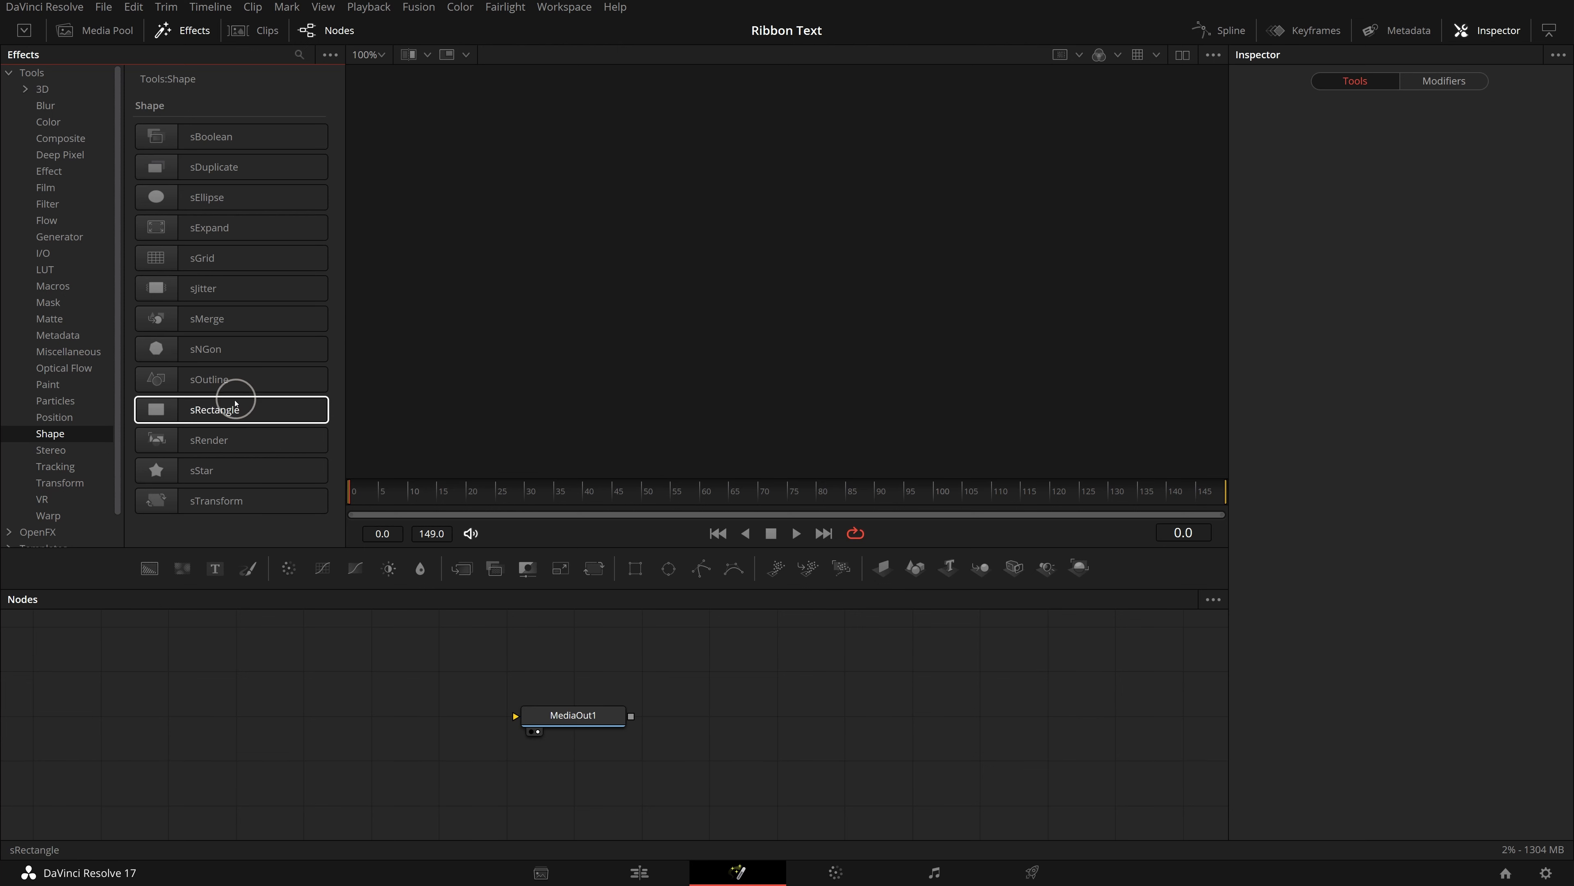
double_click(166, 410)
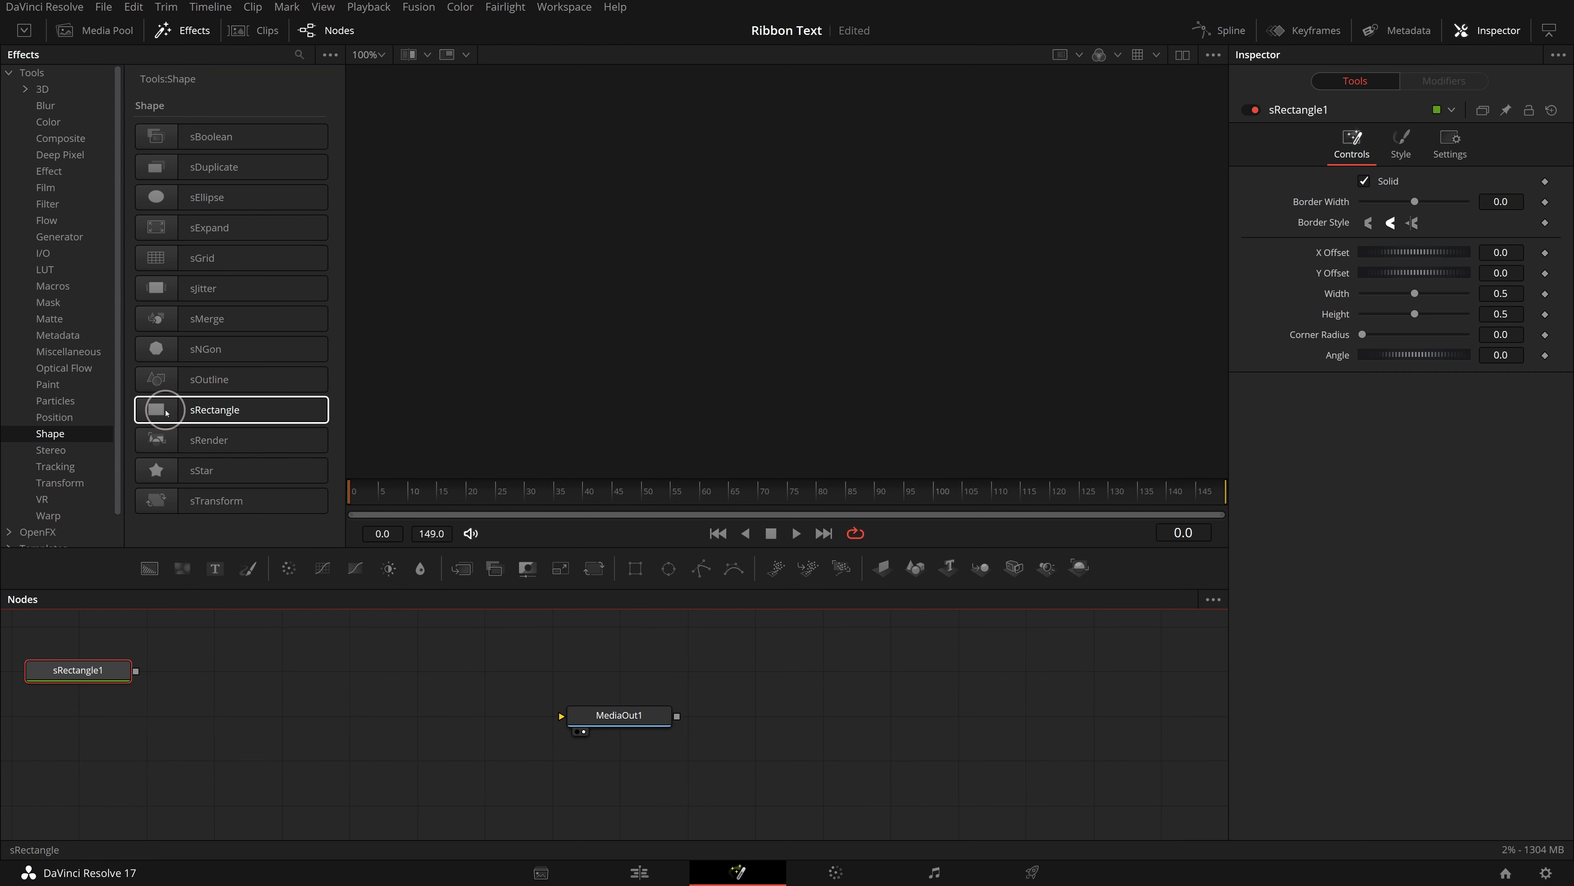
double_click(205, 441)
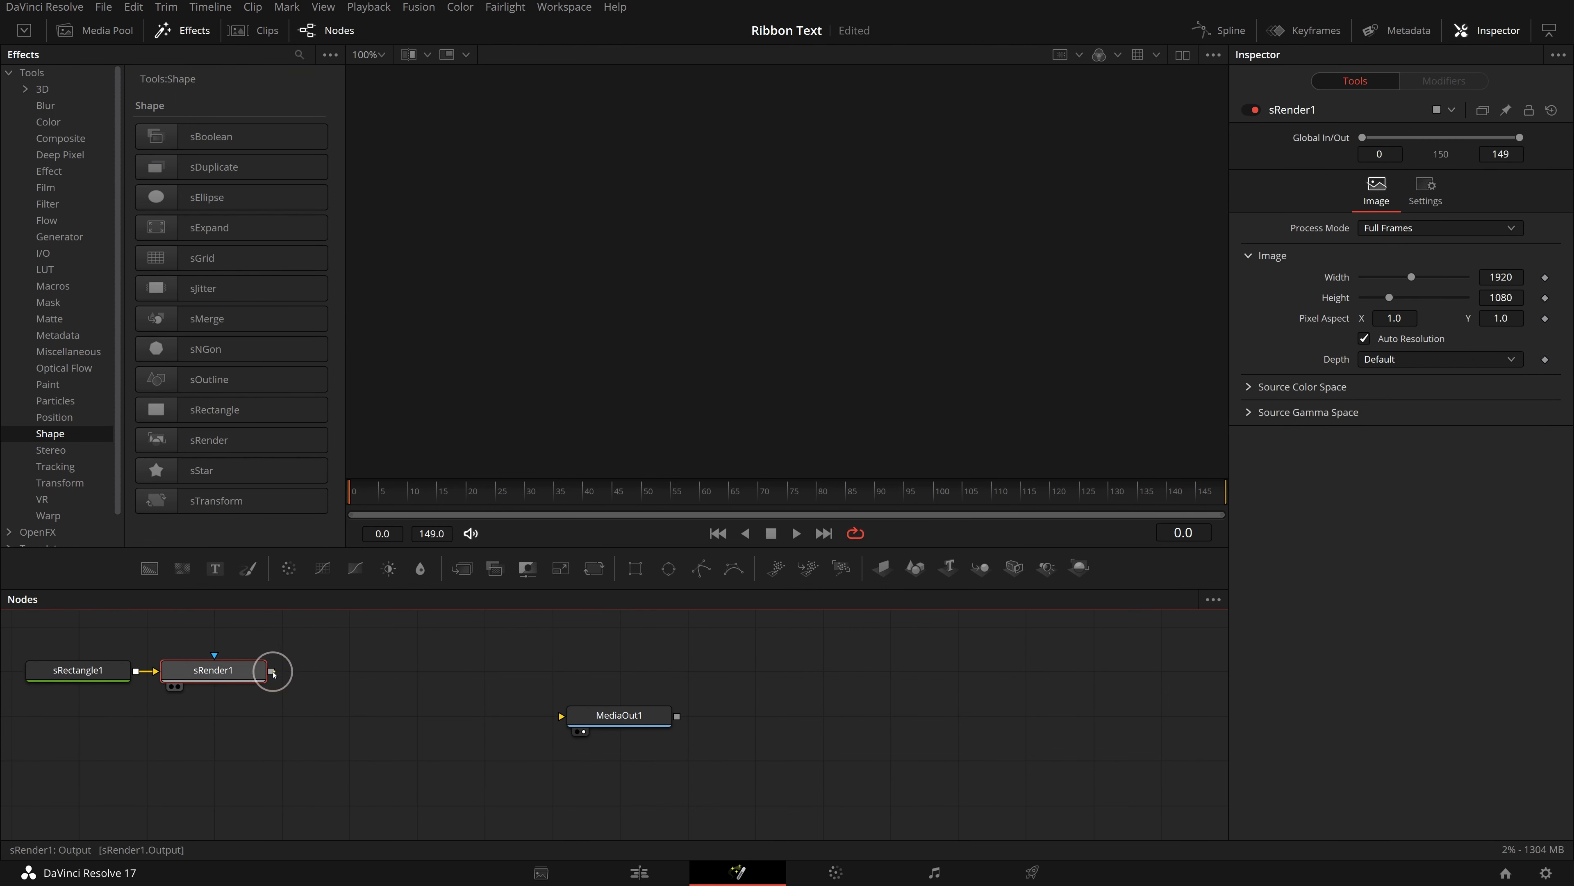
left_click_drag(273, 673, 647, 718)
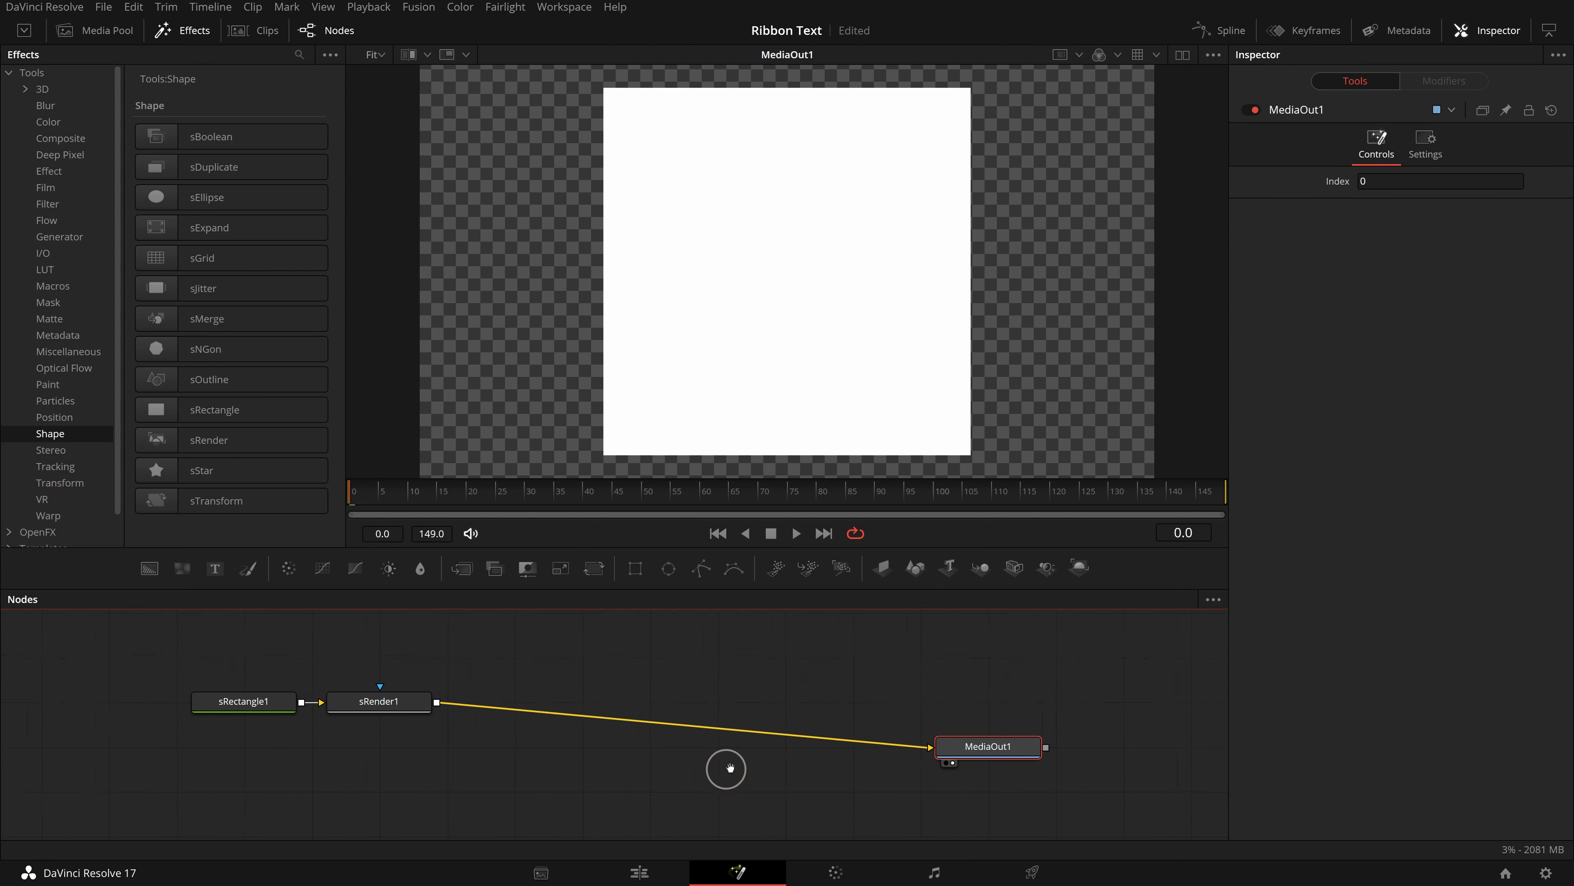
left_click_drag(729, 768, 811, 751)
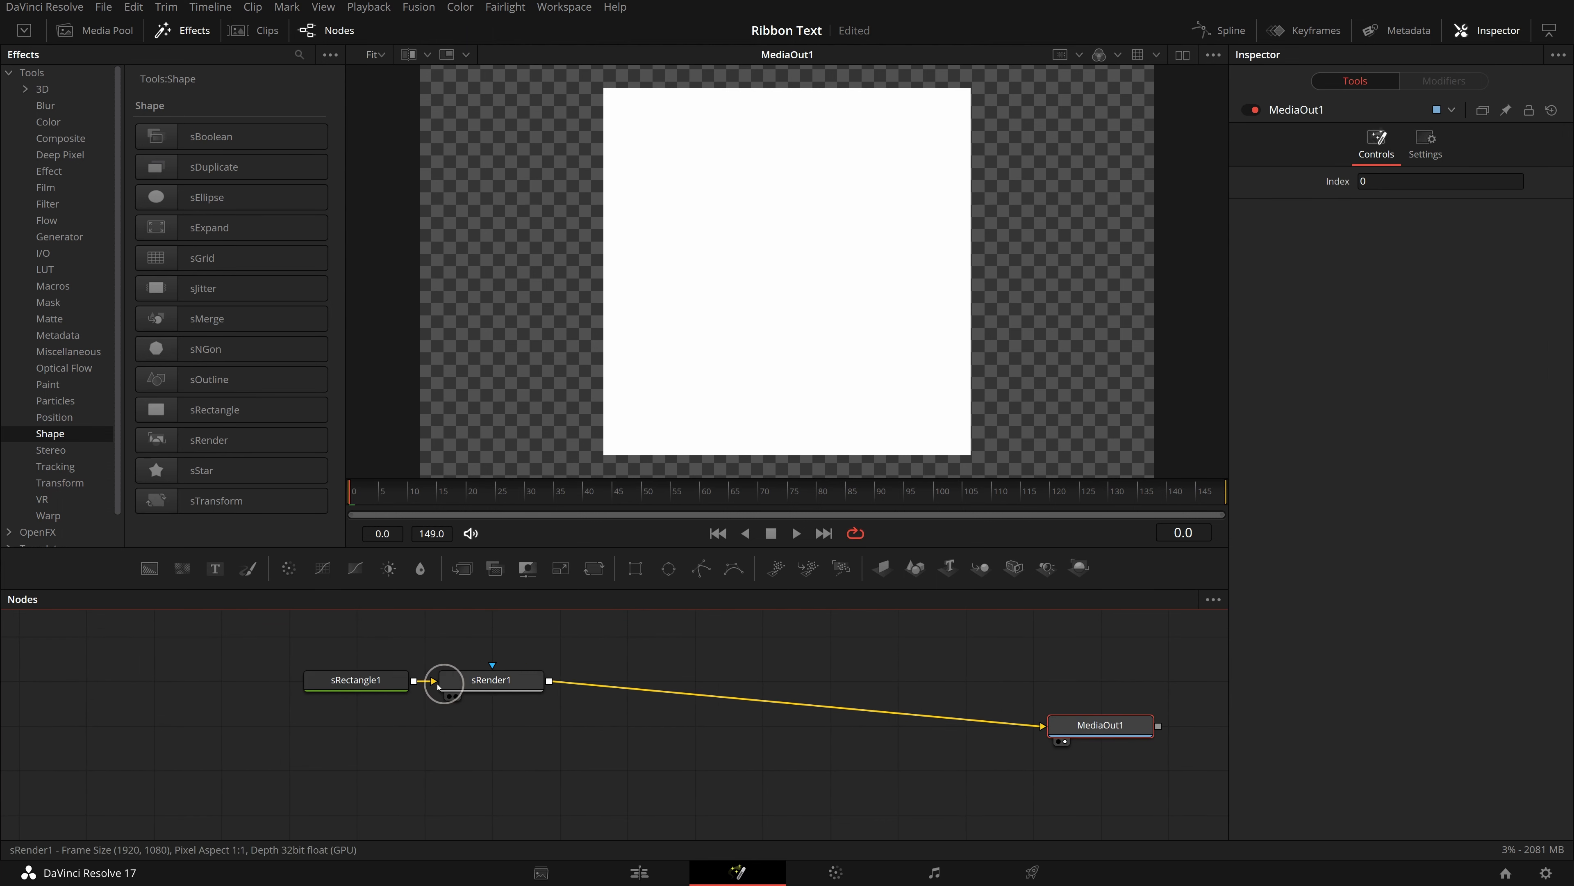
Set the sRectangle1 shape's width to 1.0 and its height to 0.08 to form a thin band
left_click(366, 679)
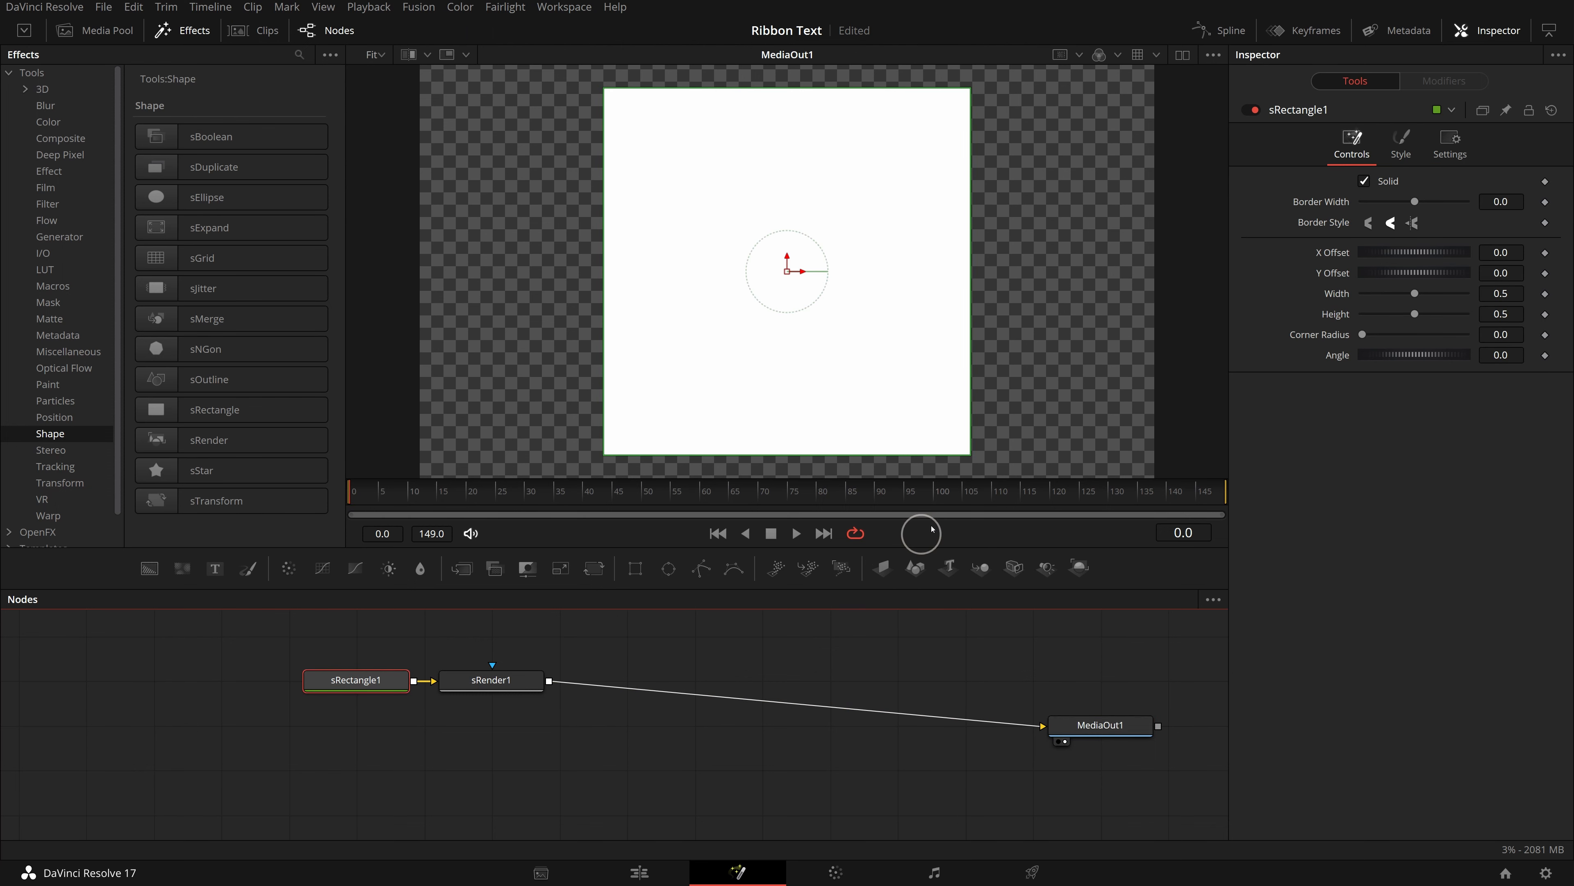
left_click_drag(1416, 292, 1497, 296)
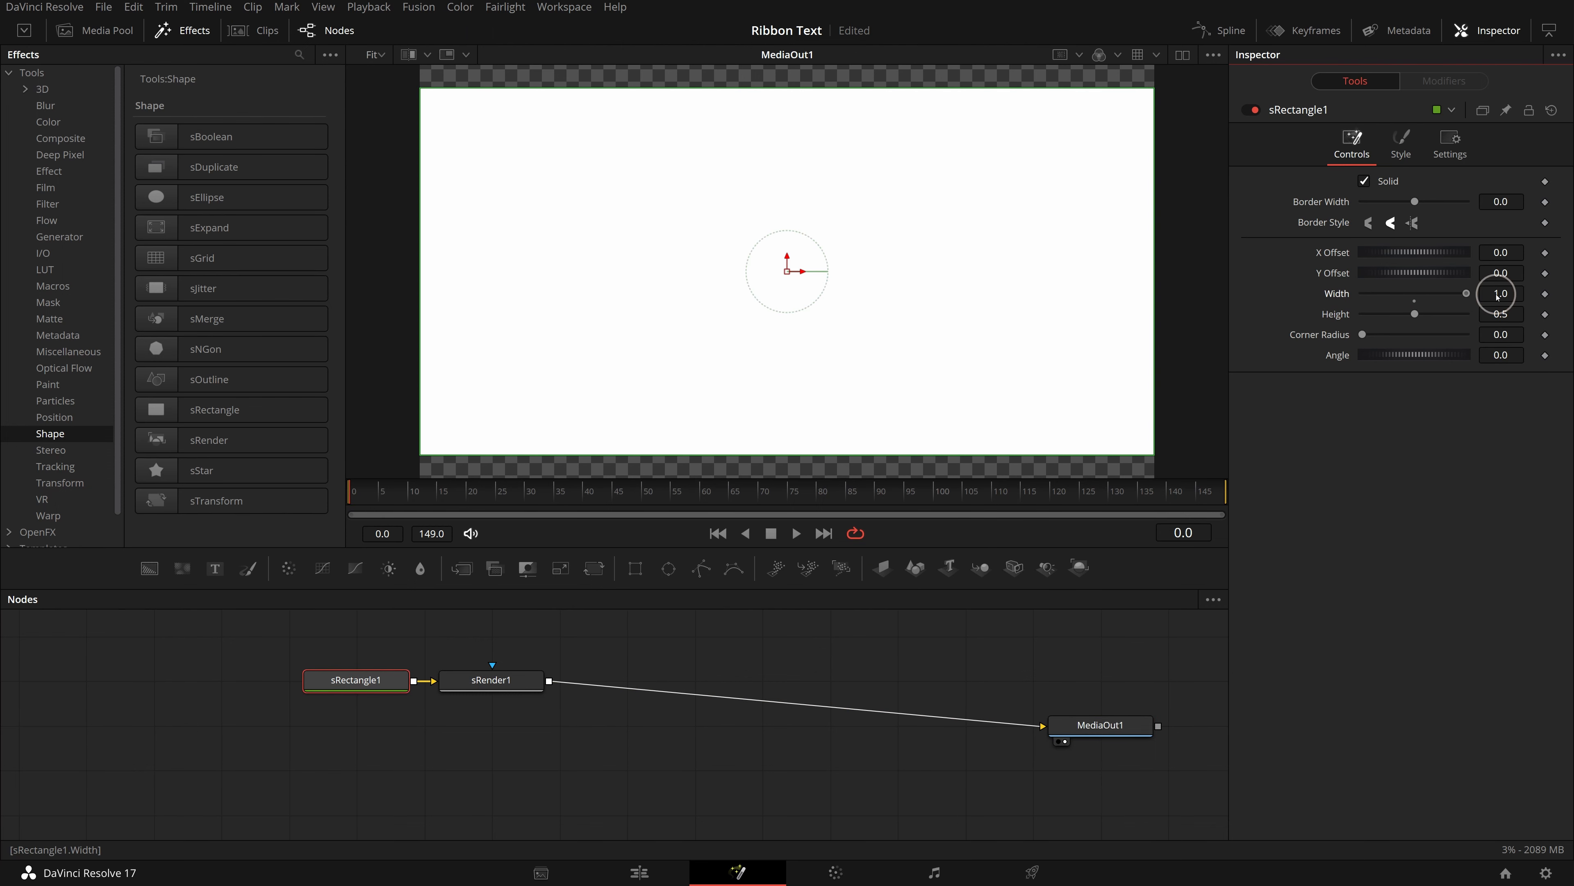
left_click(1515, 314)
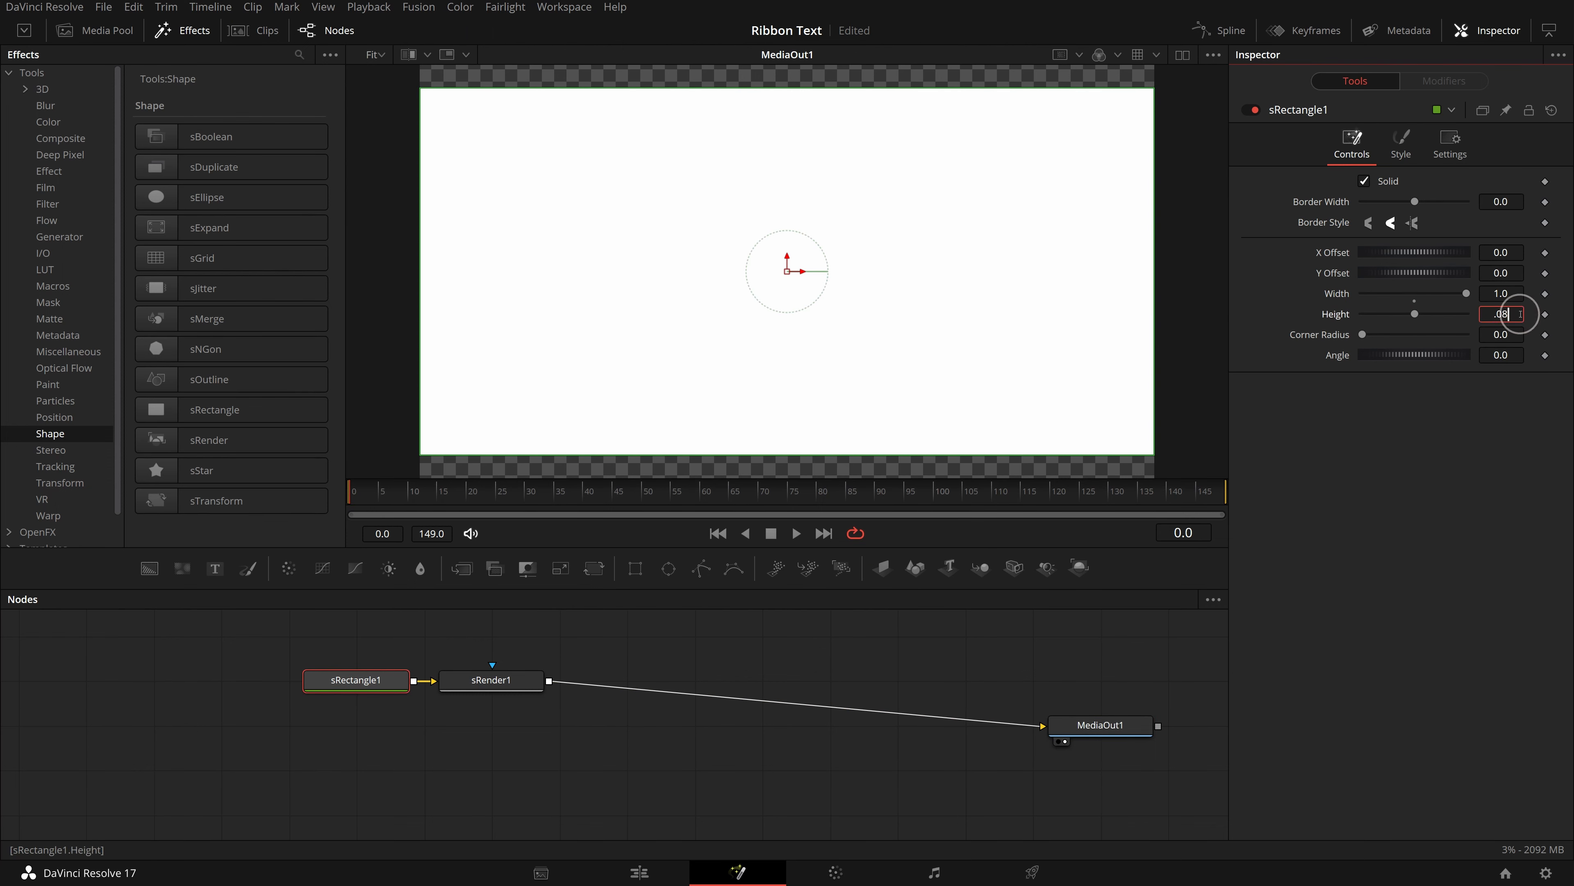
key("Return")
Insert an sBoolean node between sRectangle1 and sRender1, and attach a new sNGon shape as its second input
left_click(371, 680)
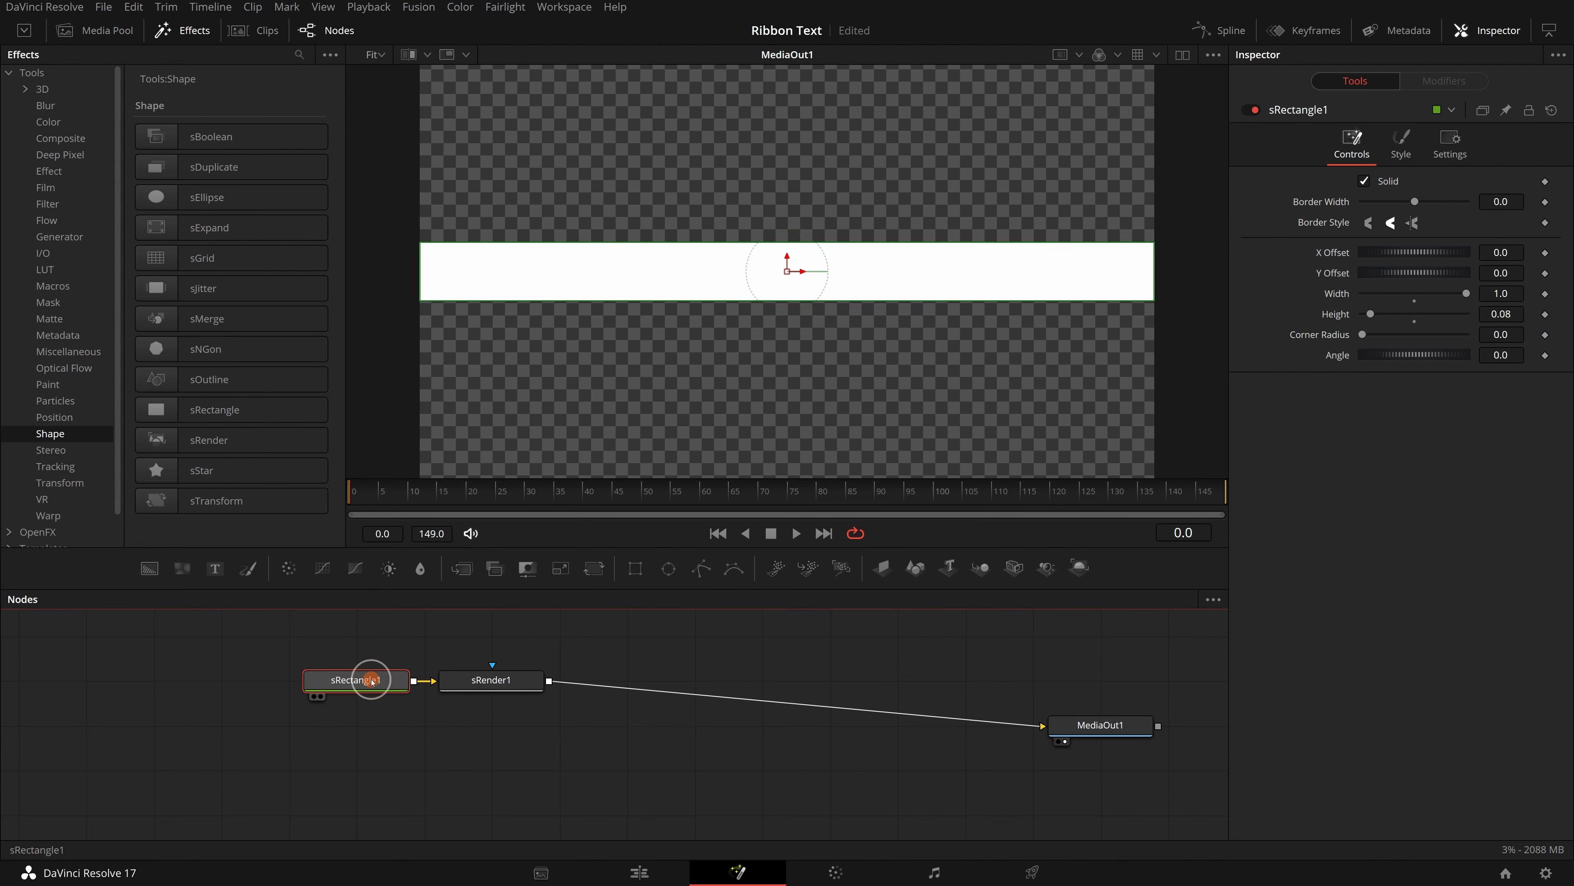
left_click_drag(372, 680, 170, 680)
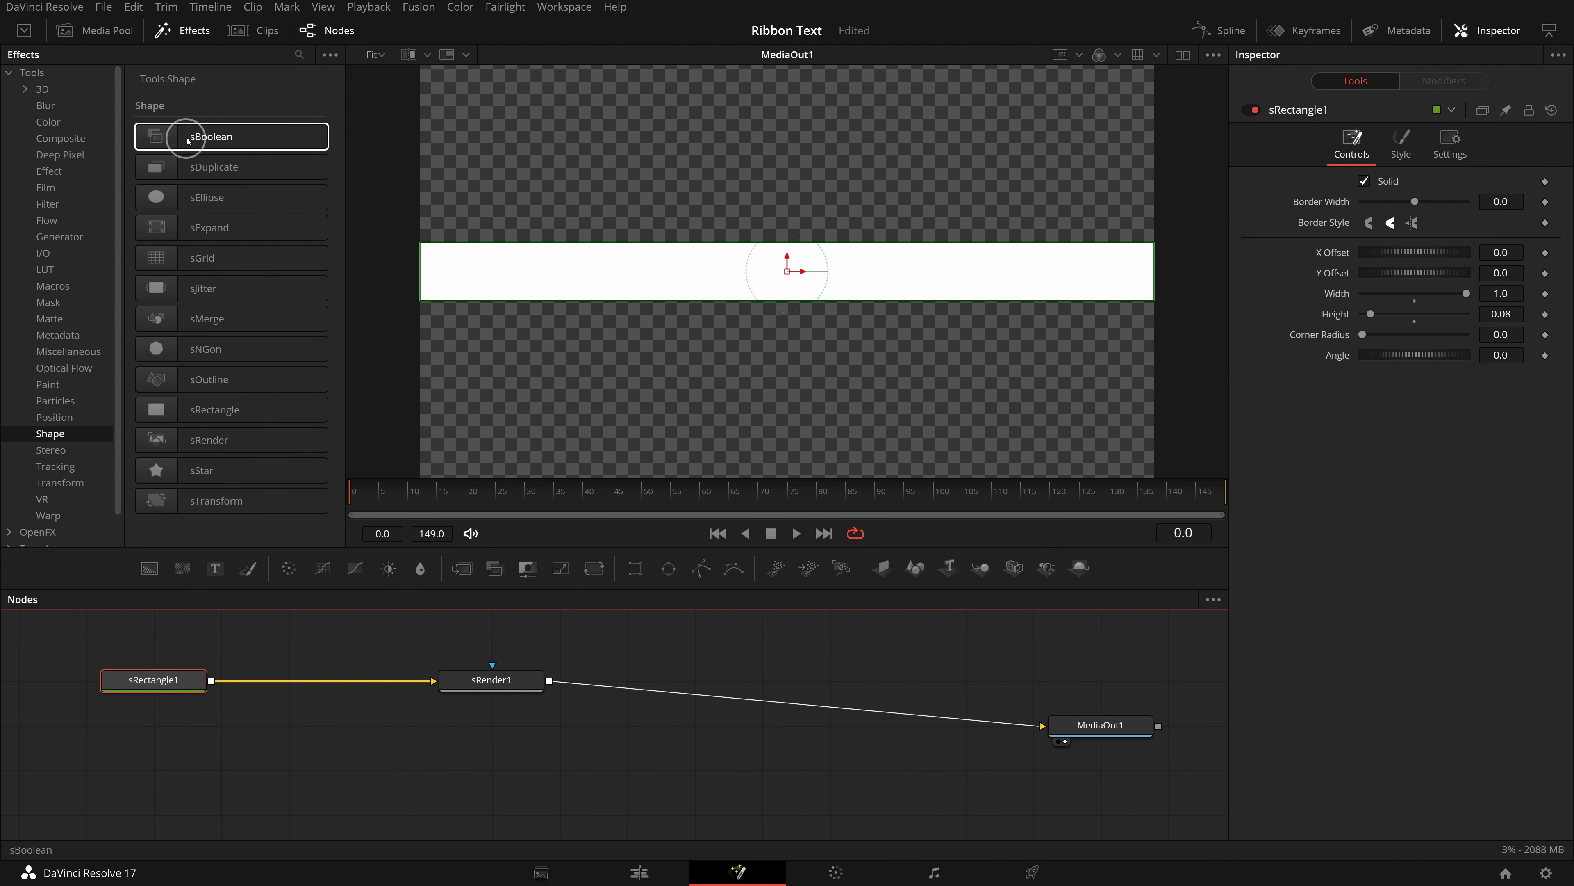
left_click_drag(187, 141, 294, 682)
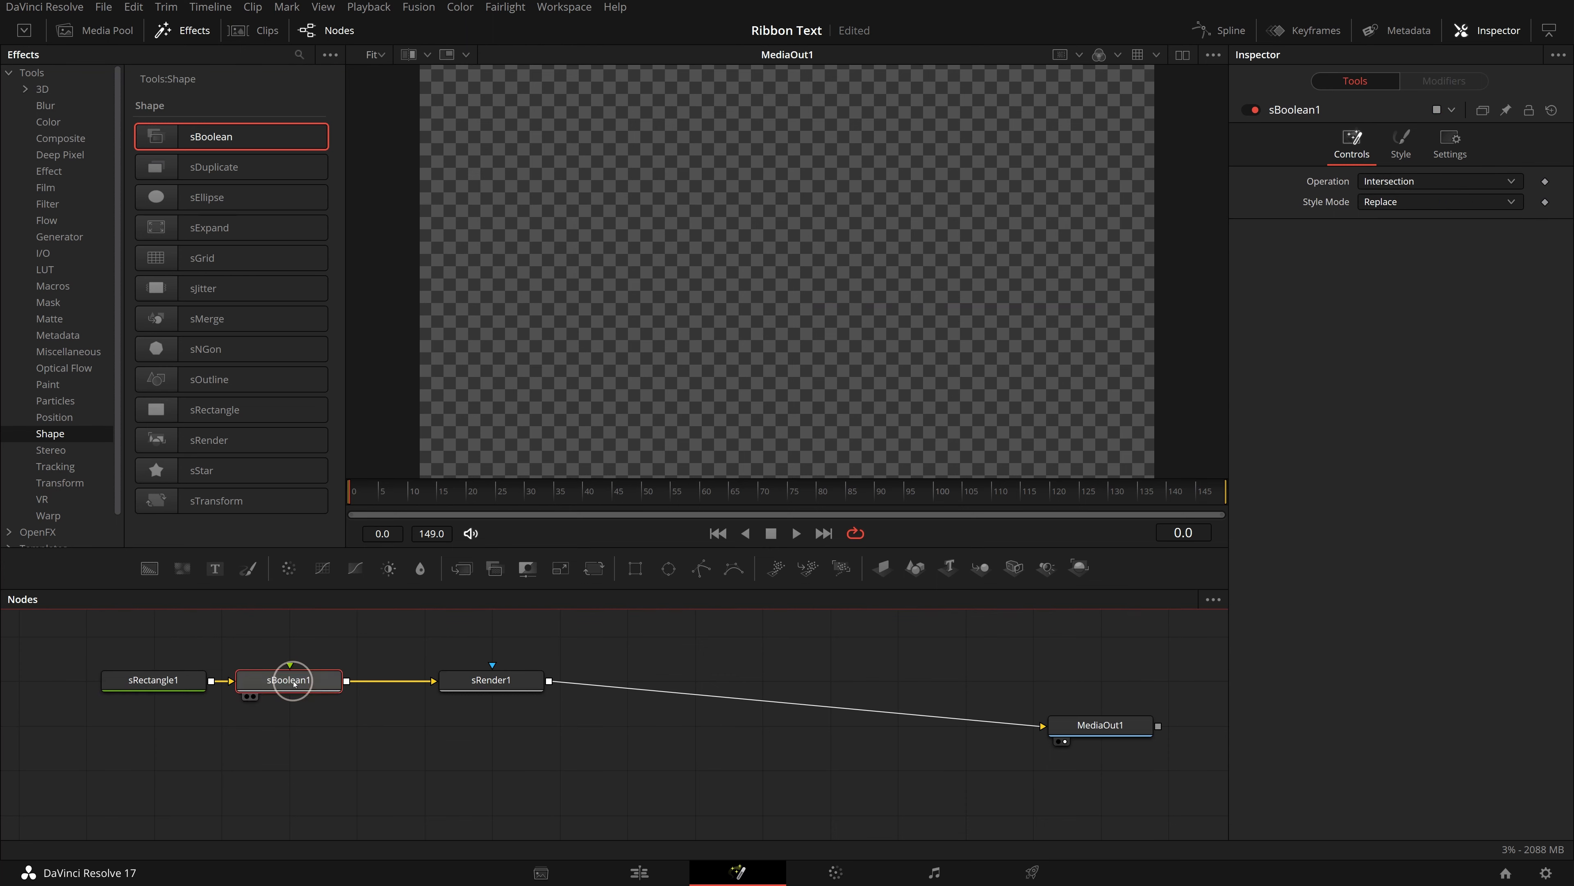
left_click_drag(158, 349, 290, 668)
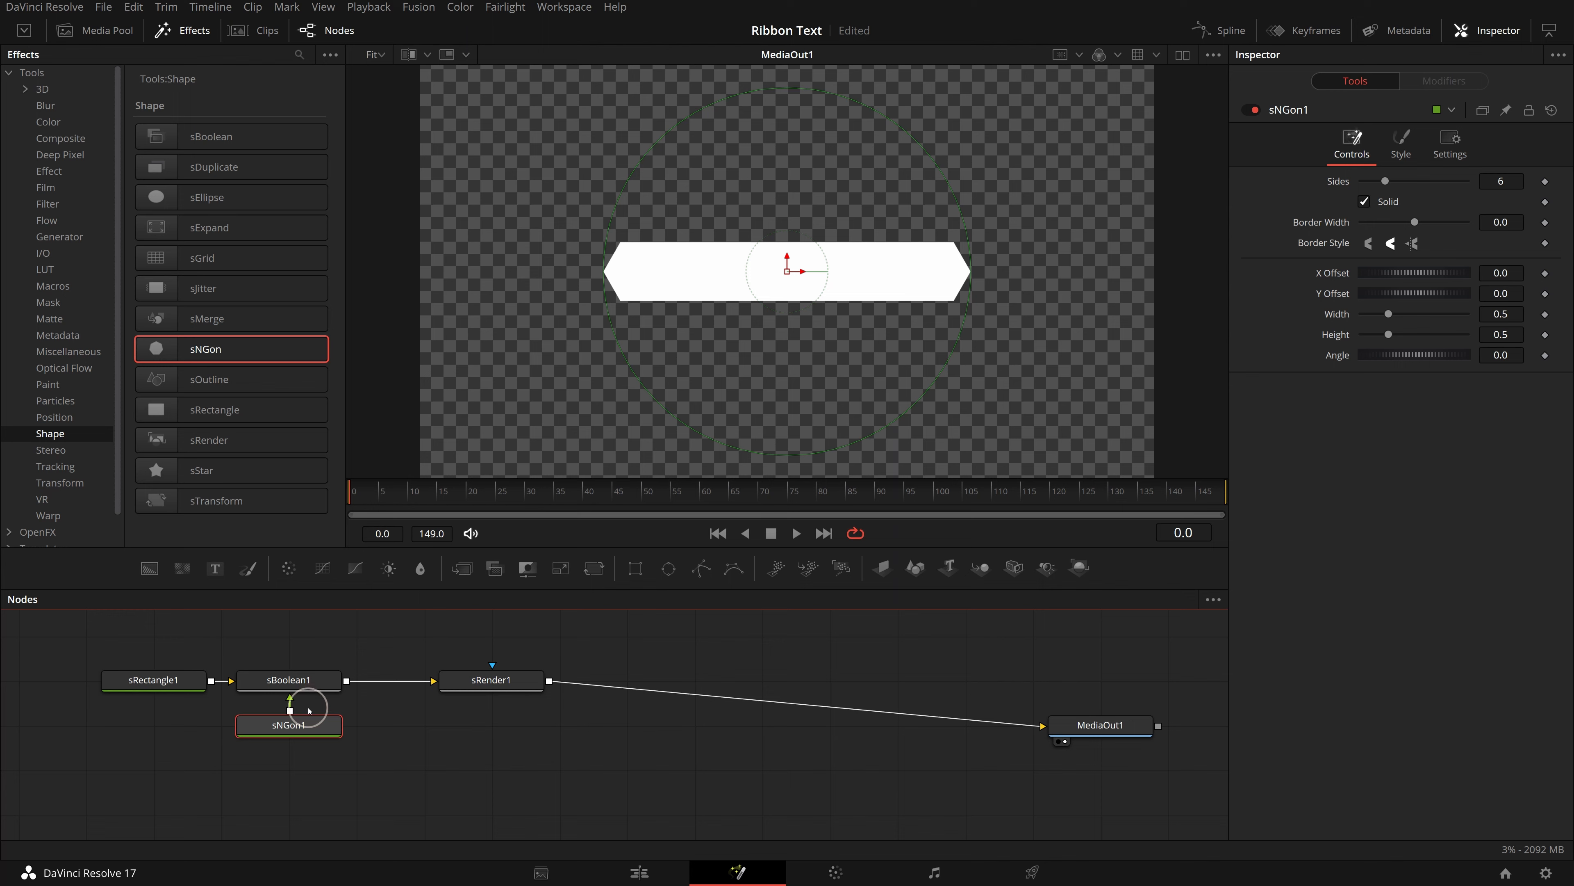
Set the sBoolean1 operation to Subtract
left_click(313, 679)
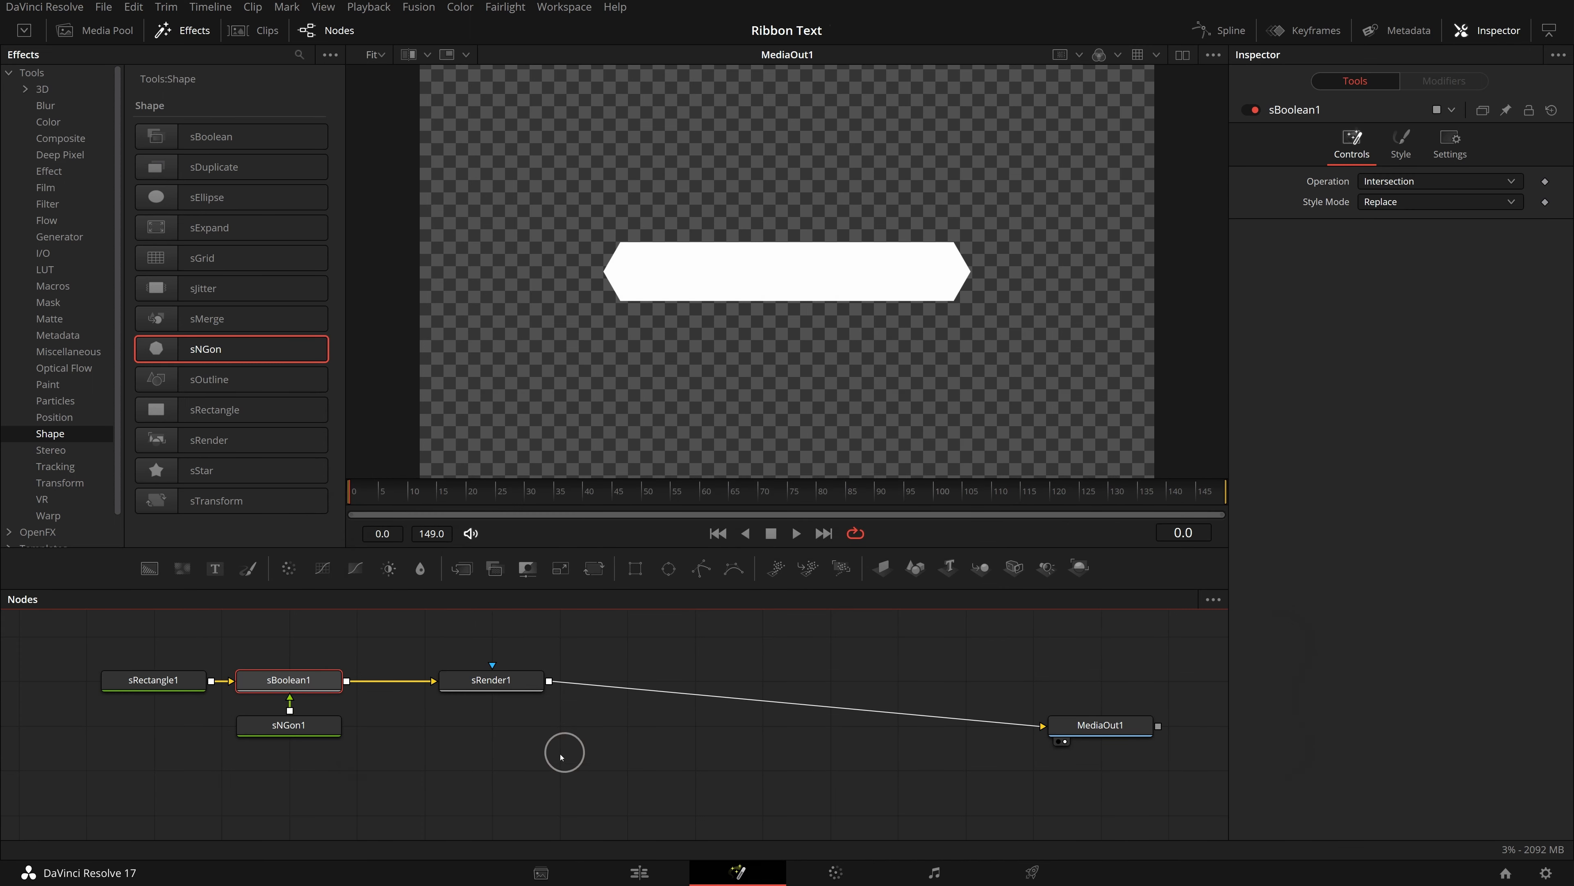
left_click(1408, 181)
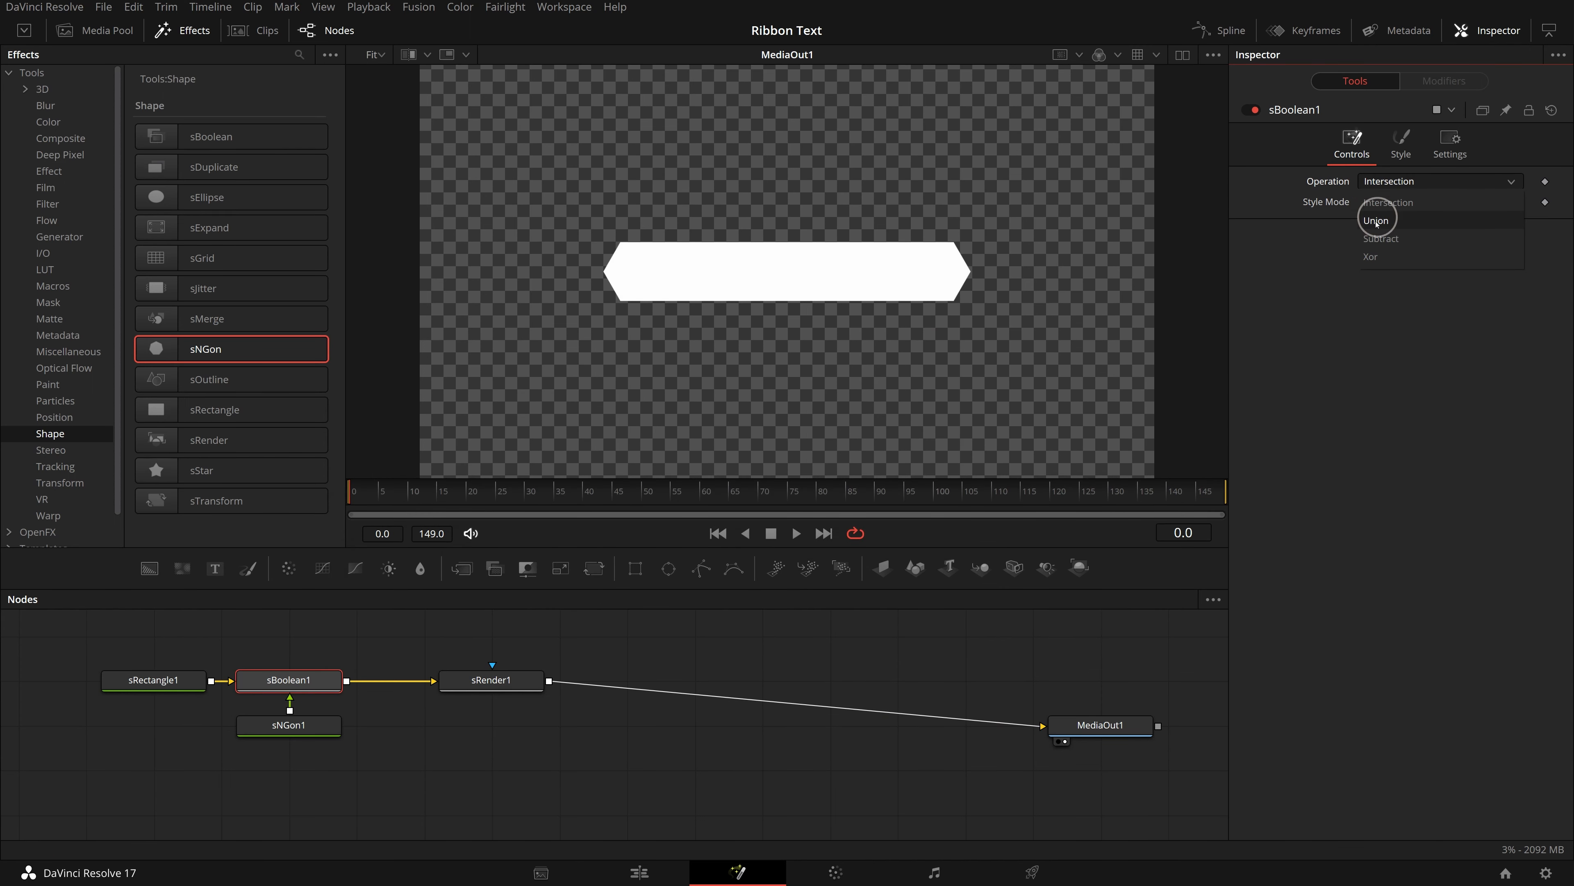
left_click(1381, 239)
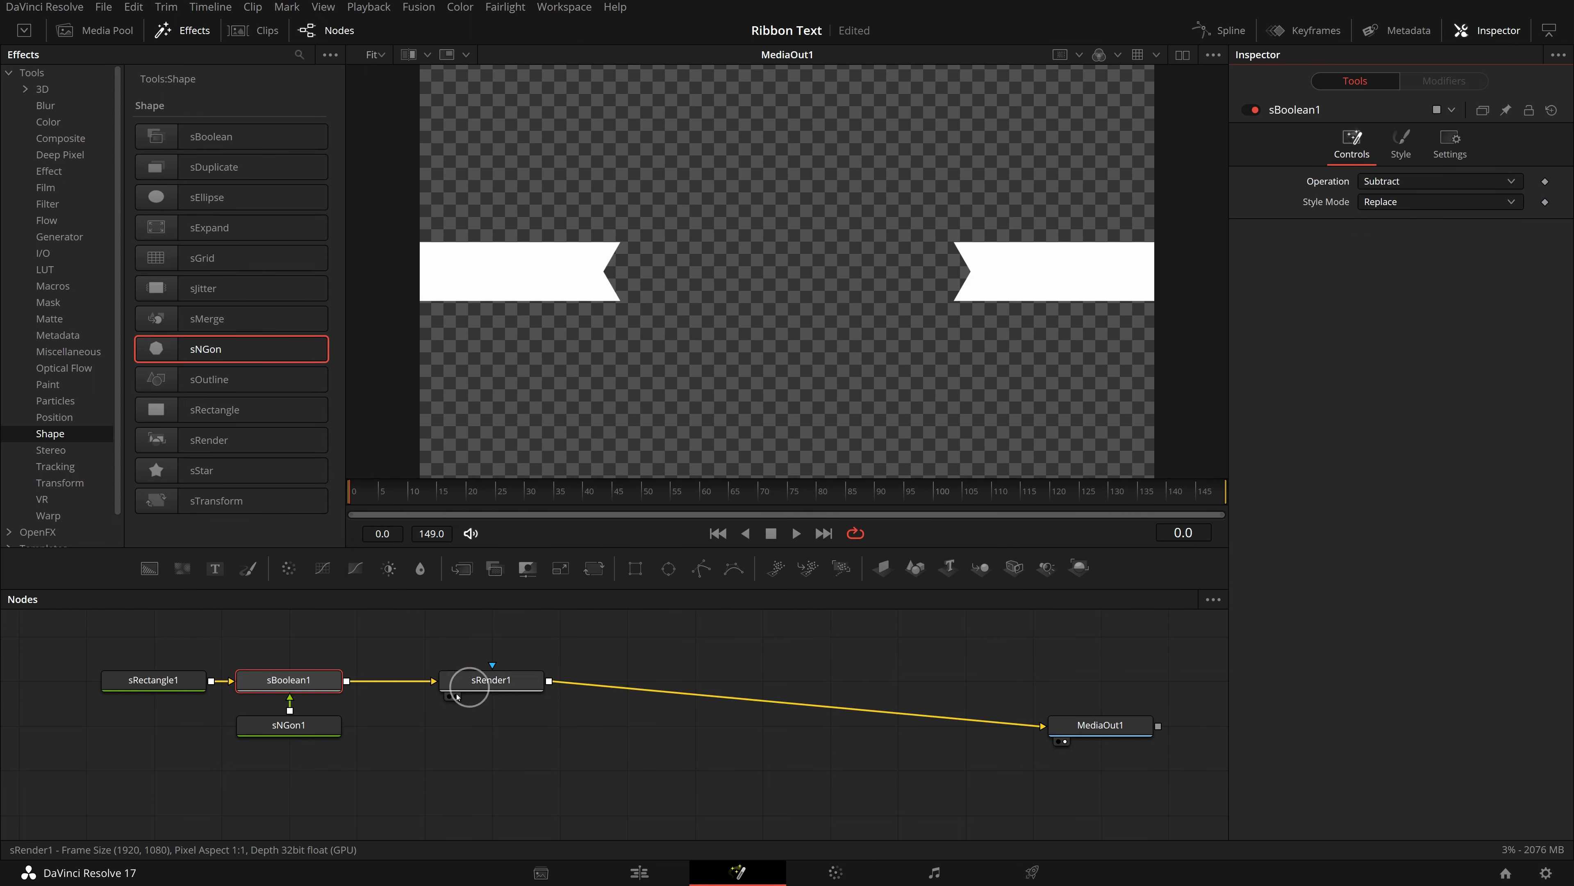
Move the sNGon1 shape horizontally to an X Offset of about 0.72 so it notches the band's right end
left_click(293, 727)
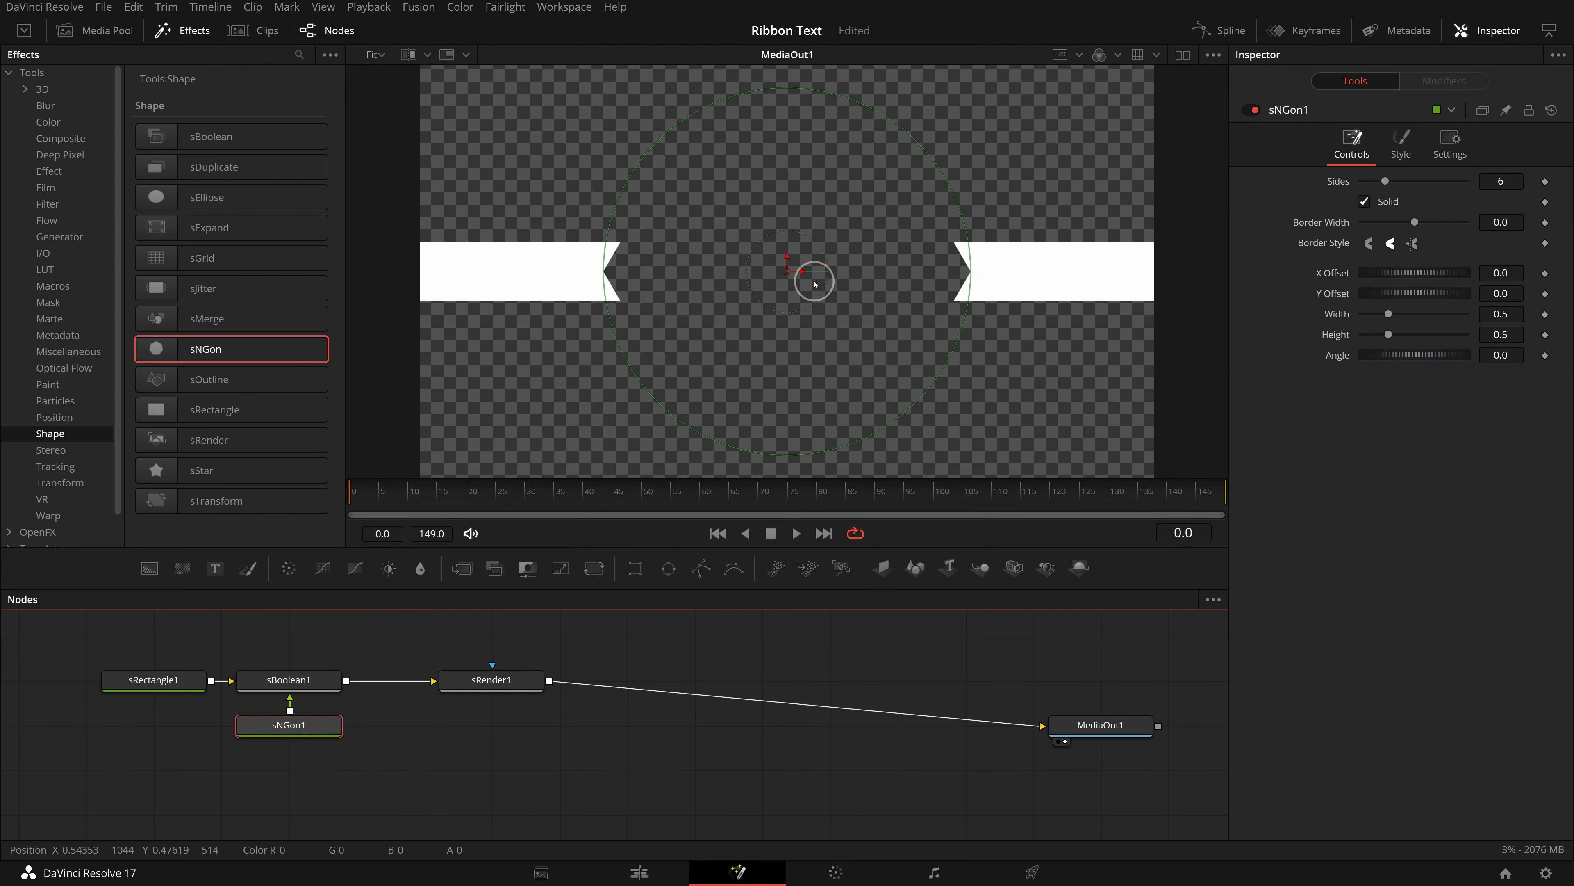
left_click_drag(802, 271, 1098, 273)
scroll(950, 301, "down", 2)
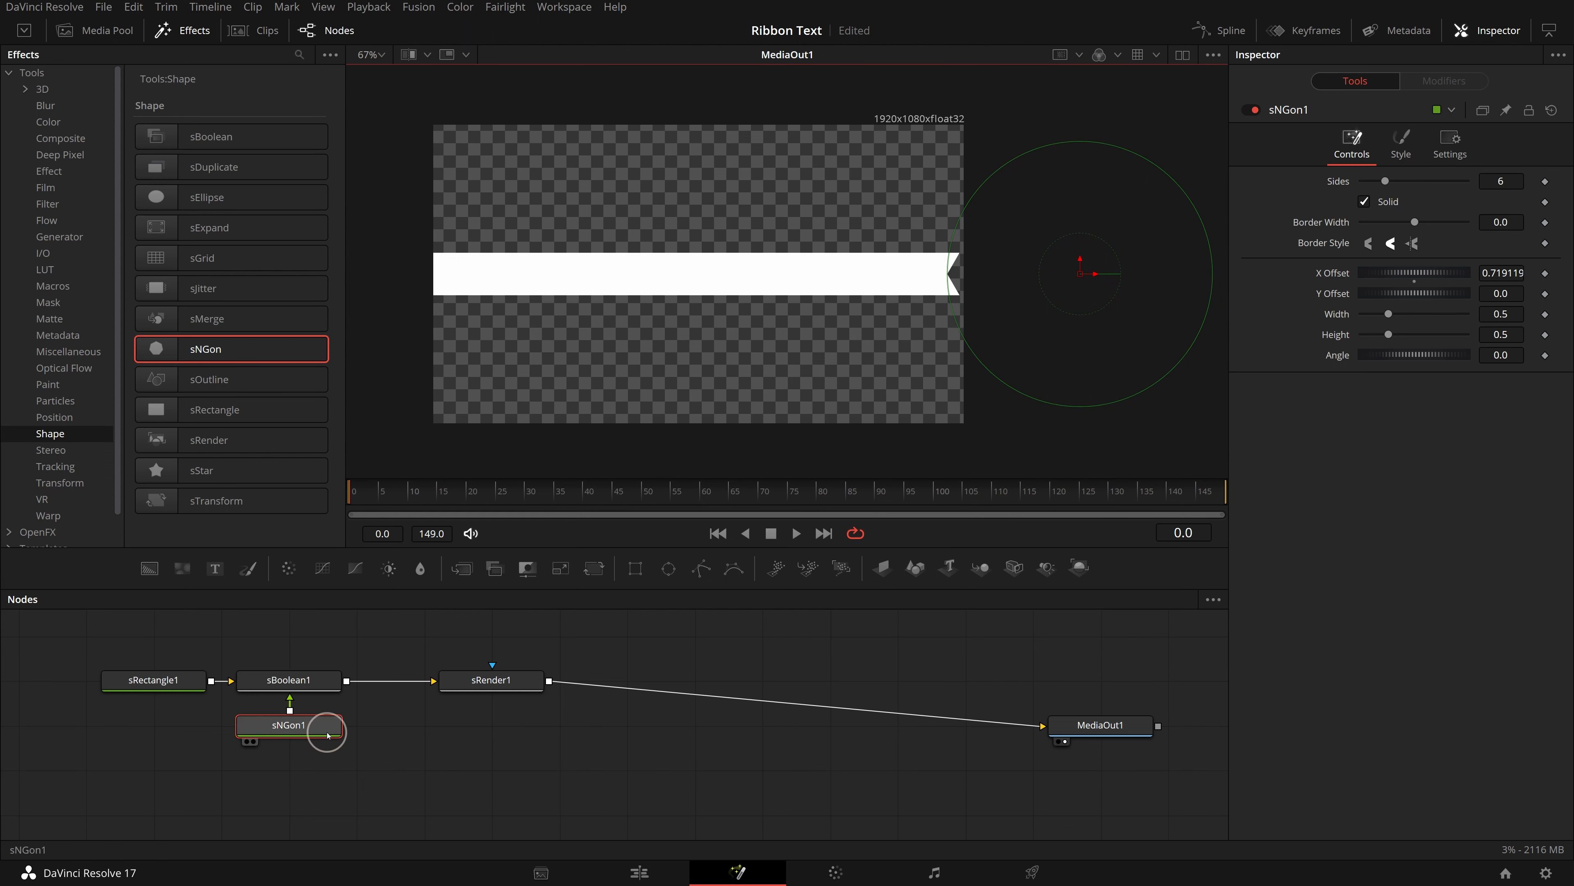
Copy sNGon1 and paste it as an instance beside the original node
right_click(327, 733)
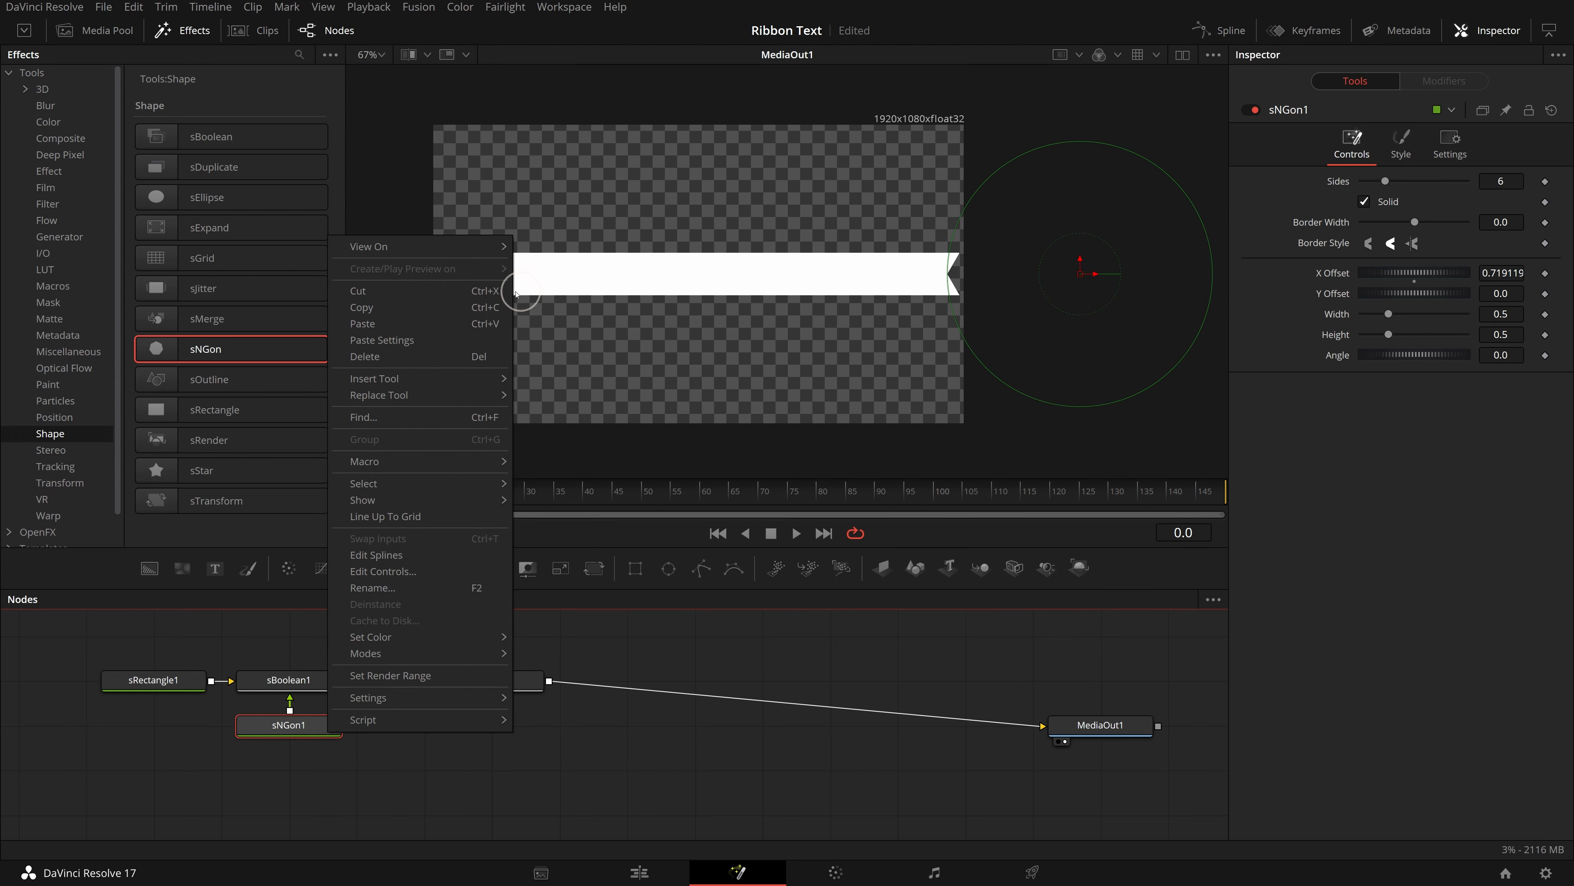
left_click(483, 307)
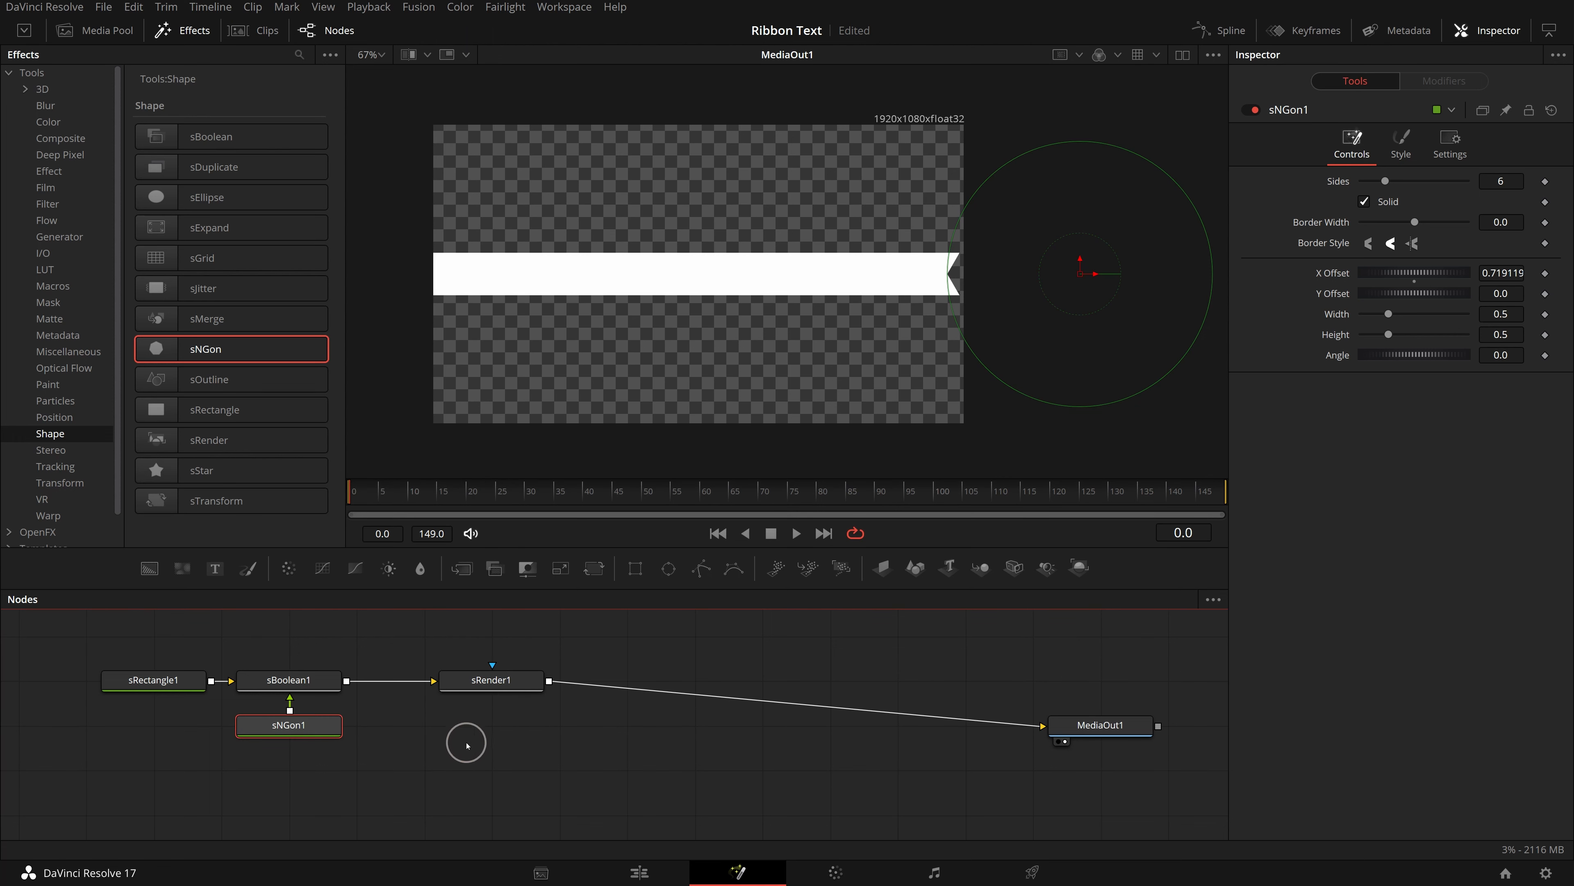
left_click(448, 744)
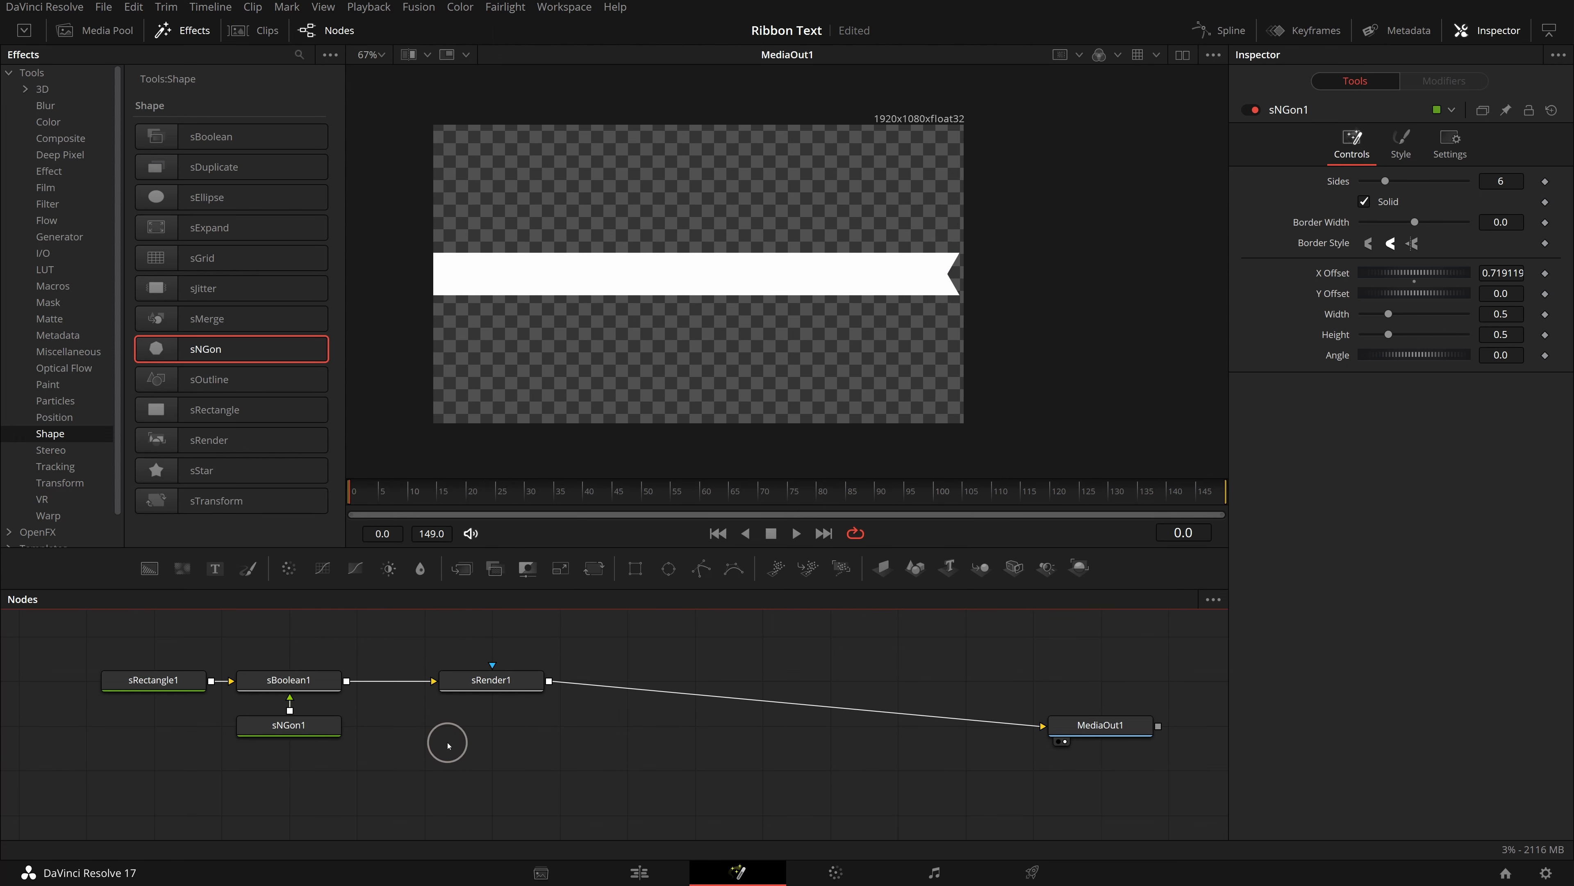
right_click(448, 744)
left_click(536, 731)
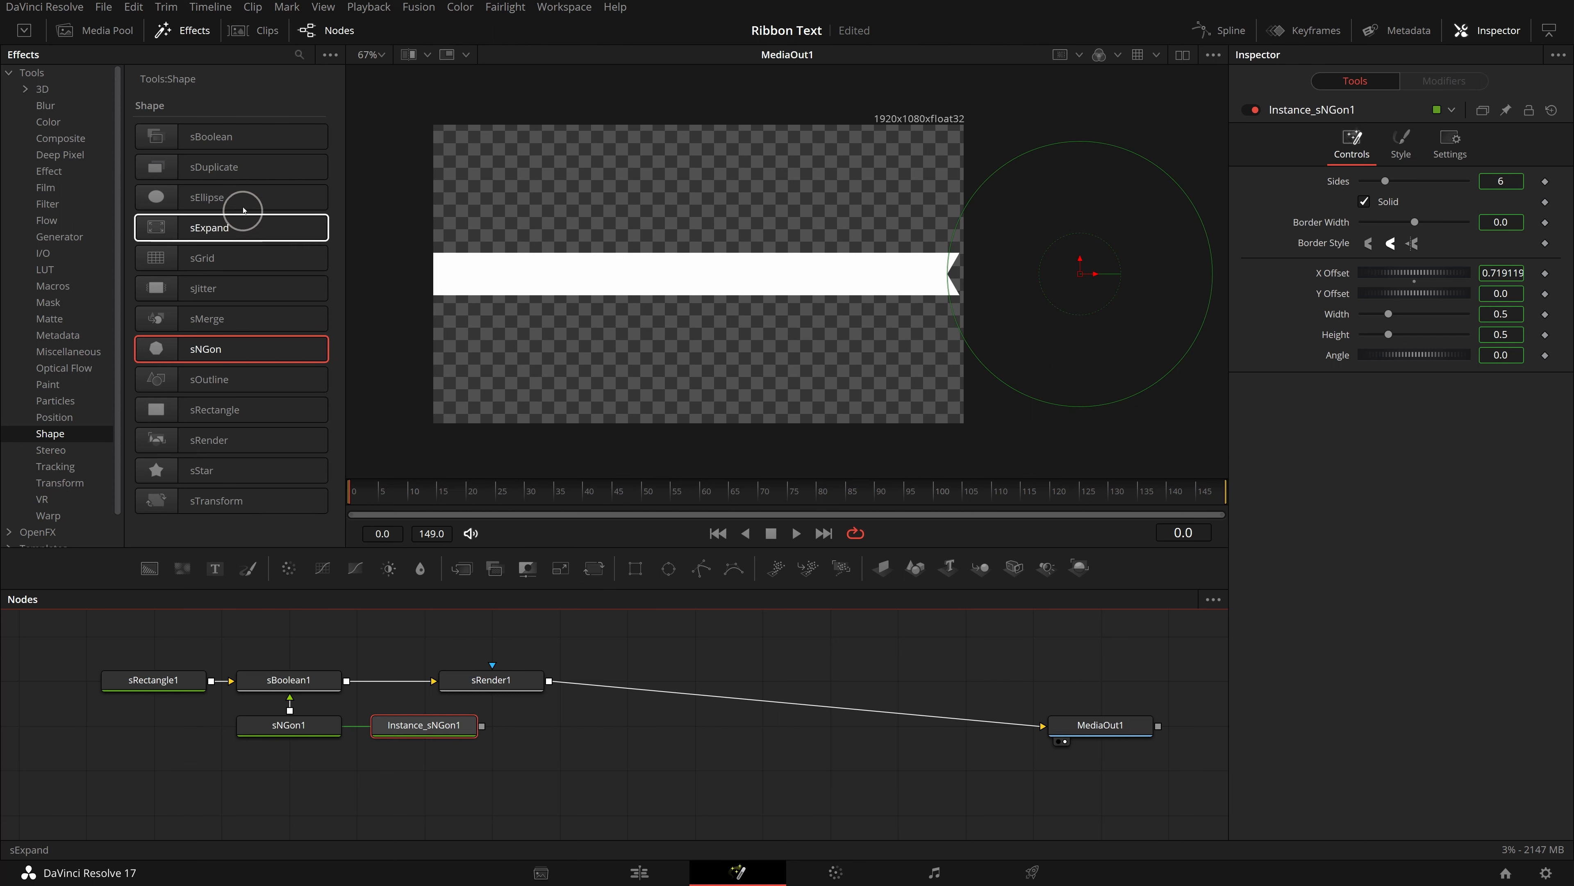
Insert a second sBoolean set to Subtract between sBoolean1 and sRender1, with Instance_sNGon1 as its second input
left_click_drag(211, 138, 487, 778)
left_click(492, 680)
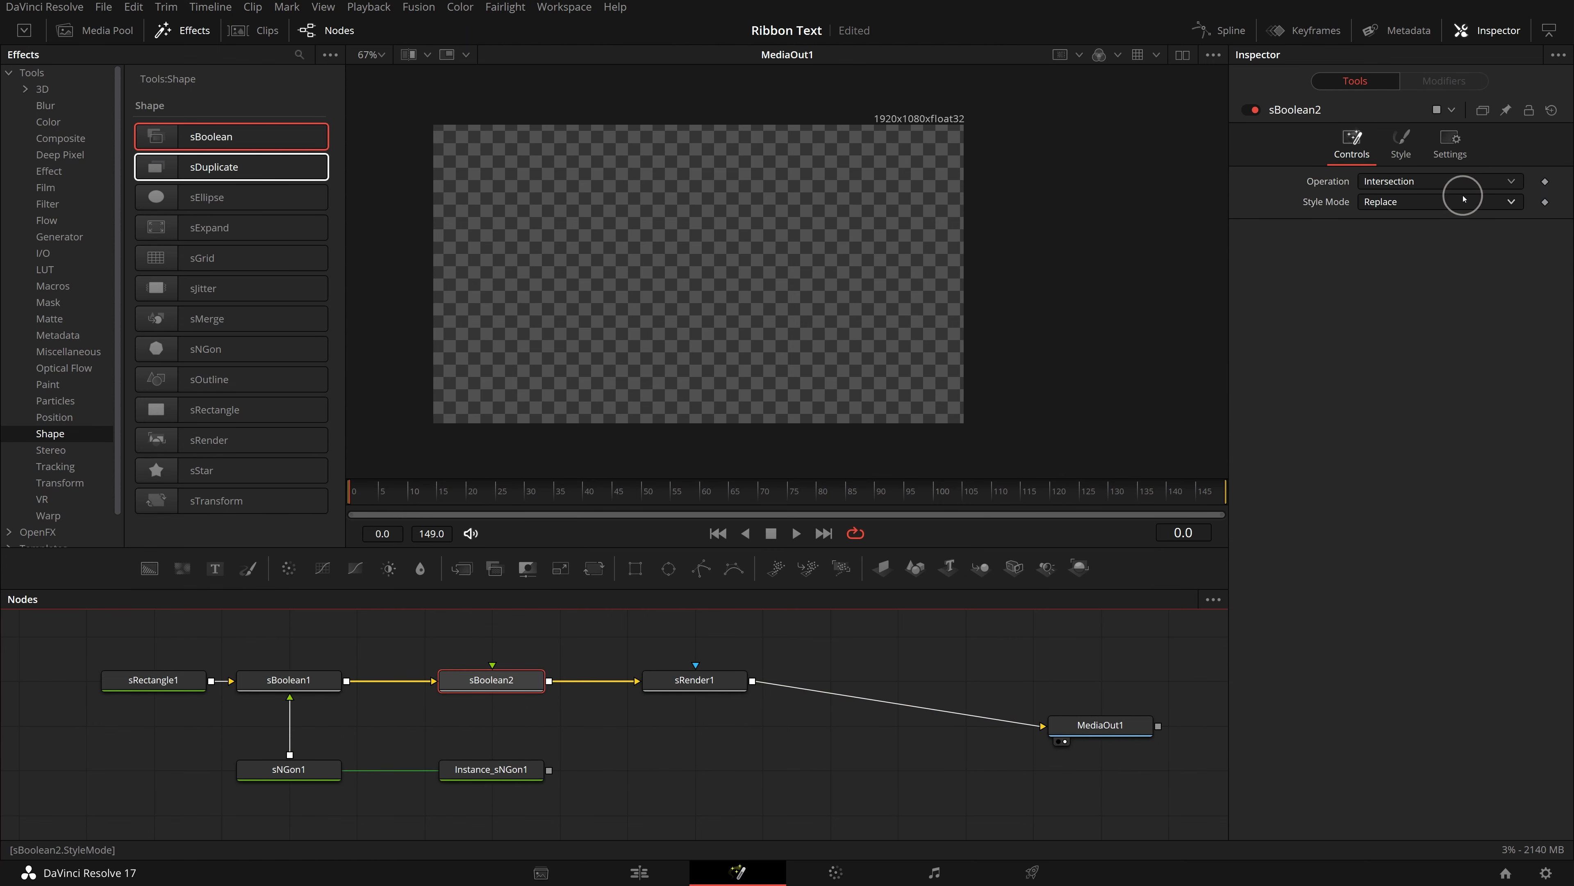
left_click(1454, 182)
left_click(1390, 239)
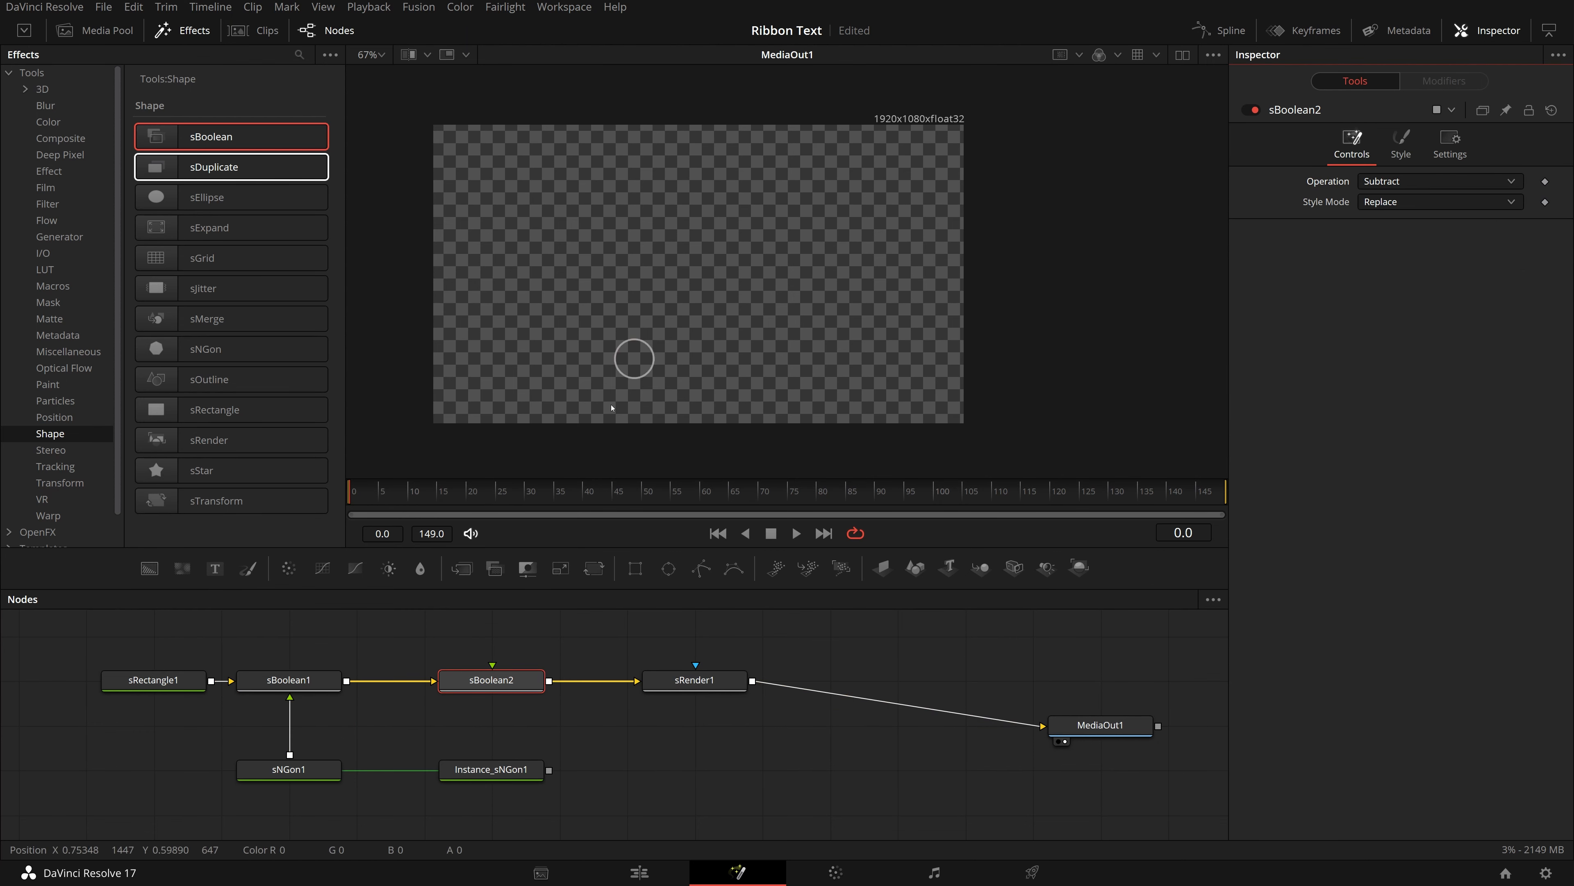
left_click_drag(549, 770, 520, 684)
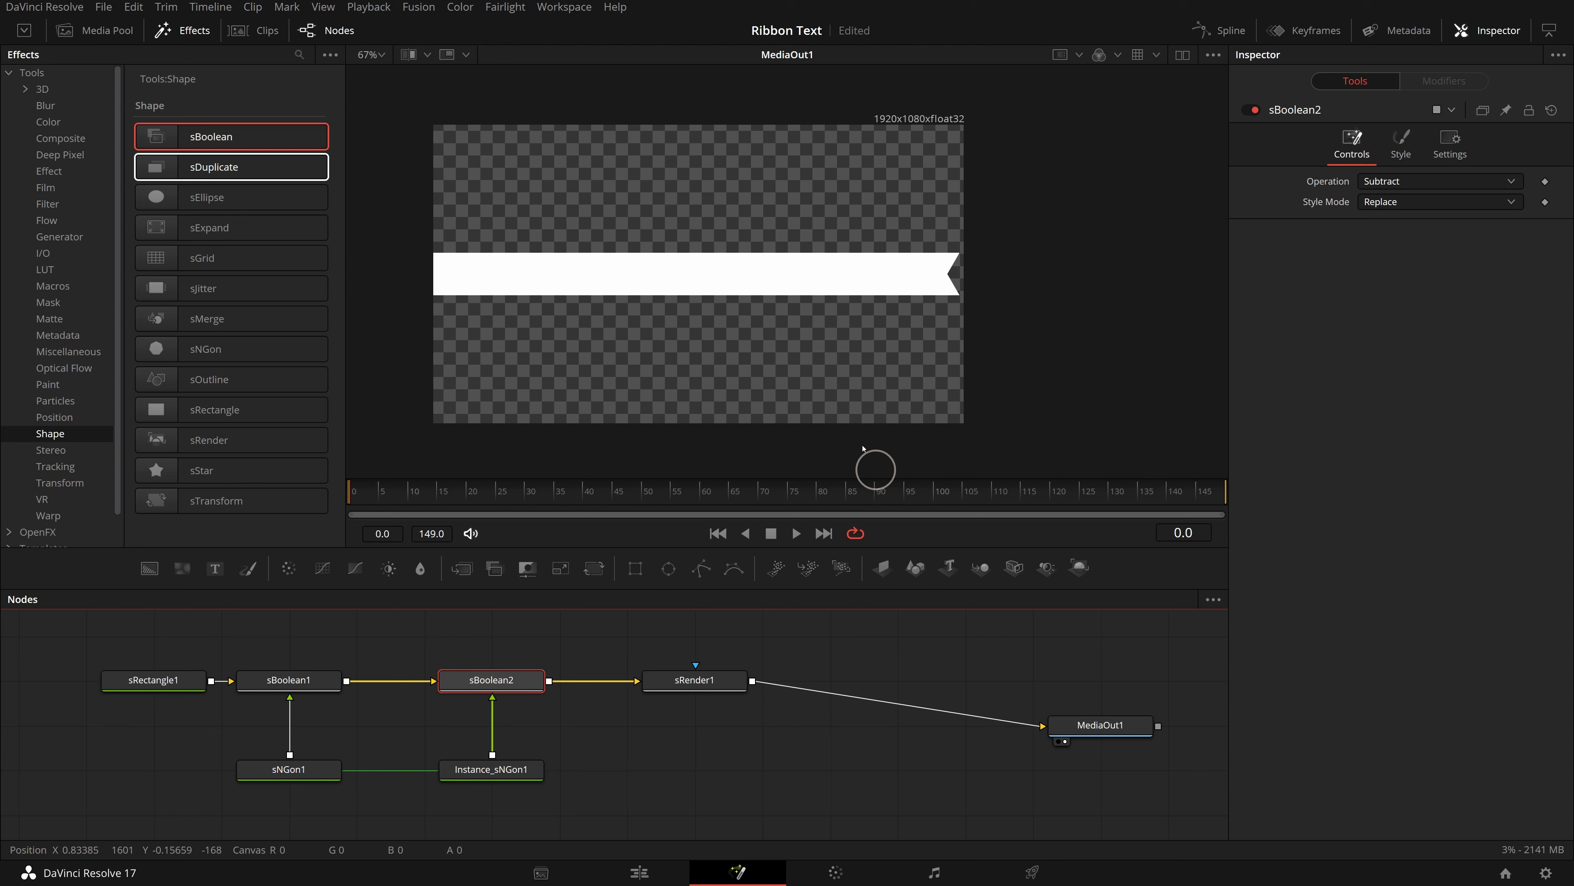
Deinstance the X Offset parameter of Instance_sNGon1
left_click(509, 767)
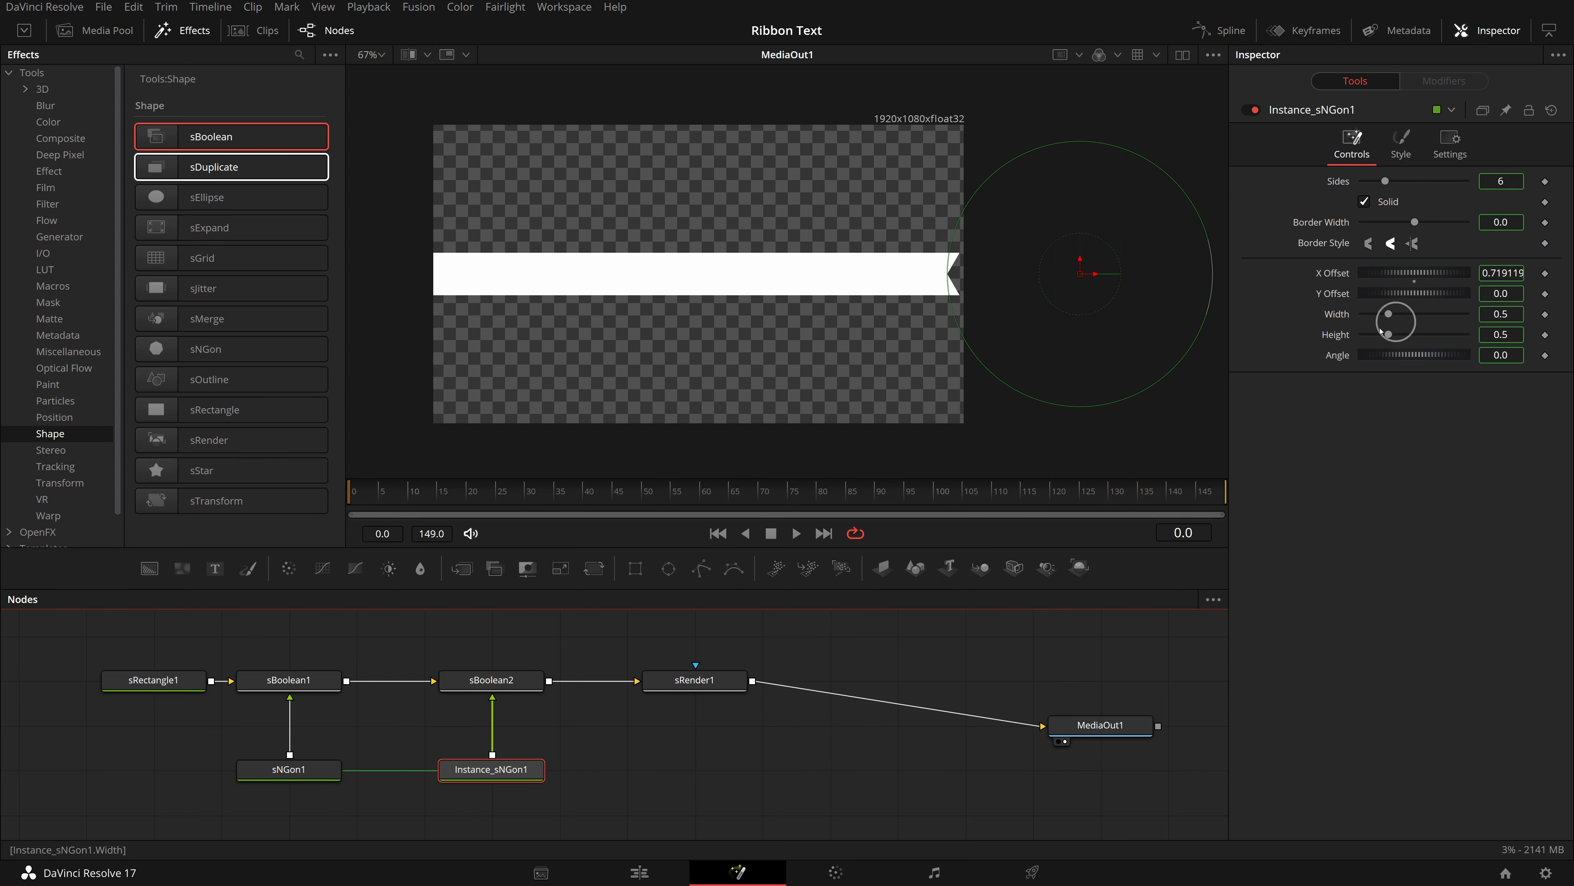
right_click(1329, 273)
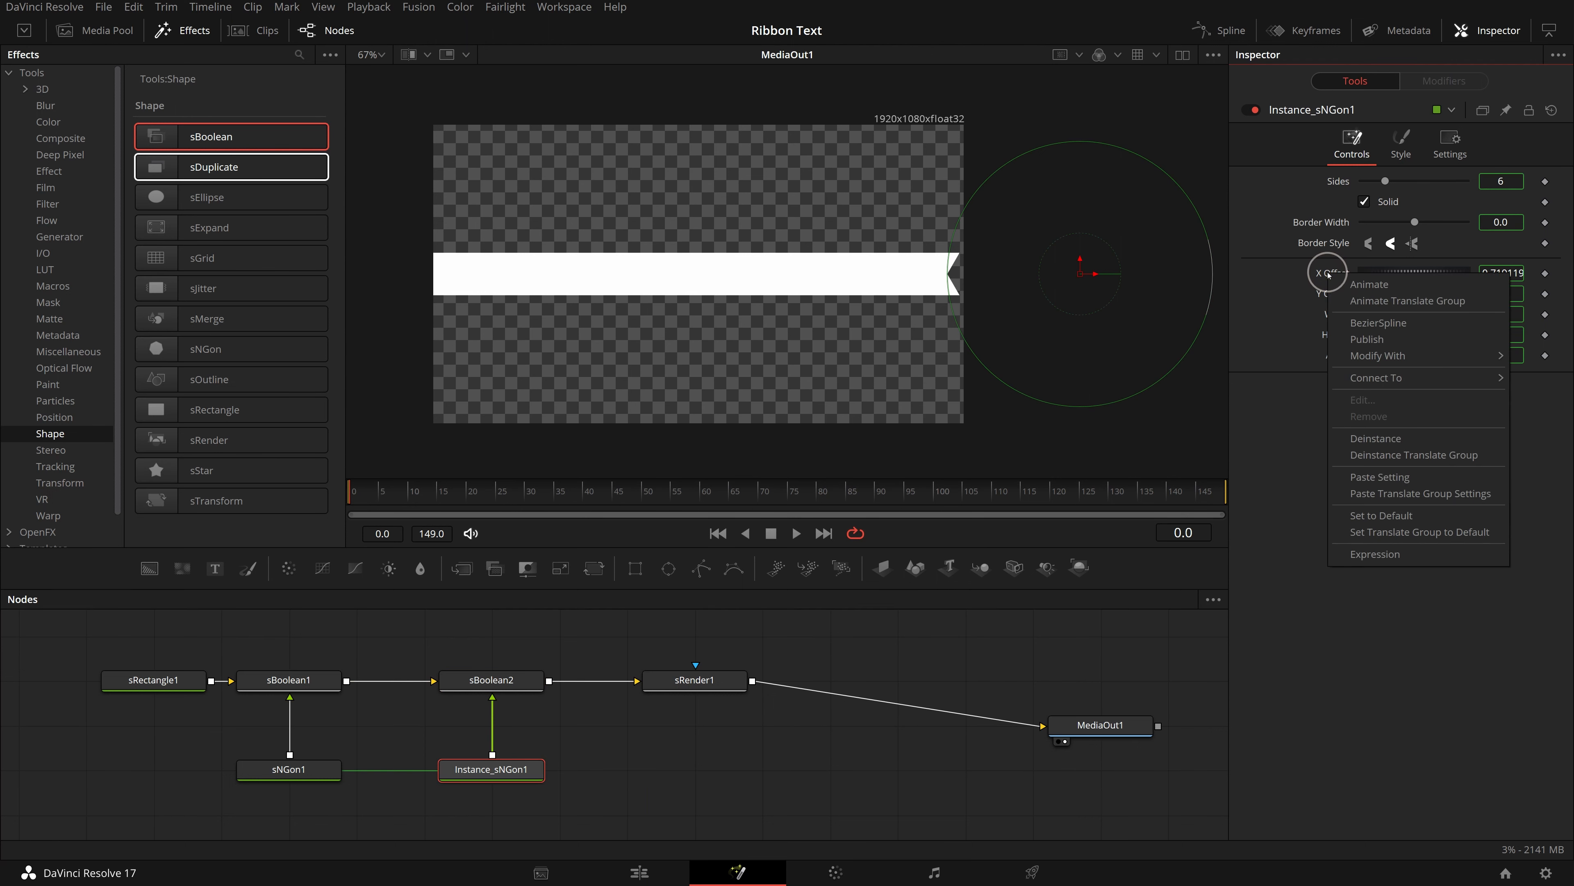
left_click(1379, 438)
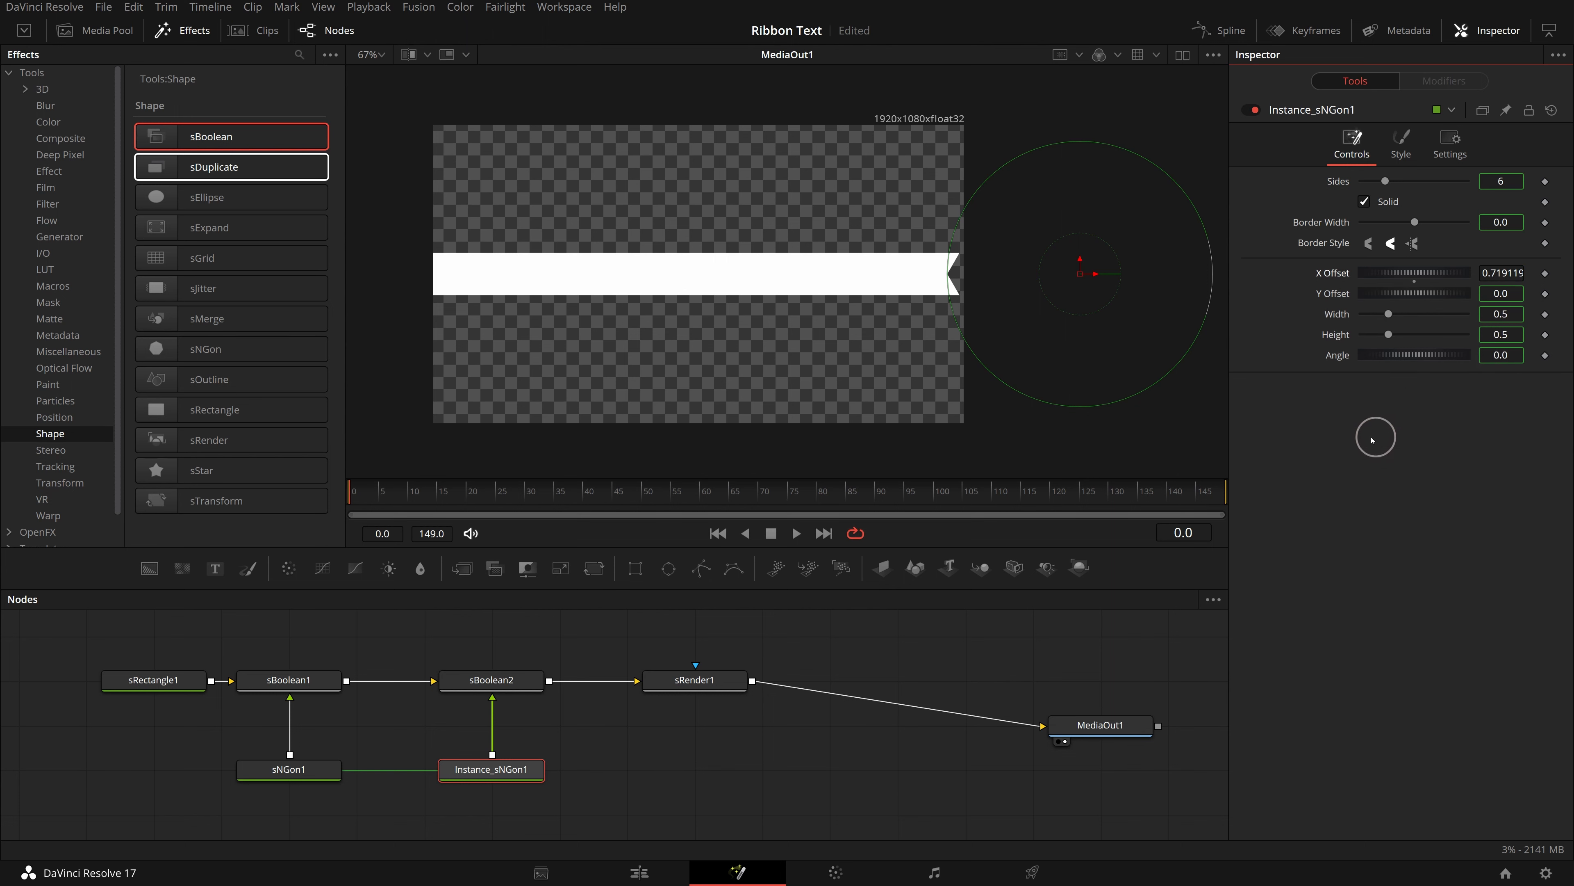
Drive Instance_sNGon1's X Offset with the expression -sNGon1.Translate.X, linked from the original shape's X Offset
left_click(1498, 274)
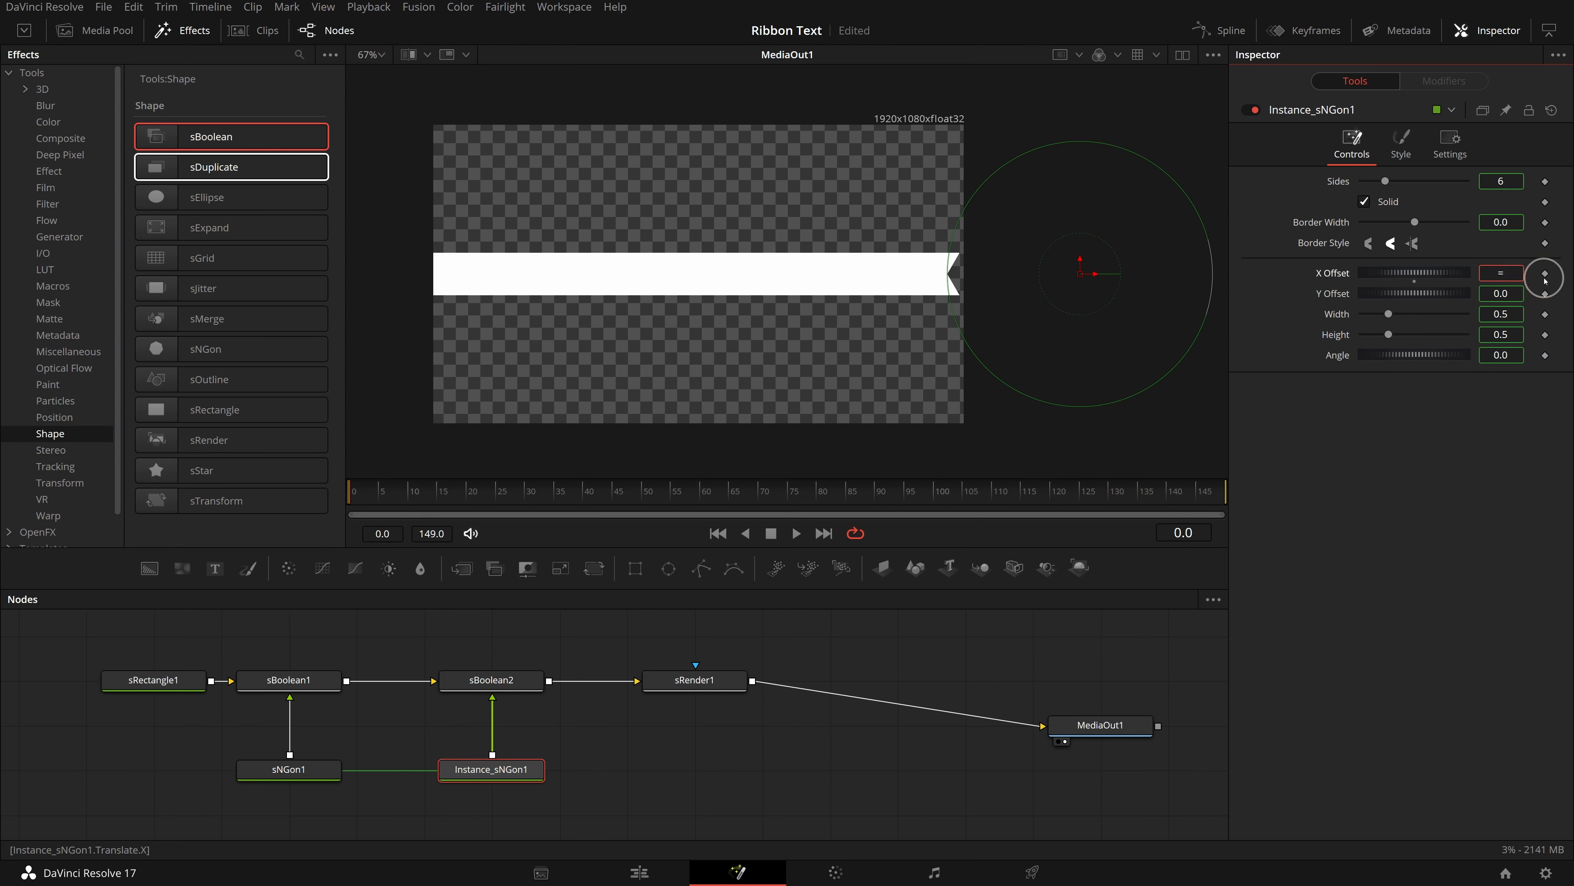
key("Return")
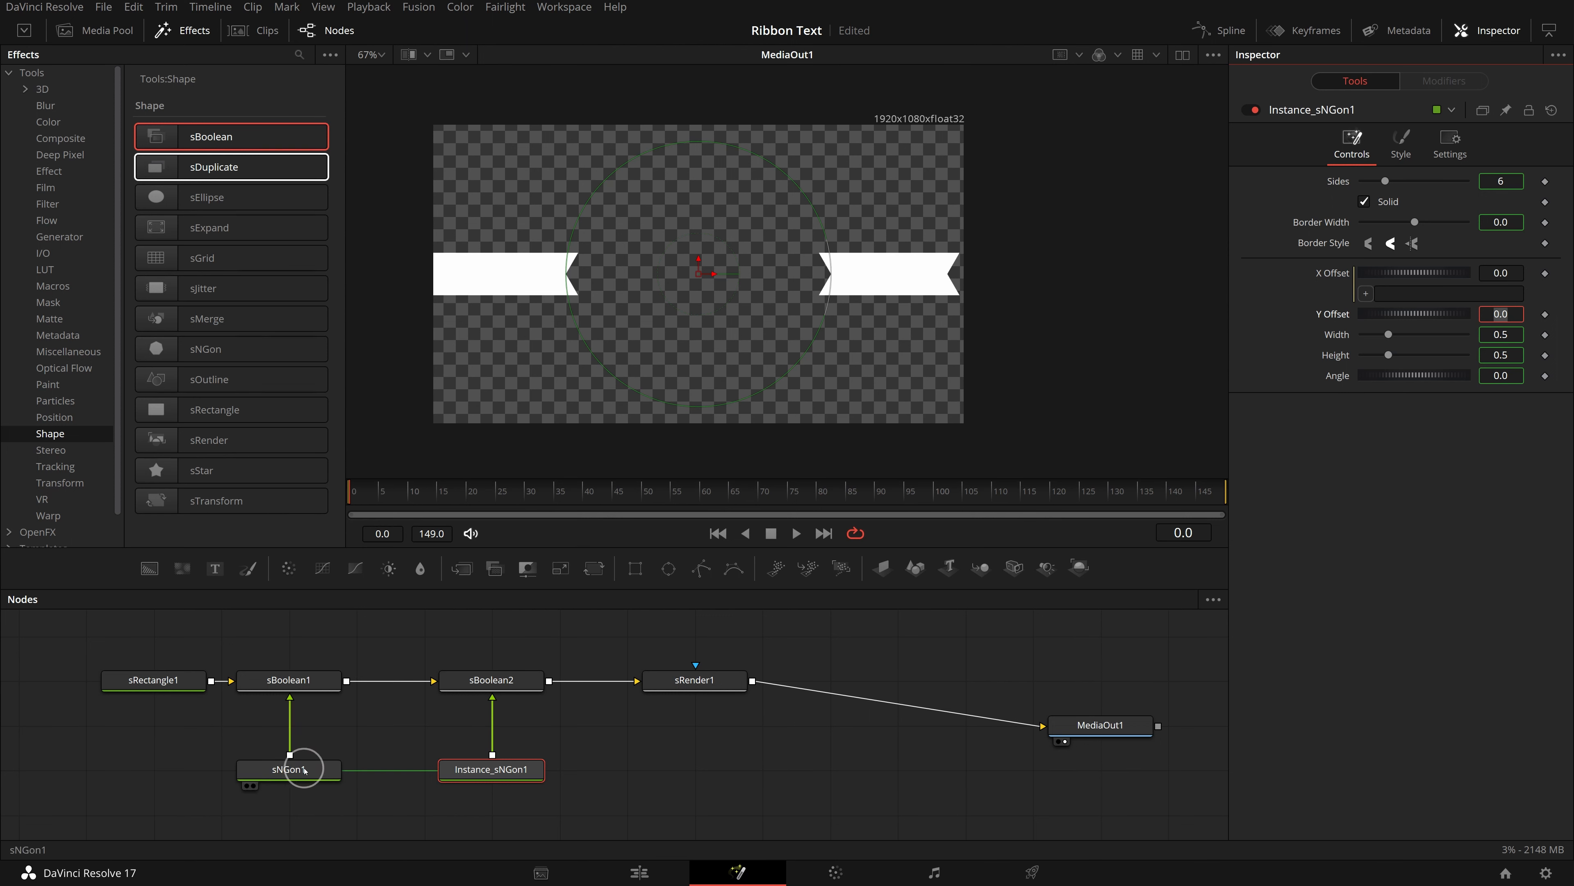
left_click(306, 770)
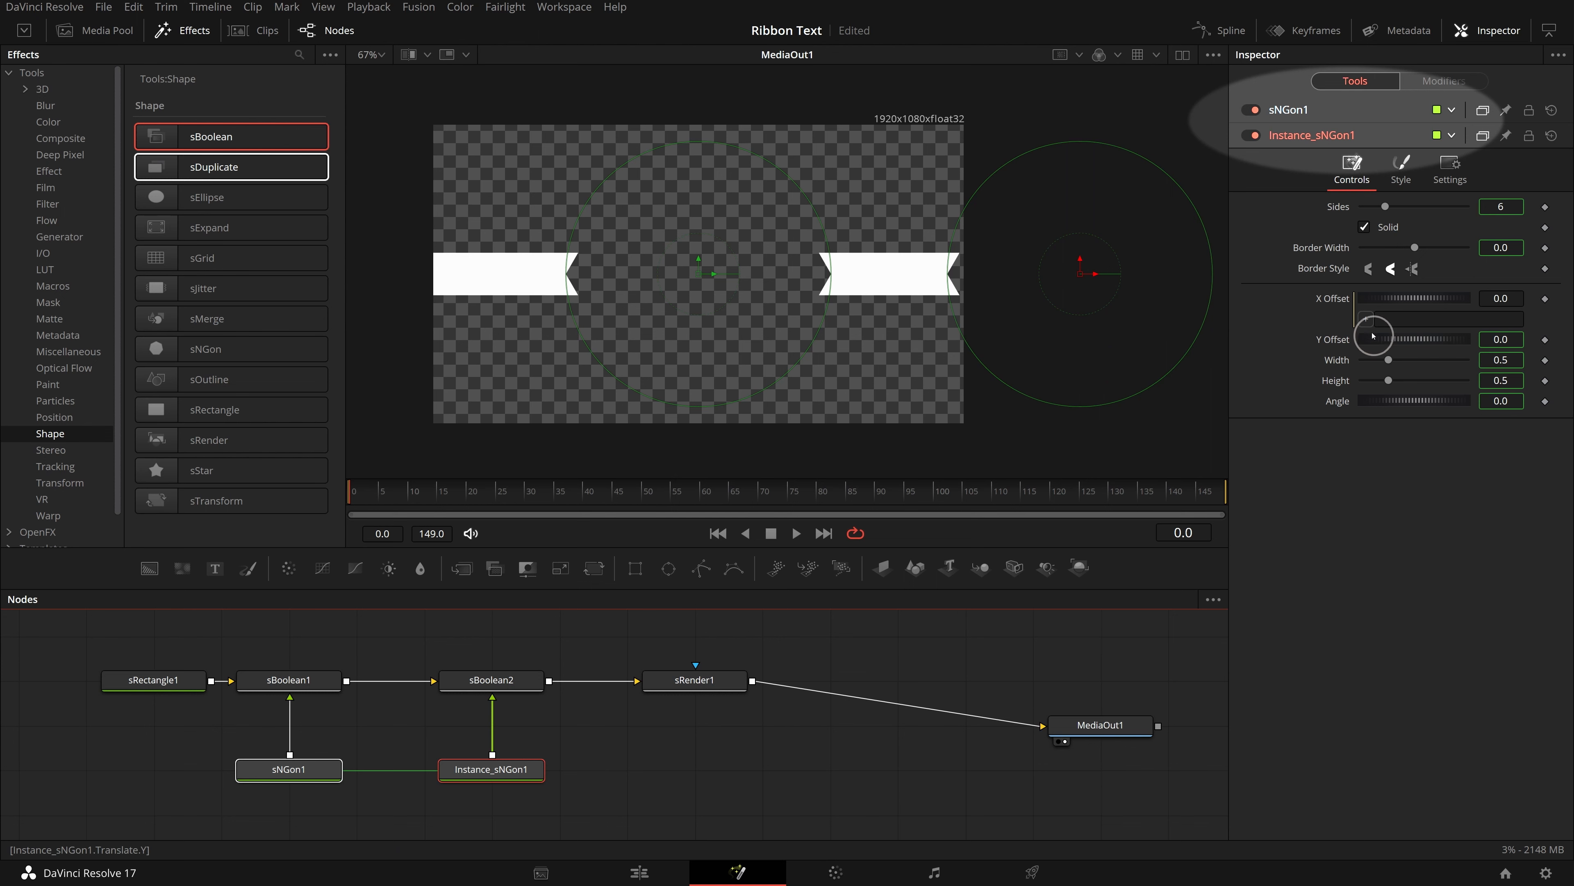
left_click_drag(1366, 319, 1491, 277)
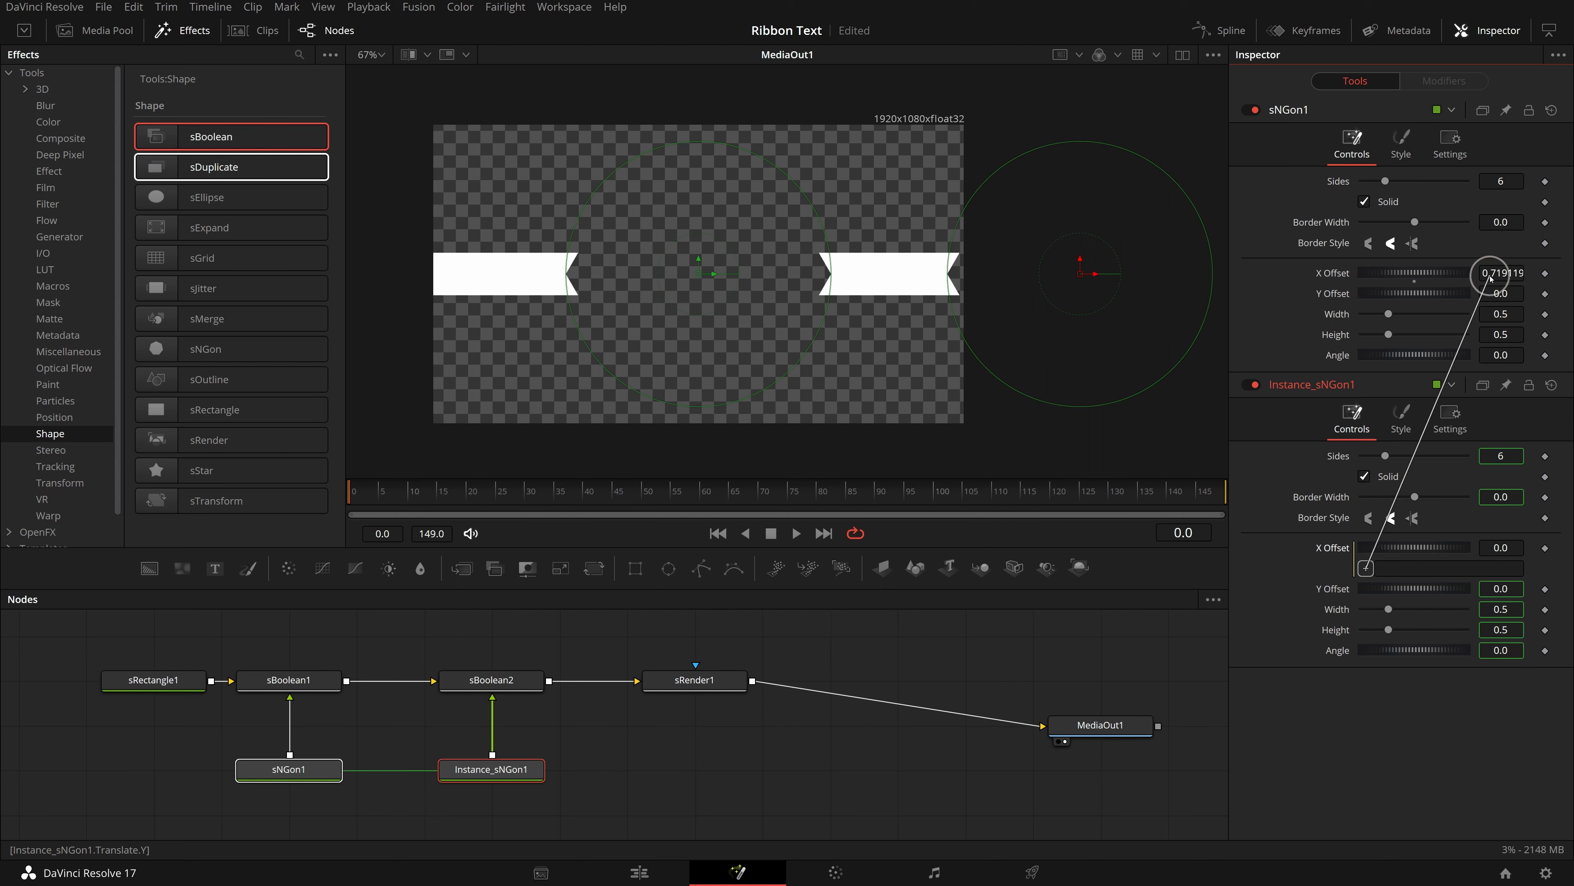
left_click_drag(1491, 277, 1490, 278)
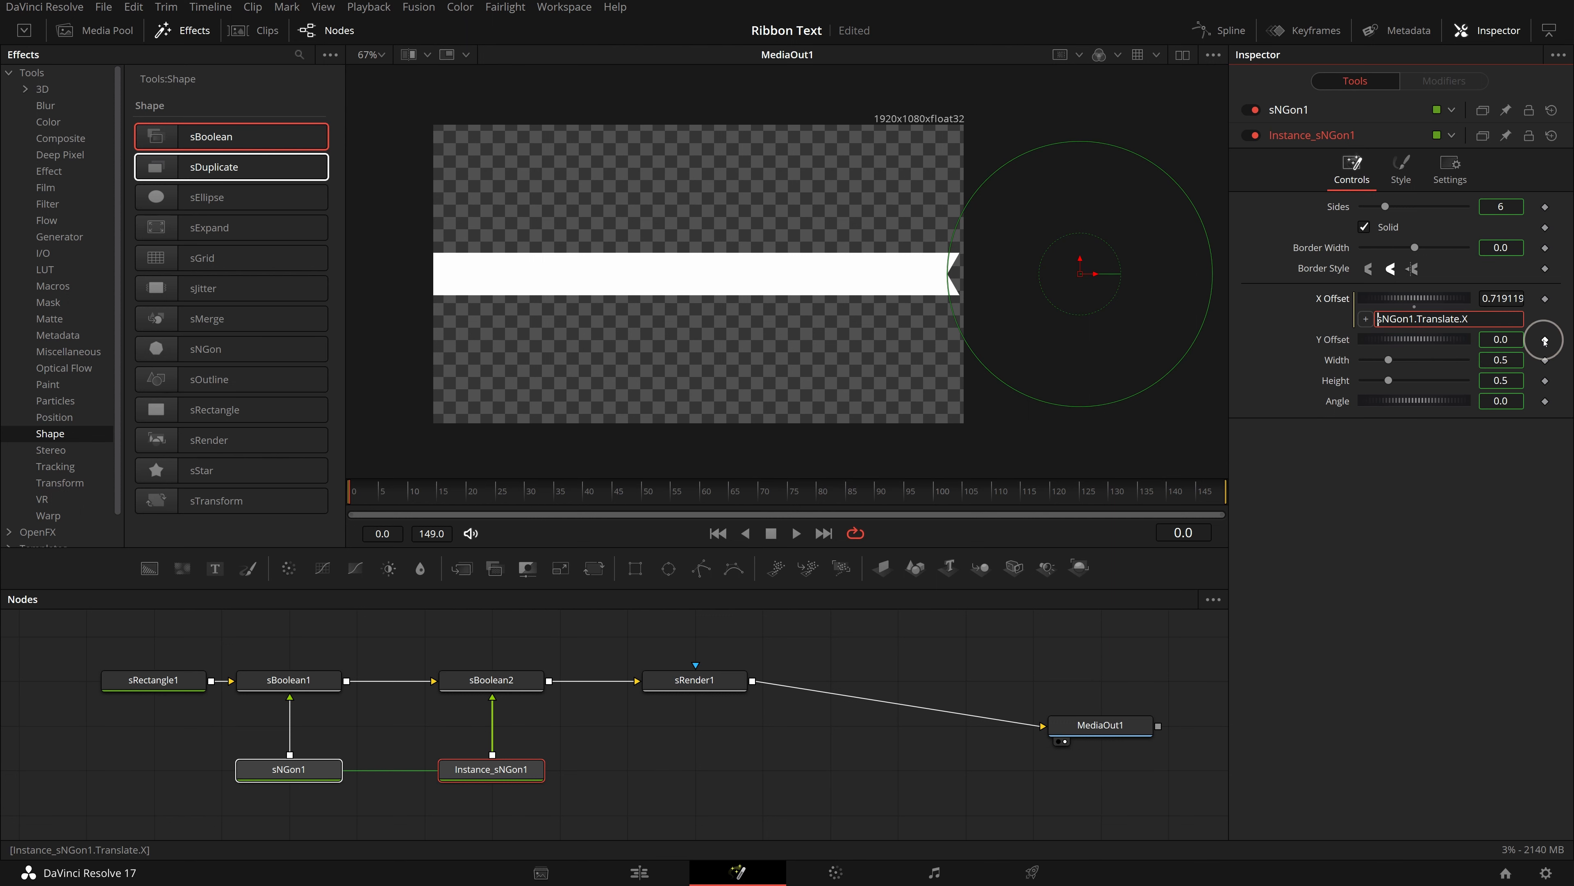
key("Tab")
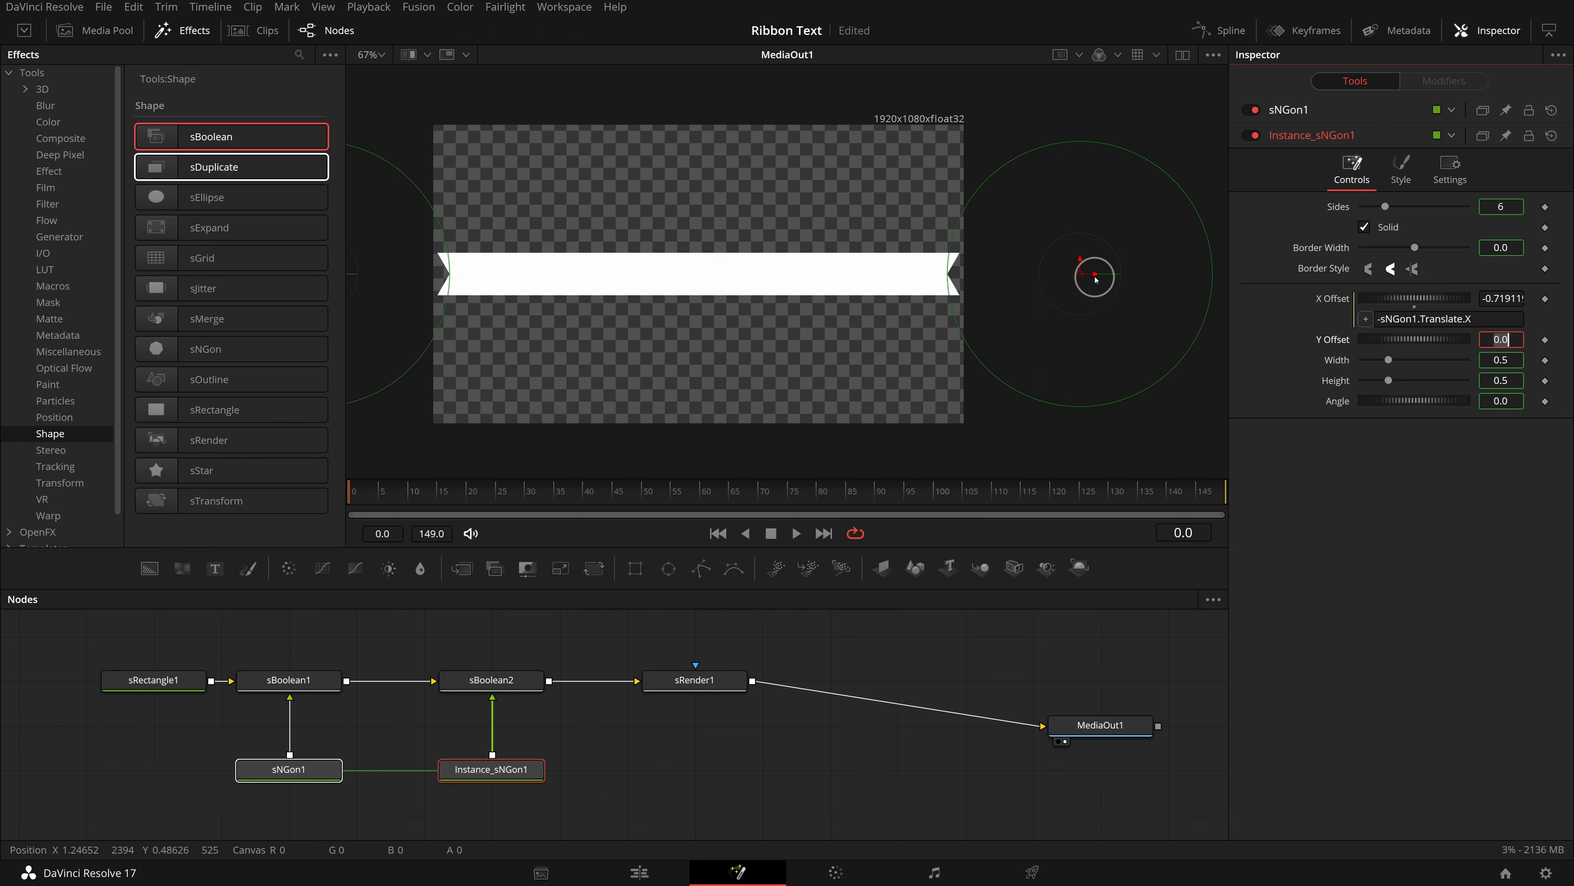
mouse_move(1095, 277)
left_mouse_down()
mouse_move(932, 277)
mouse_move(1095, 278)
left_mouse_up()
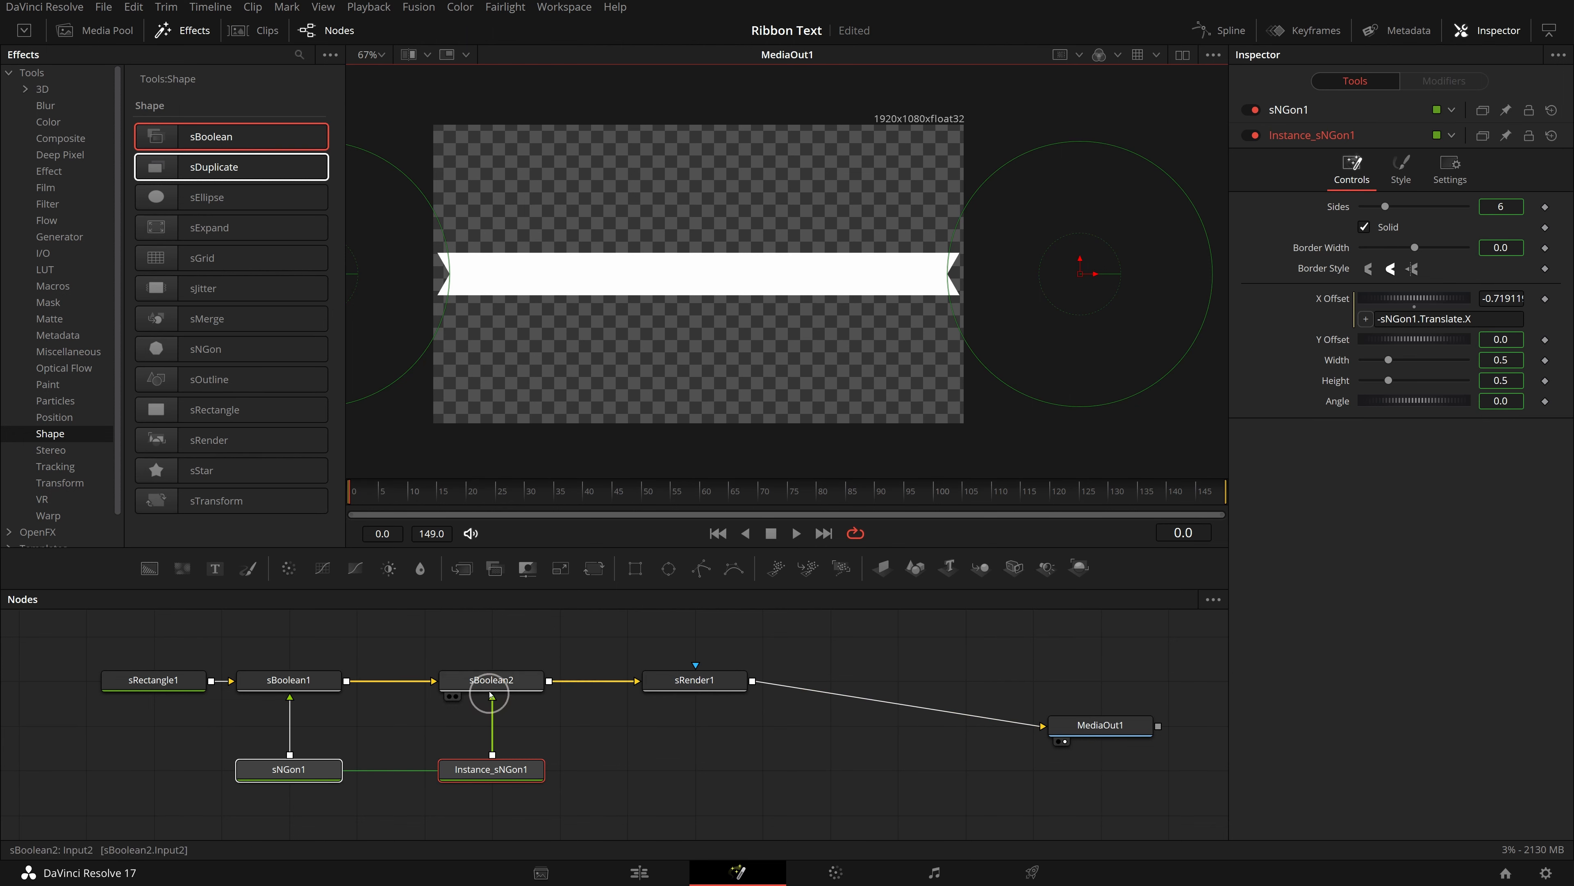
Set the style color of sBoolean2 to pure red
left_click(533, 682)
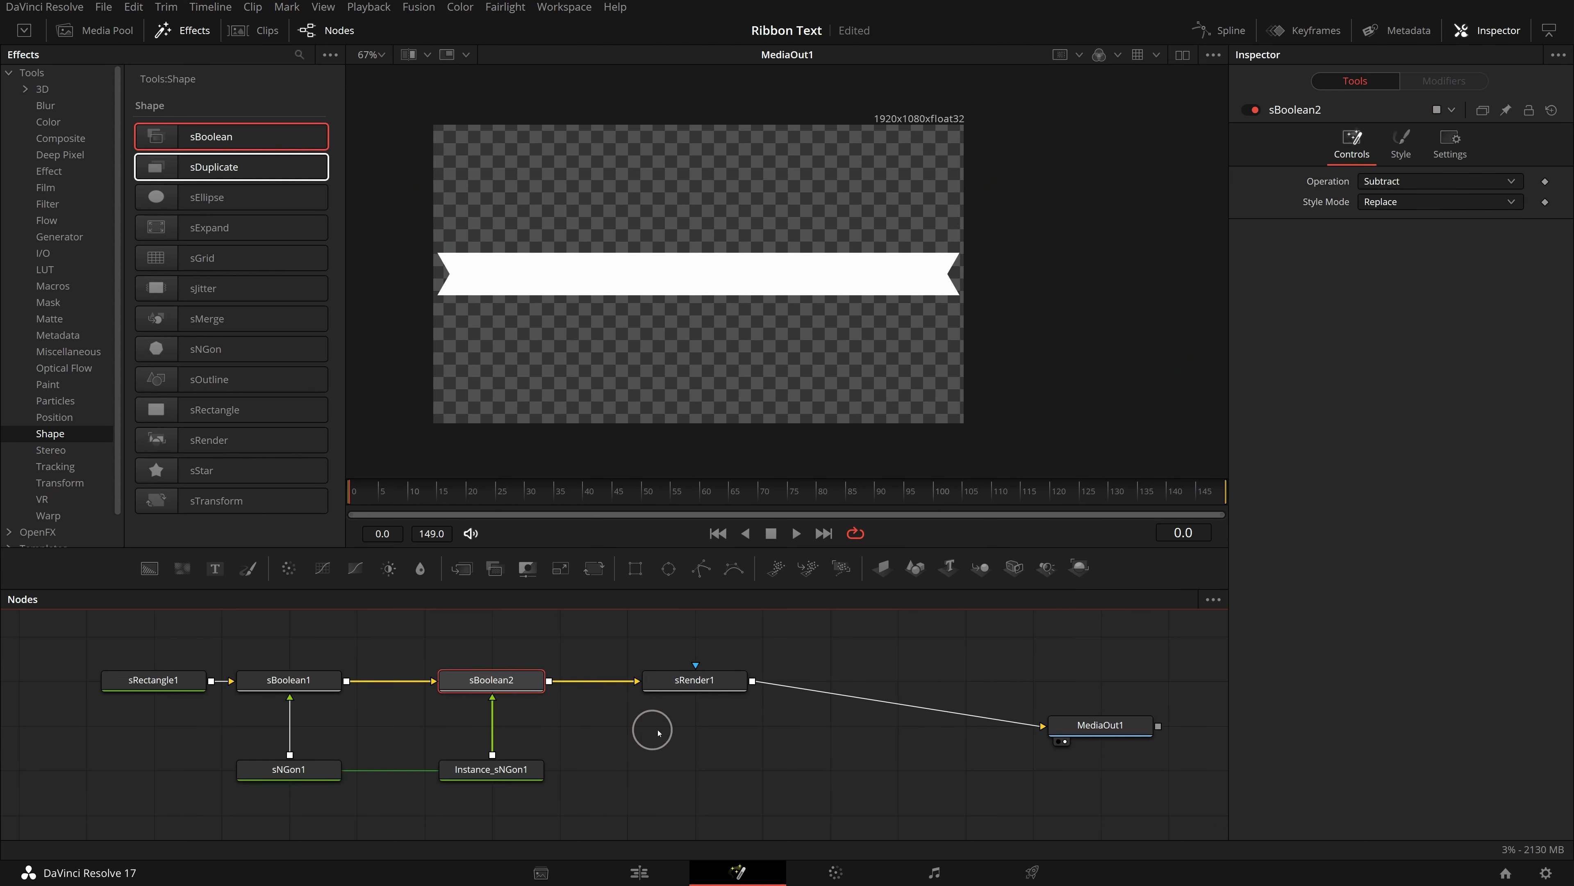
left_click(1401, 144)
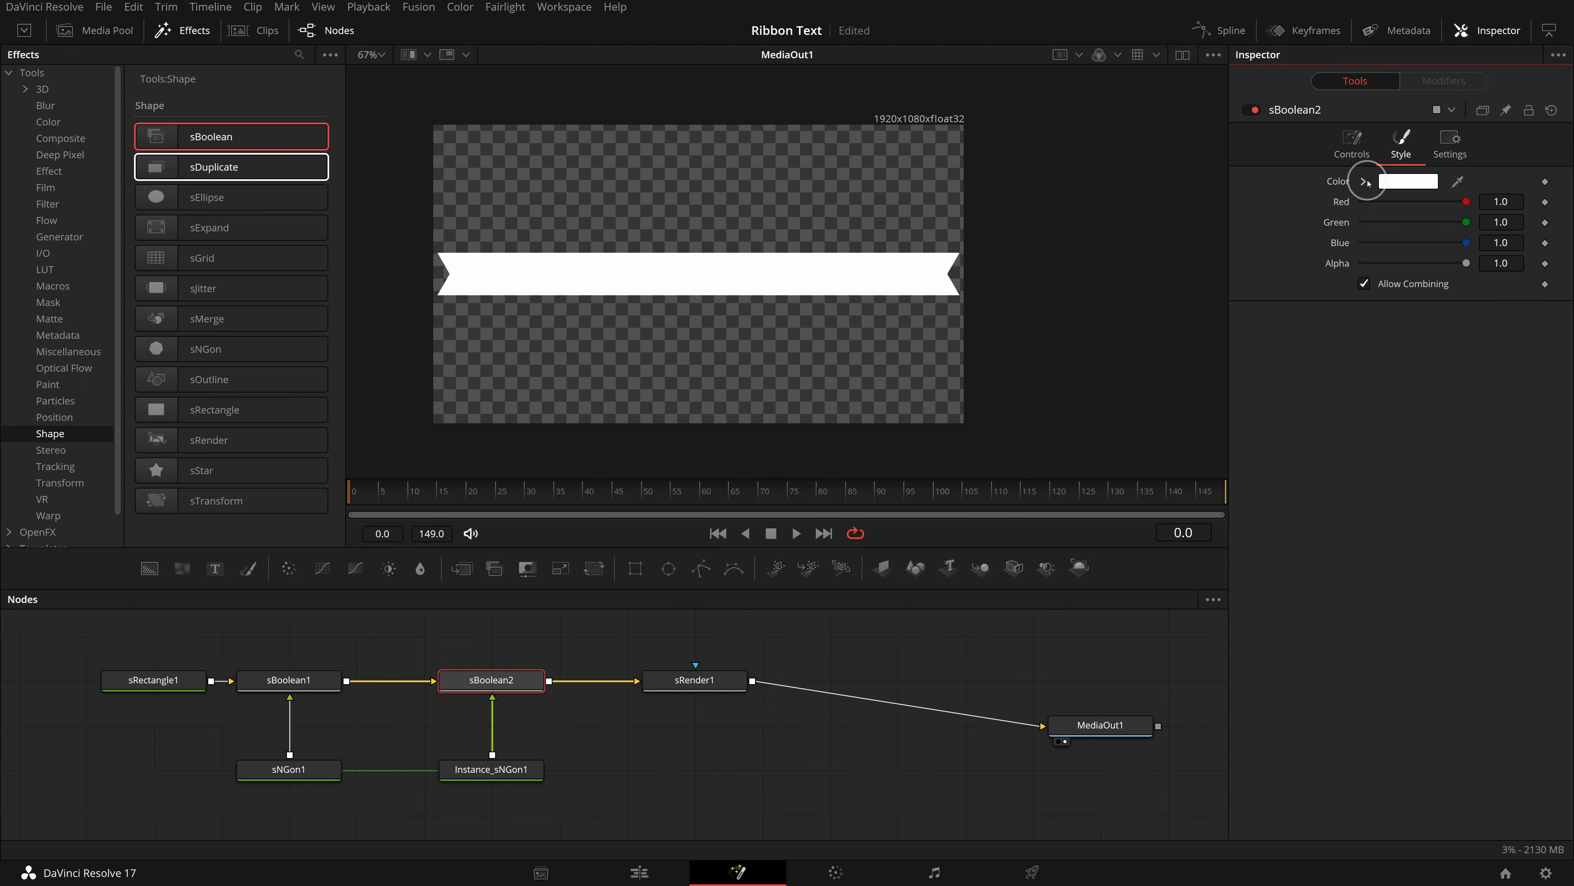
left_click(1362, 181)
left_click_drag(1368, 211, 1532, 173)
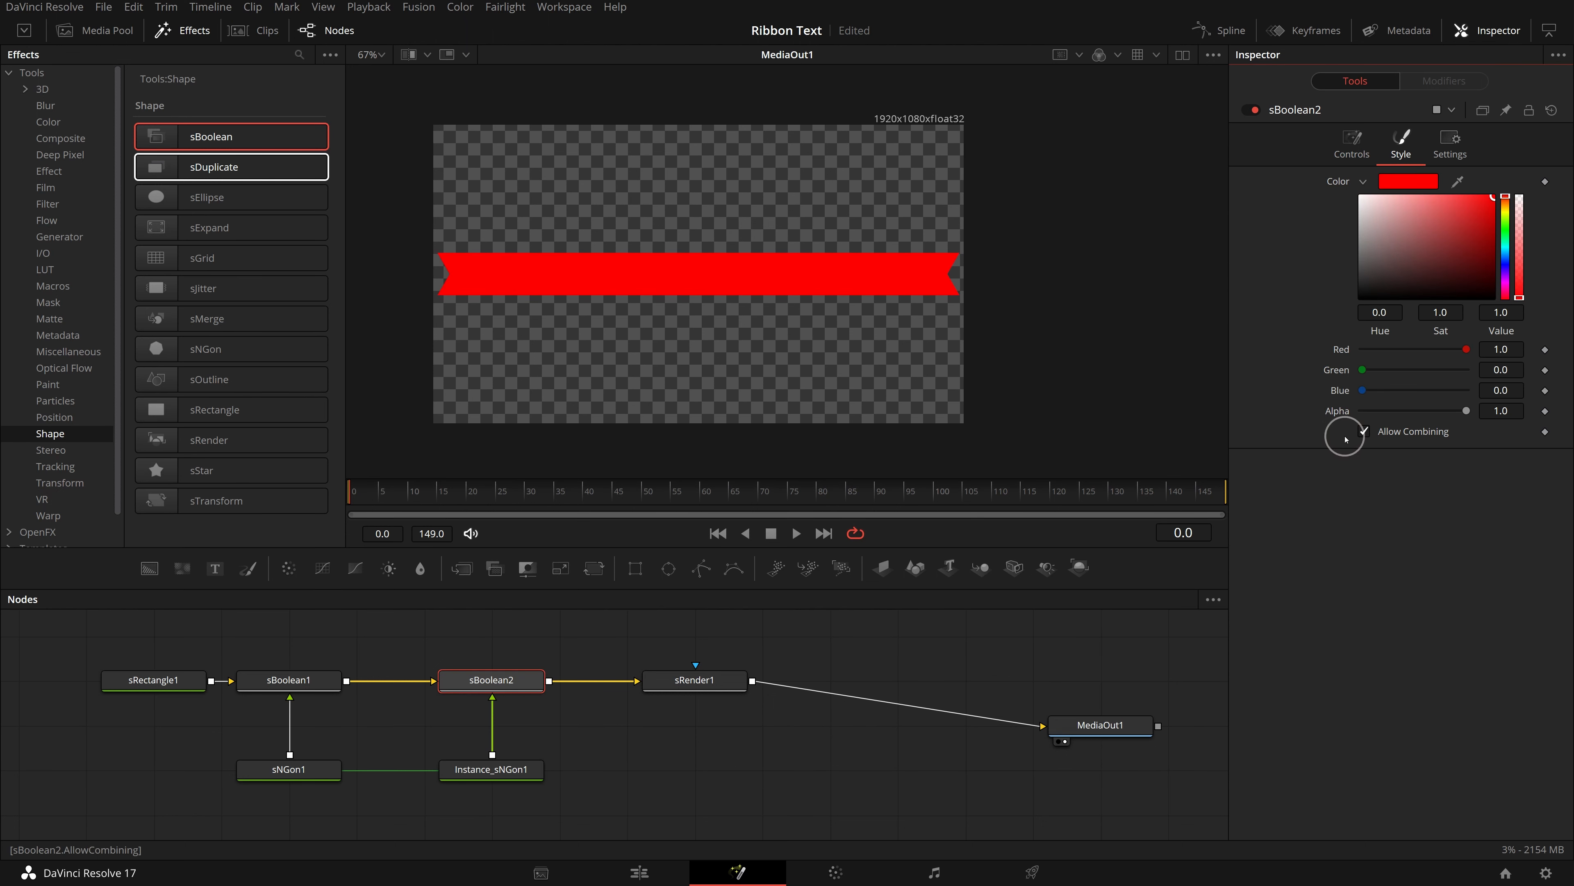
Rename the sBoolean2 node to RibbonShape
left_click(519, 680)
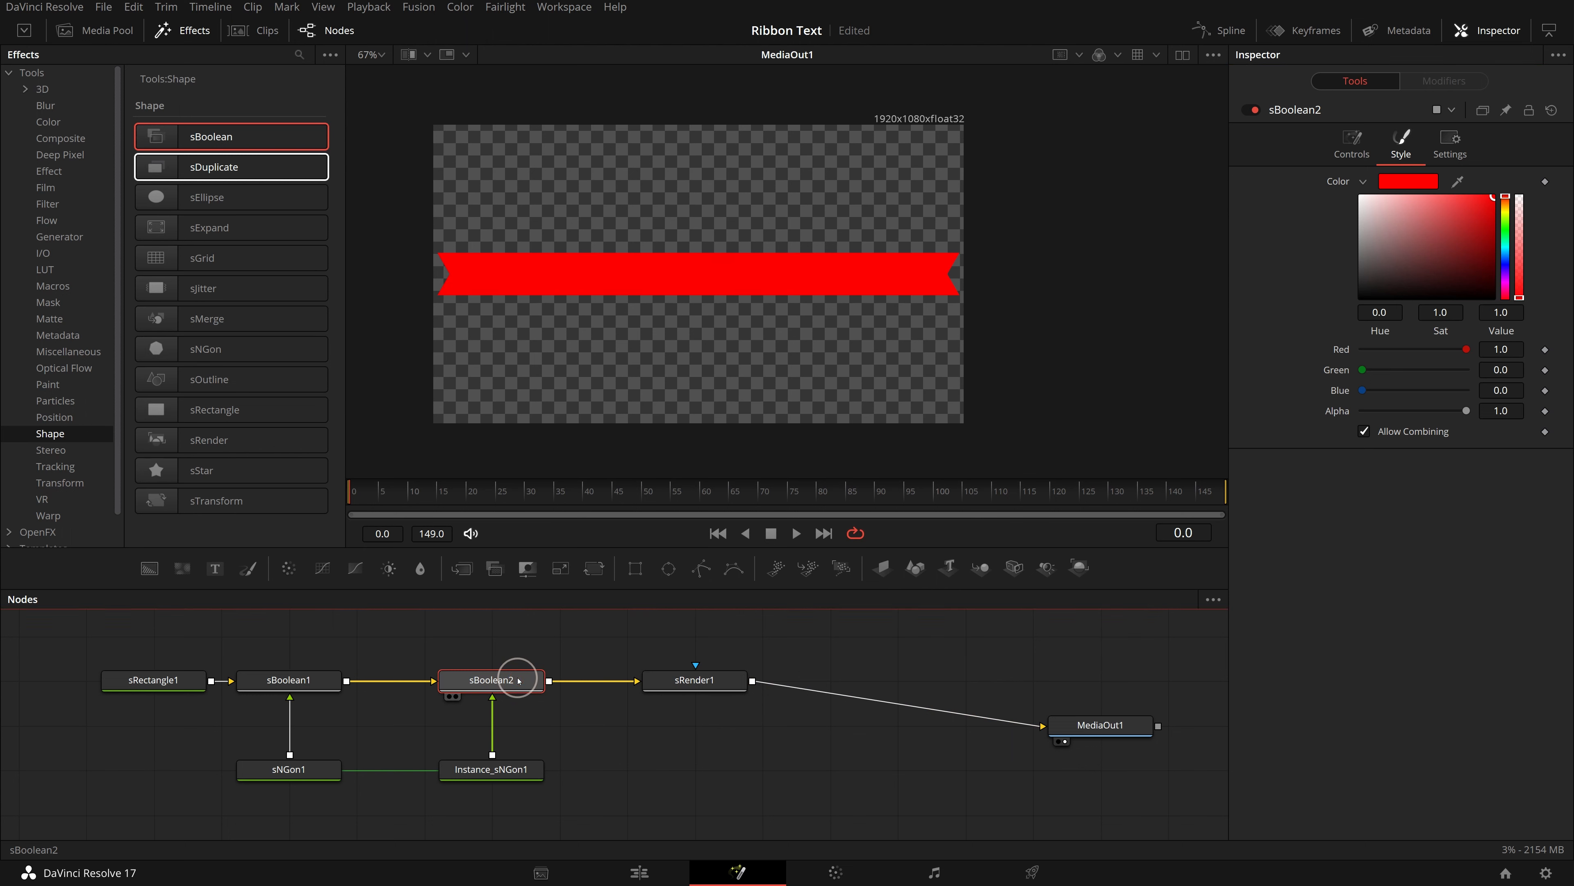
key("F2")
type("Ribbon S")
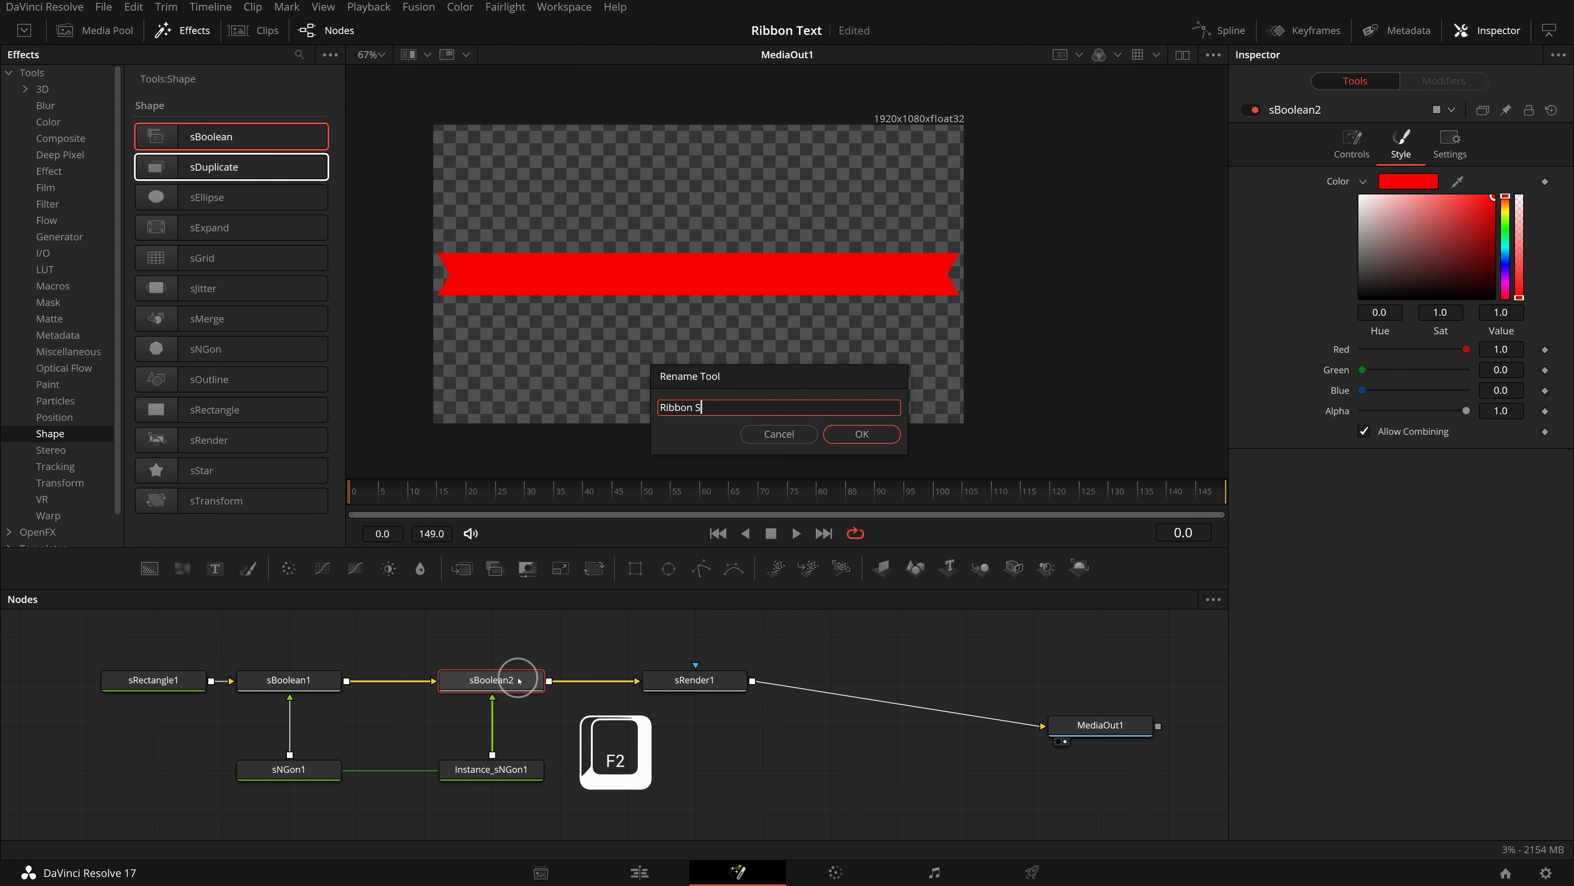
type("hape")
key("Return")
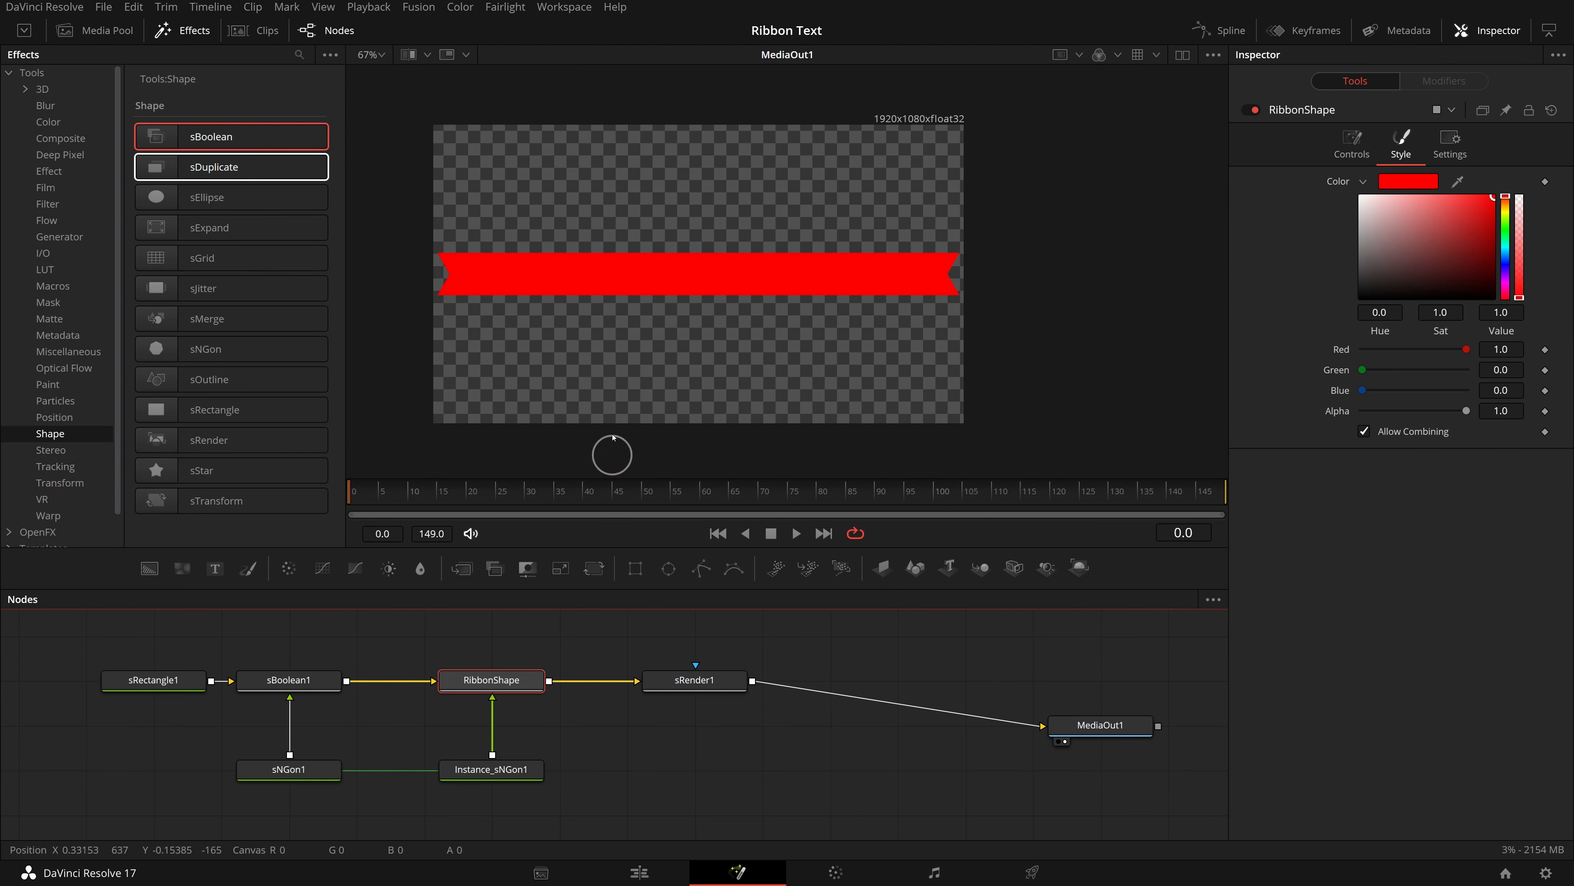
Add an sBoolean node named BorderColor below the main chain and feed RibbonShape's output into both of its inputs
left_click(694, 680)
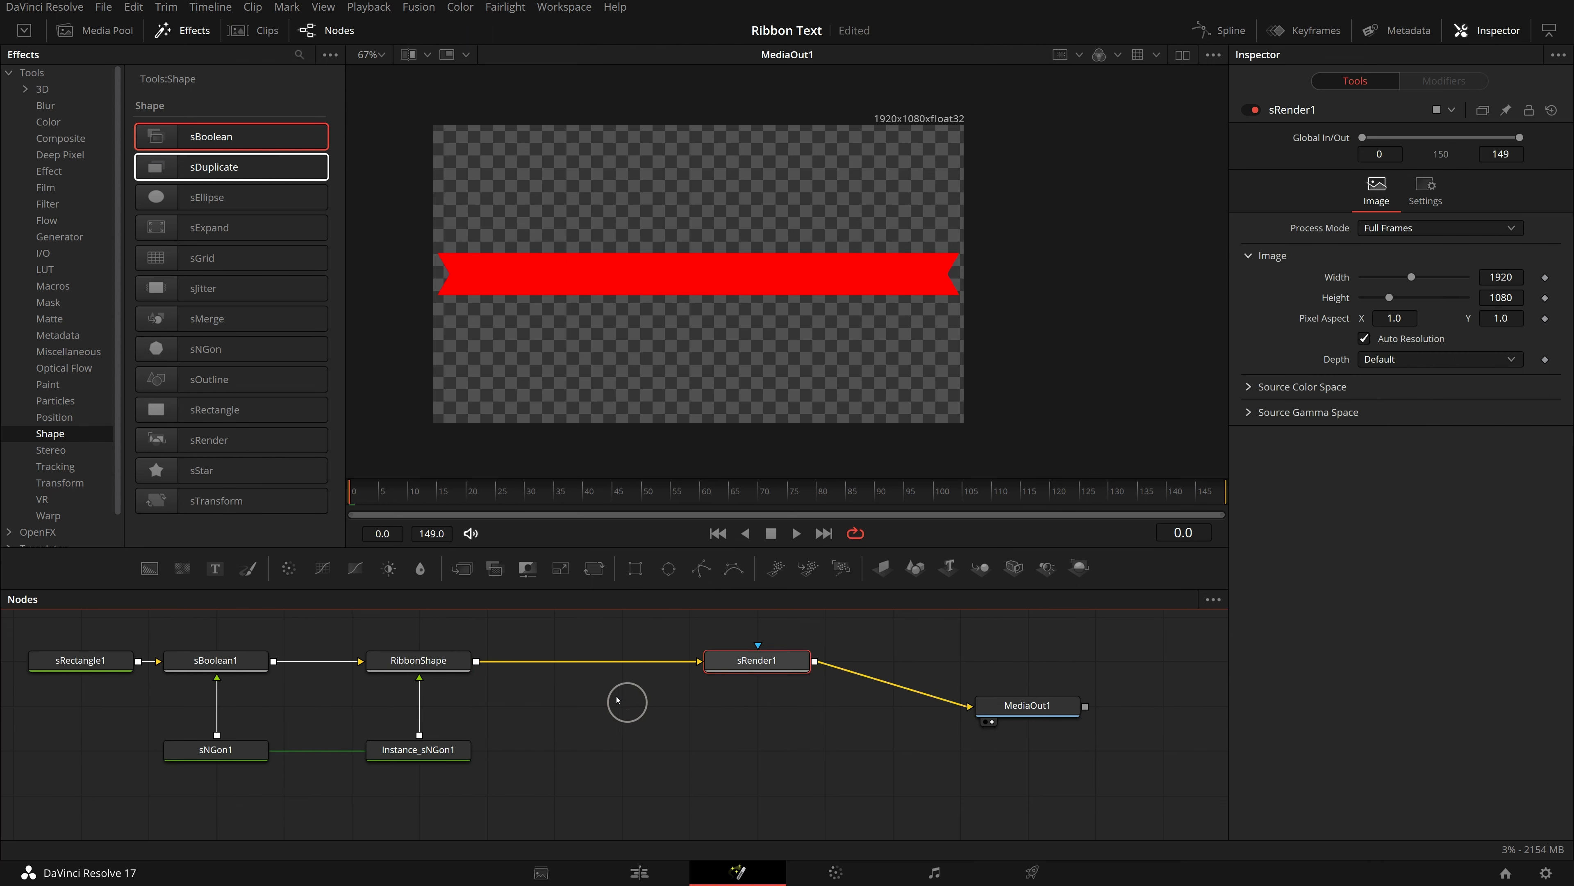
left_click_drag(163, 136, 553, 705)
key("F2")
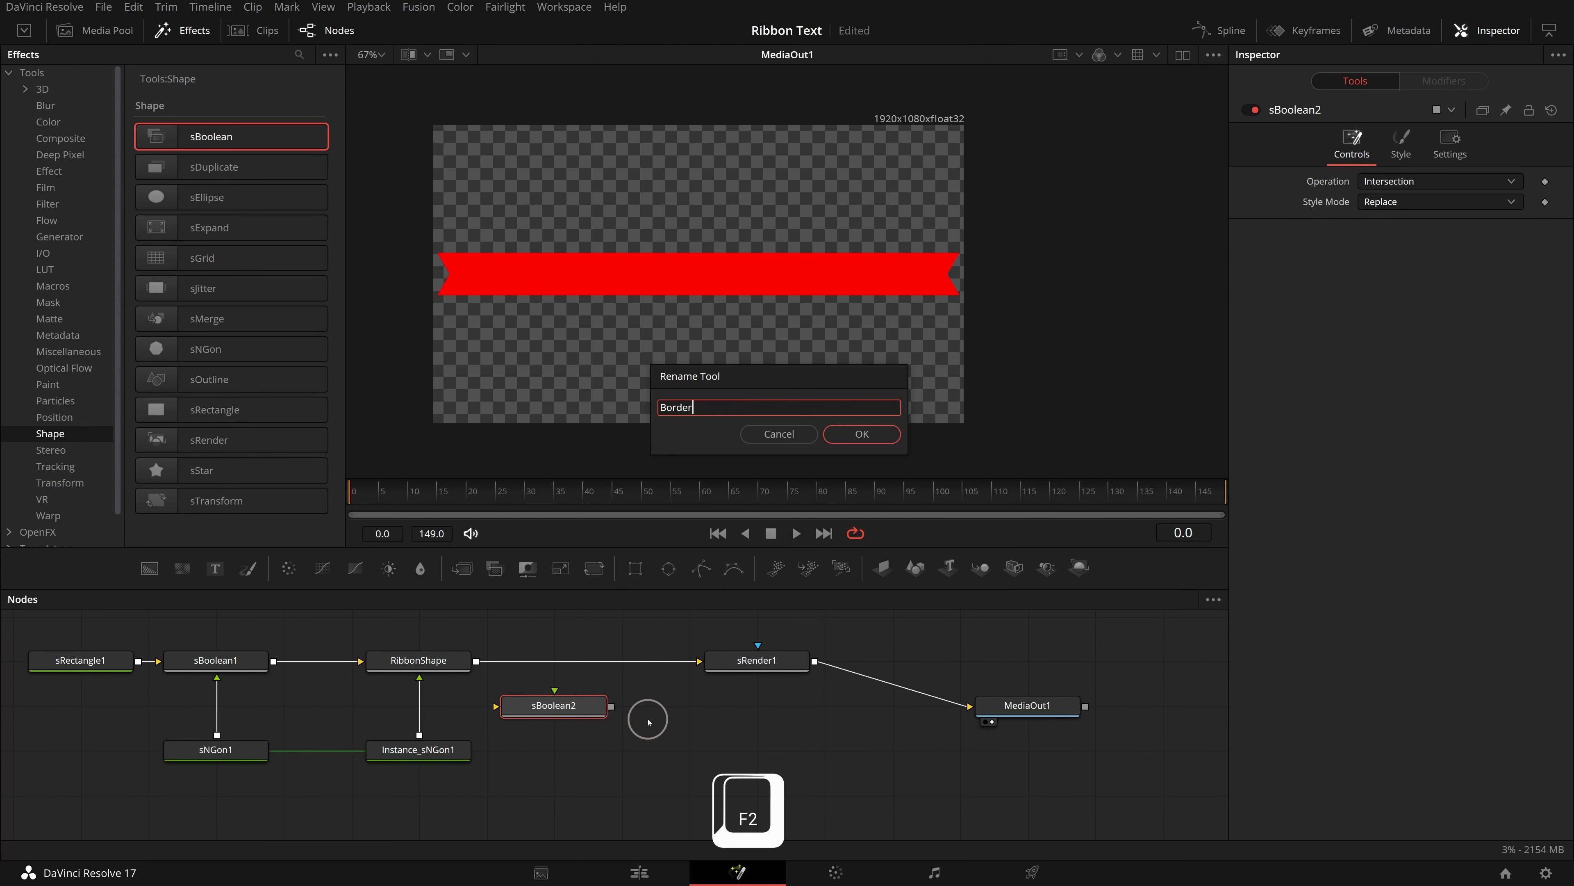
type("BorderColor")
key("Return")
left_click_drag(476, 661, 555, 690)
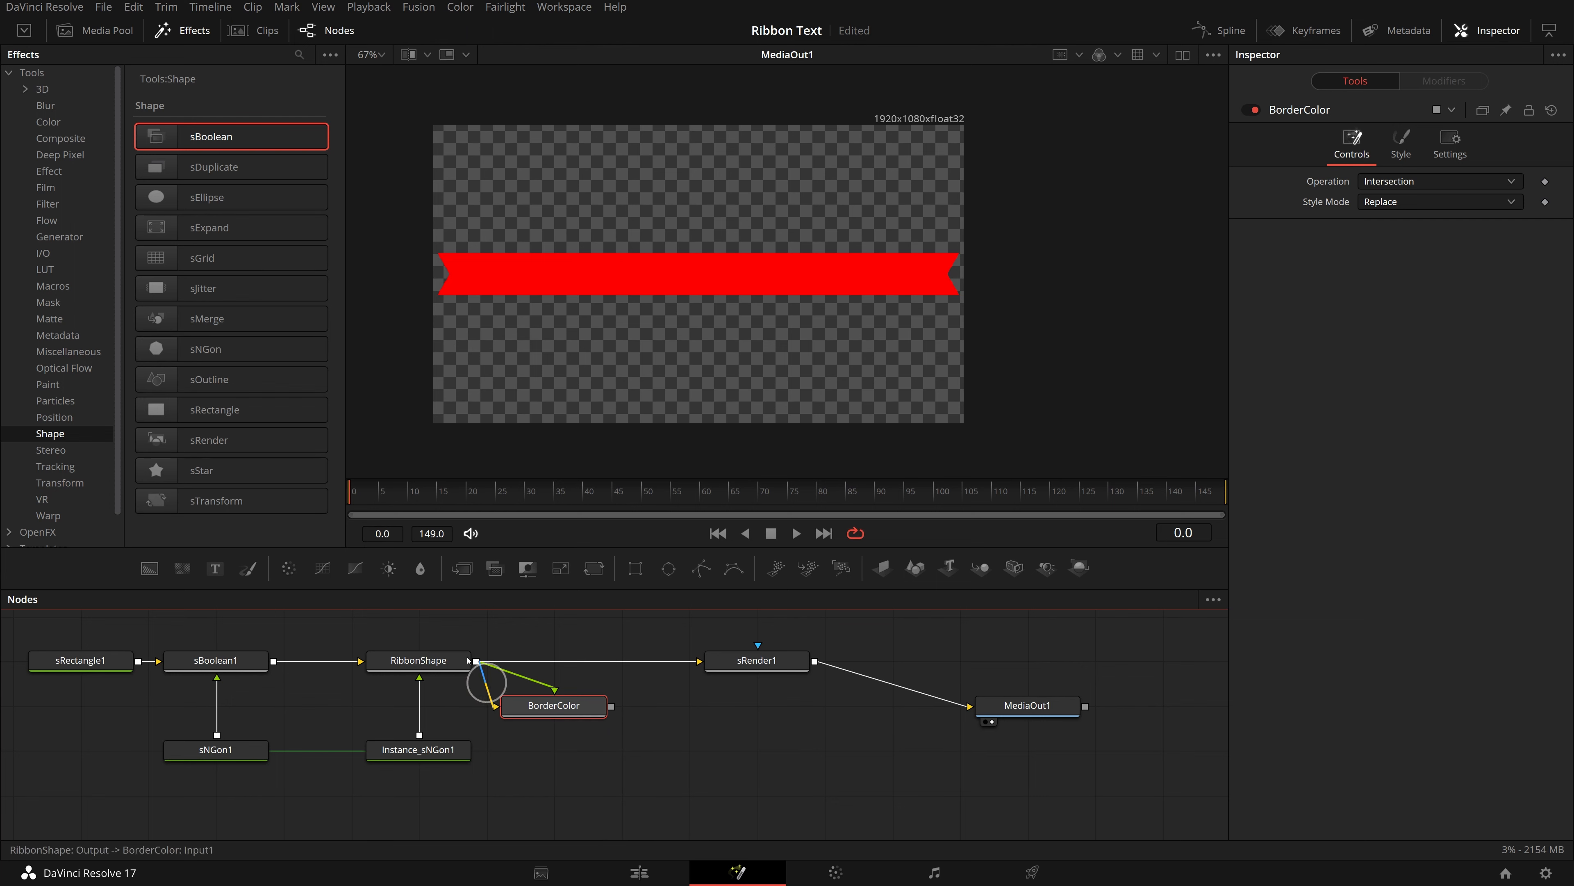
Add an sOutline node after BorderColor and combine it with RibbonShape through an sMerge placed before sRender1
left_click(198, 388)
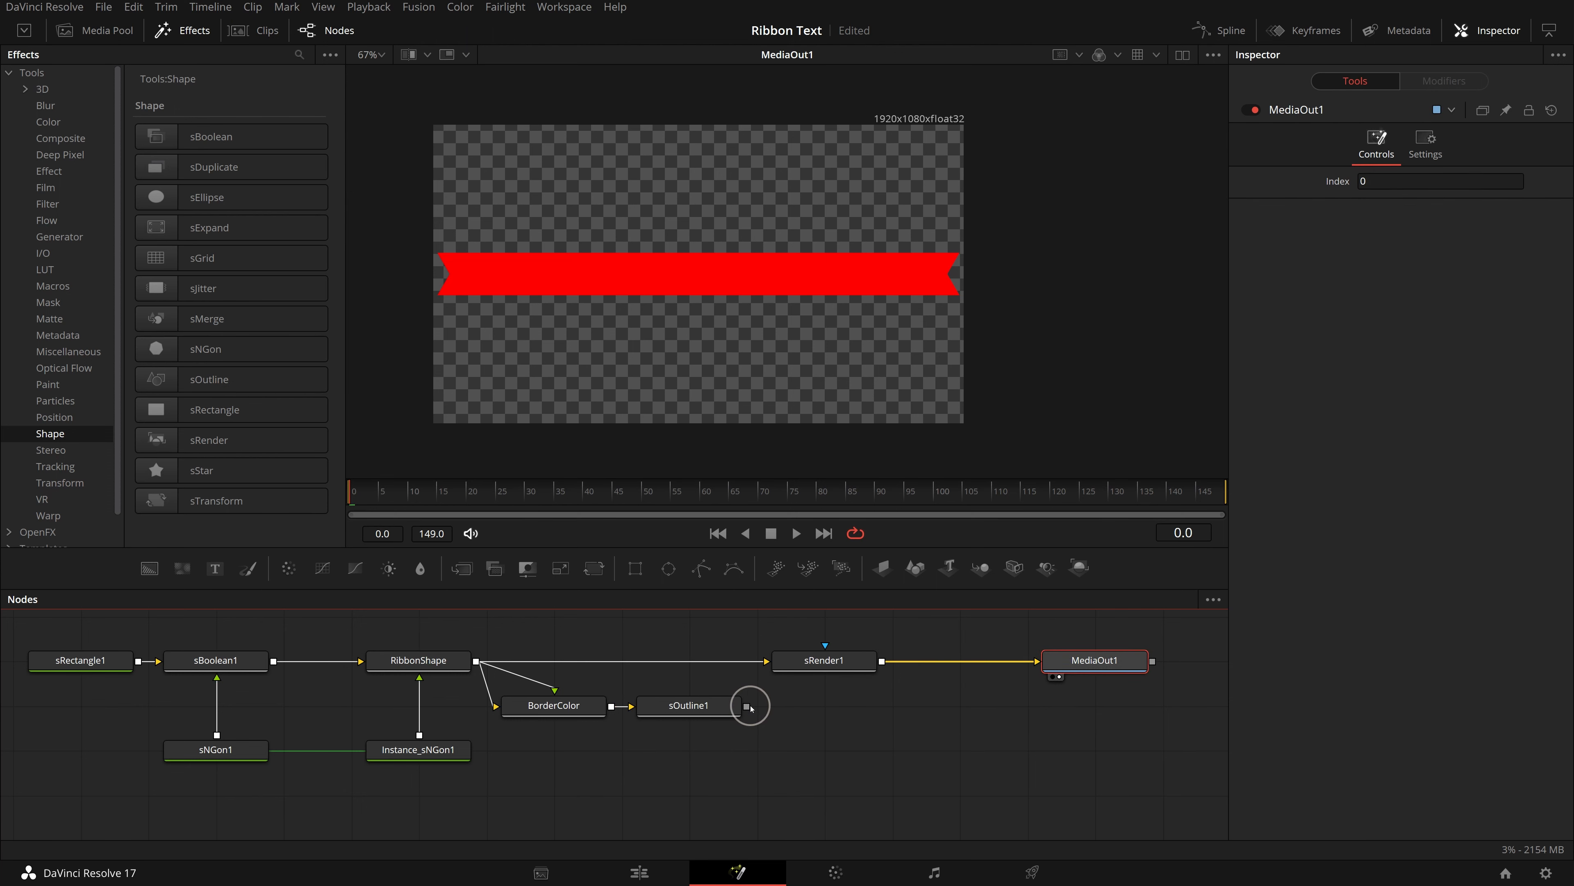
left_click_drag(750, 707, 476, 662)
left_click(834, 713)
left_click_drag(833, 706, 713, 663)
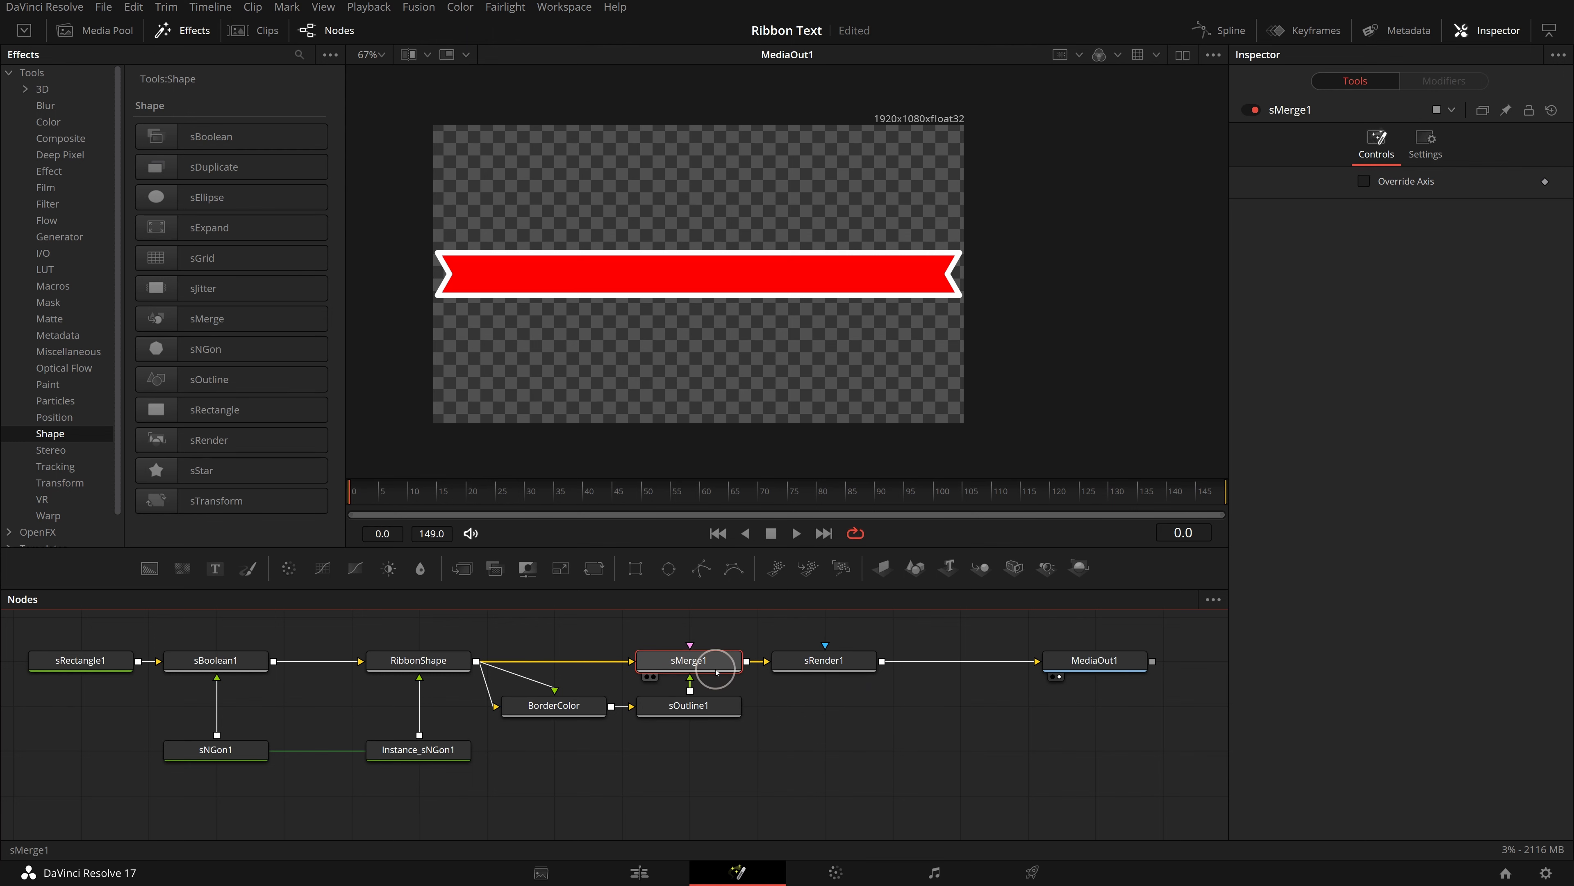
Rename the sOutline1 node to BorderControl
left_click(688, 706)
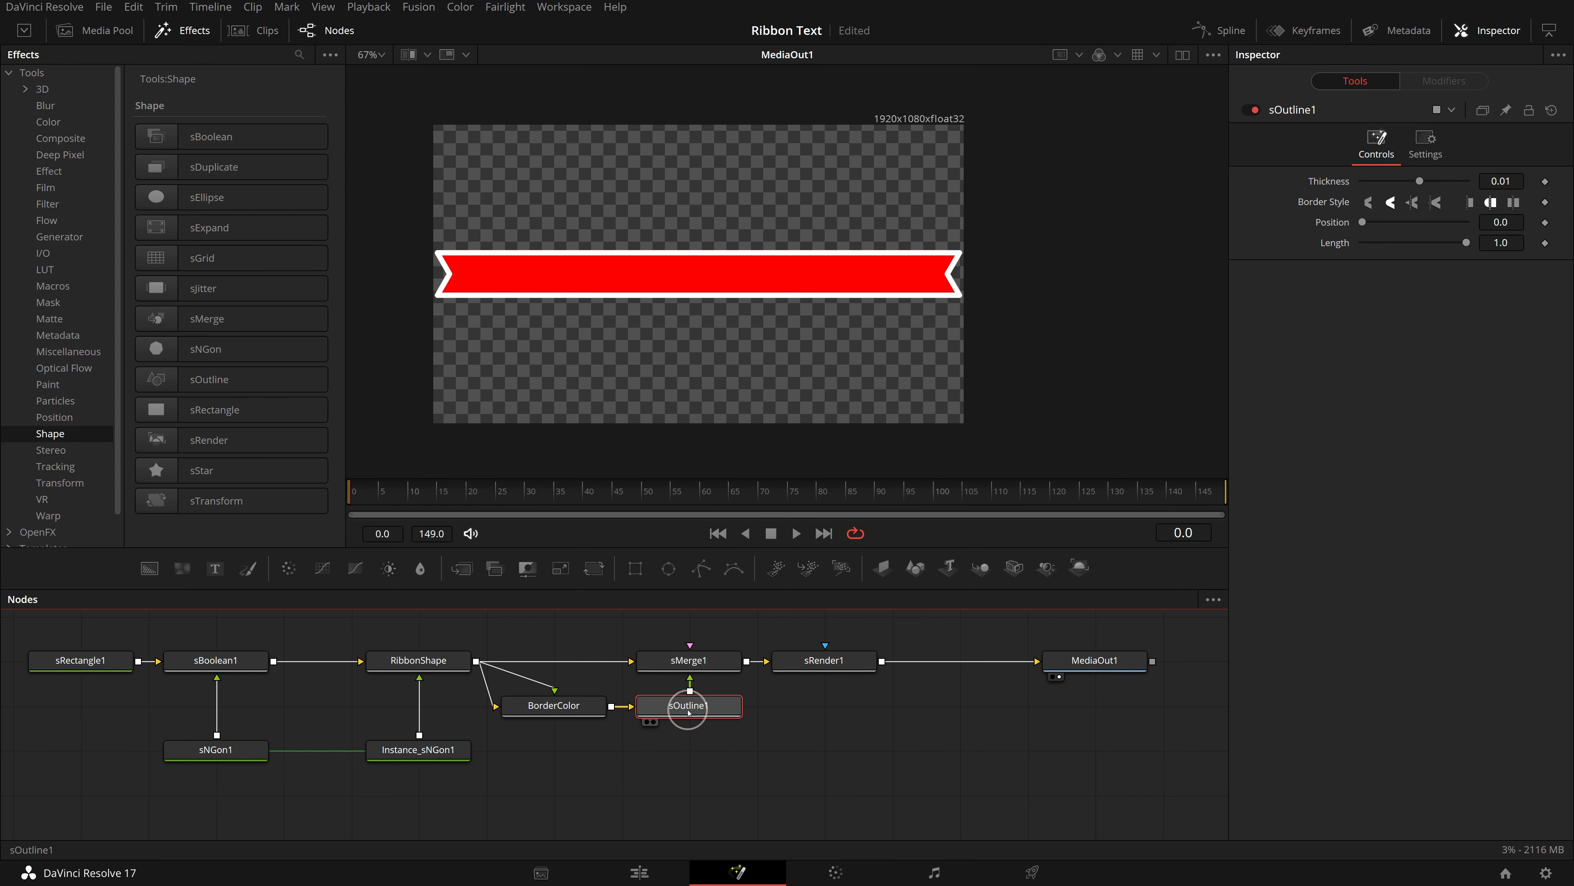
key("F2")
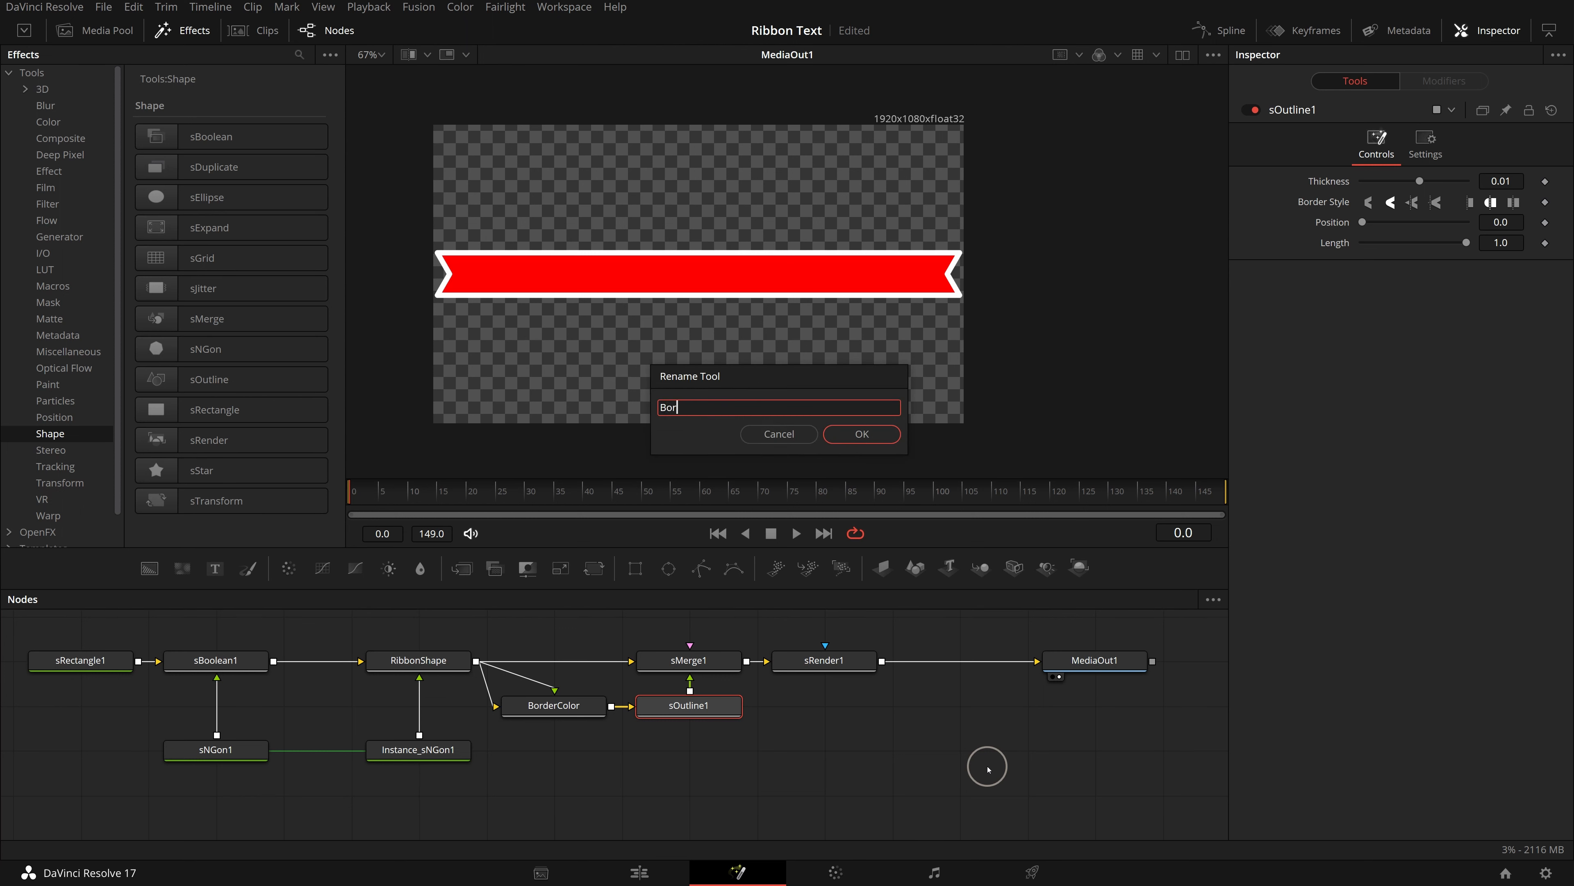
type("BorderControl")
left_click(868, 431)
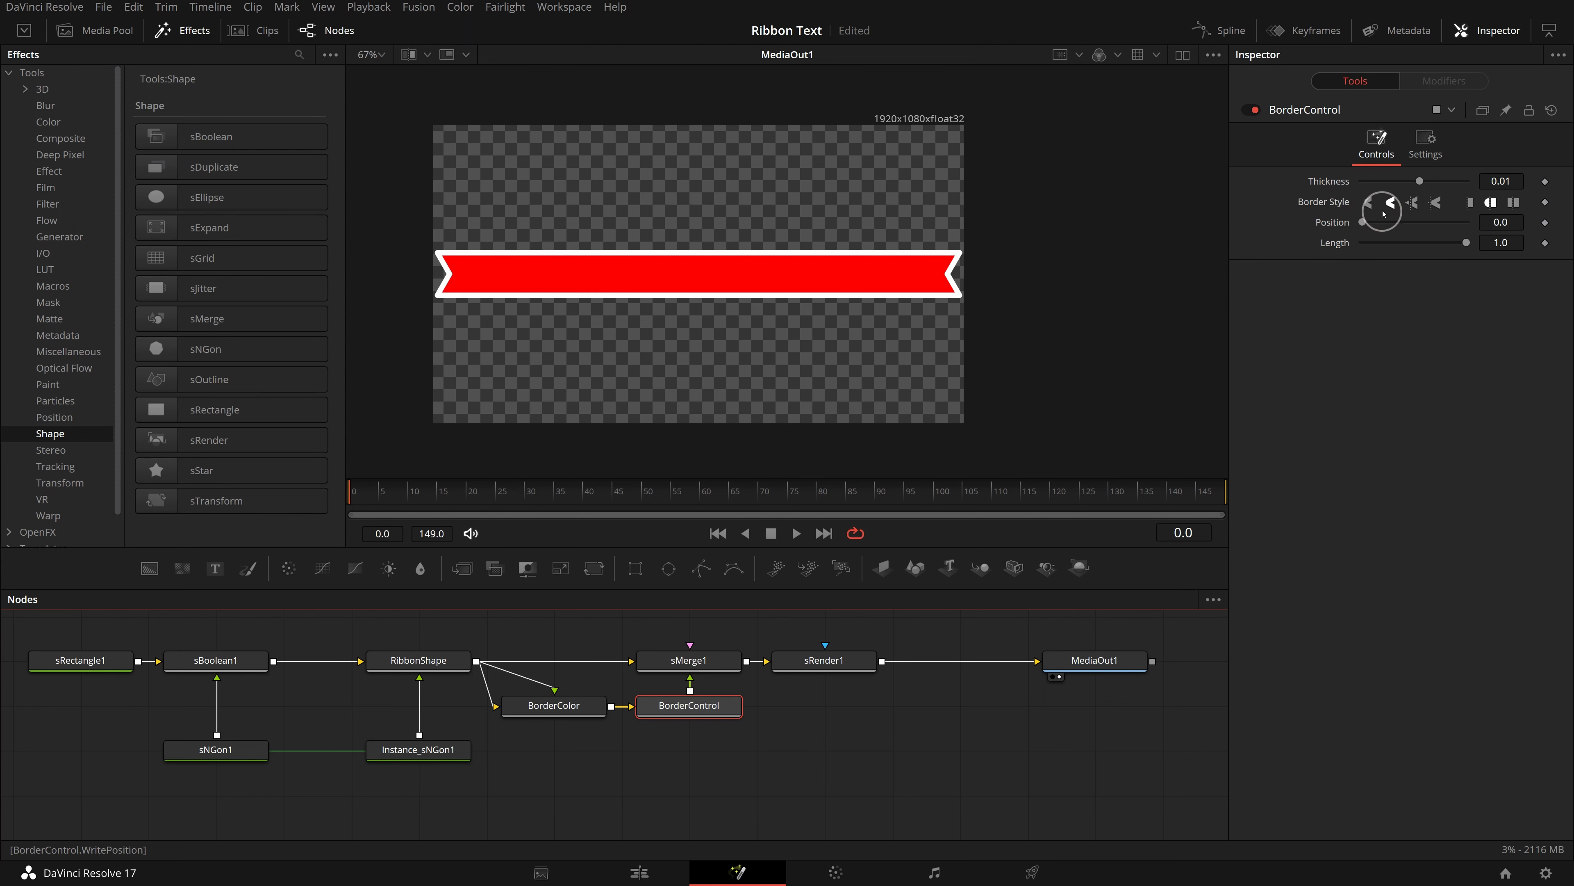
Give BorderControl mitered corners as its Border Style and set its Thickness to 0.003
left_click(1411, 202)
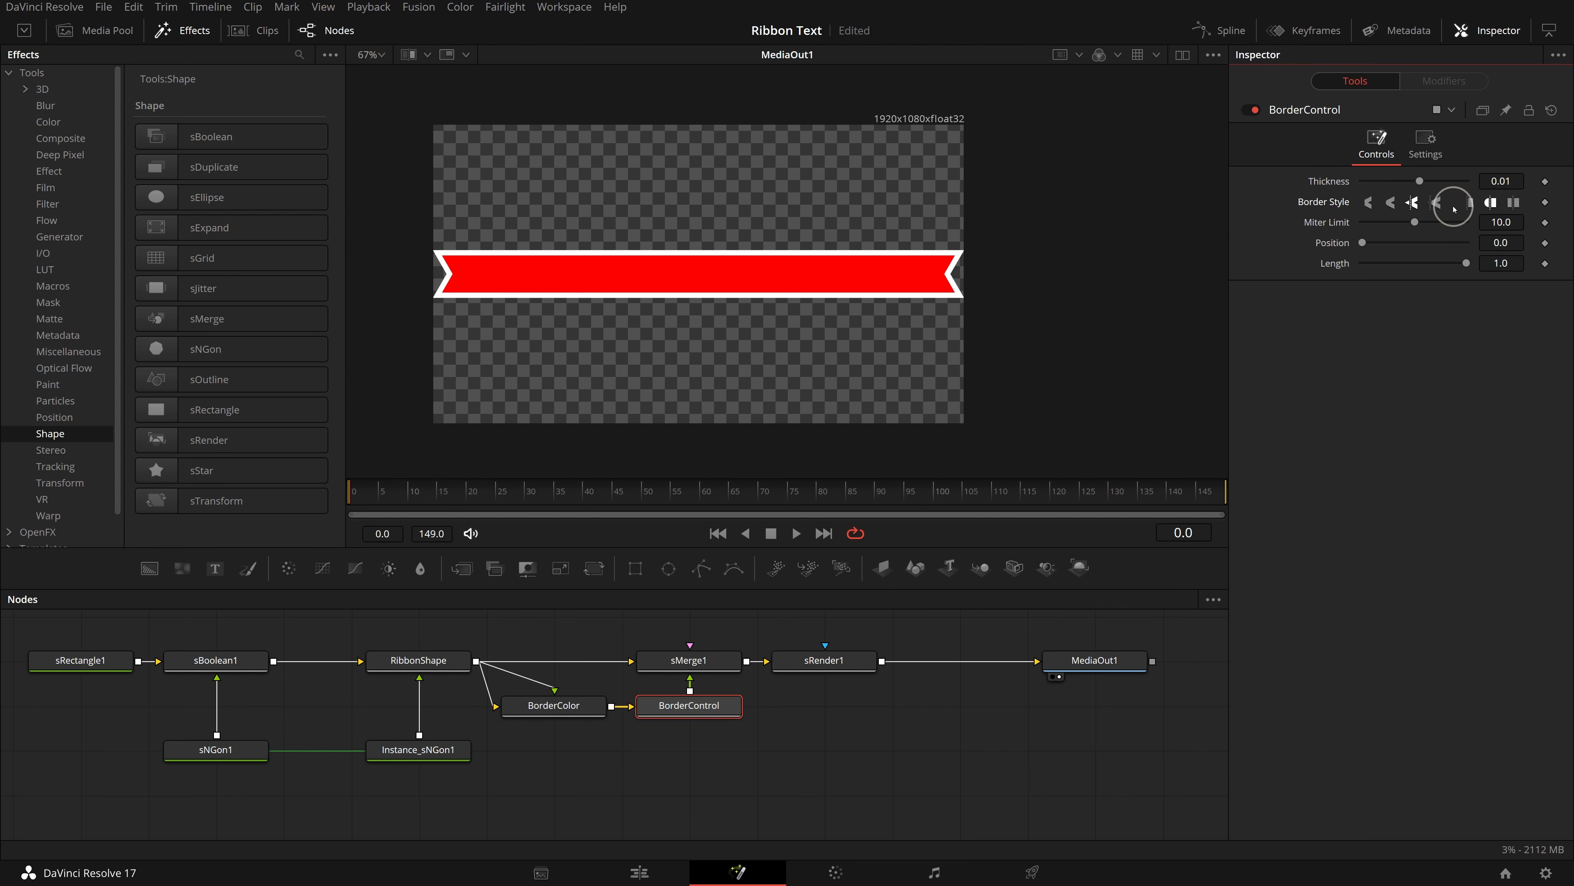
mouse_move(1419, 181)
left_mouse_down()
mouse_move(1434, 181)
mouse_move(1416, 185)
left_mouse_up()
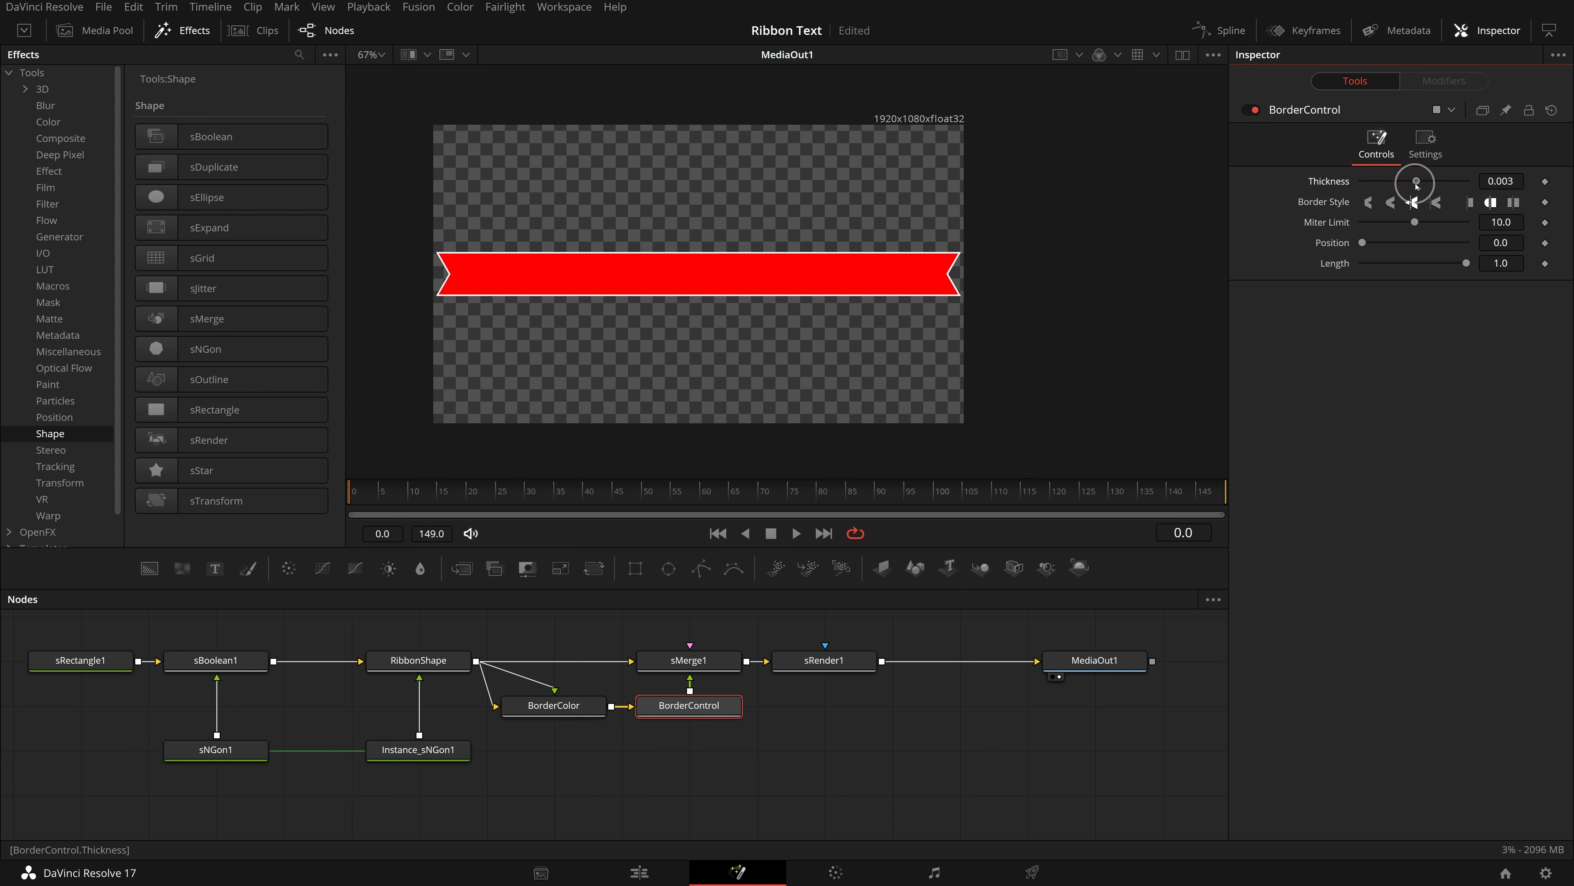
Set the style color of the BorderColor node to yellow
left_click(559, 711)
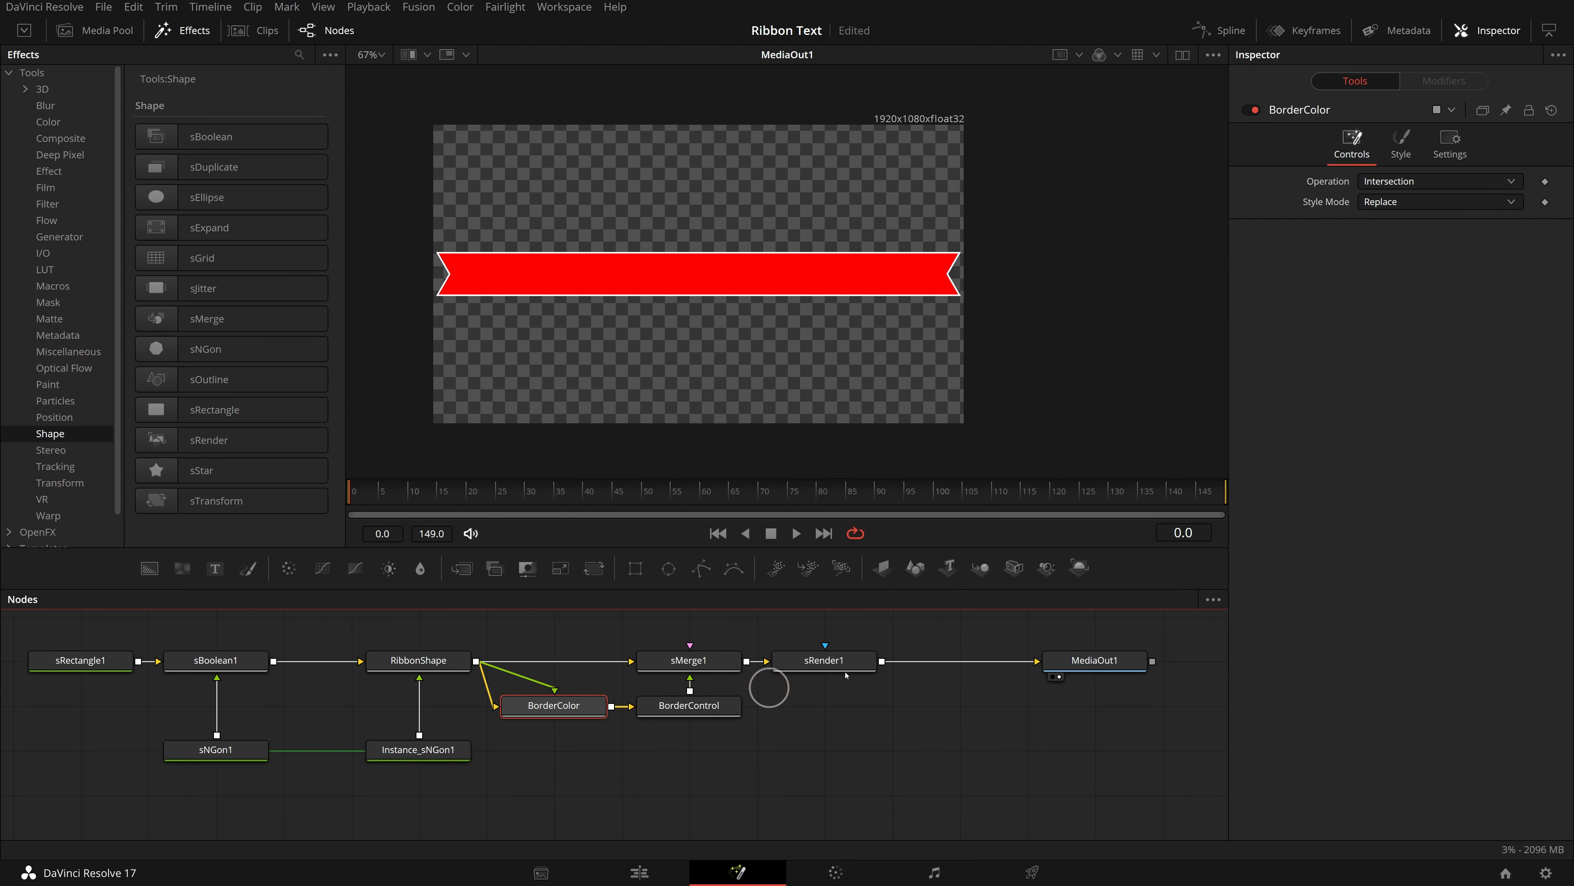
left_click(1404, 139)
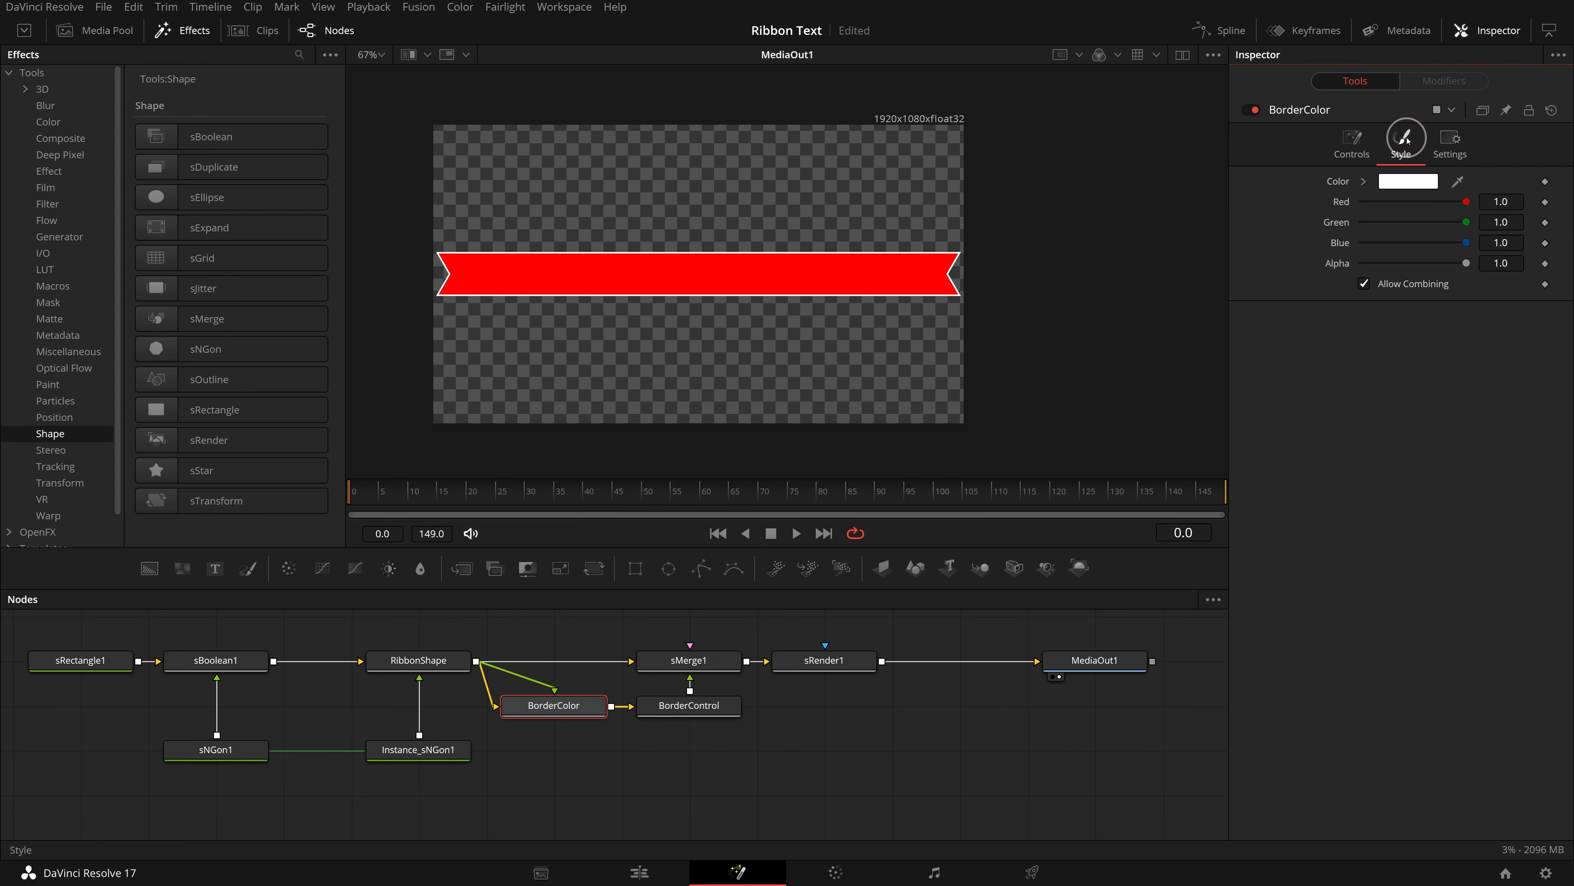
left_click(1396, 206)
left_click(1408, 180)
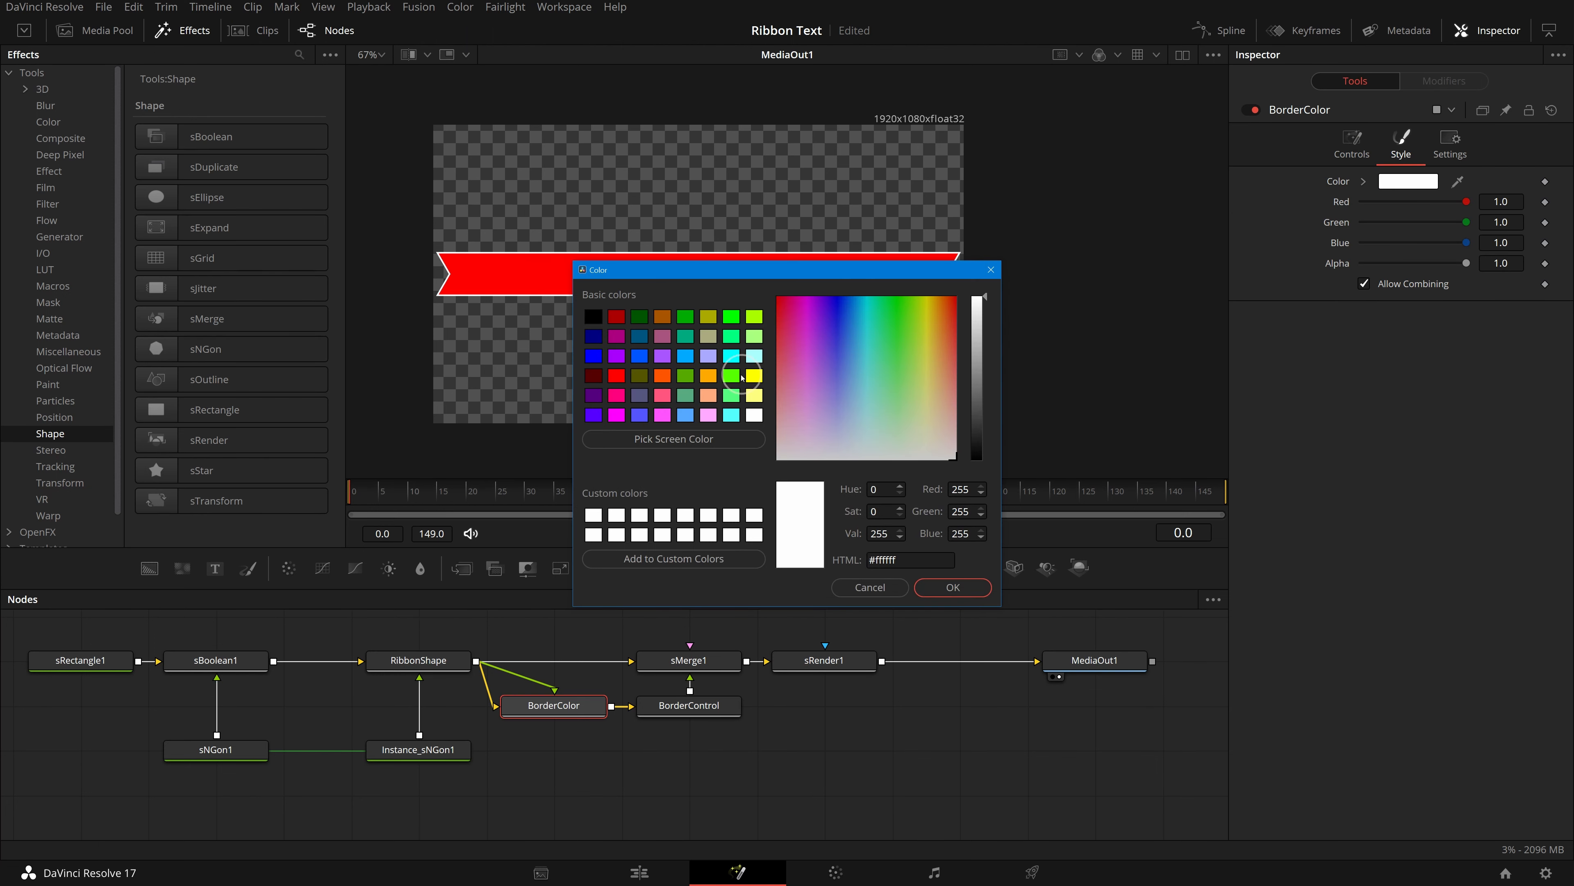
left_click(752, 376)
left_click(953, 587)
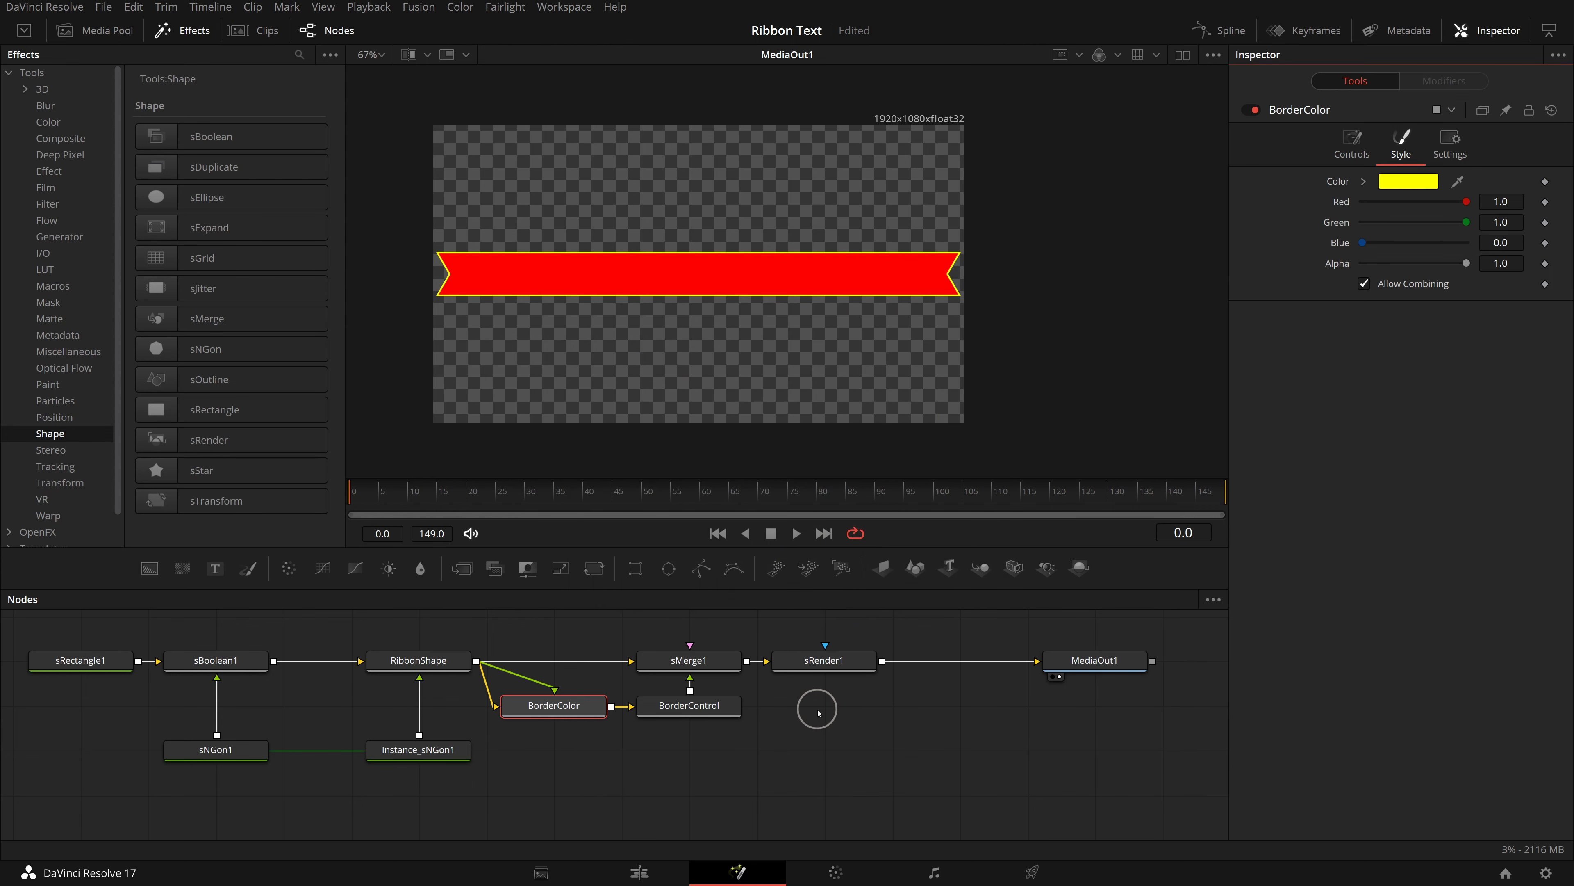
Place an Underlay behind all nodes except MediaOut1 and extend its upper edge slightly to leave room above them
left_click_drag(828, 718, 890, 717)
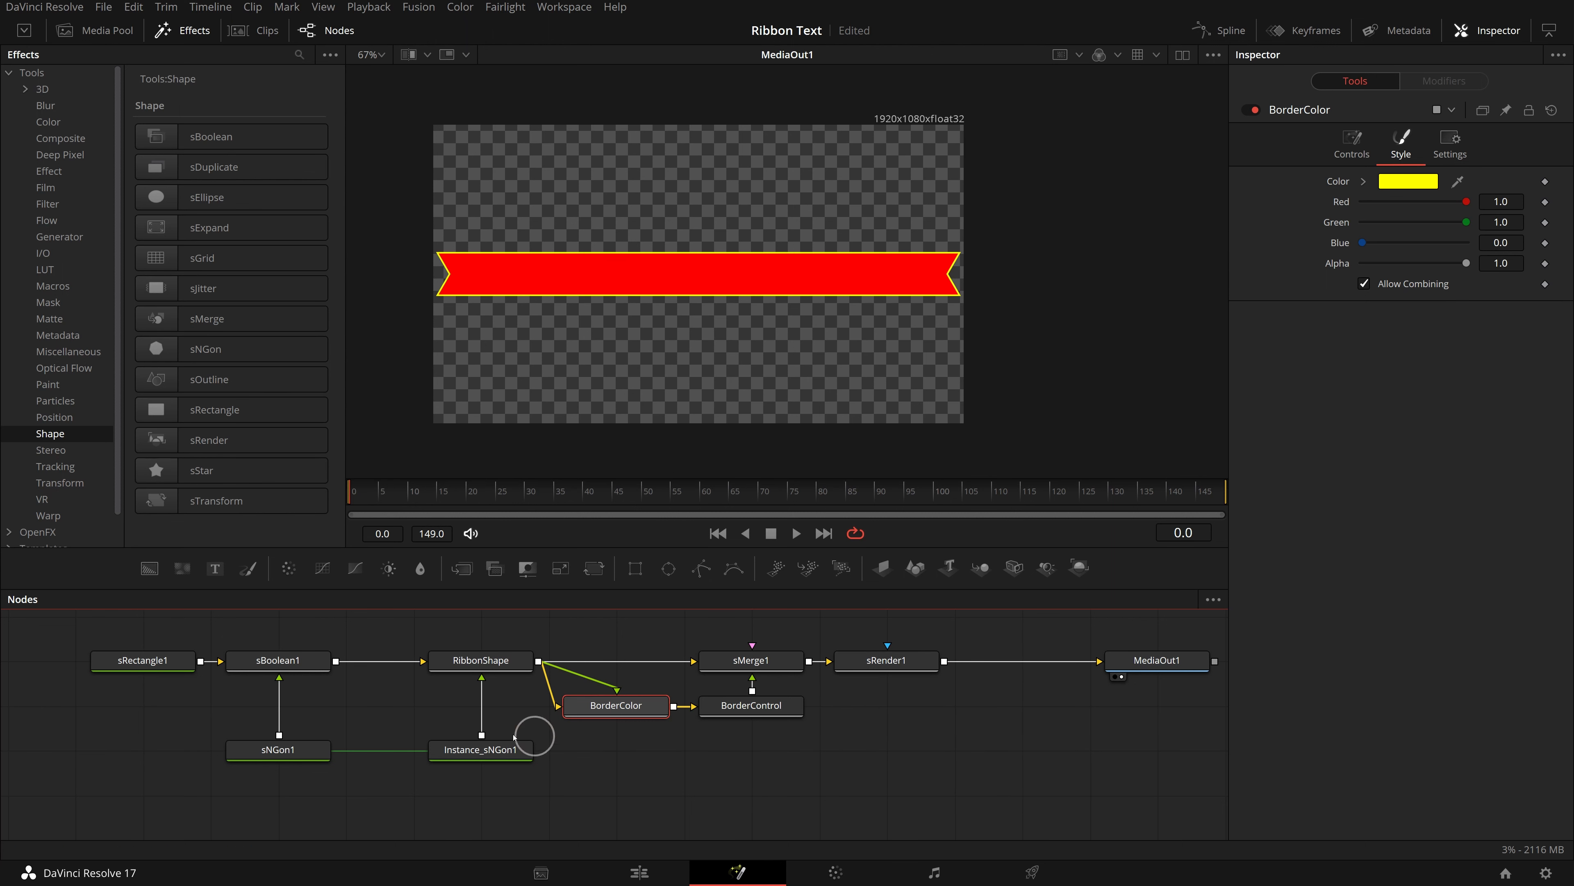
left_click_drag(82, 630, 957, 782)
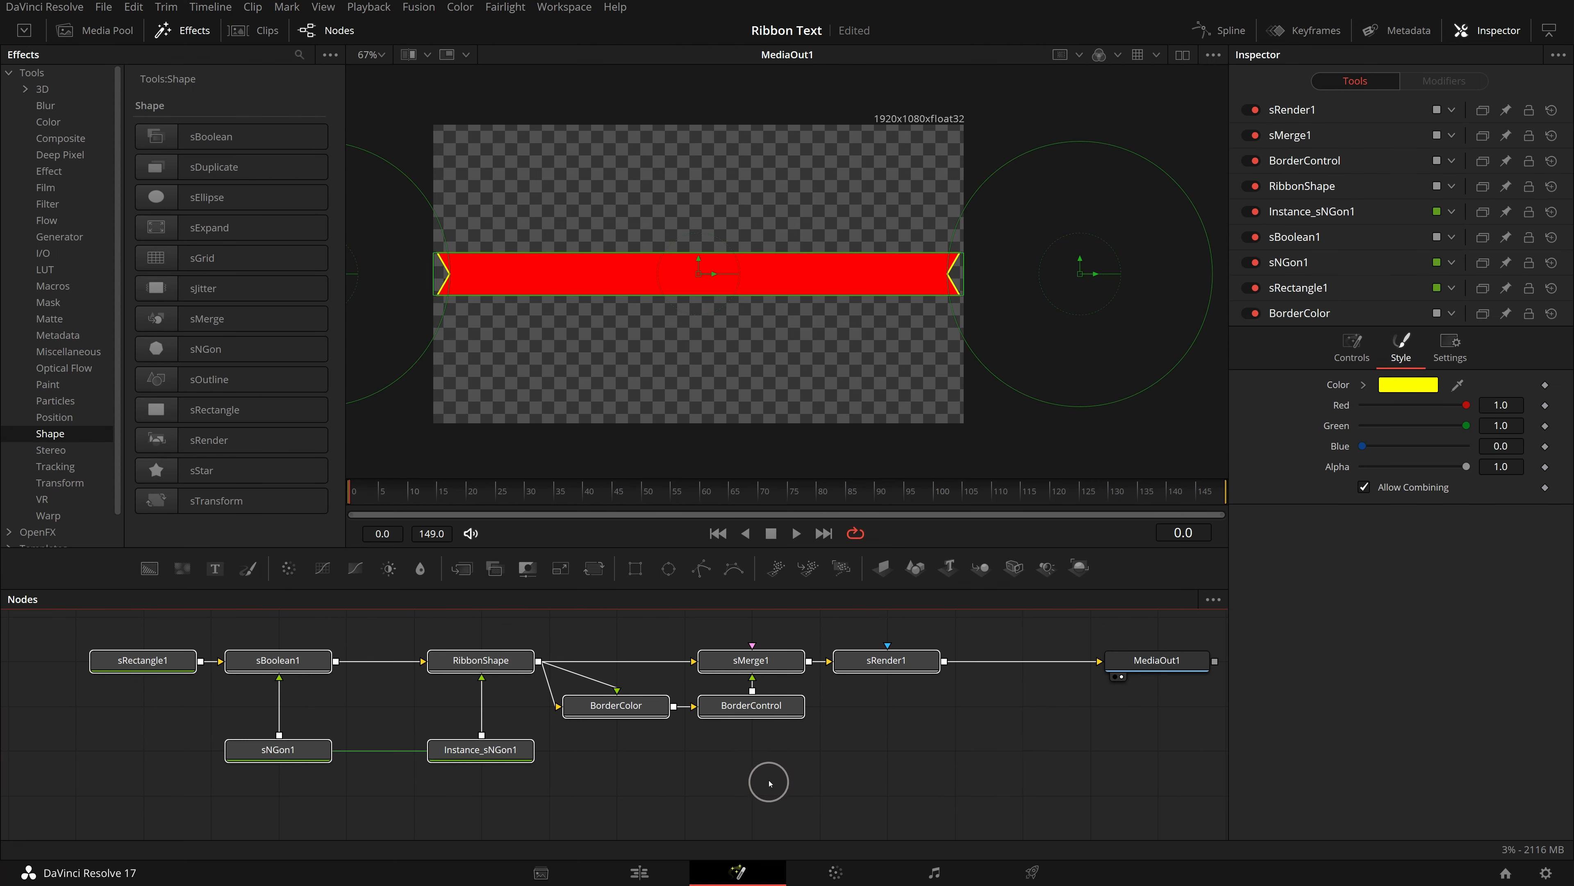
key("shift+space")
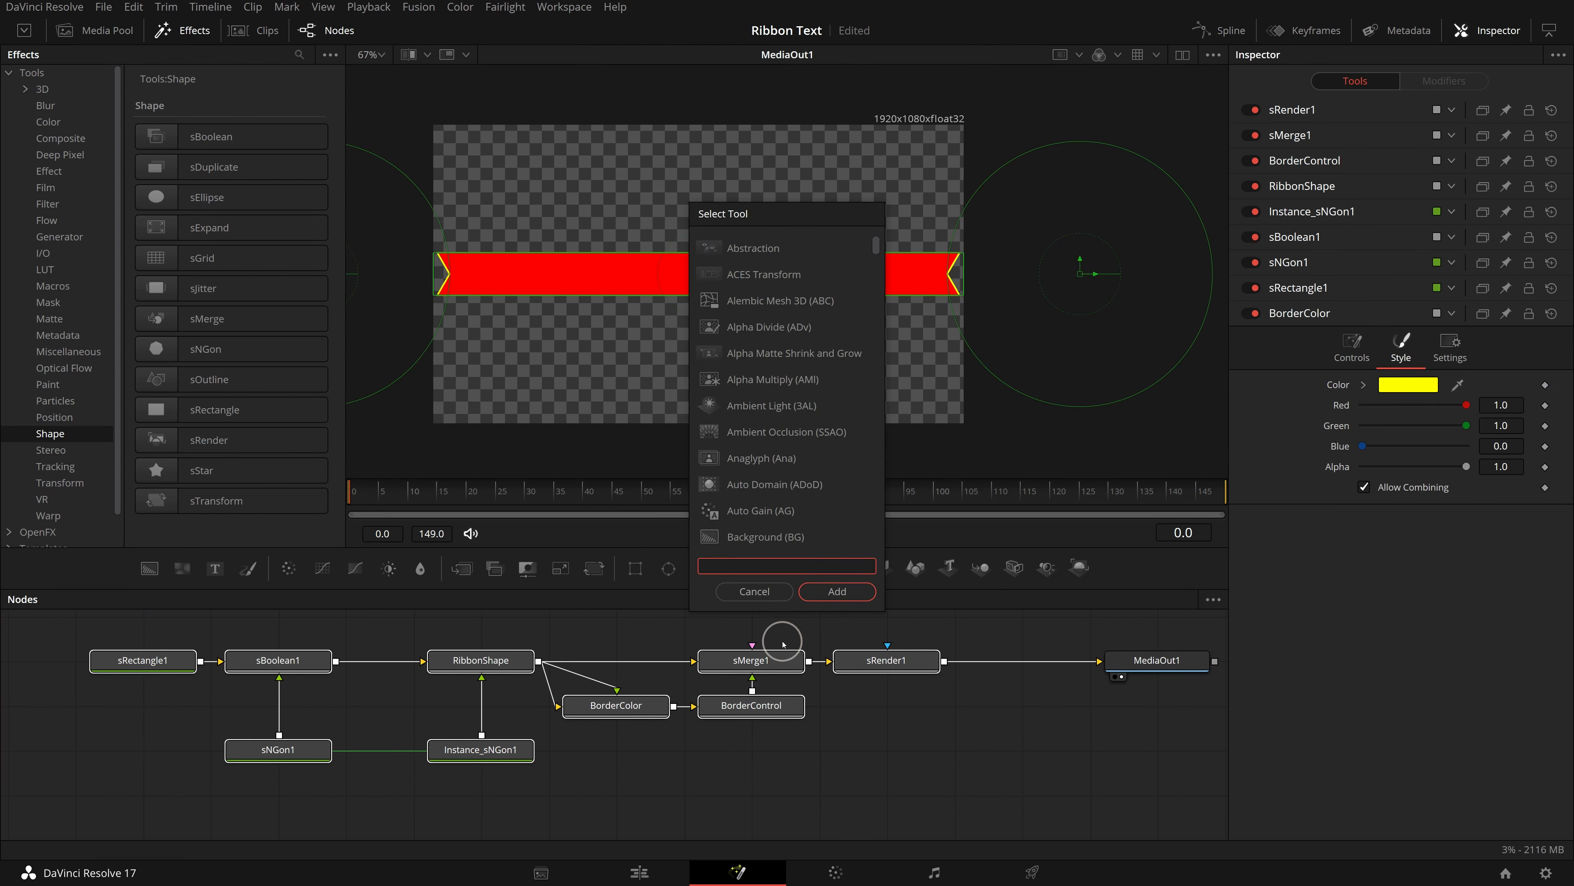
type("Underlay")
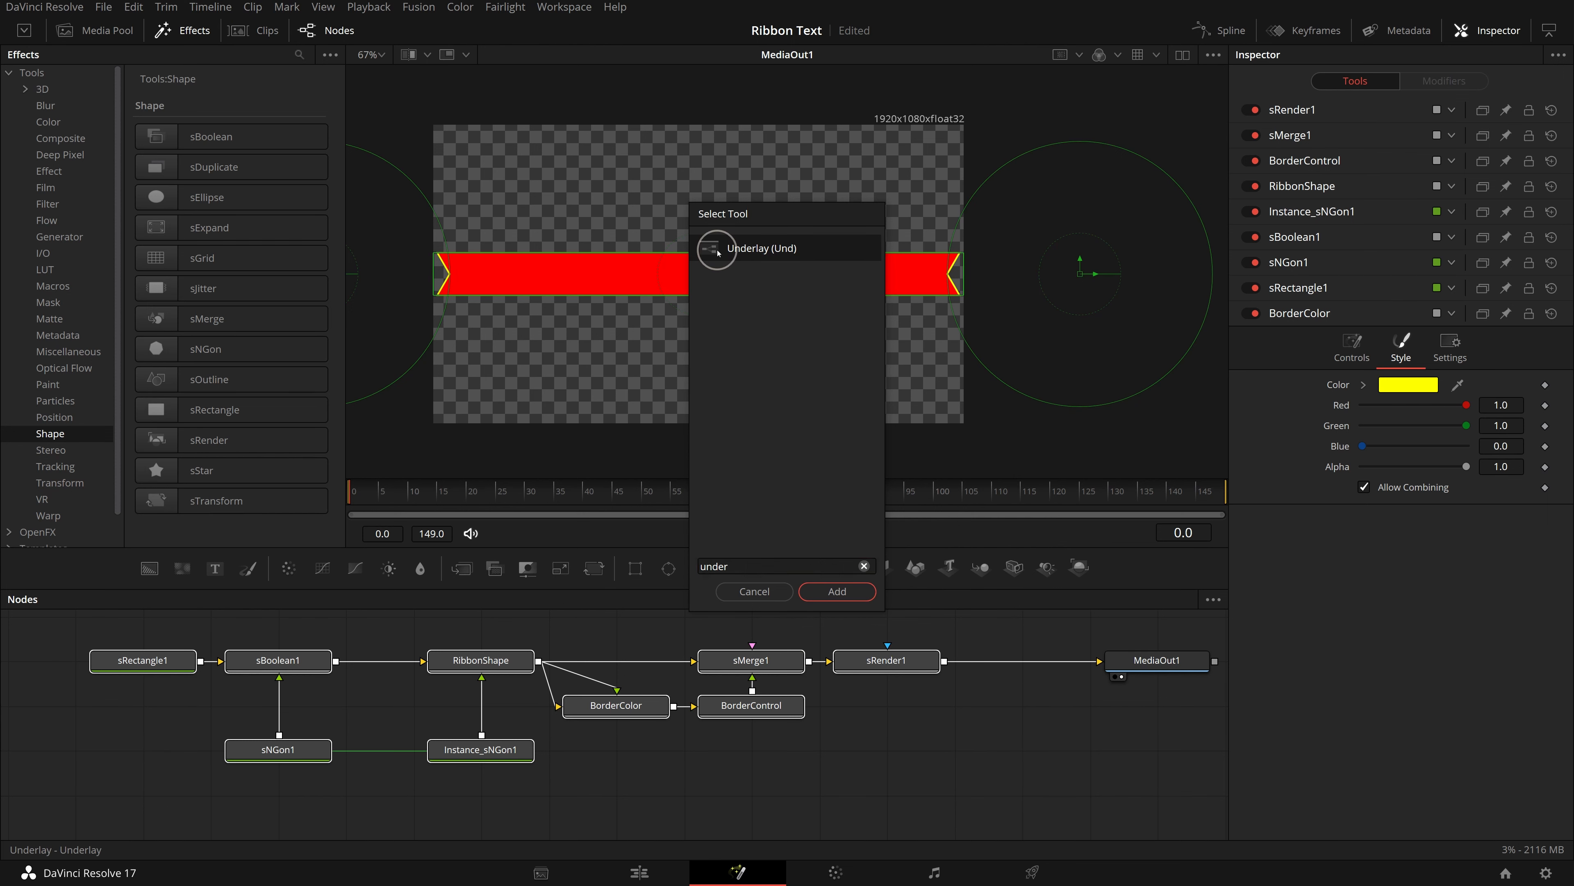
left_click(837, 592)
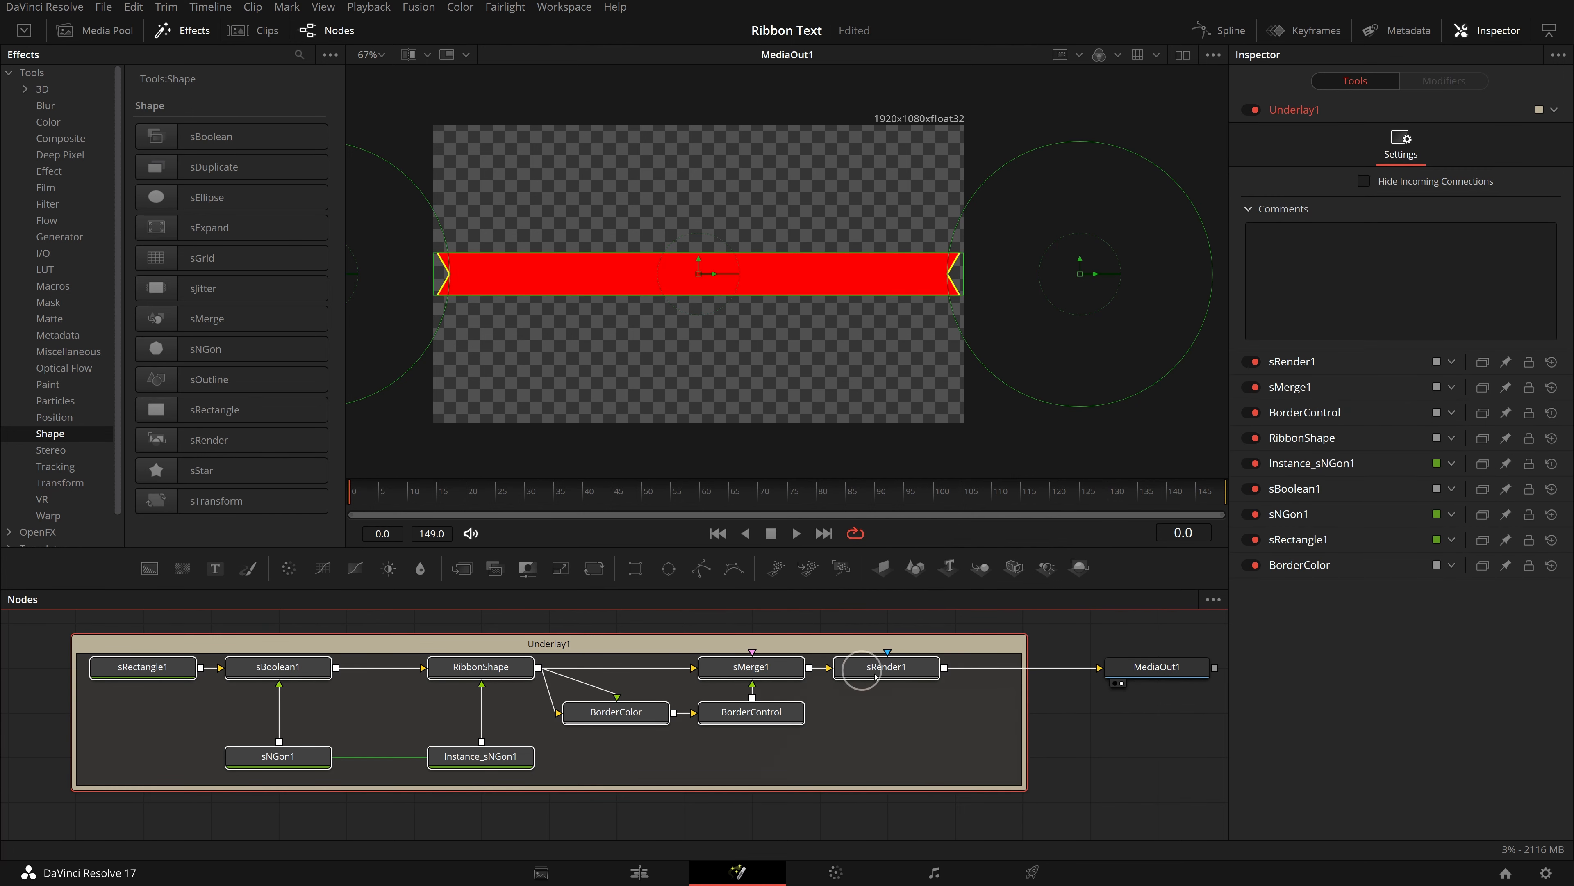
left_click_drag(612, 638, 612, 622)
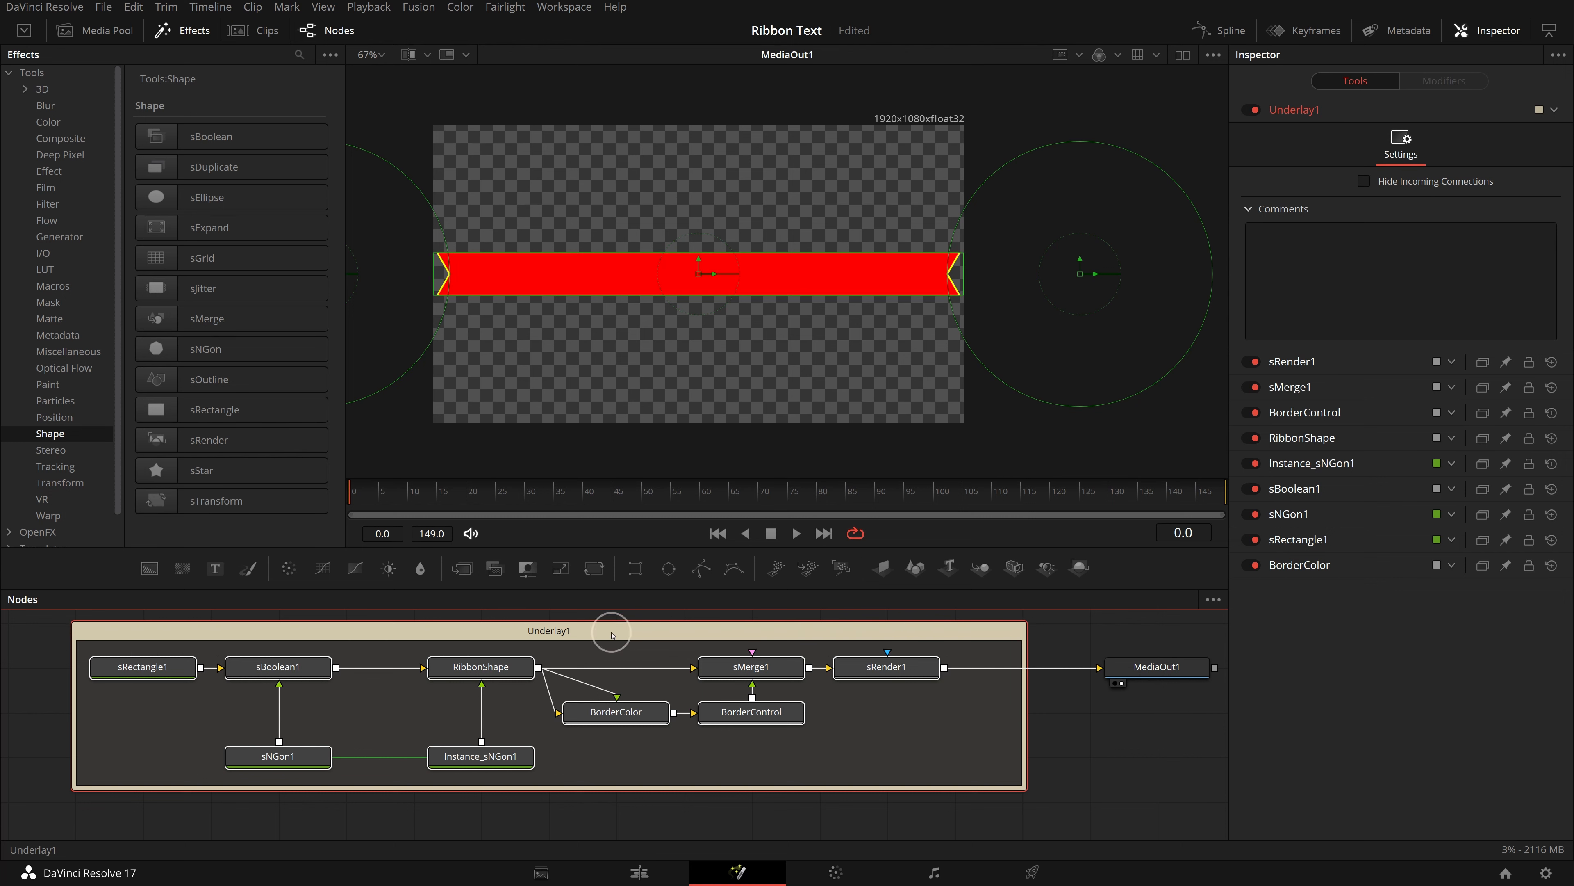
left_click(1085, 755)
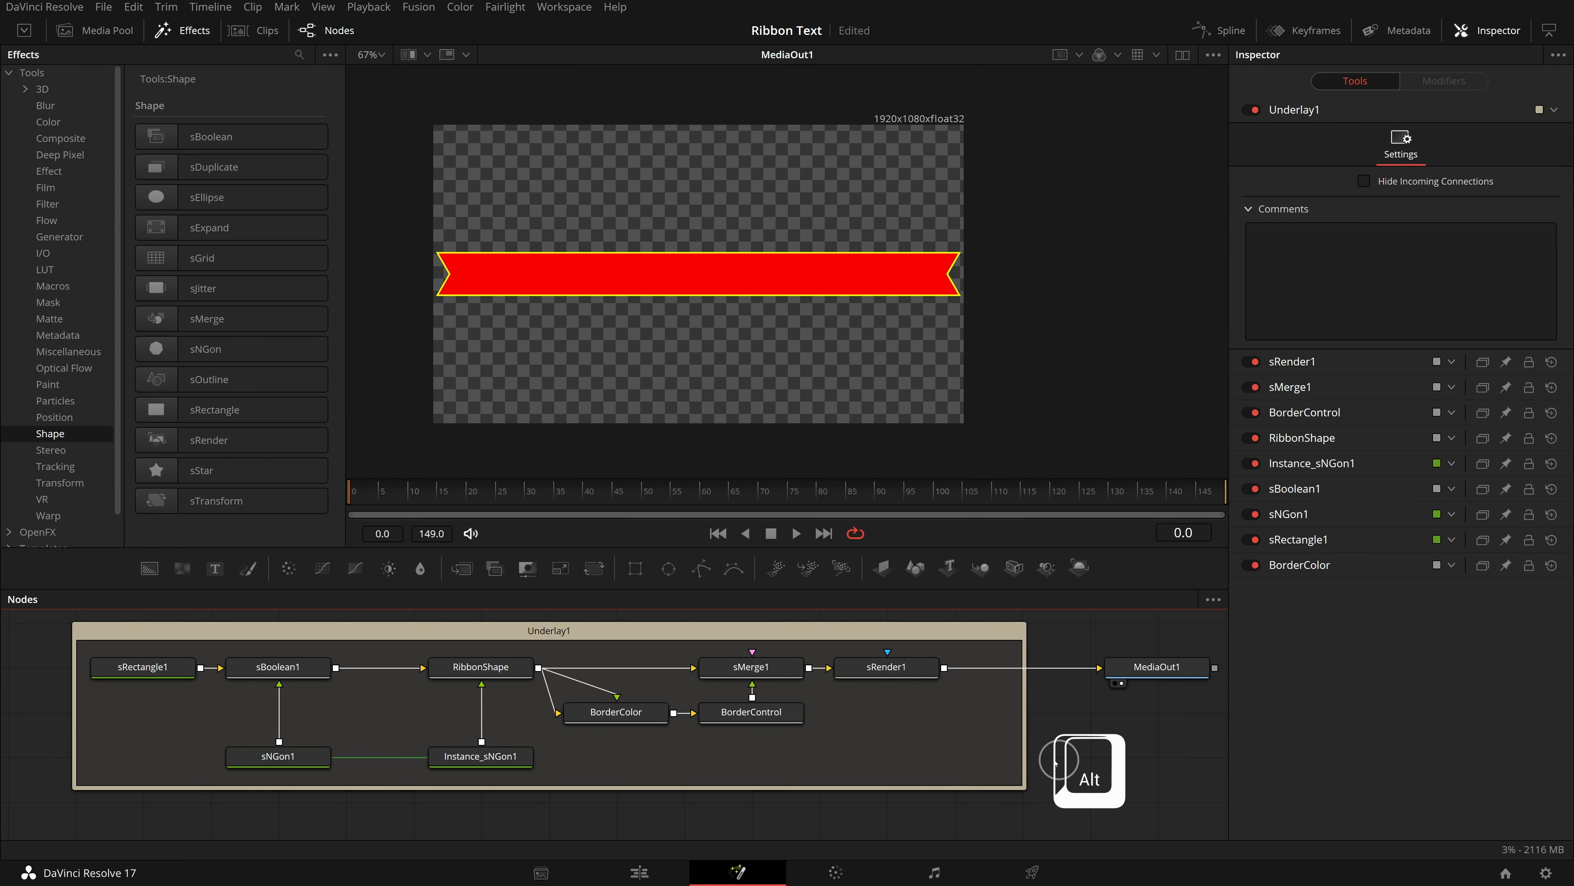
Rename the underlay to Ribbon
left_click(650, 630)
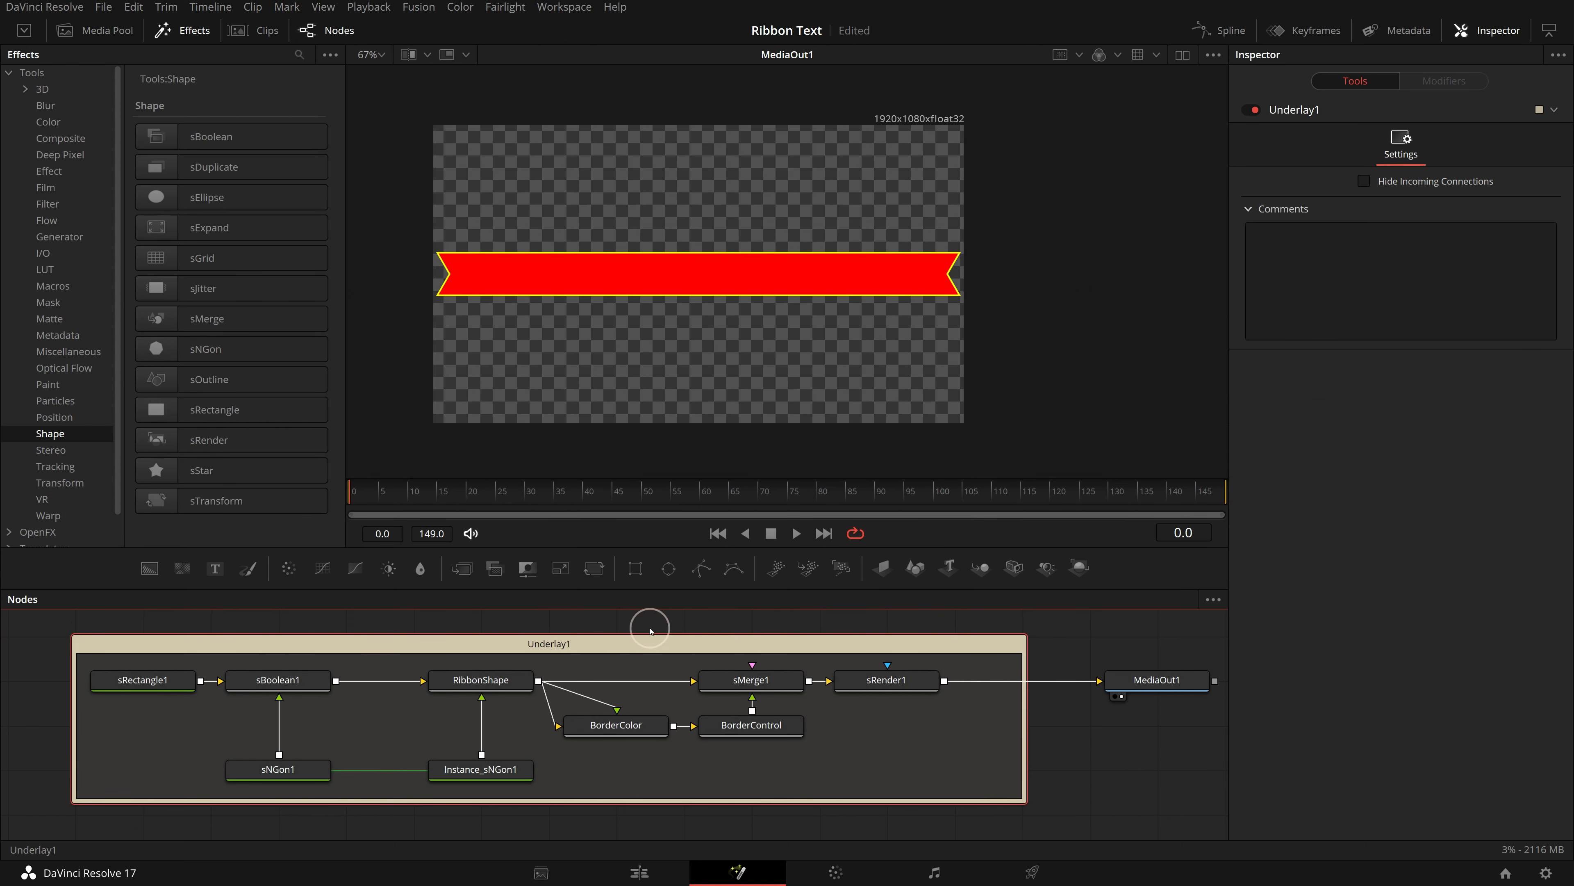
key("F2")
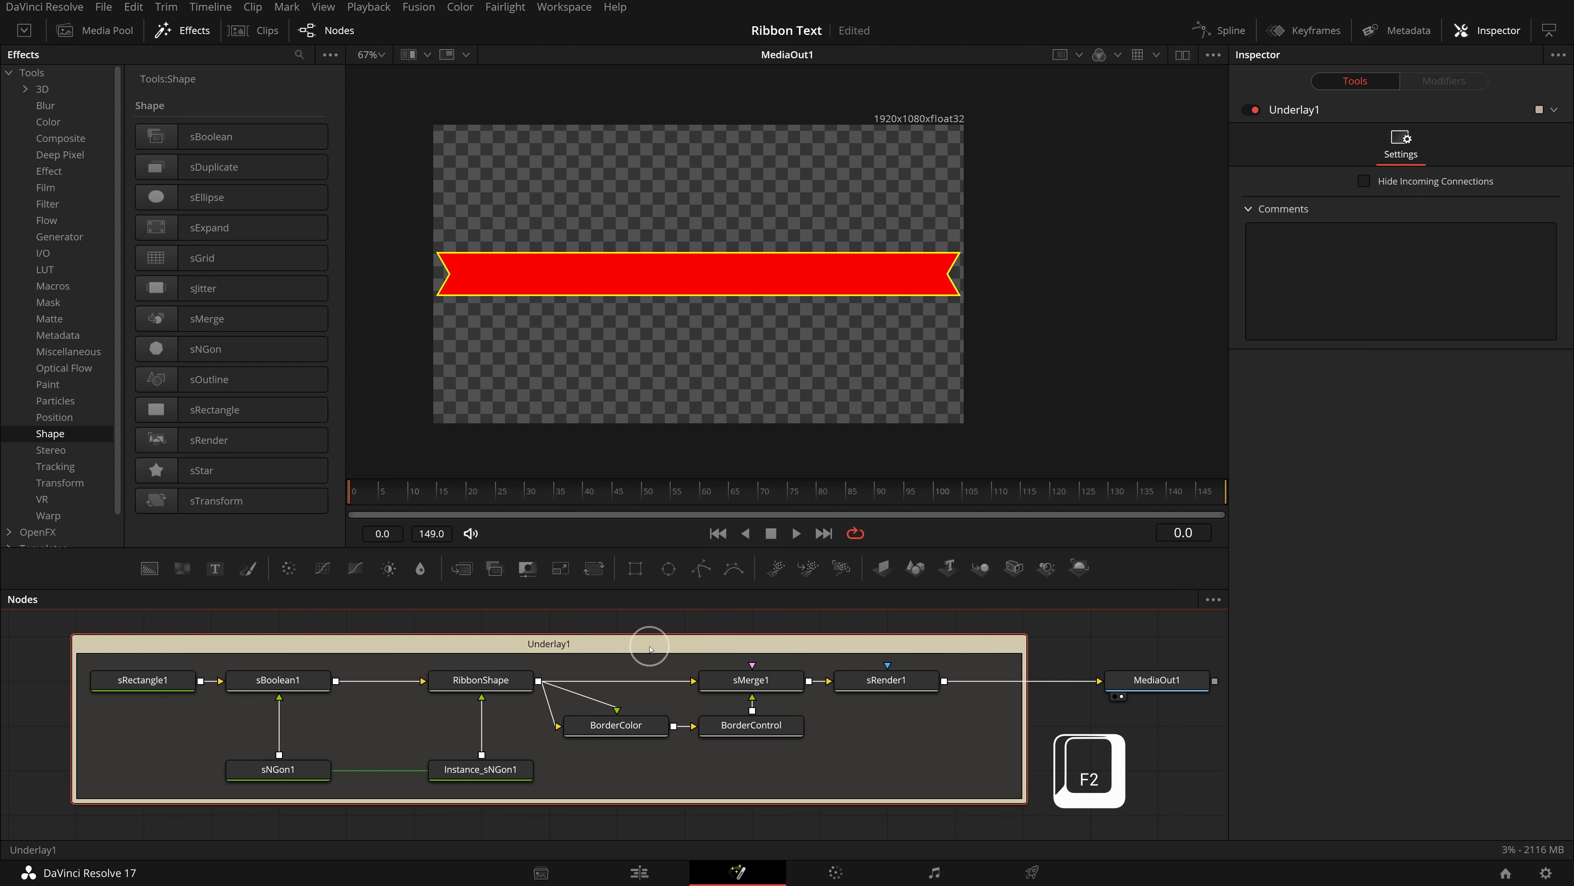
right_click(651, 649)
left_click(729, 848)
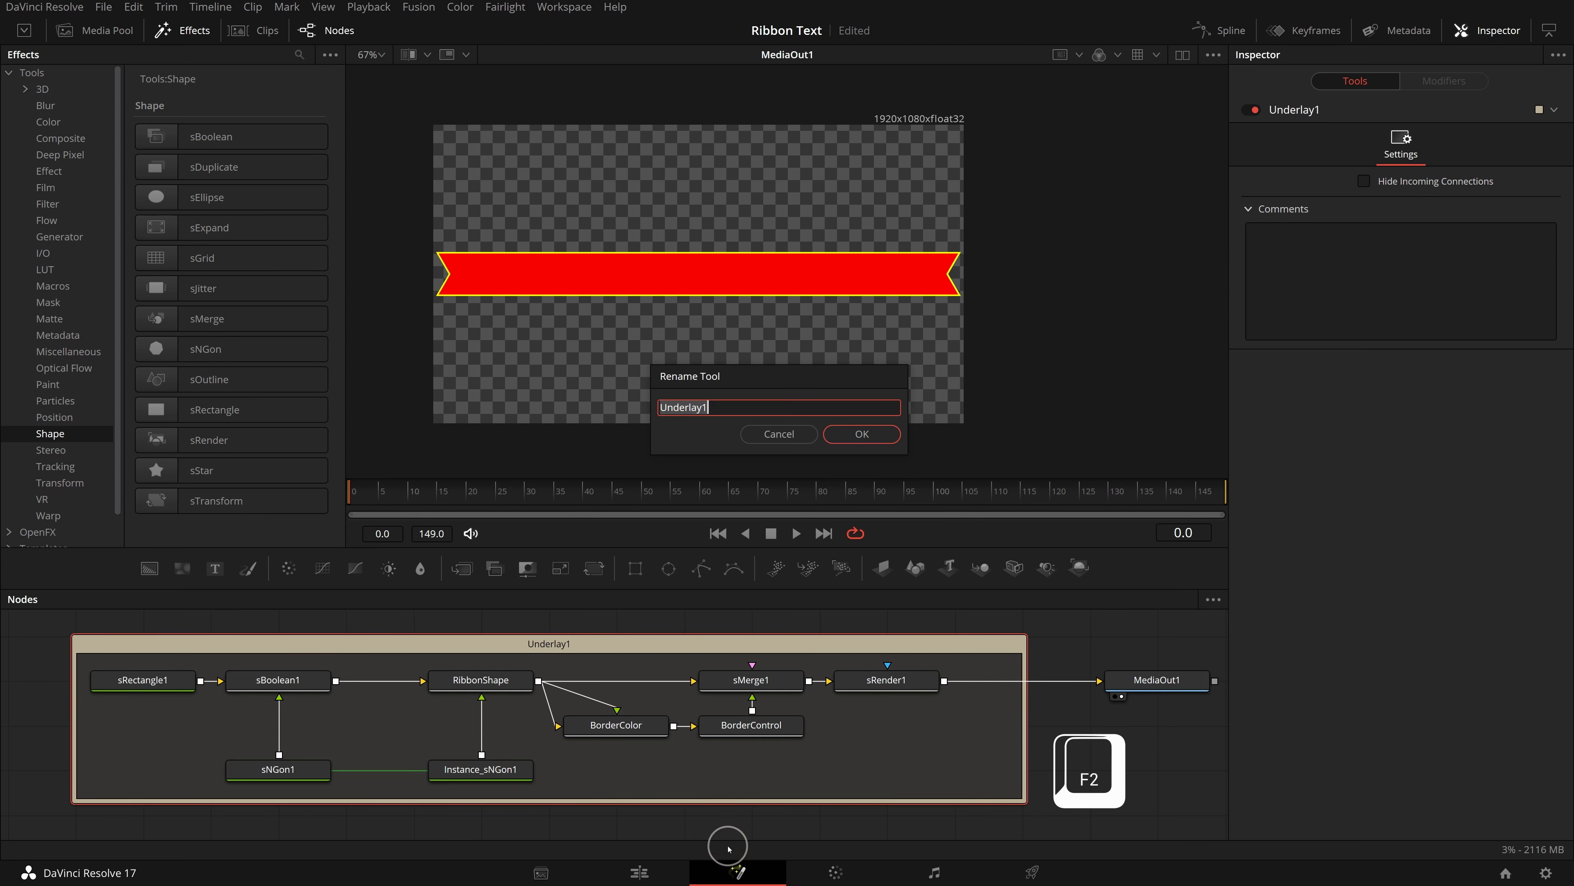
type("Ribbon")
left_click(871, 431)
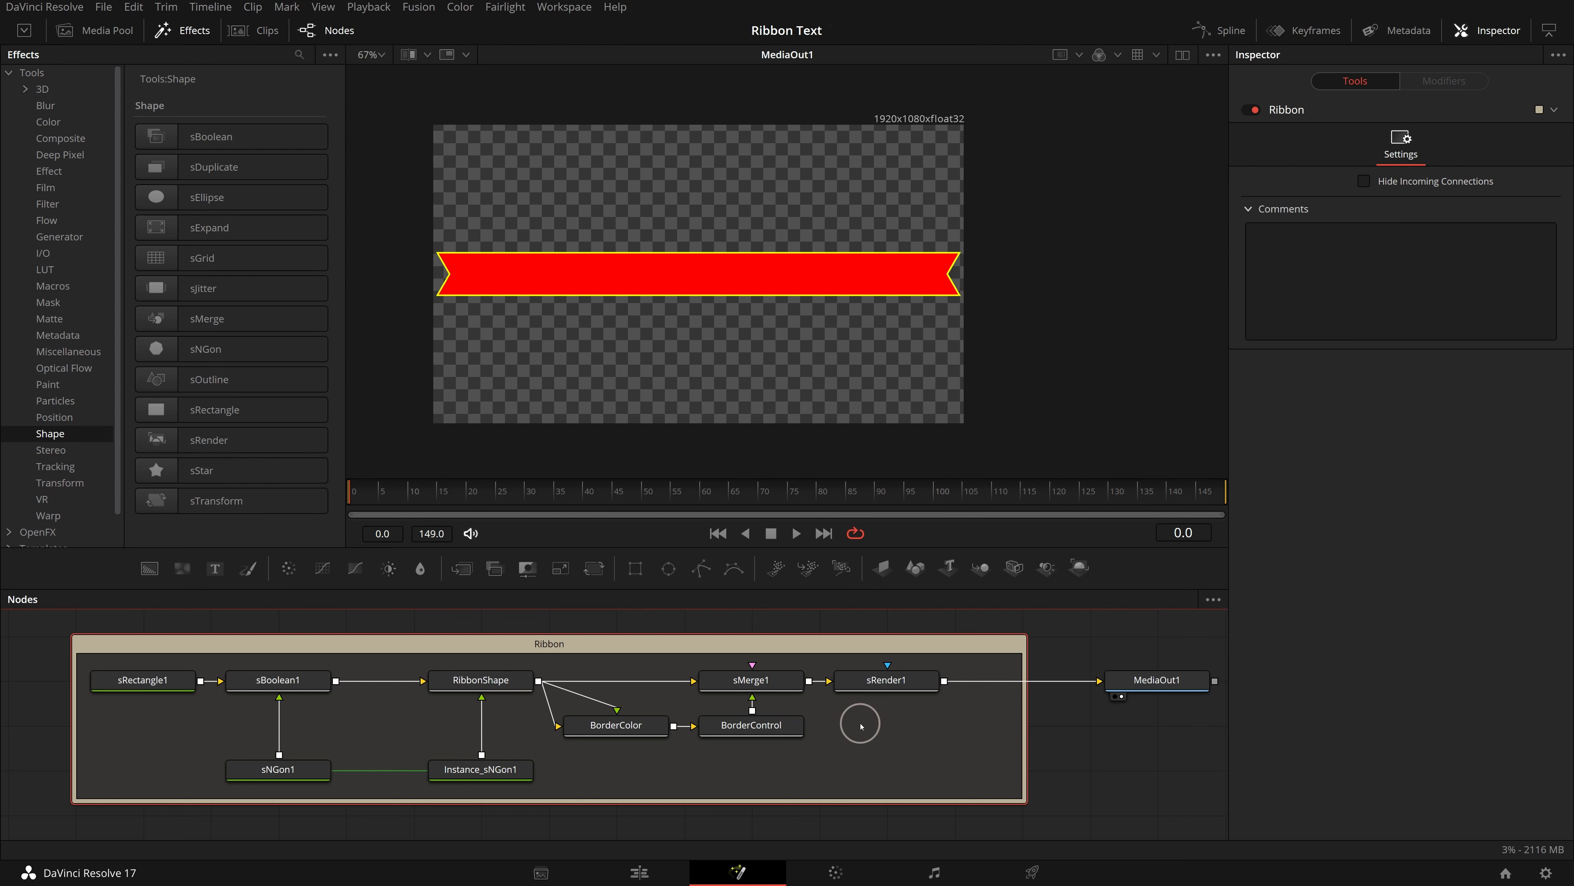
Set the Ribbon underlay's node color to orange
right_click(846, 639)
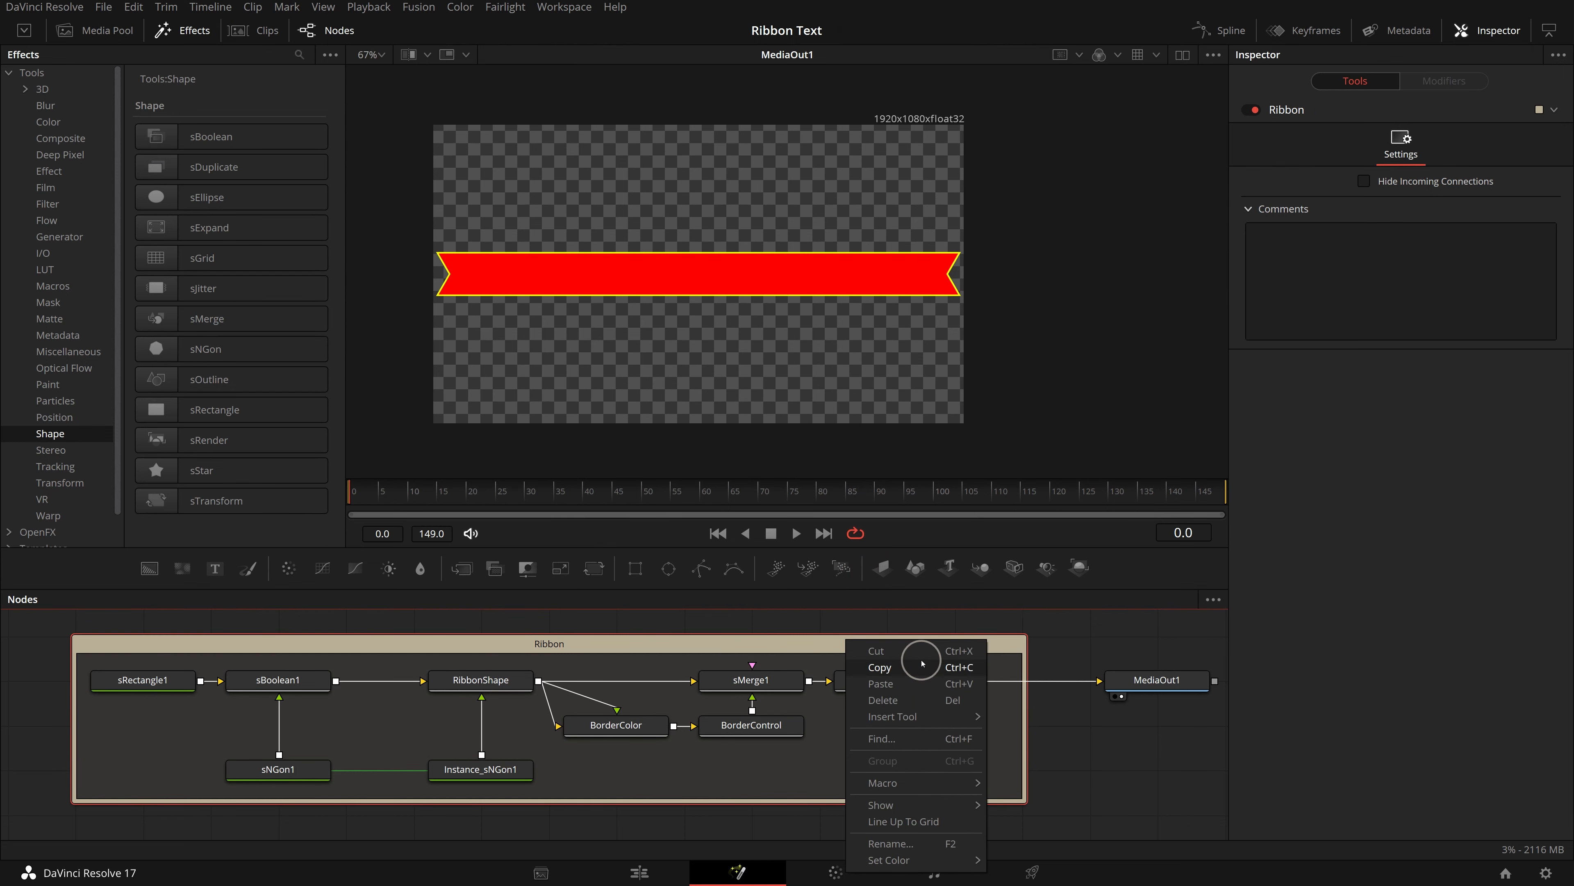
mouse_move(960, 859)
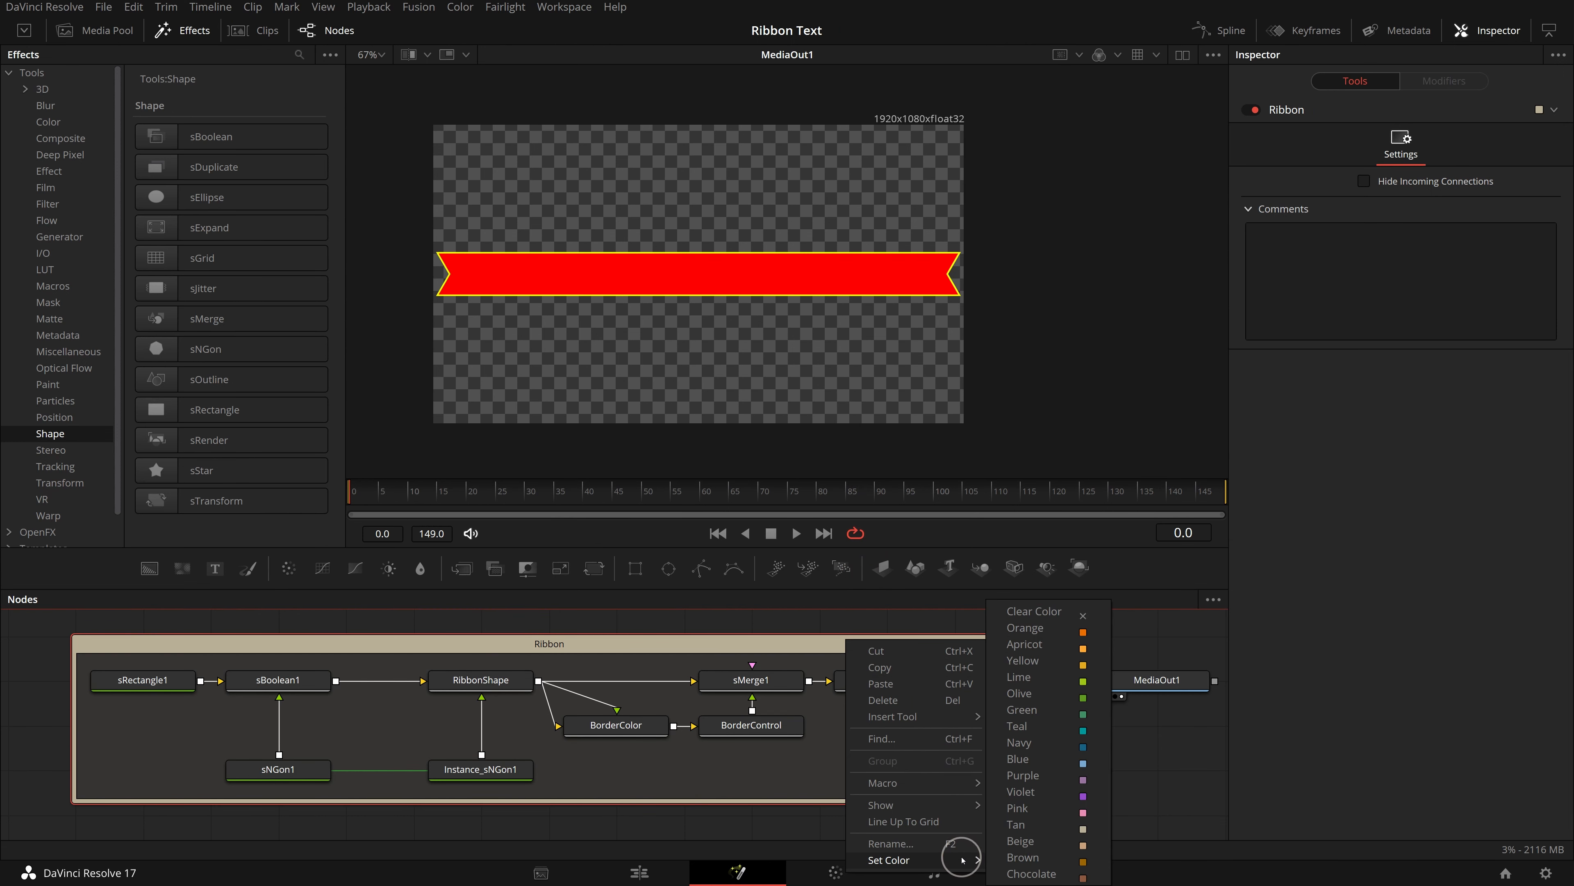
left_click(1053, 648)
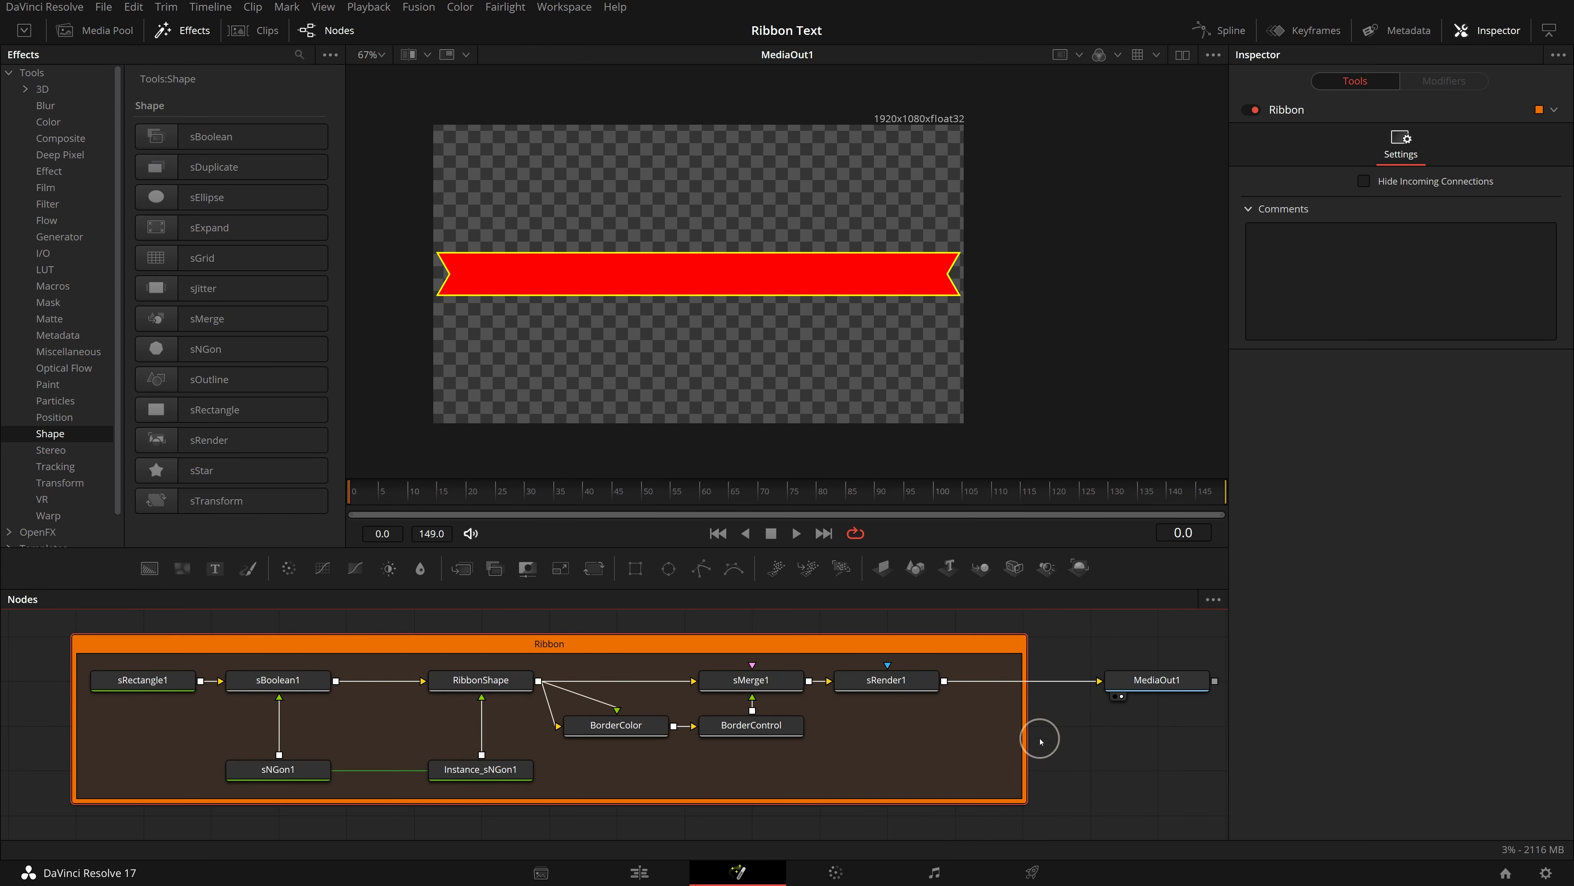
Add a Text+ node and merge it over sRender1's output, ahead of MediaOut1
scroll(1053, 726, "down", 2)
left_click_drag(213, 583, 672, 682)
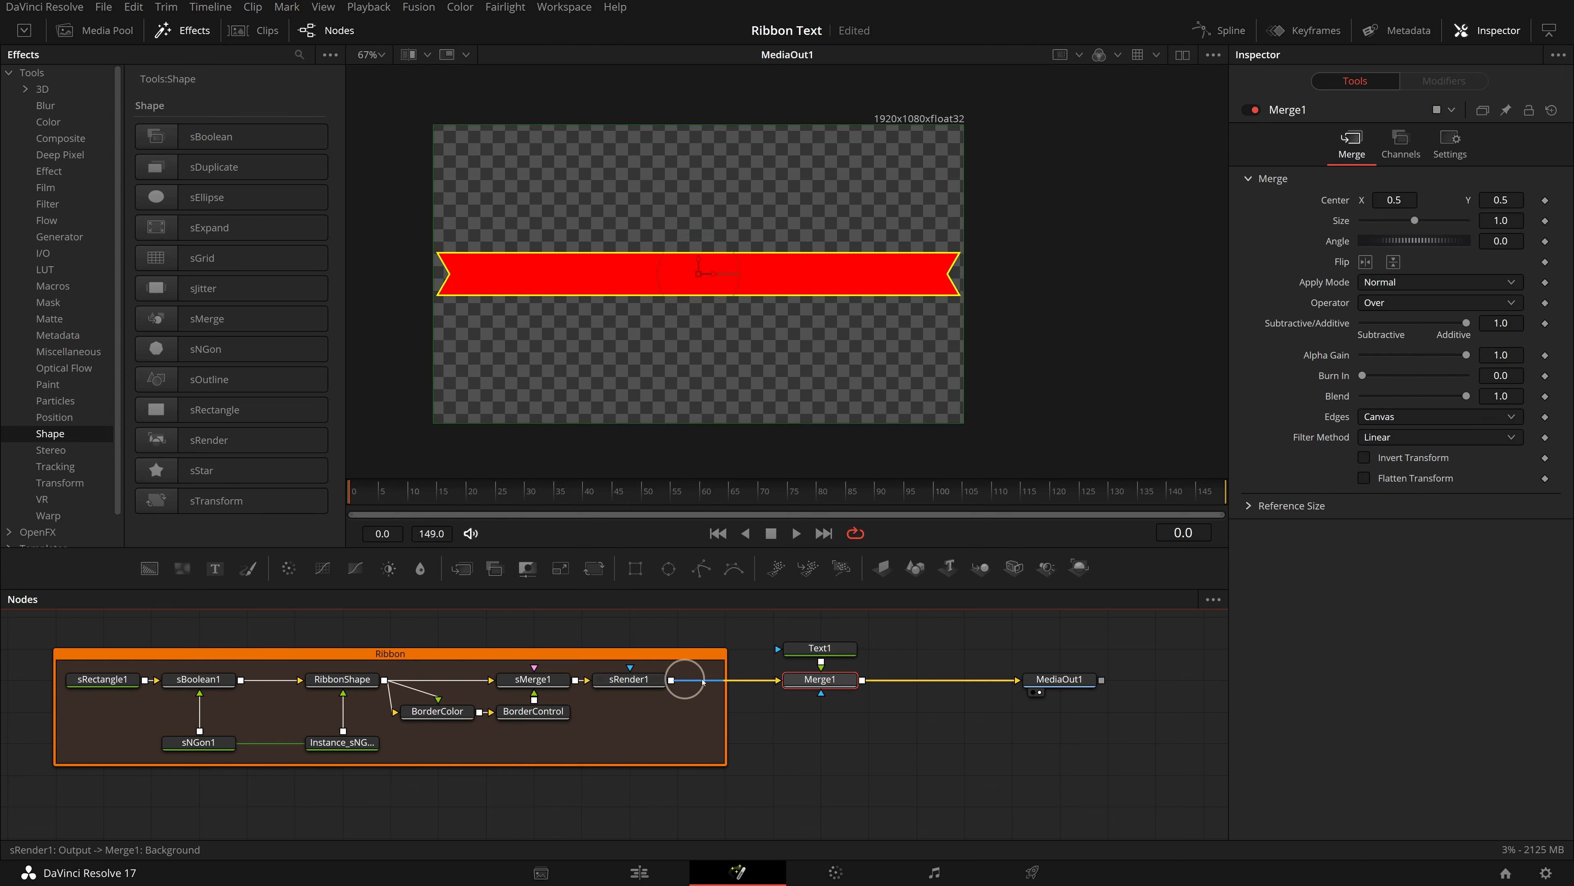
Enter RIBBON TEXT as the styled text of the Text1 node
left_click(827, 650)
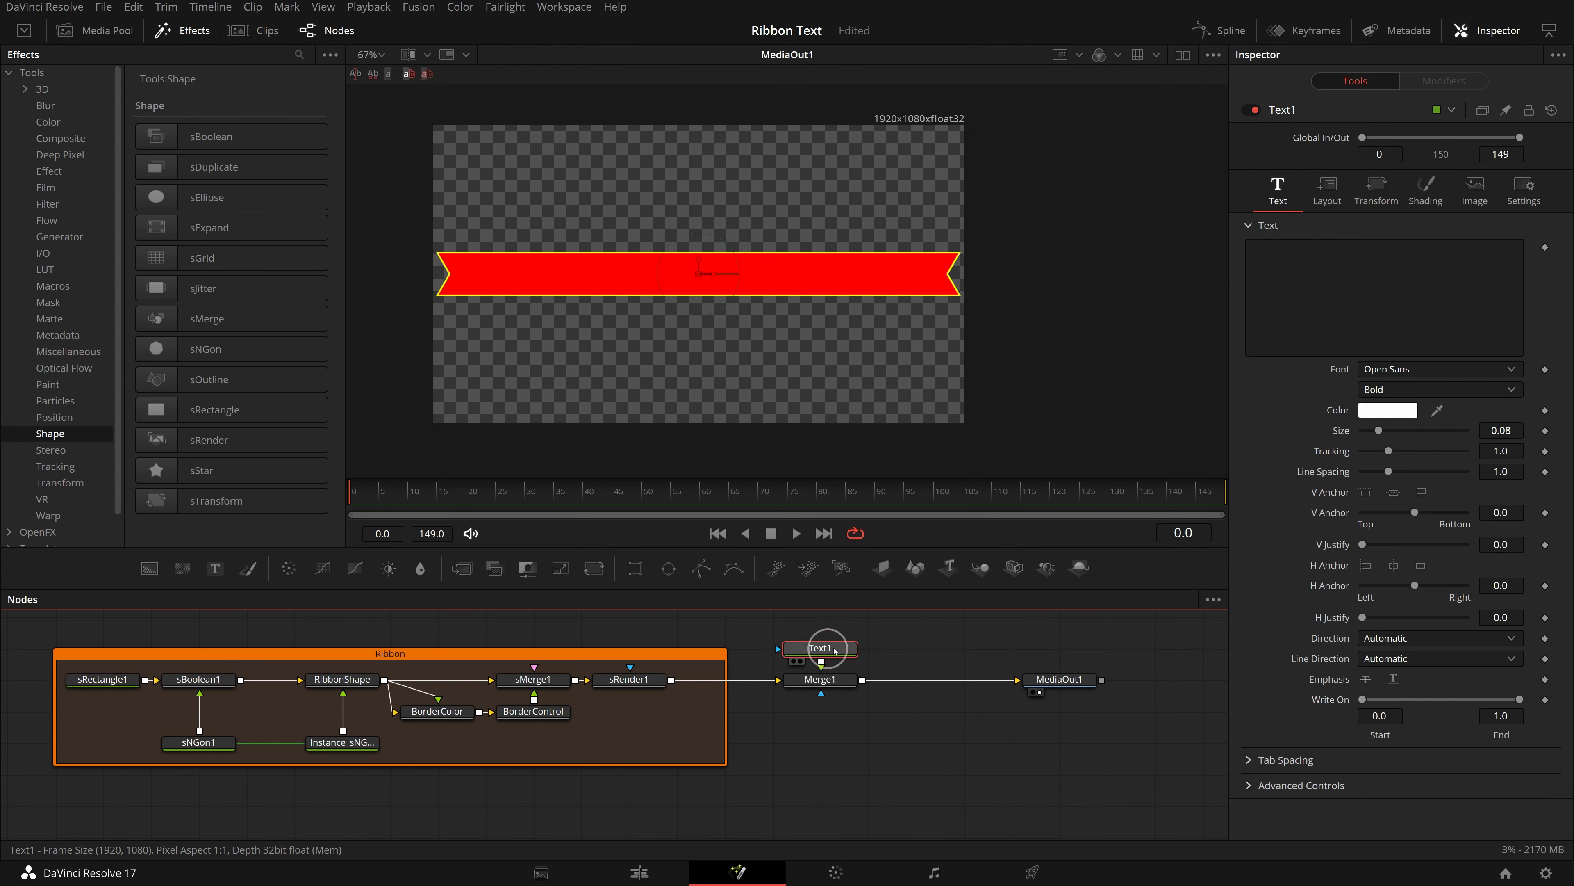
left_click(1306, 259)
type("R")
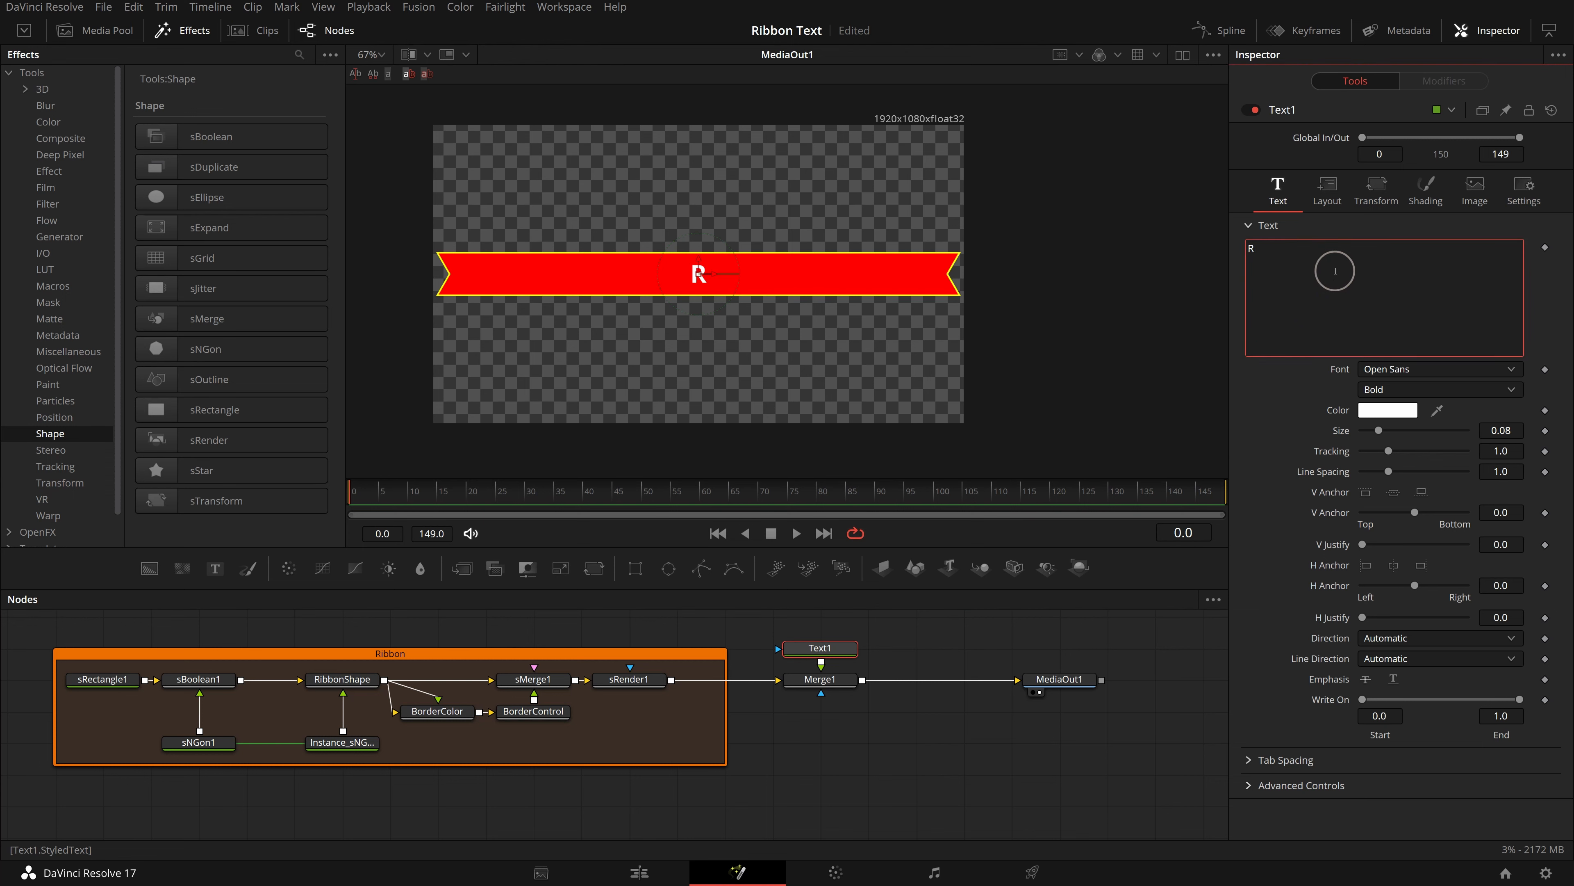
type("IBBON TEXT")
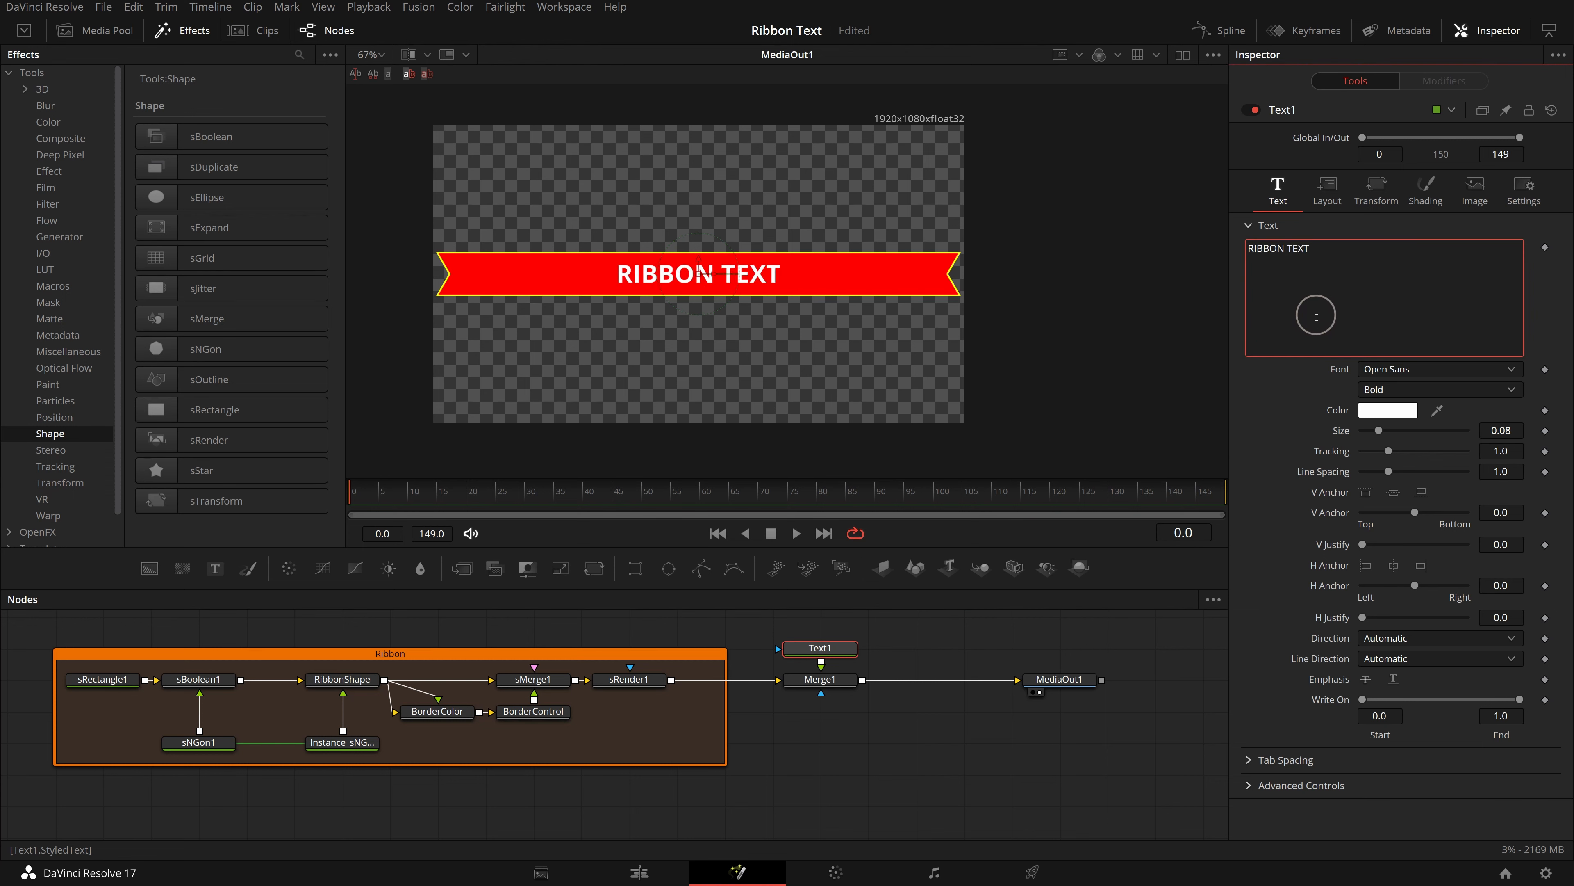
Set Text1's font style to Regular and increase the tracking to spread the letters apart
left_click(1407, 388)
left_click(1434, 397)
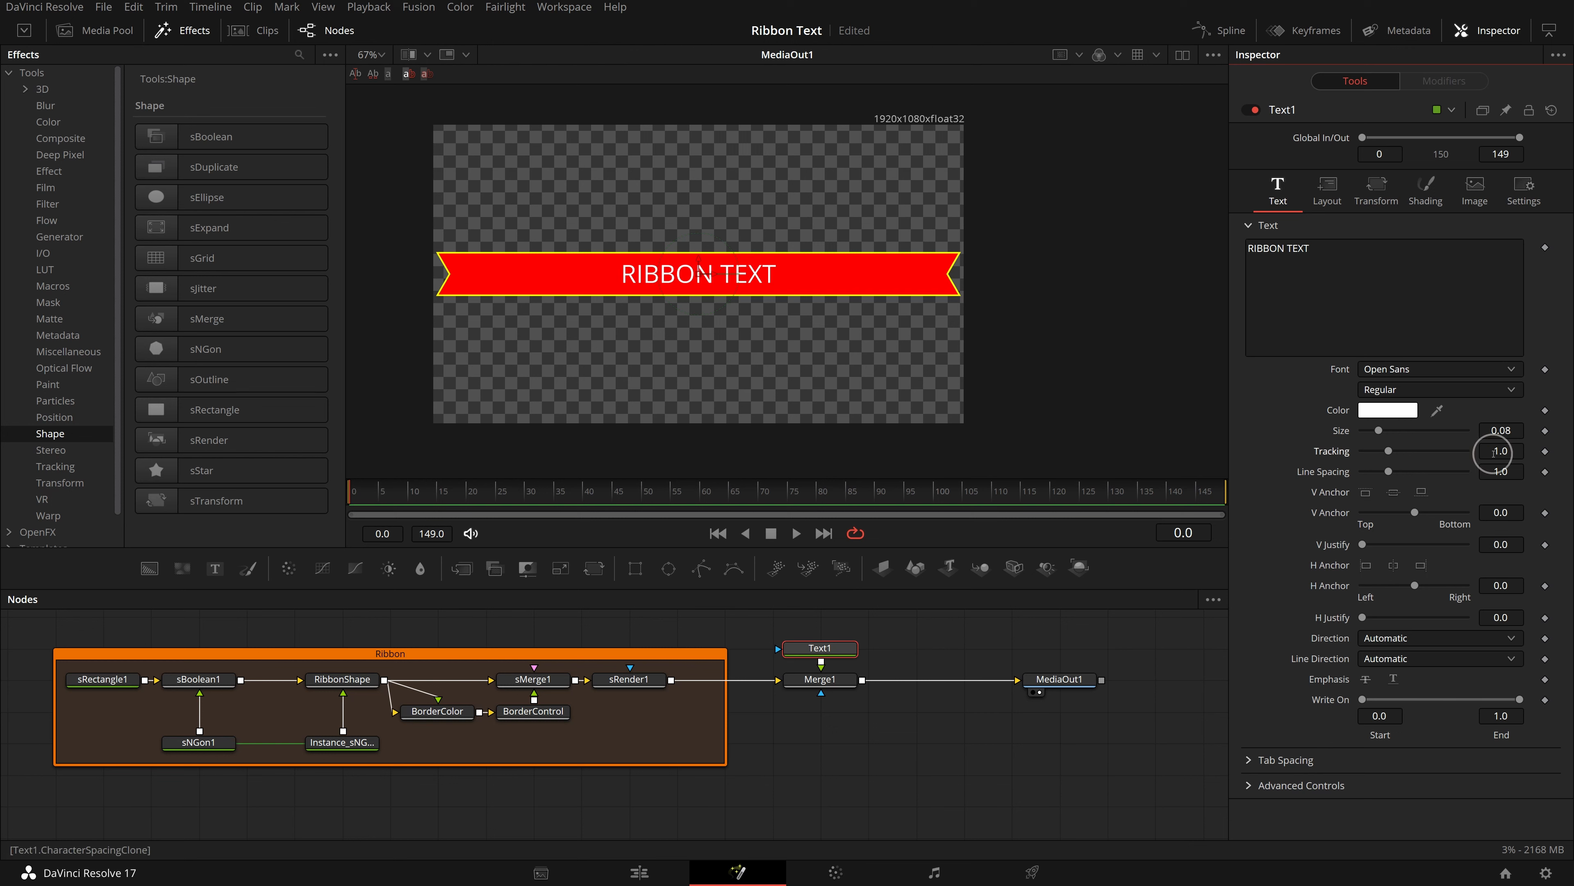
left_click_drag(1510, 451, 809, 455)
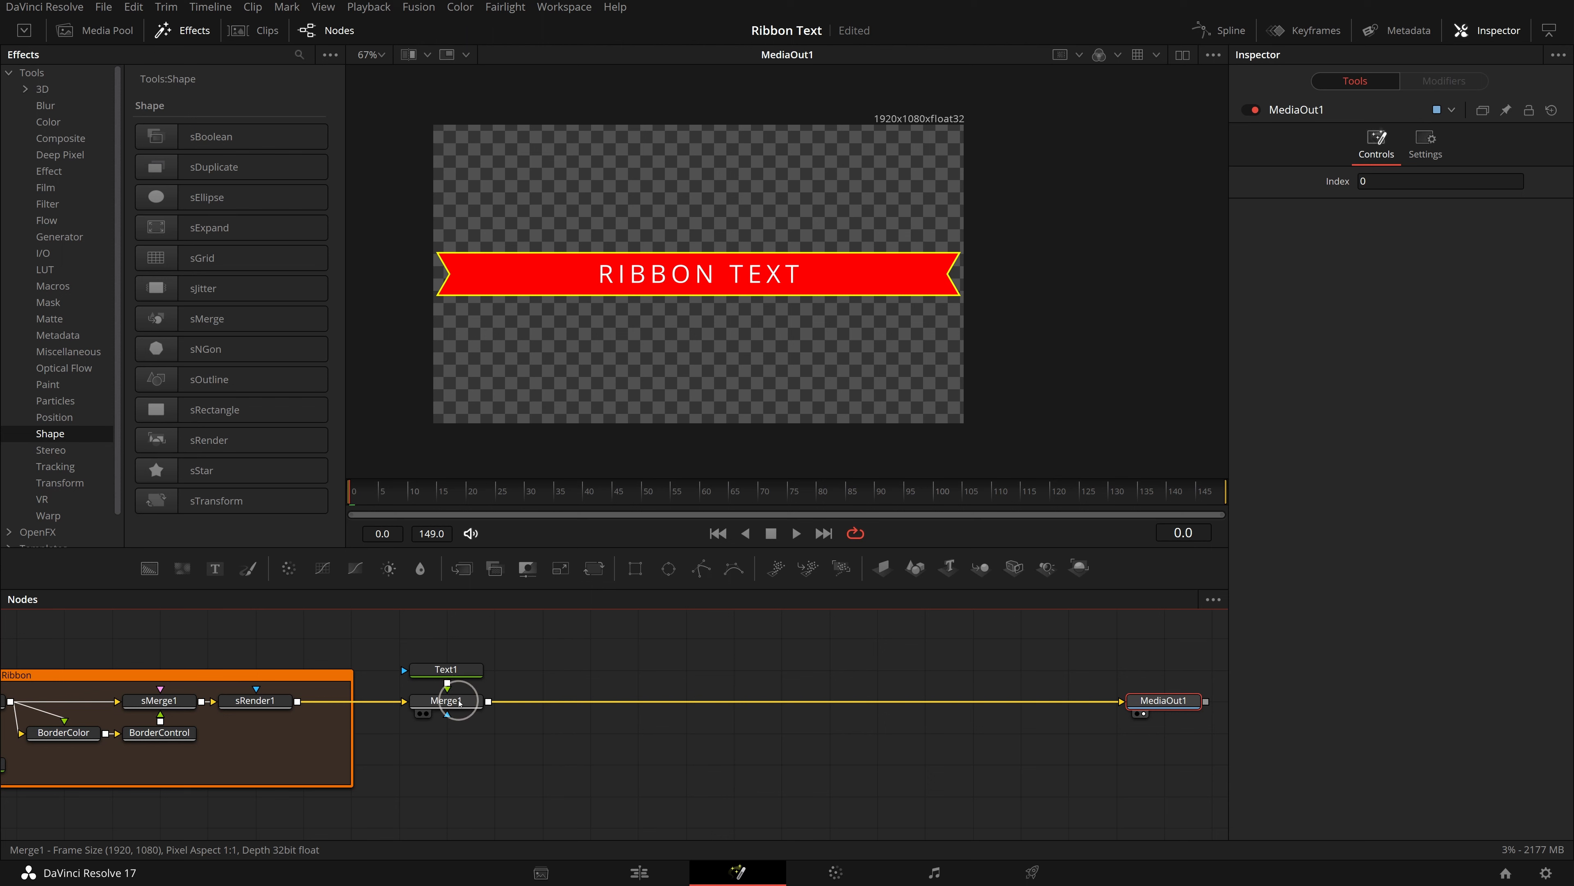
Add ImagePlane3D, Merge3D, SpotLight and Renderer3D nodes after Merge1, and feed the renderer into MediaOut1 in place of Merge1
left_click(445, 700)
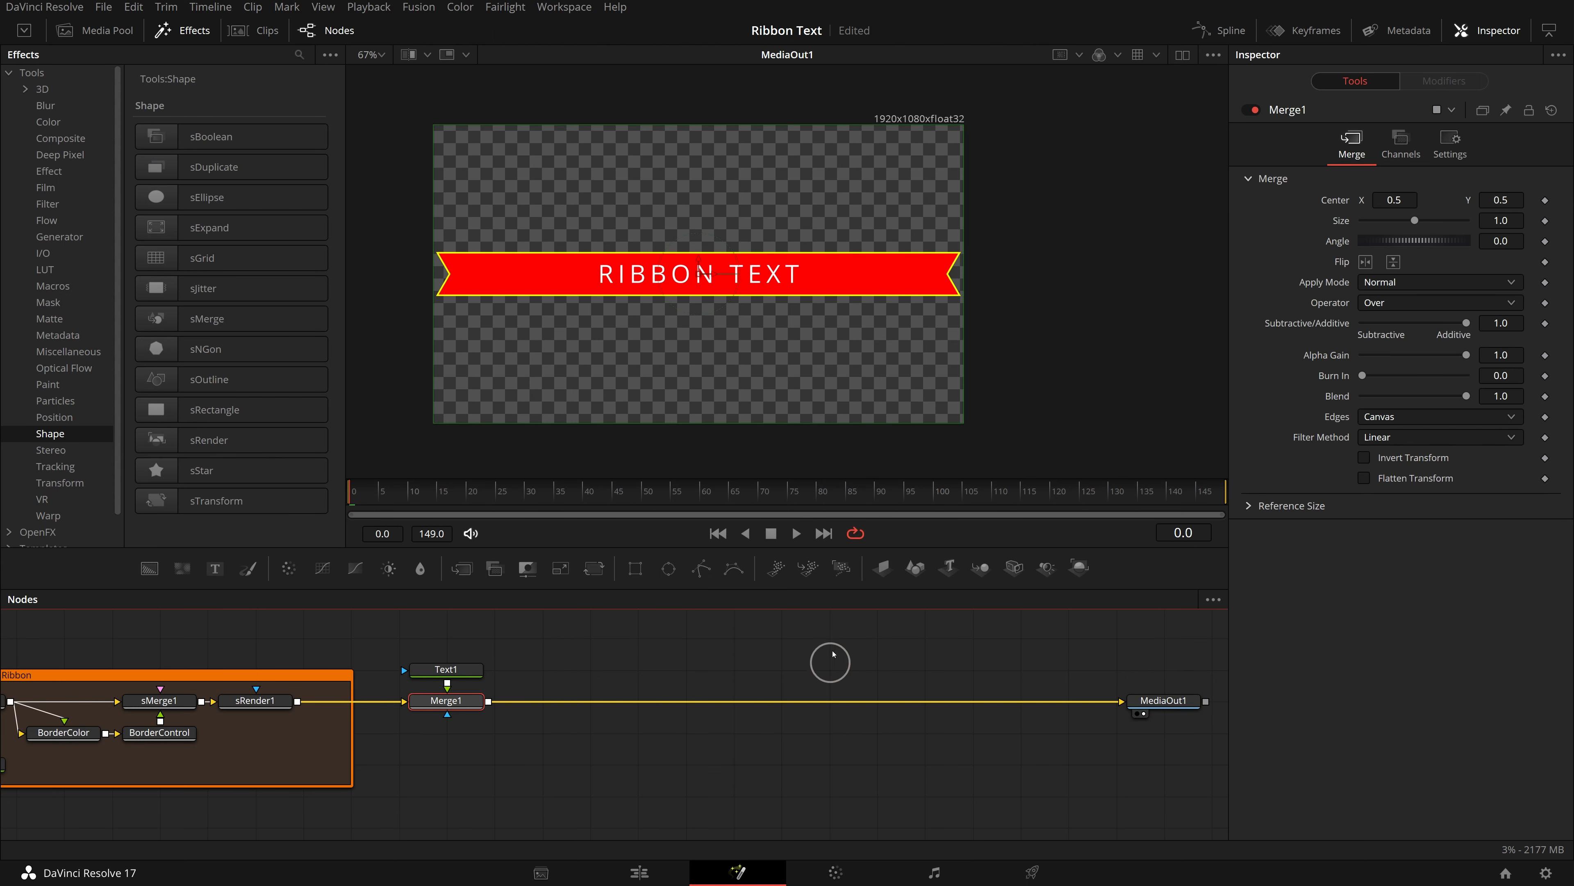
left_click(882, 568)
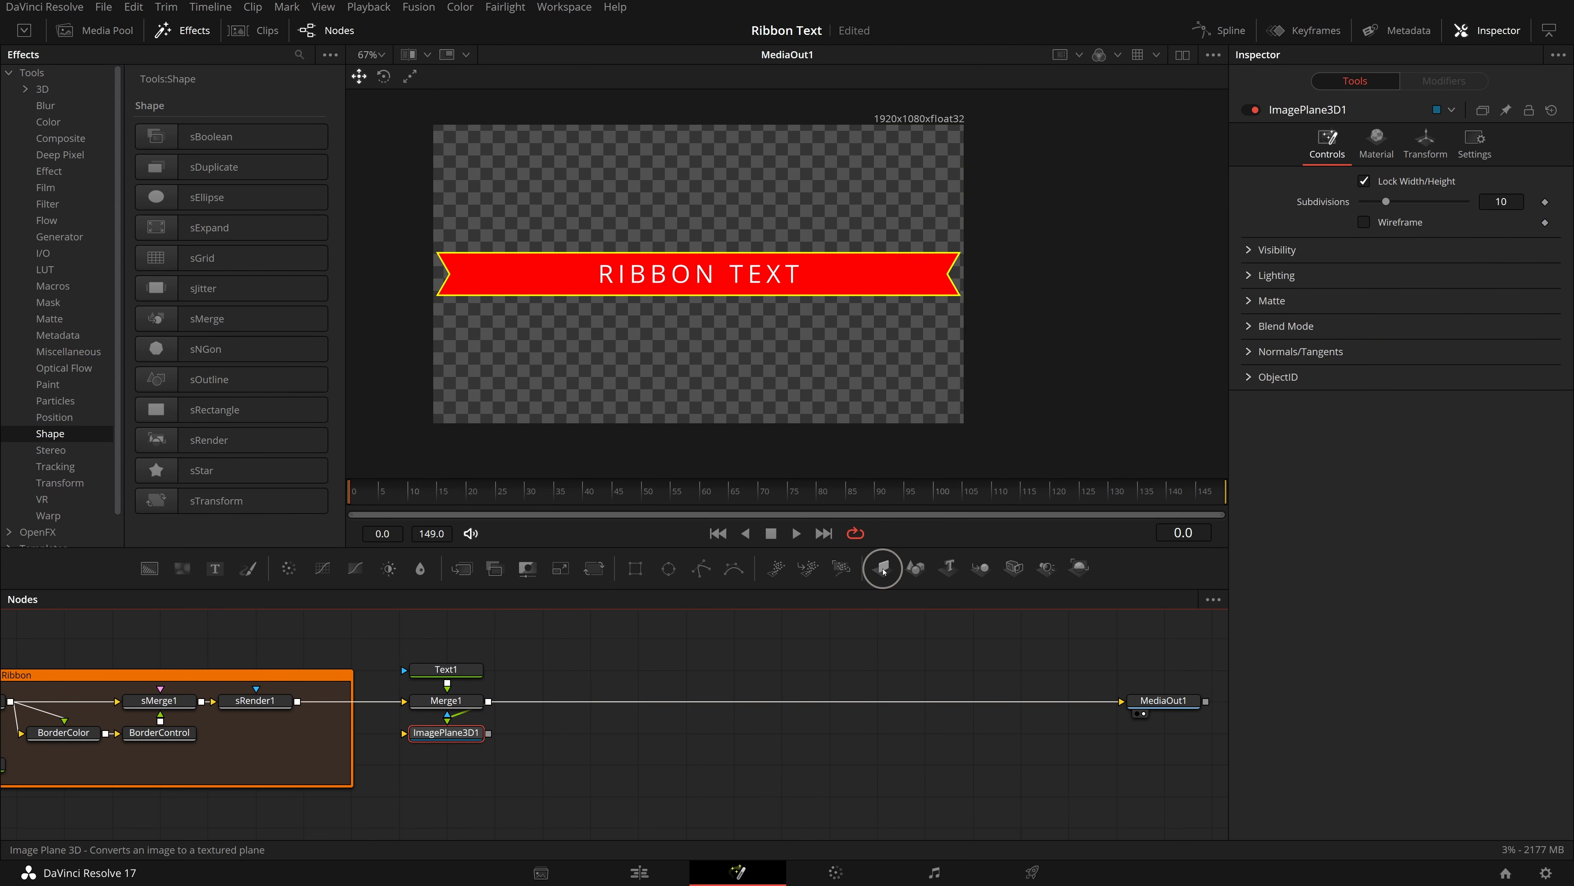
left_click(984, 573)
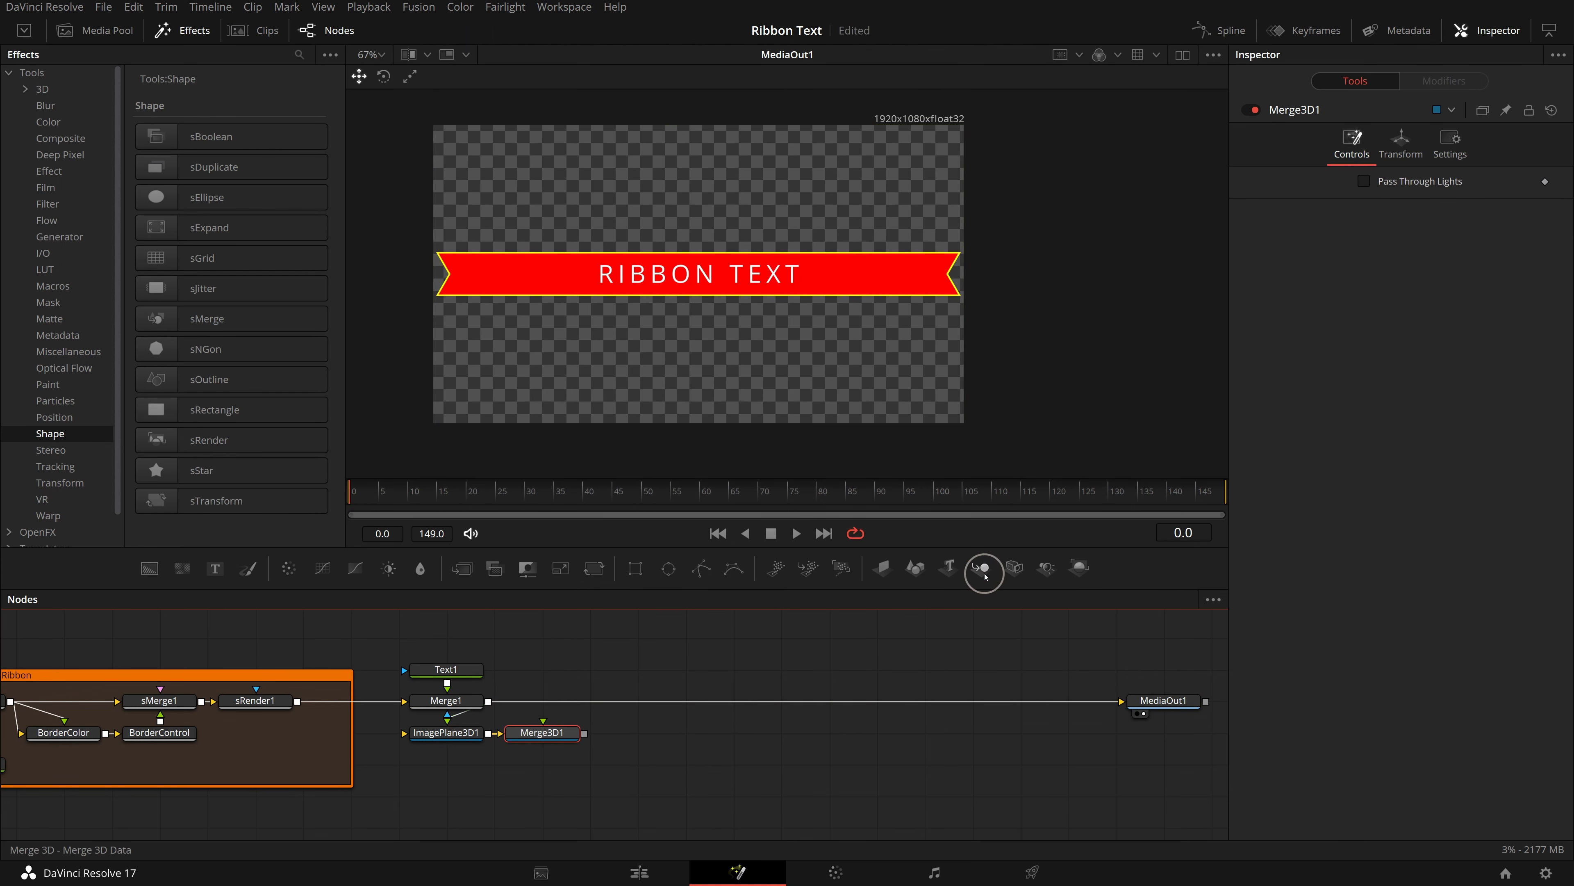
left_click(1053, 574)
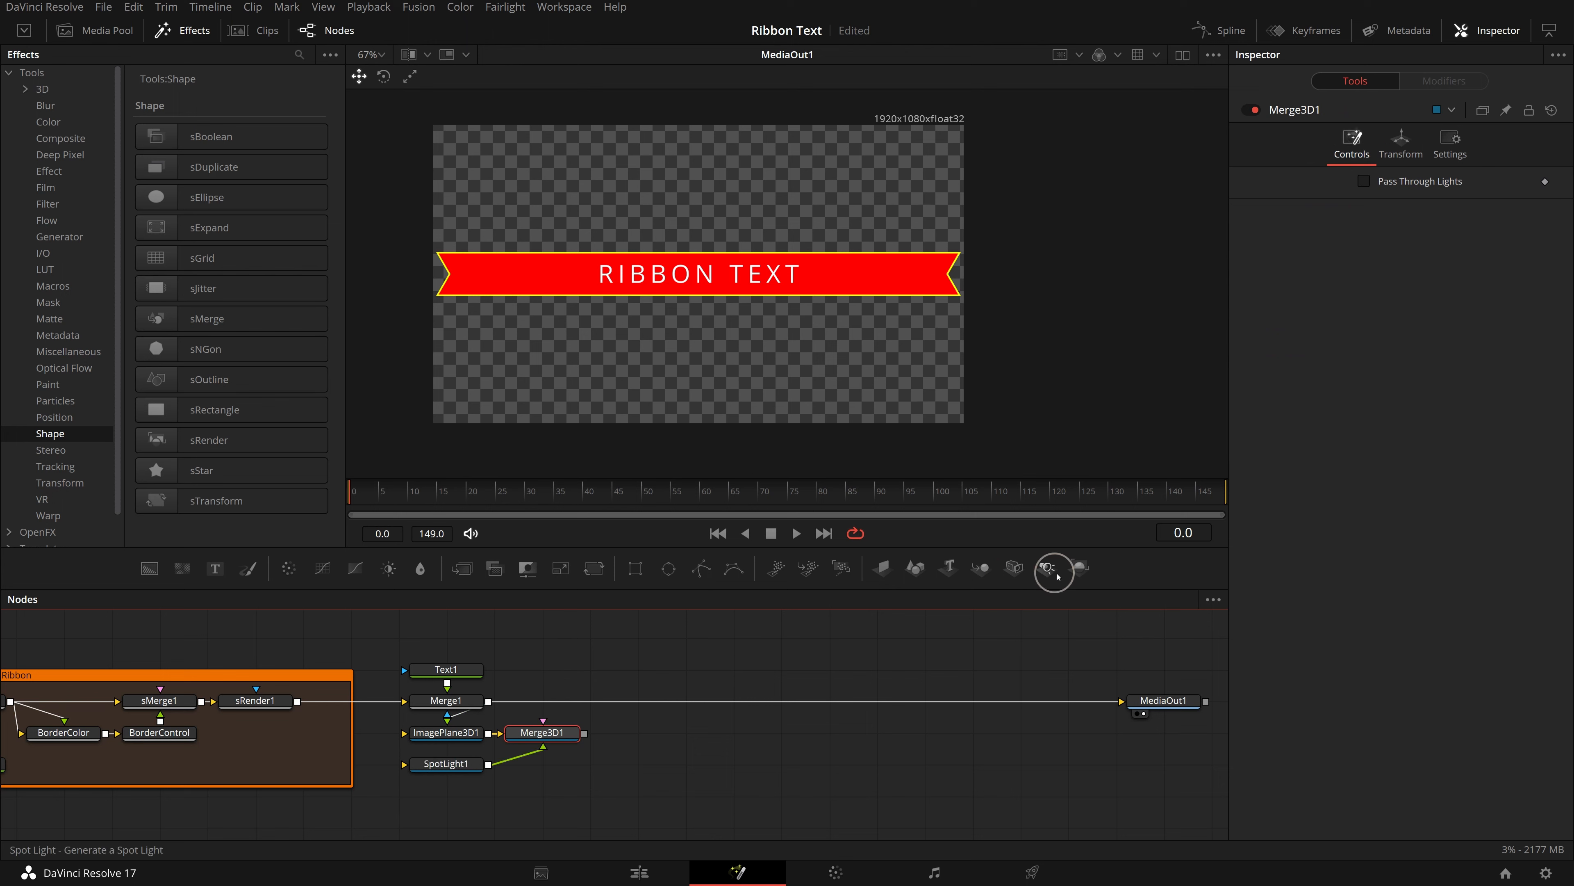
left_click(1080, 567)
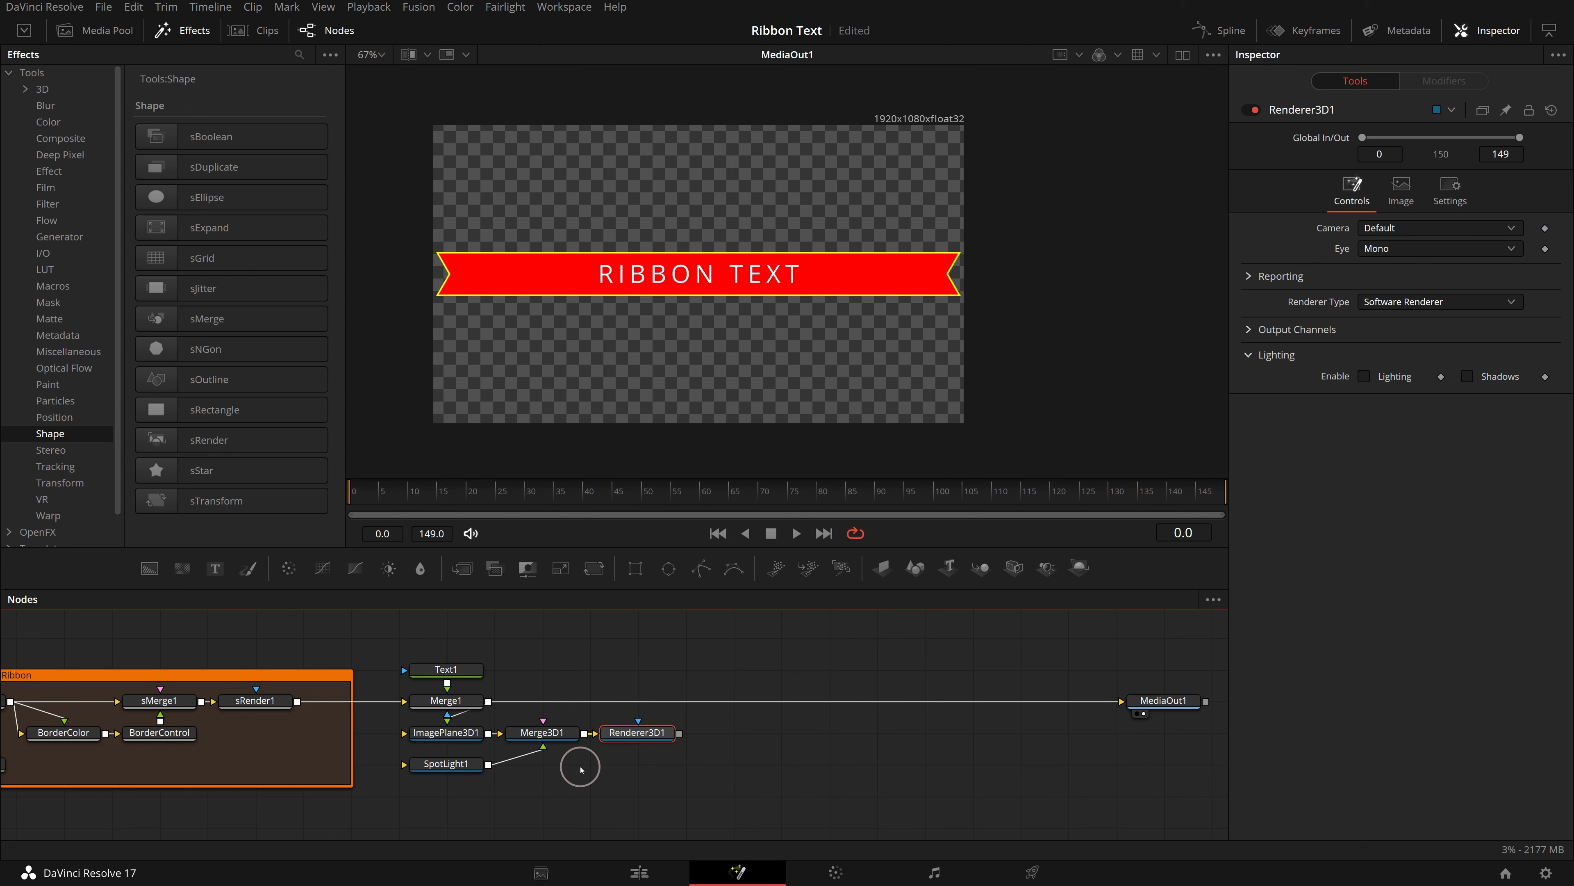
left_click_drag(1105, 702, 784, 738)
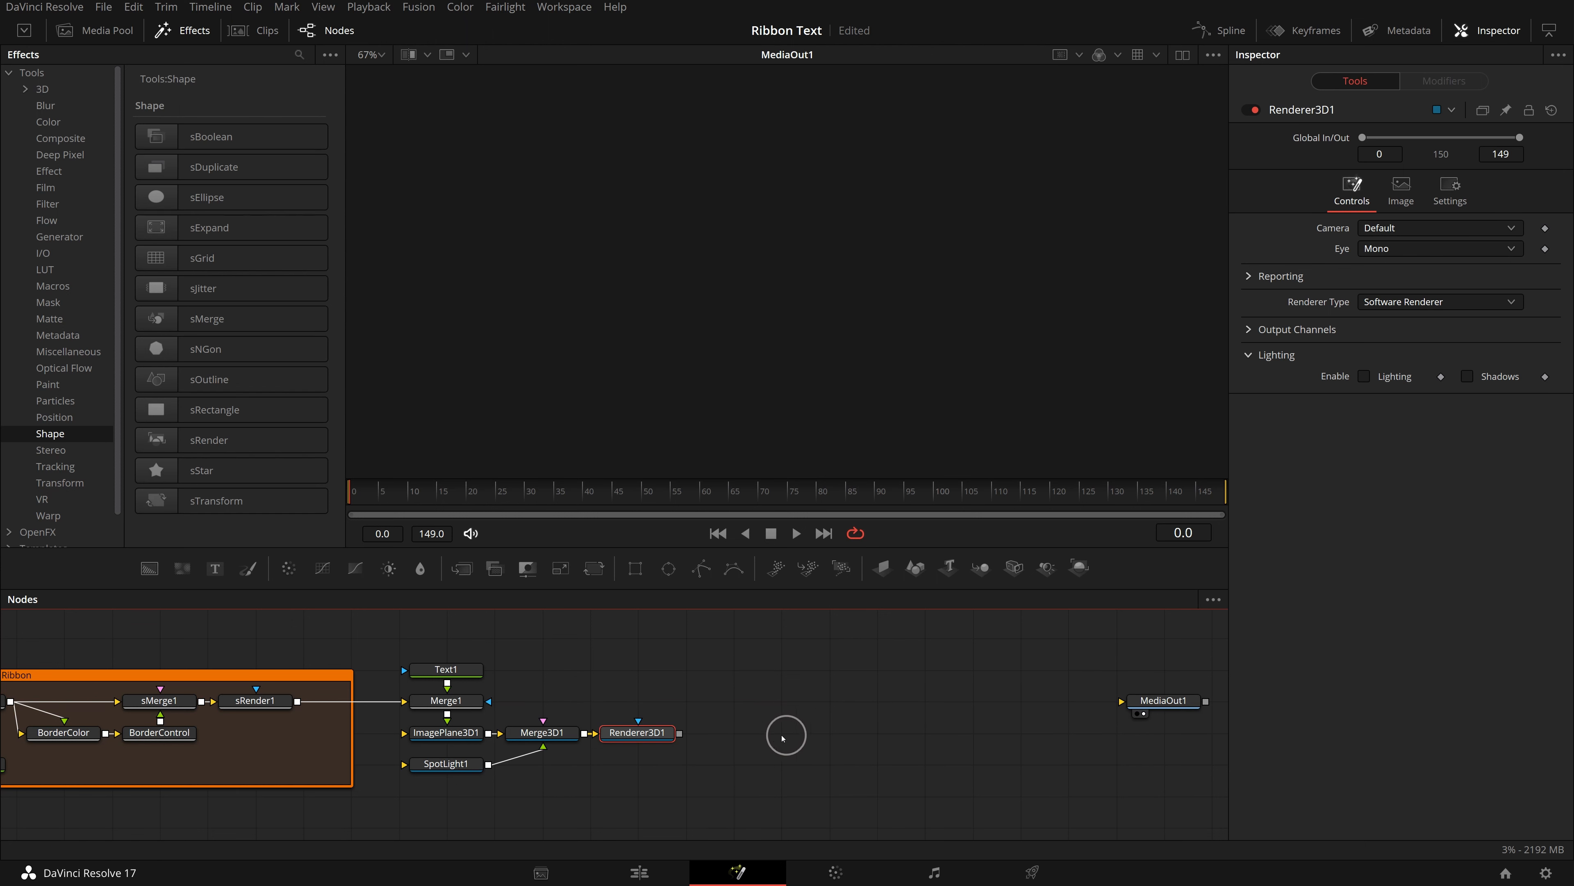
left_click_drag(679, 732, 1123, 702)
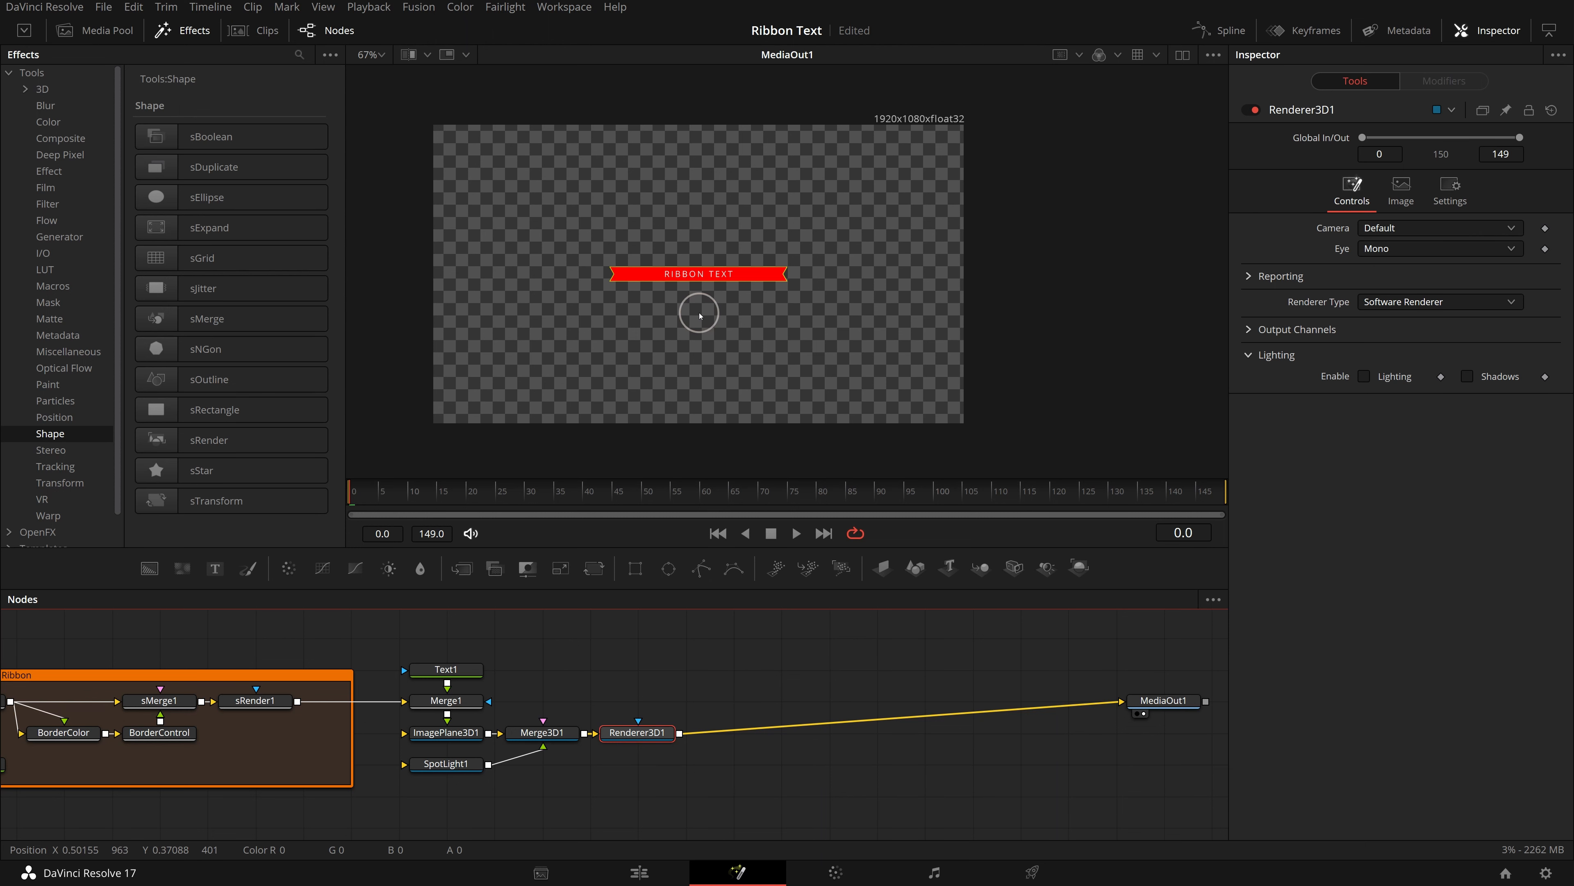
Switch to two side-by-side viewers and display Merge3D1 in the empty one
left_click(1183, 55)
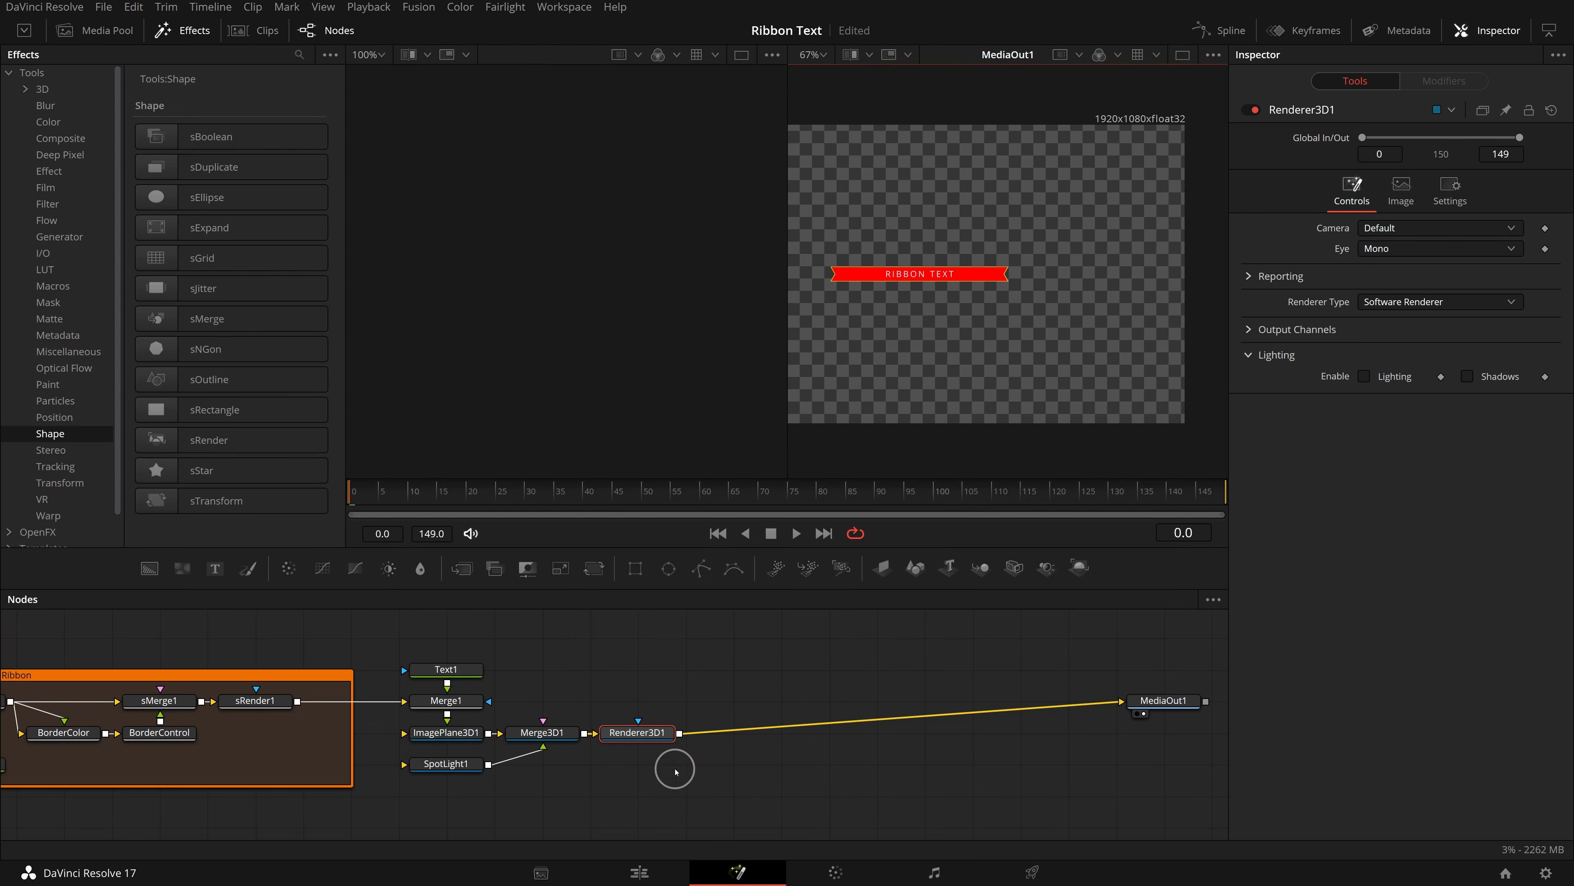
left_click(552, 733)
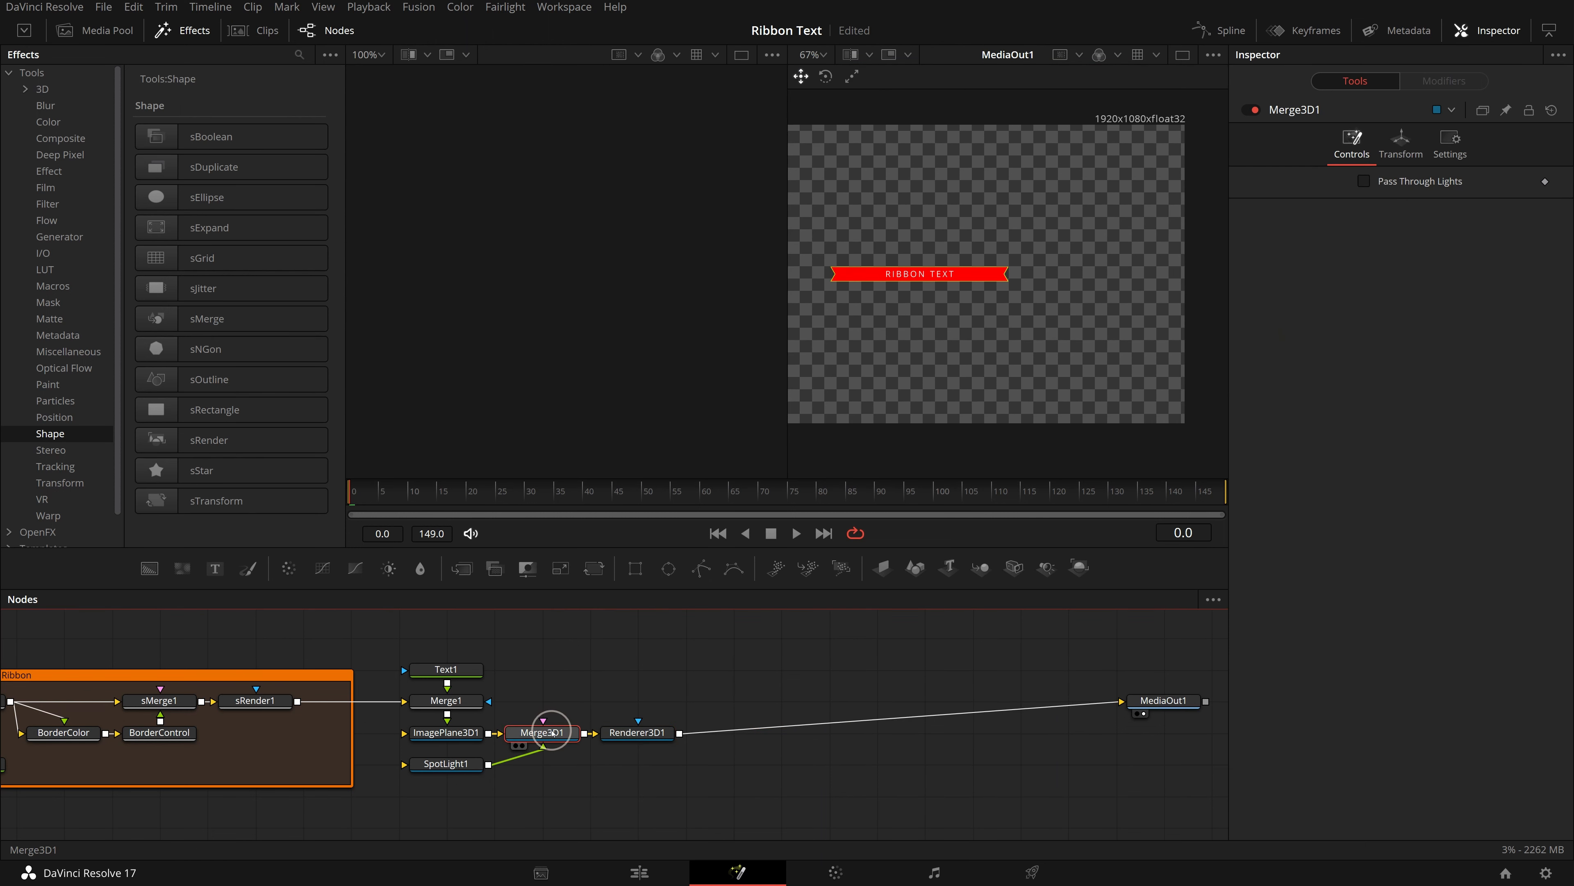
left_click_drag(549, 733, 654, 368)
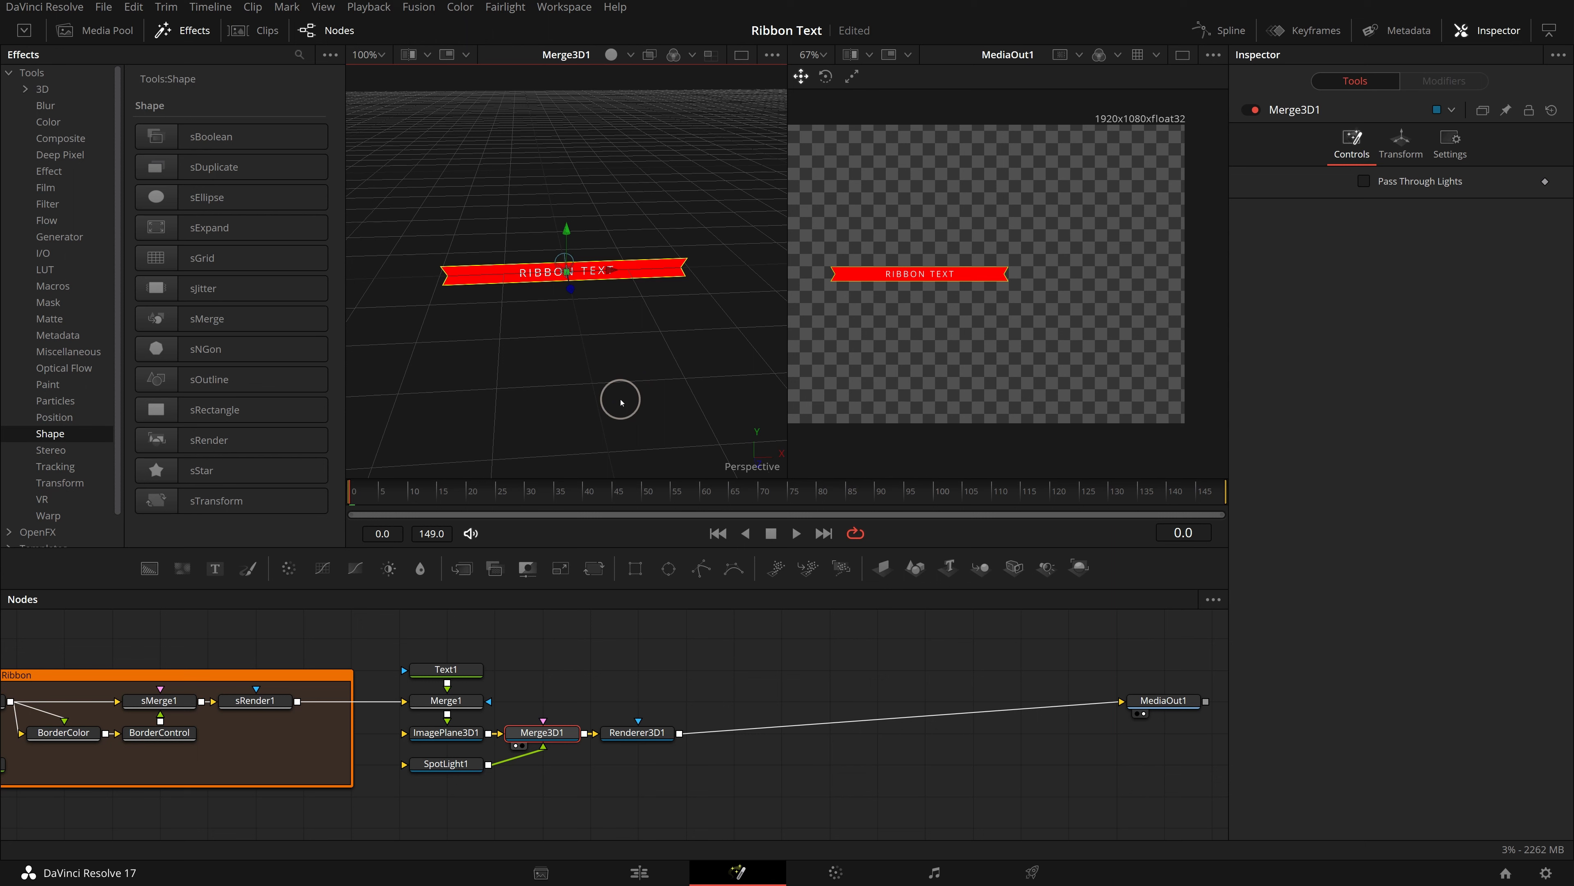
Enable Lighting and Shadows on the Renderer3D1 node
left_click(645, 734)
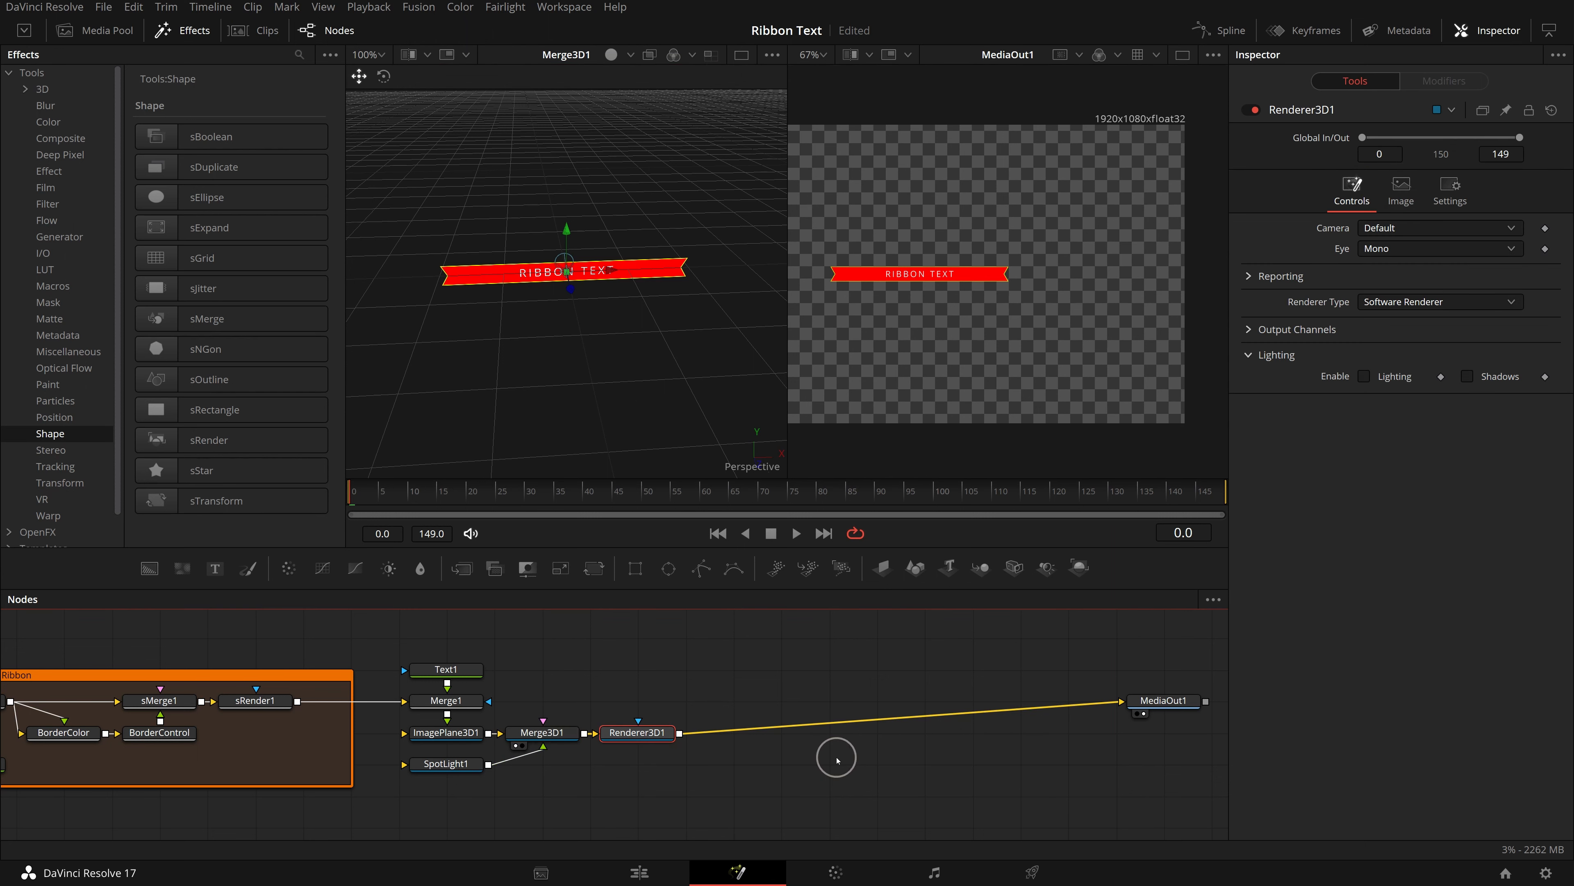
left_click(1364, 376)
left_click(1467, 376)
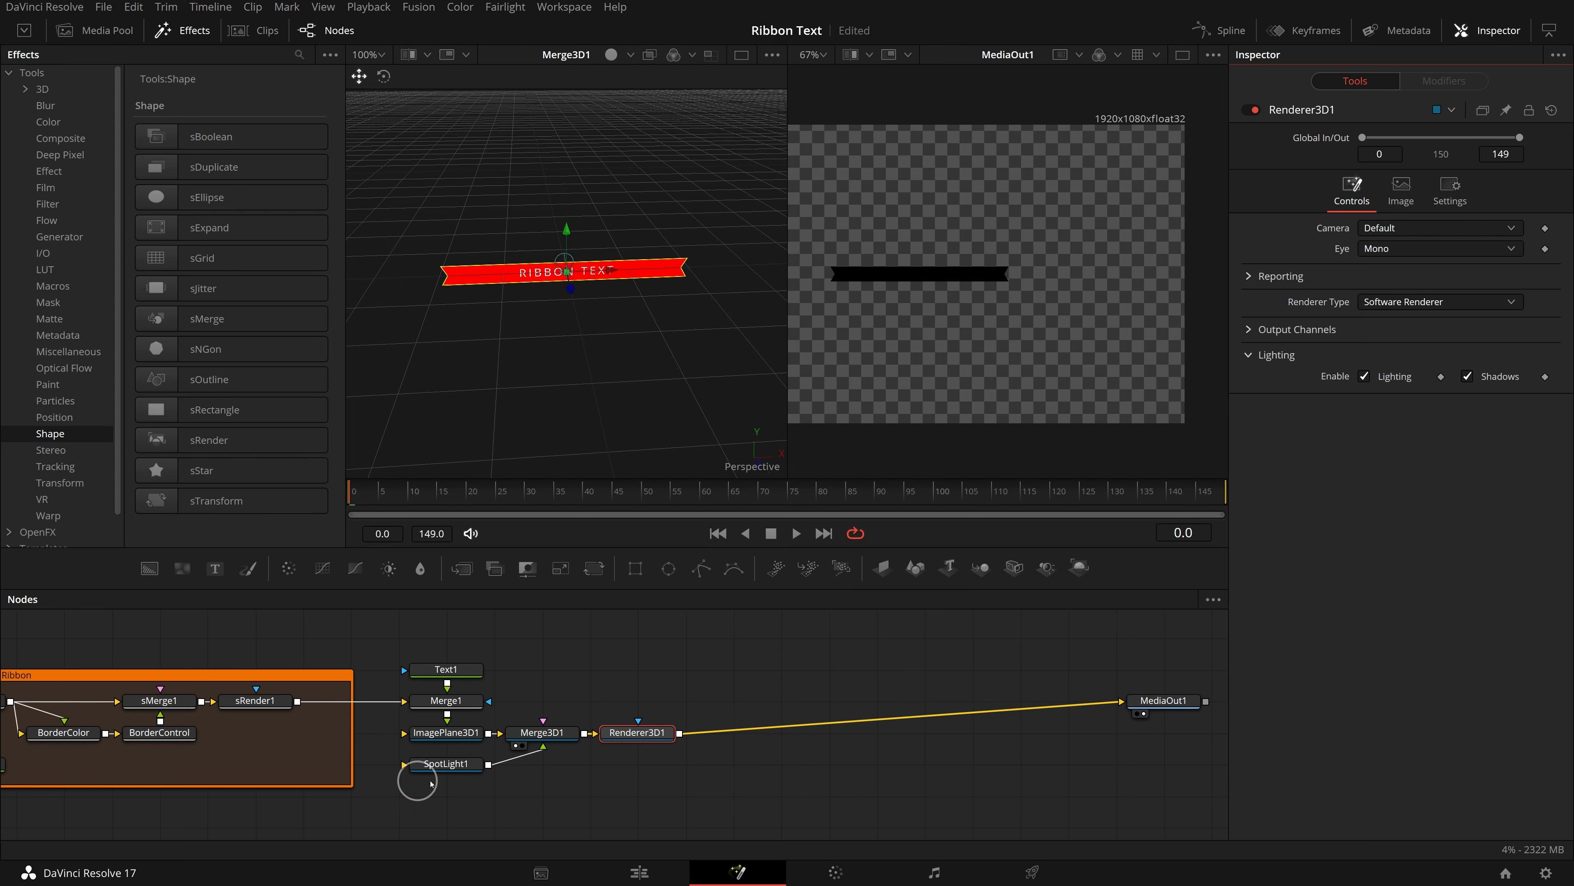
Turn on Use Target in SpotLight1's transform settings
left_click(452, 765)
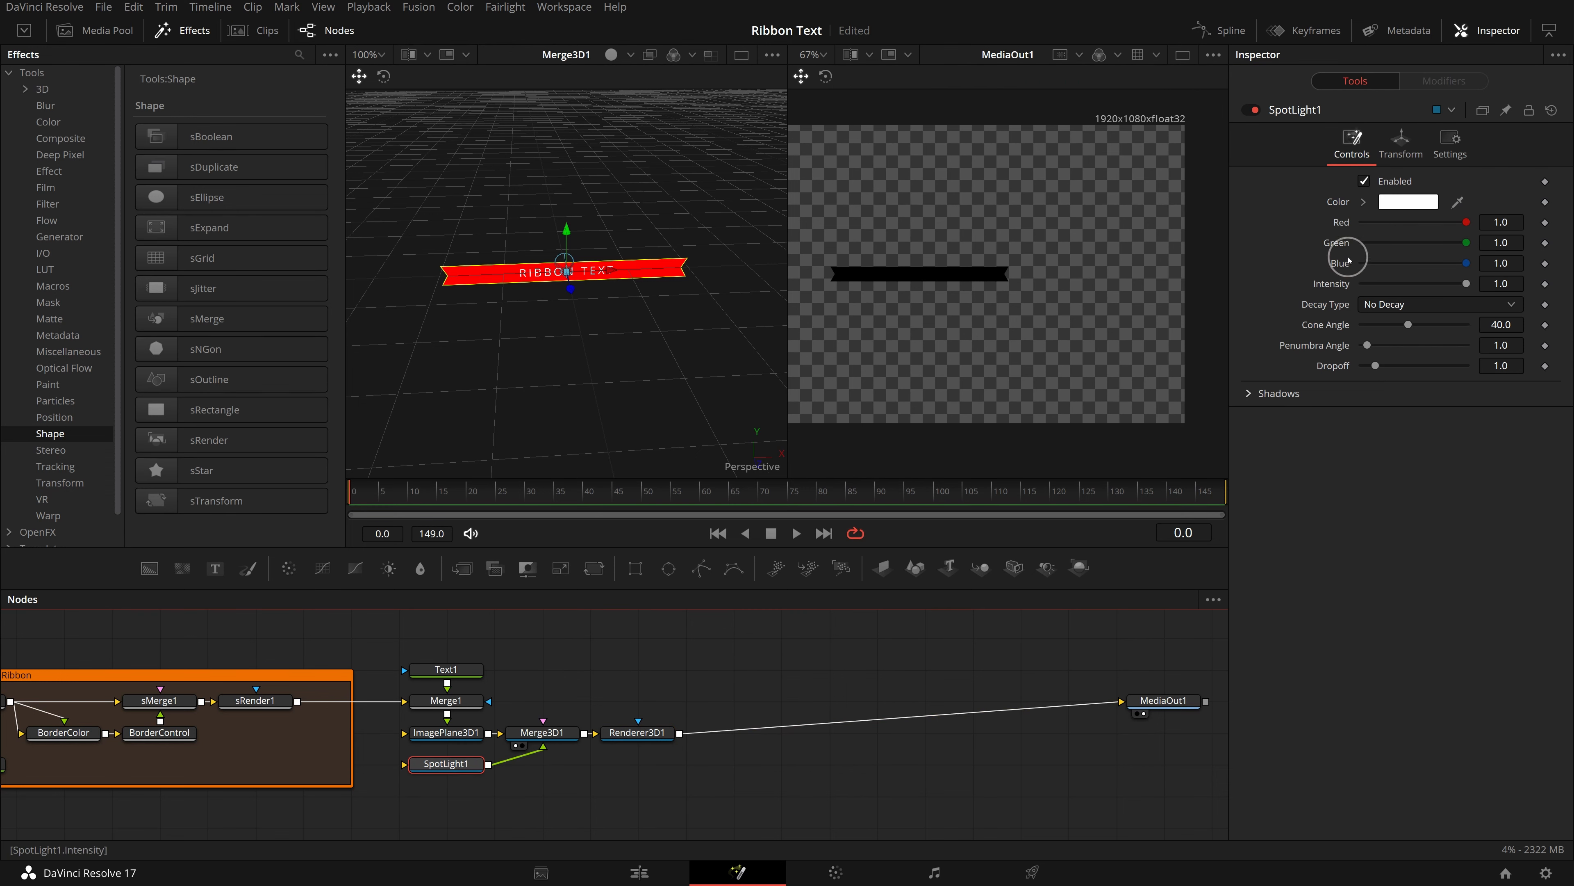
left_click(1406, 156)
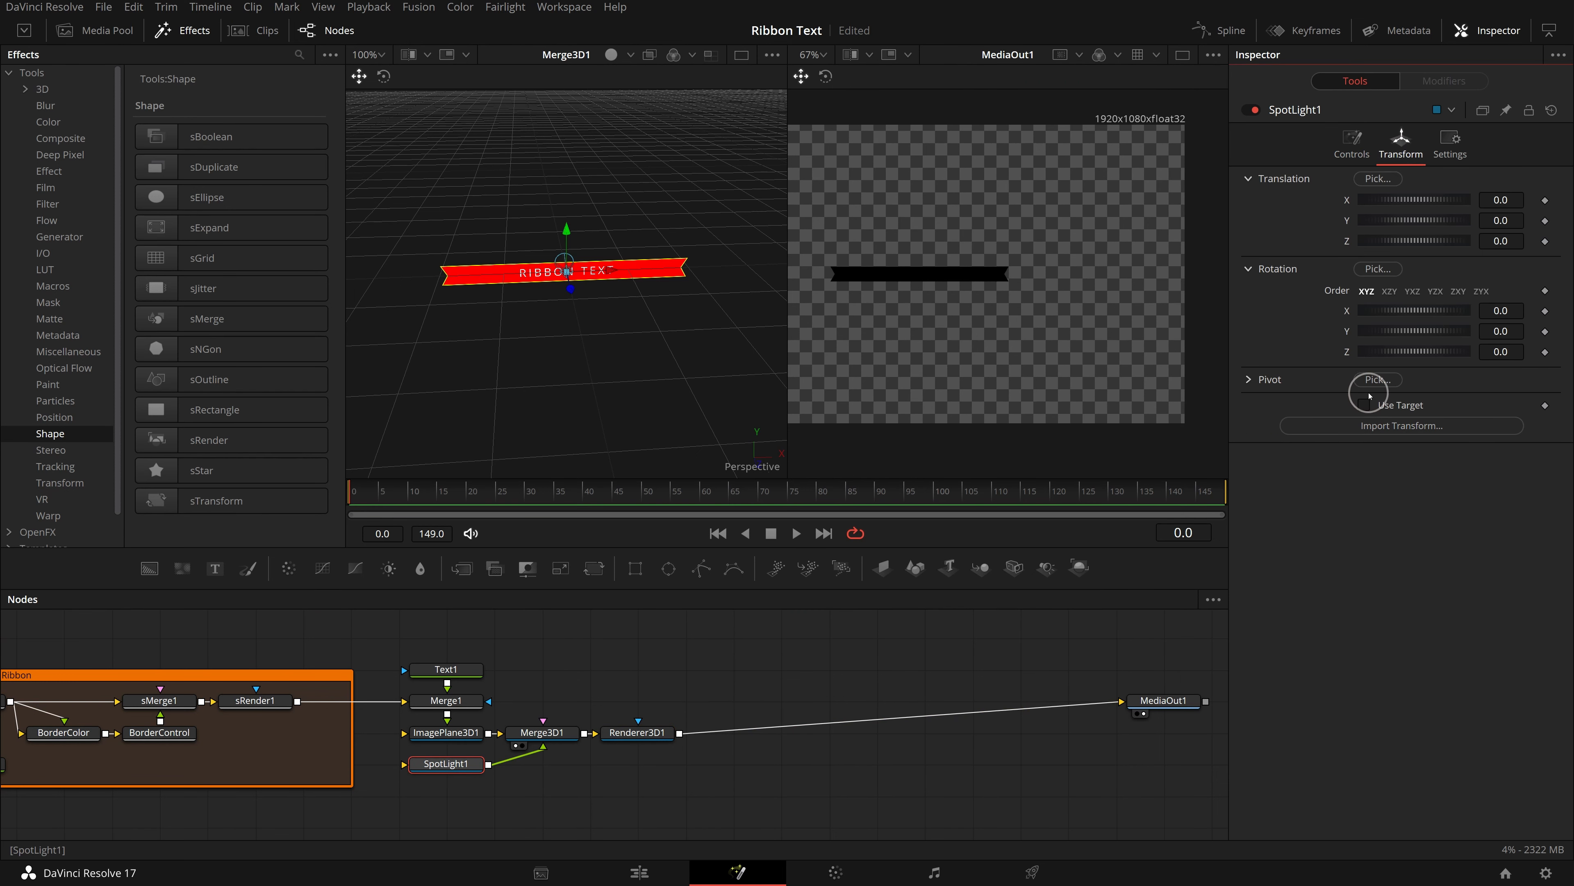
left_click(1364, 406)
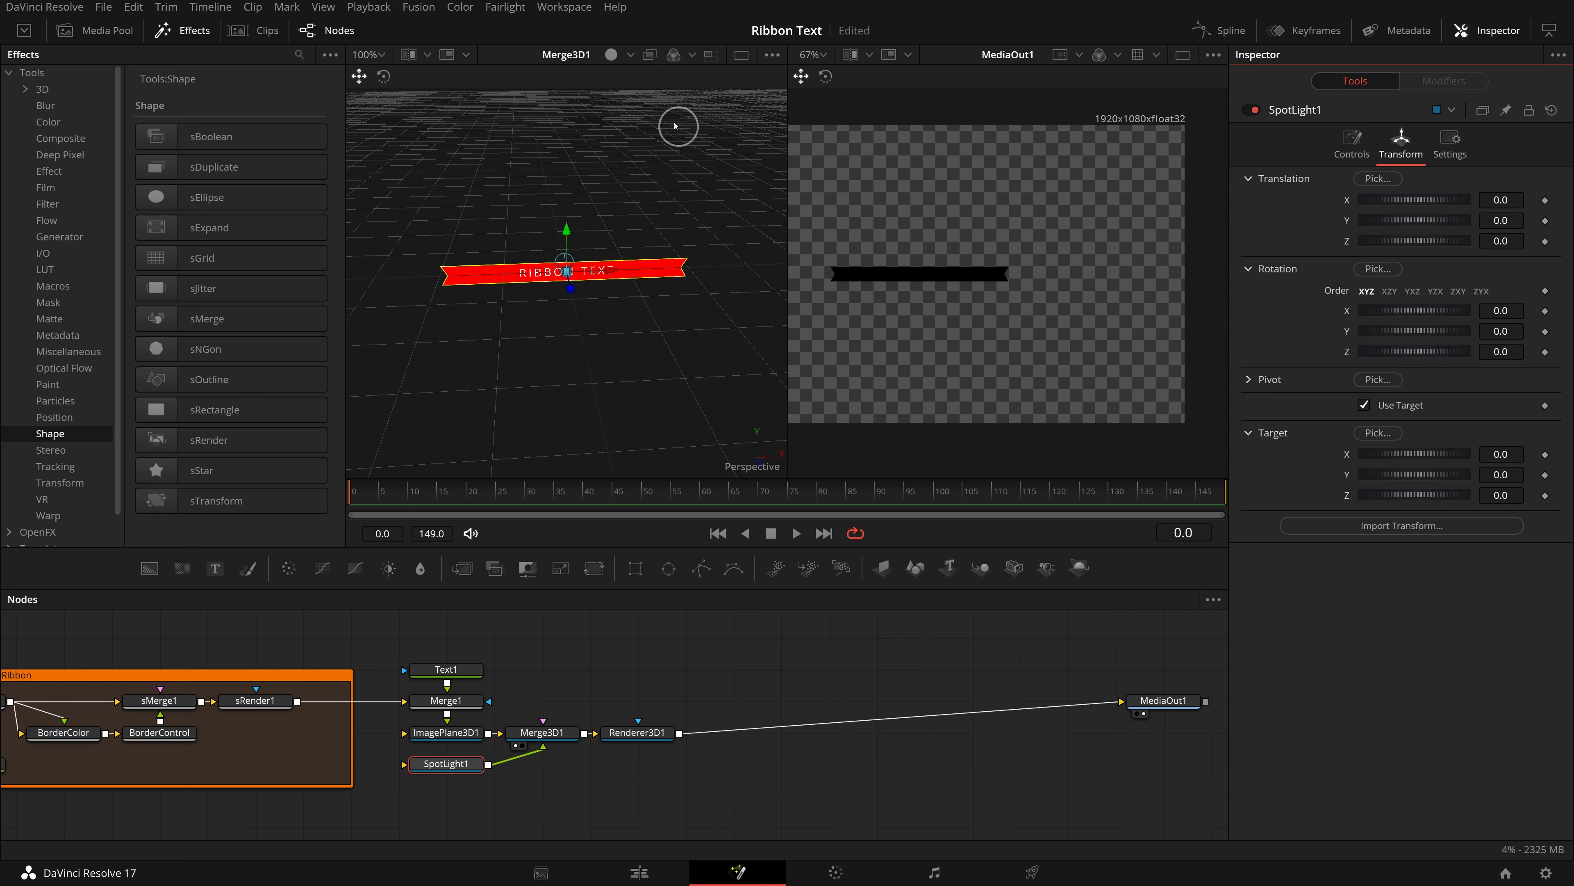
Turn on lighting in the Merge3D1 viewer
left_click(611, 56)
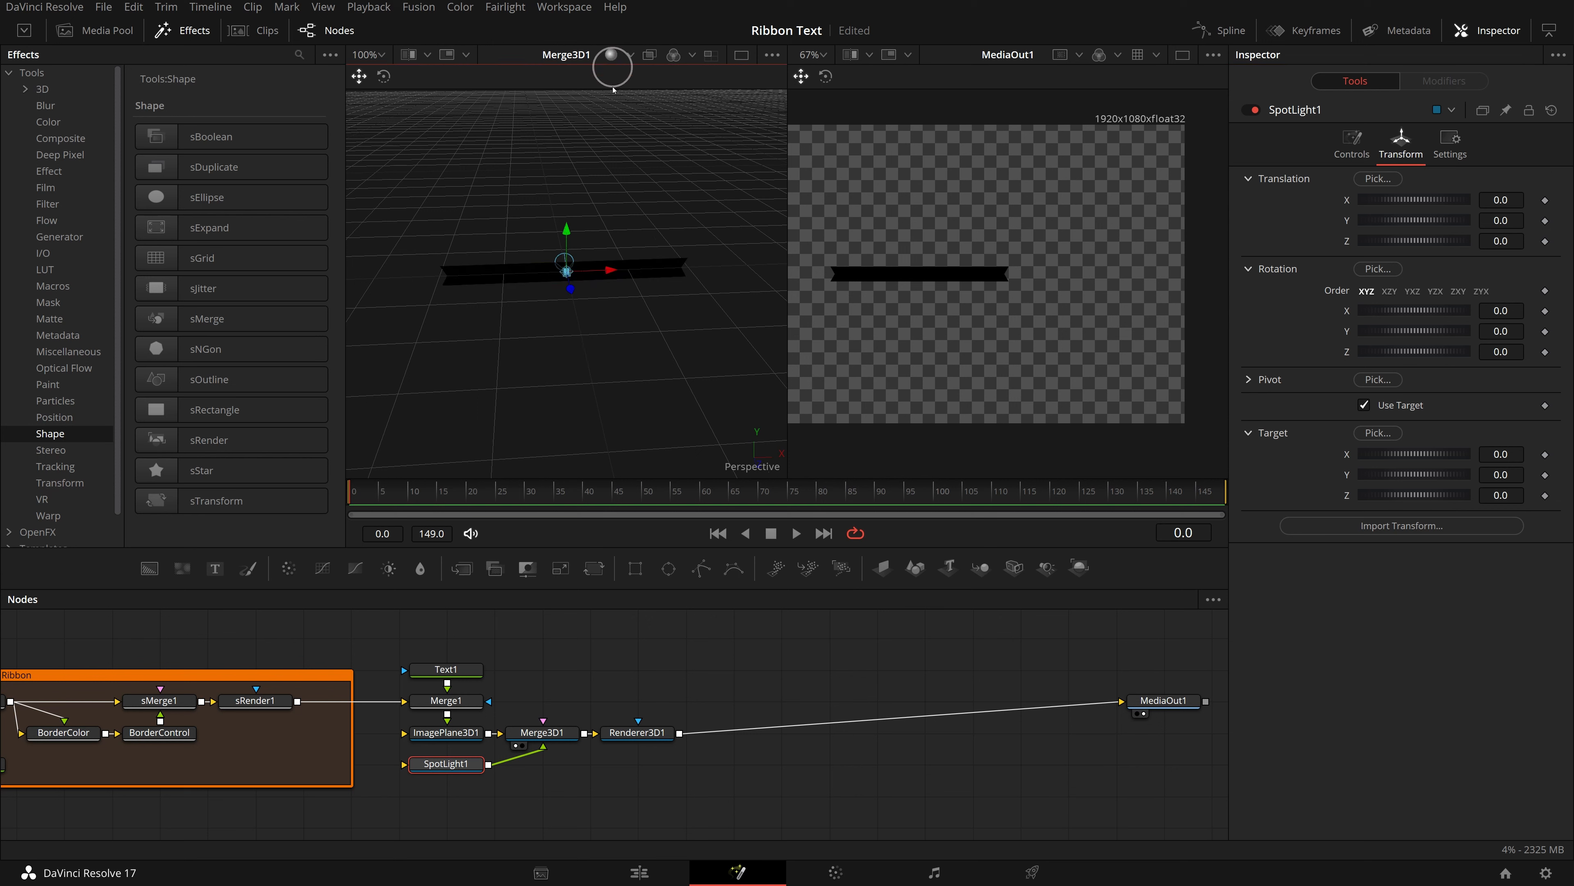
left_click(628, 59)
left_click(631, 144)
Hide the effects library and move SpotLight1 in front of and above the ribbon, to about Y 0.73 and Z 1.35
left_click_drag(577, 310, 310, 75)
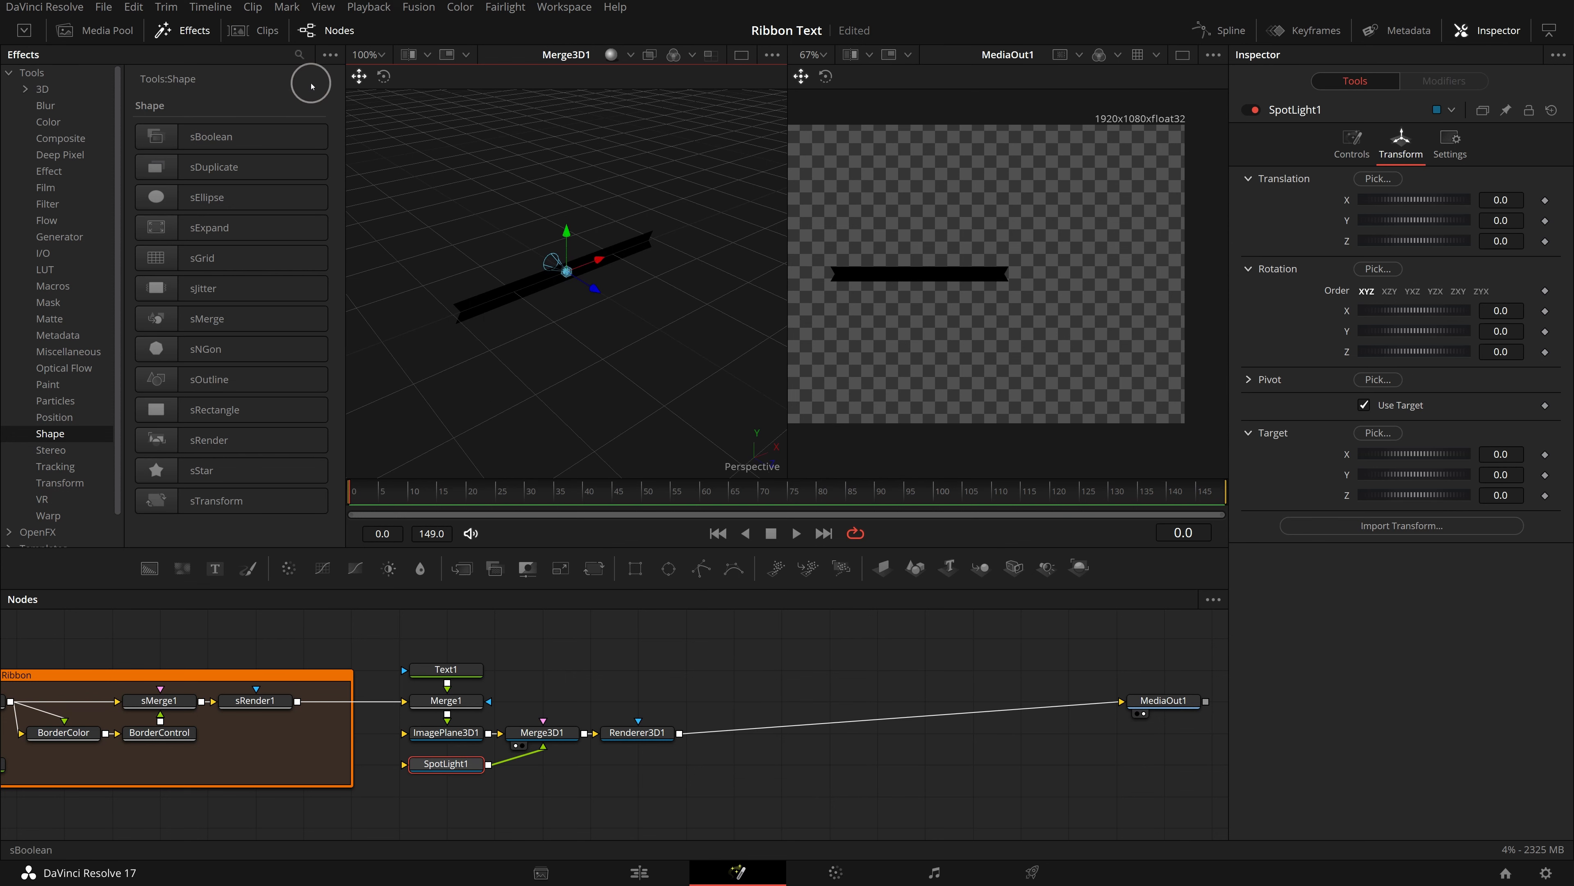
left_click(194, 30)
left_click_drag(333, 302, 527, 326)
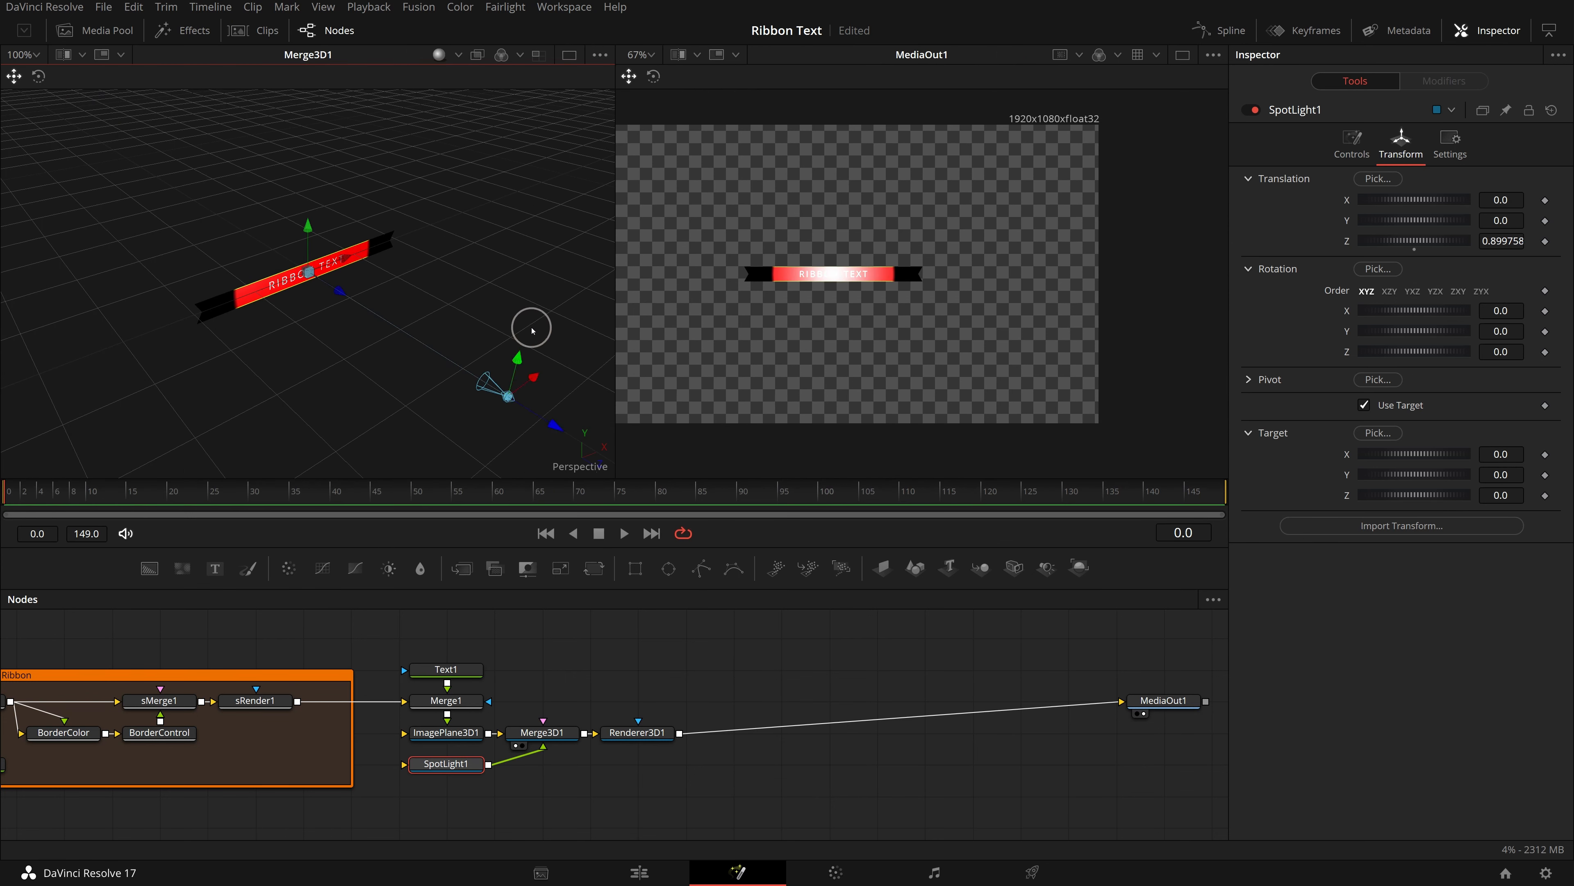
scroll(432, 360, "down", 5)
scroll(433, 359, "up", 3)
left_click_drag(496, 232, 494, 87)
scroll(924, 345, "up", 5)
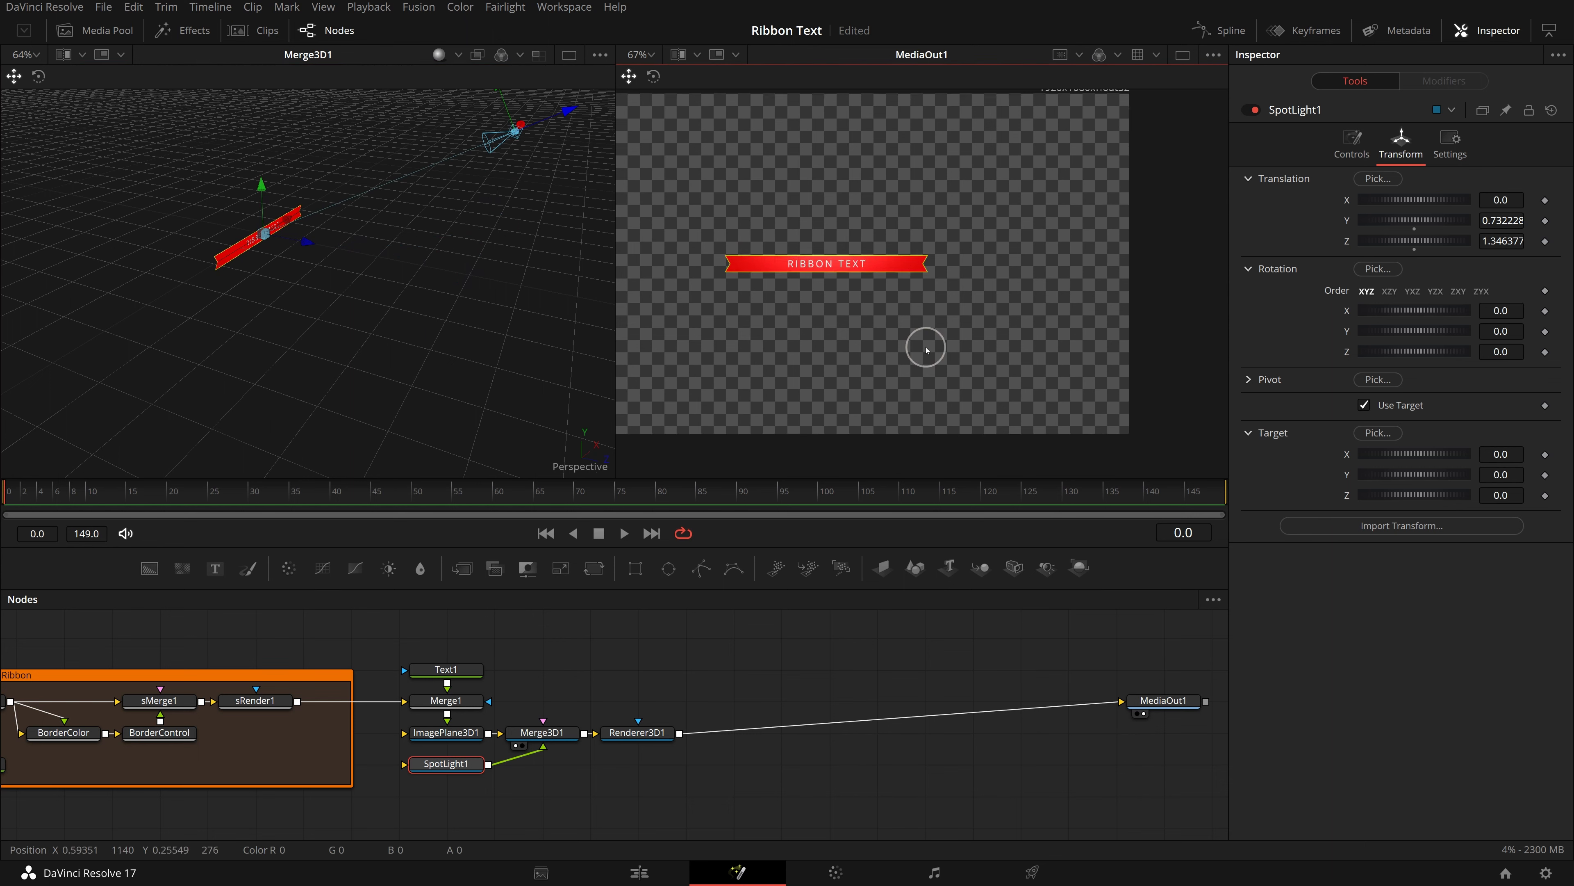
left_click_drag(1091, 474, 961, 420)
scroll(897, 389, "up", 2)
left_click_drag(882, 364, 937, 399)
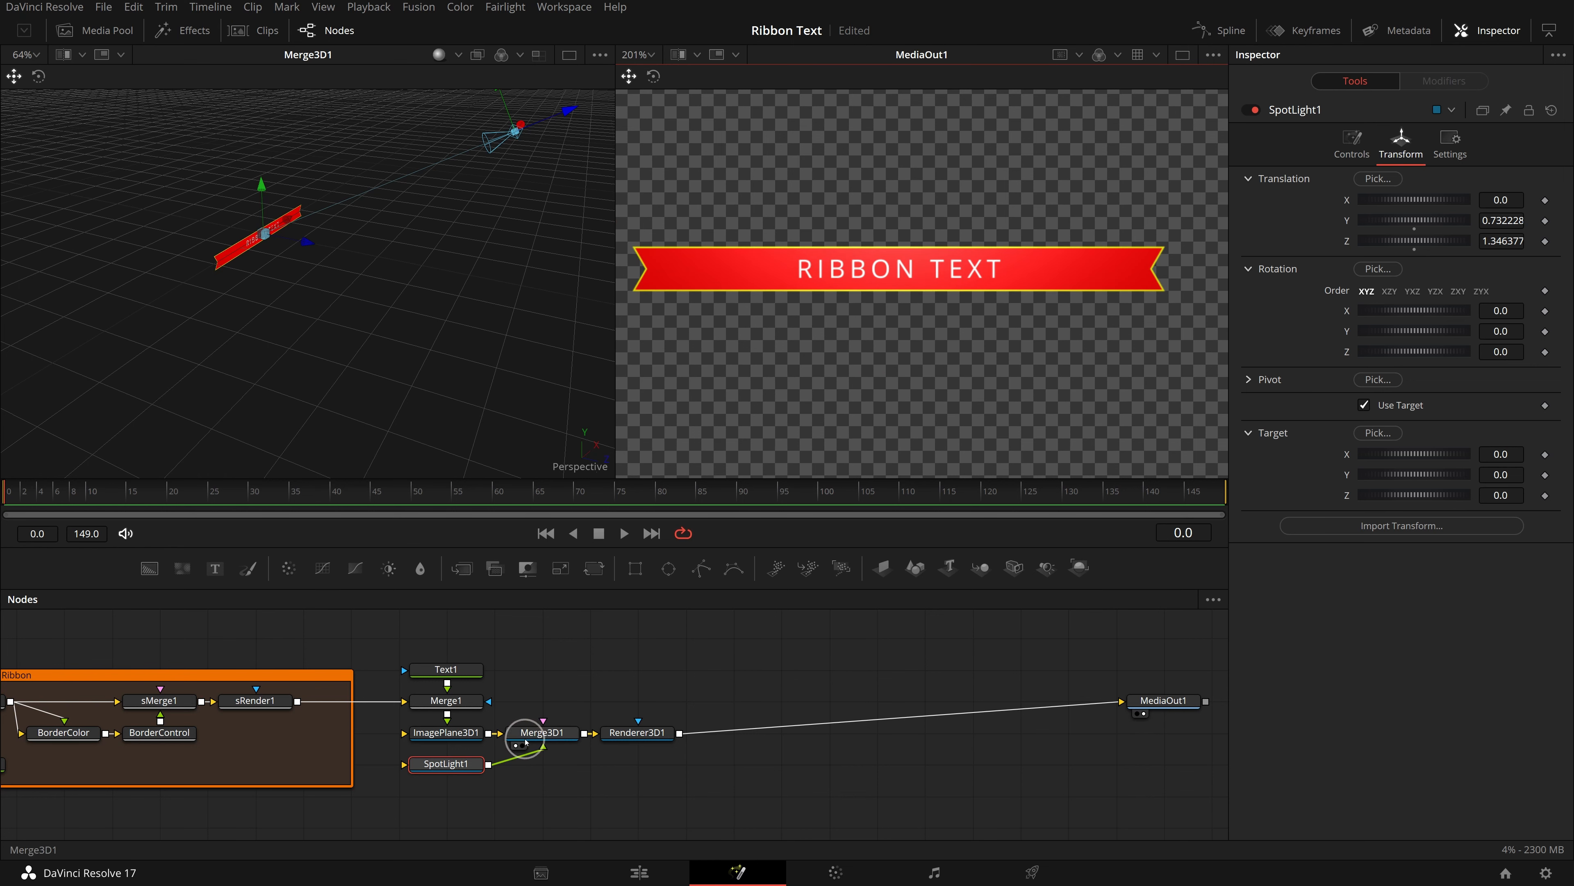
Set Merge3D1's transform scale to 2.5 with the axes locked
left_click(543, 733)
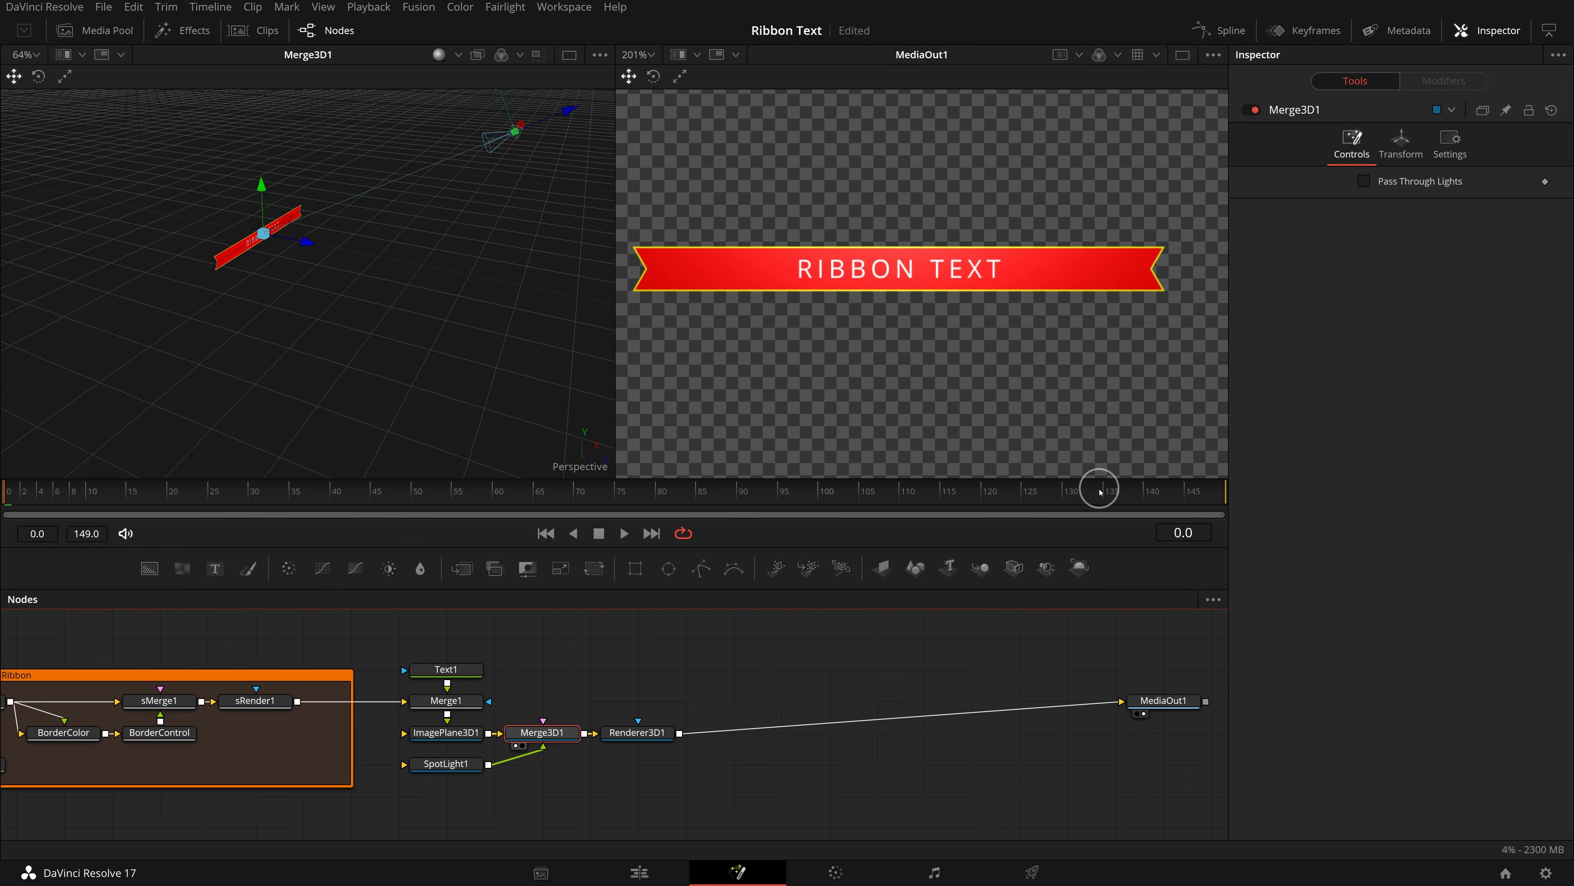
left_click(1402, 144)
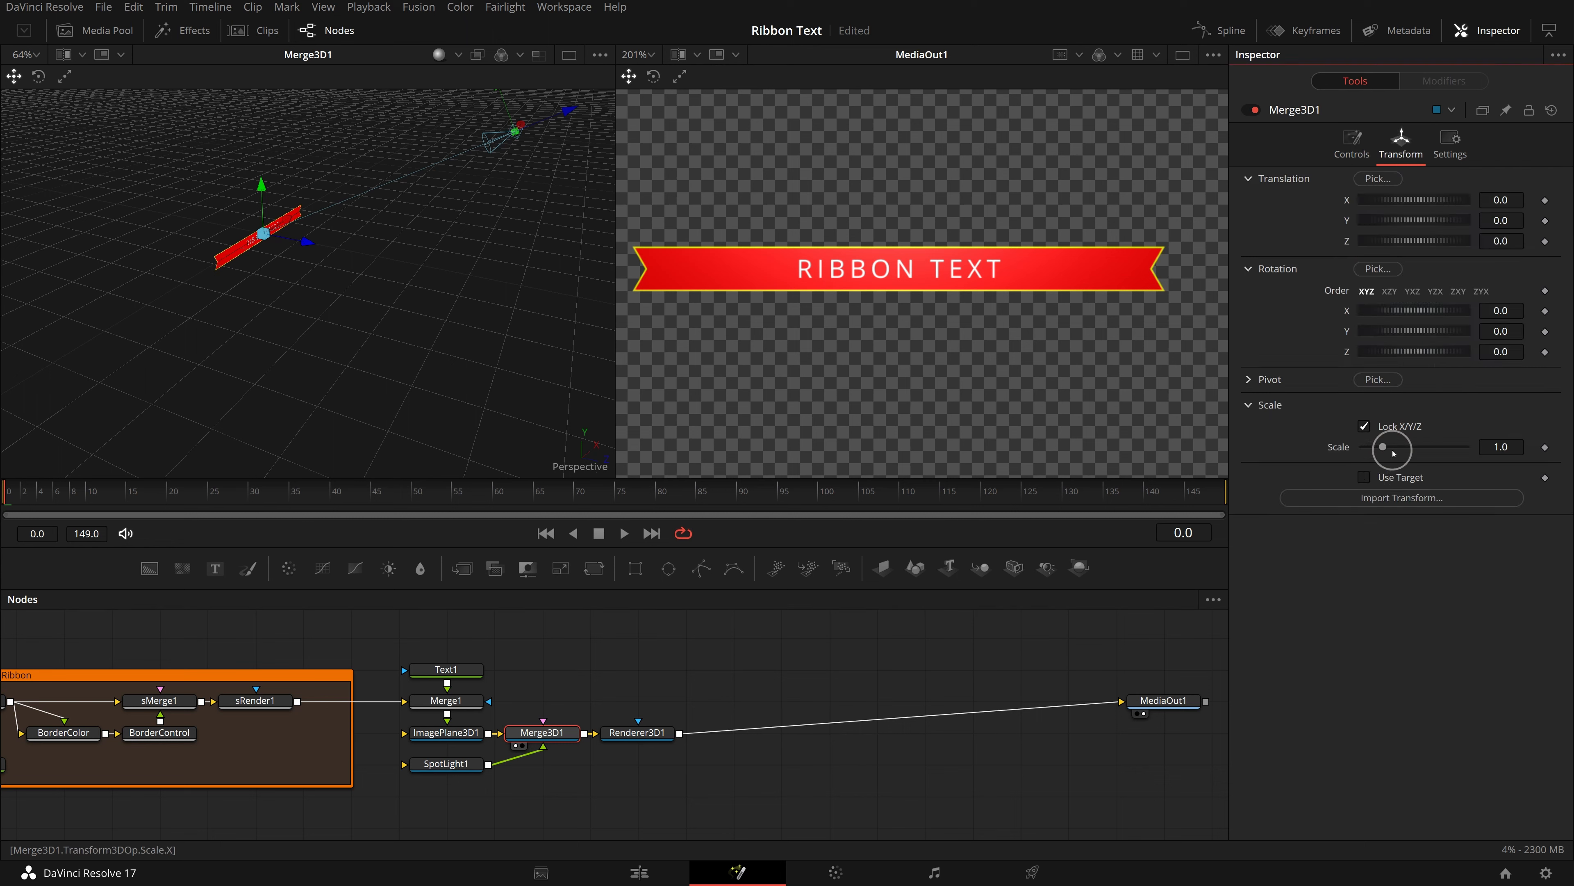
left_click_drag(1383, 446, 1388, 446)
scroll(931, 341, "down", 6)
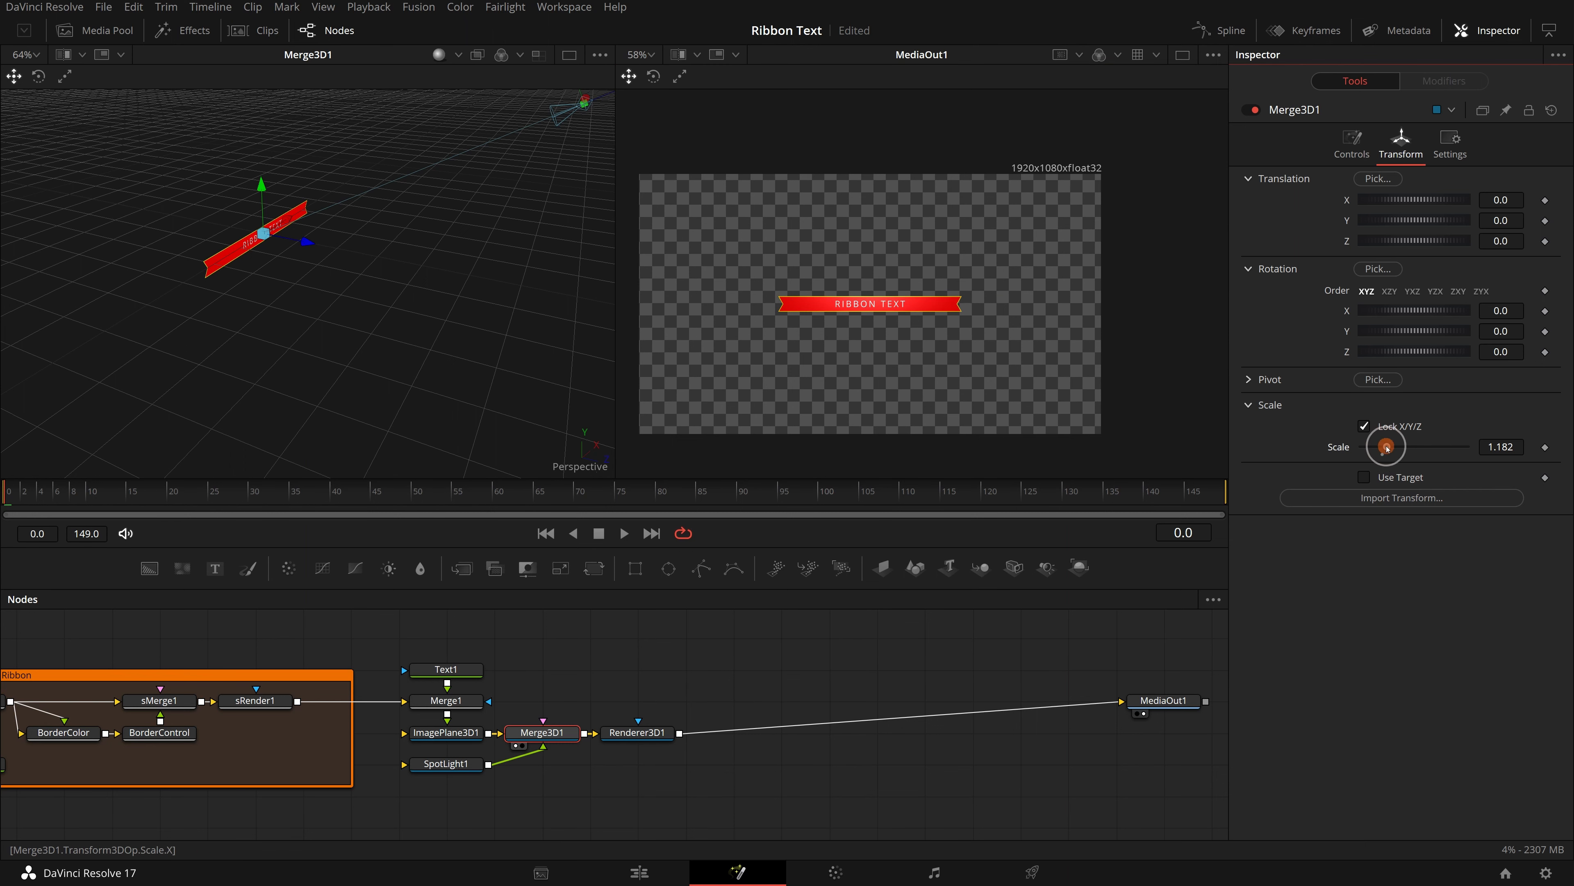
left_click_drag(1387, 446, 1413, 446)
type("2.5")
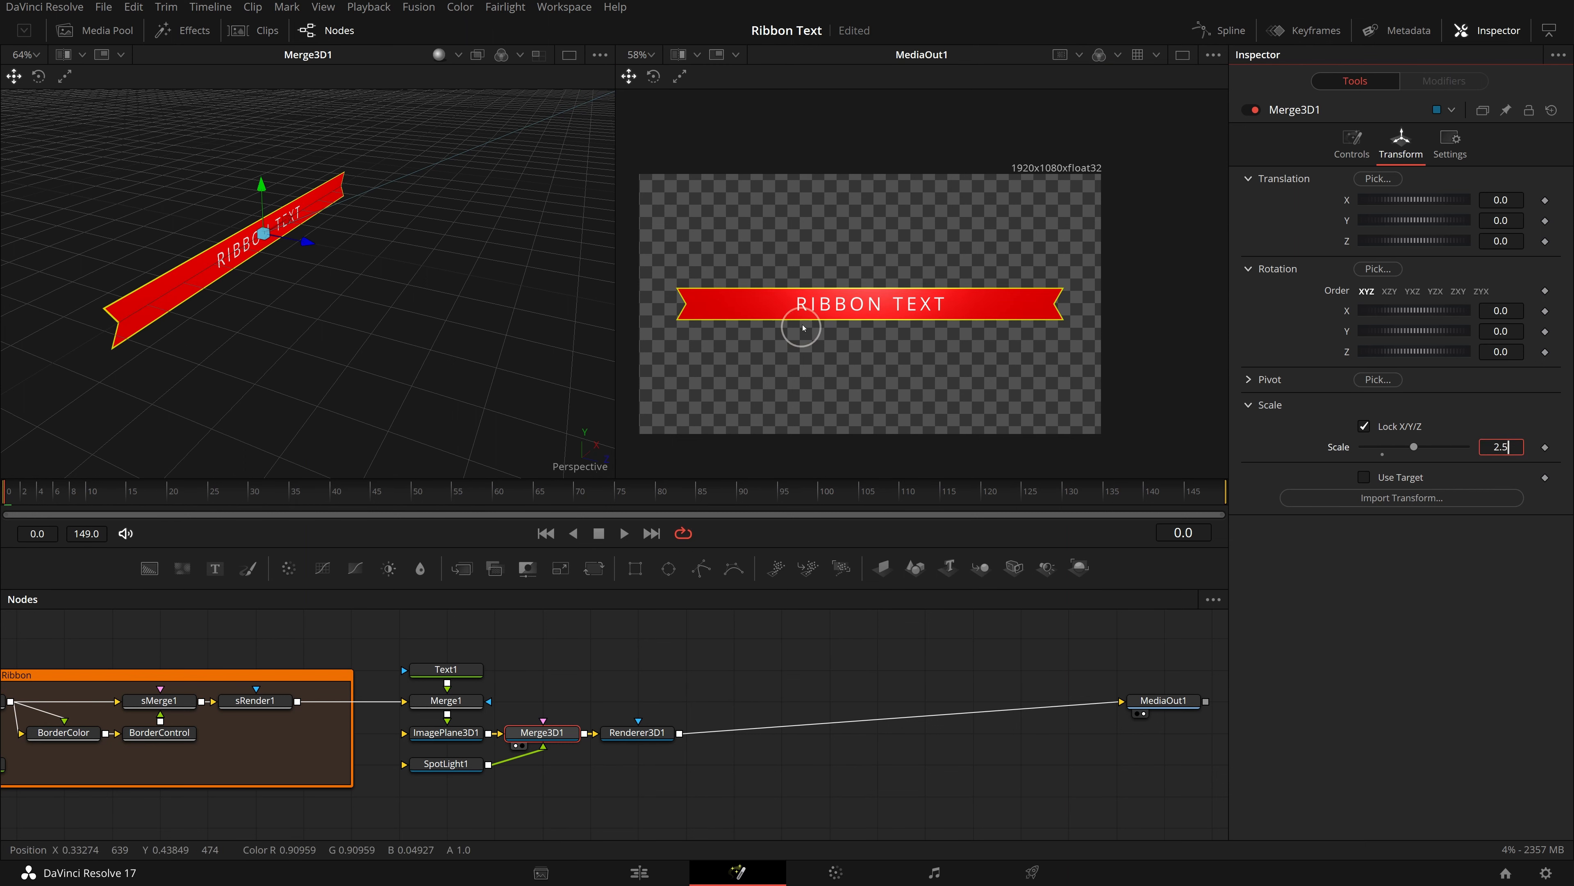
Move Renderer3D1, Merge3D1 and SpotLight1 closer to MediaOut1, and line MediaOut1 up with the 3D node row
left_click_drag(638, 732, 972, 732)
left_click_drag(540, 732, 875, 733)
left_click_drag(446, 763, 876, 763)
left_click_drag(1164, 700, 1164, 732)
Insert a Displace 3D node between ImagePlane3D1 and Merge3D1
left_click(432, 733)
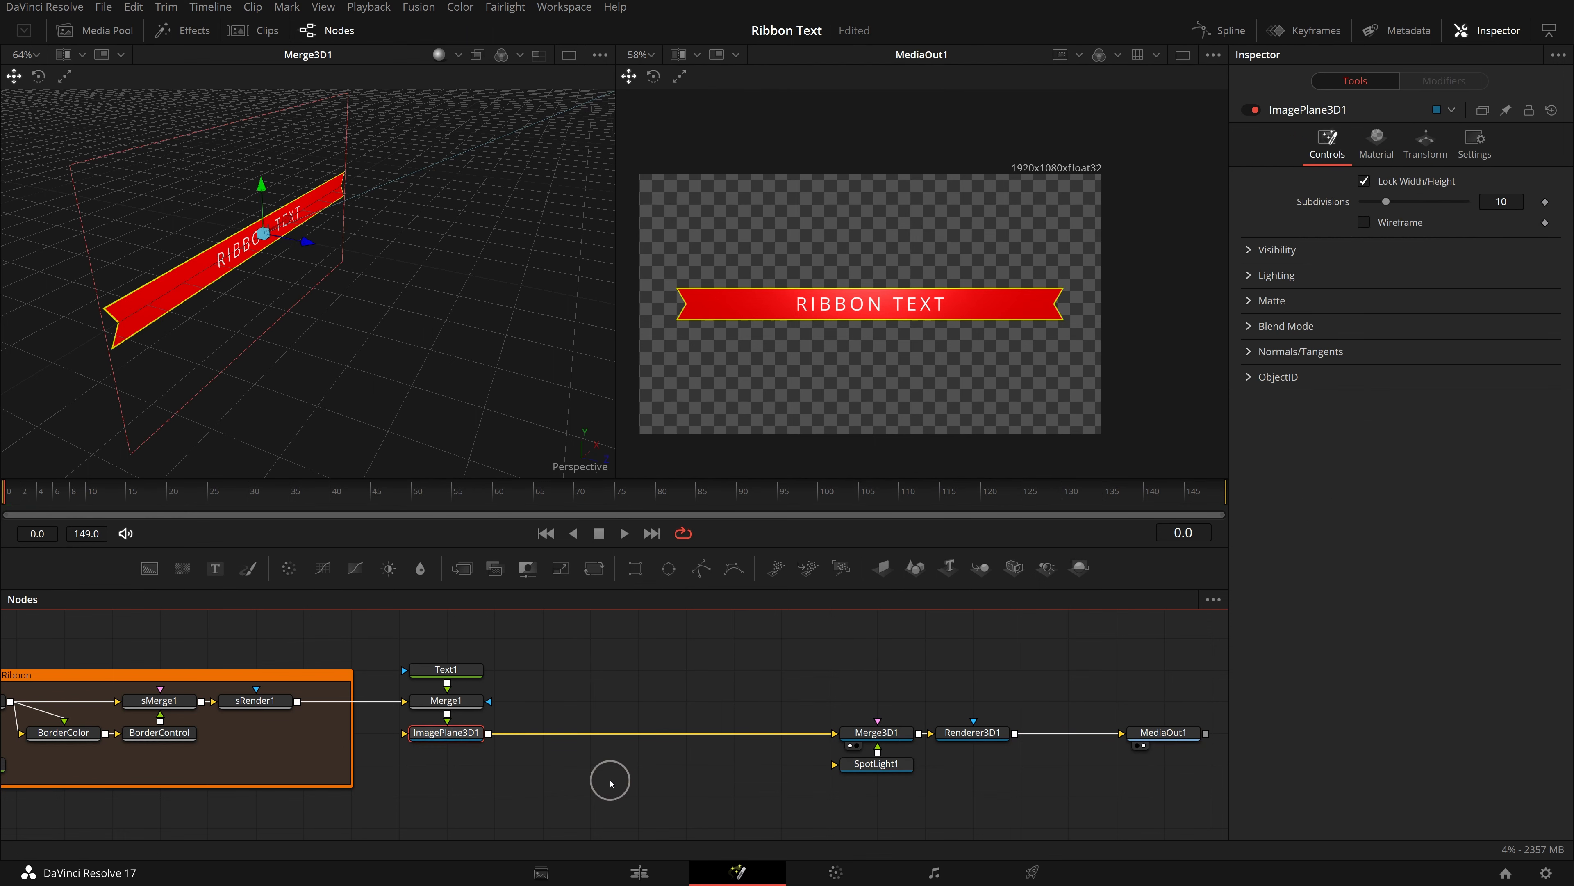
key("shift+space")
type("Underlay")
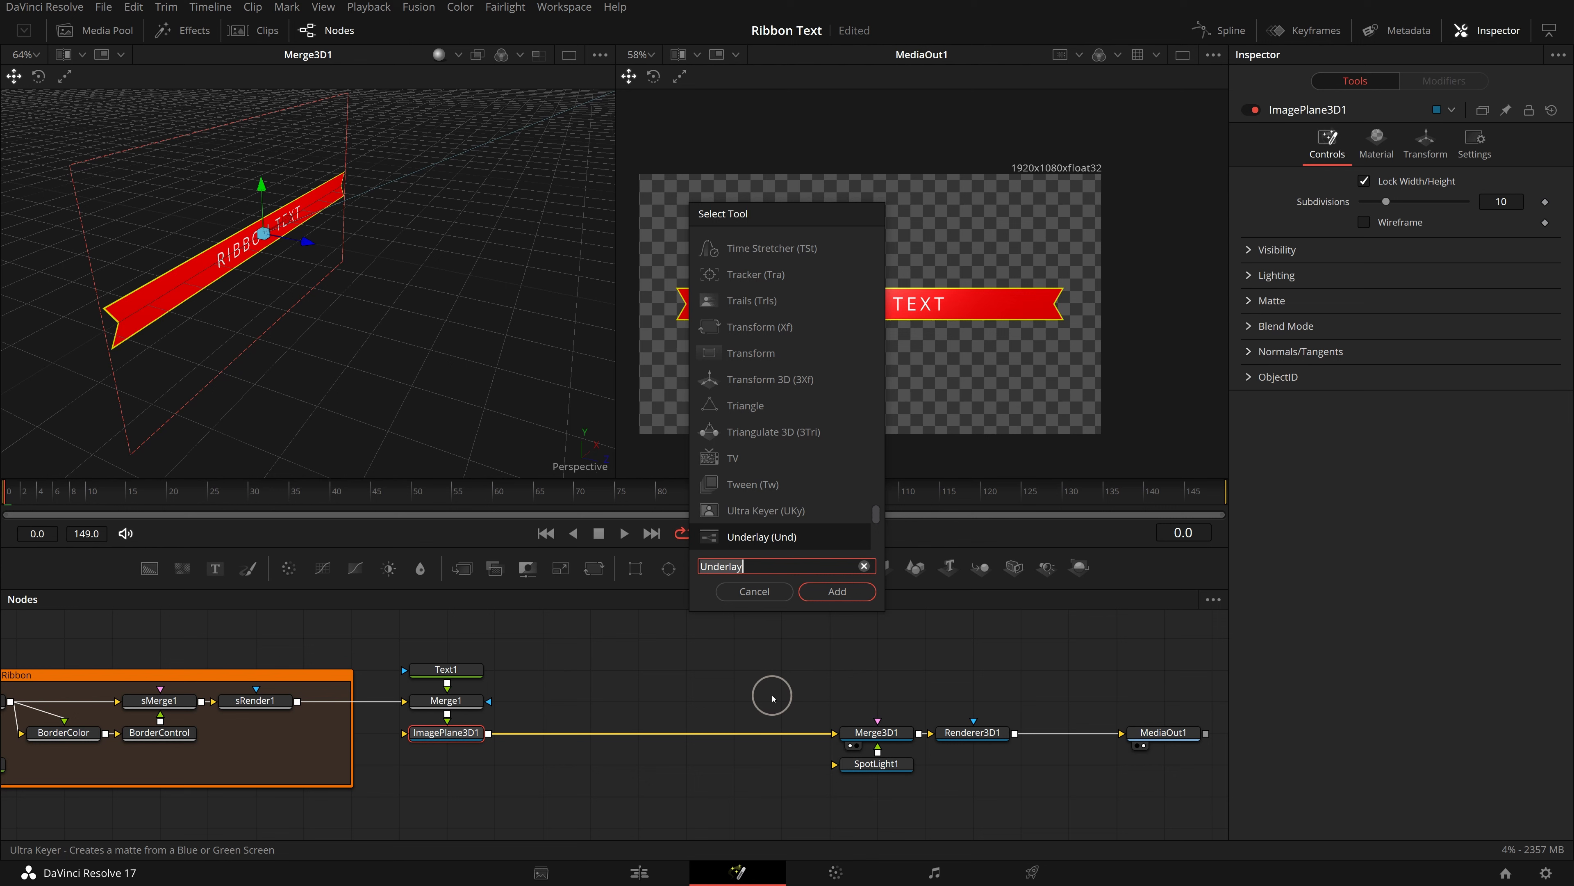
key("ctrl+a")
type("displ")
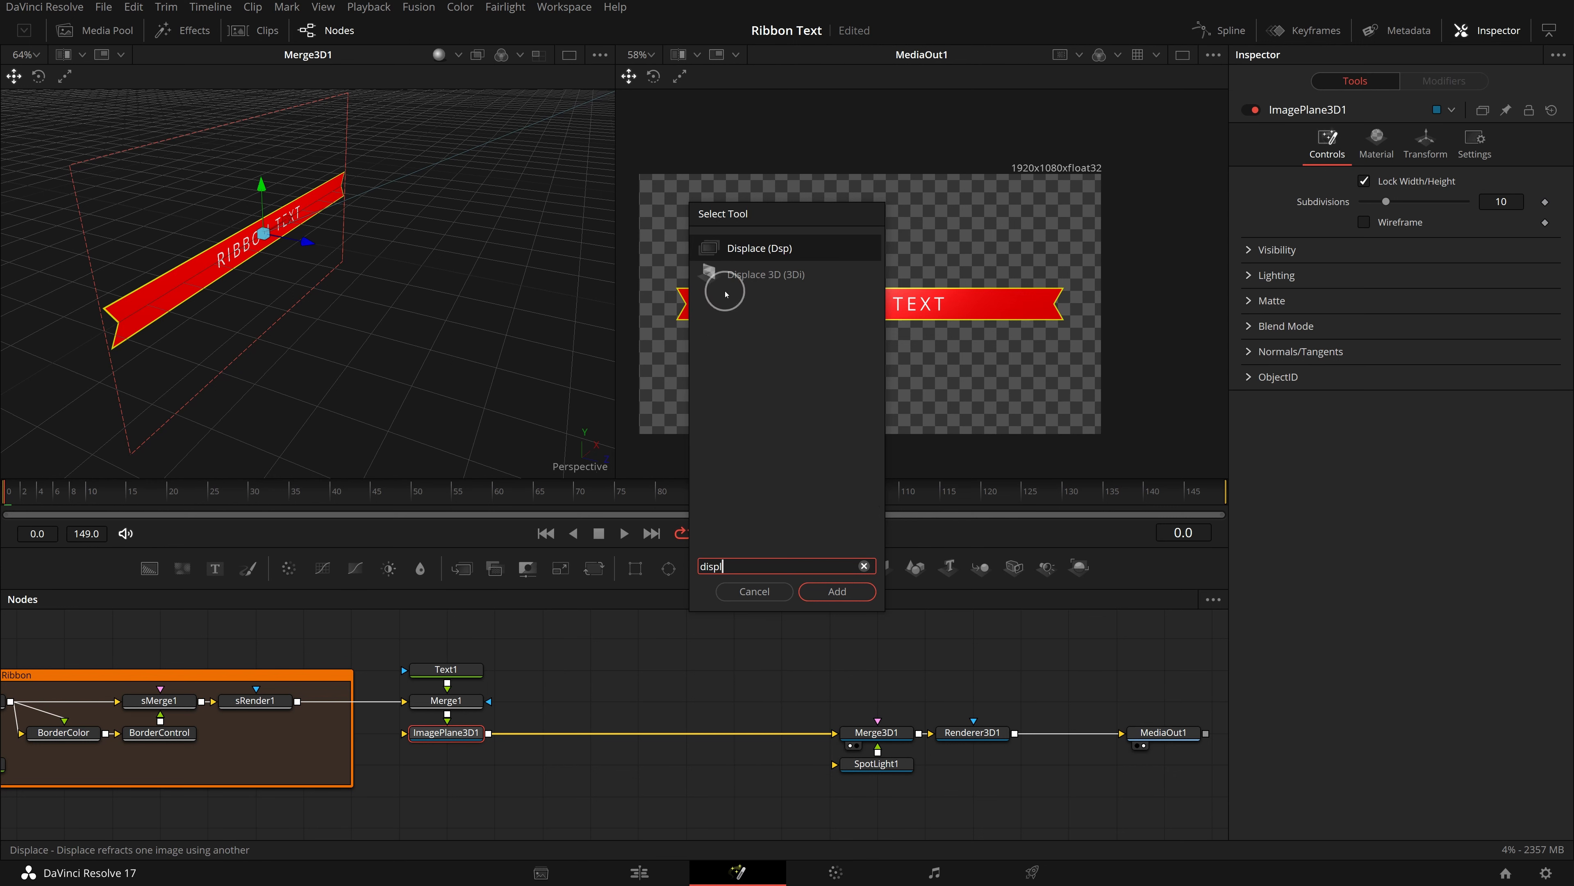
left_click(775, 276)
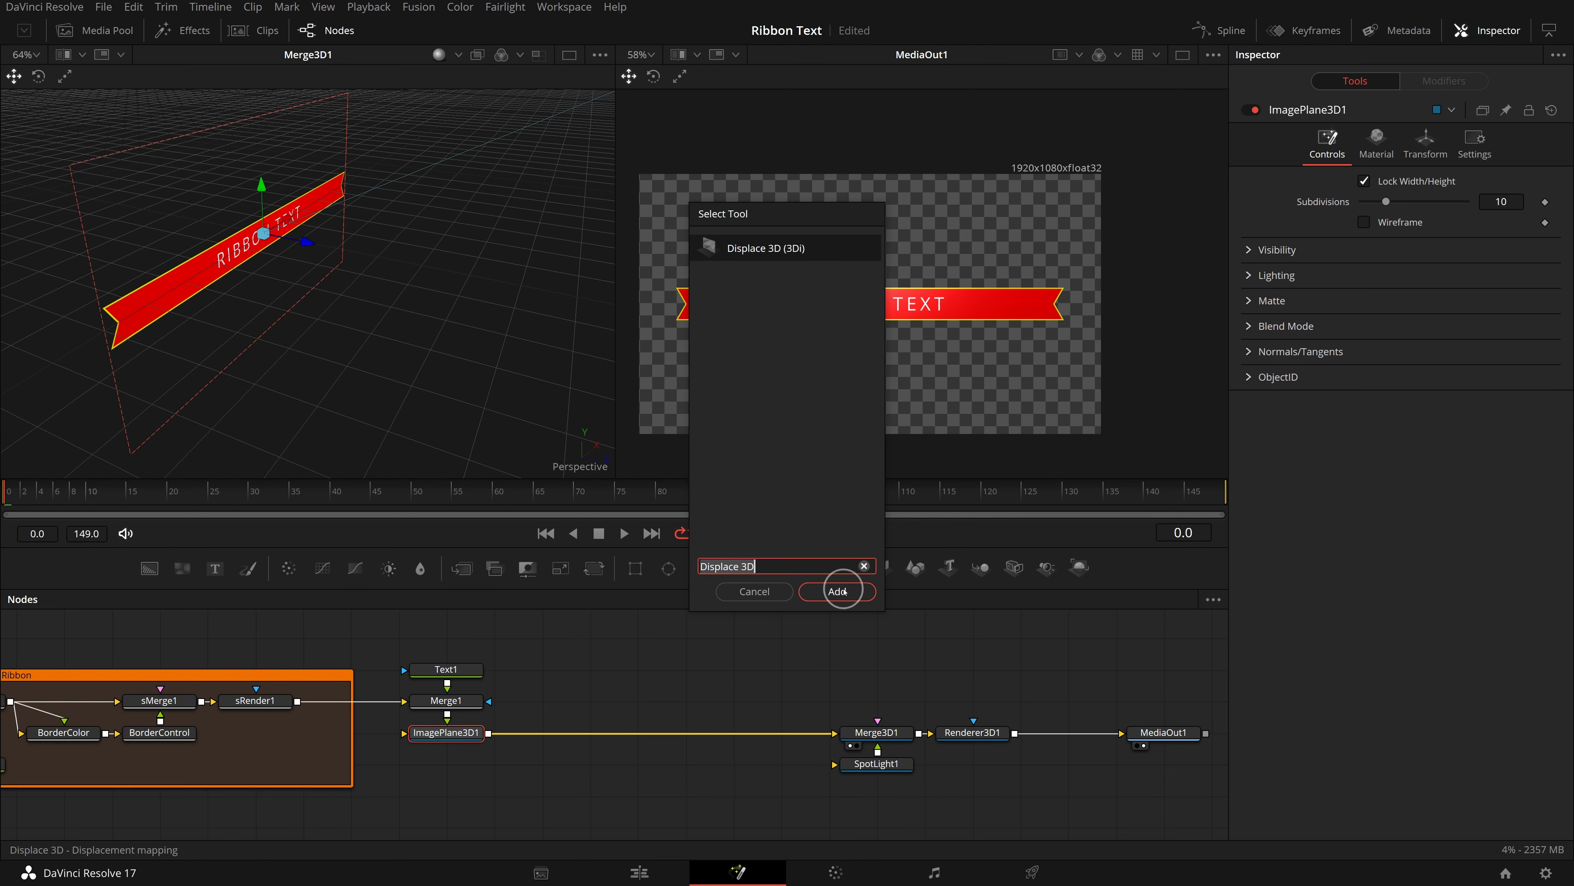
left_click(841, 591)
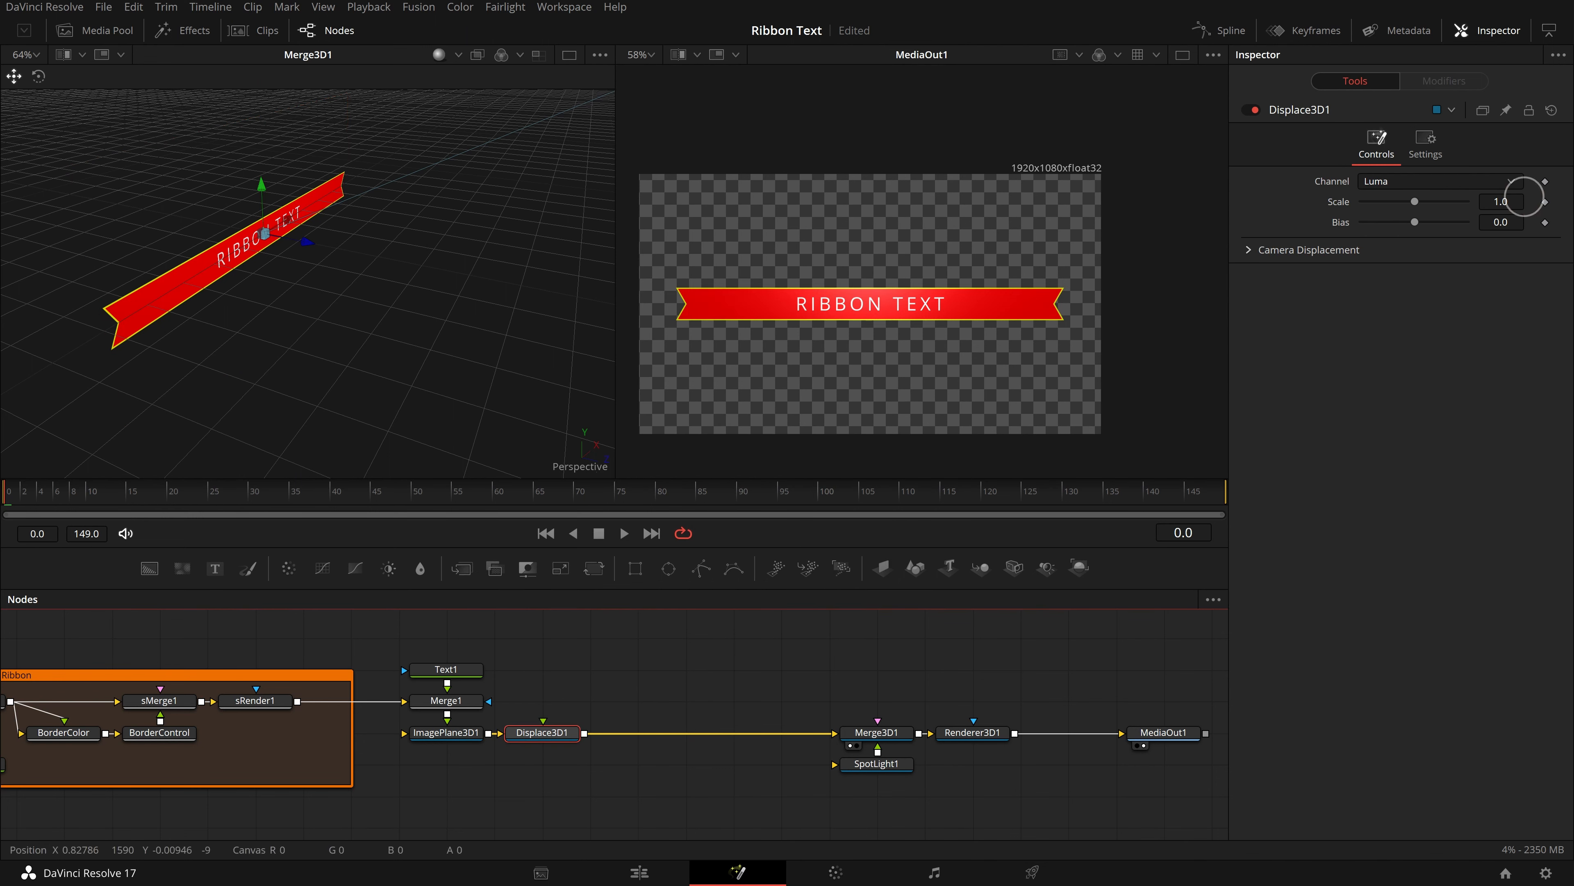
Set Displace3D1's displacement channel to RGB
left_click(1441, 184)
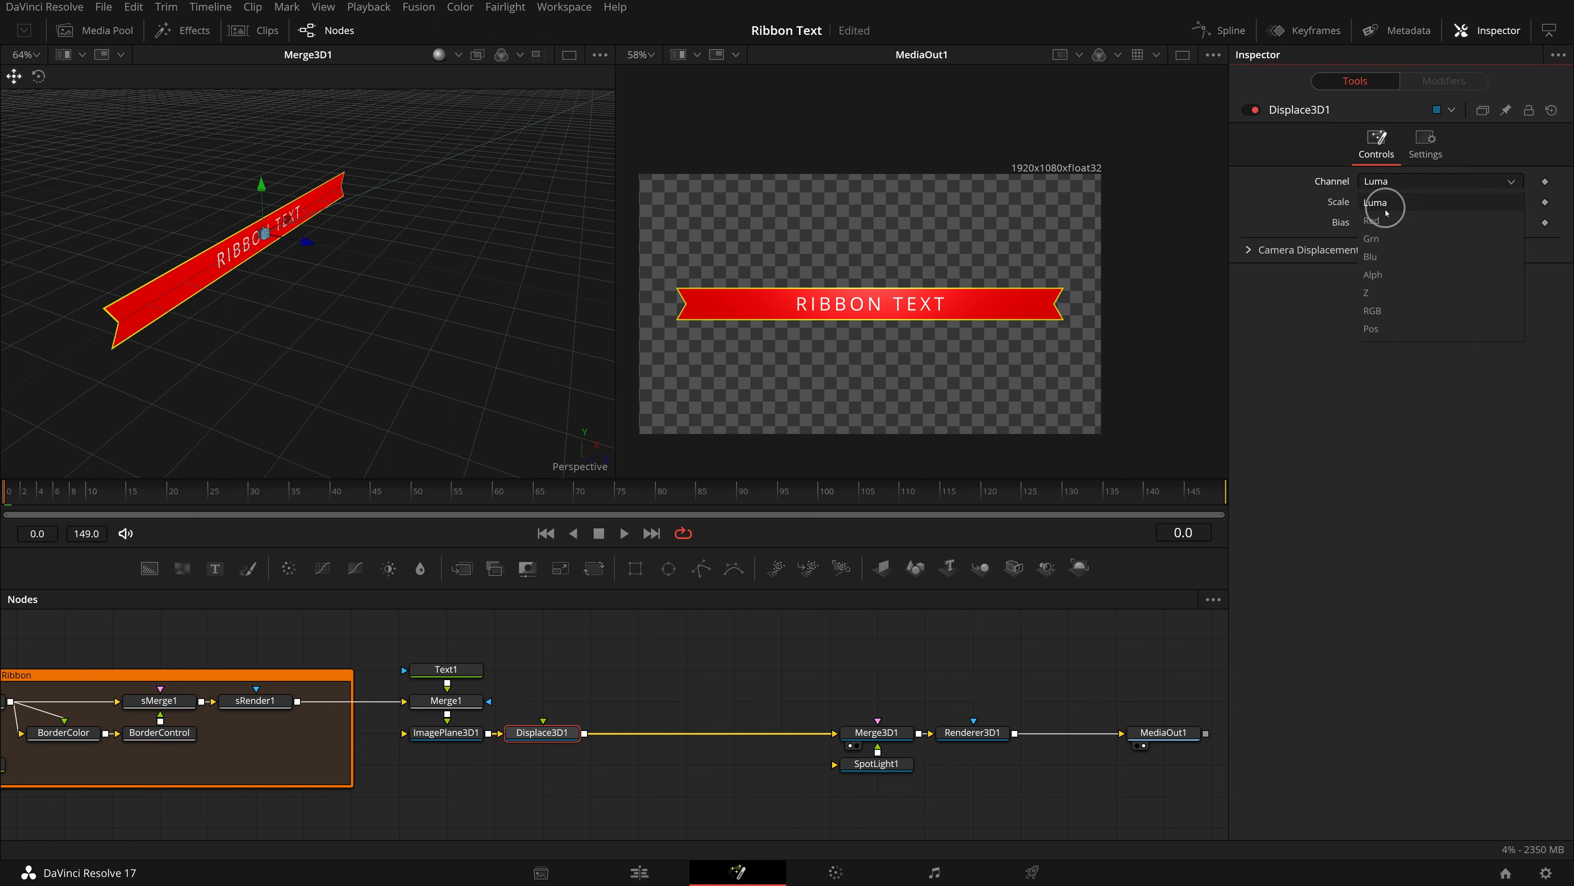
left_click(1381, 311)
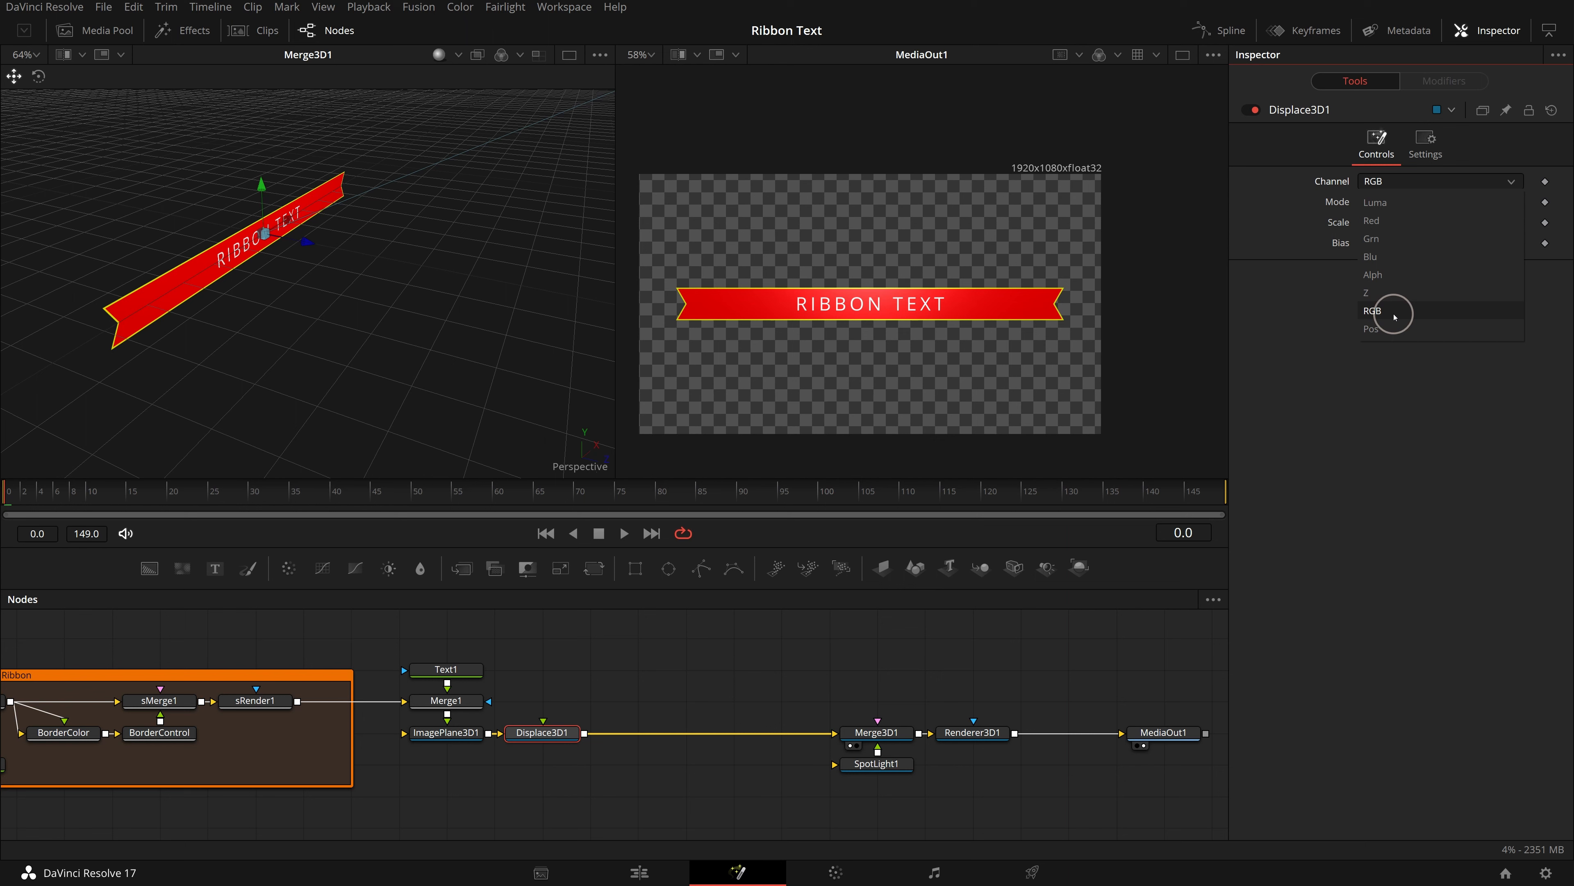
left_click(1394, 317)
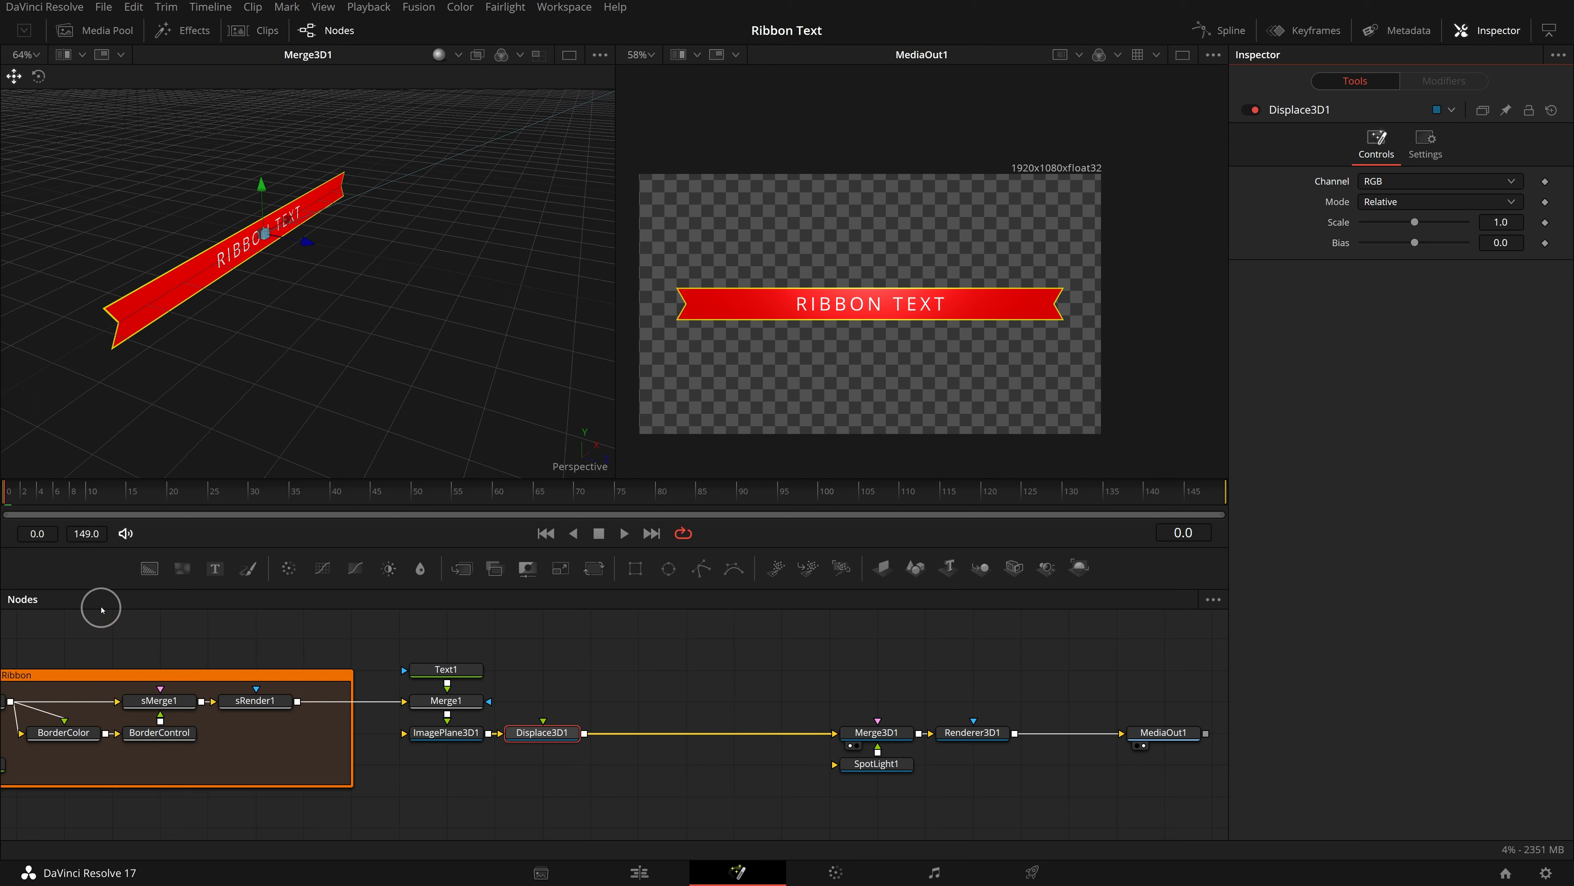
Add a Background node feeding Displace3D1's displacement input and set its type to Gradient
left_click_drag(145, 572, 545, 741)
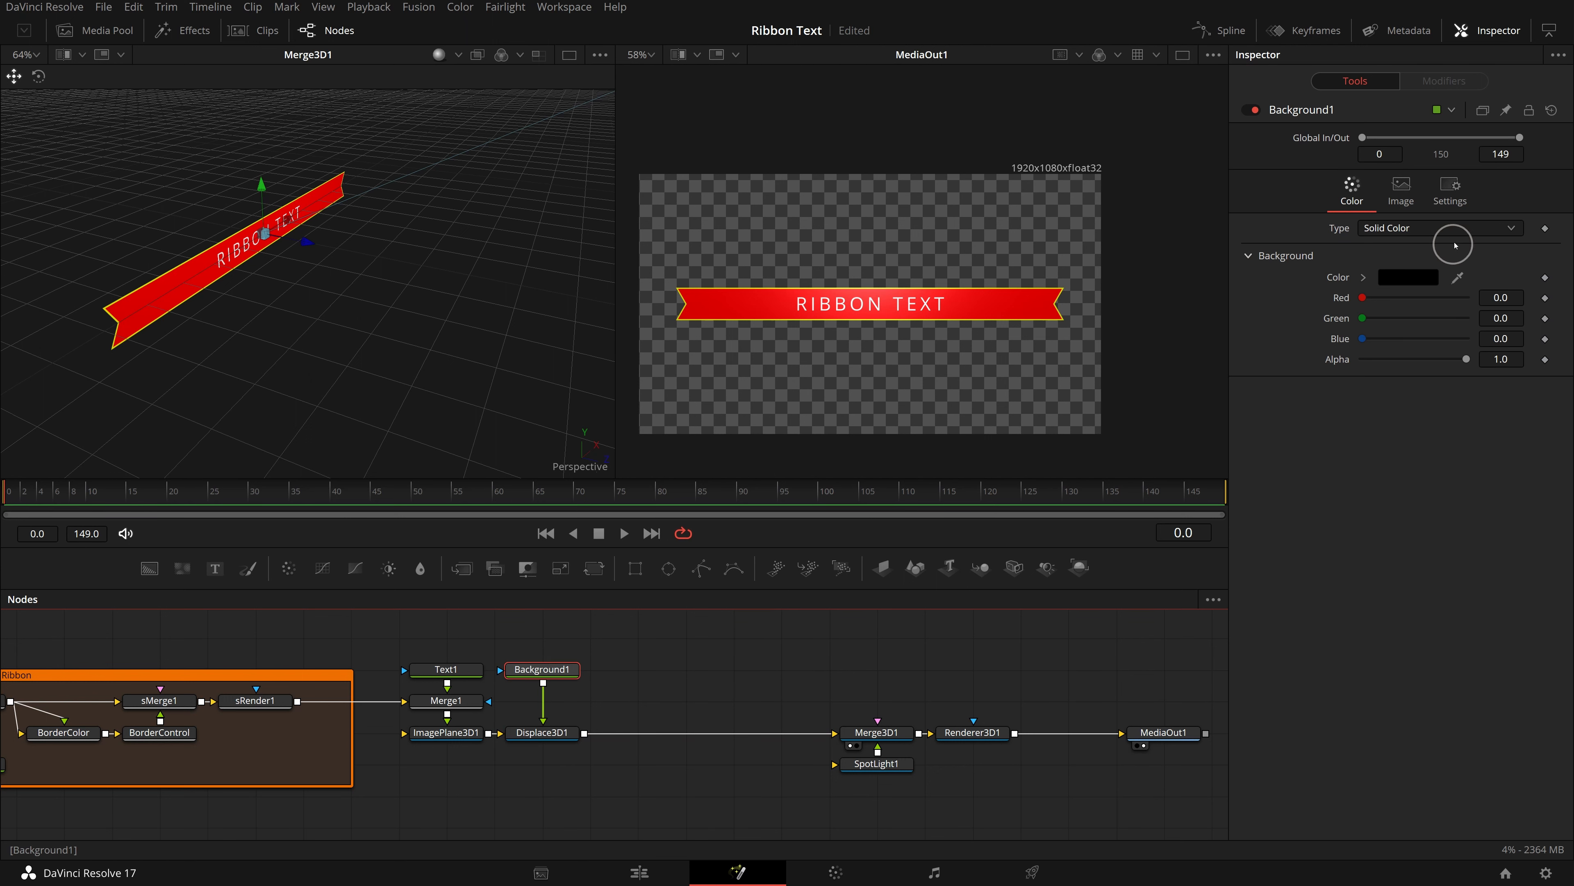
left_click(1467, 231)
left_click(1388, 321)
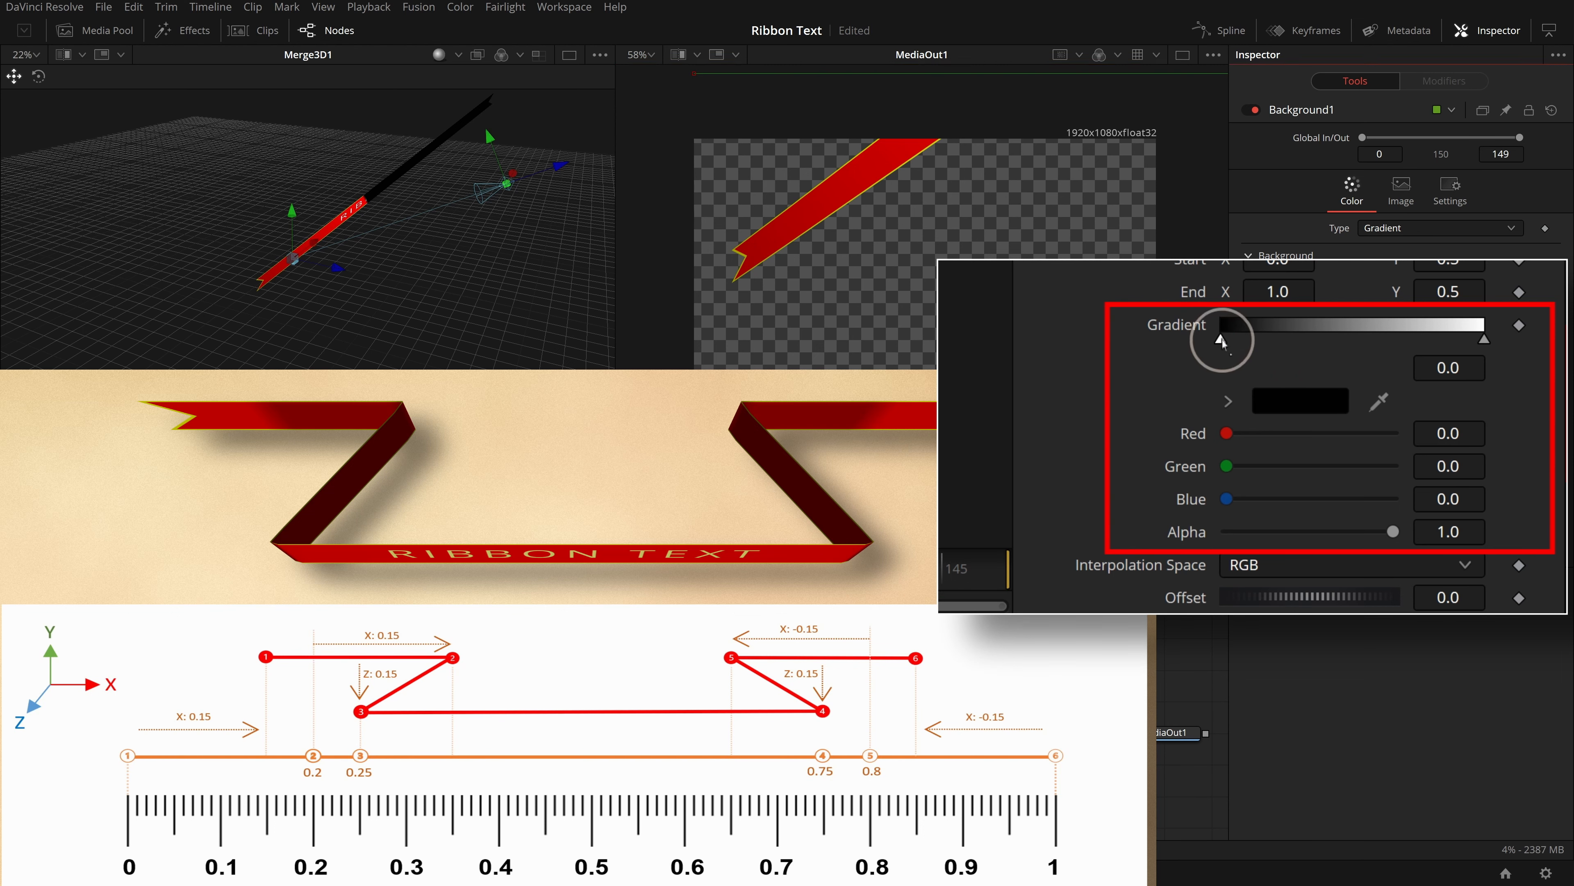
Set the red value of Background1's gradient stop at position 0.0 to 0.15
left_click(1447, 433)
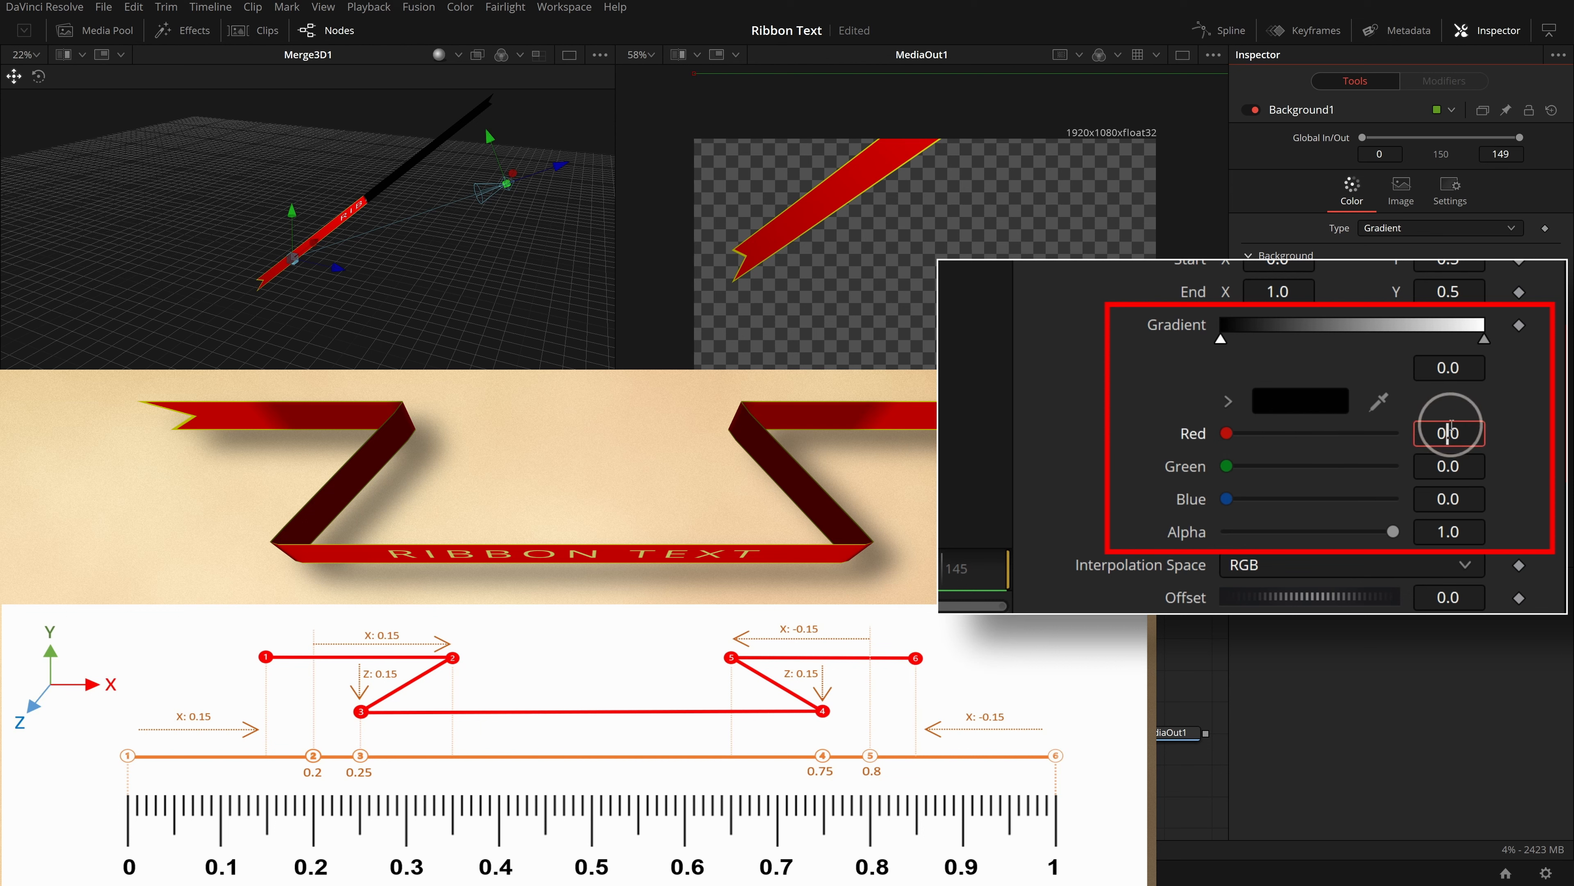
type(".15")
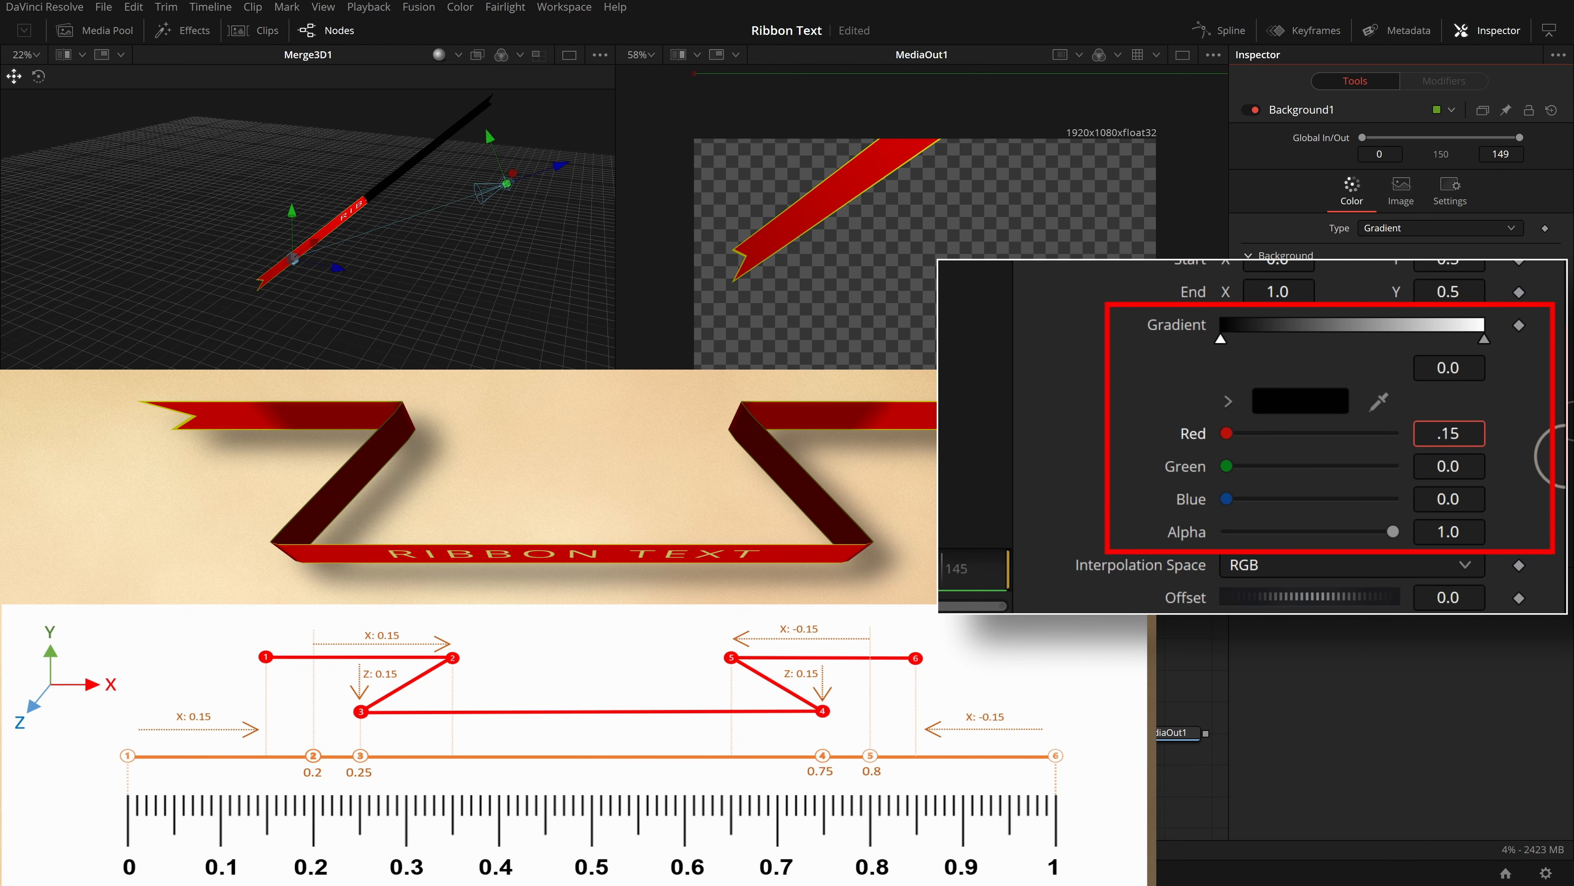
key("Tab")
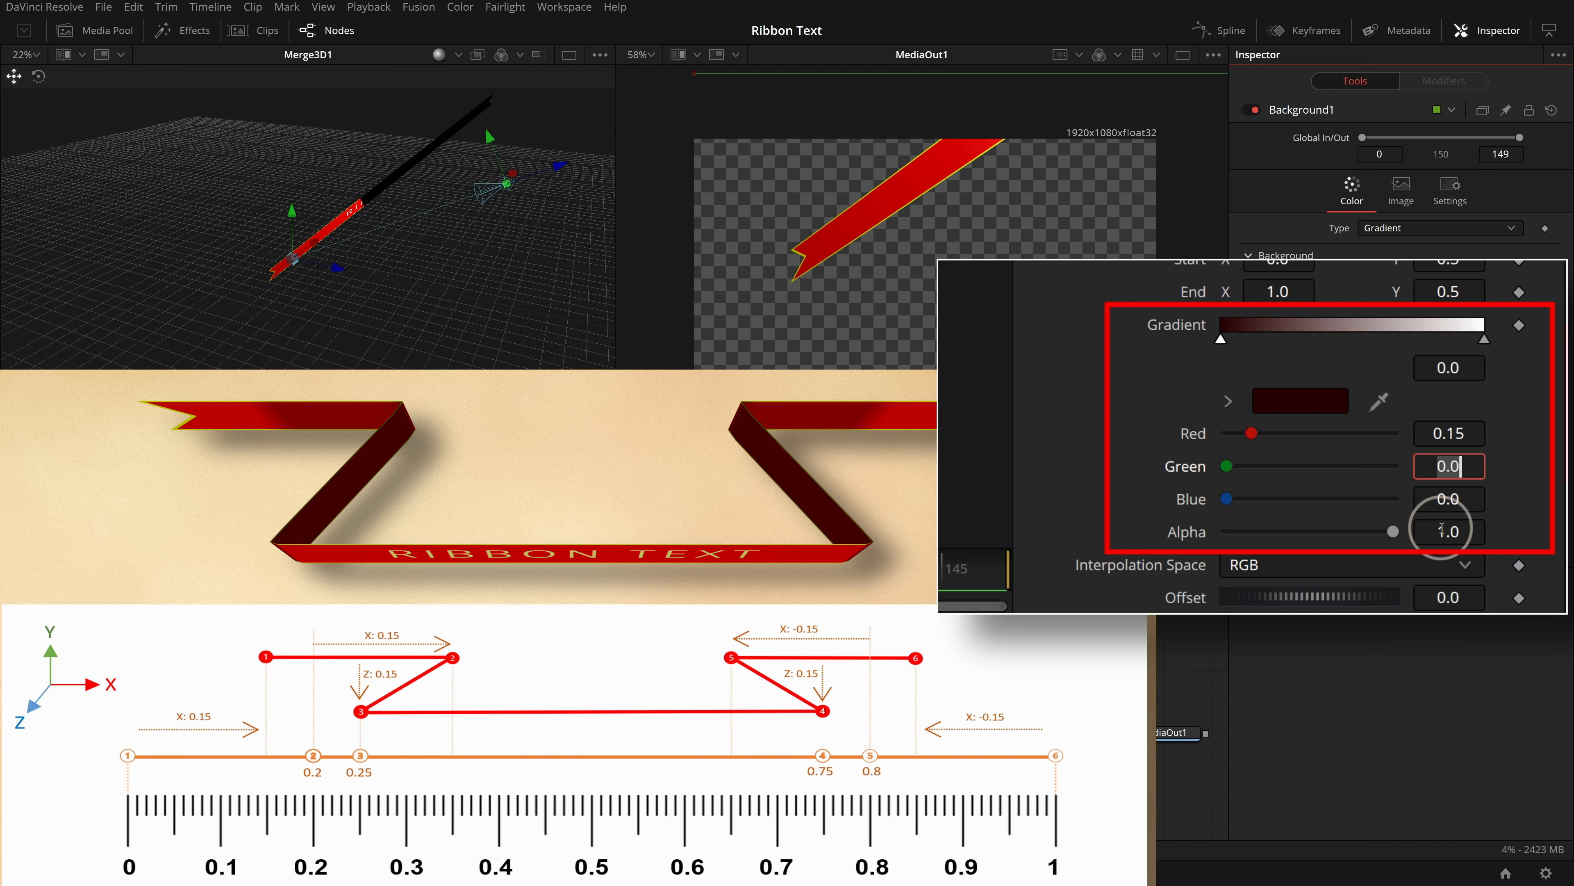
Add a gradient stop at position 0.2 with red 0.15, green 0 and blue 0
left_click(1257, 332)
left_click(1448, 367)
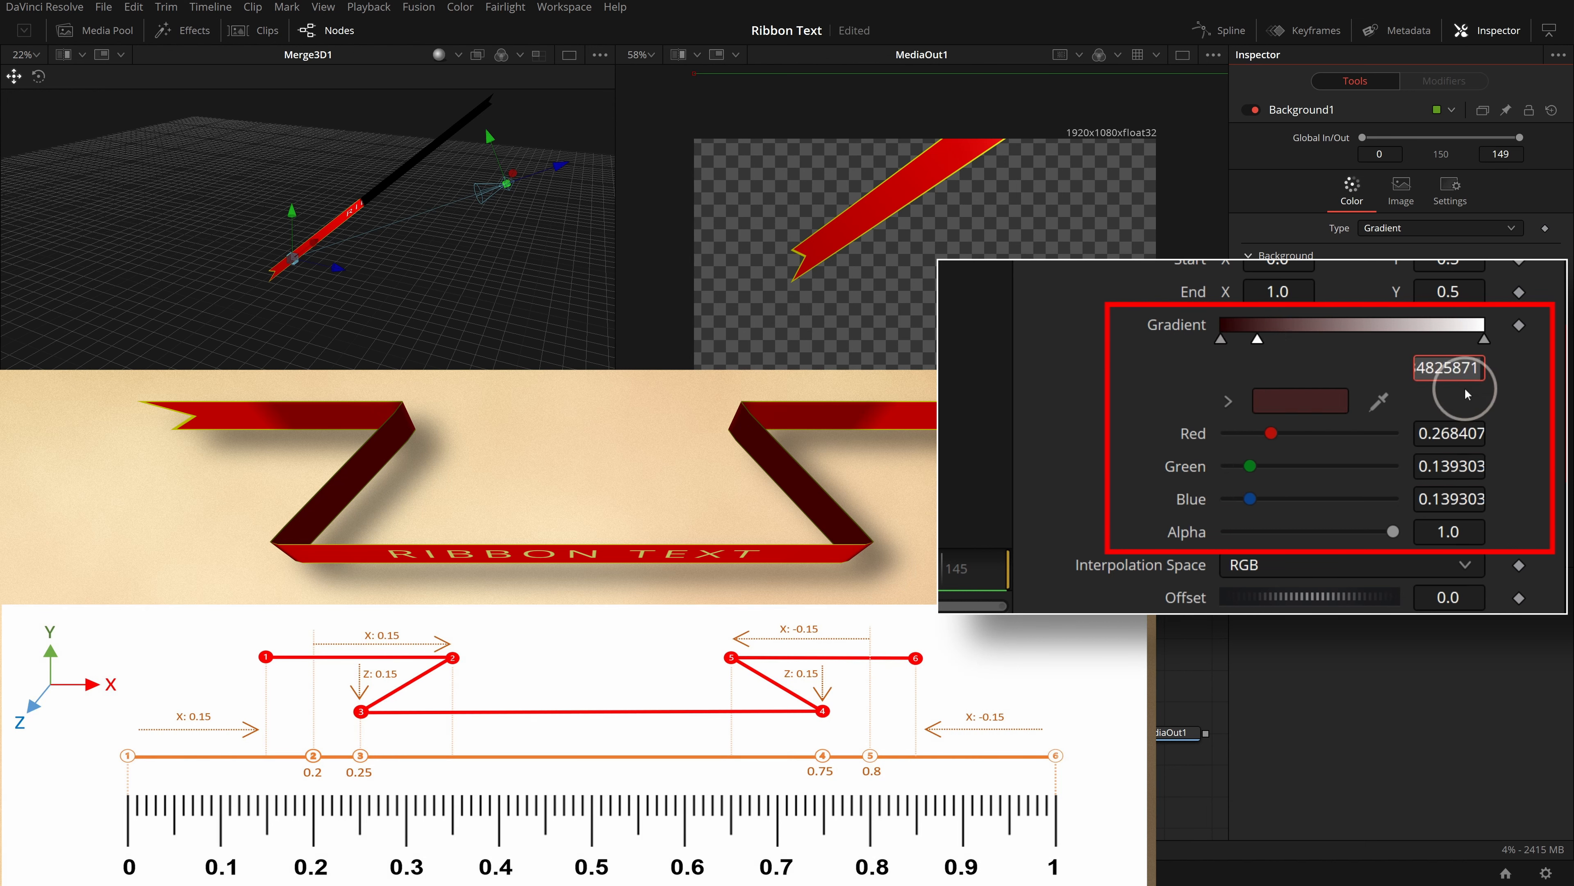
type(".2")
key("Tab")
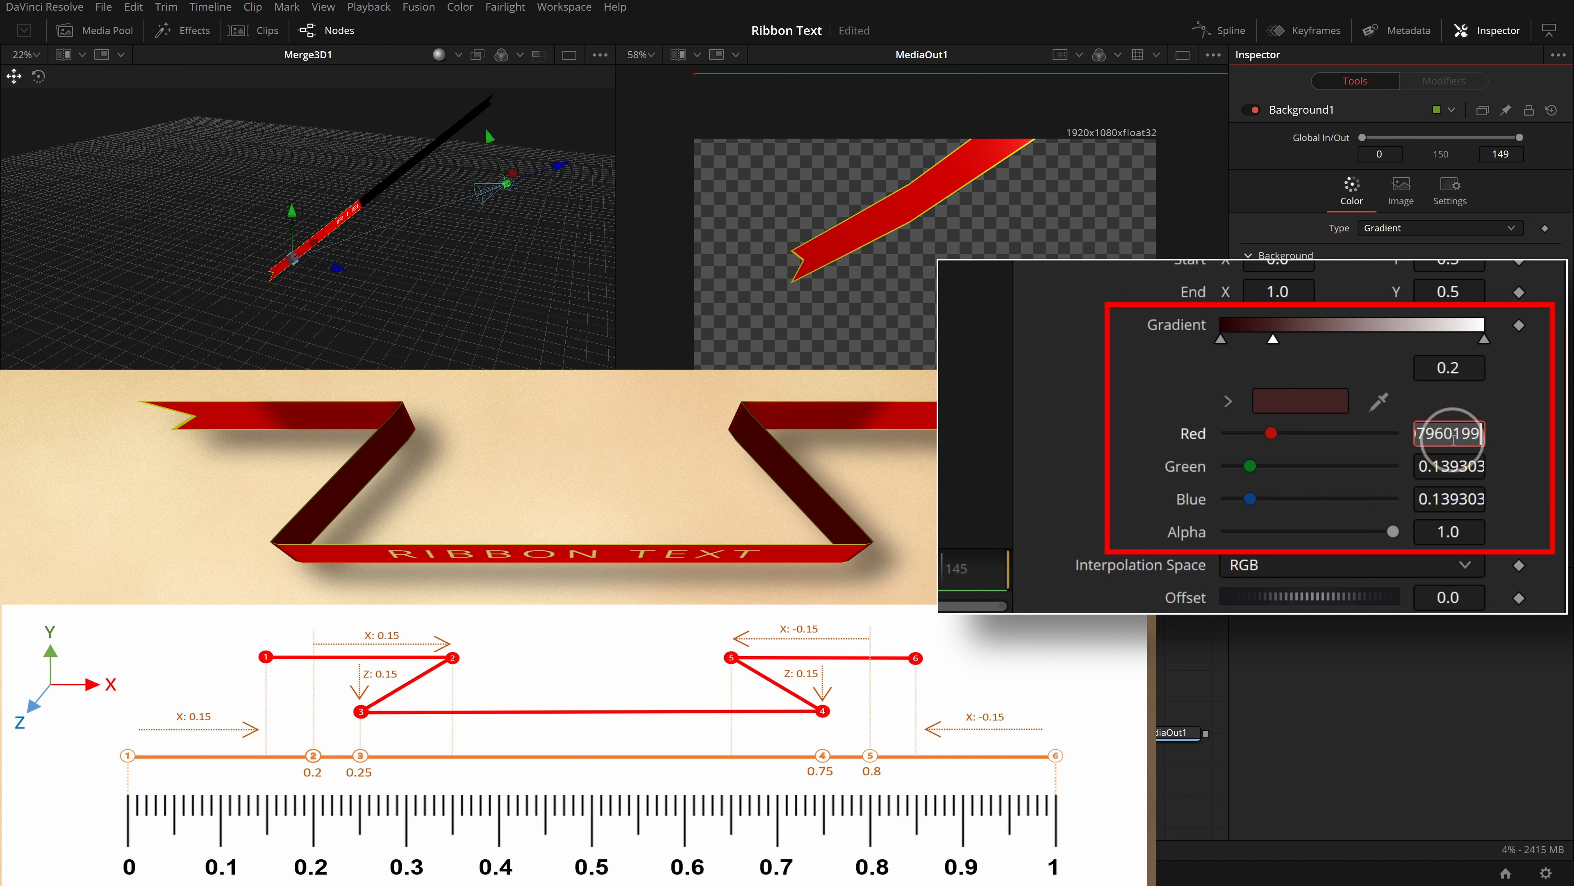
type(".15")
key("Tab")
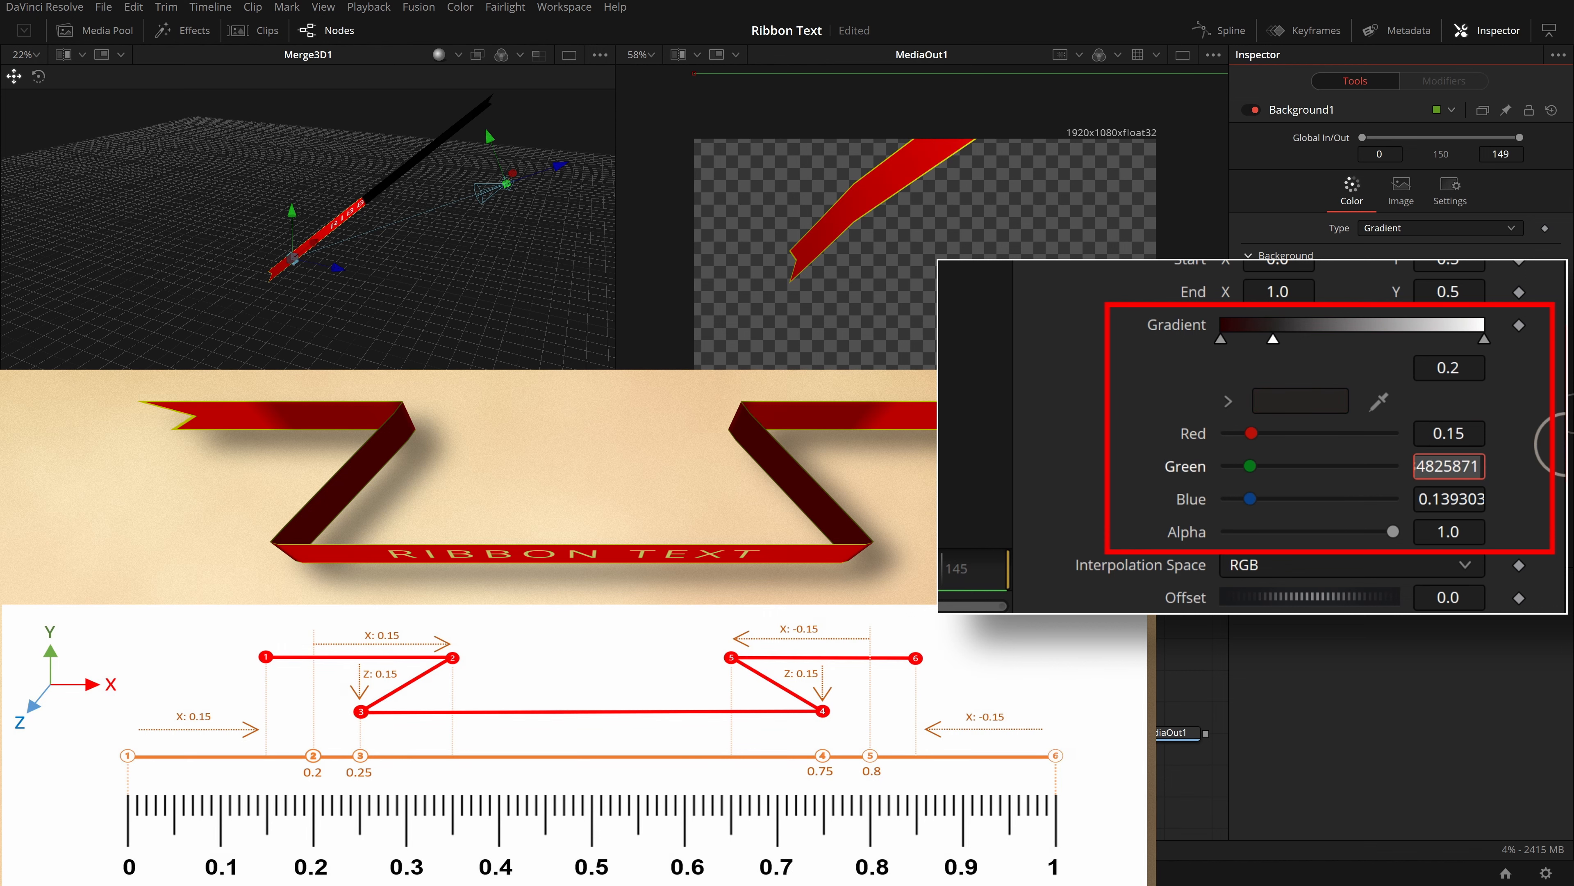
type("0")
key("Tab")
type("0")
key("Tab")
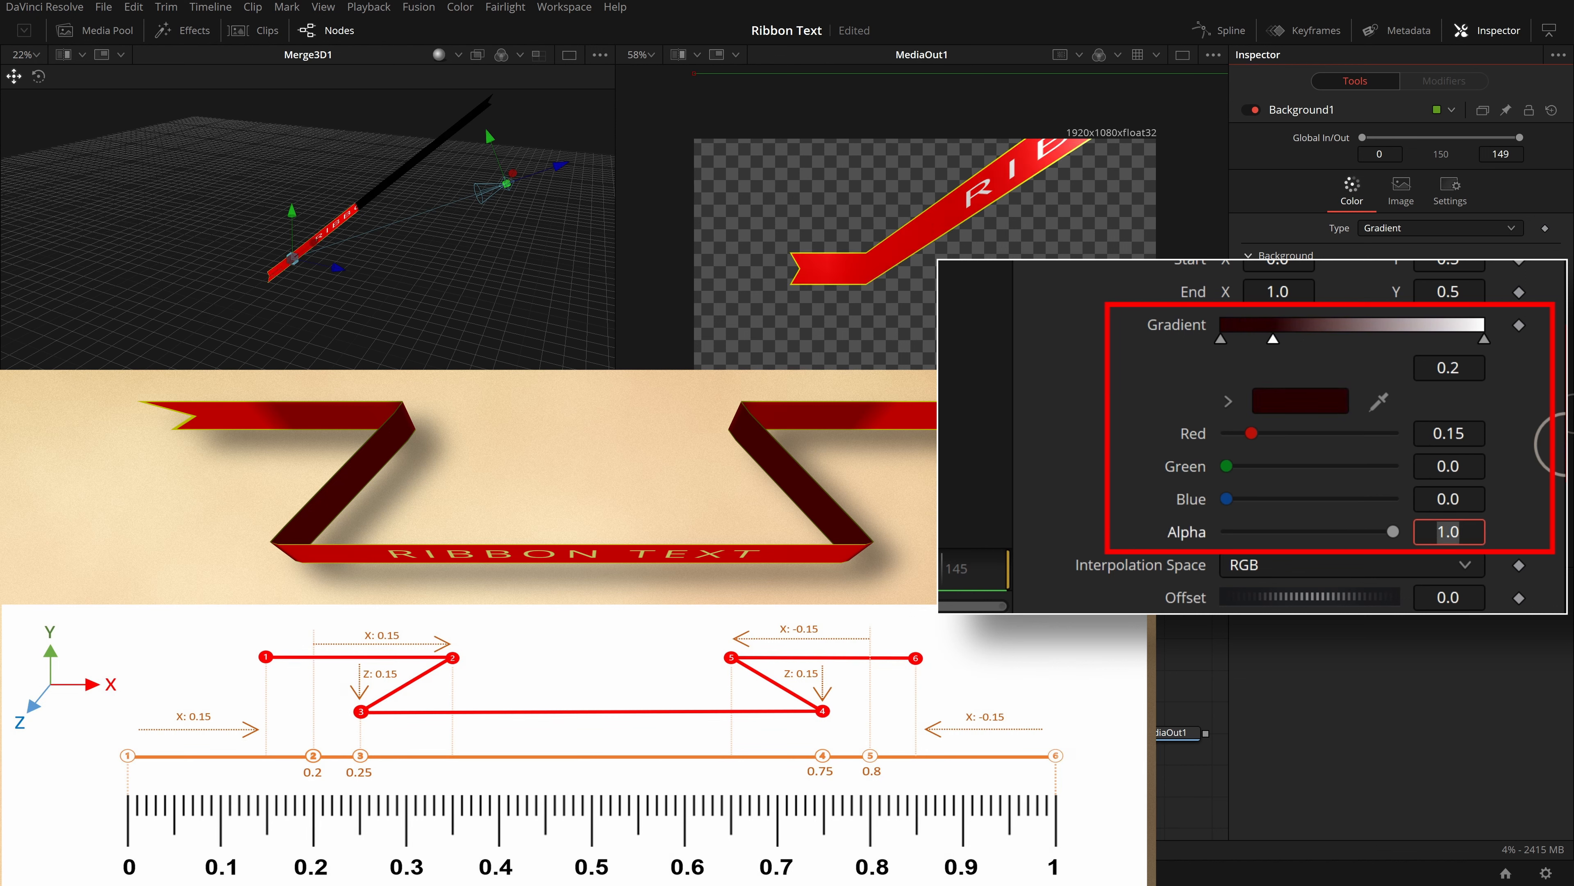
Add a gradient stop at position 0.25 with red 0, green 0 and blue 0.15
left_click(1291, 338)
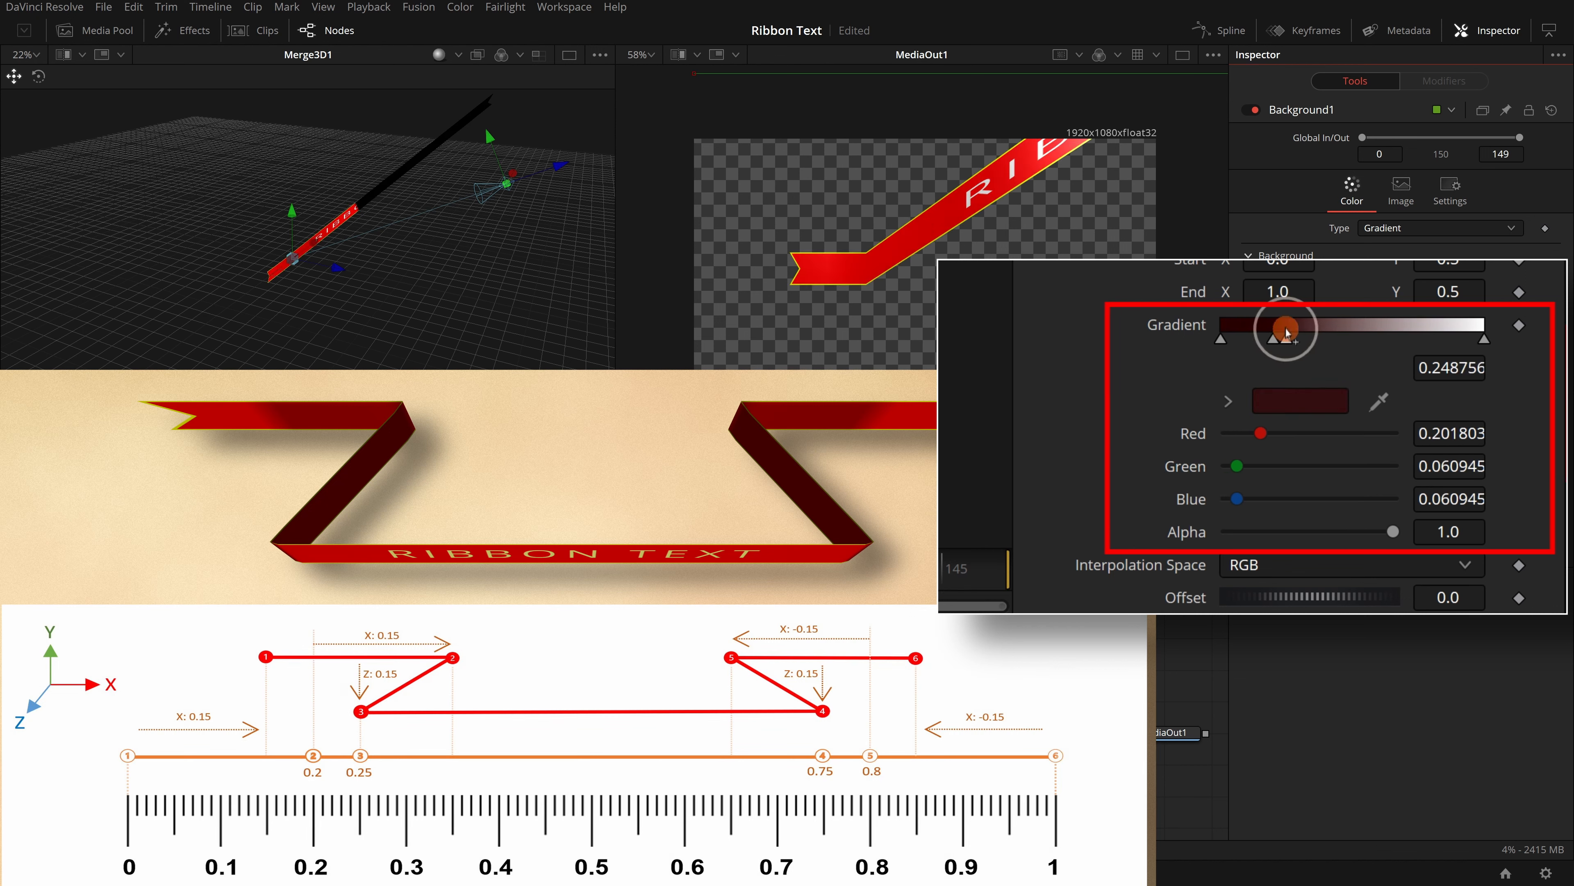
left_click(1453, 368)
type(".25")
key("Tab")
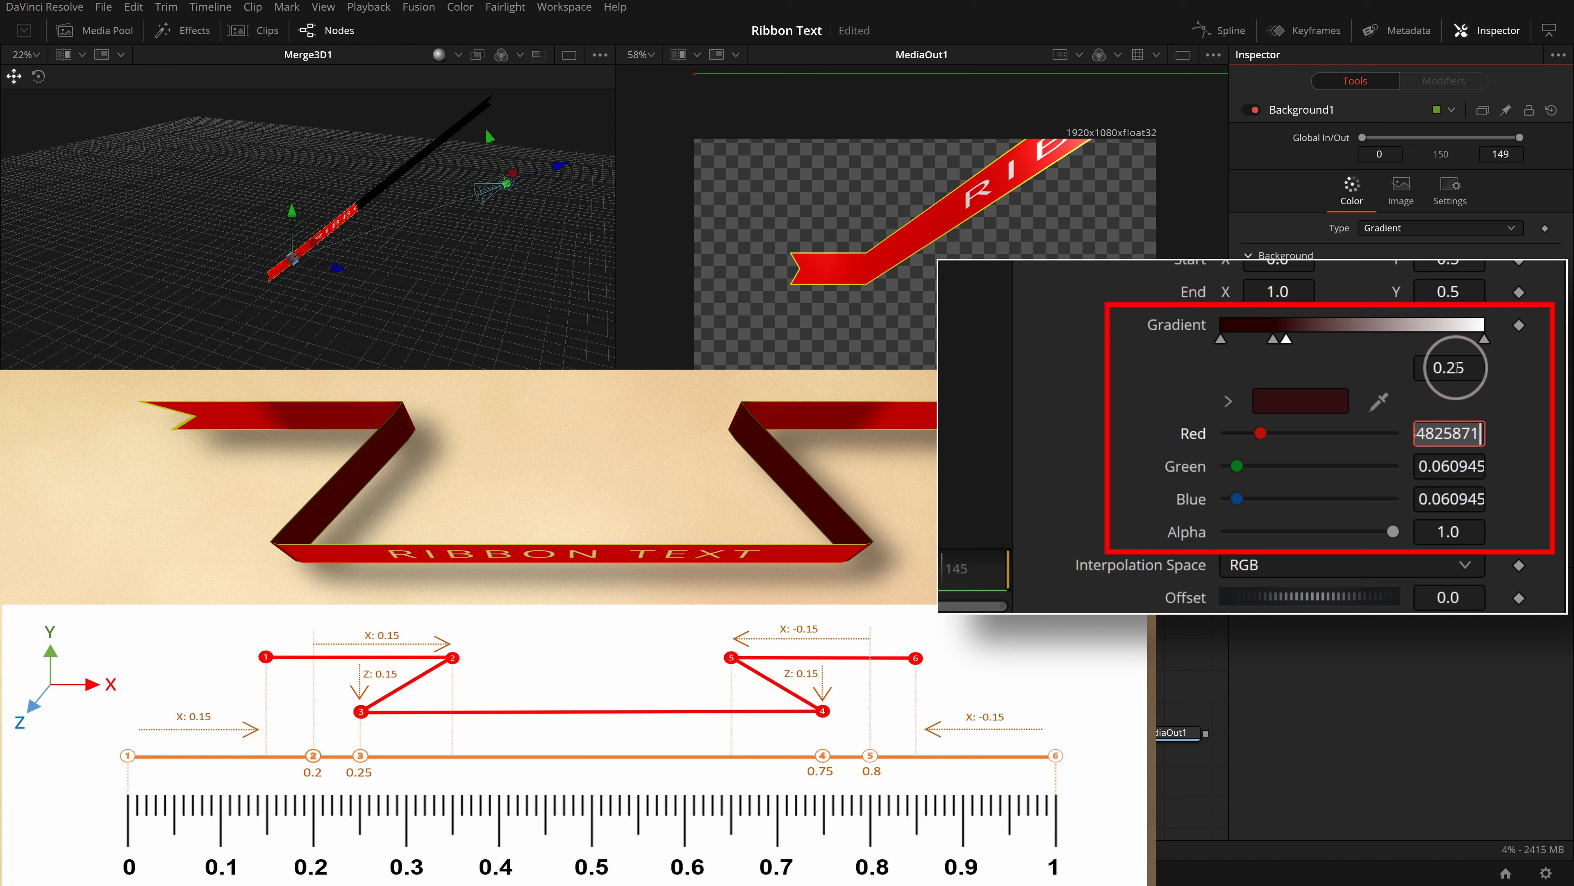
type("0")
key("Tab")
type("0")
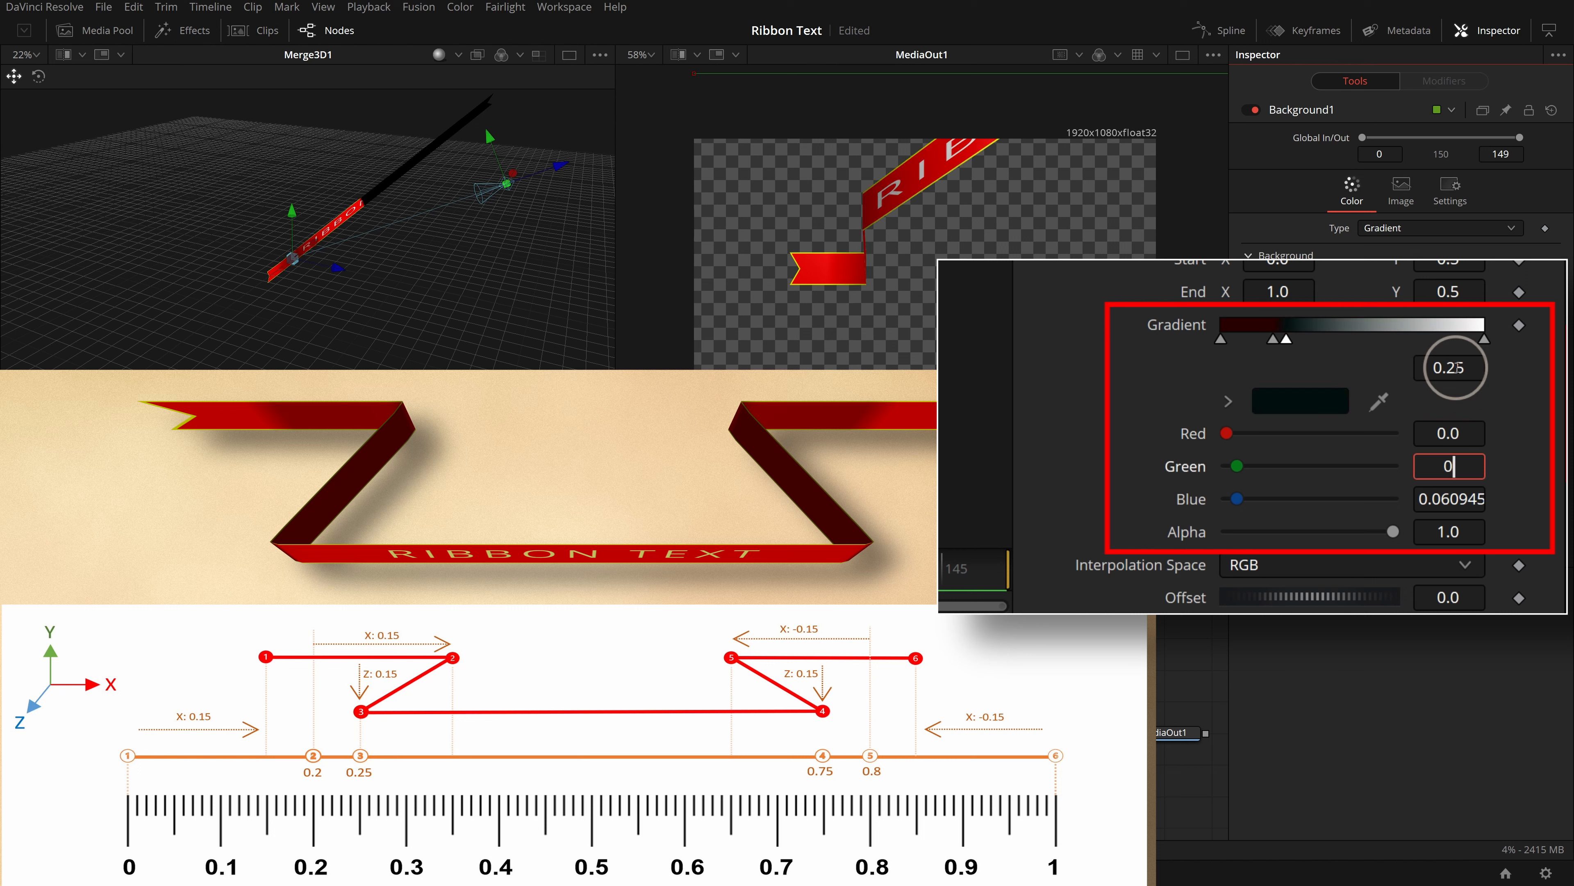
key("Tab")
type(".")
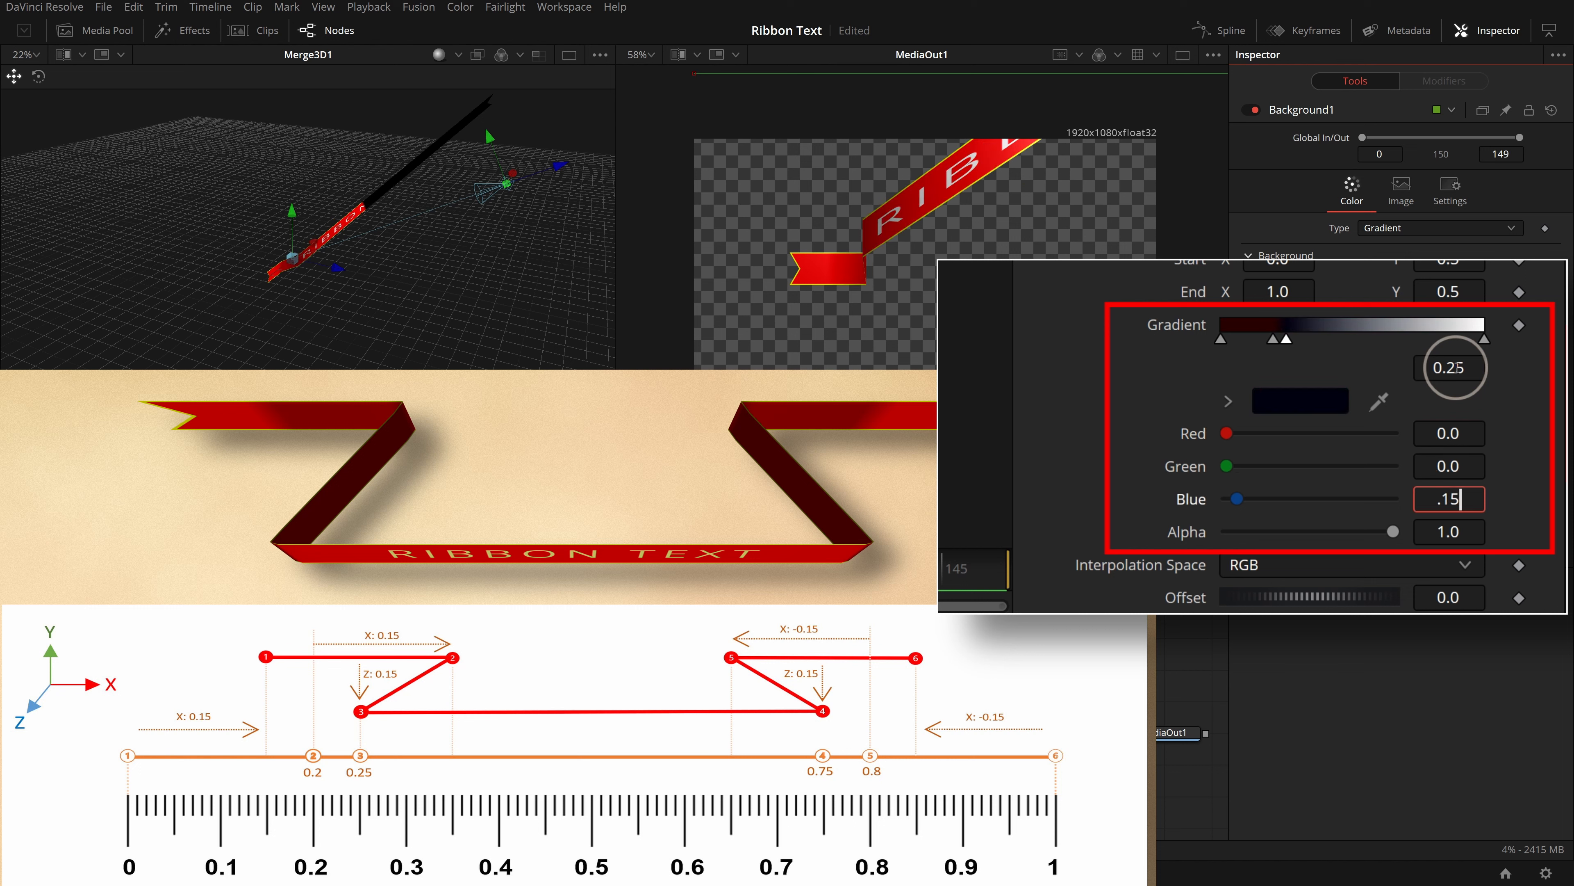
key("Tab")
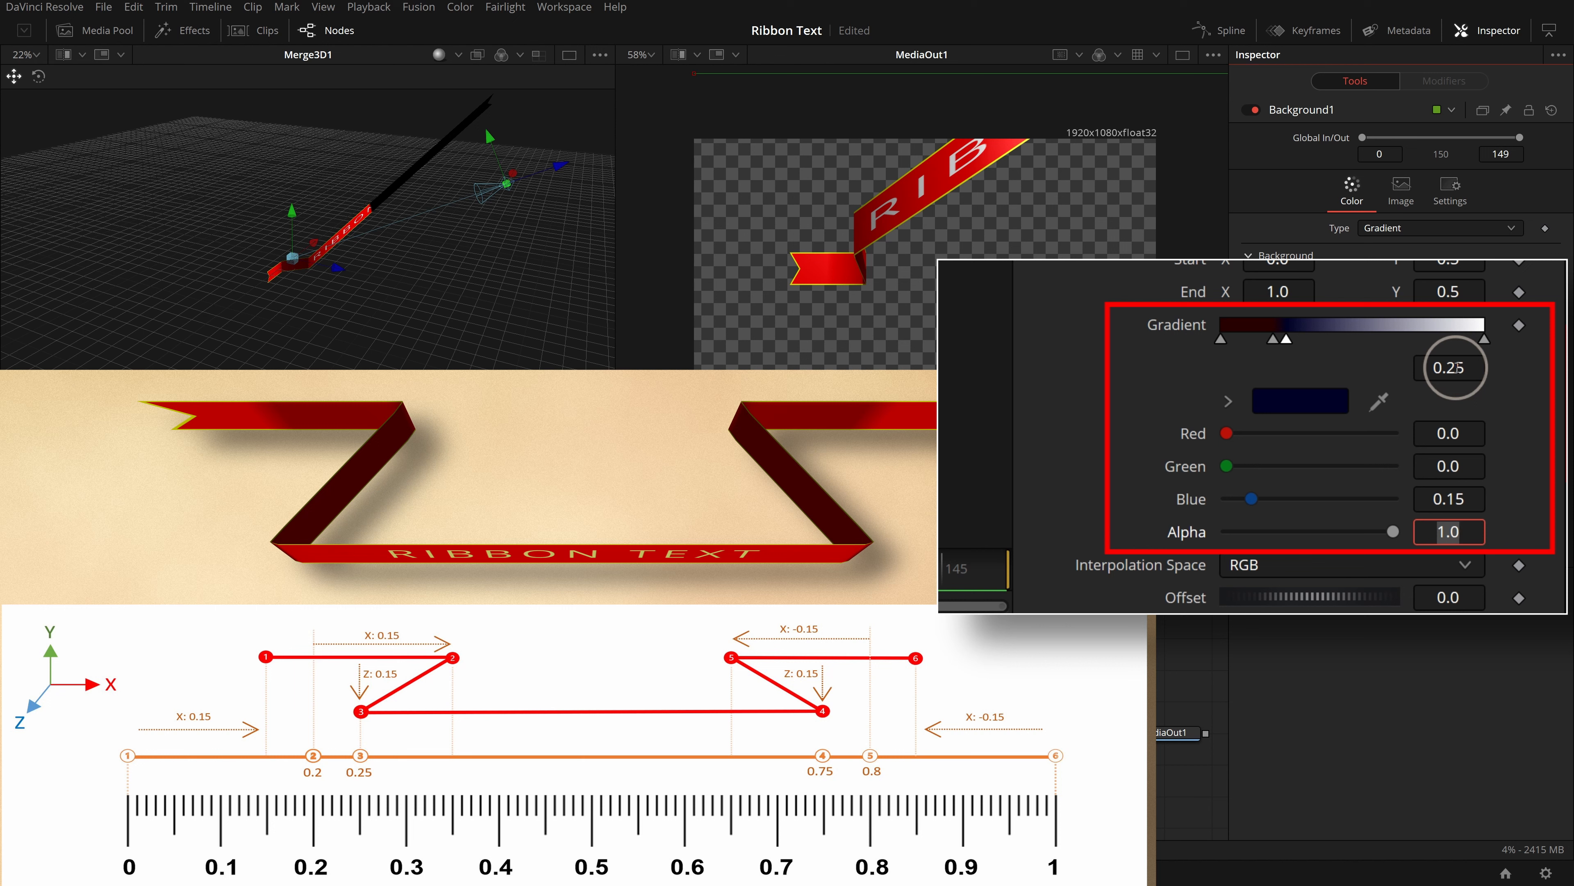
Add a gradient stop at position 0.75 with red 0, green 0 and blue 0.15
left_click(1387, 335)
left_click(1464, 368)
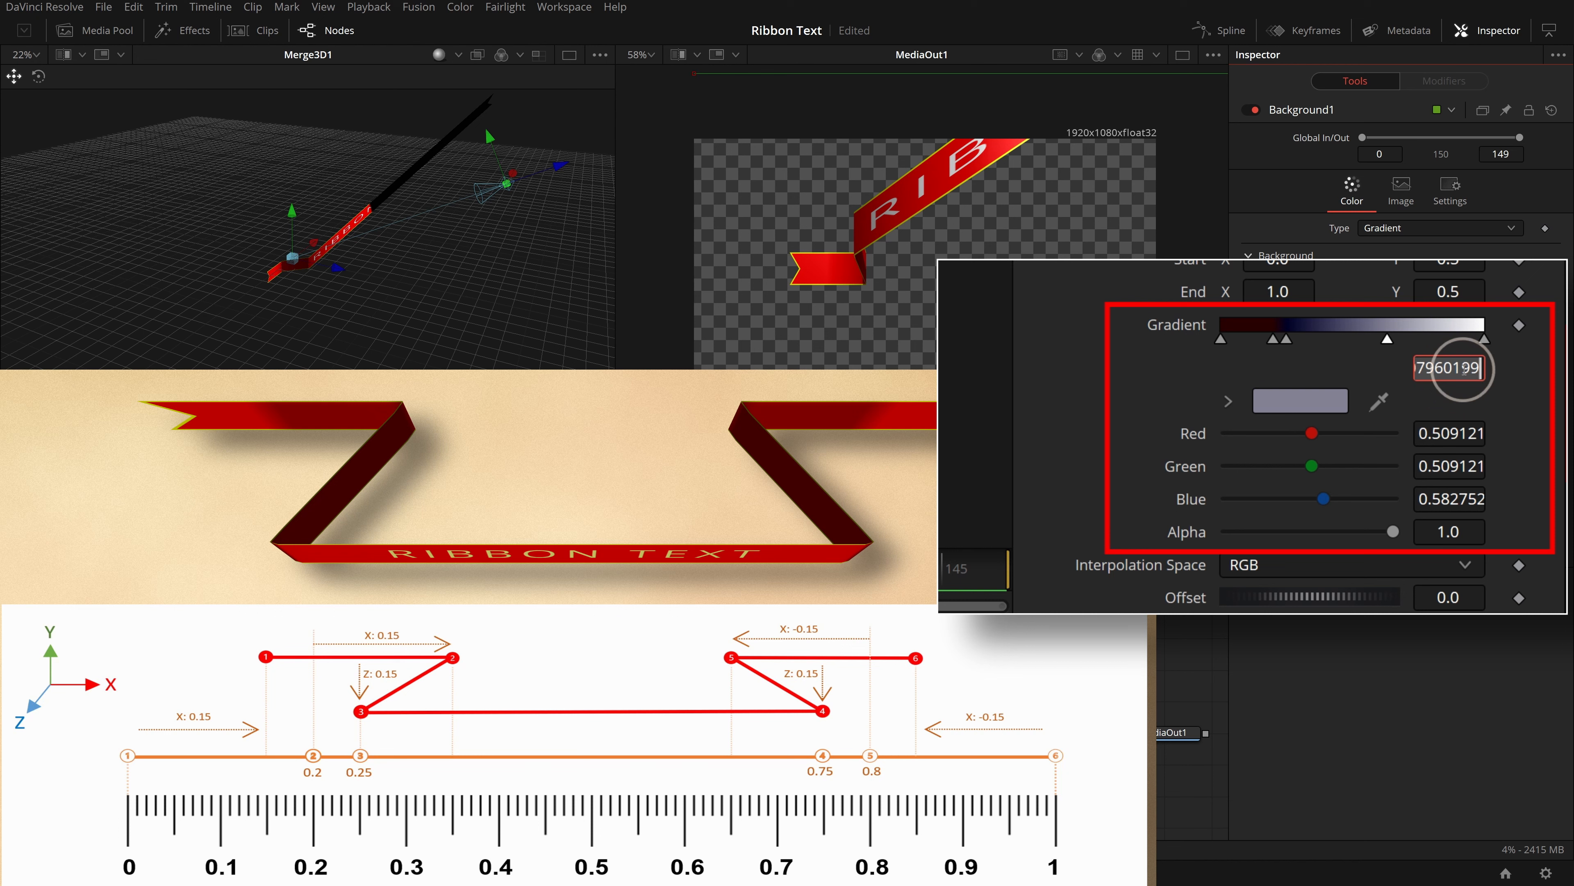
key("ctrl+a")
key("BackSpace")
type(".75")
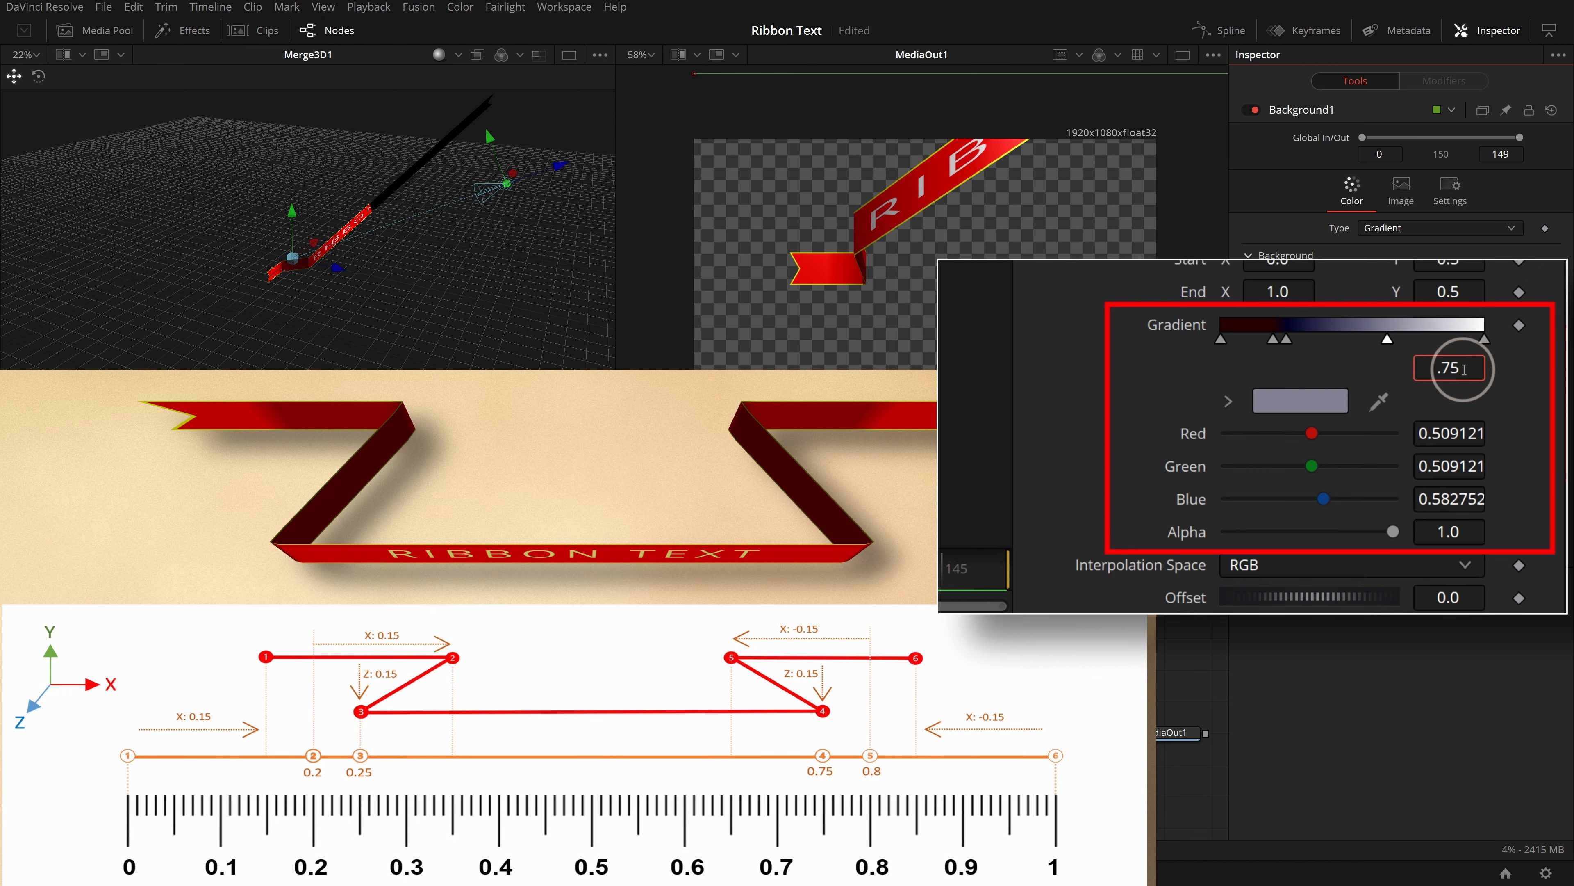
key("Tab")
type("0")
key("Tab")
type("0")
key("Tab")
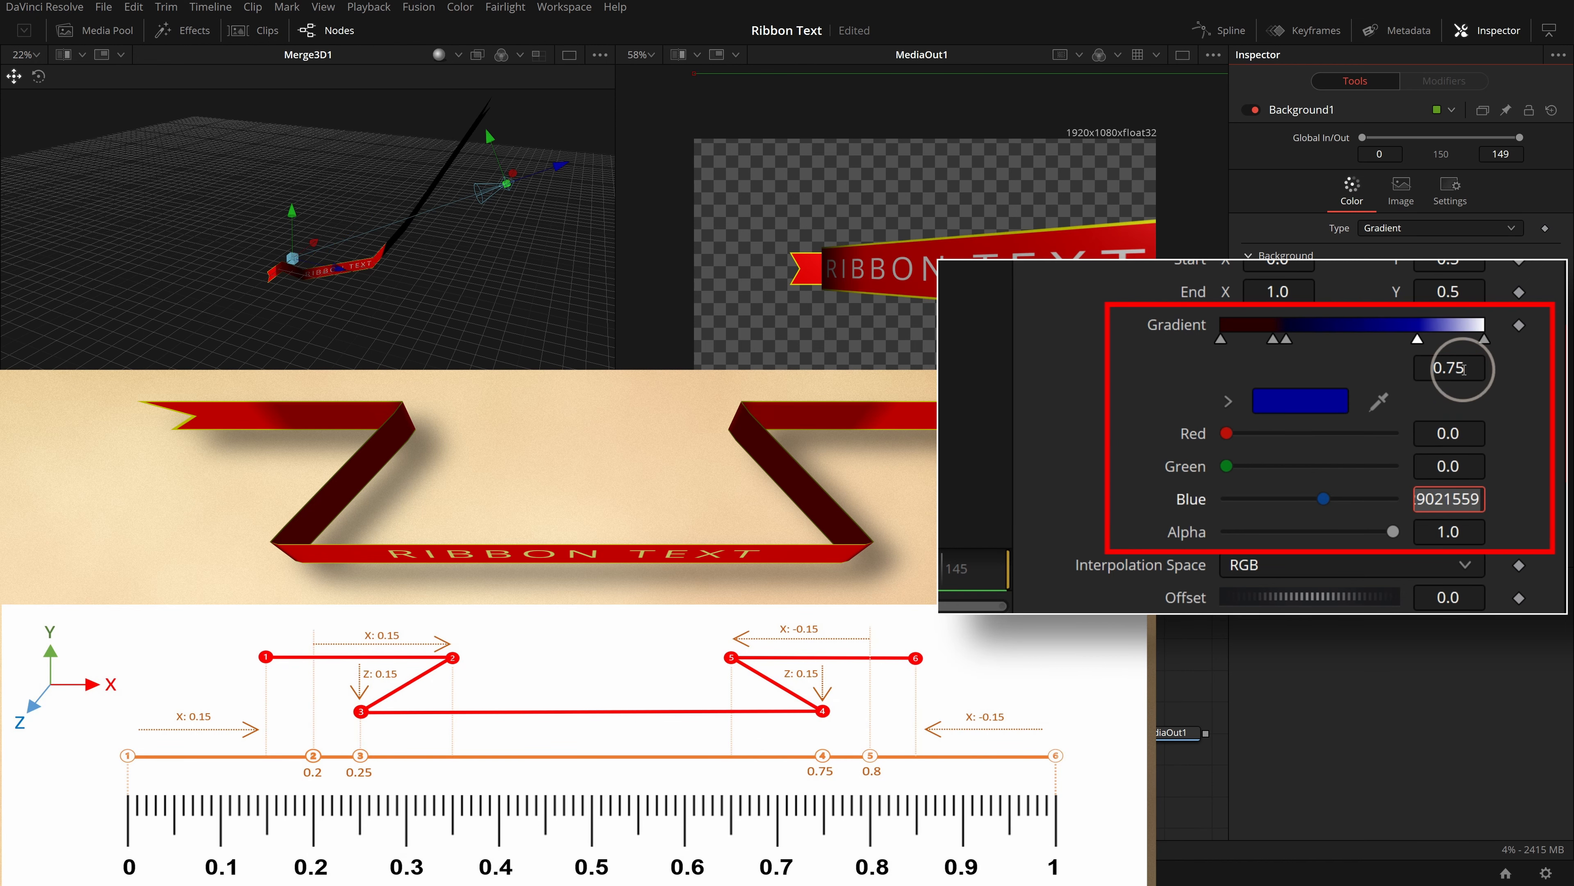
type(".15")
key("Tab")
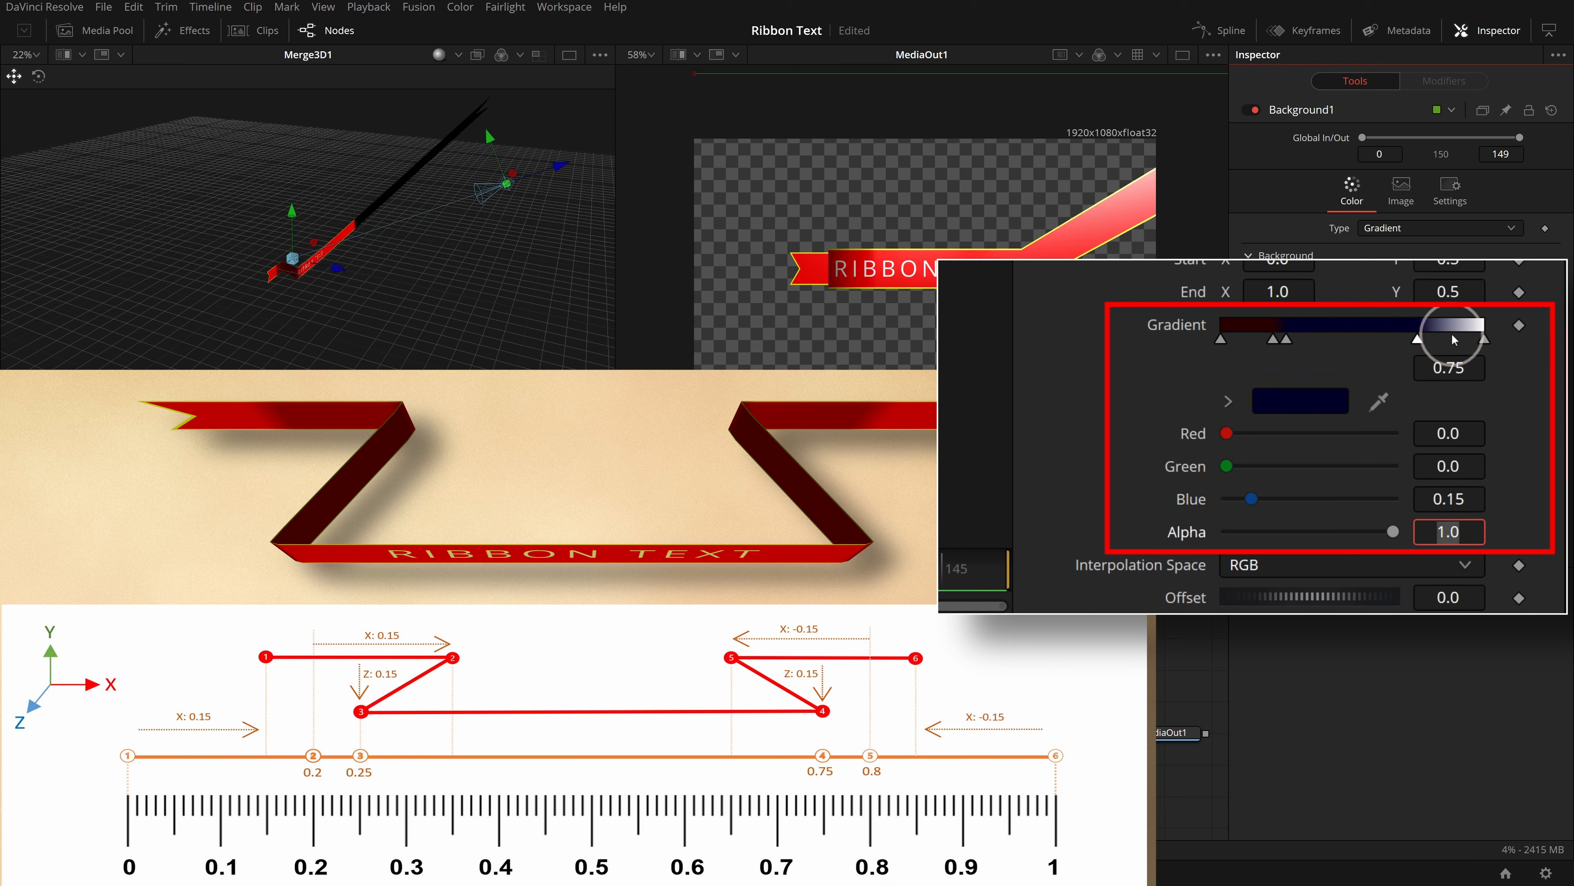
Add a gradient stop at position 0.8 with red -0.15, green 0 and blue 0
left_click(1436, 336)
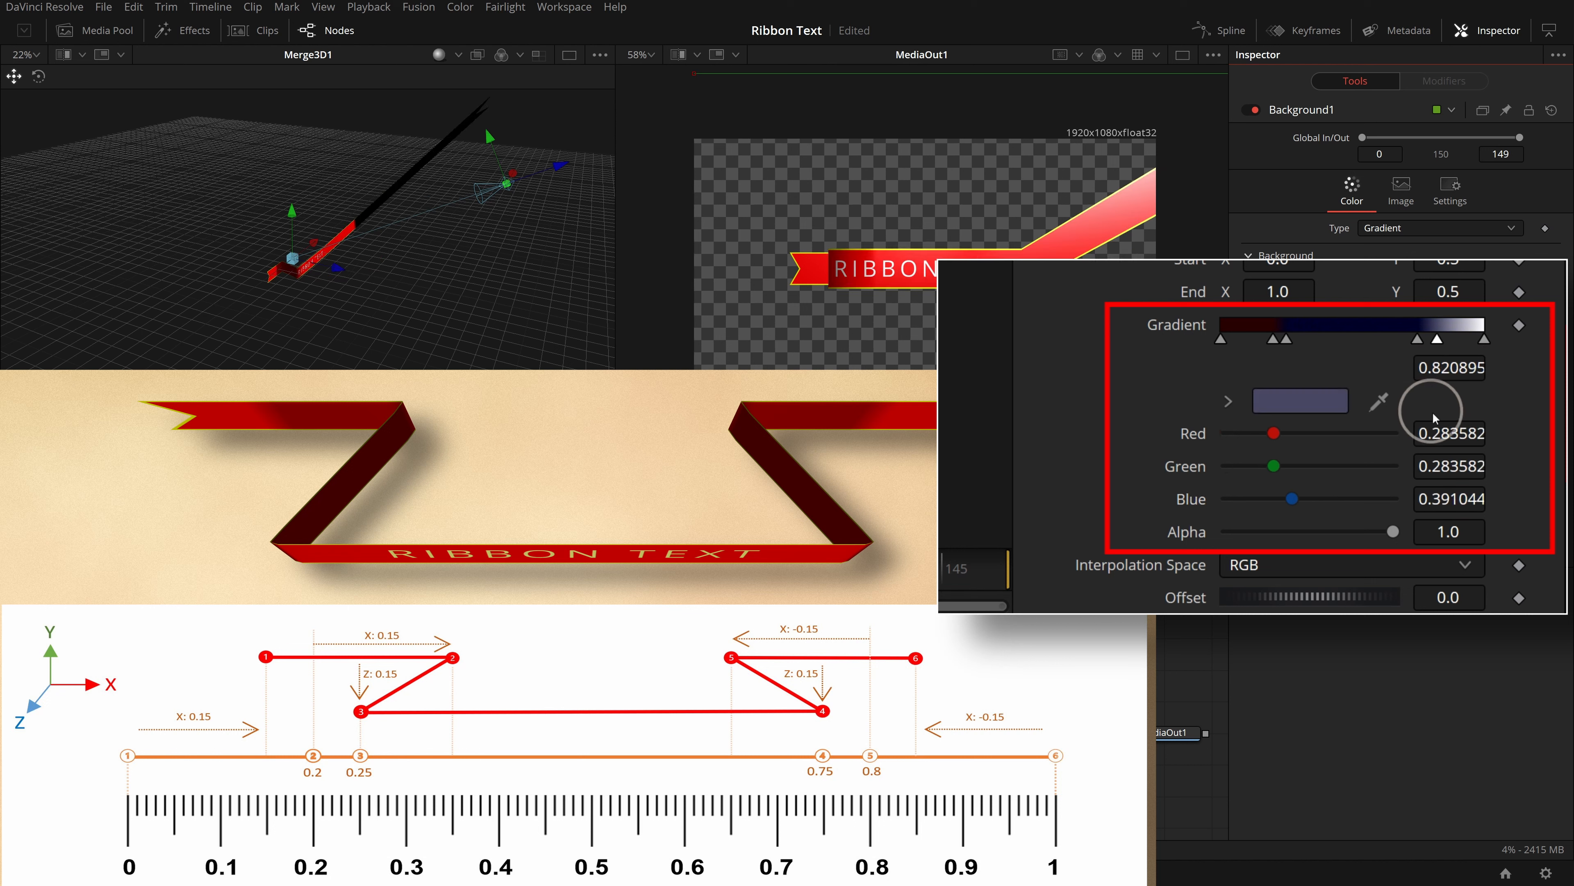
left_click(1445, 372)
type("0.8")
key("Tab")
type("-")
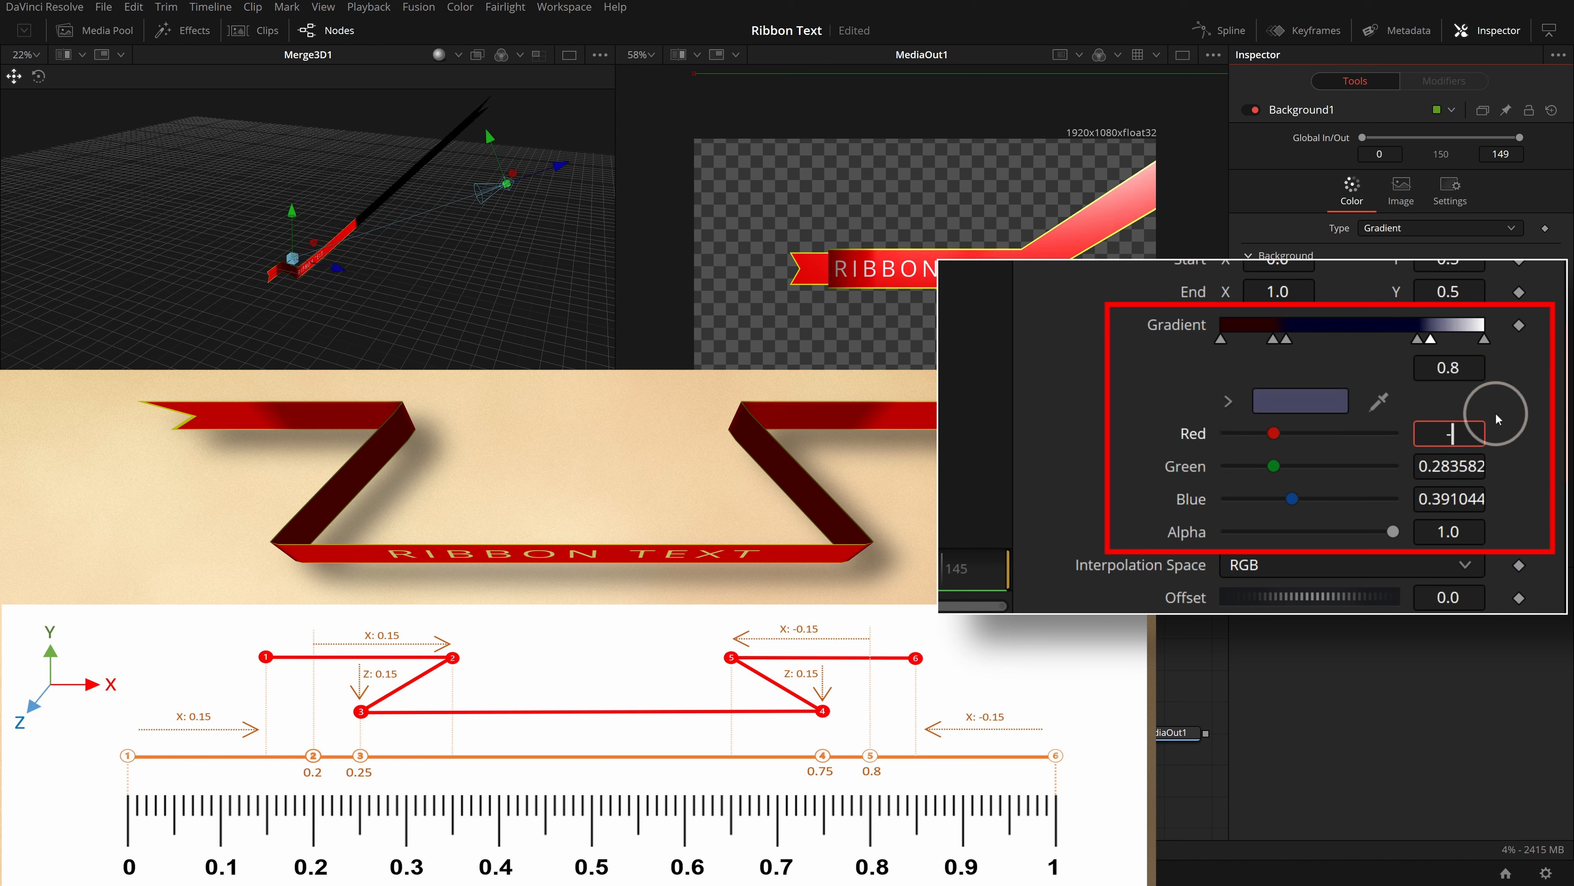
type("0.15")
key("Tab")
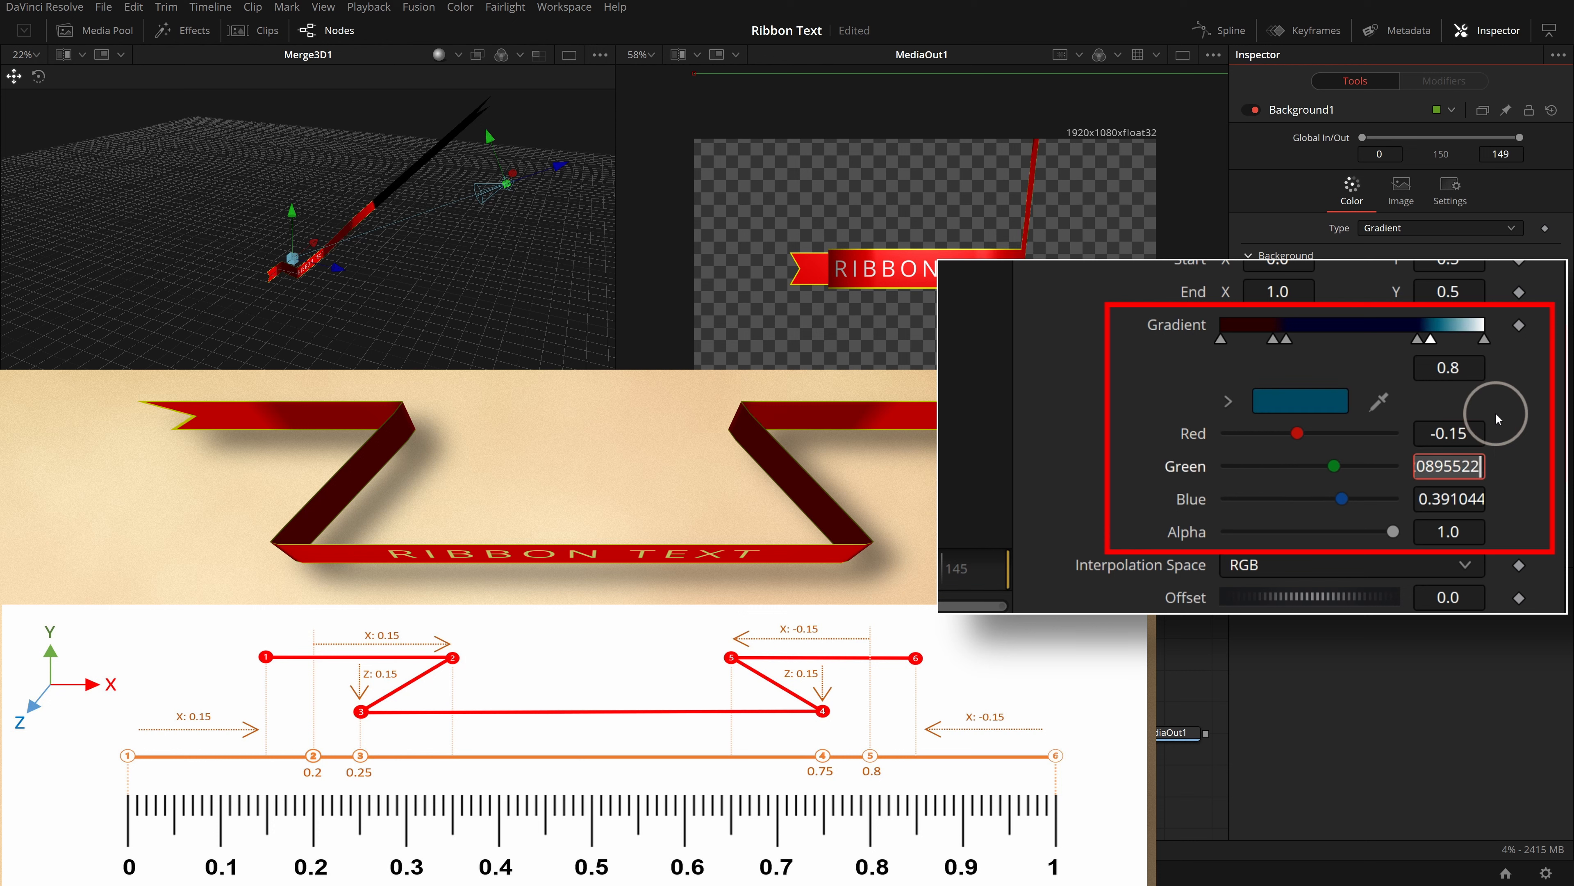
type("0")
key("Tab")
type("0")
key("Tab")
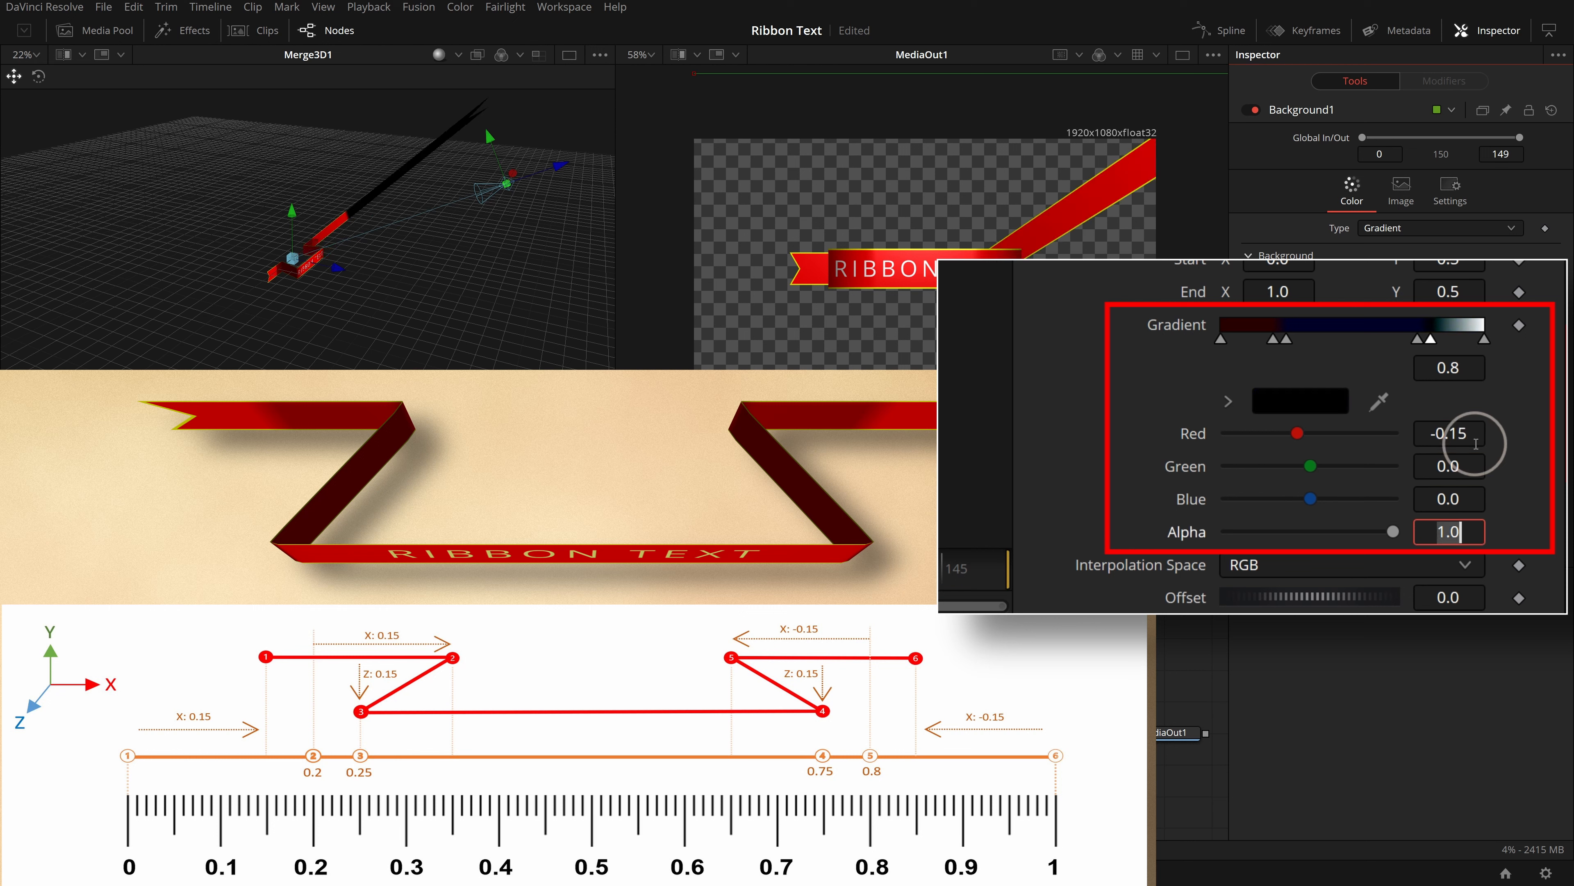
Set the gradient's end stop at position 1.0 to red -0.15, green 0 and blue 0
left_click(1483, 338)
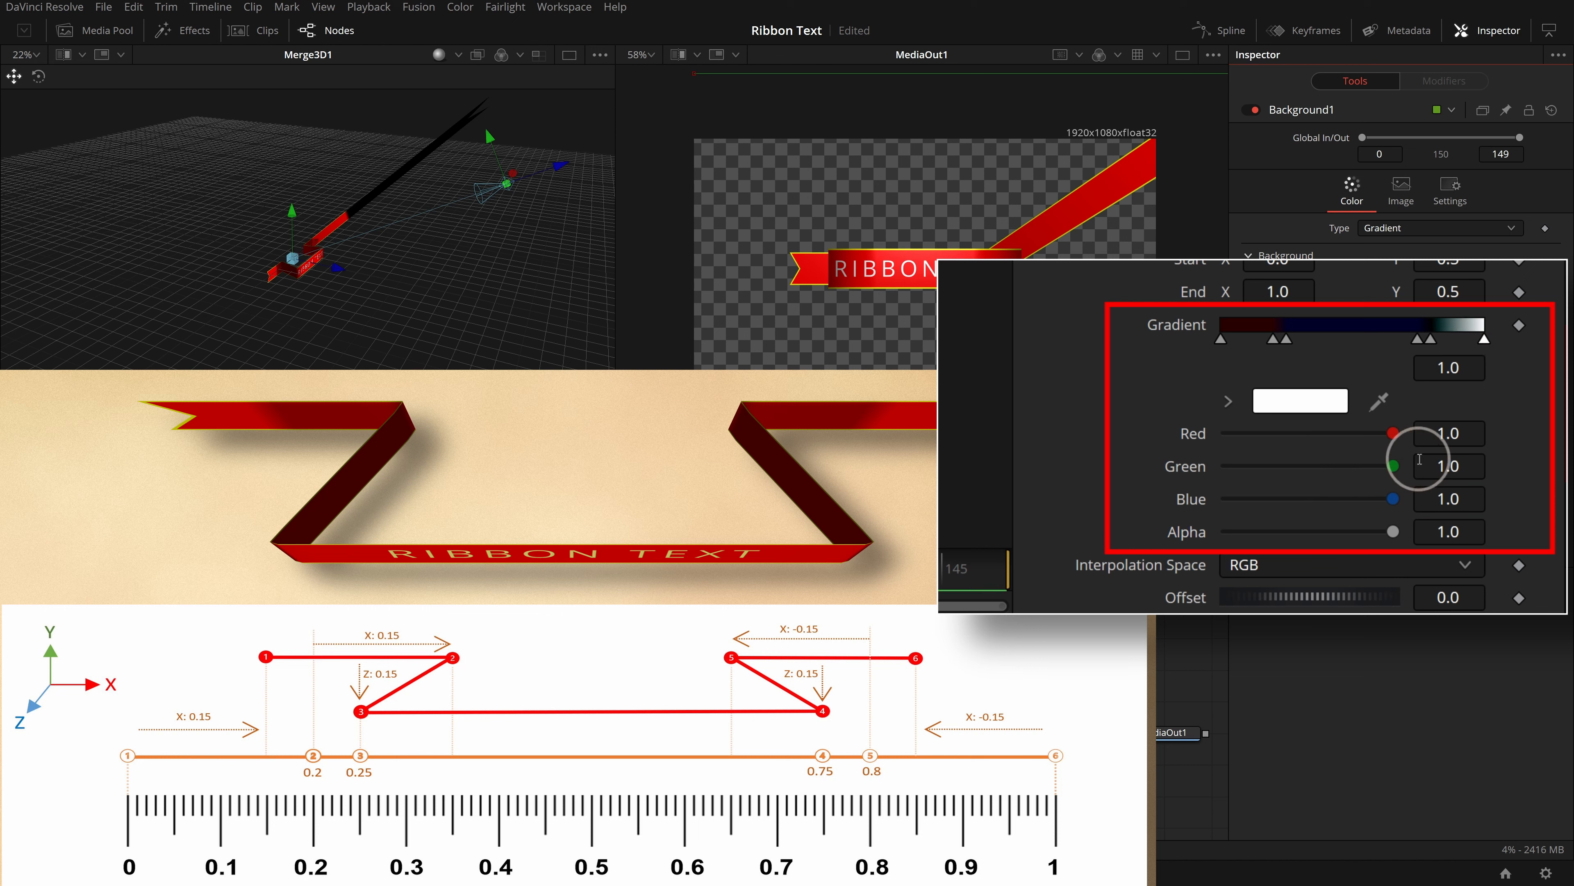
left_click(1448, 433)
type("-.15")
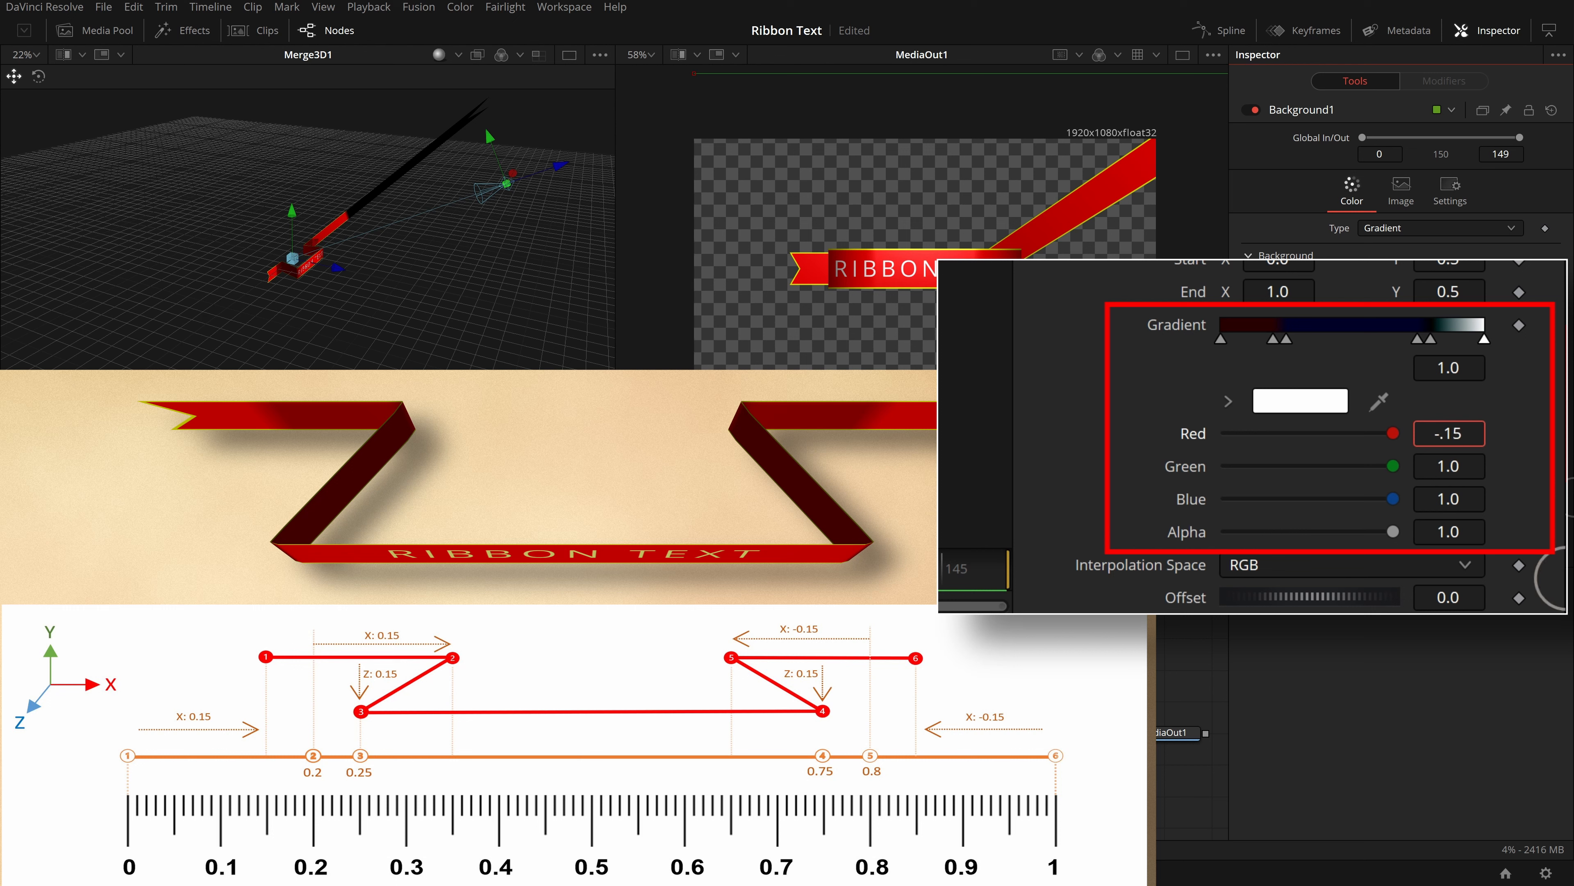
key("Tab")
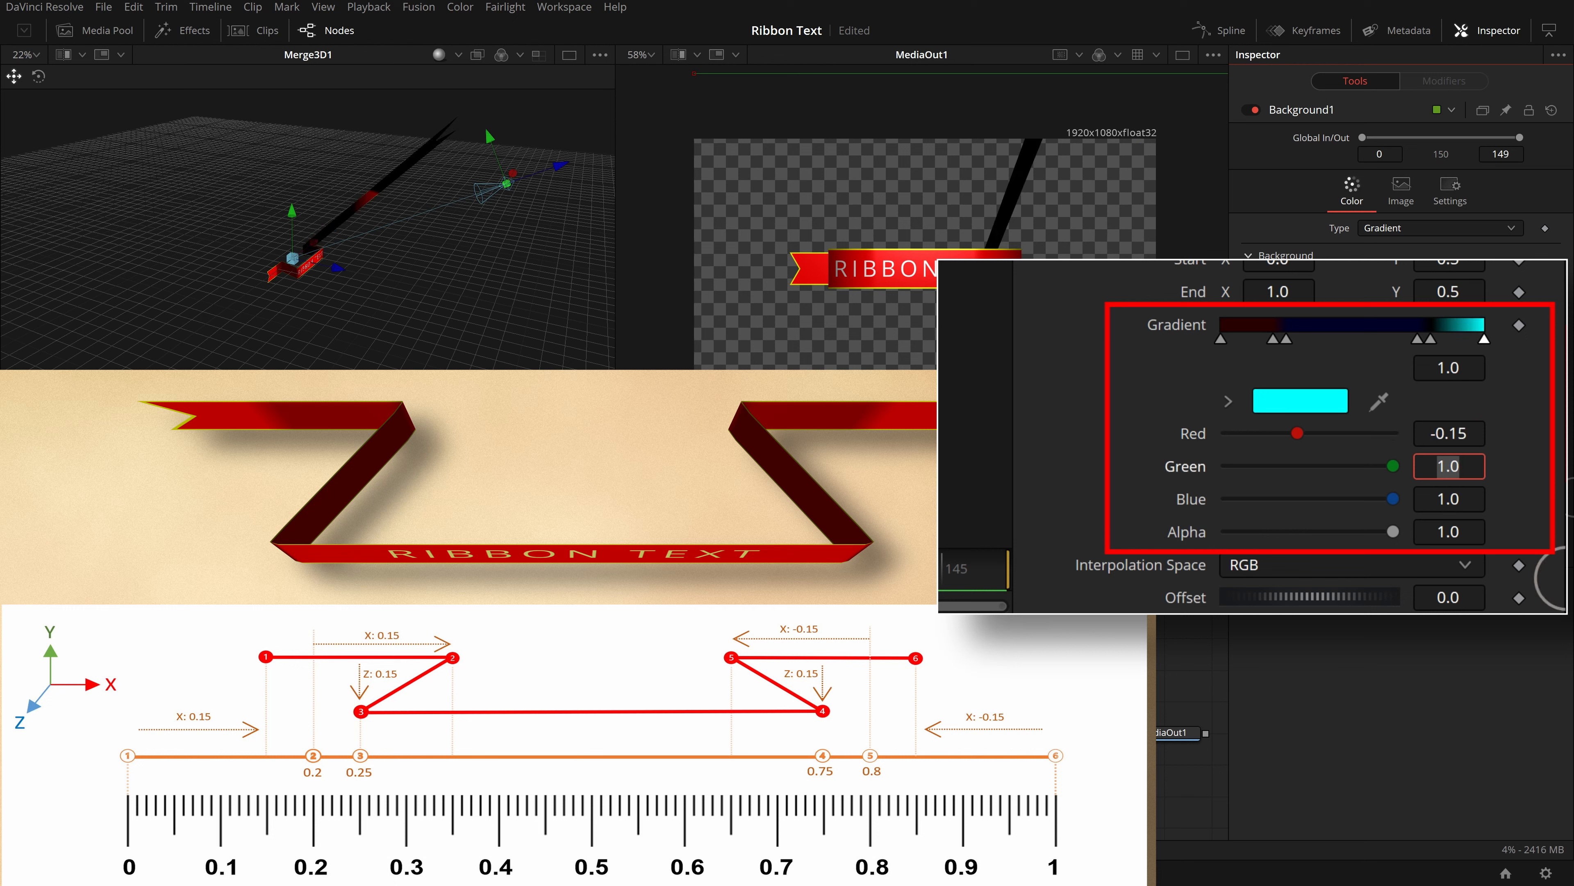
type("0")
key("Tab")
type("0")
key("Tab")
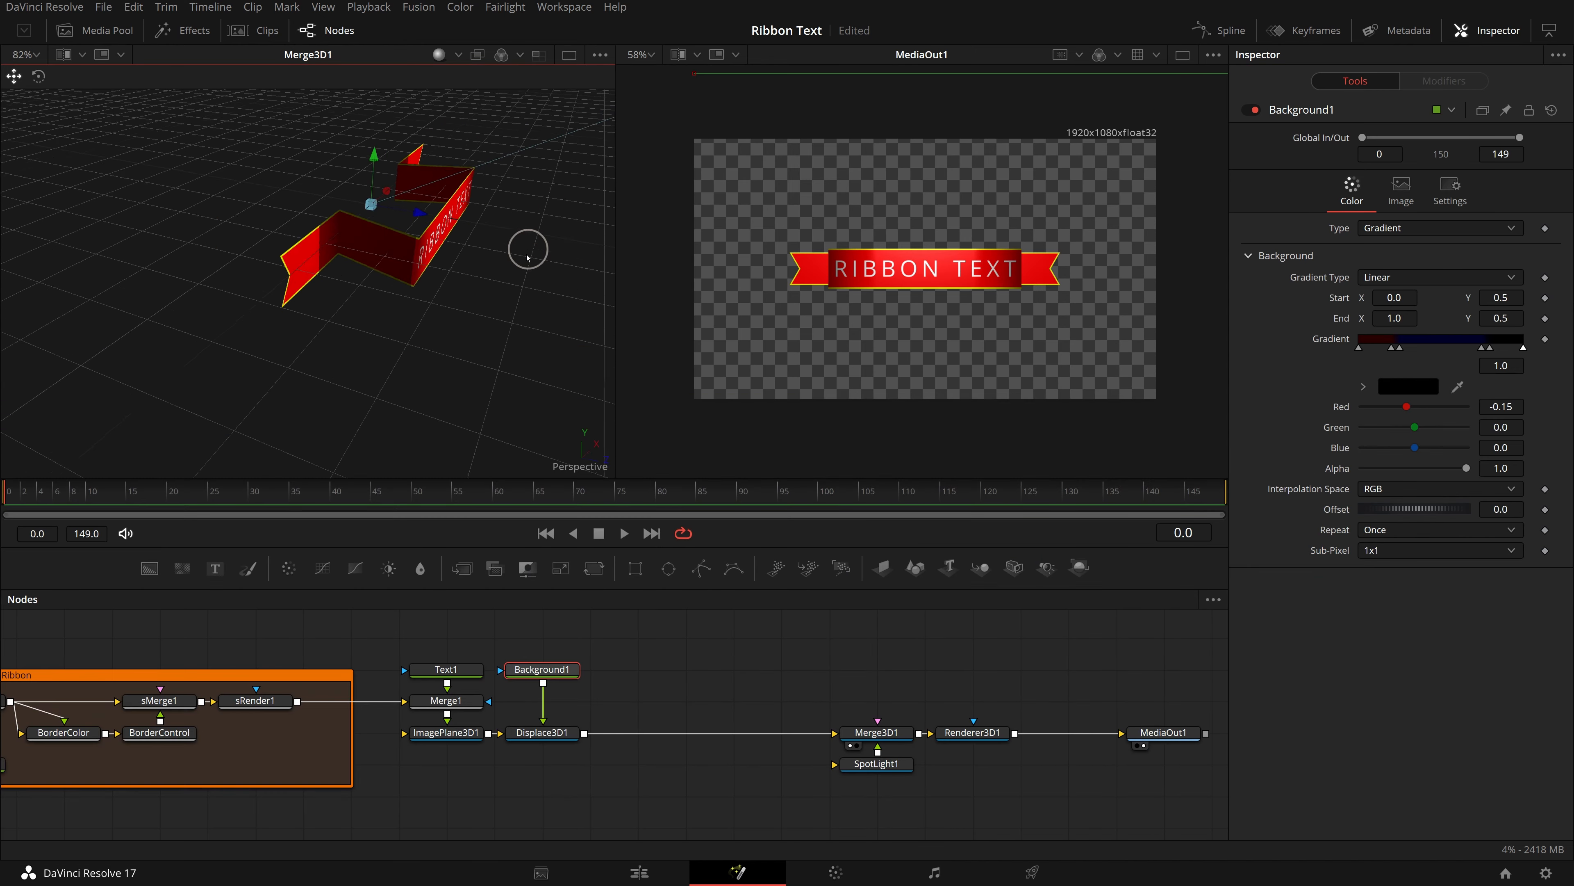
Tilt the folded ribbon by setting Merge3D1's X rotation to -15
left_click_drag(527, 257, 339, 338)
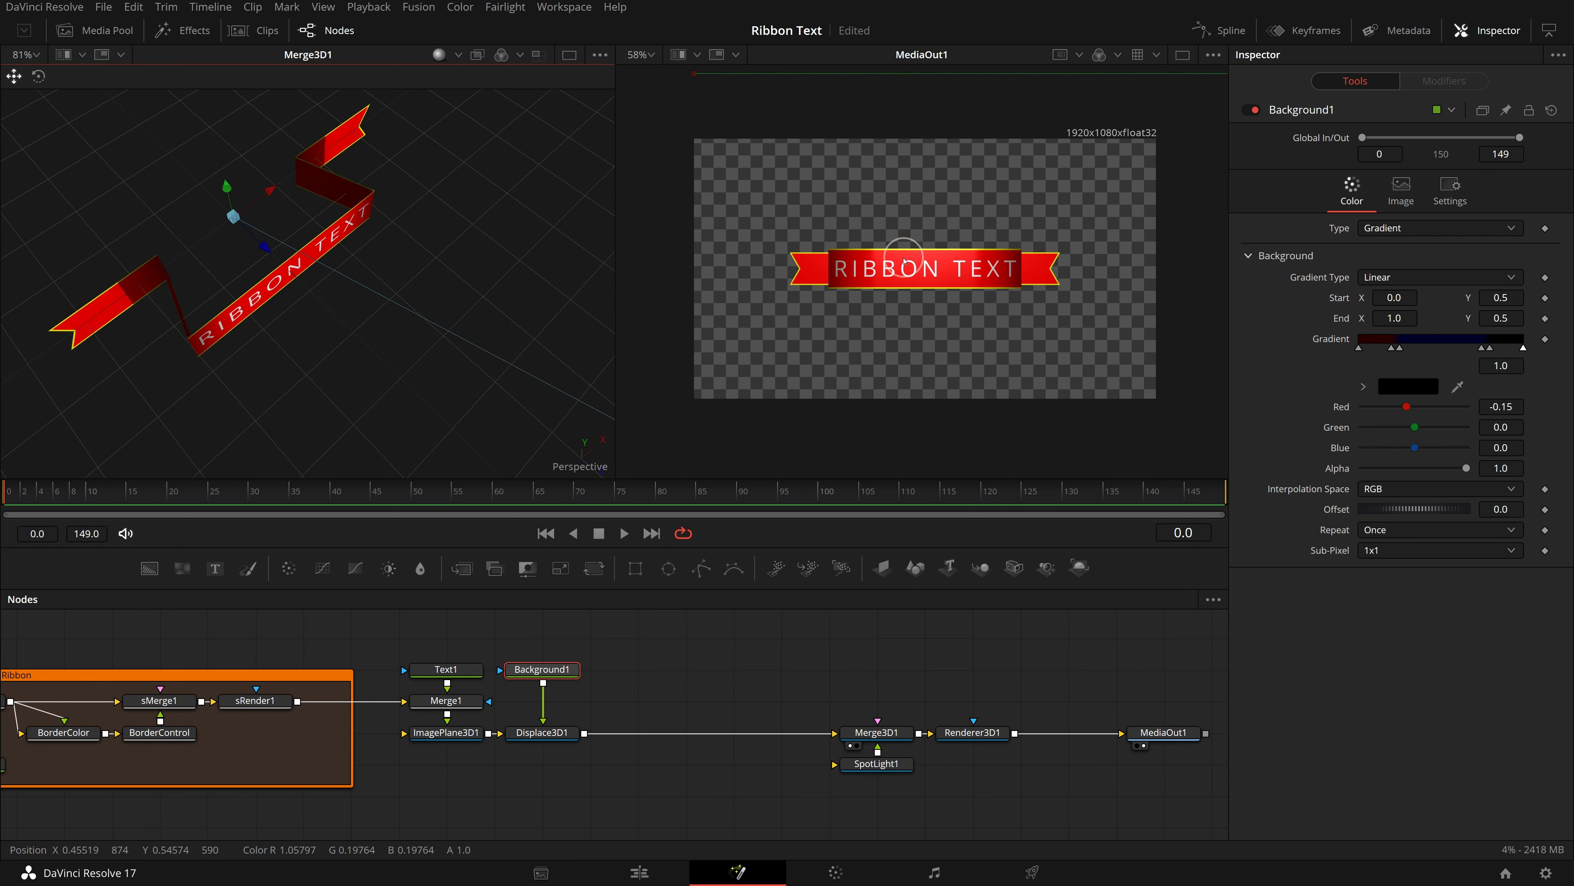
left_click(899, 736)
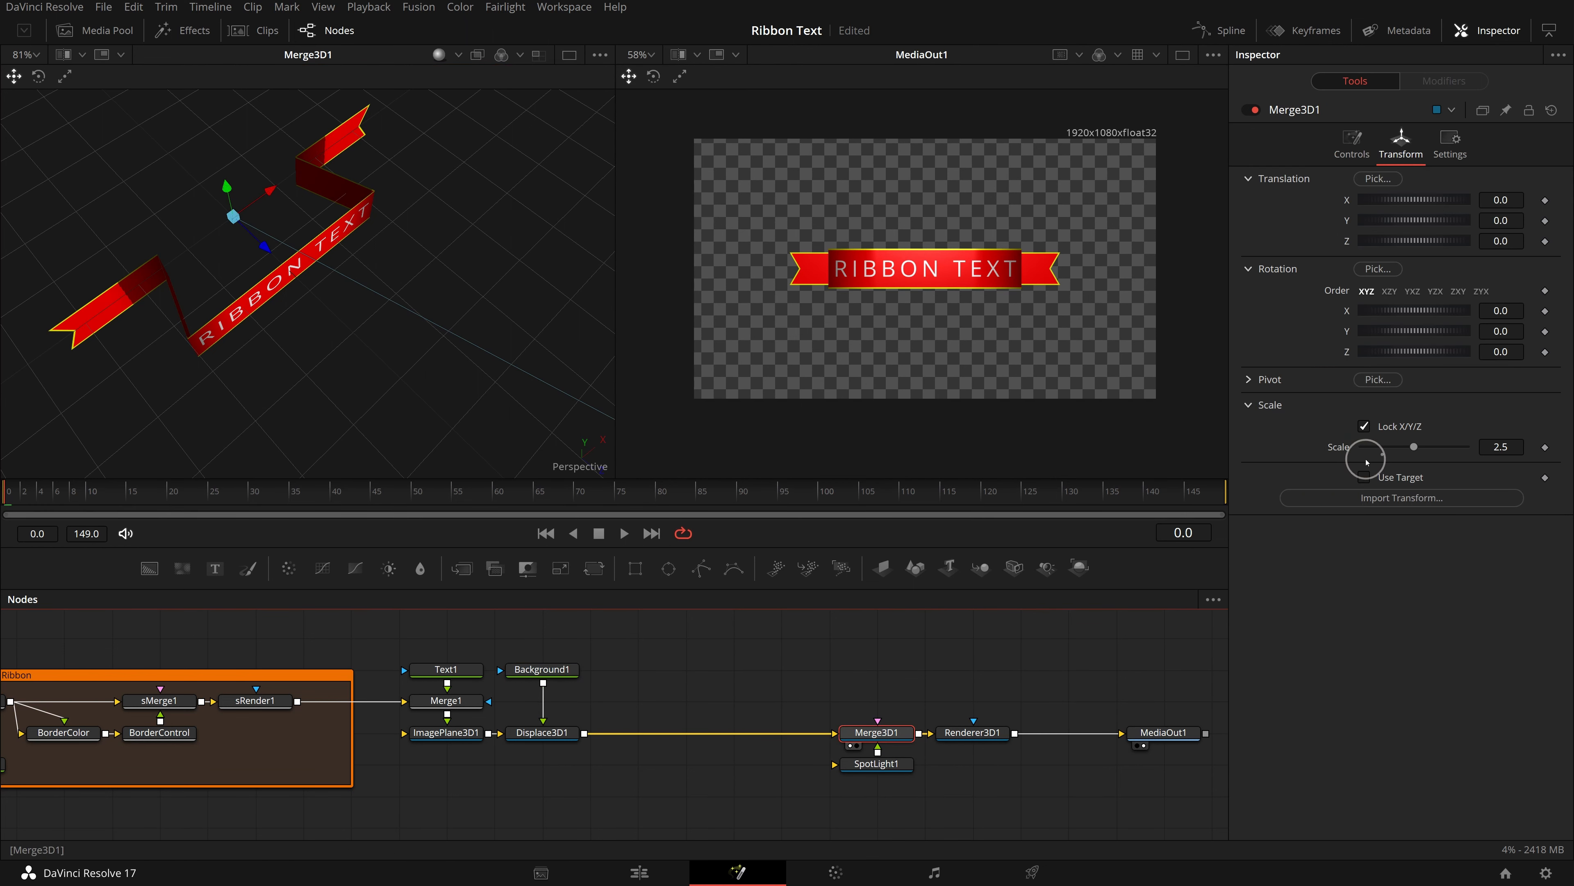
left_click(1517, 312)
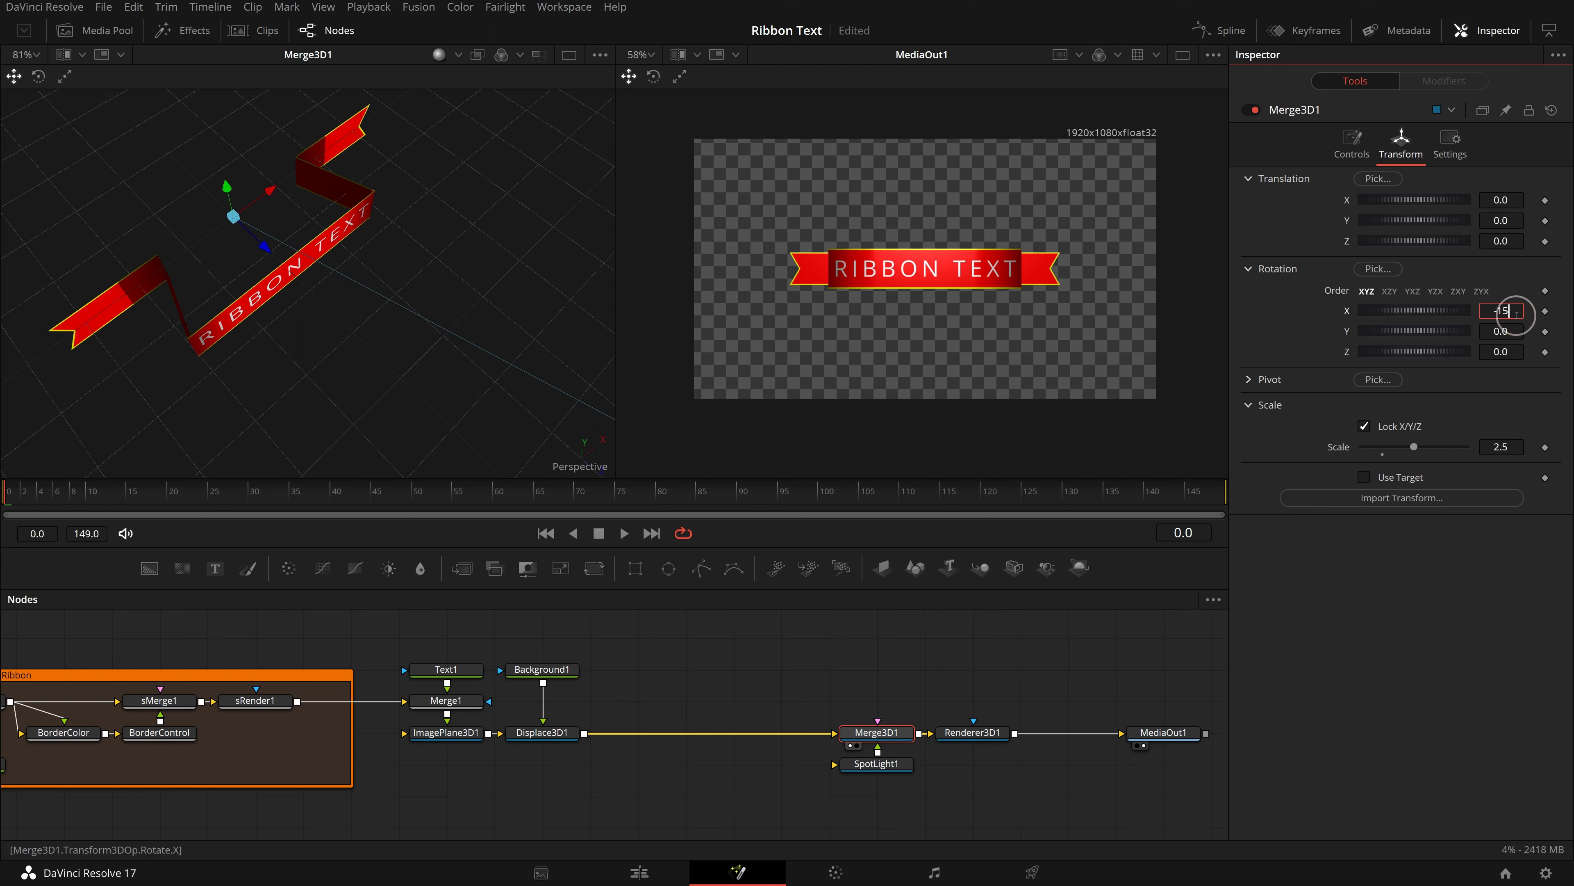
type("-15")
key("Tab")
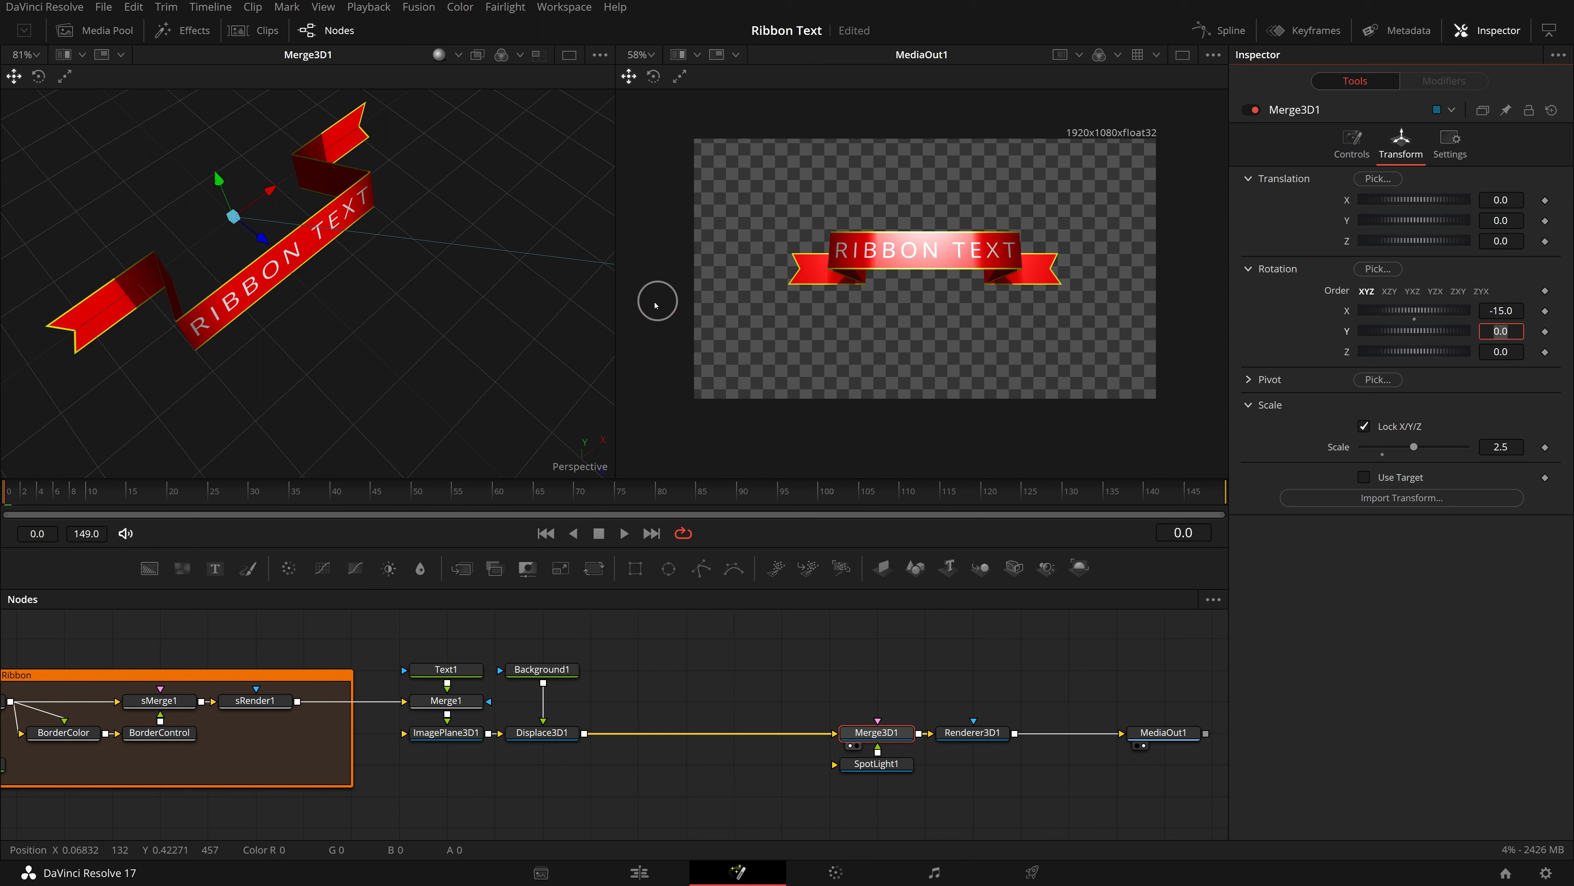
scroll(541, 304, "down", 6)
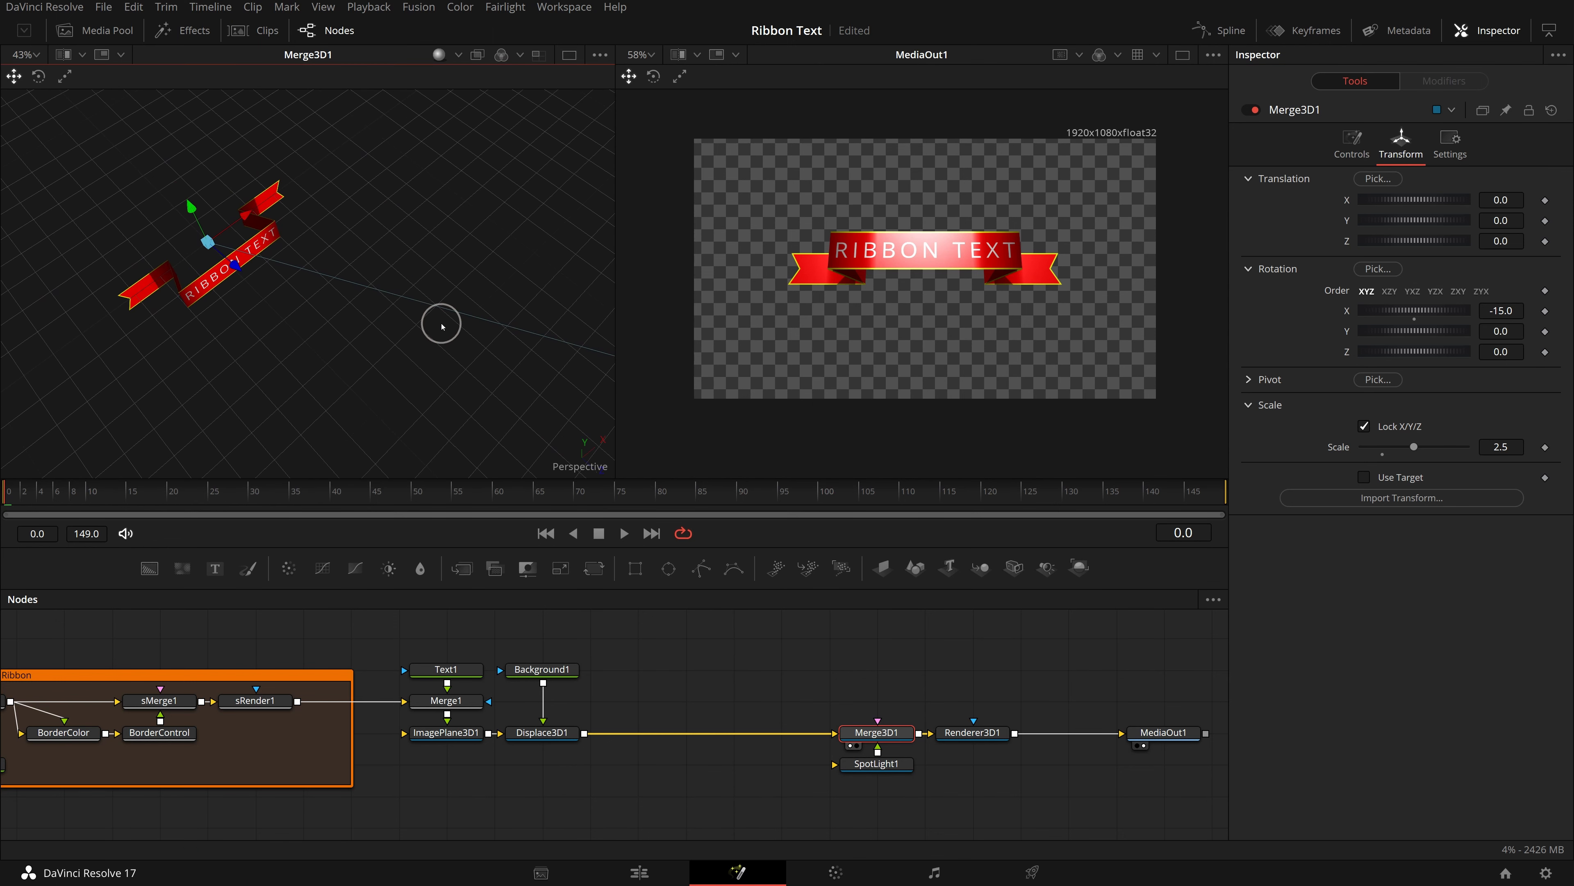
left_click_drag(553, 261, 493, 13)
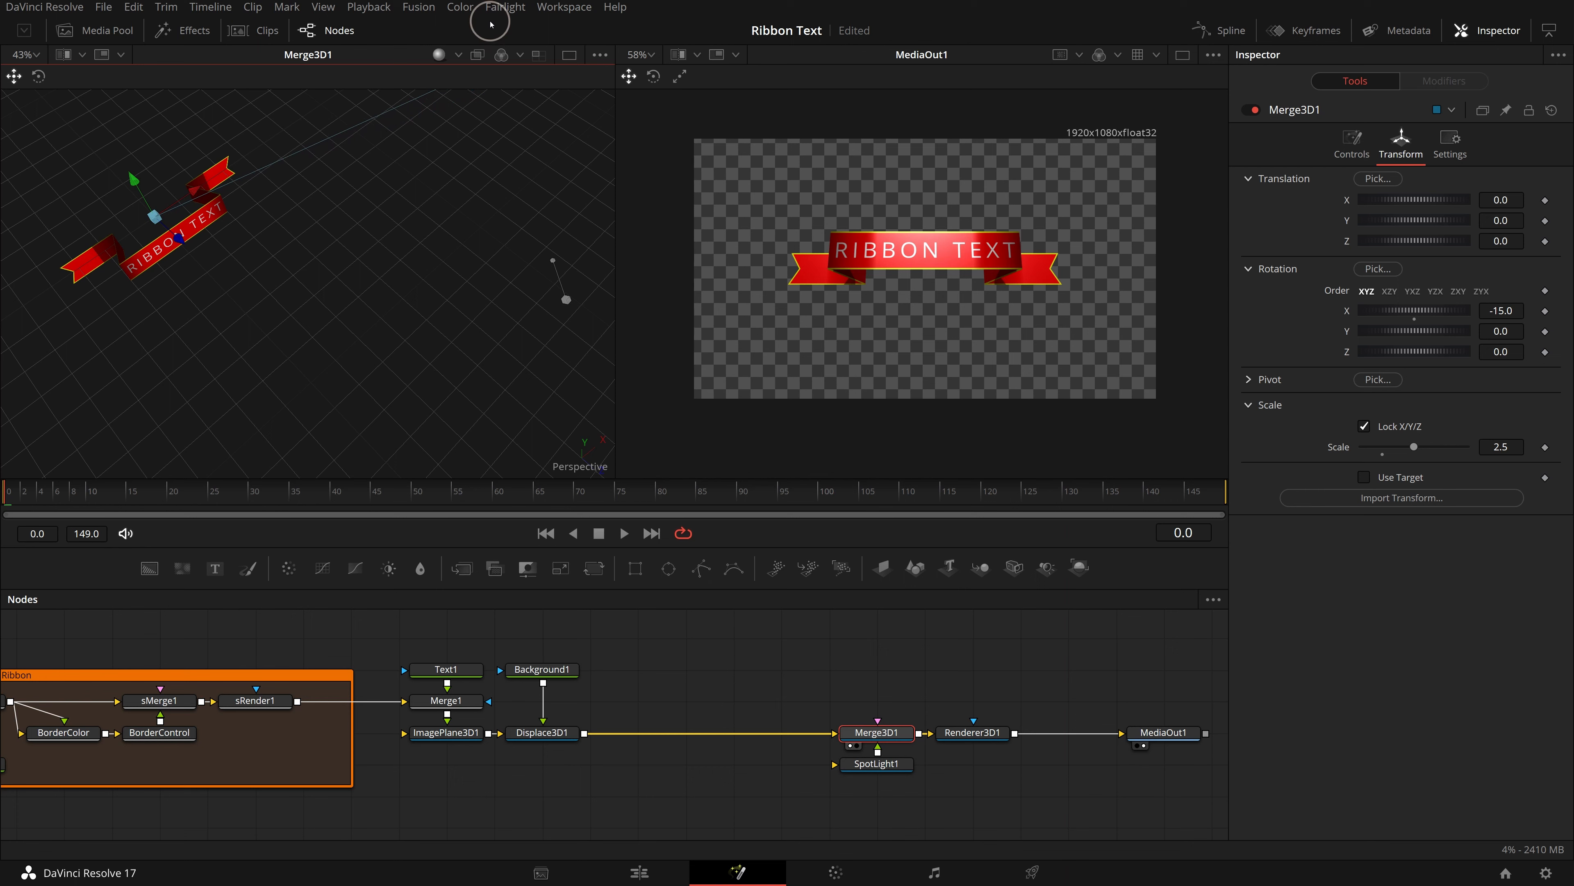
Insert a Blur node between Background1 and Displace3D1 and set its blur size to 59.1 to round the ribbon folds
scroll(511, 184, "down", 5)
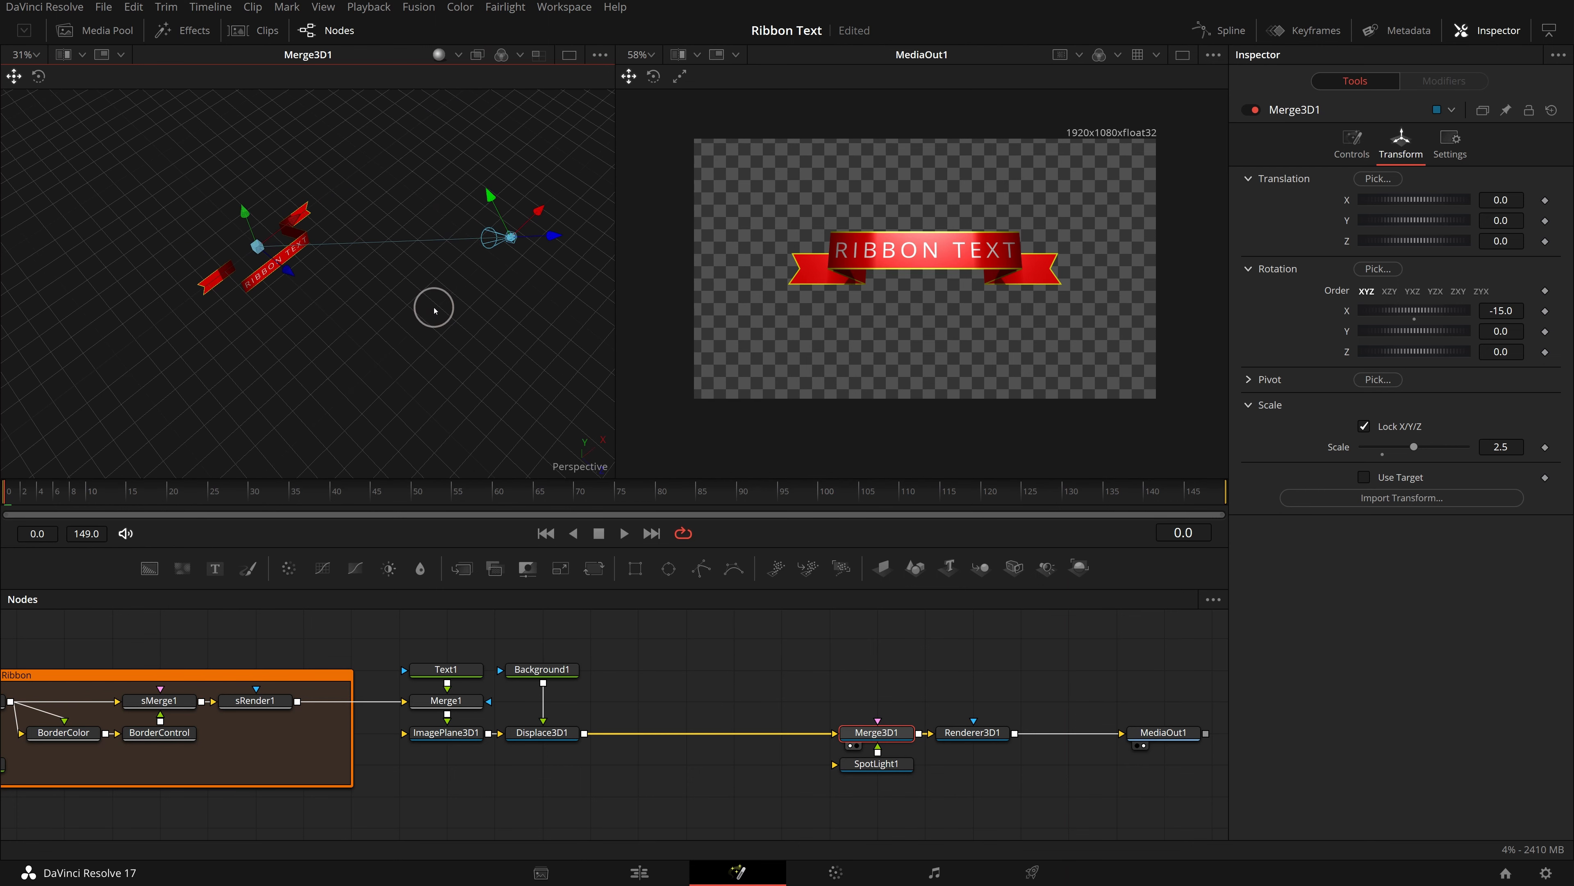
scroll(432, 317, "up", 5)
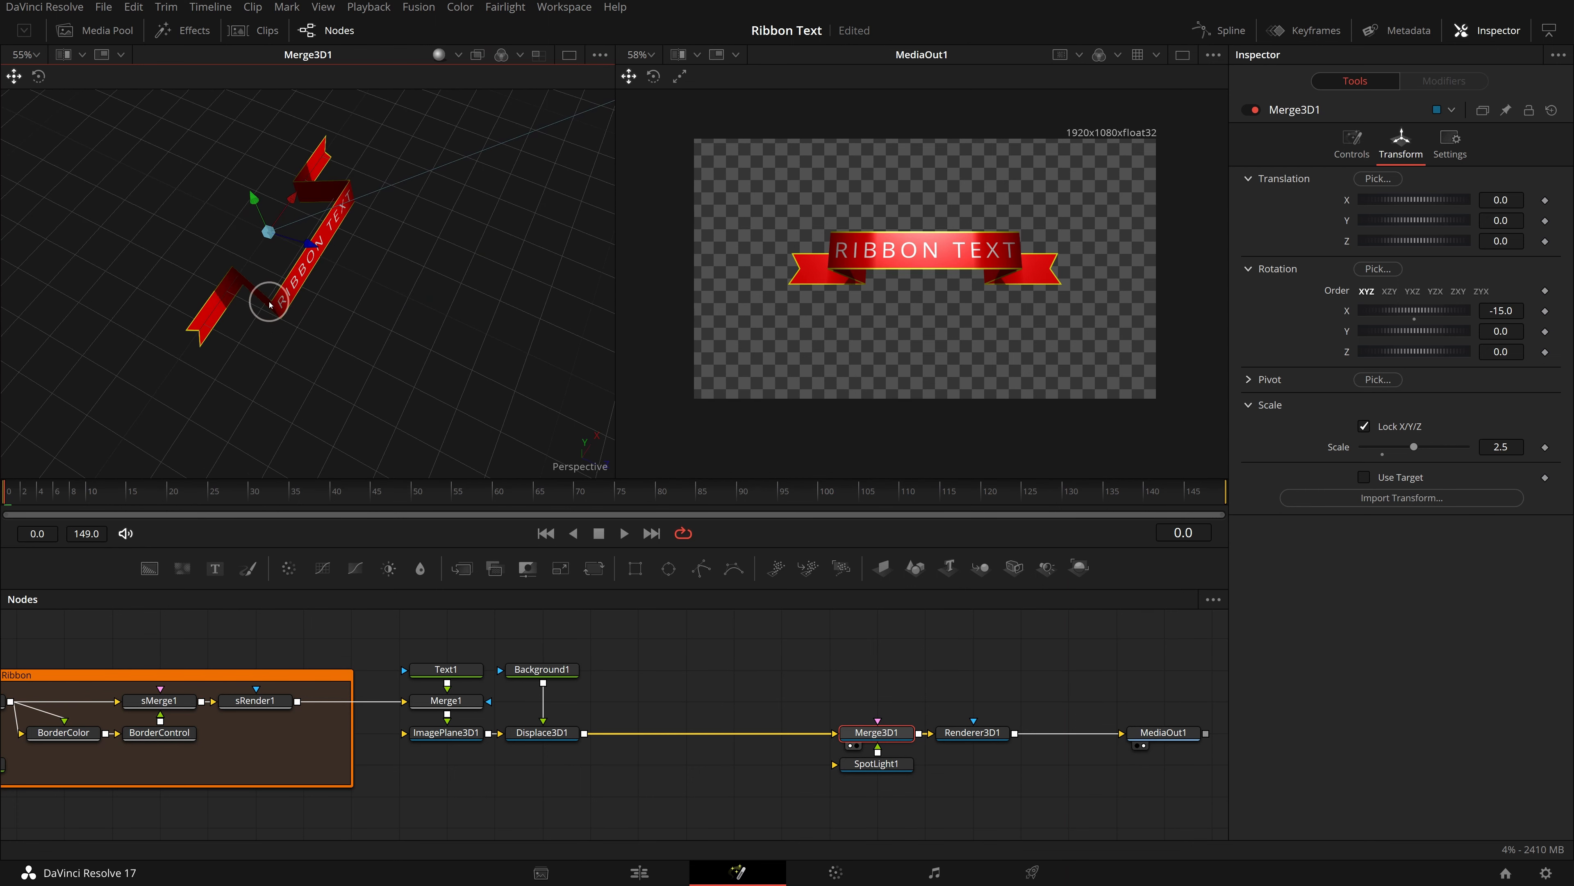
scroll(304, 321, "up", 4)
left_click_drag(323, 321, 361, 308)
scroll(384, 290, "down", 3)
left_click_drag(431, 266, 384, 292)
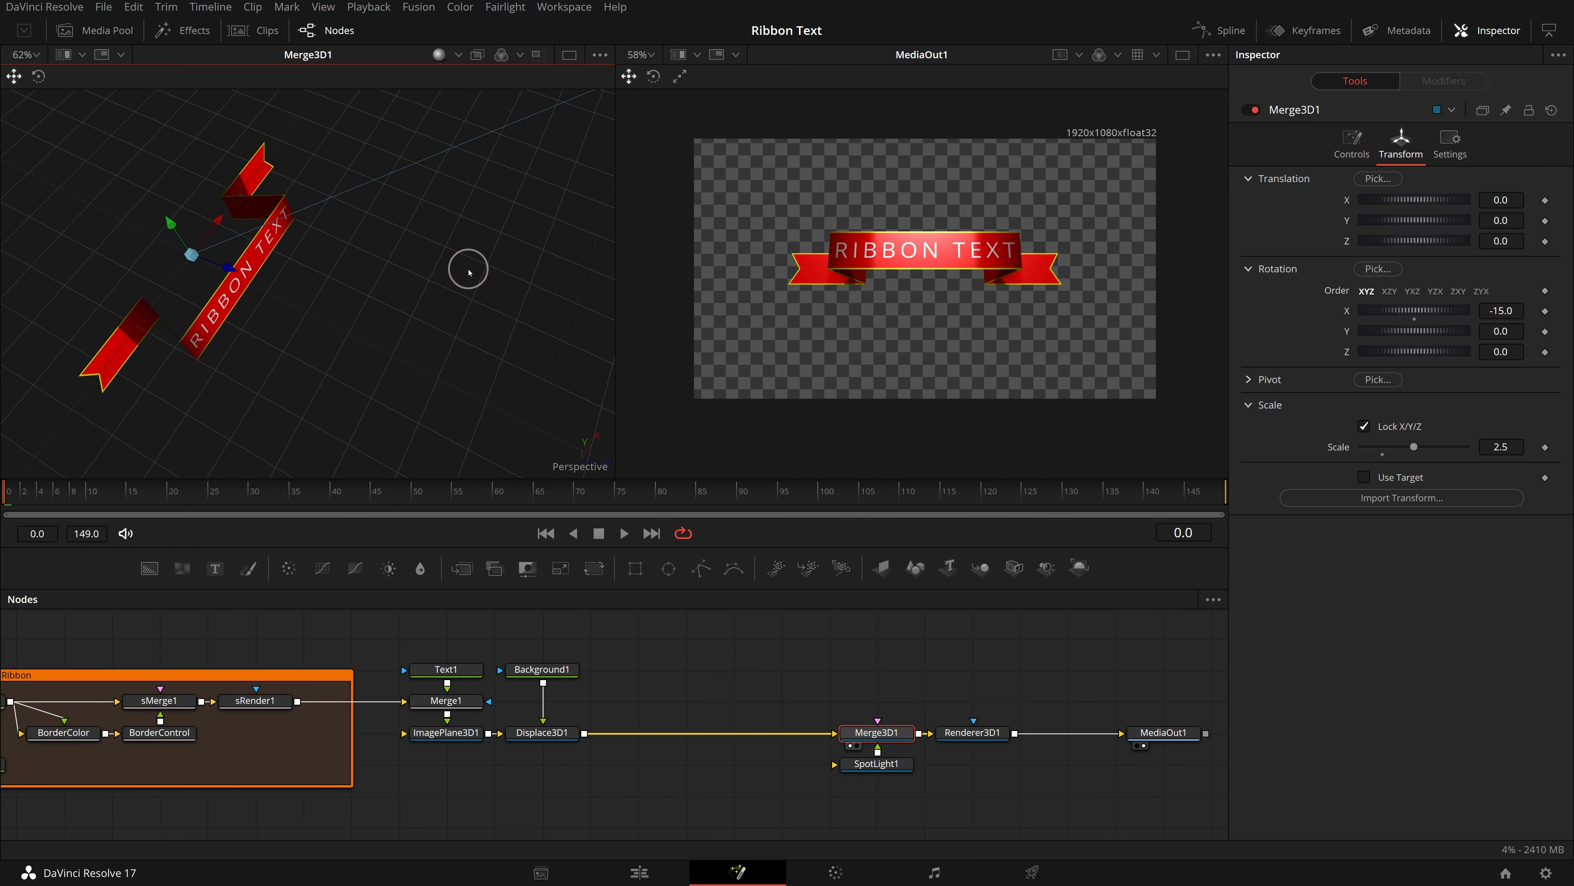
left_click(555, 669)
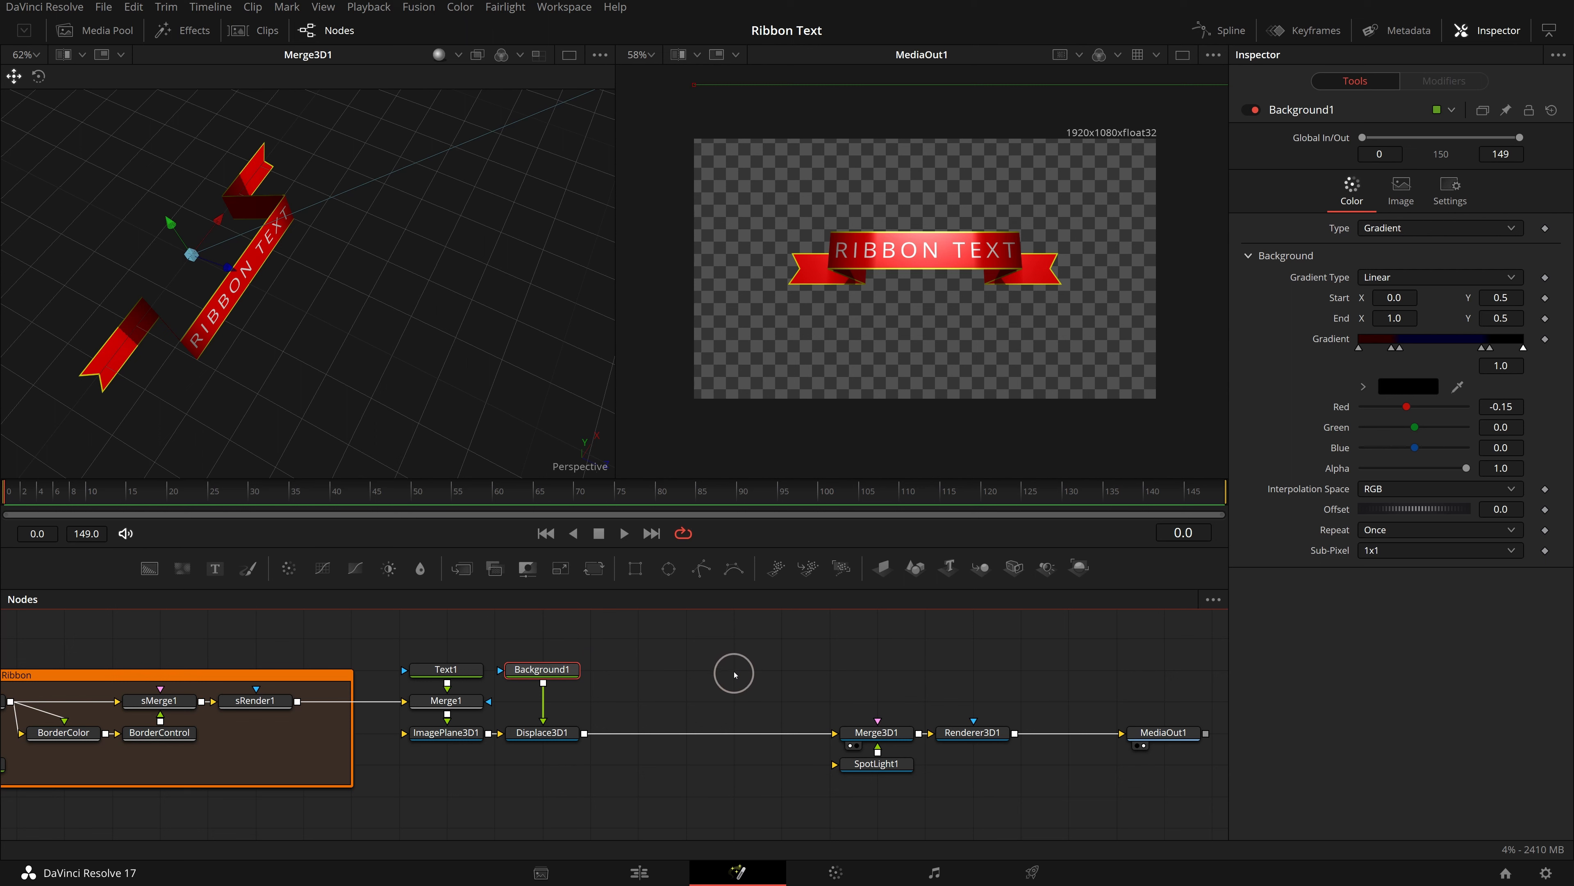
left_click(421, 571)
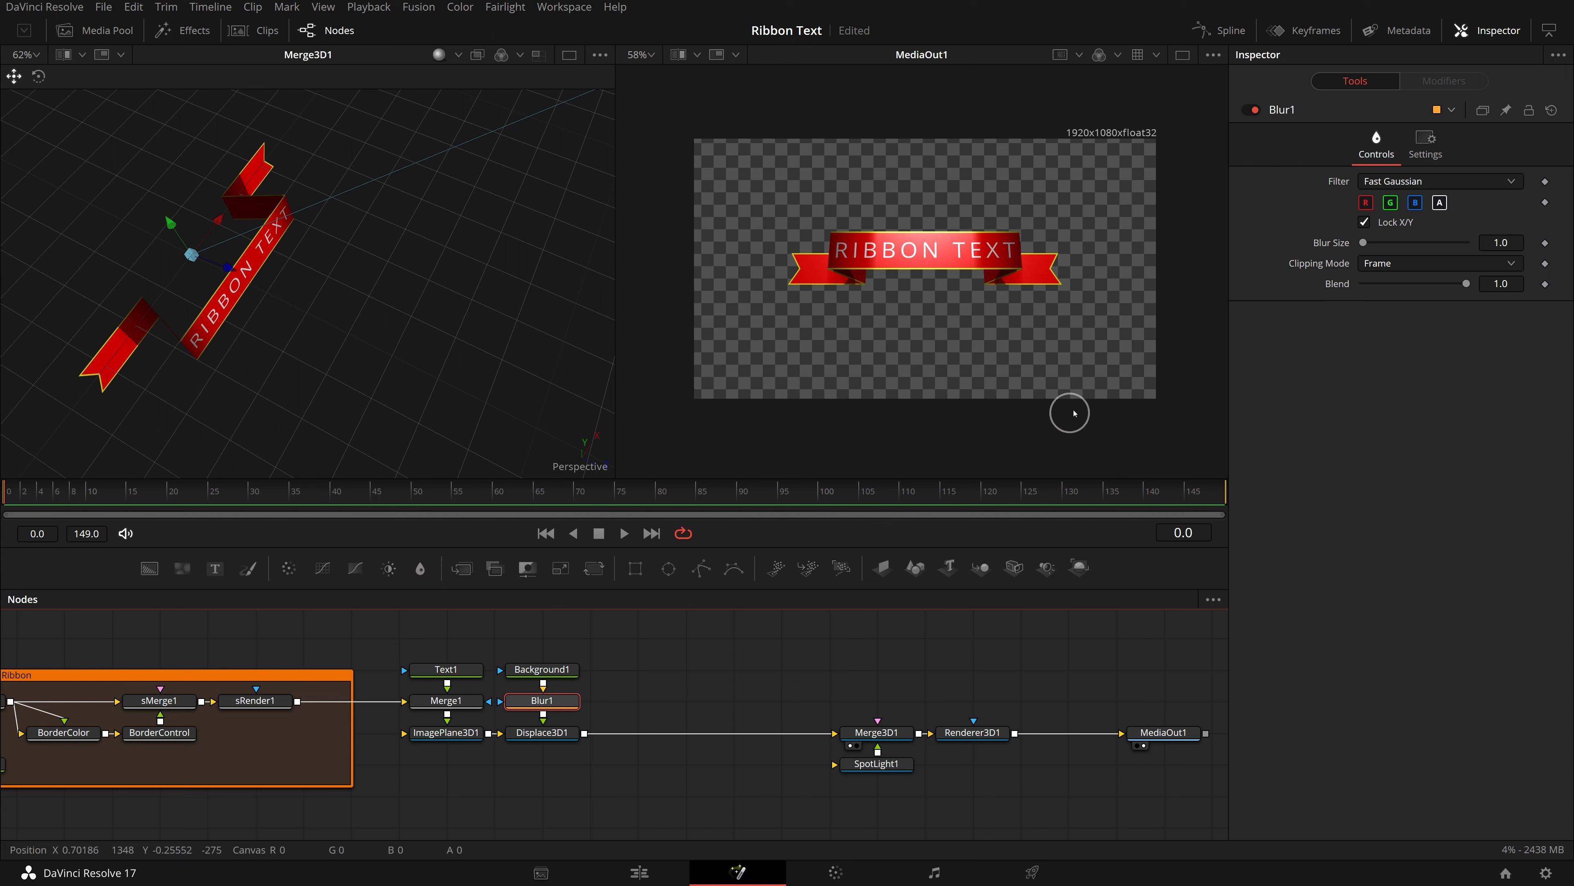
left_click_drag(1363, 242, 1424, 243)
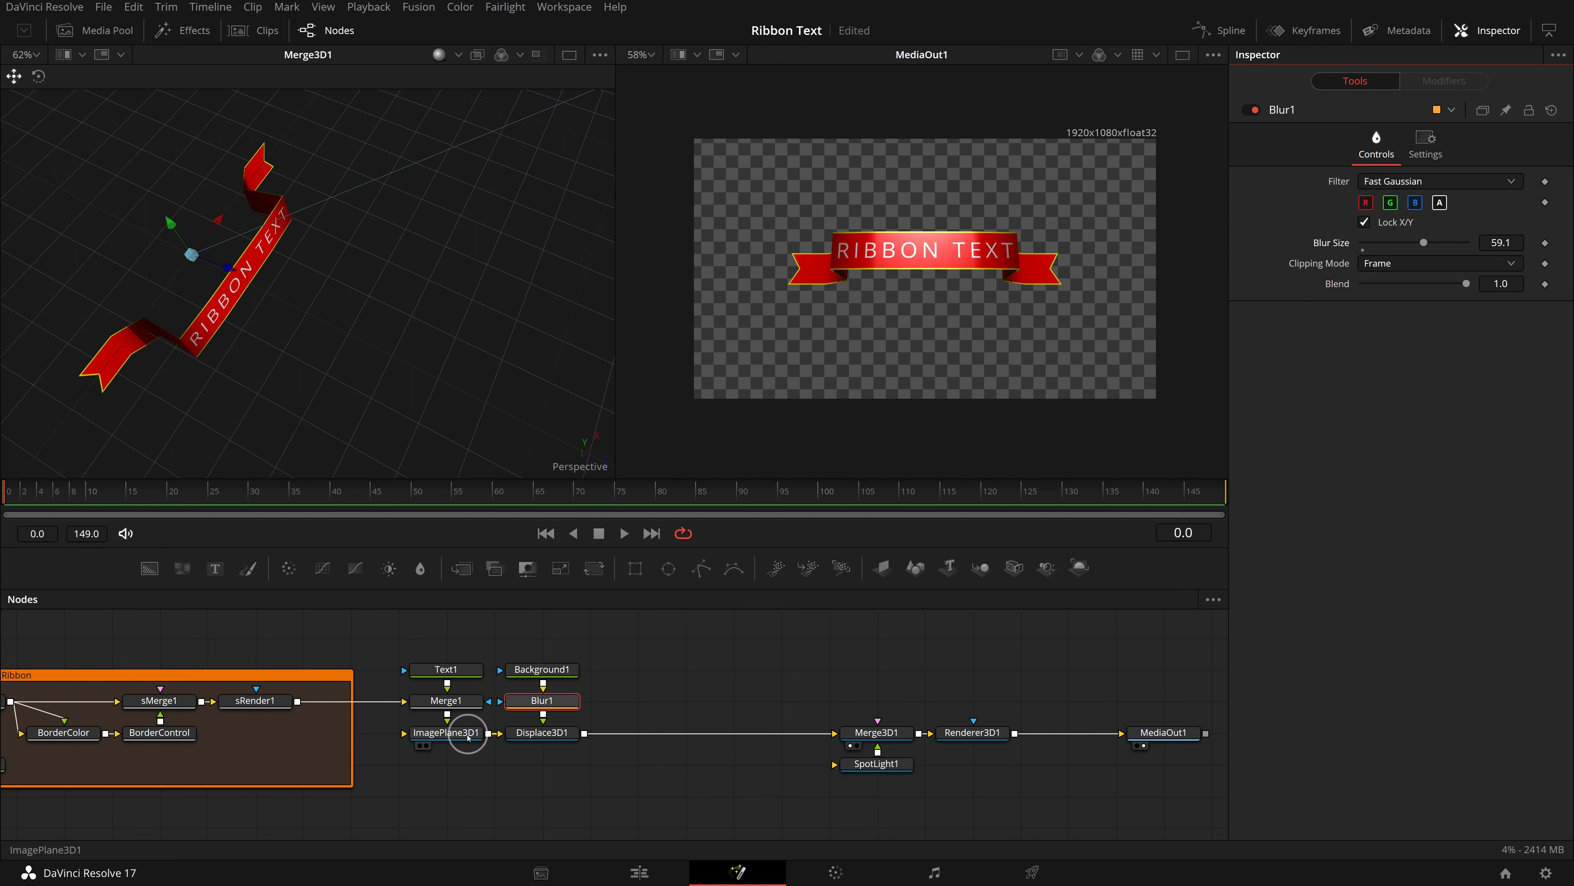
Set ImagePlane3D1's subdivisions to 100
left_click(446, 732)
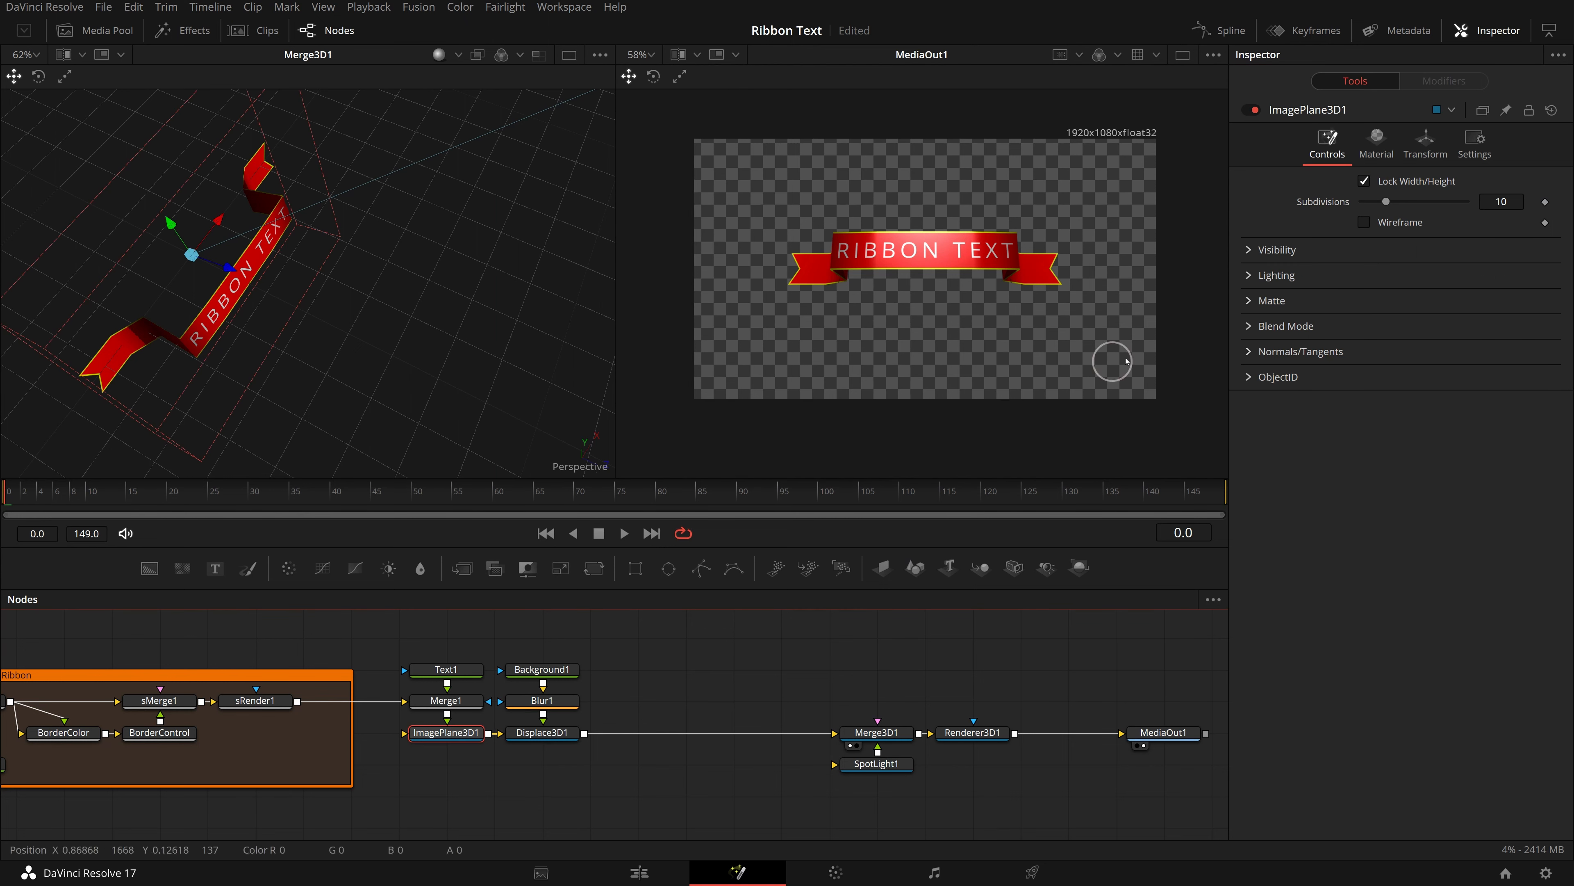
left_click_drag(1386, 203, 1466, 202)
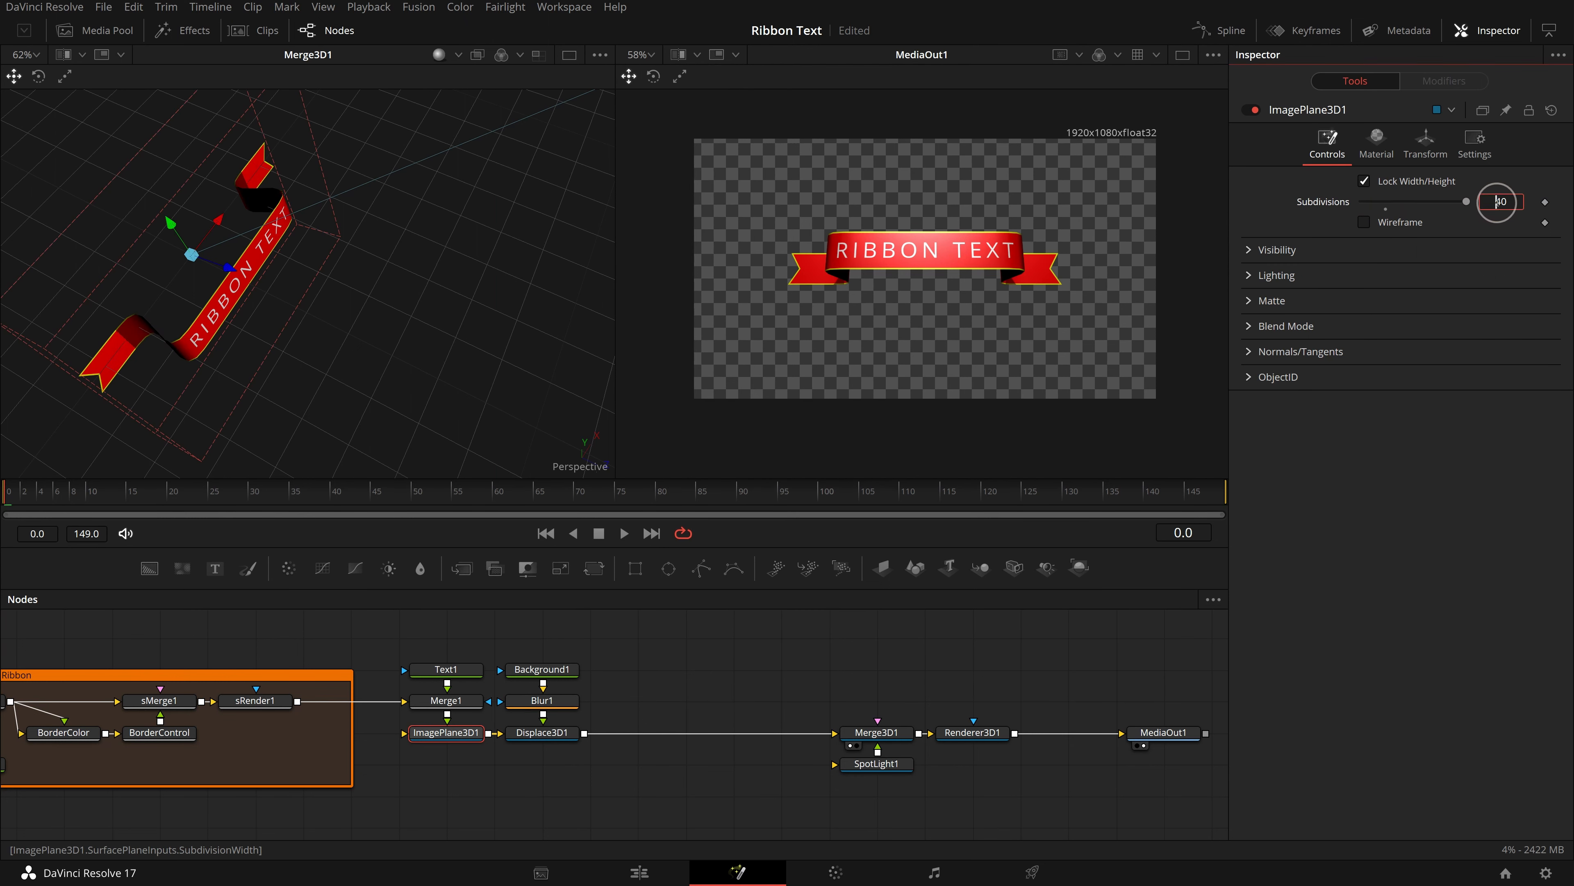
type("100")
key("Return")
Reduce Blur1's blur size to 52.8
scroll(930, 288, "up", 3)
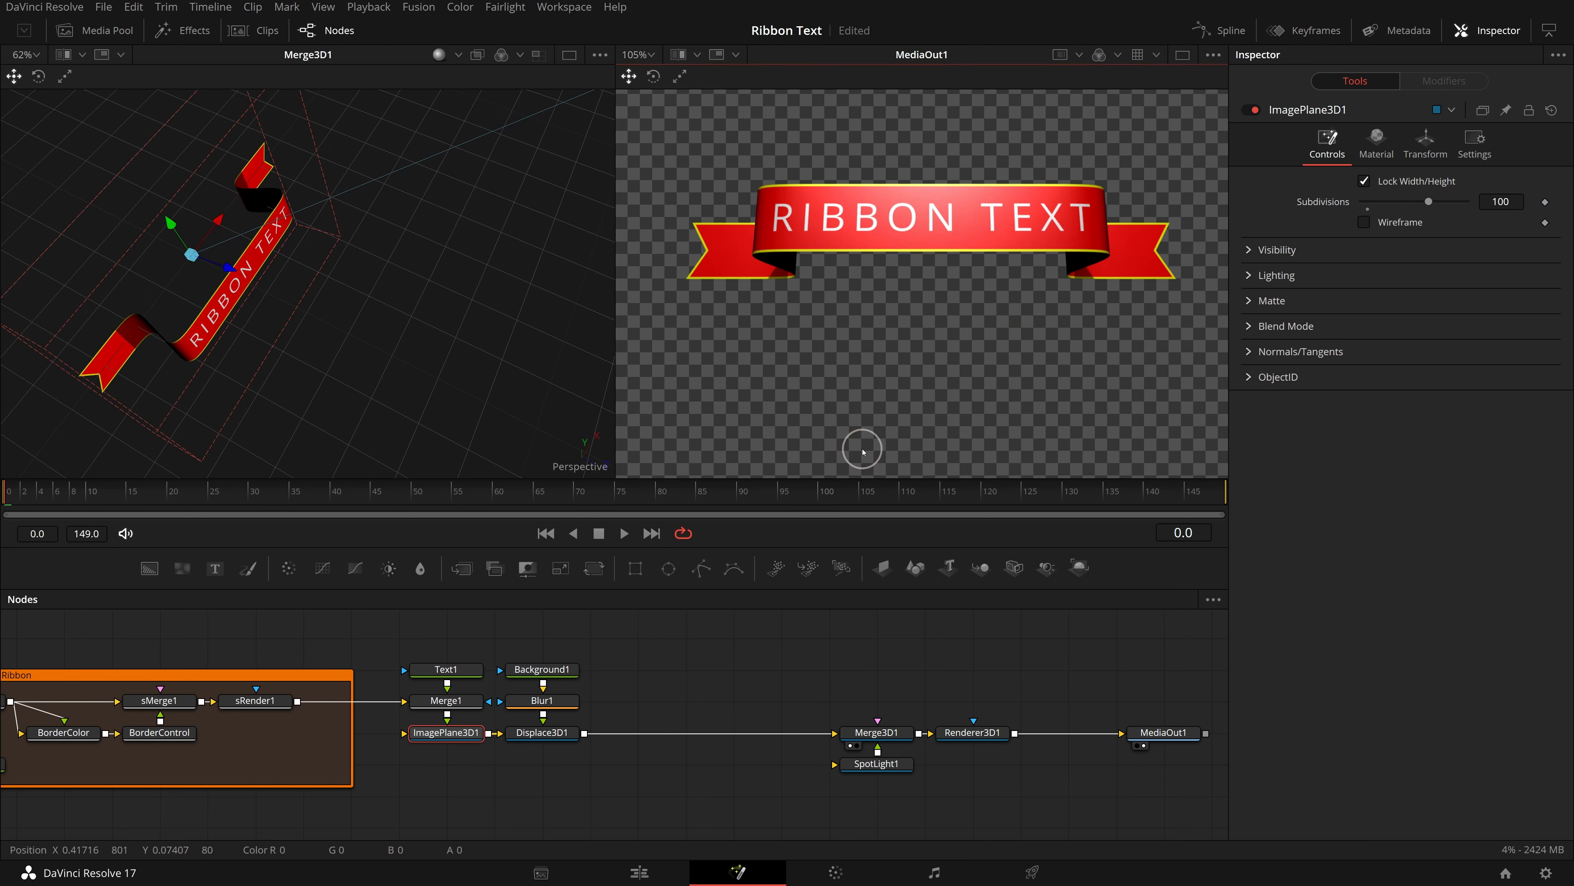
left_click(561, 696)
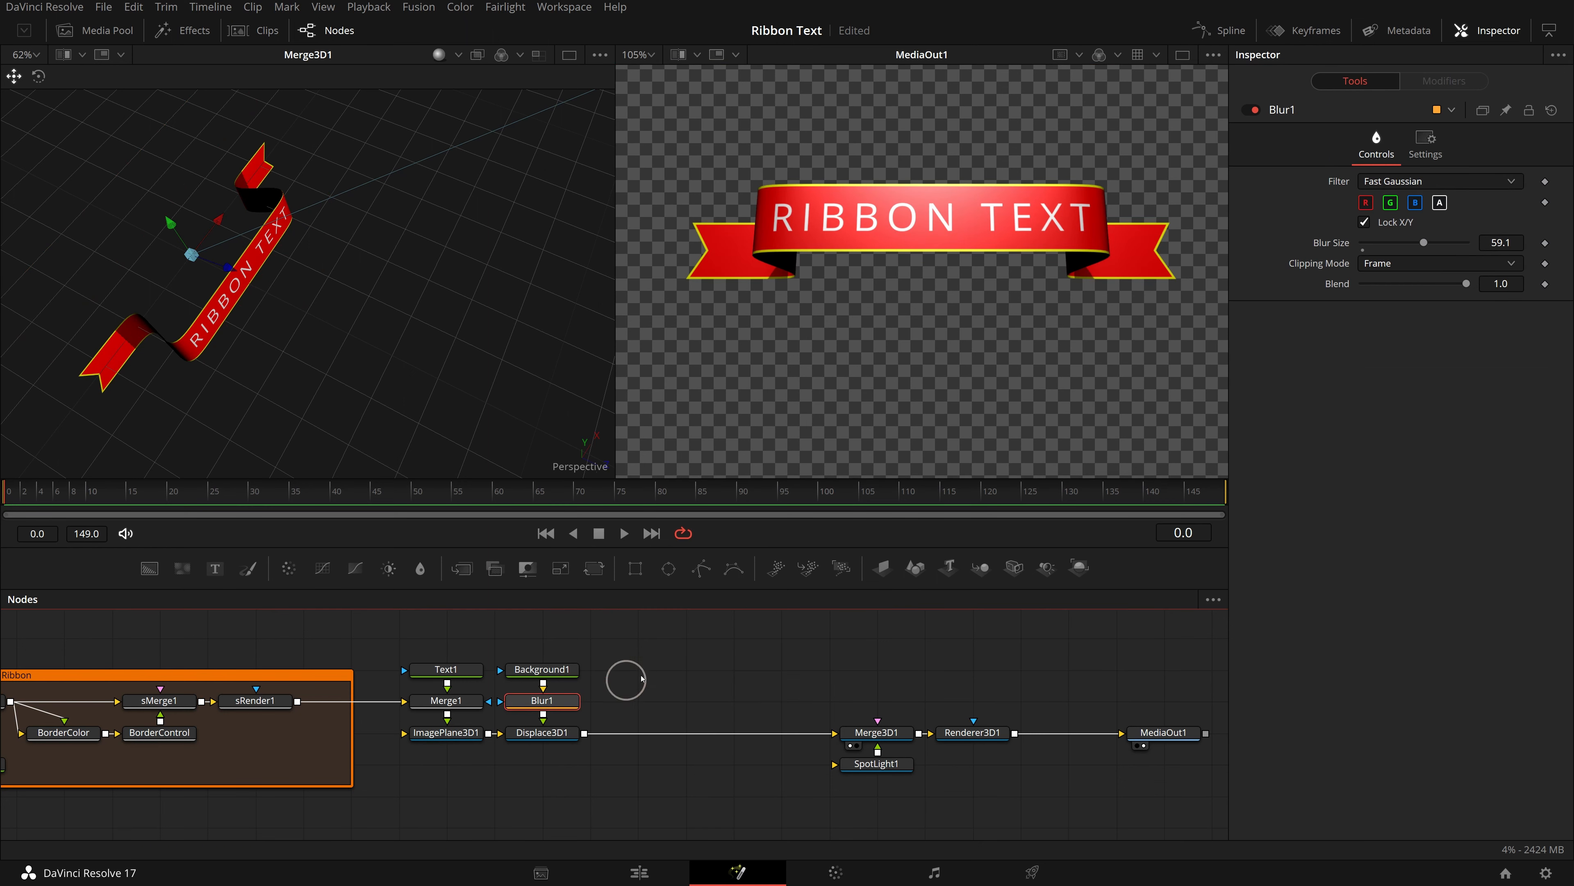
mouse_move(1424, 243)
left_mouse_down()
mouse_move(1336, 252)
mouse_move(1417, 244)
left_mouse_up()
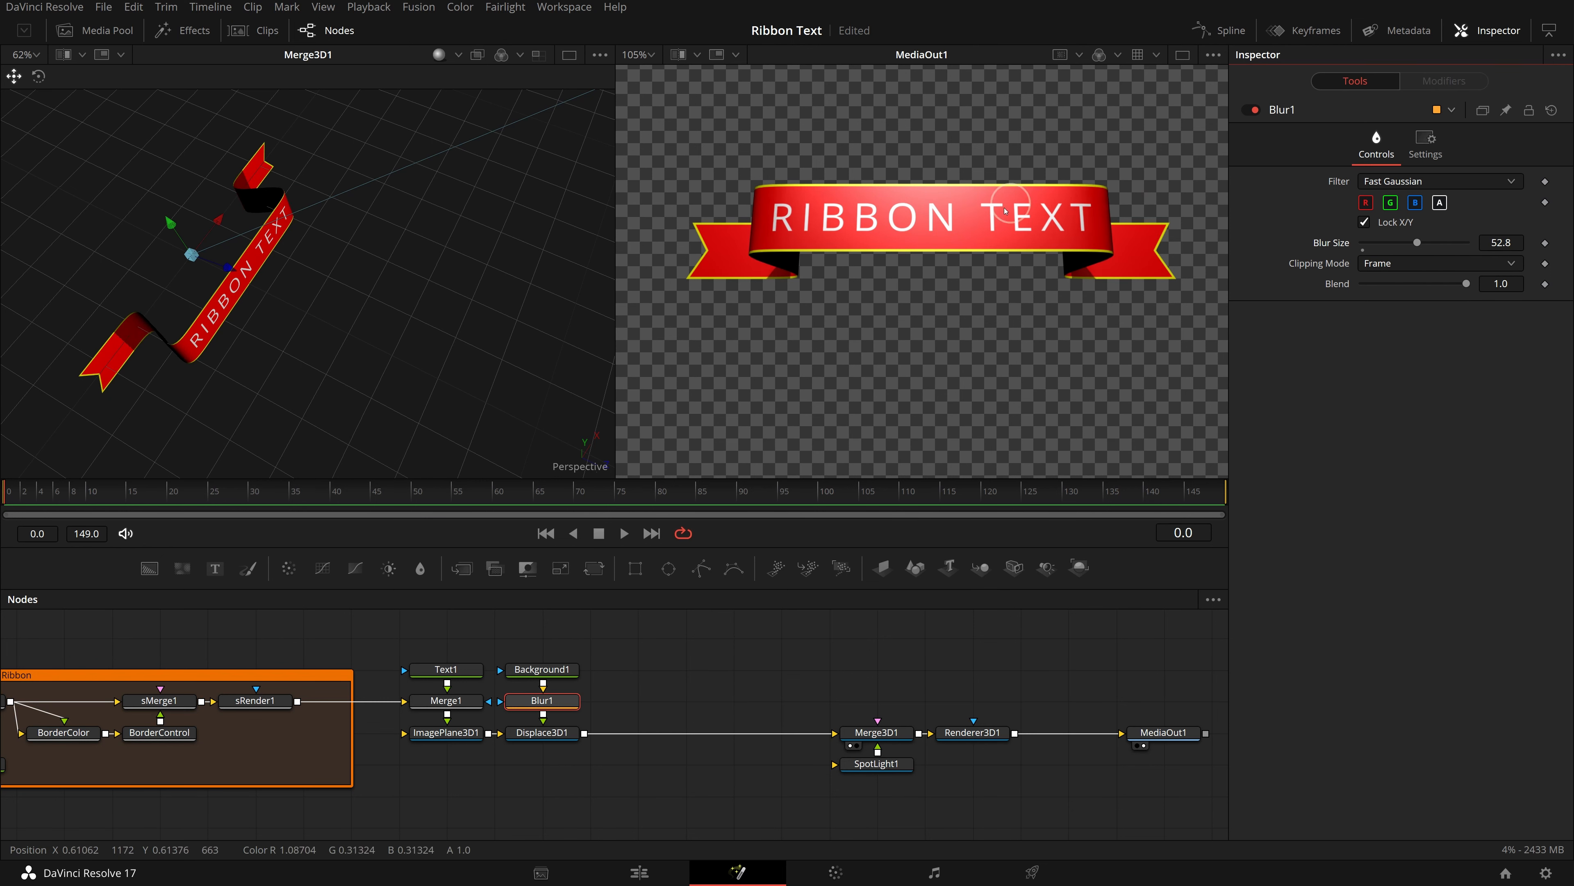
Soften SpotLight1's shadows by choosing Constant softness with a constant softness value of 0.0055
scroll(949, 281, "up", 2)
scroll(854, 325, "up", 7)
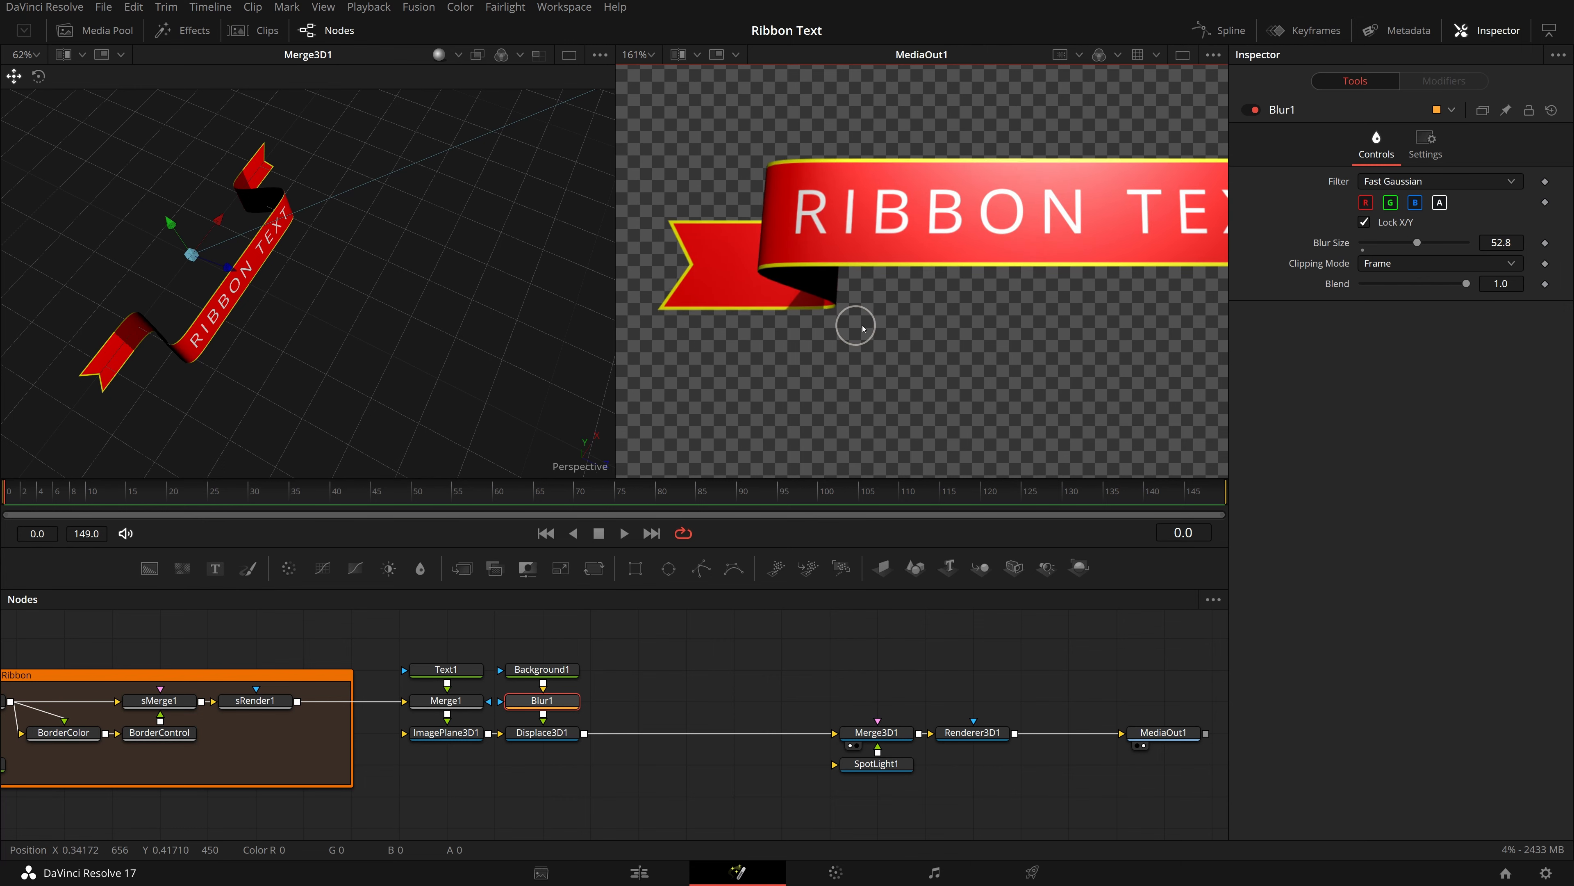
scroll(873, 328, "up", 2)
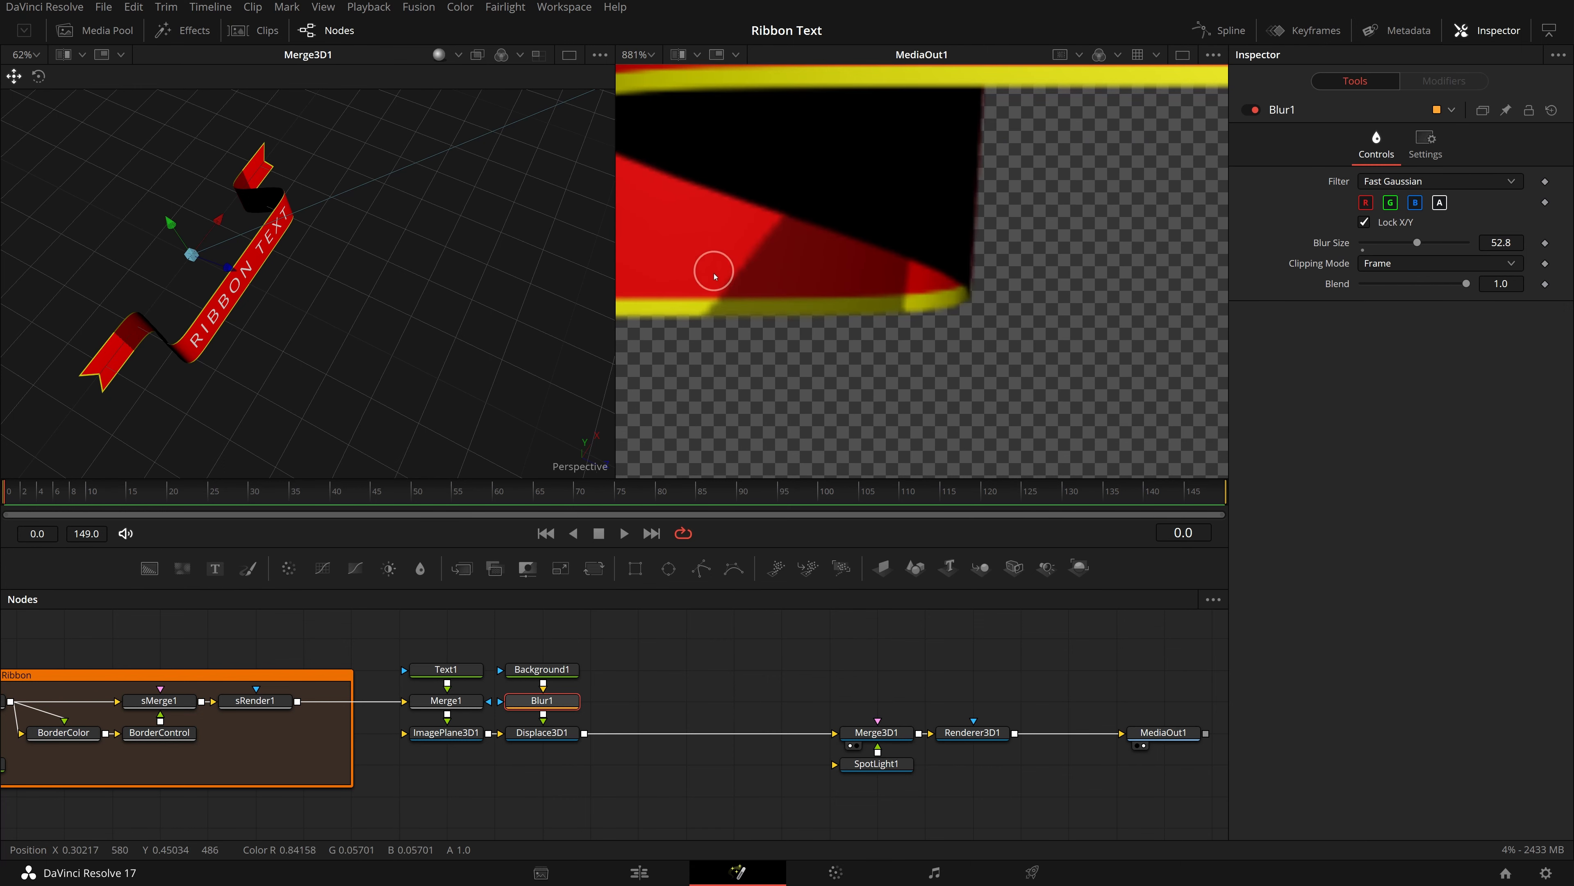
scroll(753, 299, "up", 2)
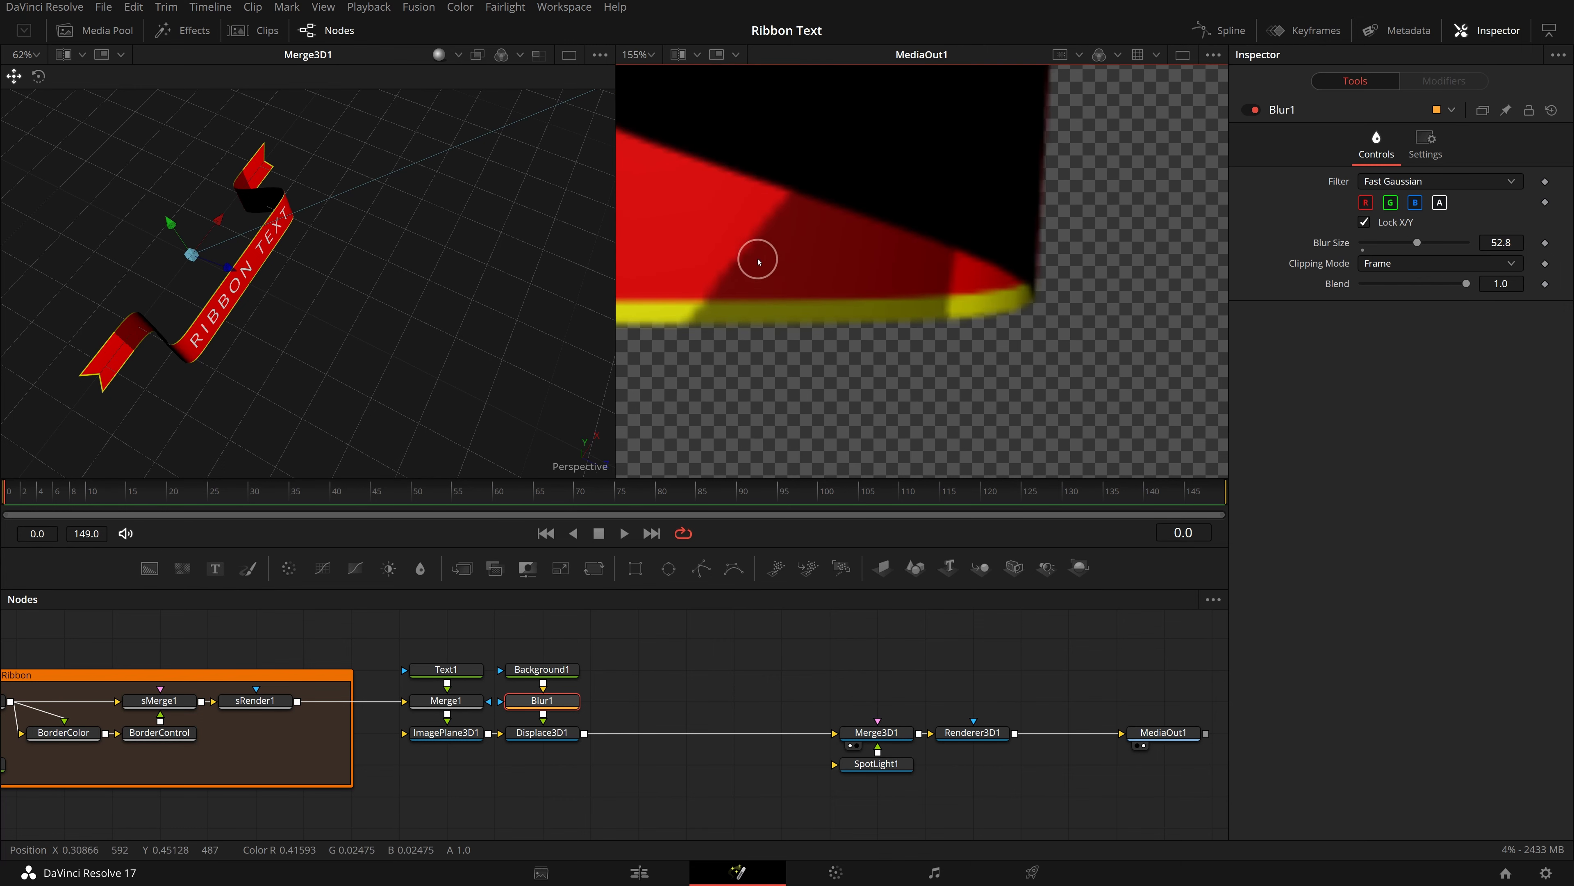
scroll(714, 298, "up", 1)
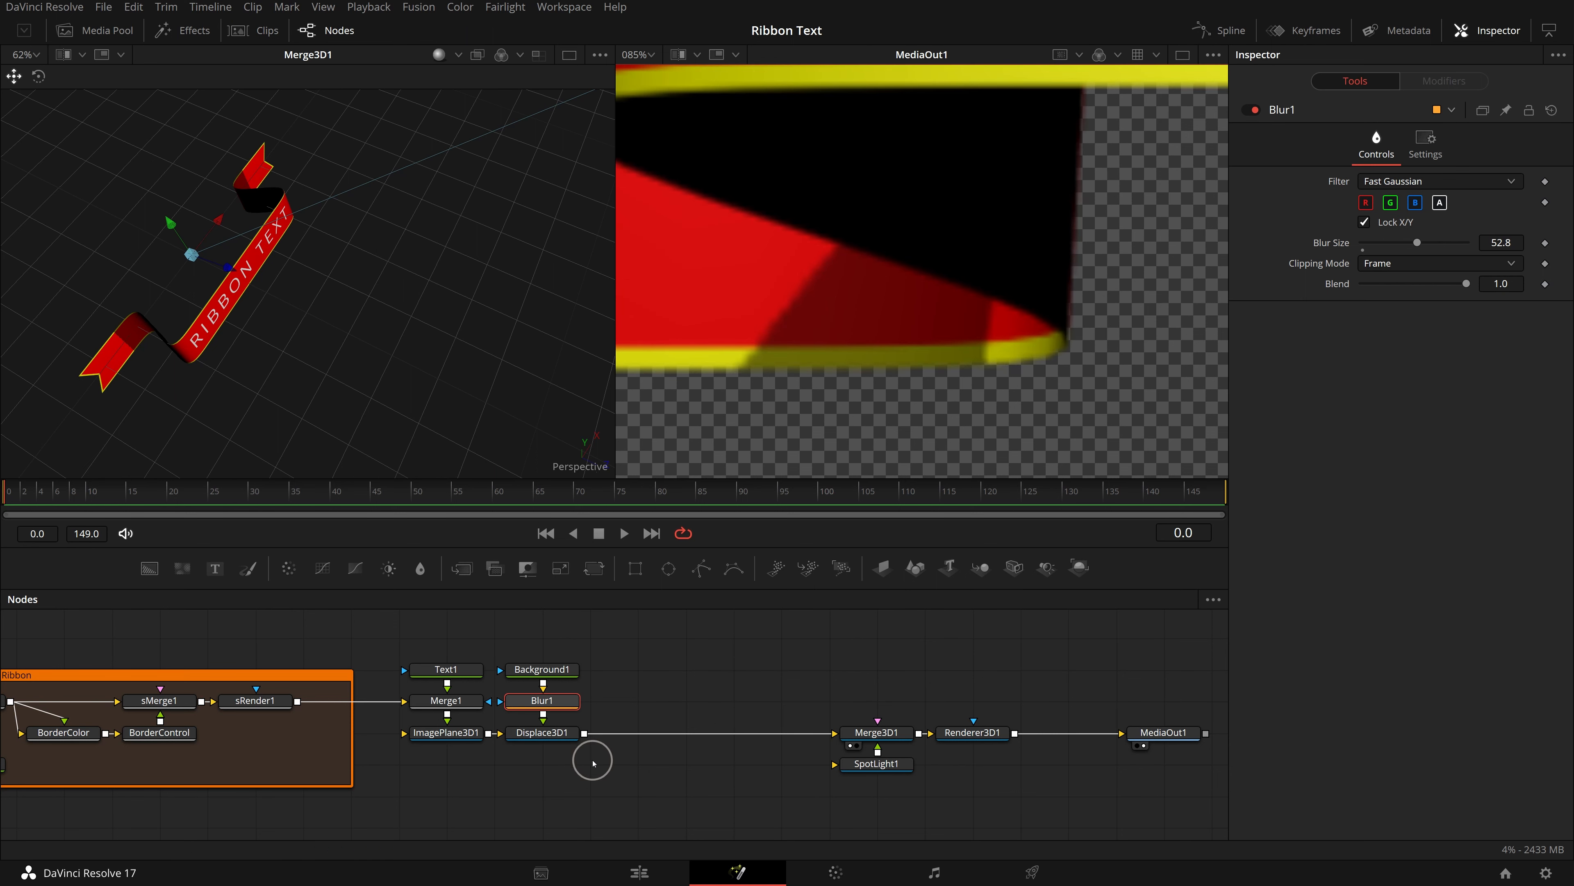
left_click(896, 767)
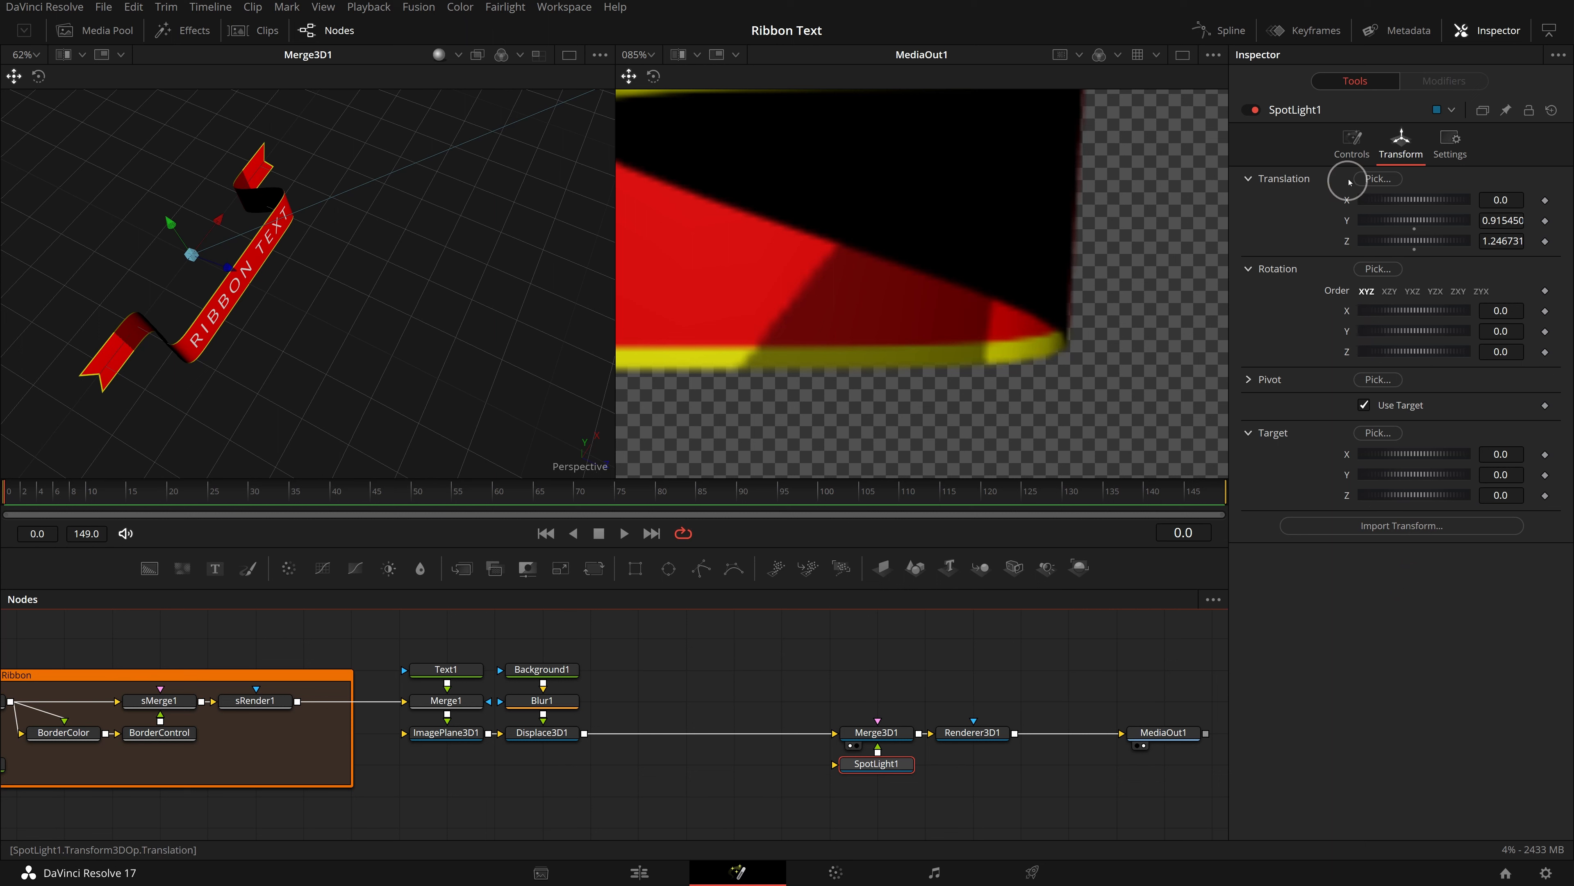
left_click(1353, 148)
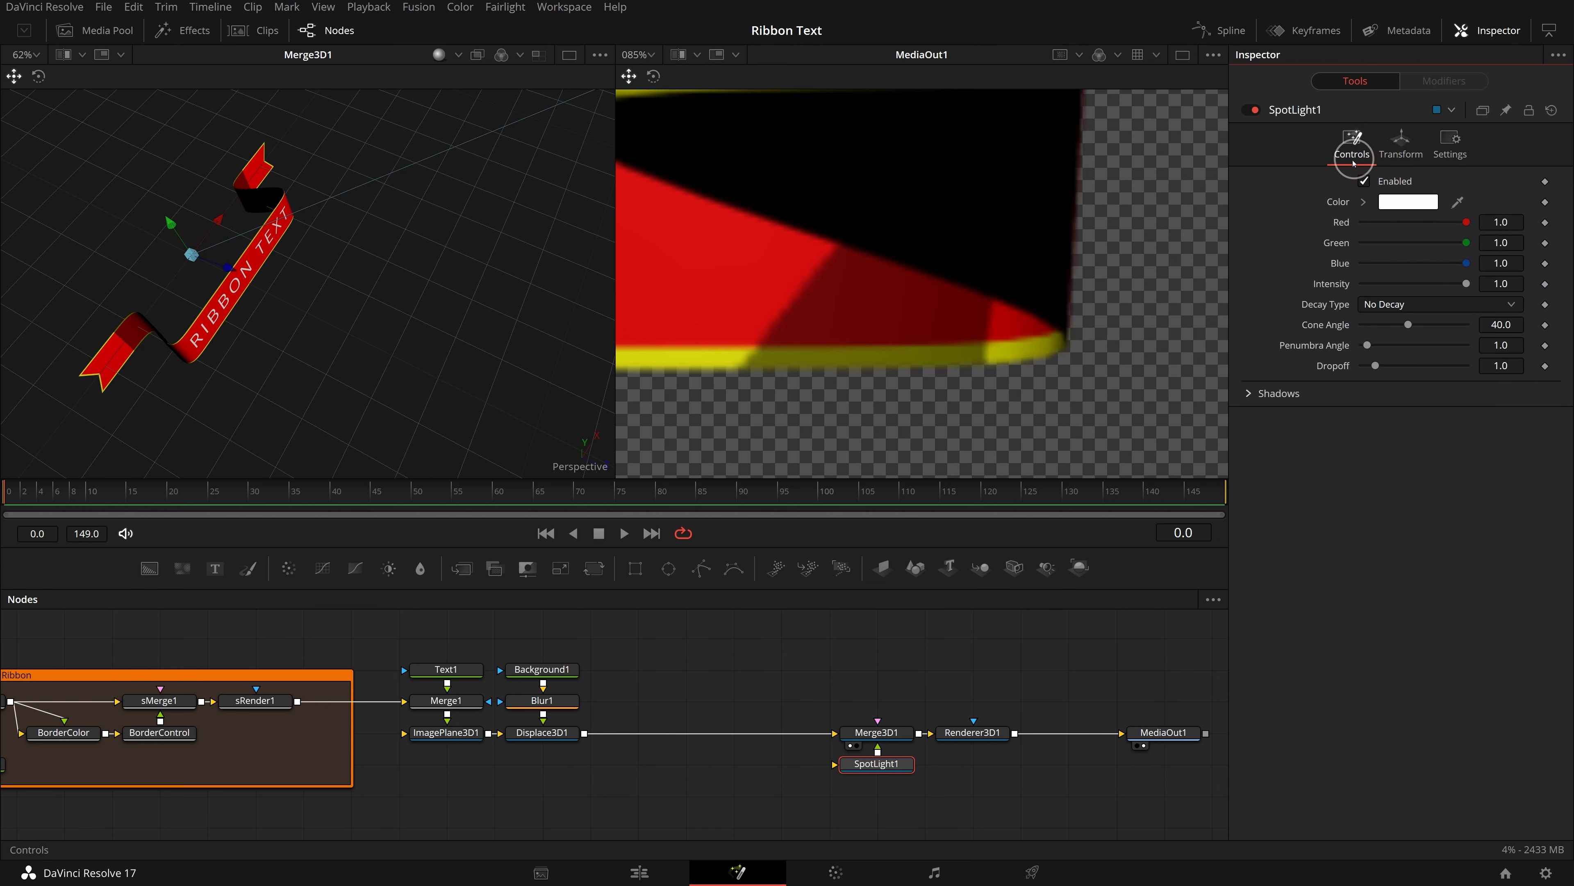
left_click(1251, 394)
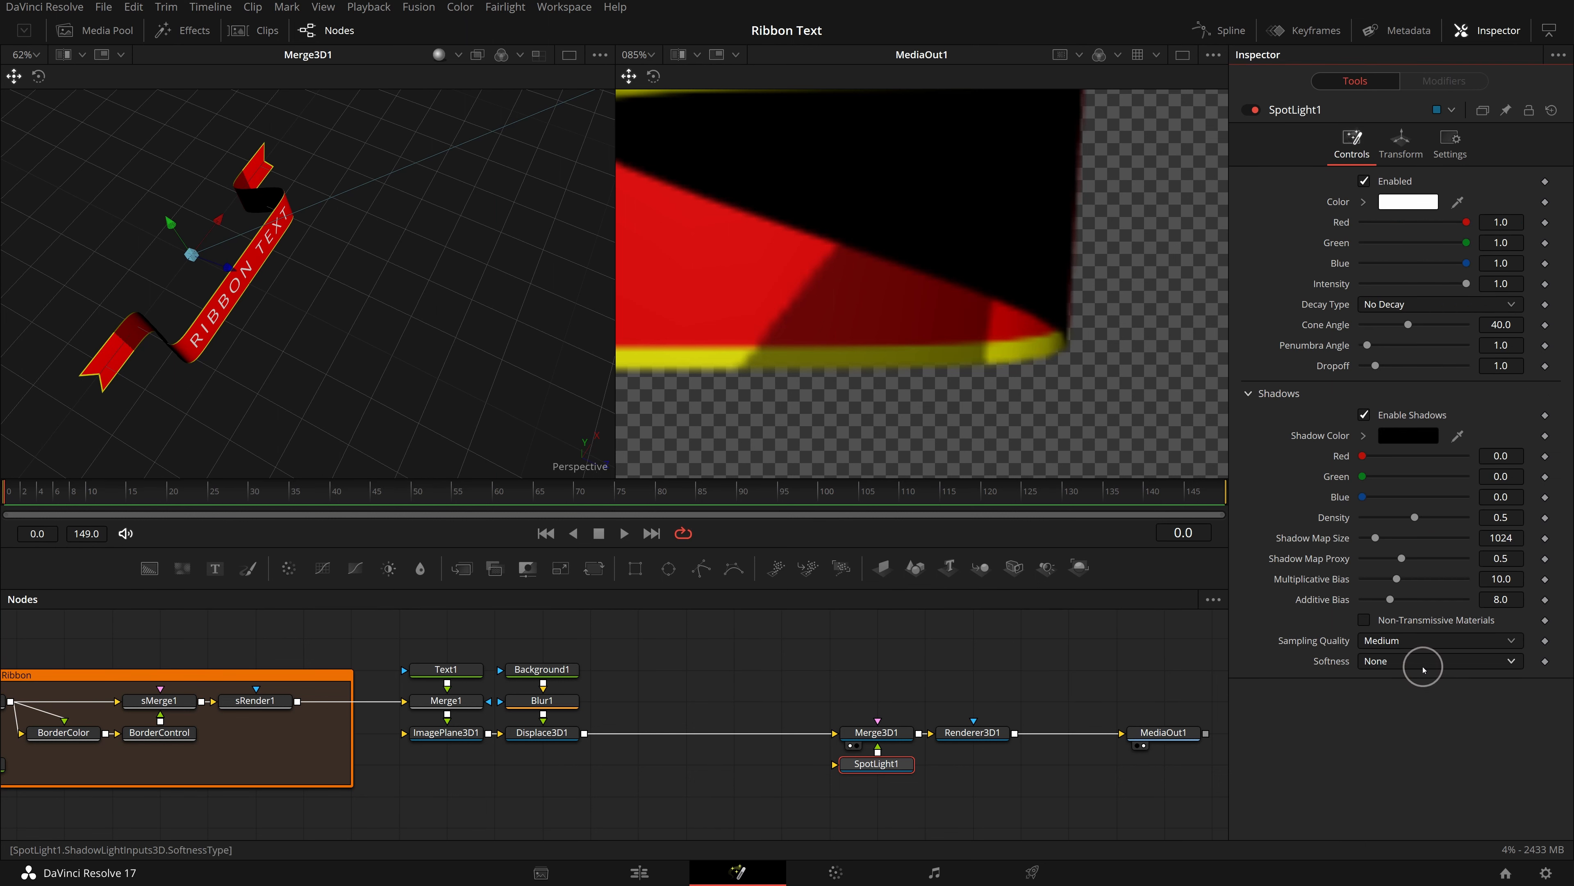
left_click(1404, 665)
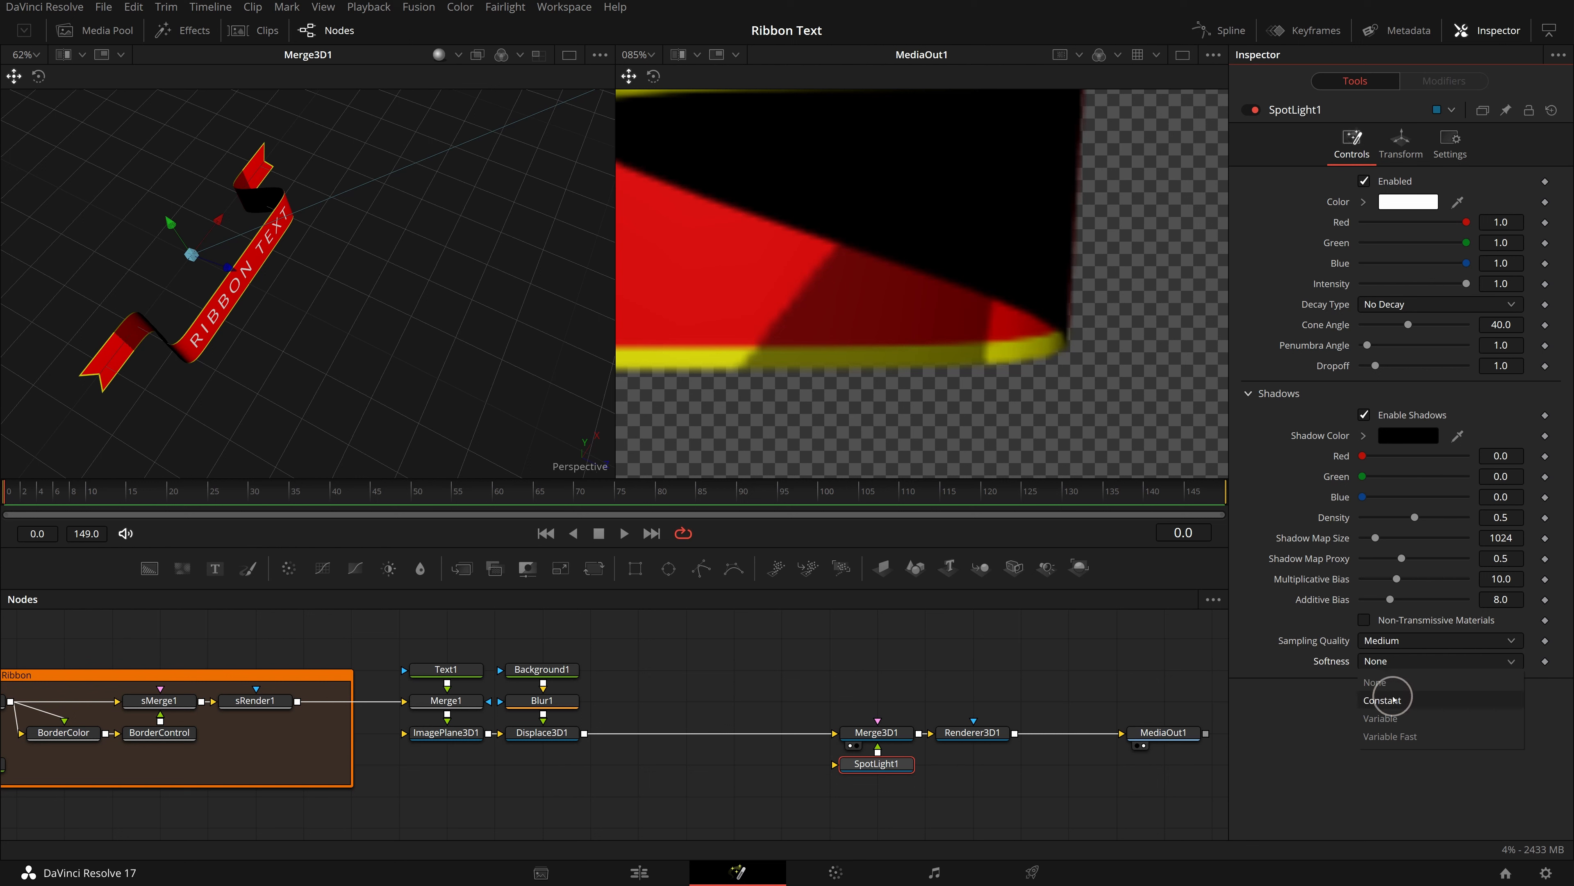
left_click(1393, 699)
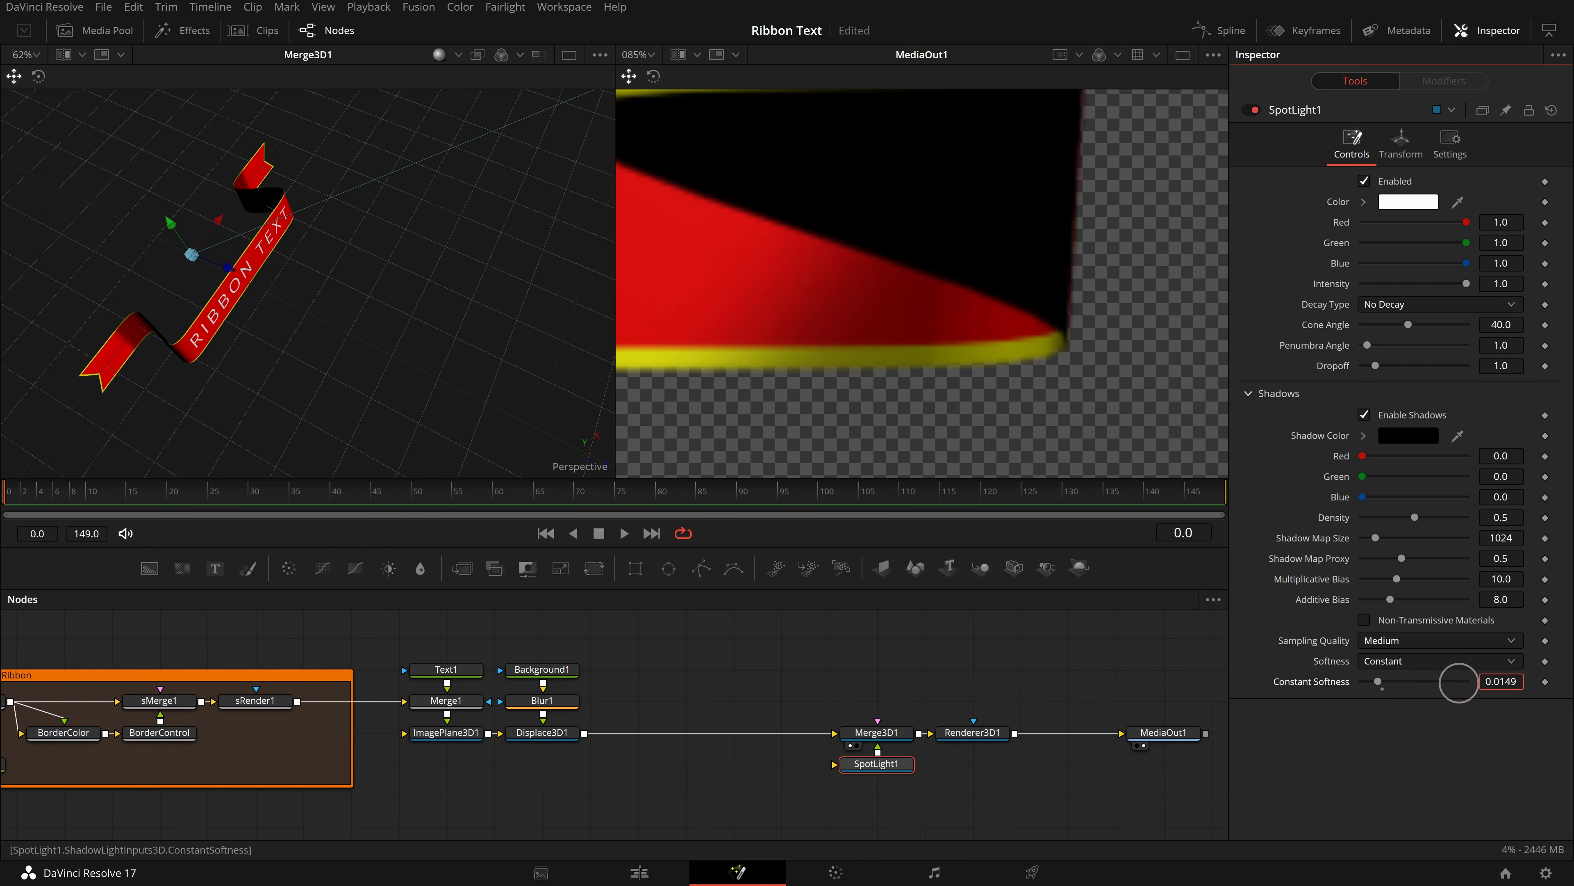
mouse_move(1378, 681)
left_mouse_down()
mouse_move(1328, 684)
mouse_move(1368, 681)
left_mouse_up()
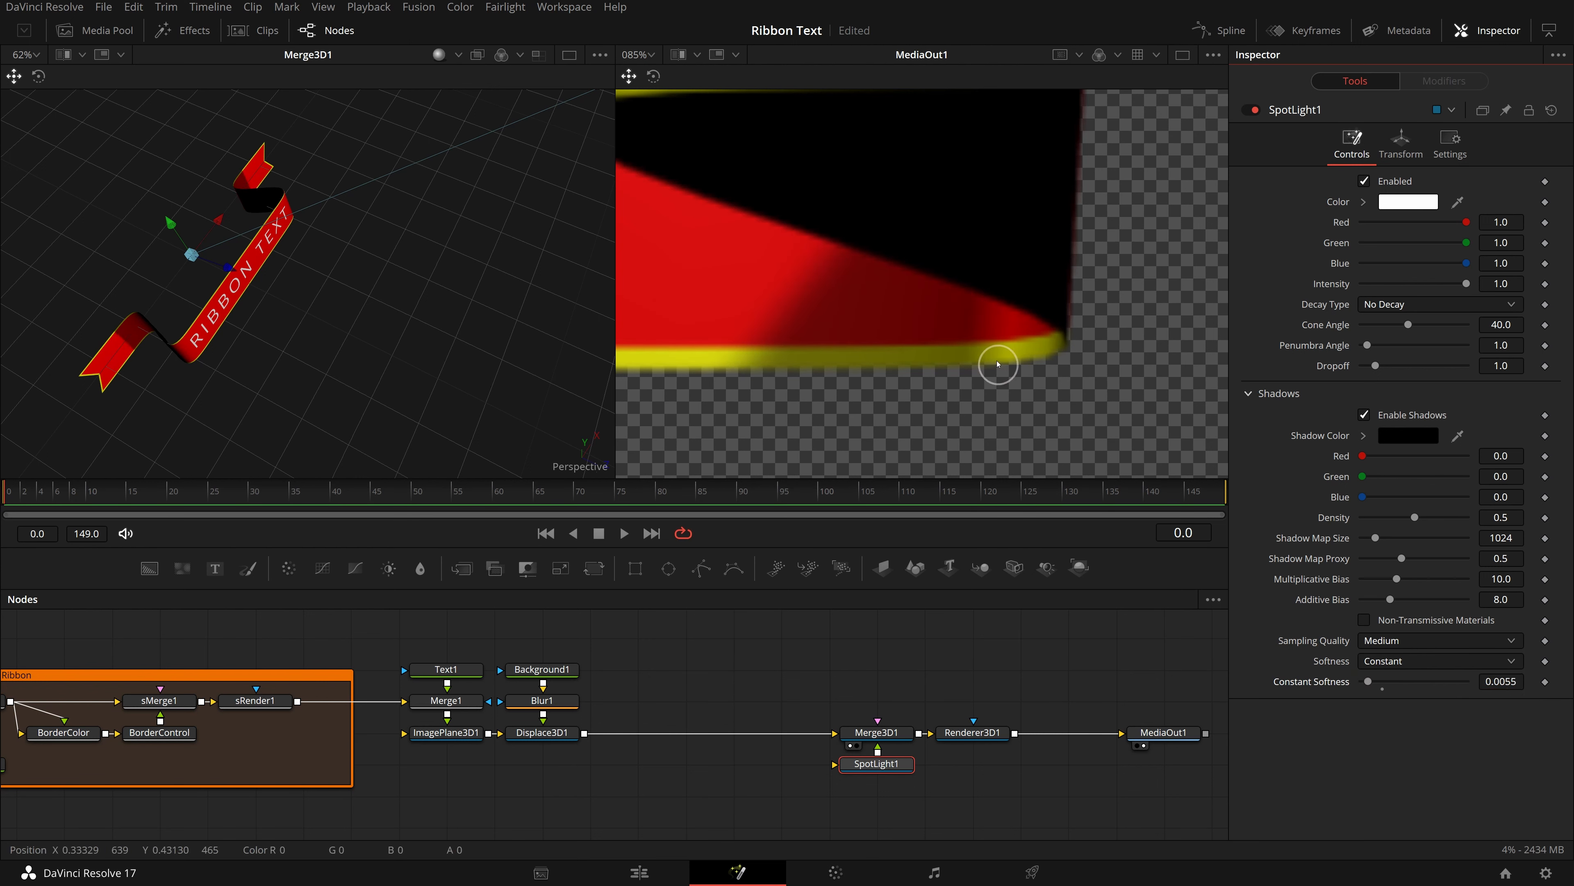
Add an Ambient Light node connected to Merge3D1
scroll(998, 364, "down", 6)
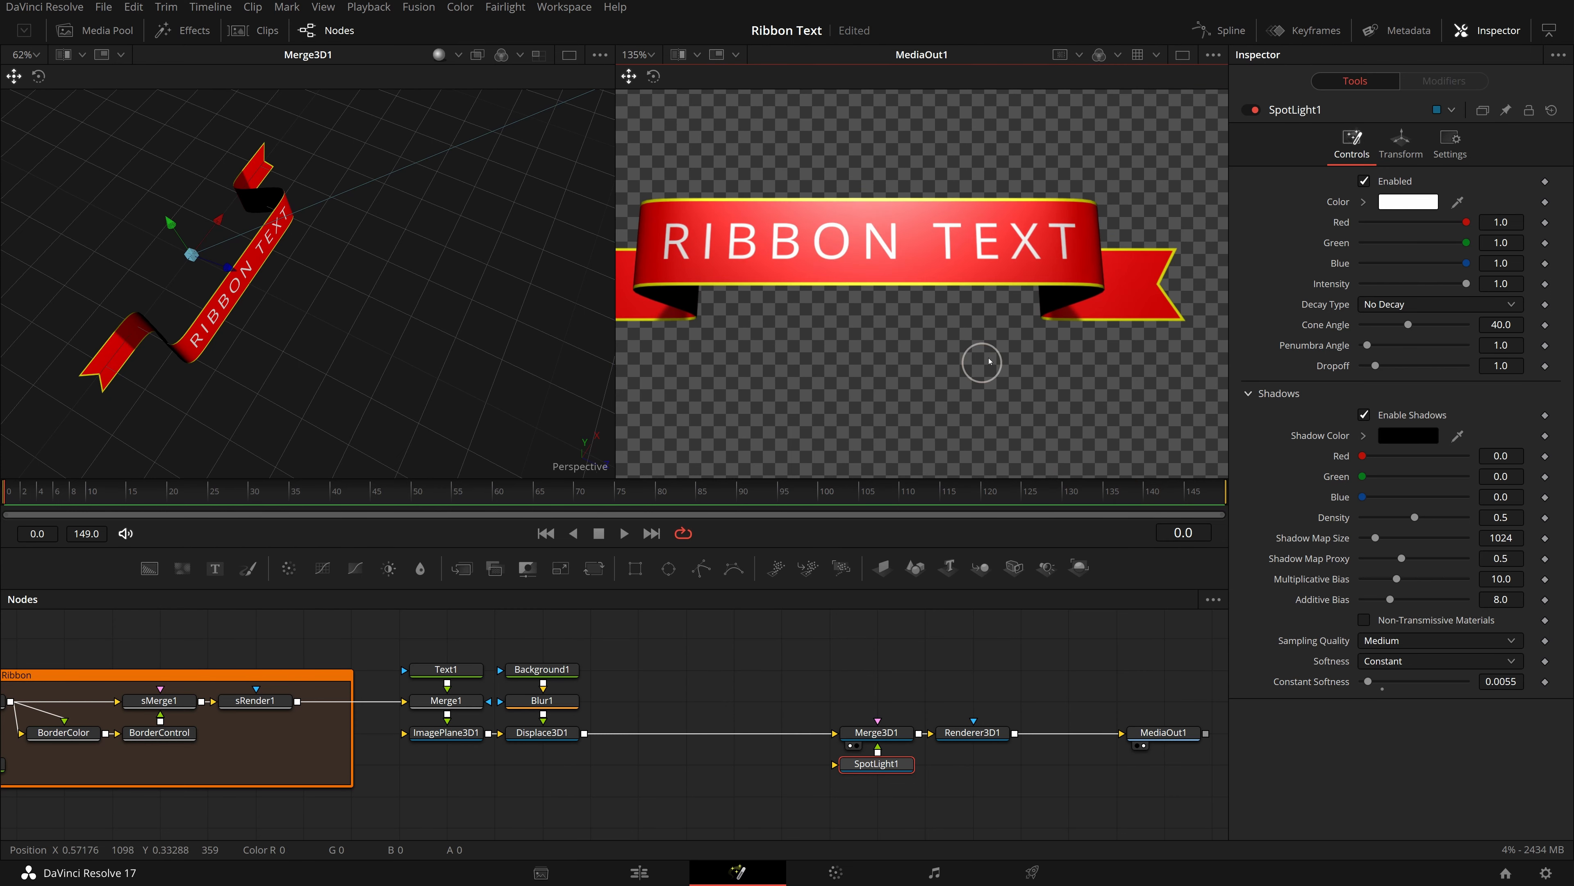
scroll(854, 335, "up", 3)
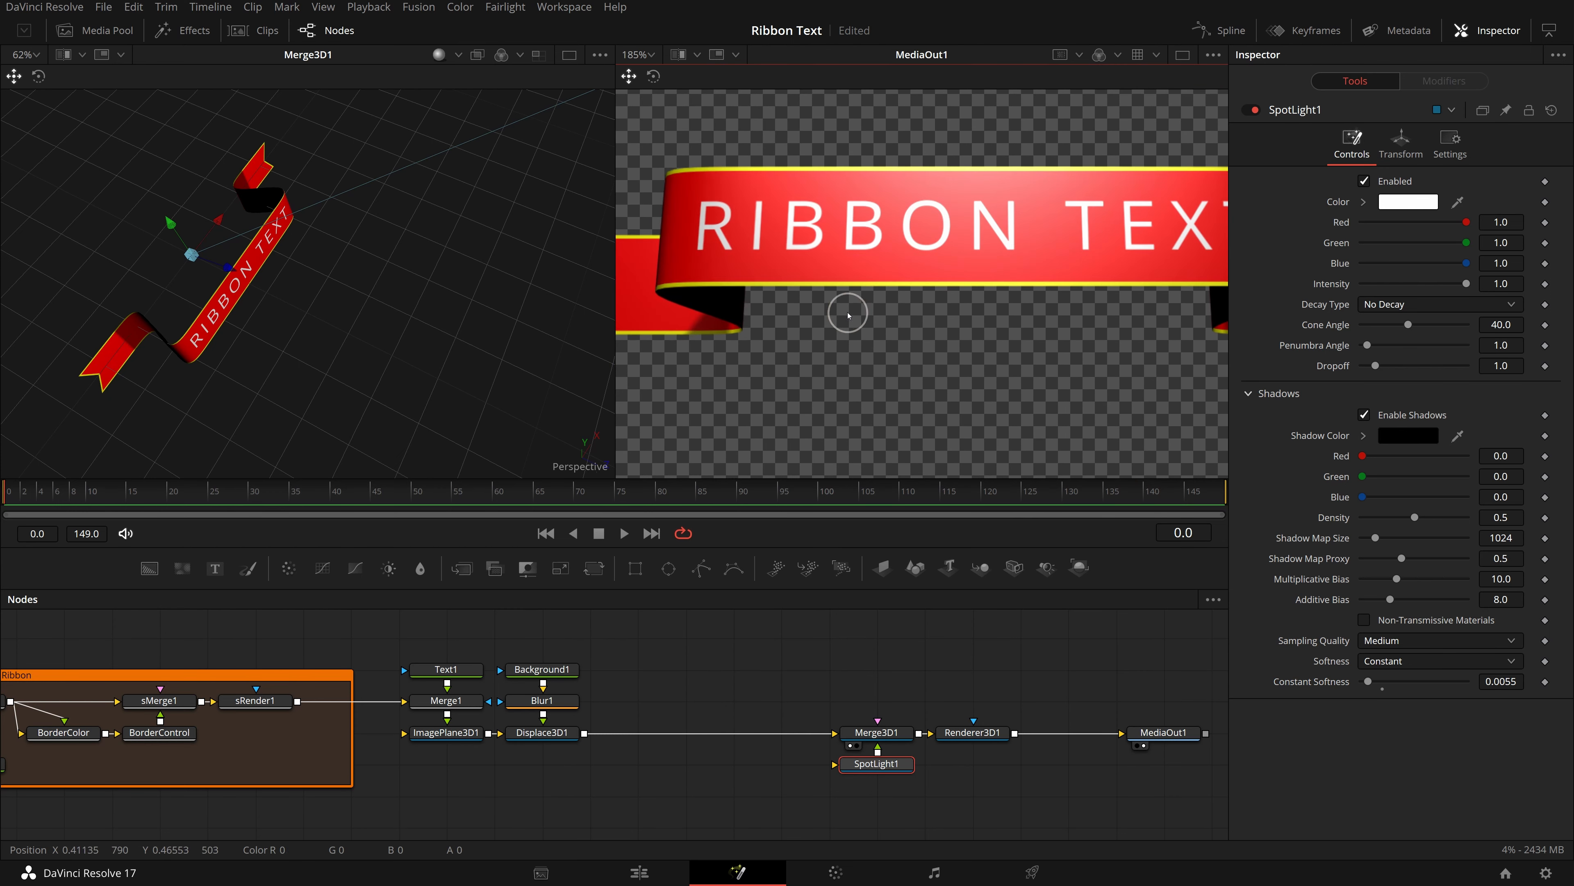
scroll(899, 362, "down", 4)
left_click_drag(900, 361, 884, 335)
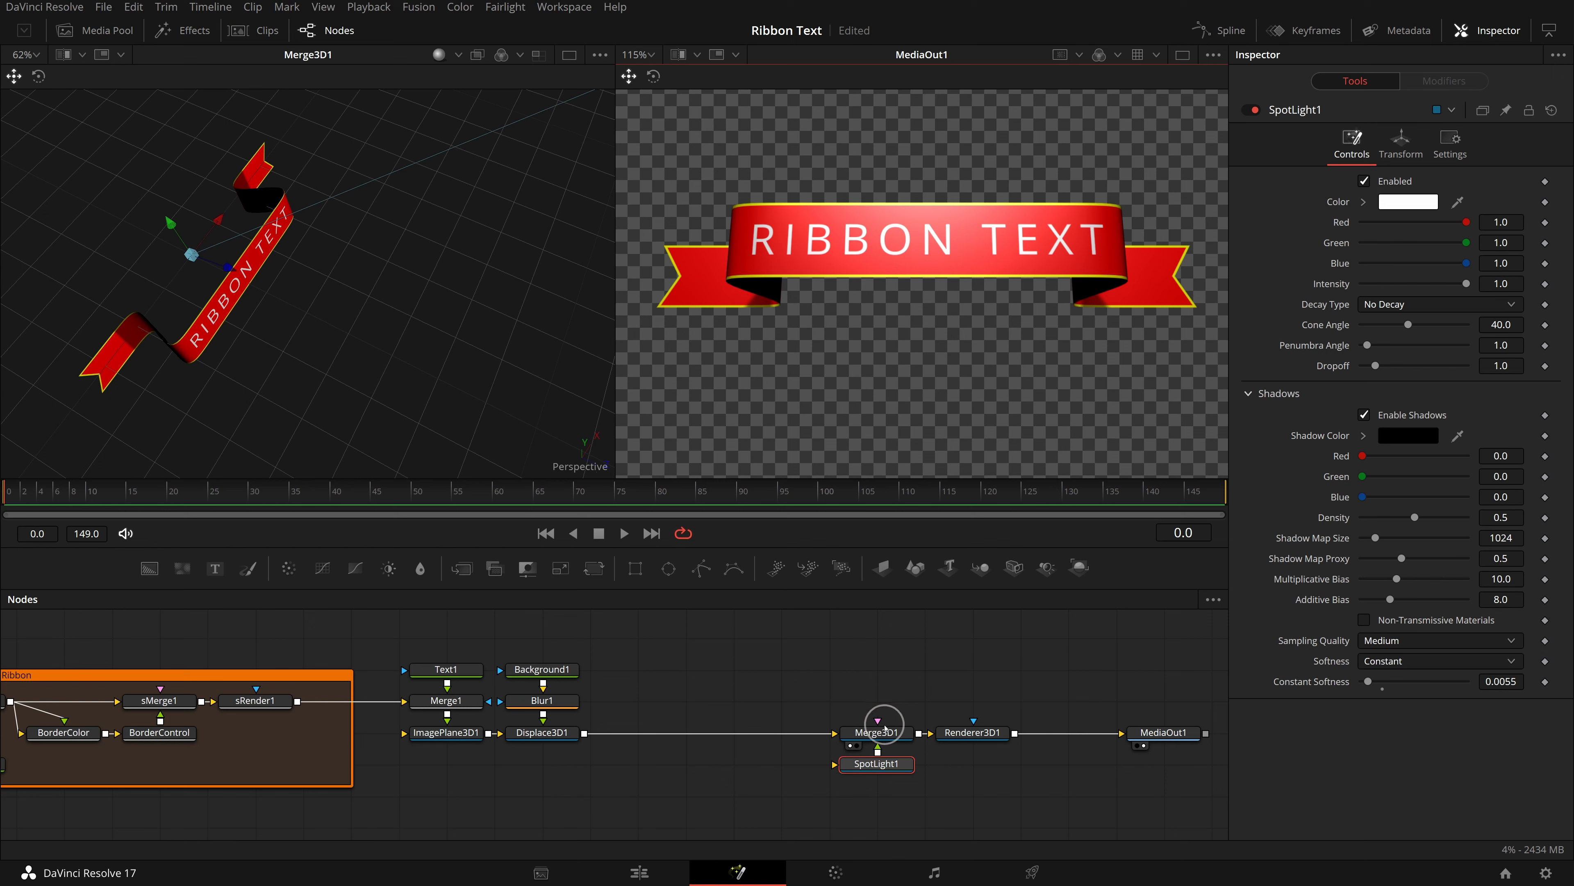
left_click(883, 734)
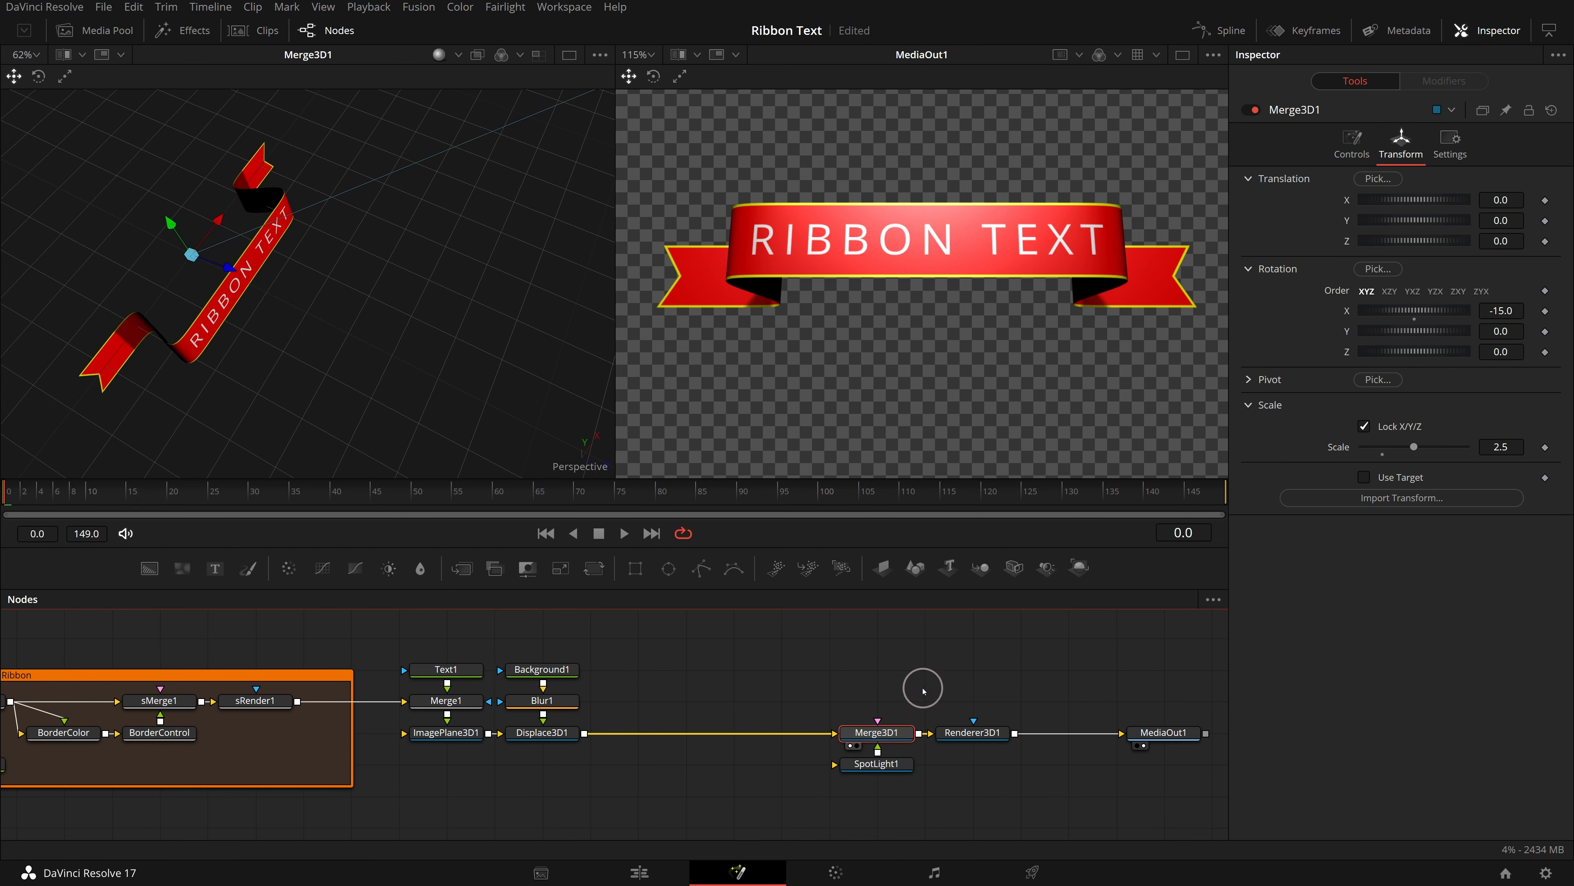
key("shift+space")
type("Displace 3D")
key("BackSpace")
key("BackSpace")
key("BackSpace")
key("BackSpace")
key("BackSpace")
key("BackSpace")
key("BackSpace")
key("BackSpace")
key("BackSpace")
key("BackSpace")
key("BackSpace")
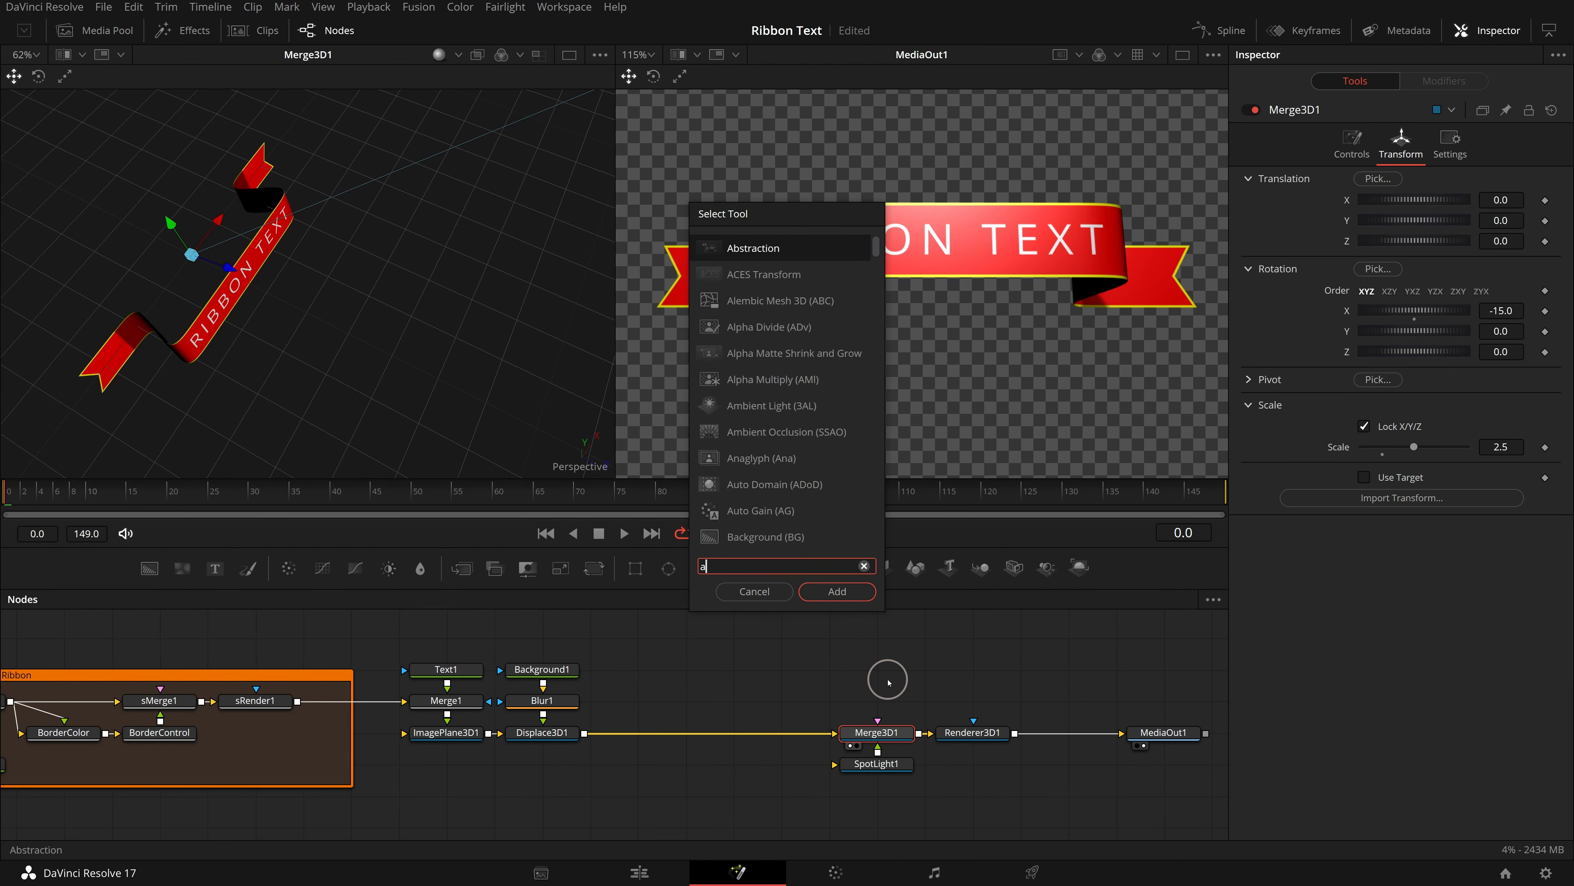
type("amb")
left_click(745, 247)
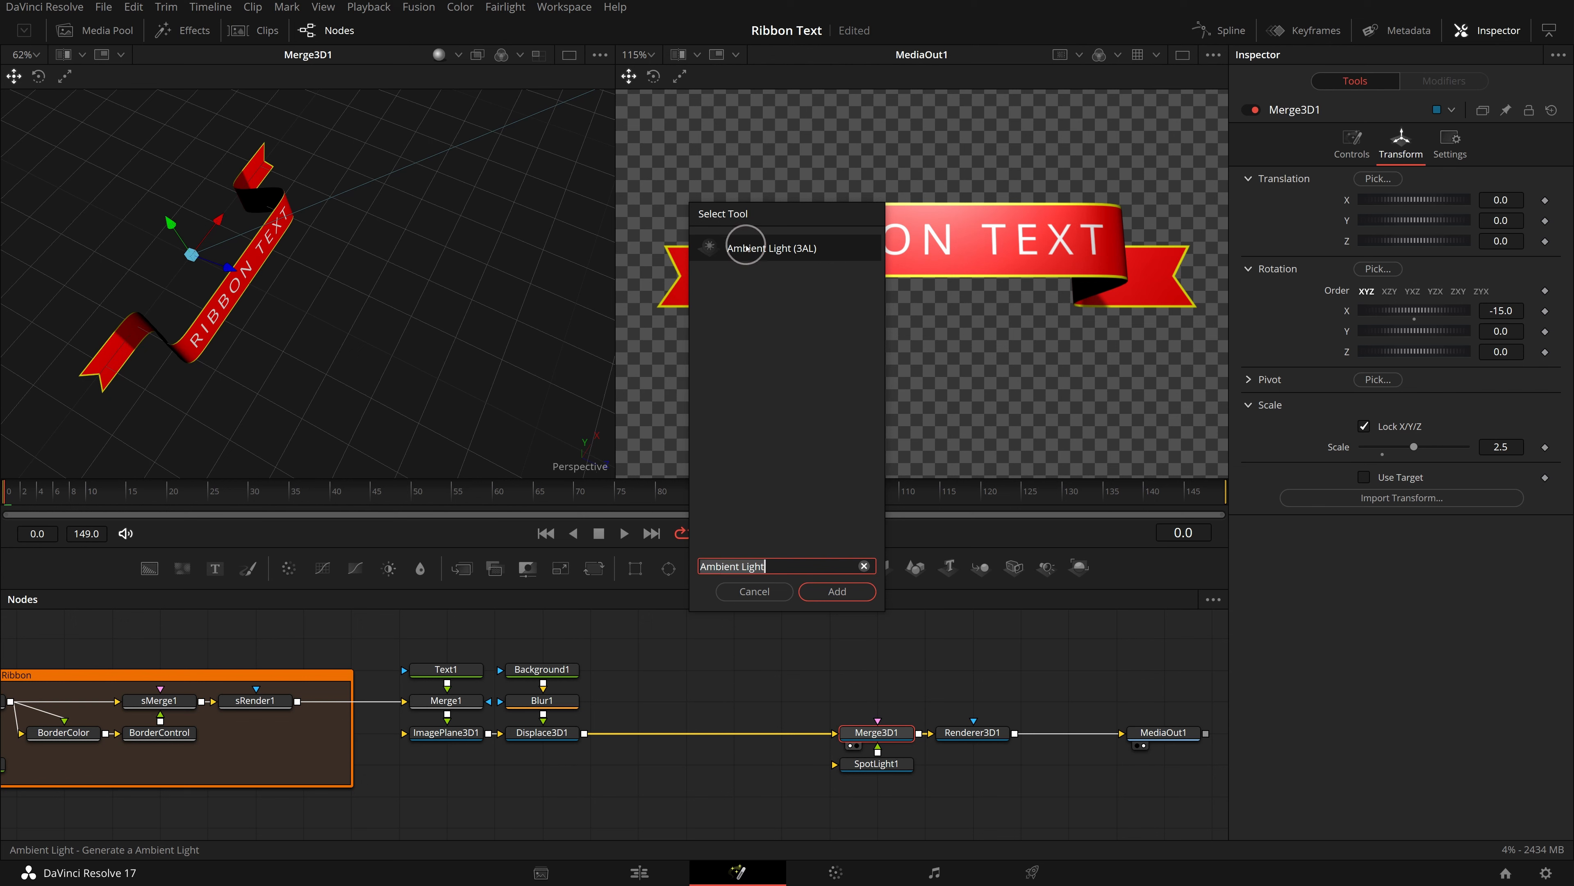
left_click(841, 593)
Set AmbientLight1's intensity to 0.276 to brighten the dark folds of the ribbon
scroll(868, 329, "up", 3)
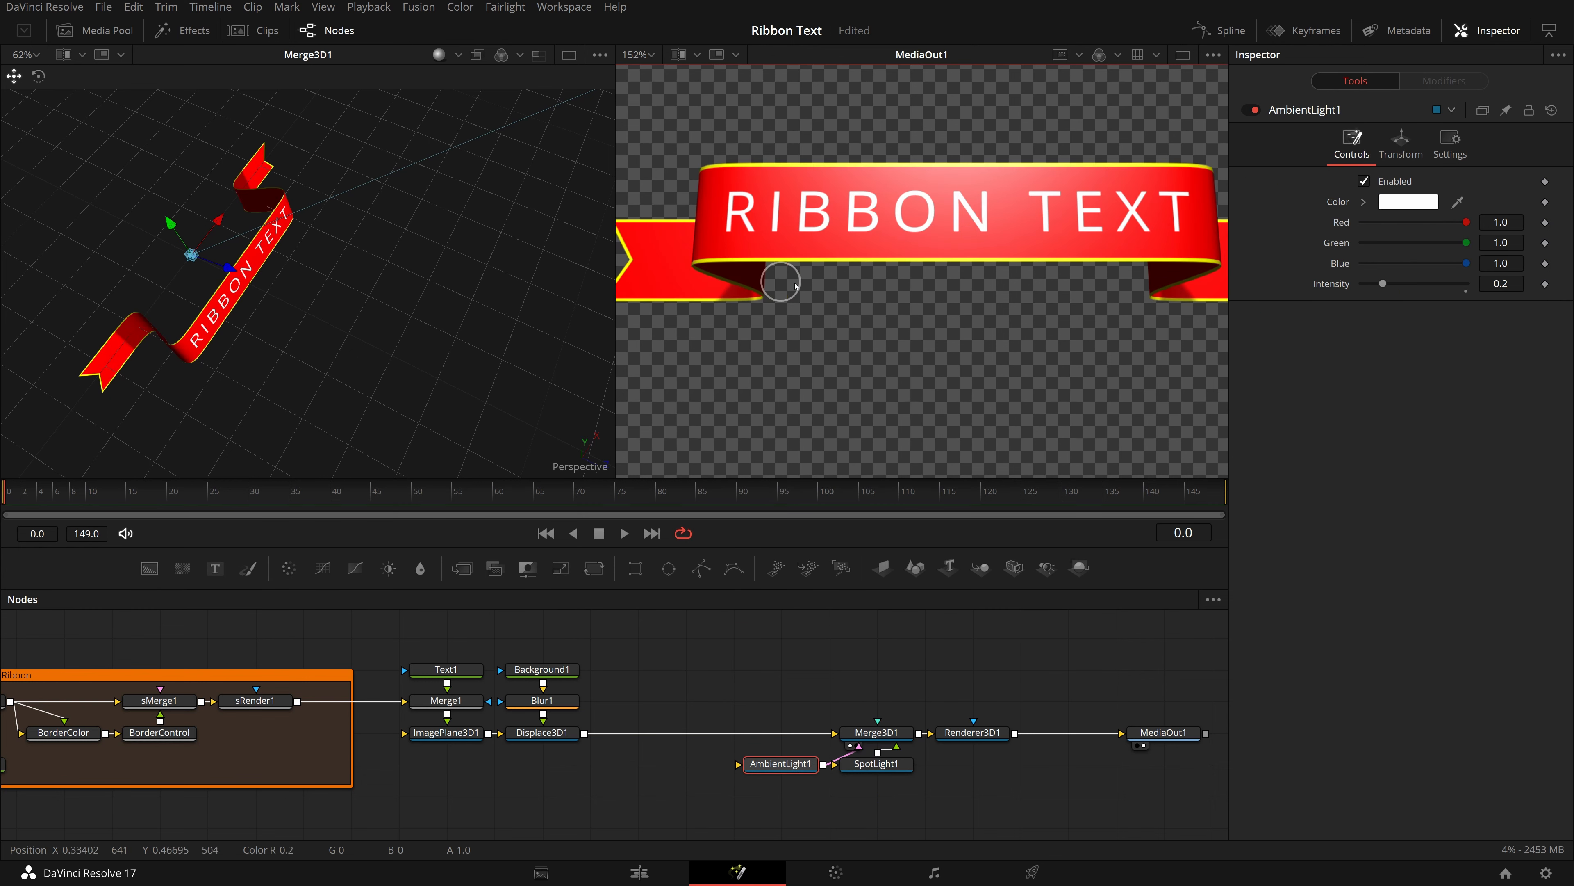
scroll(874, 316, "up", 1)
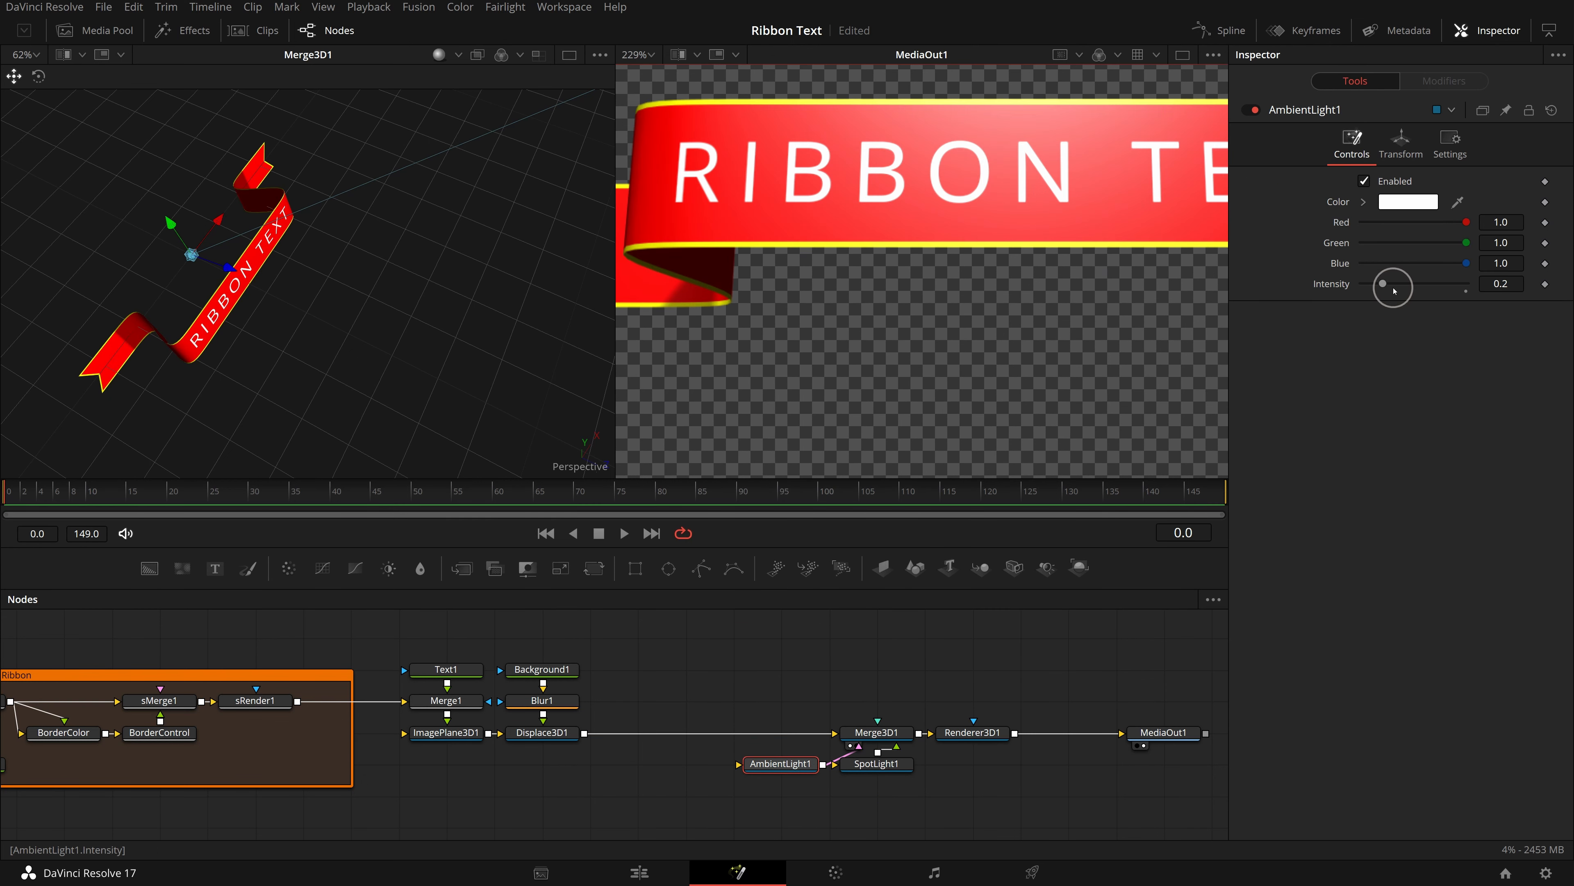
left_click_drag(1382, 284, 1393, 287)
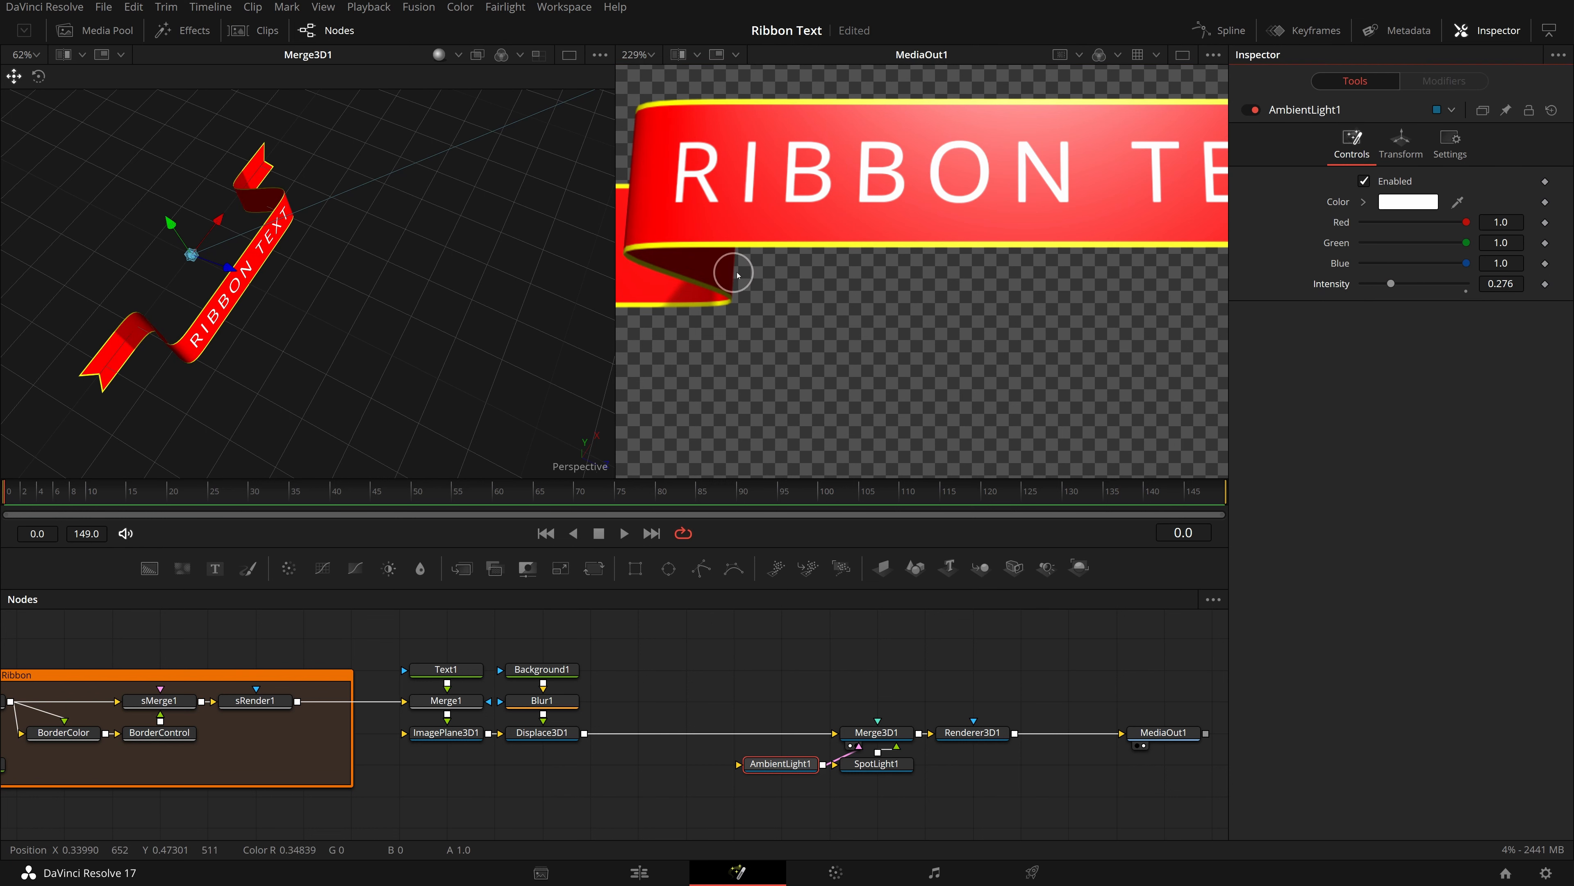
Lower SpotLight1's intensity to 0.698
scroll(914, 282, "down", 10)
scroll(1108, 306, "up", 3)
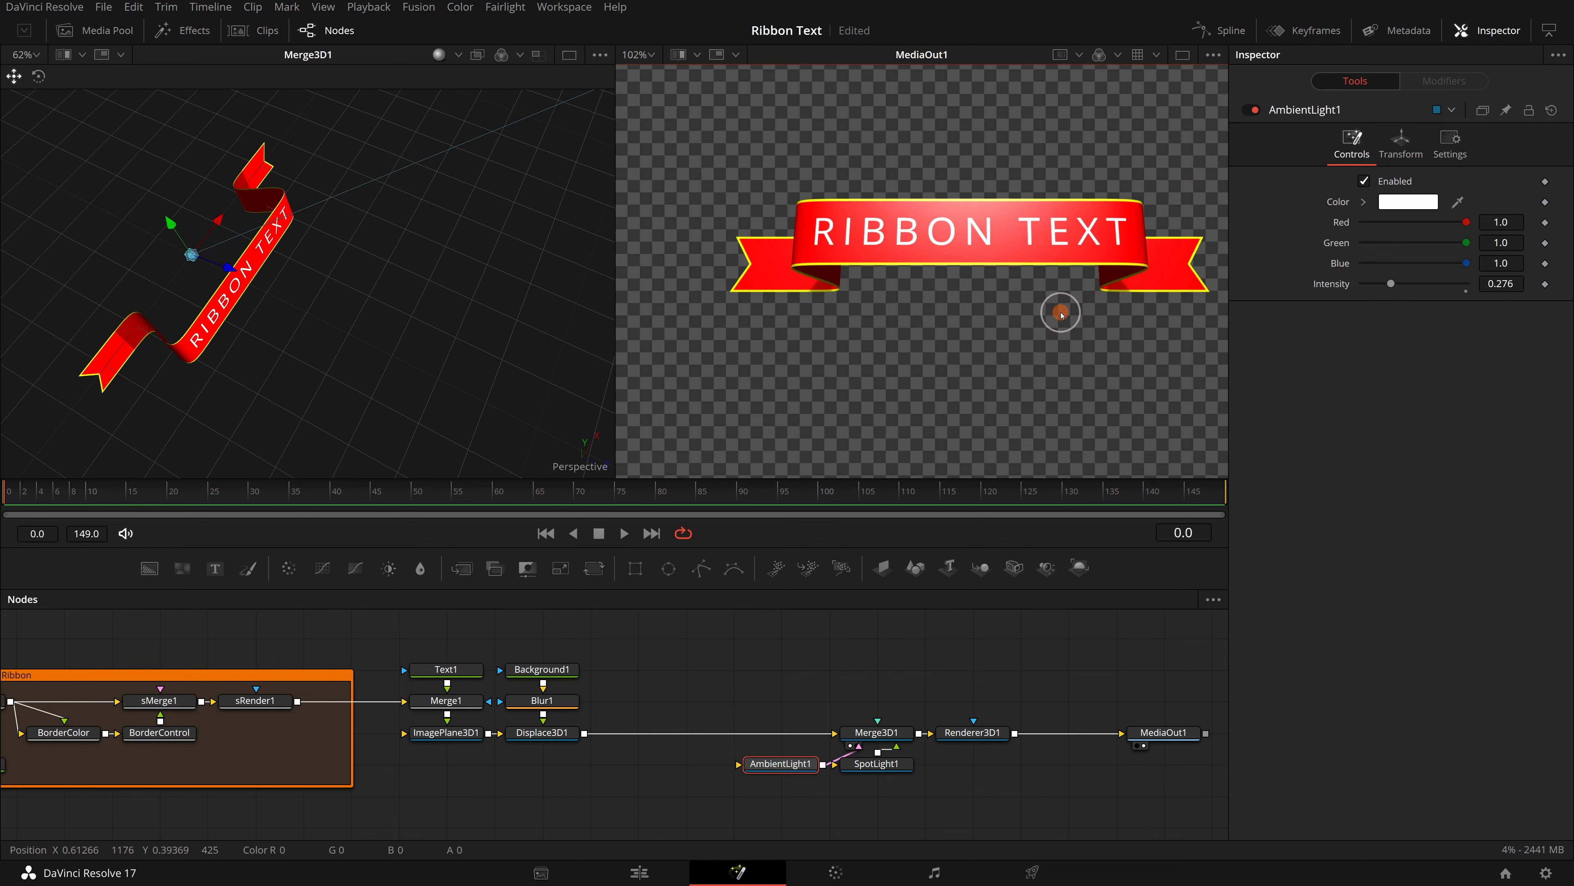
scroll(1053, 310, "down", 2)
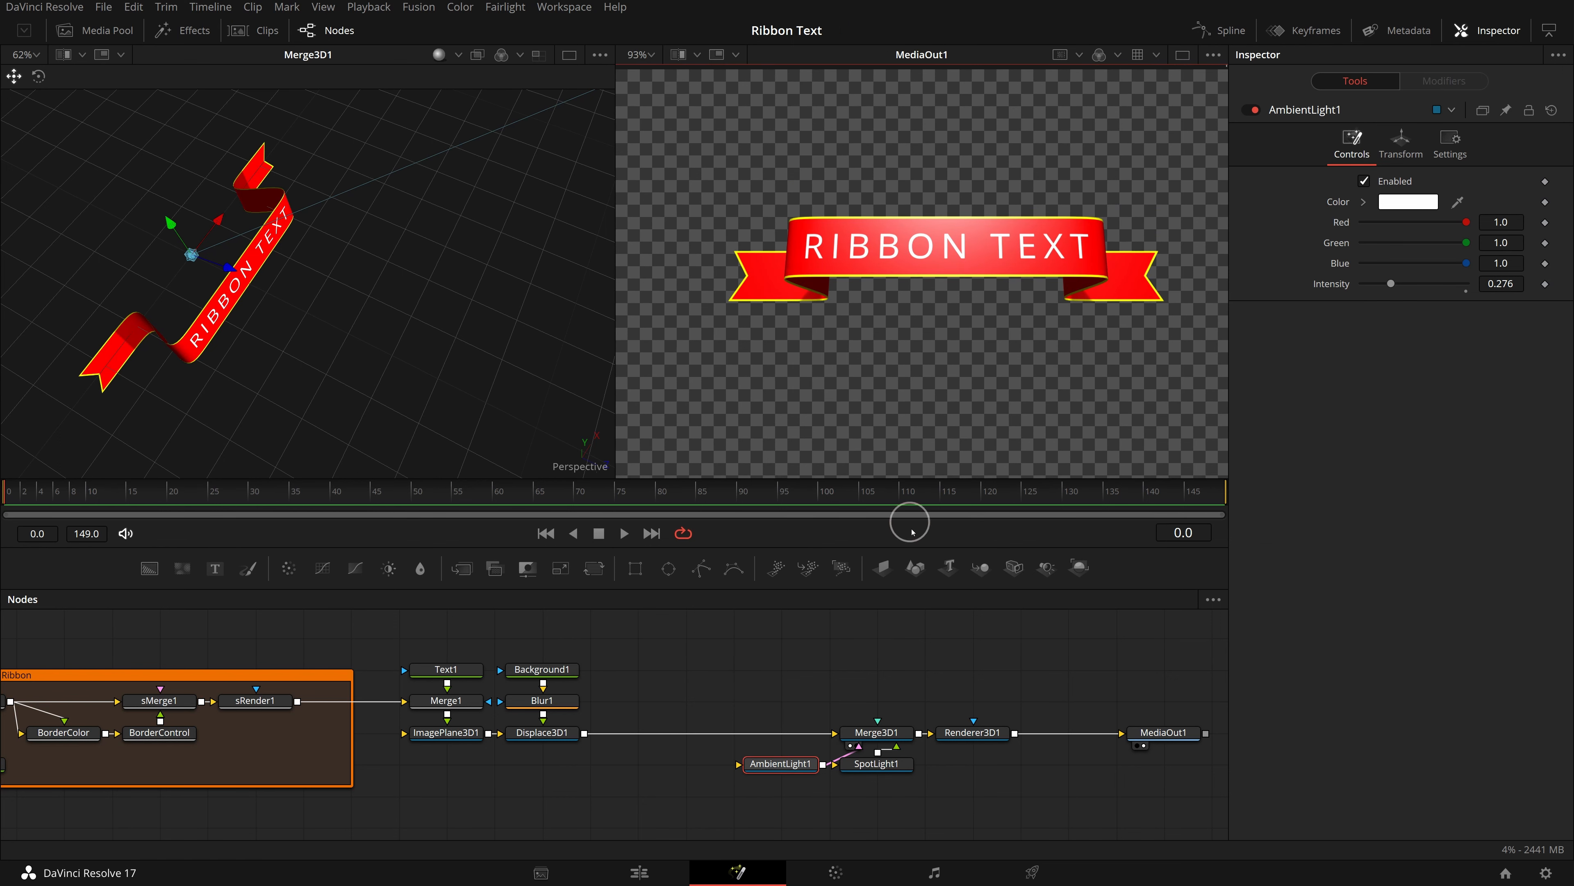
left_click(887, 761)
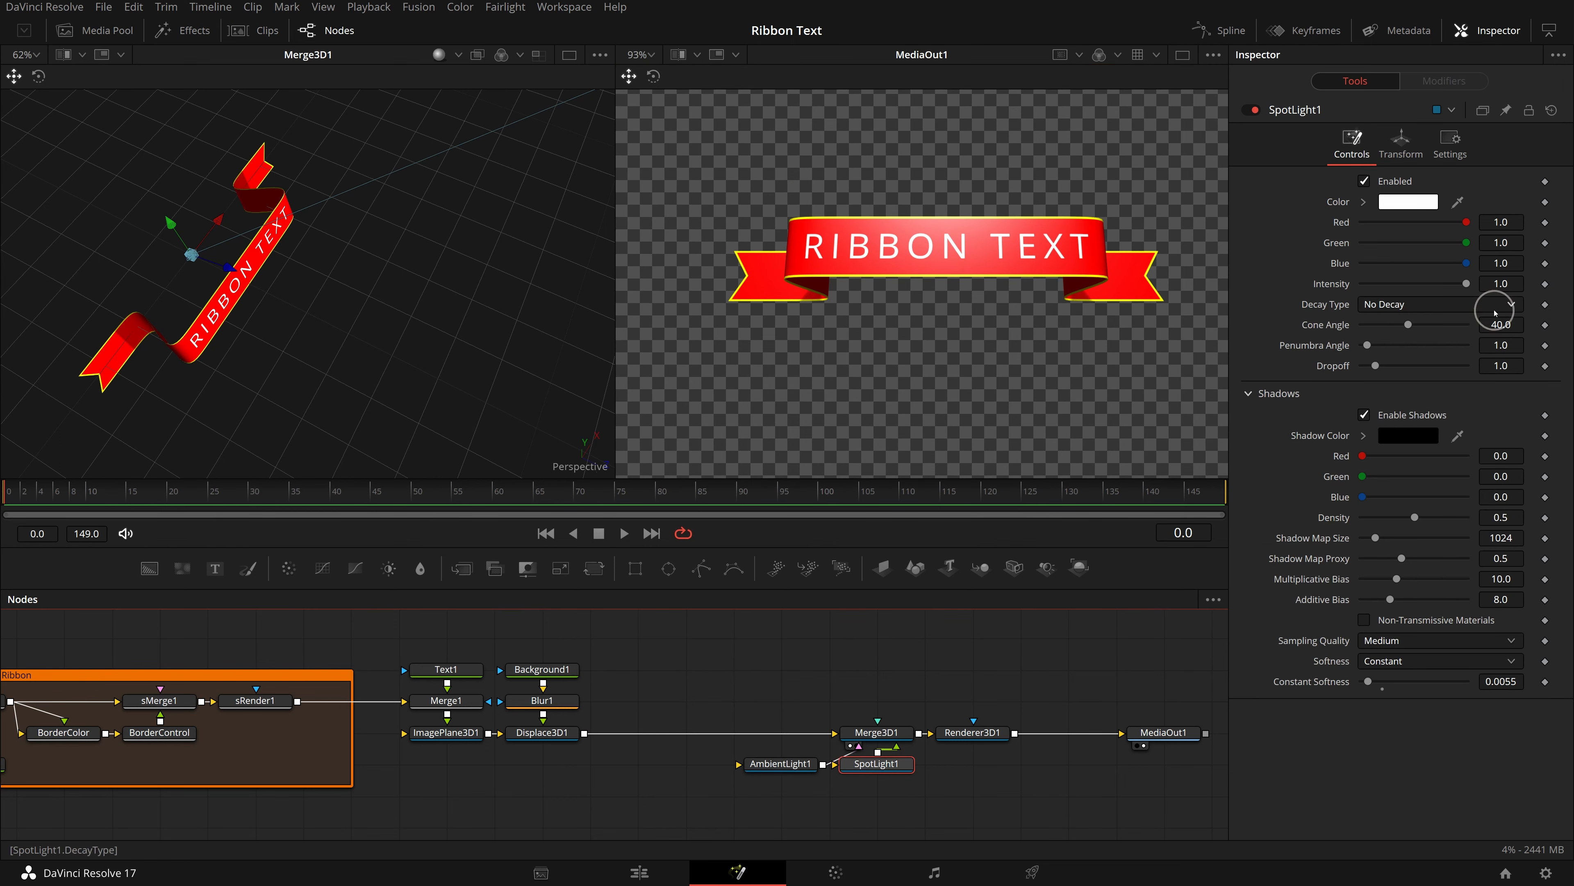
left_click_drag(1466, 284, 1460, 284)
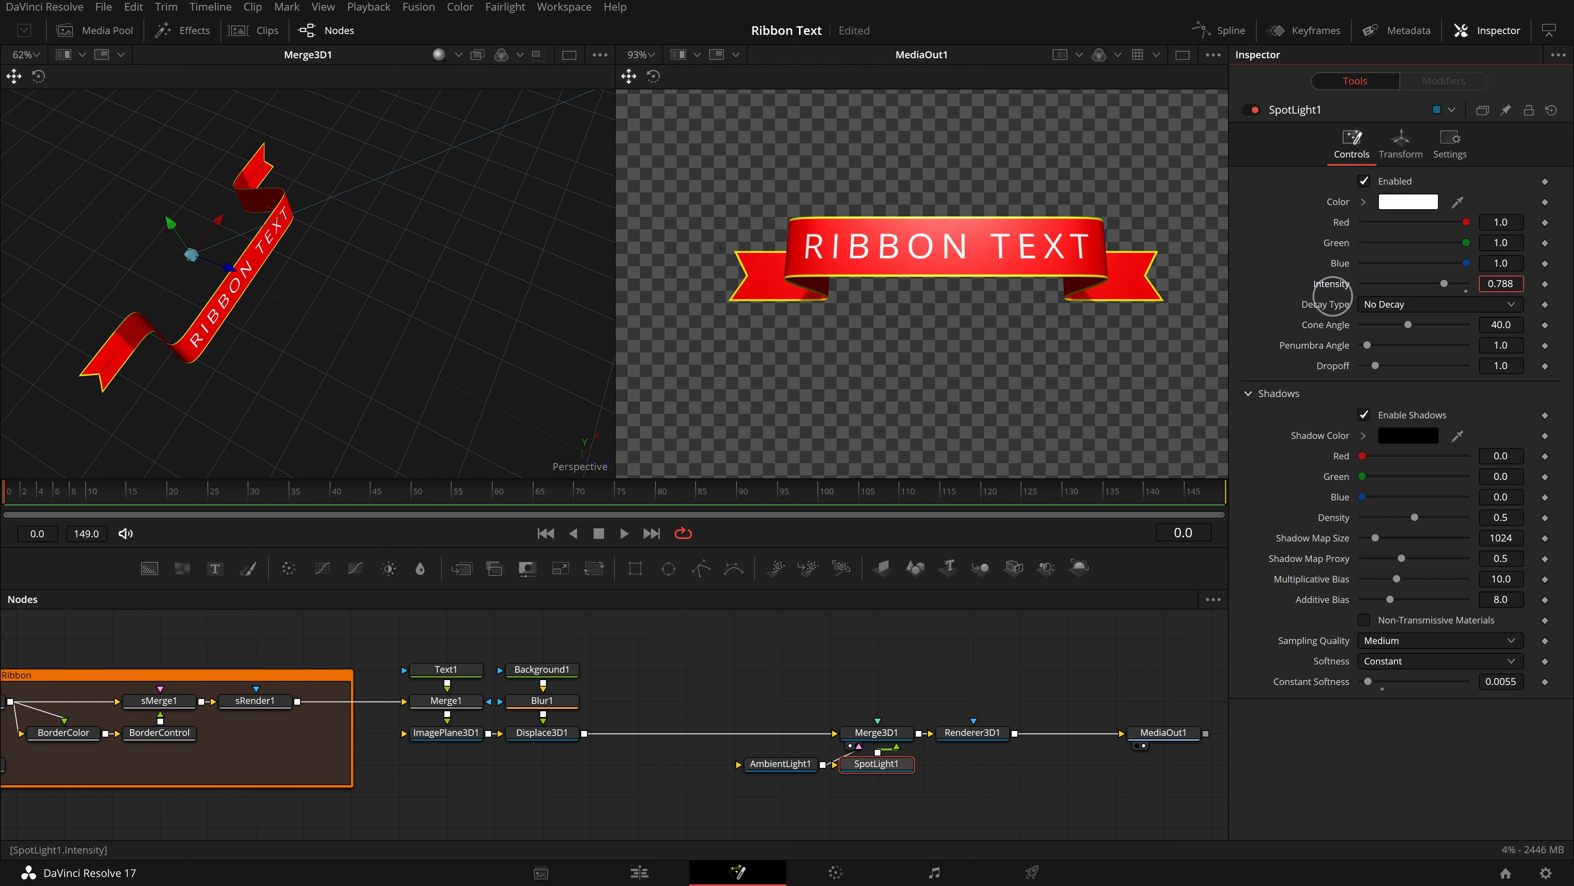
left_click_drag(1508, 286, 1491, 287)
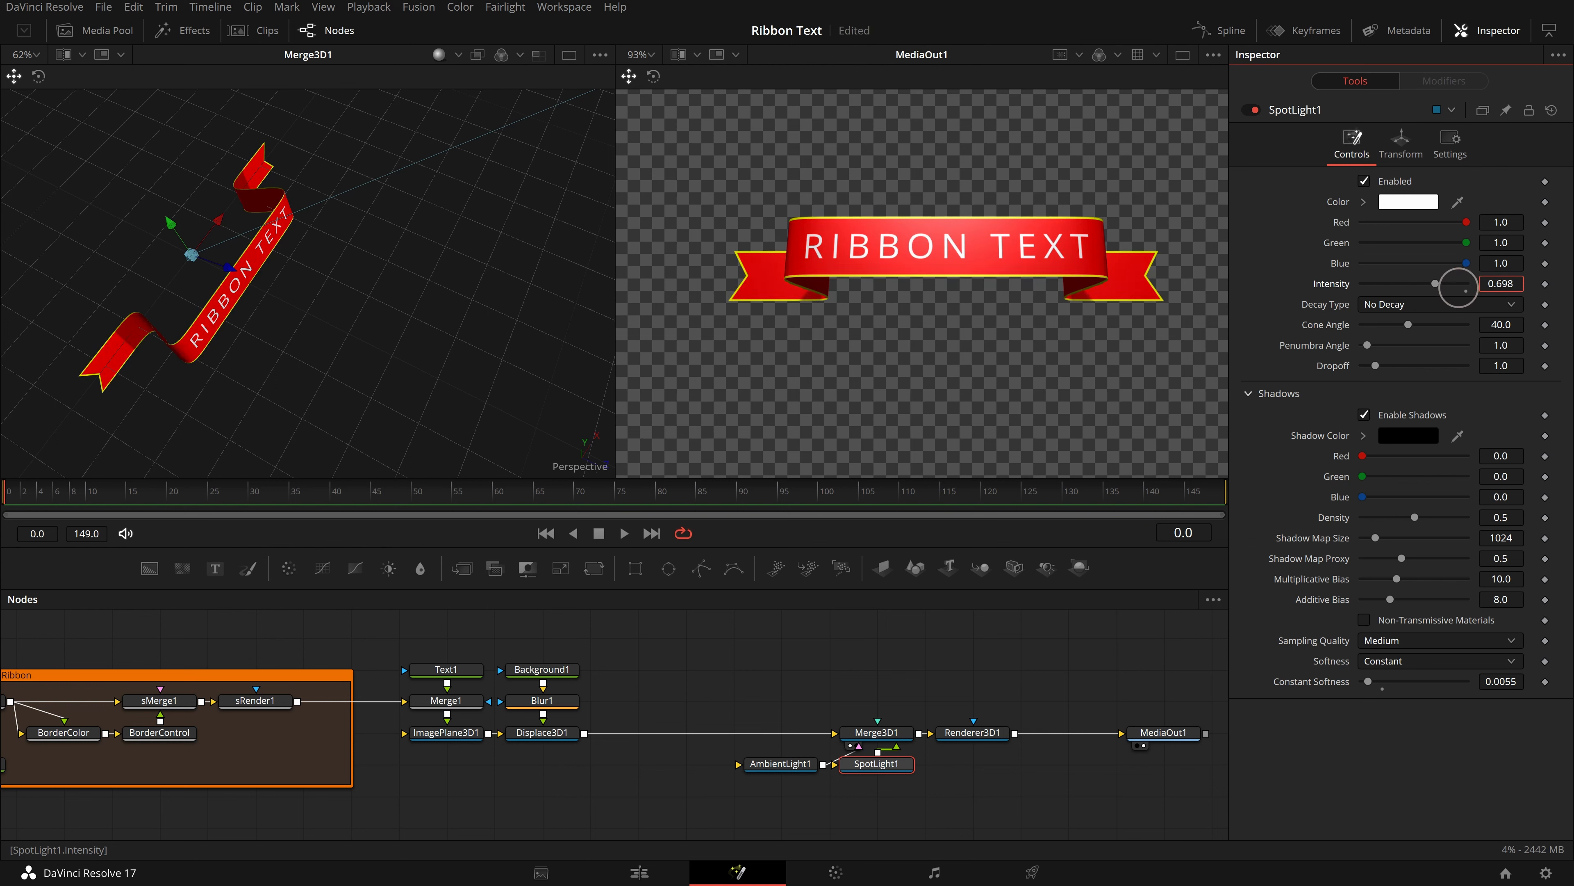
scroll(980, 338, "up", 2)
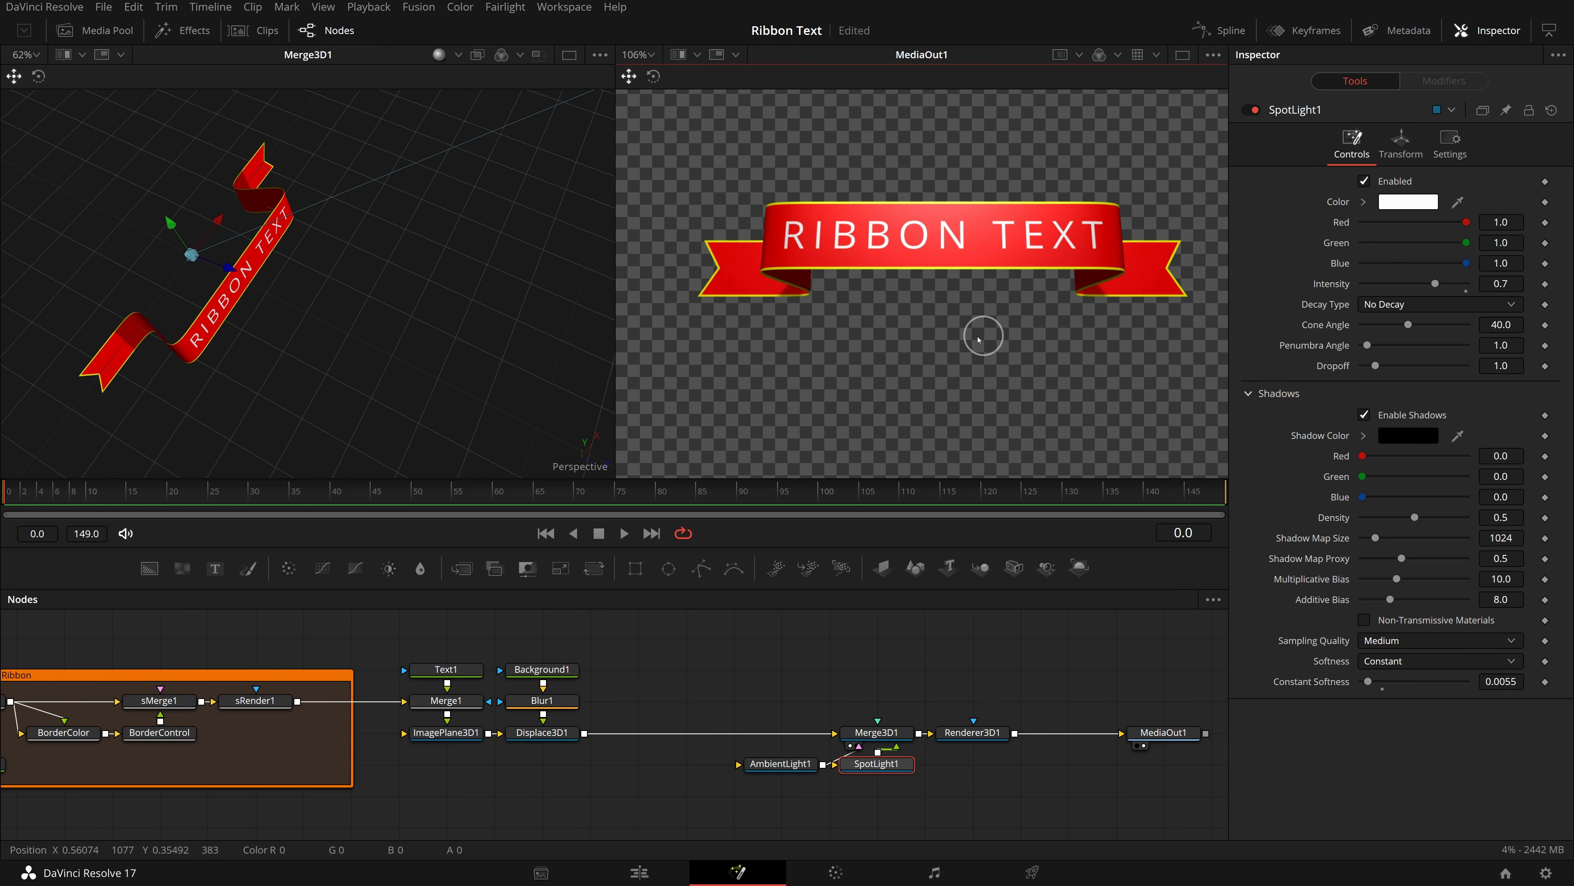
scroll(1065, 302, "down", 3)
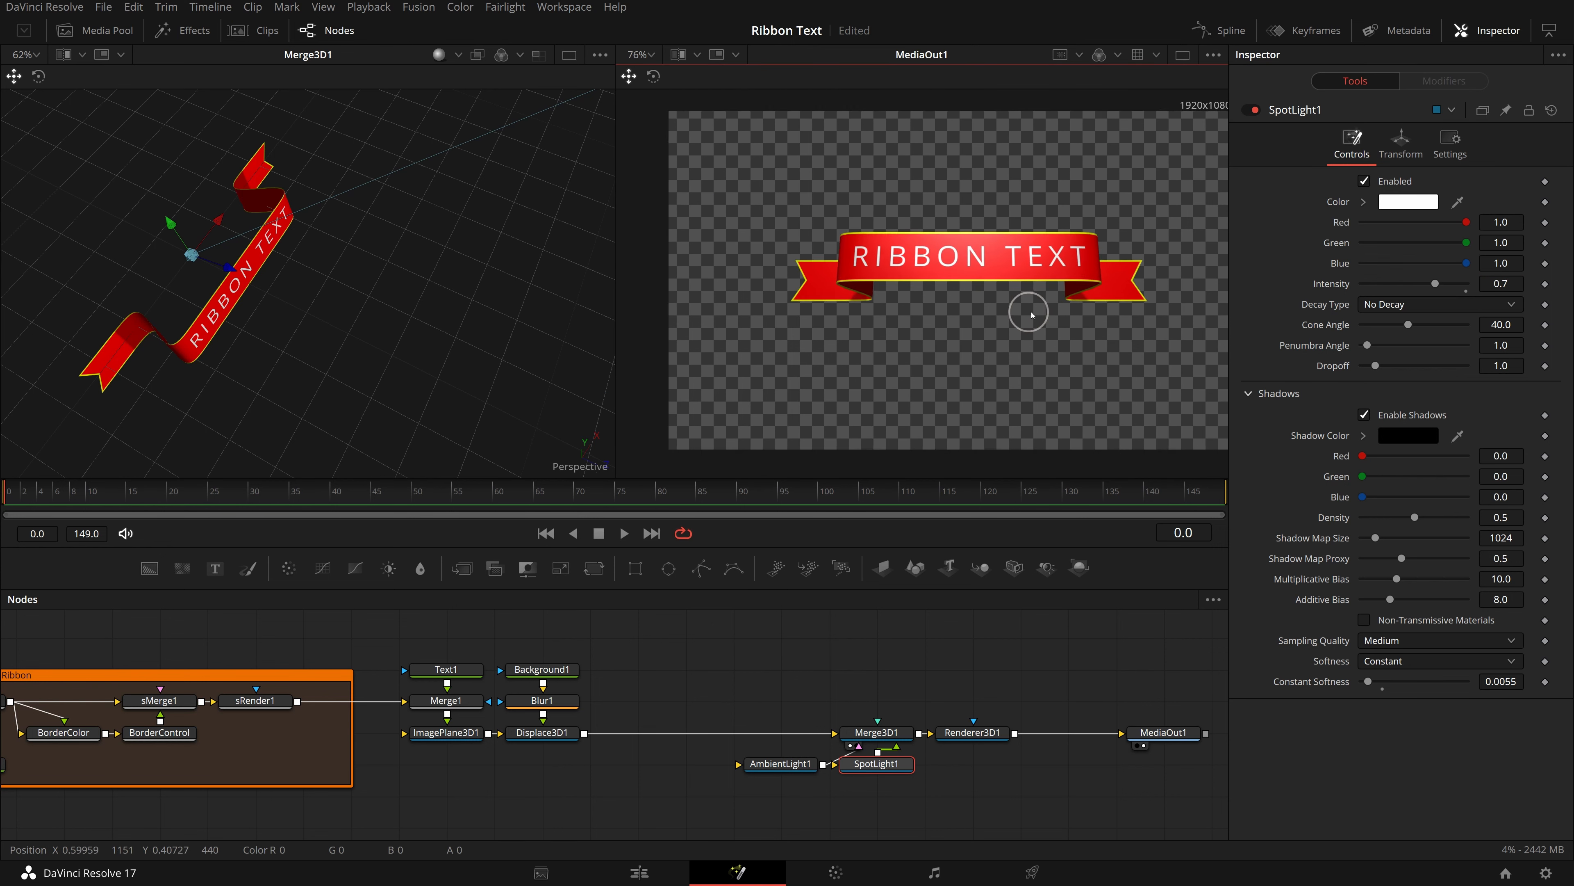
scroll(990, 335, "up", 3)
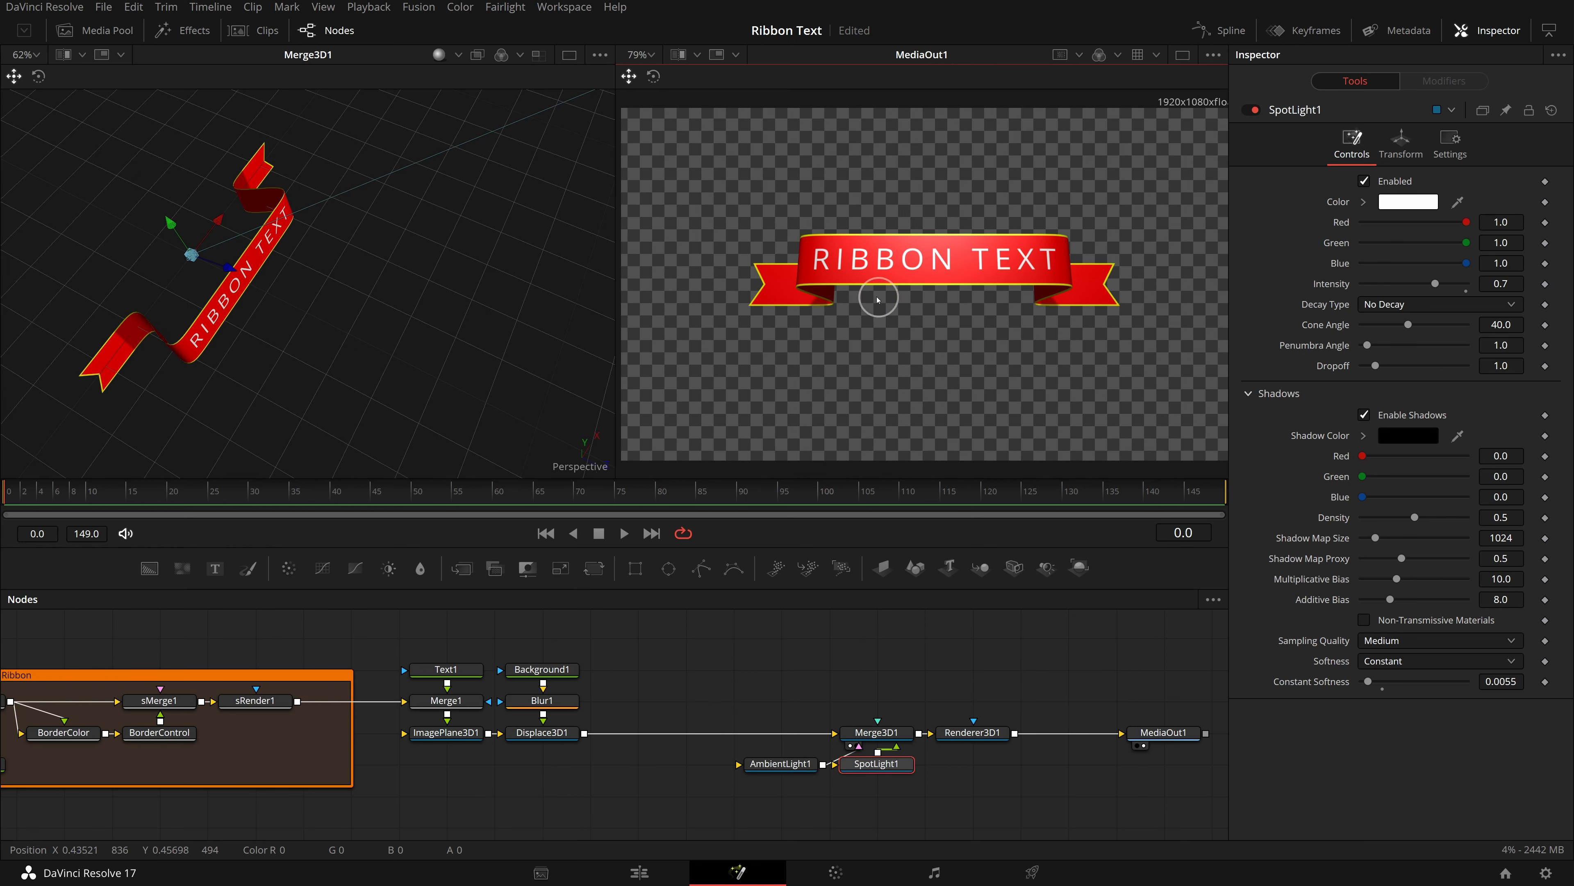
mouse_move(962, 323)
left_mouse_down()
mouse_move(942, 328)
mouse_move(965, 332)
left_mouse_up()
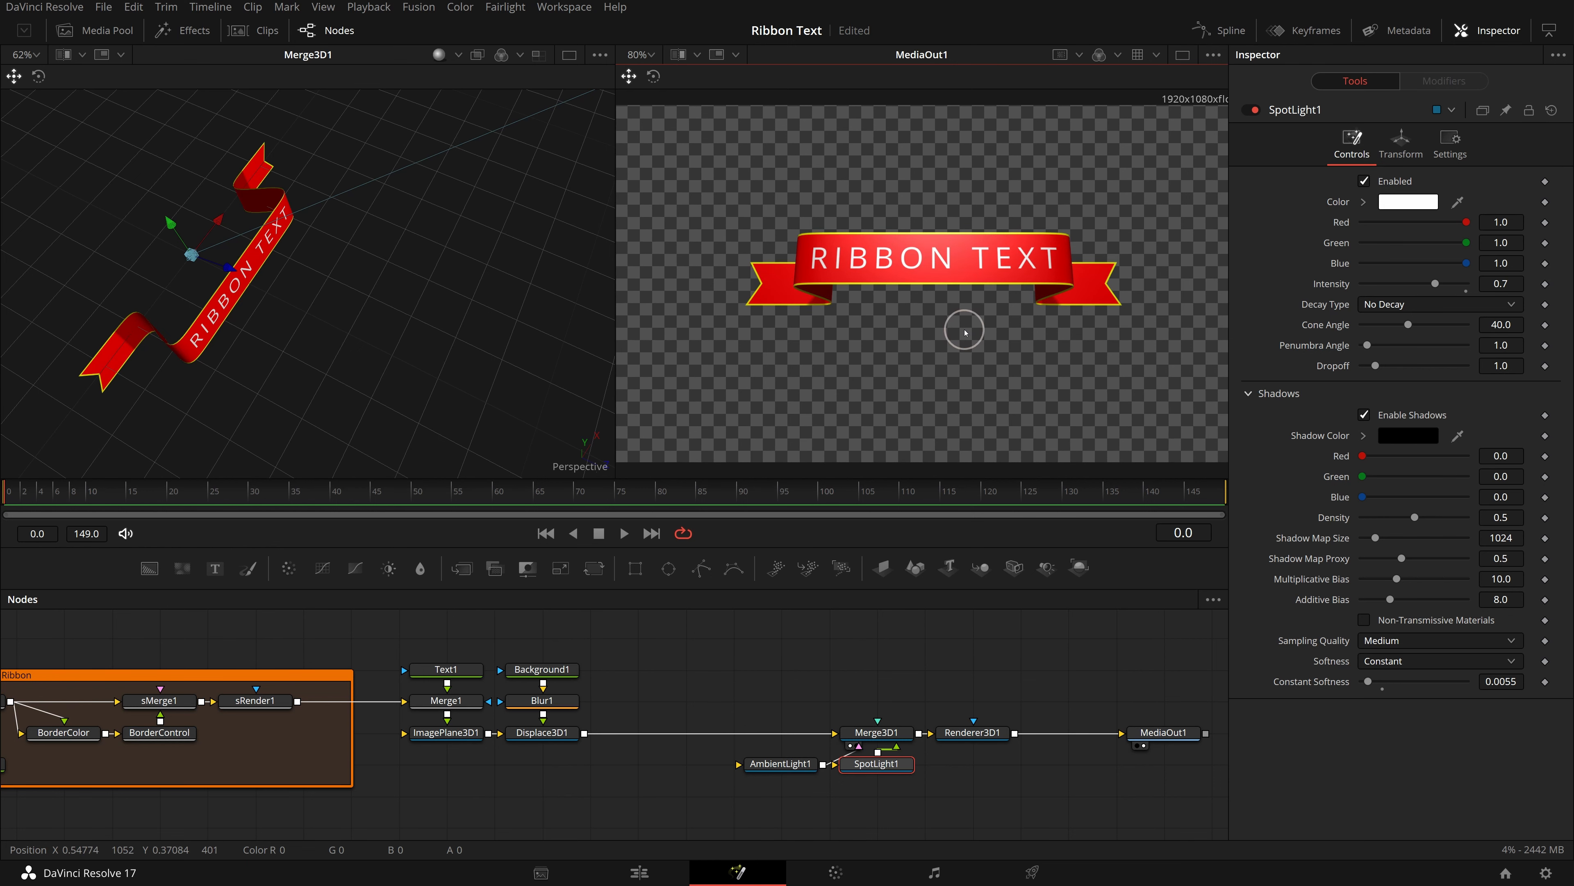
Add a Bender 3D node between Displace3D1 and Merge3D1
left_click(540, 732)
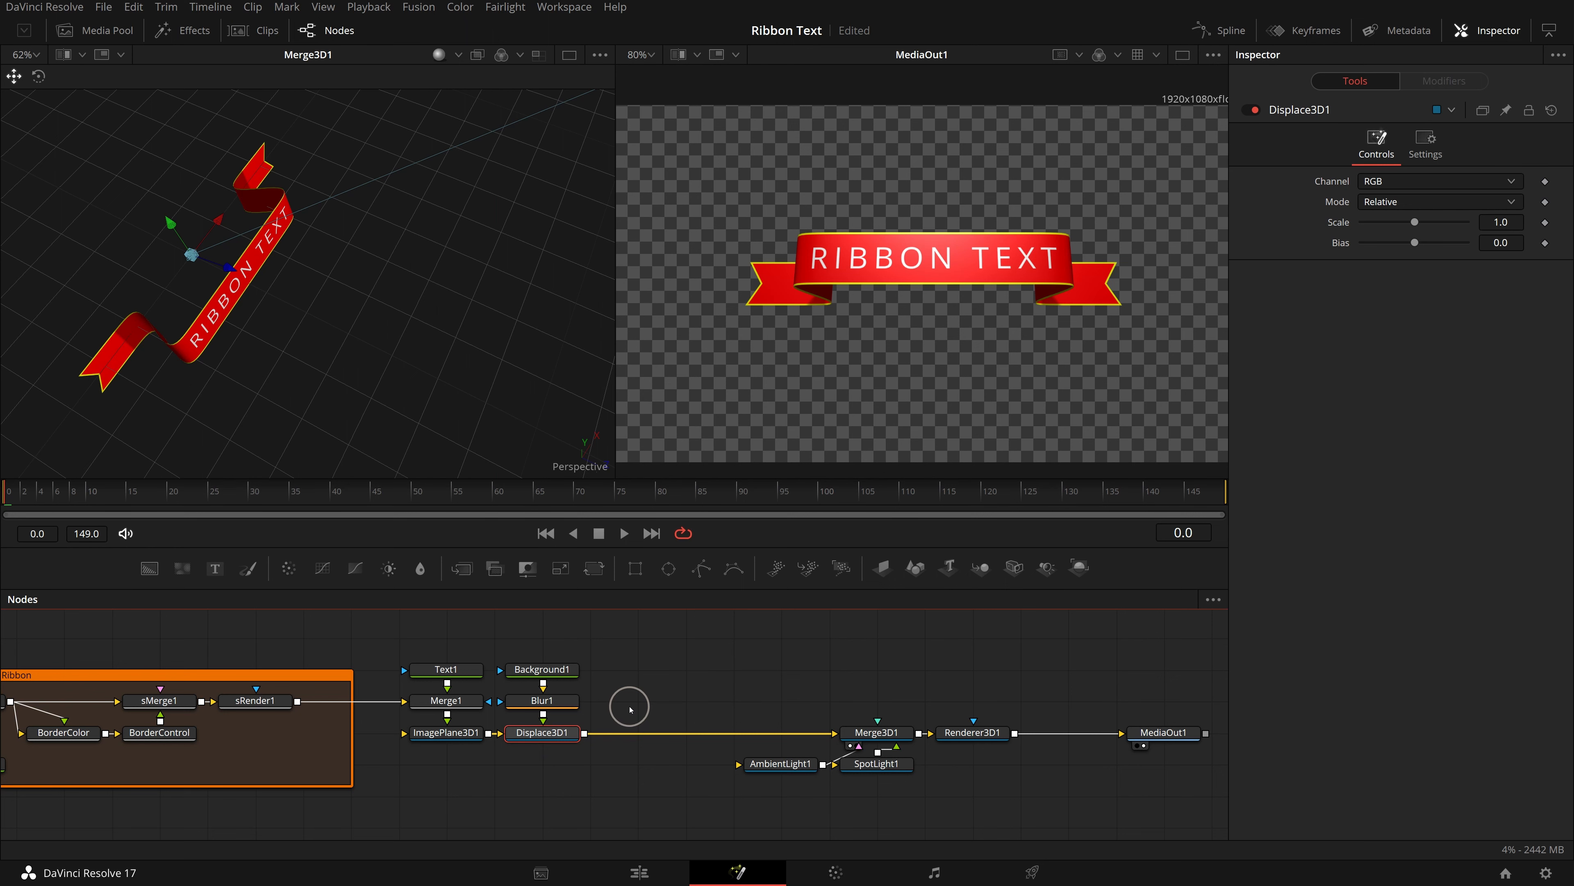
key("shift+space")
type("Ambient Light")
type("ben")
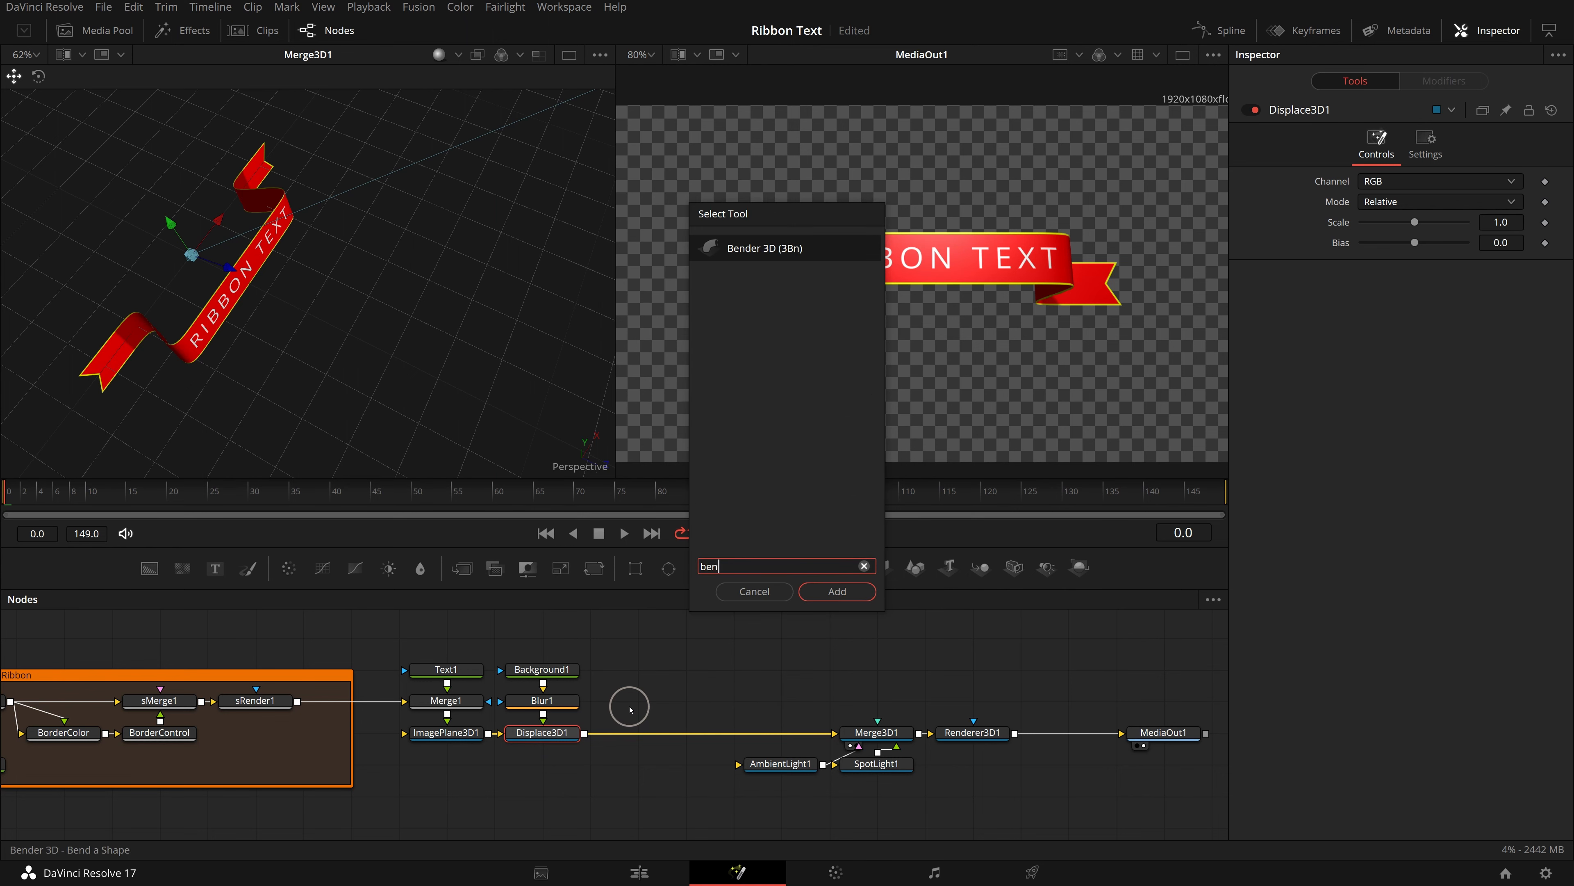
left_click(736, 253)
left_click(837, 591)
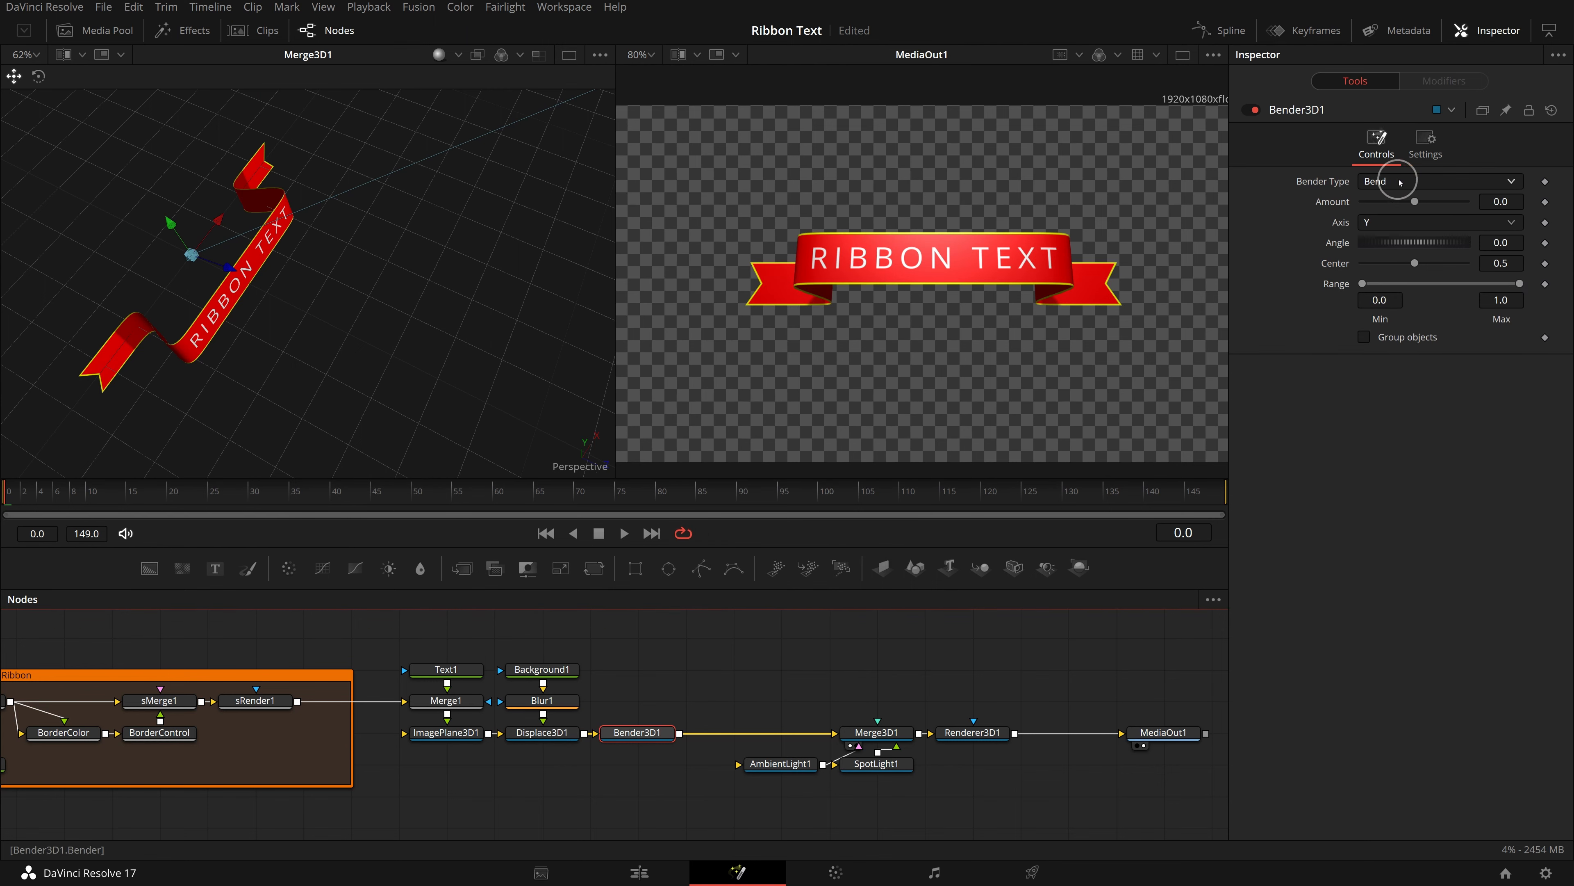
Arch the ribbon with Bender3D1 using the Bend type, X axis and an amount of -0.153
left_click(1400, 183)
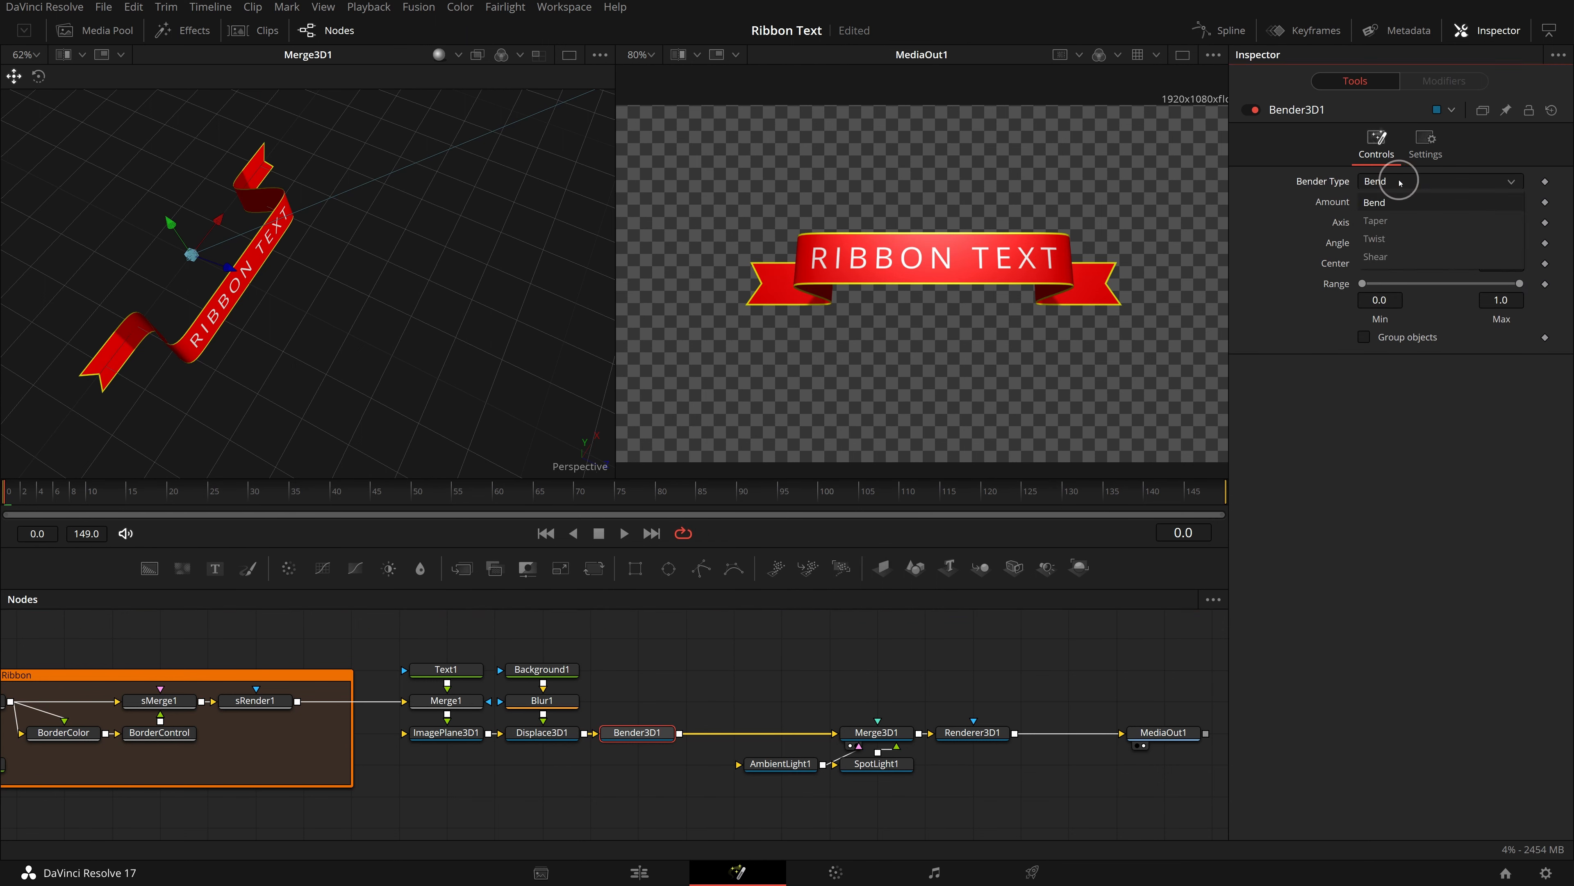
left_click(1378, 199)
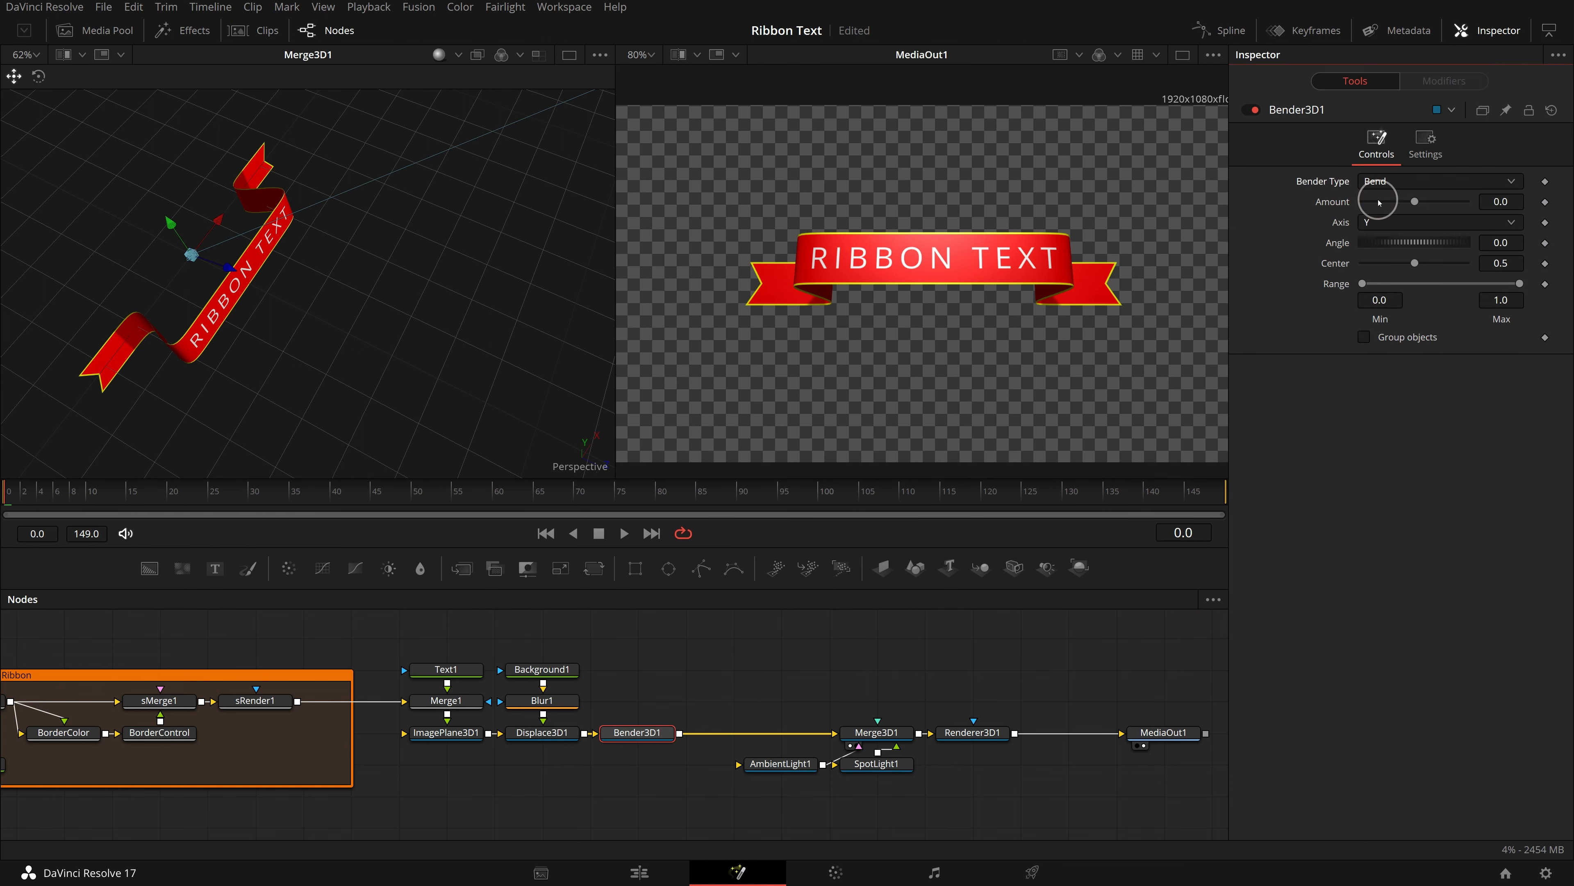
left_click(1398, 222)
left_click(1374, 242)
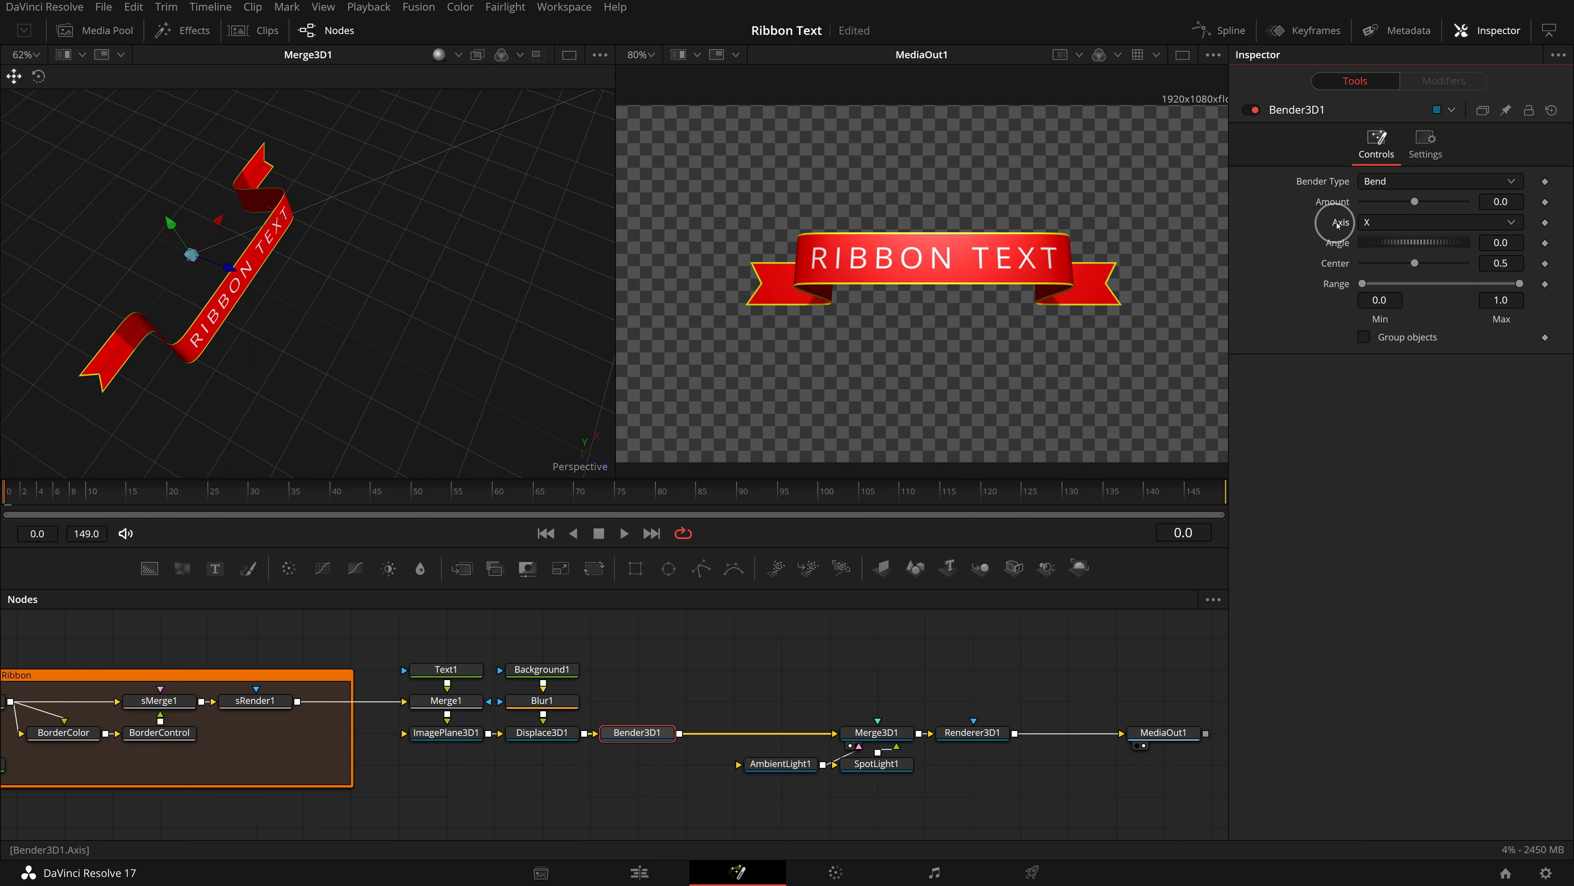
mouse_move(1500, 202)
left_mouse_down()
mouse_move(1485, 204)
mouse_move(1501, 207)
left_mouse_up()
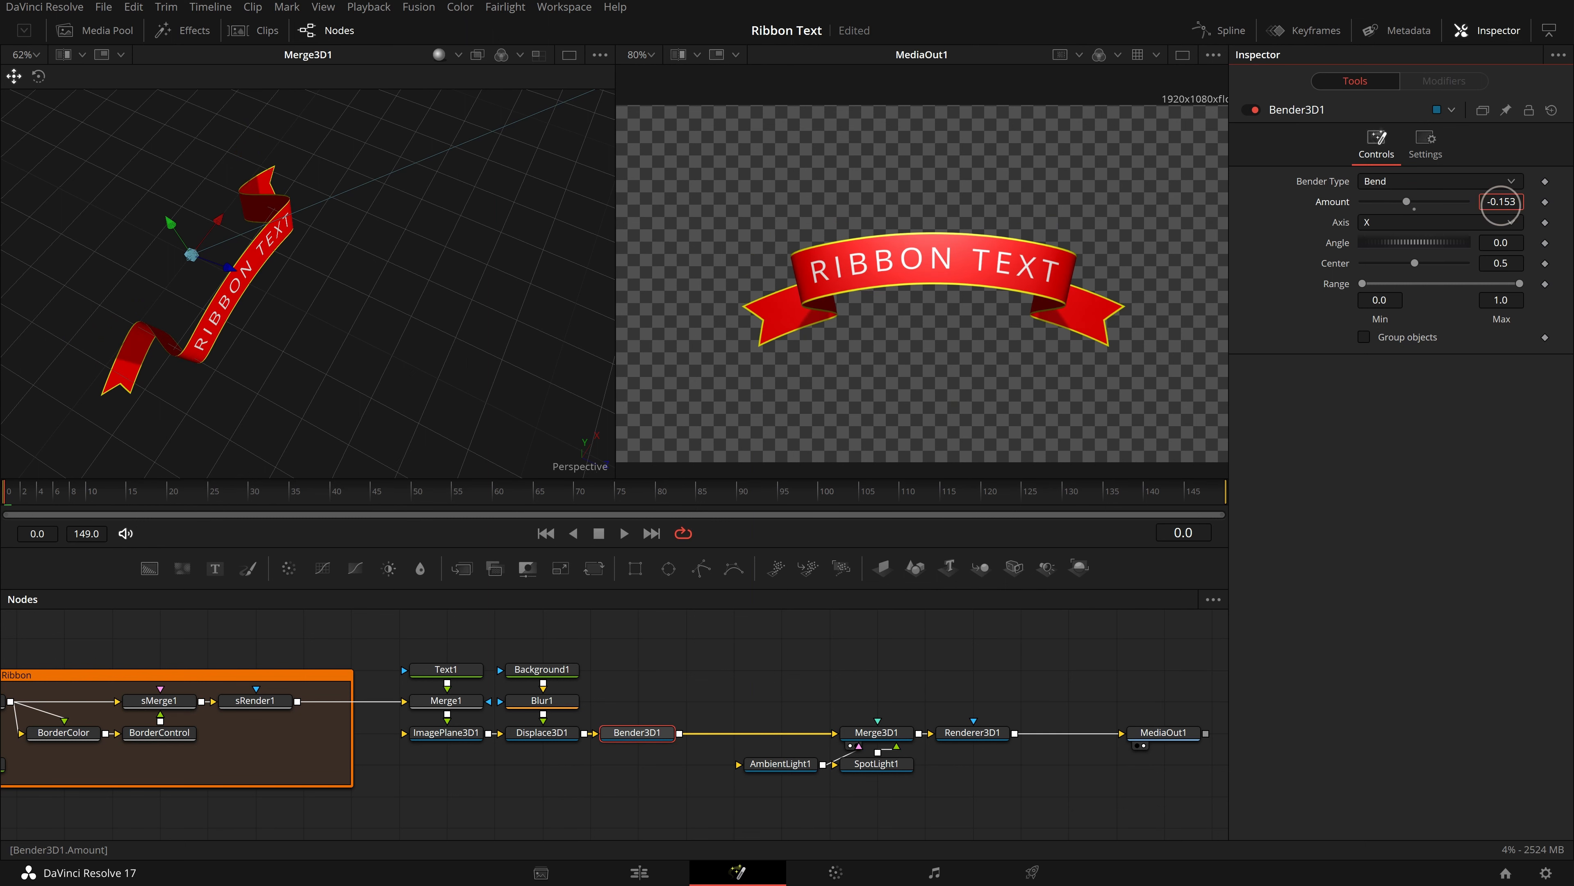
scroll(928, 294, "down", 2)
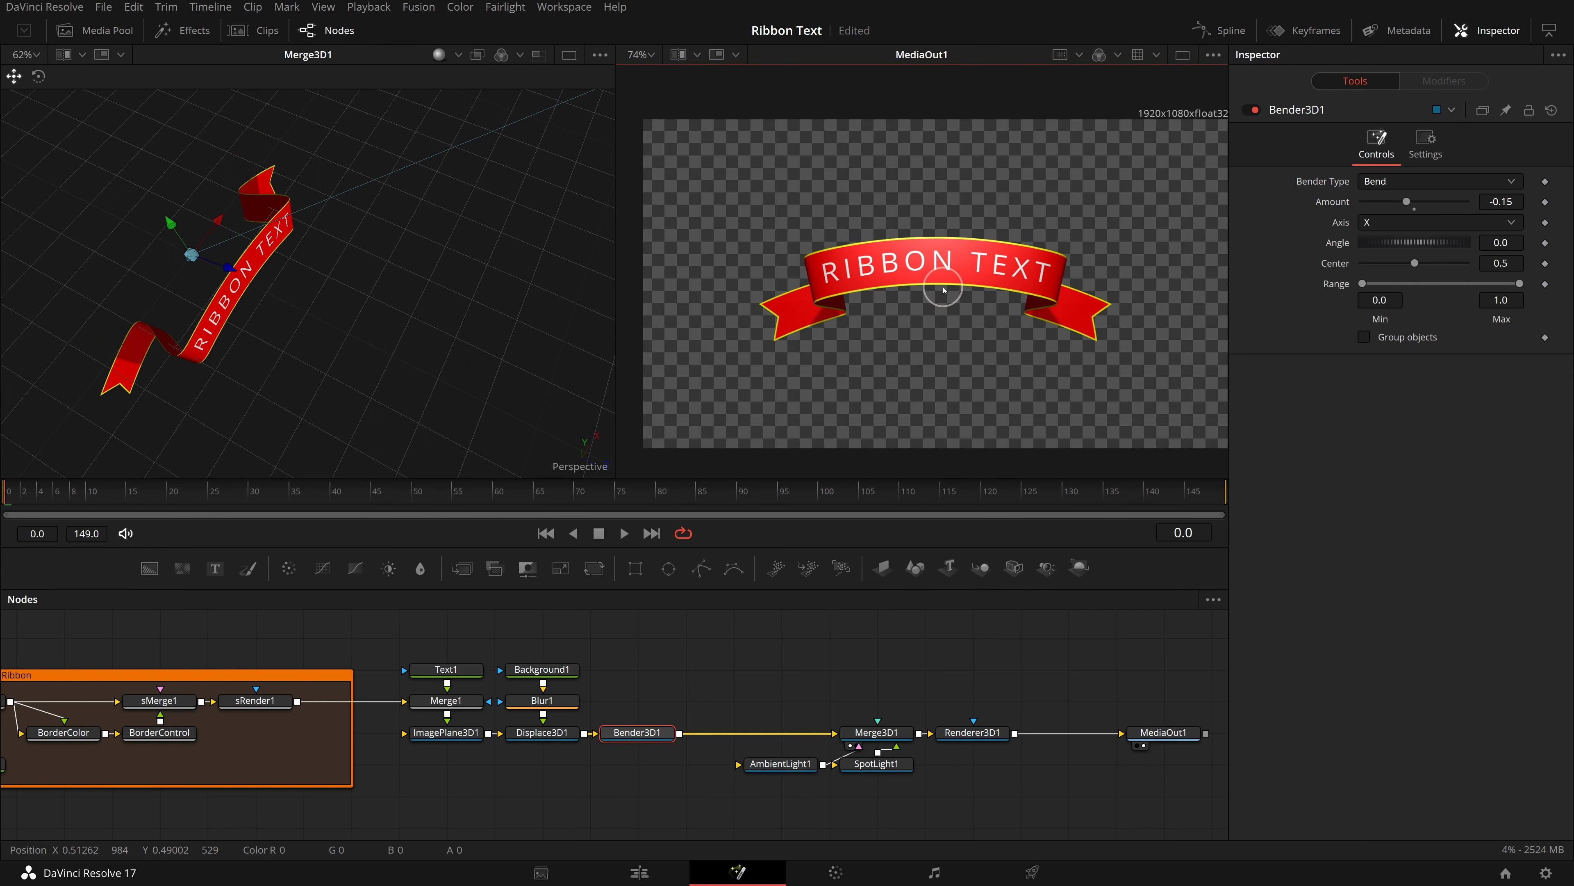
left_click_drag(949, 295, 935, 295)
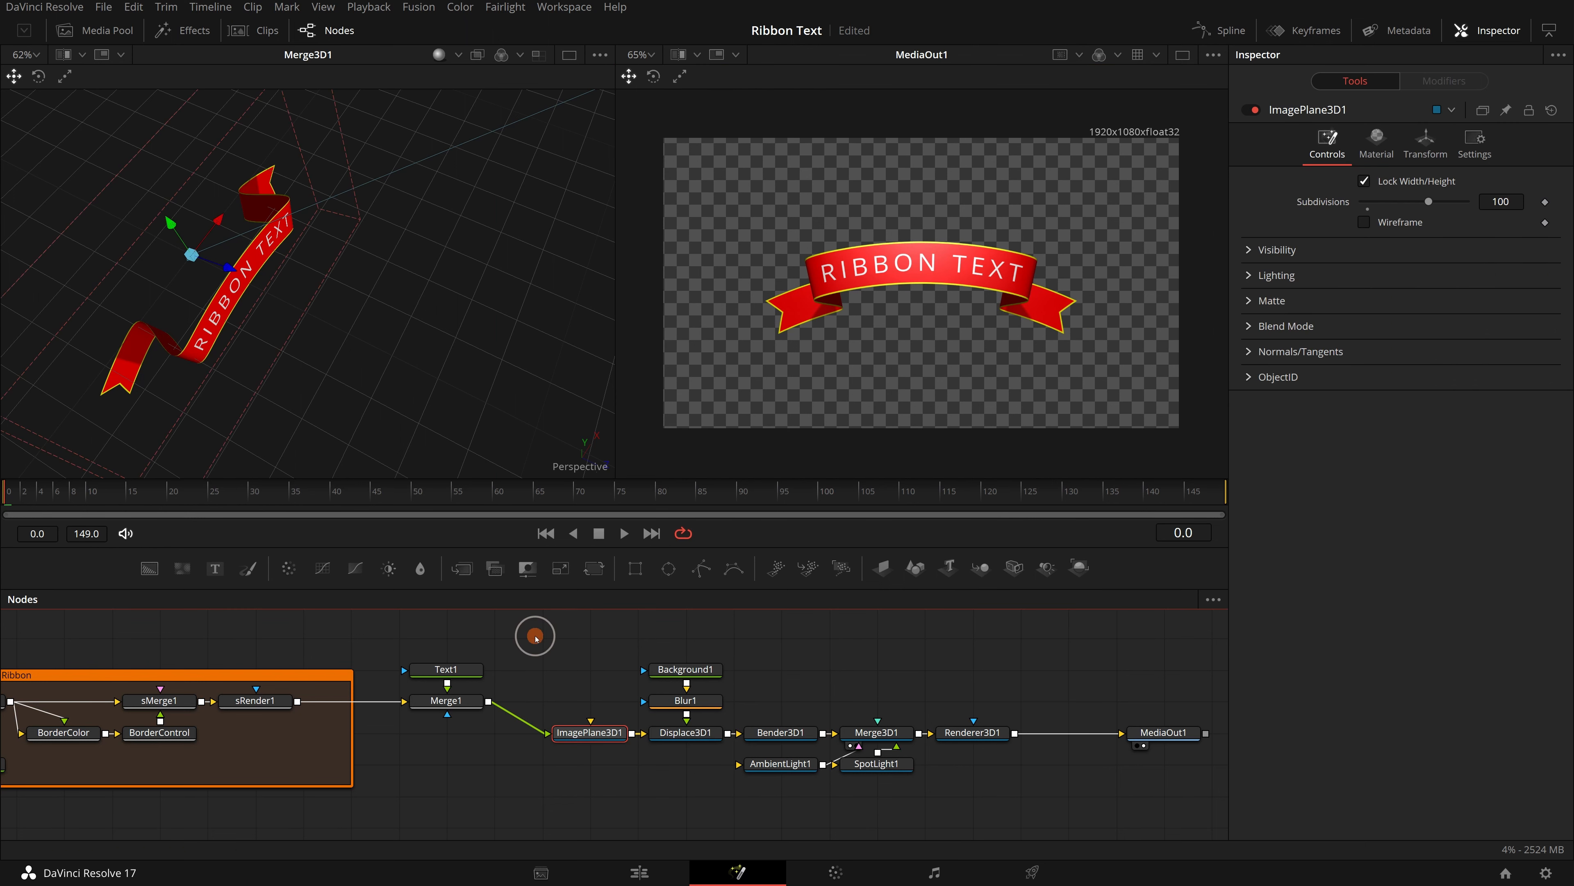
Enclose the nodes from ImagePlane3D1 to Renderer3D1 in an underlay named Ribbon3DTransform and fit it around the group
left_click_drag(535, 635, 1038, 796)
key("shift+space")
type("Underlay")
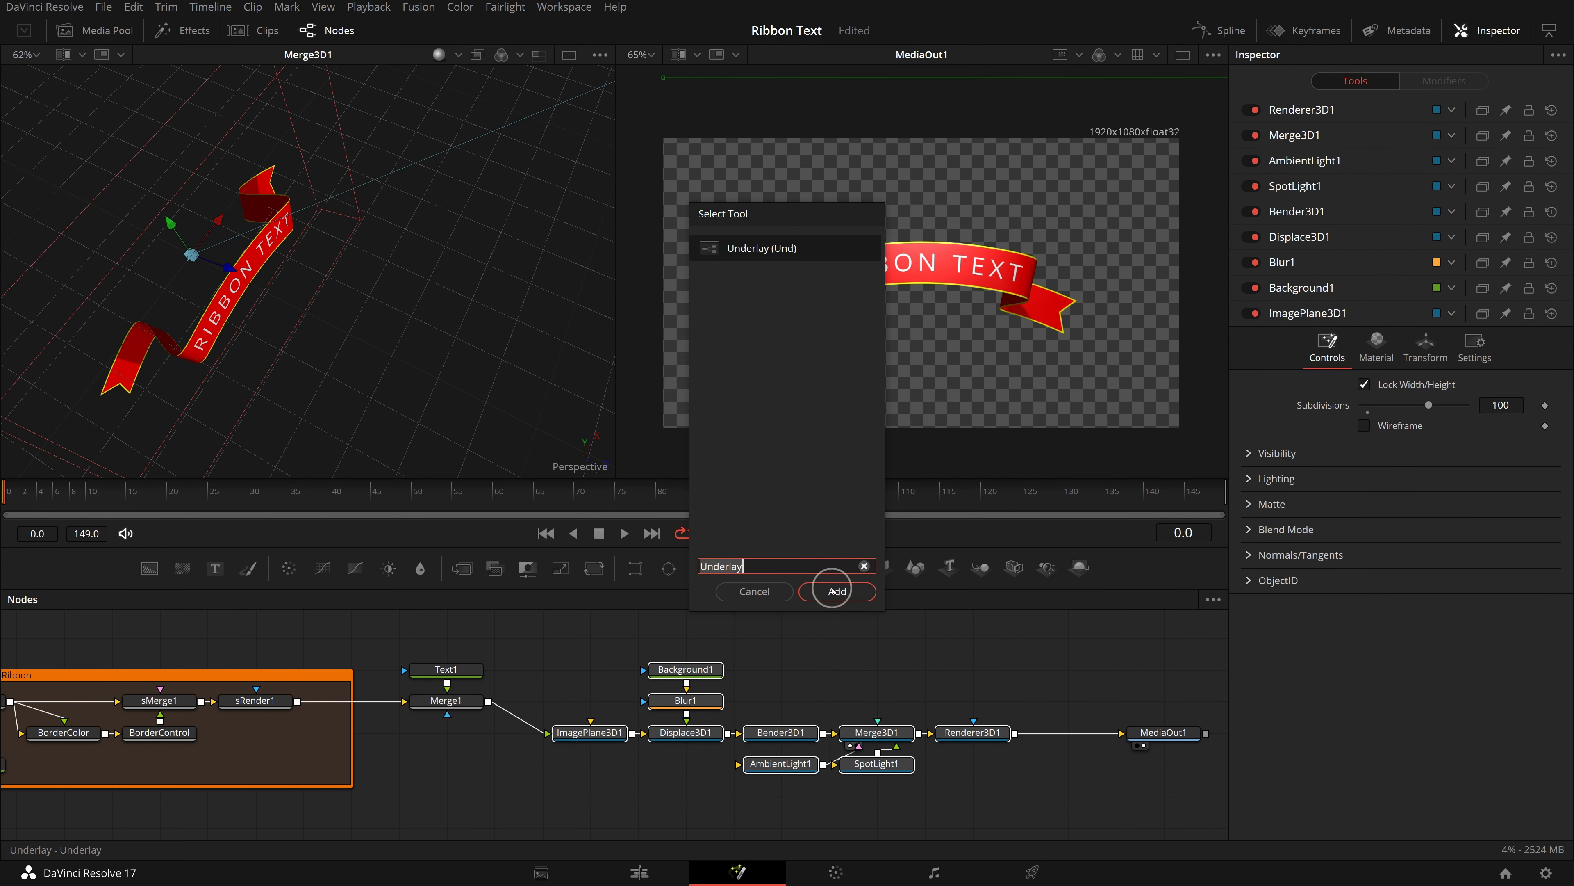
left_click(836, 591)
key("F2")
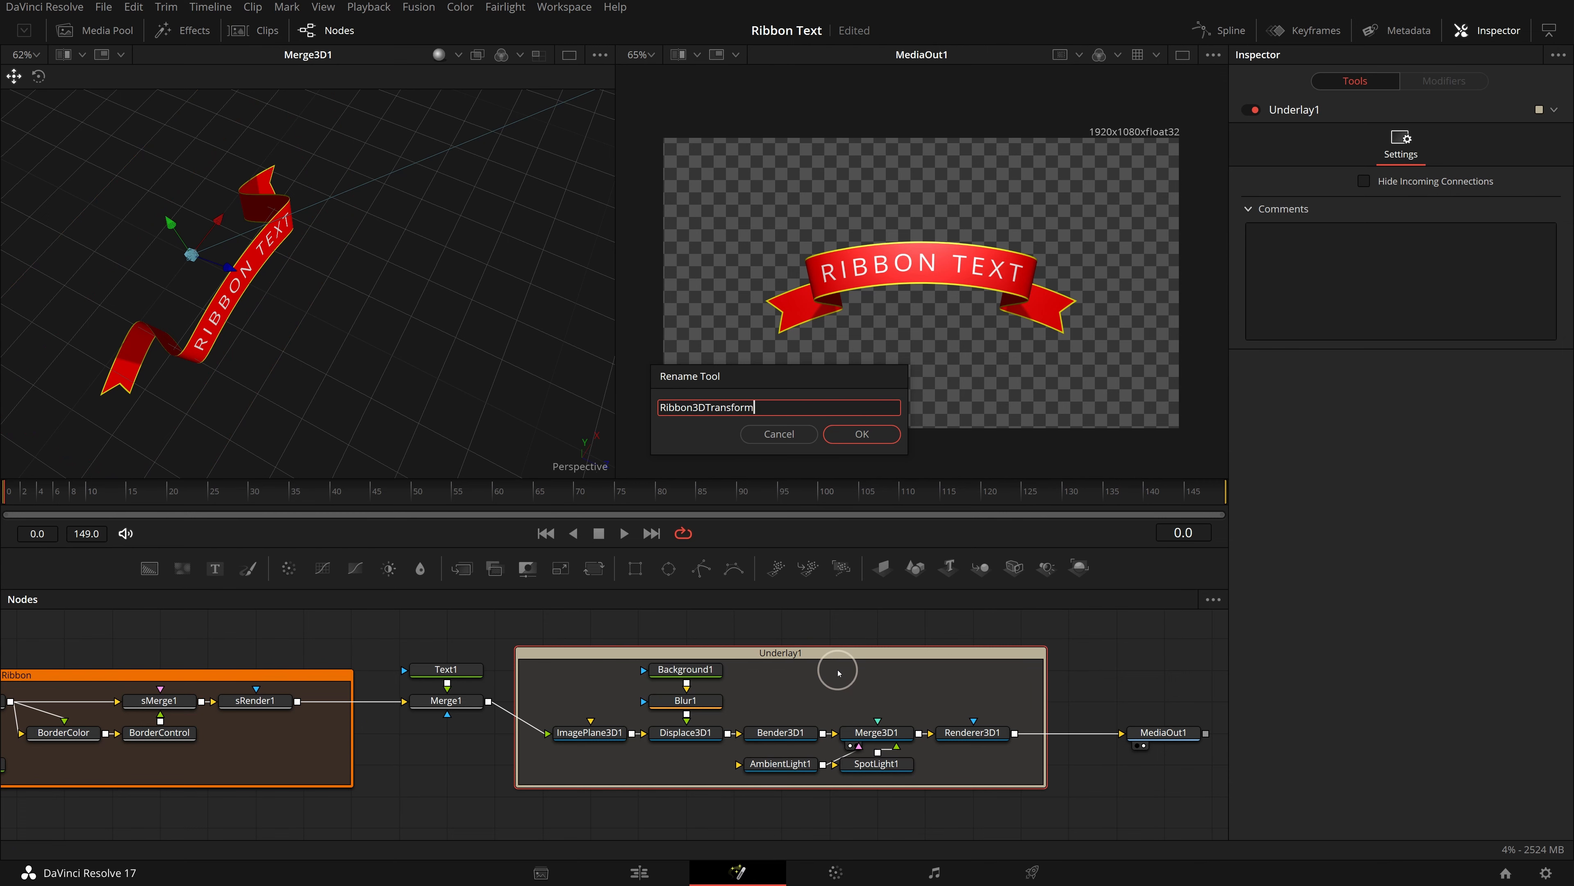
key("Return")
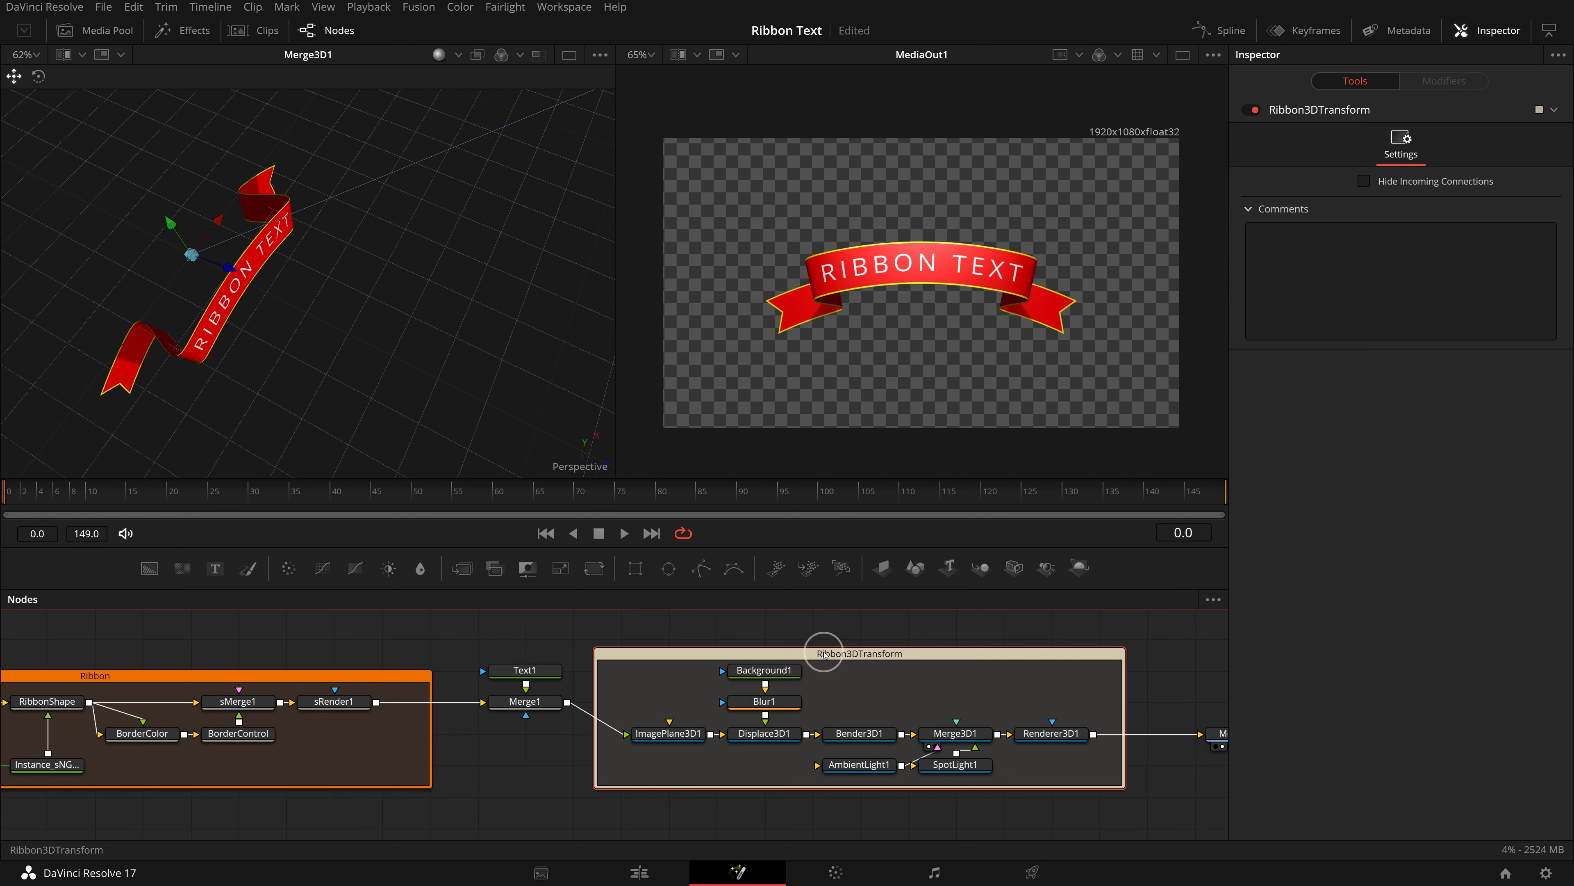
left_click_drag(824, 653, 873, 653)
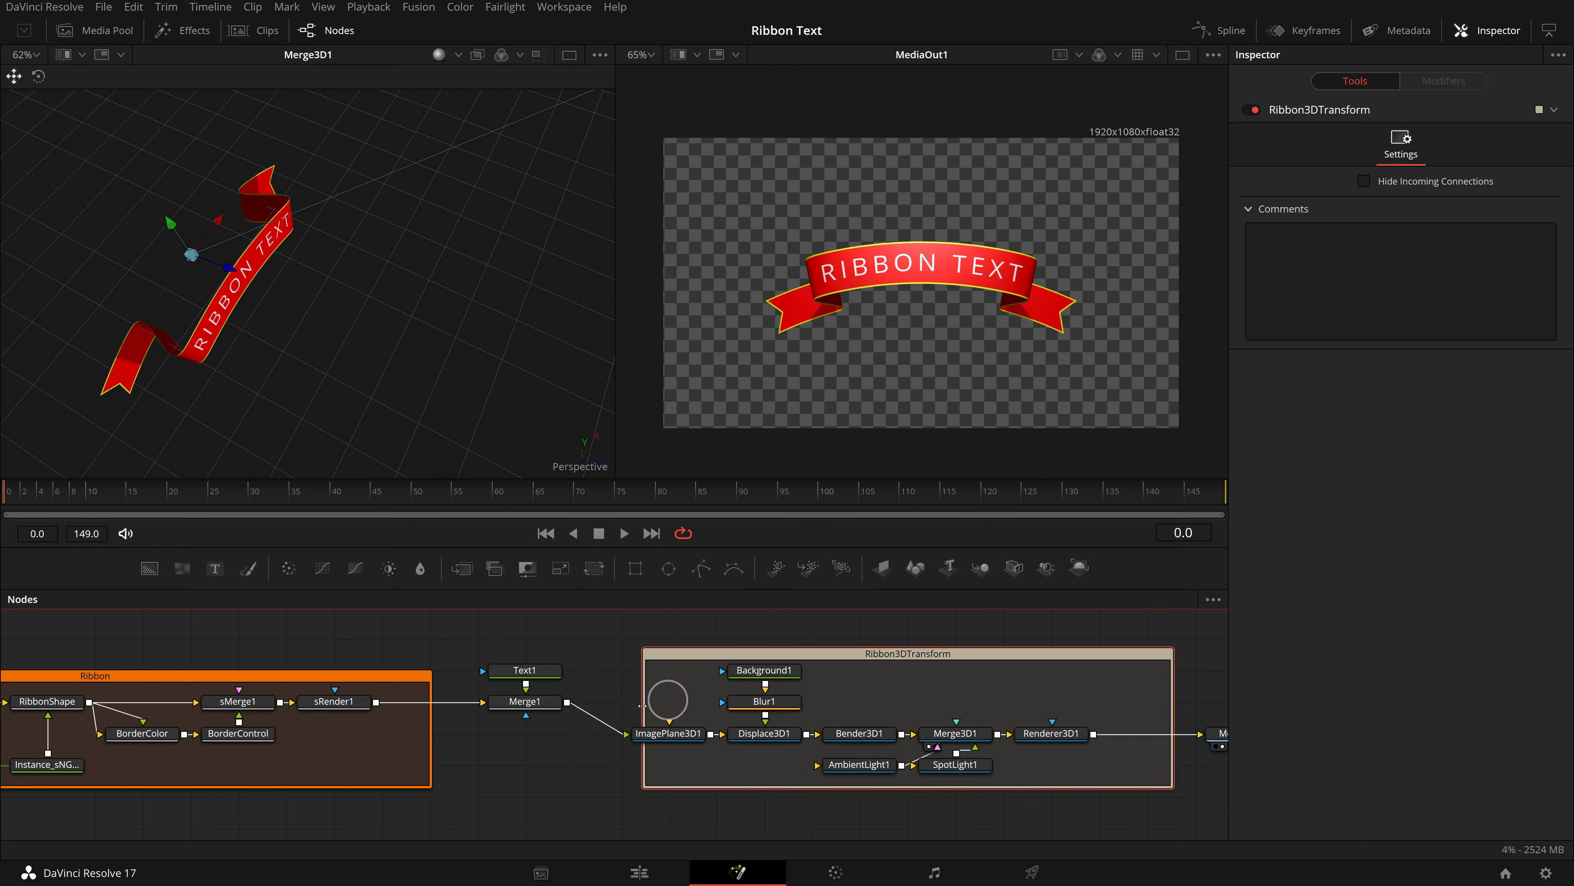
Insert a Transform node between Merge1 and ImagePlane3D1, placed below Merge1
left_click_drag(596, 568, 544, 701)
left_click_drag(539, 763, 537, 737)
left_click(537, 737)
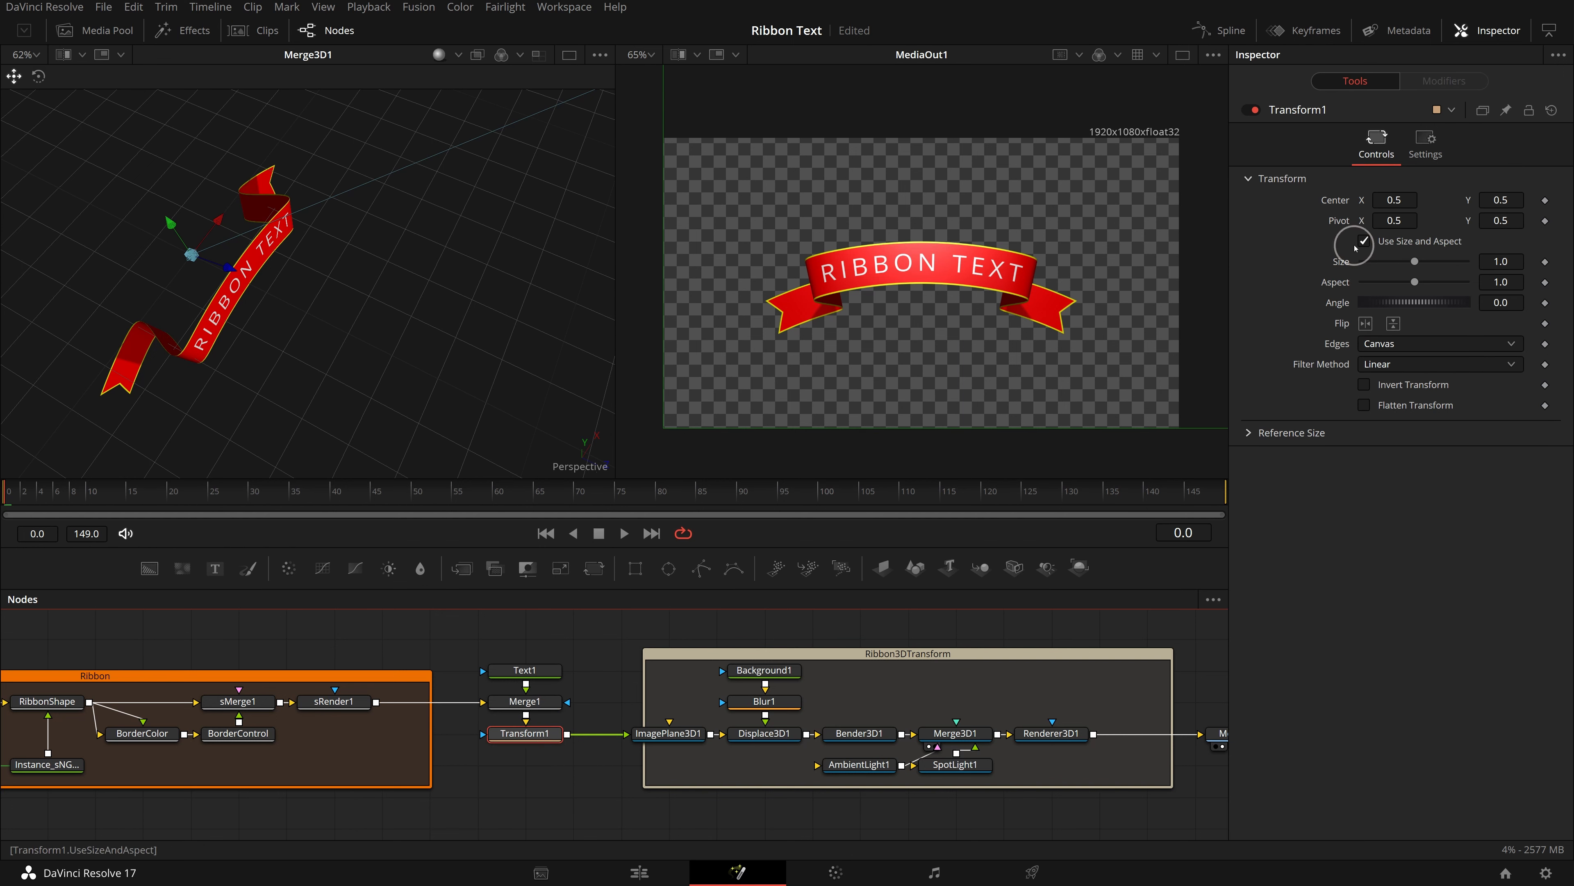
Keyframe Transform1's center at frame 0 with an X value of -0.5 so the ribbon starts out of view
left_click_drag(1402, 200, 609, 254)
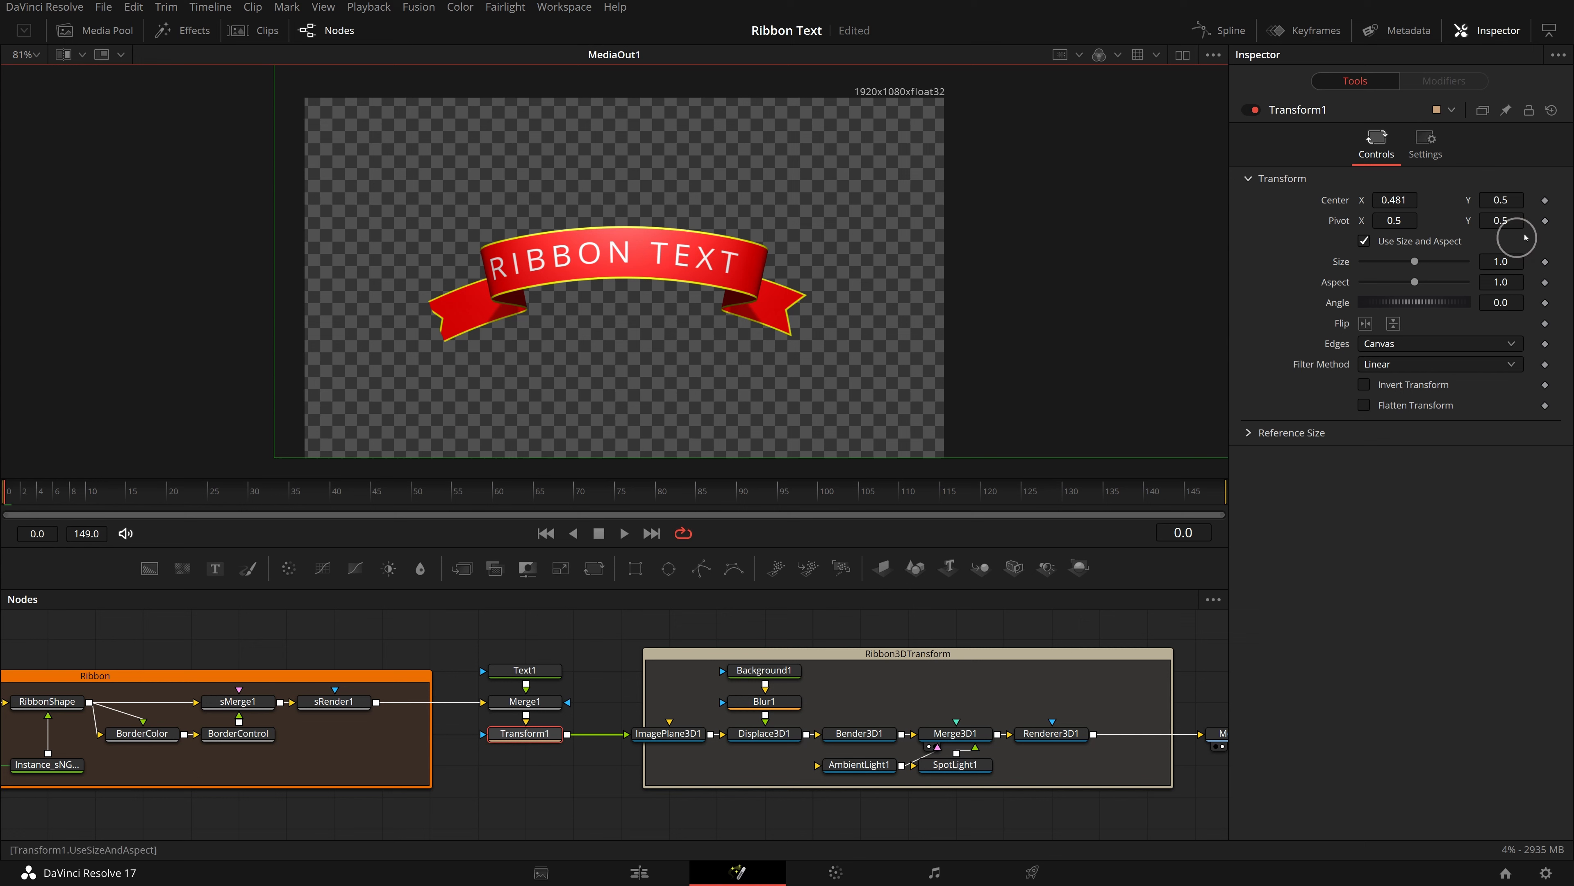
left_click(1545, 201)
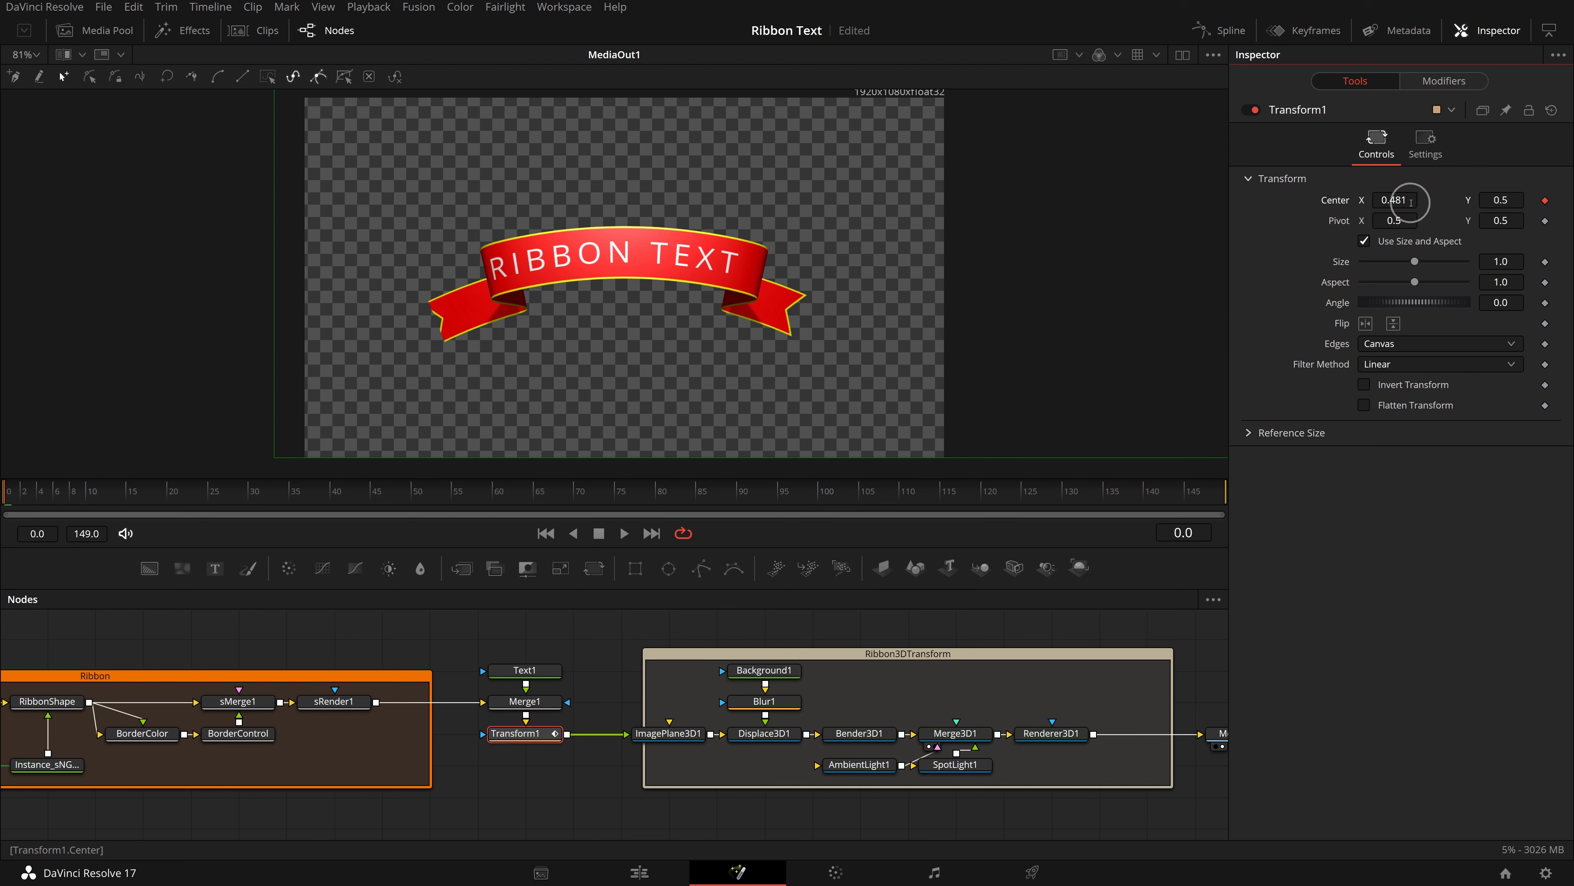
left_click_drag(1410, 202, 917, 228)
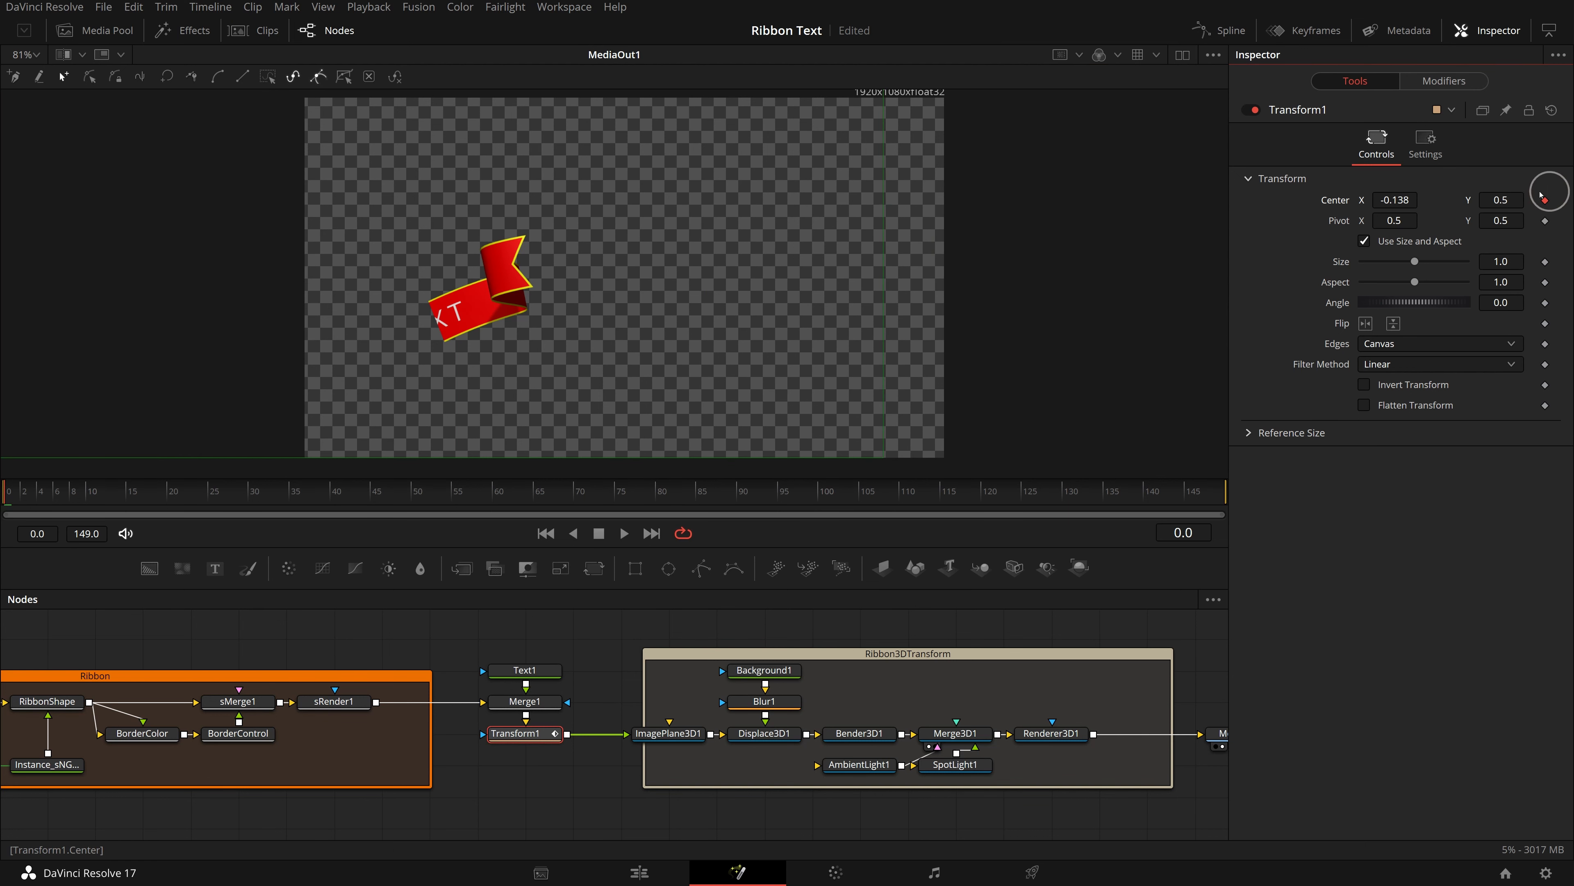
left_click_drag(1419, 205, 1110, 200)
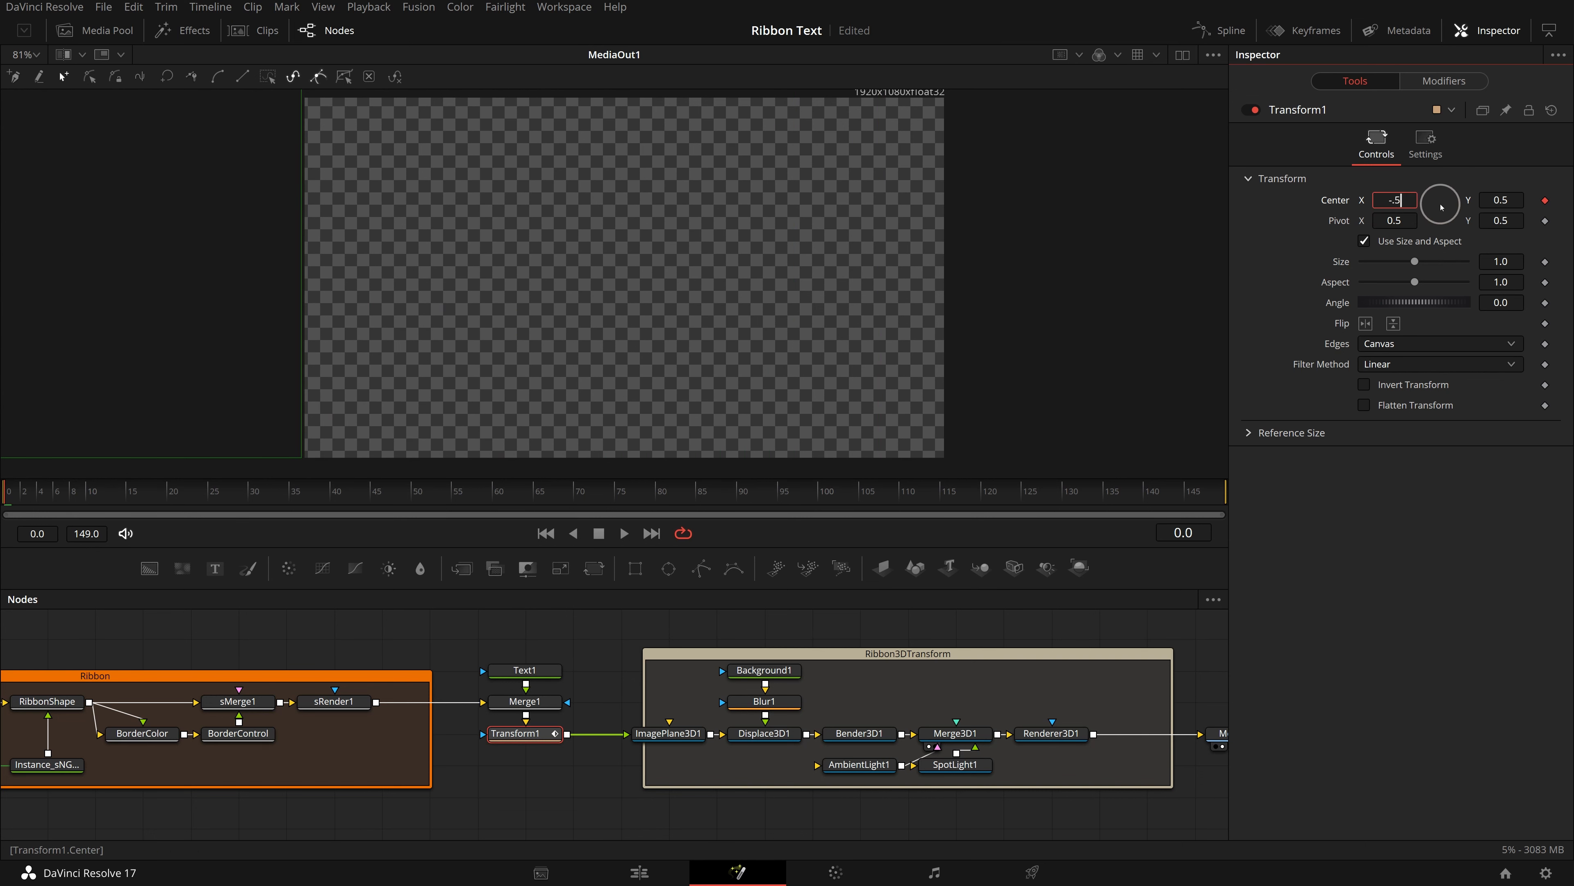
key("Tab")
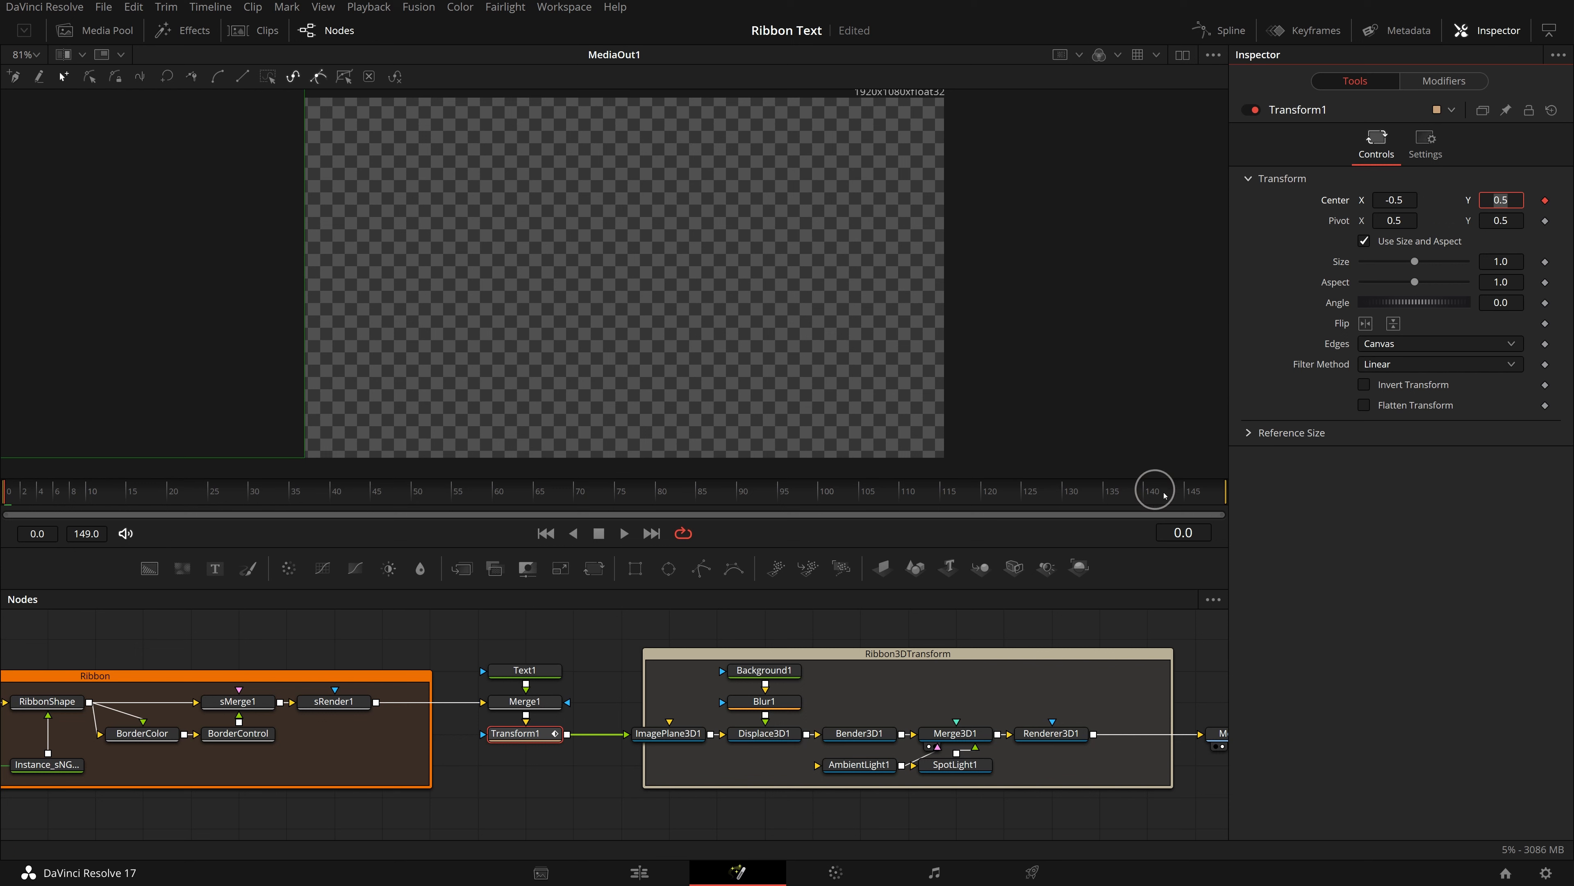
Set Transform1's center X to about 1.5 at frame 149 and play back the ribbon's sliding animation
left_click_drag(1216, 498, 1235, 499)
left_click_drag(1394, 202, 1571, 213)
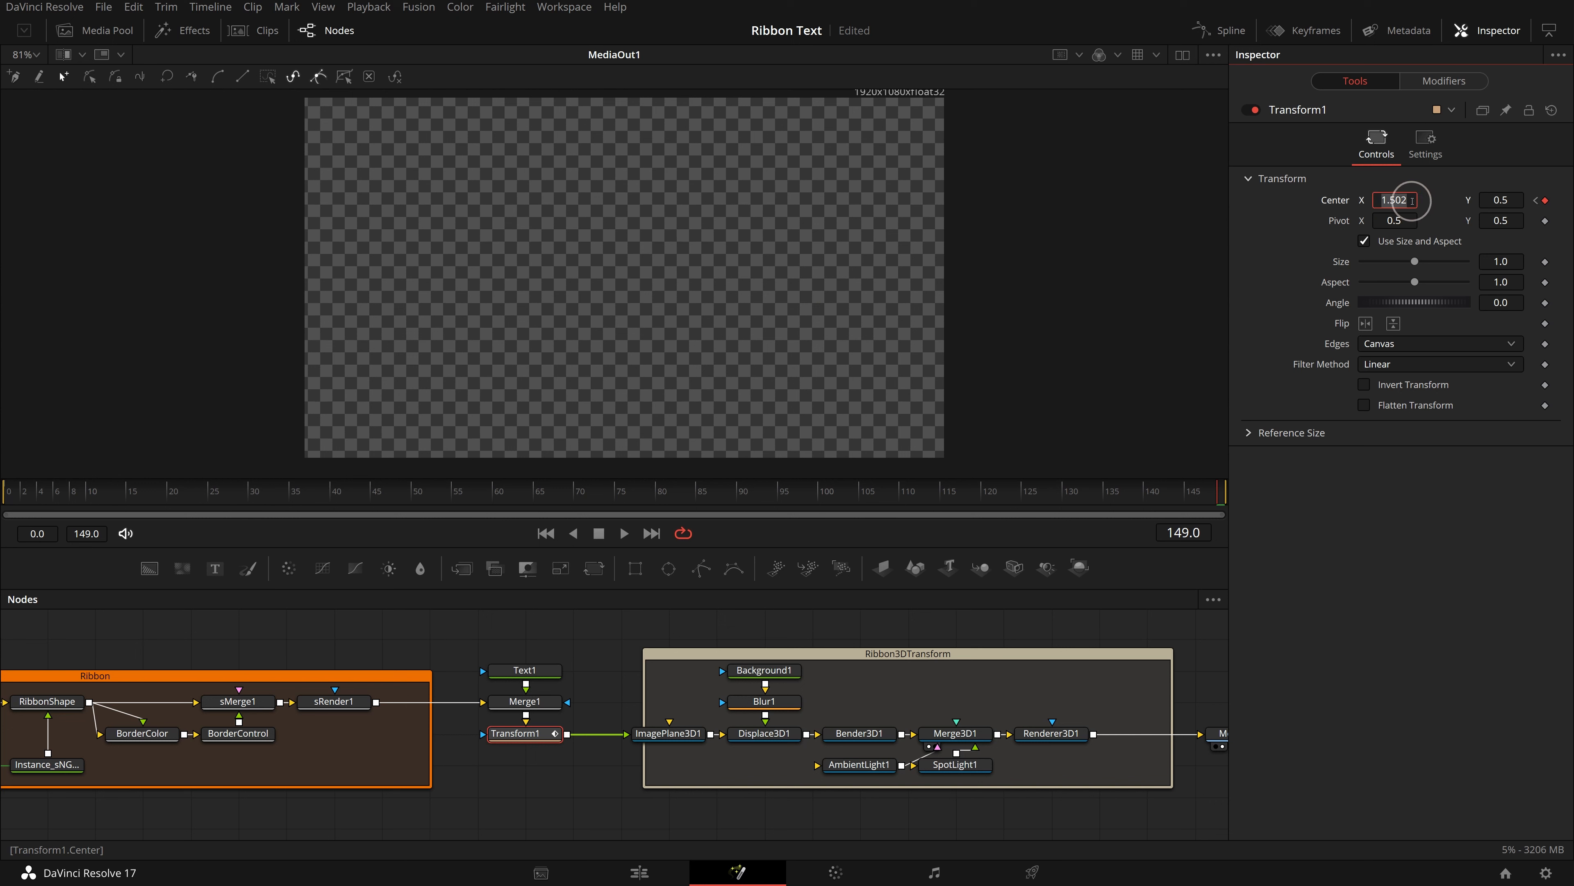
left_click(623, 534)
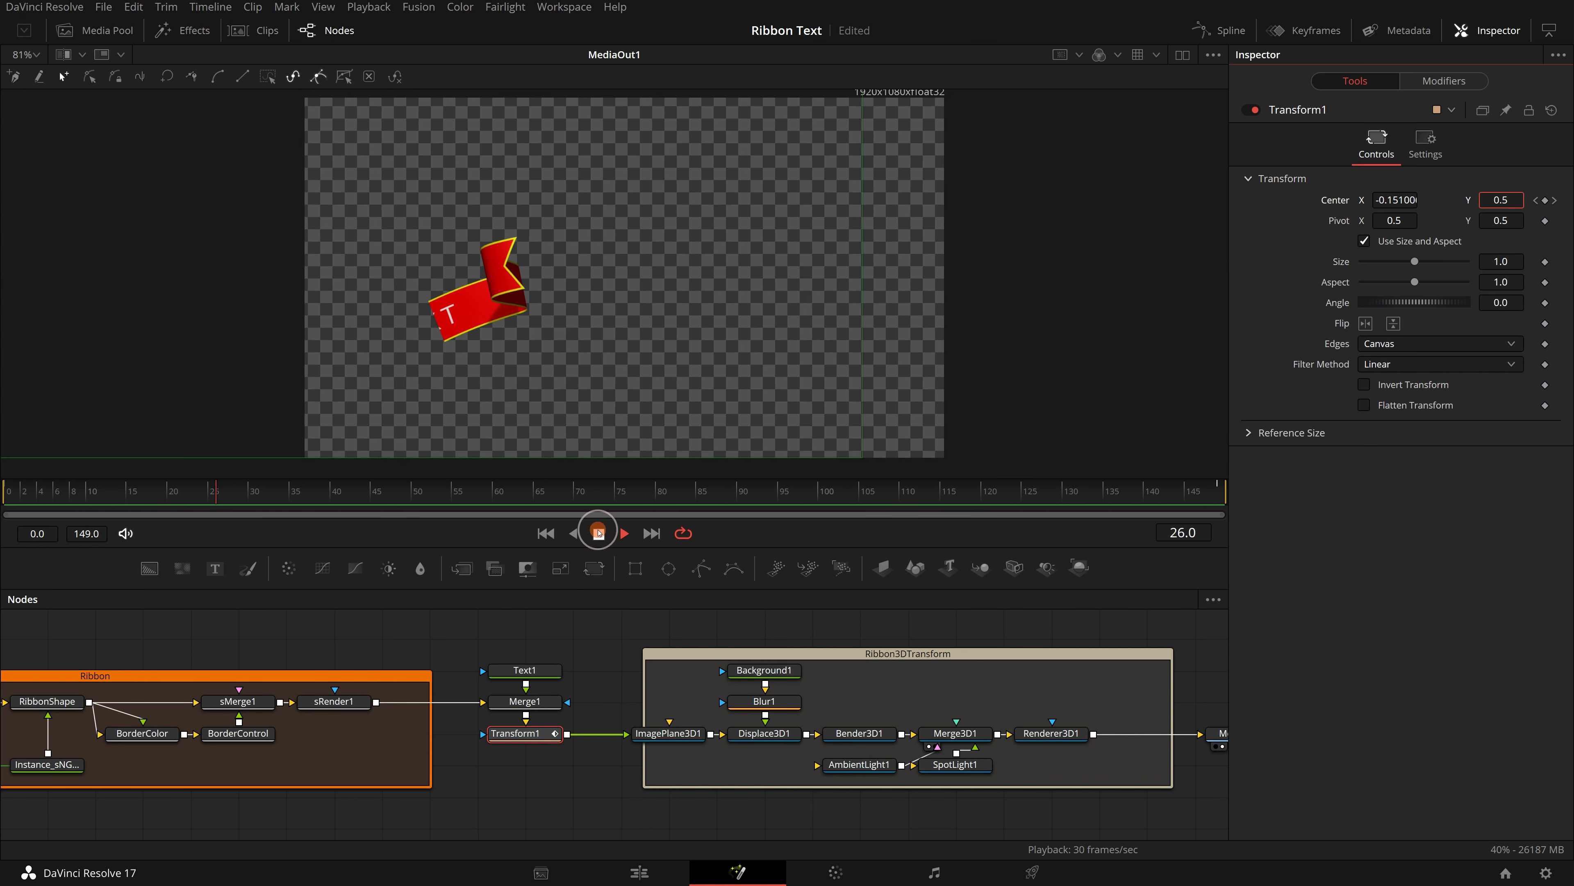
left_click(597, 532)
mouse_move(537, 499)
left_mouse_down()
mouse_move(658, 499)
mouse_move(520, 506)
mouse_move(766, 503)
mouse_move(559, 507)
left_mouse_up()
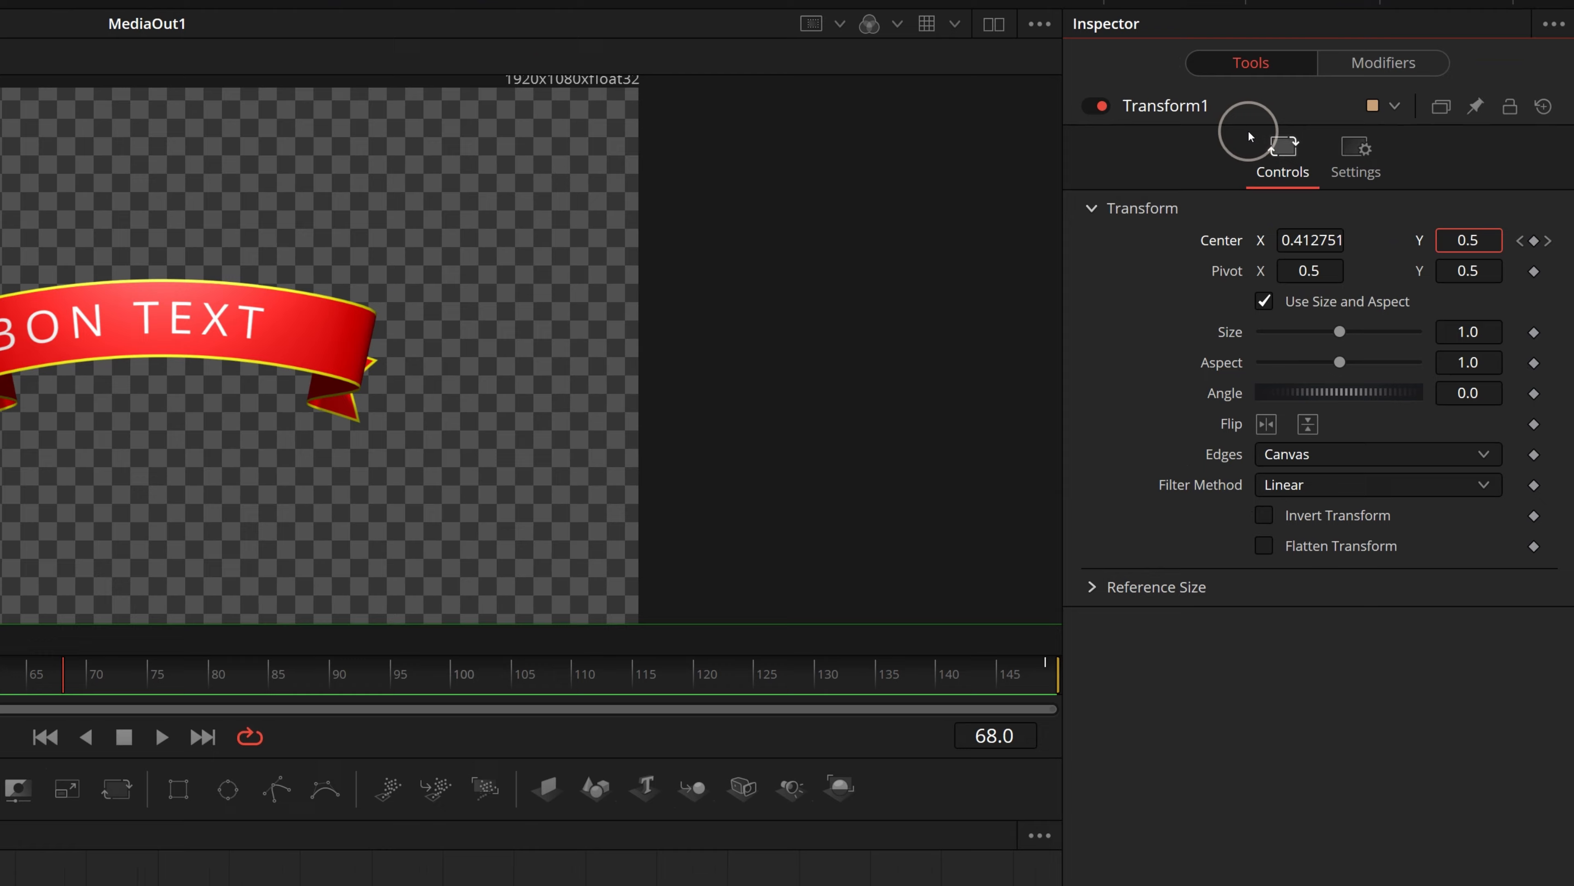
Insert an Anim Curves modifier on the Displacement of Transform1's motion path
left_click(1444, 80)
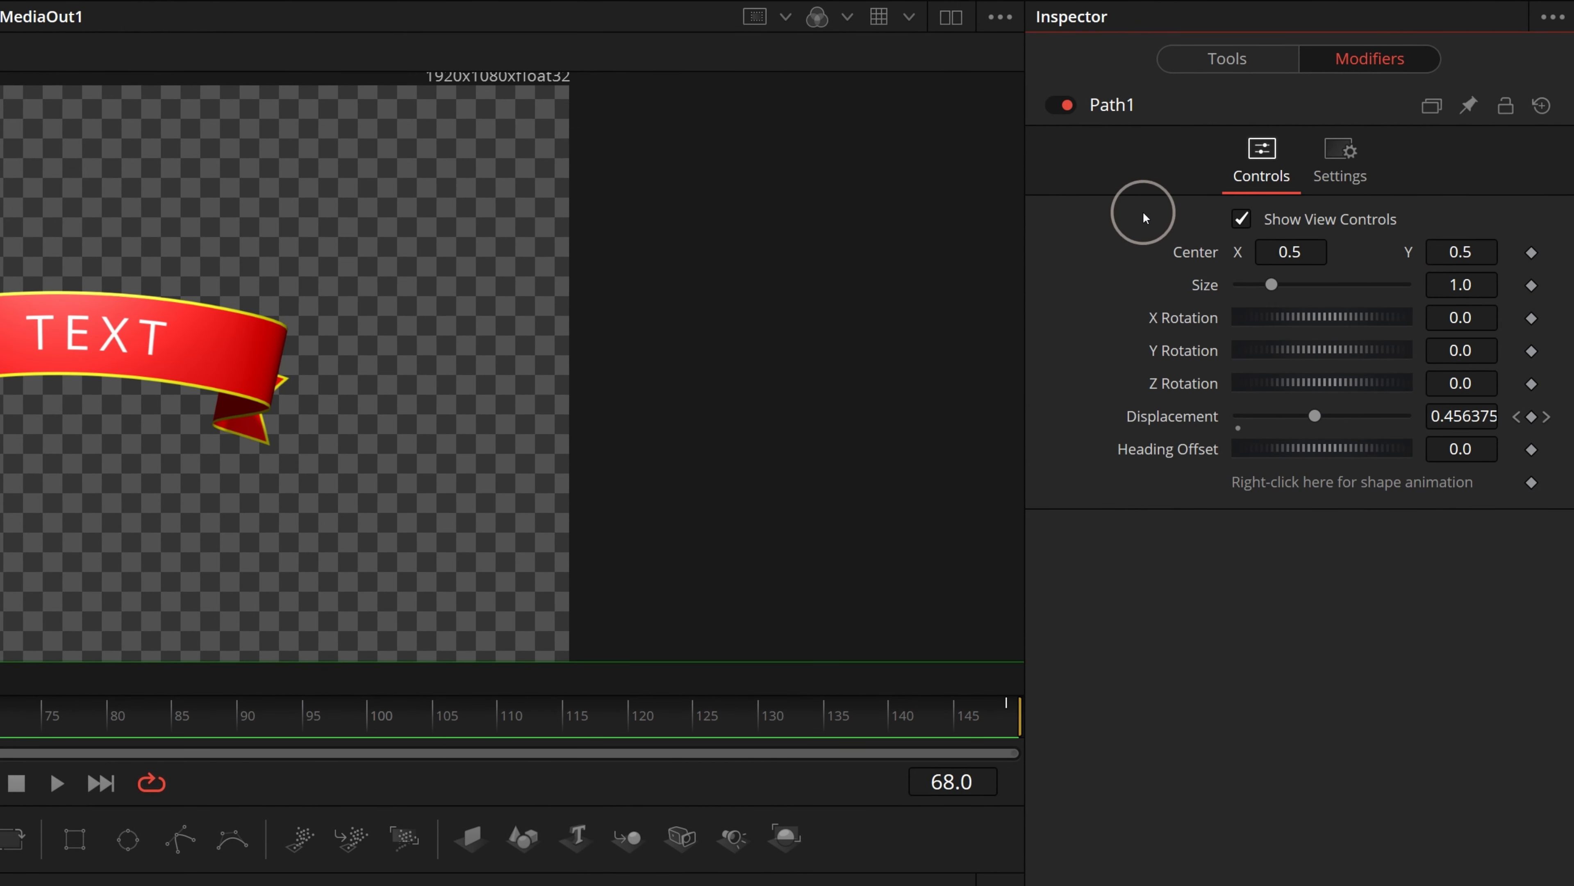
right_click(1176, 422)
mouse_move(1215, 587)
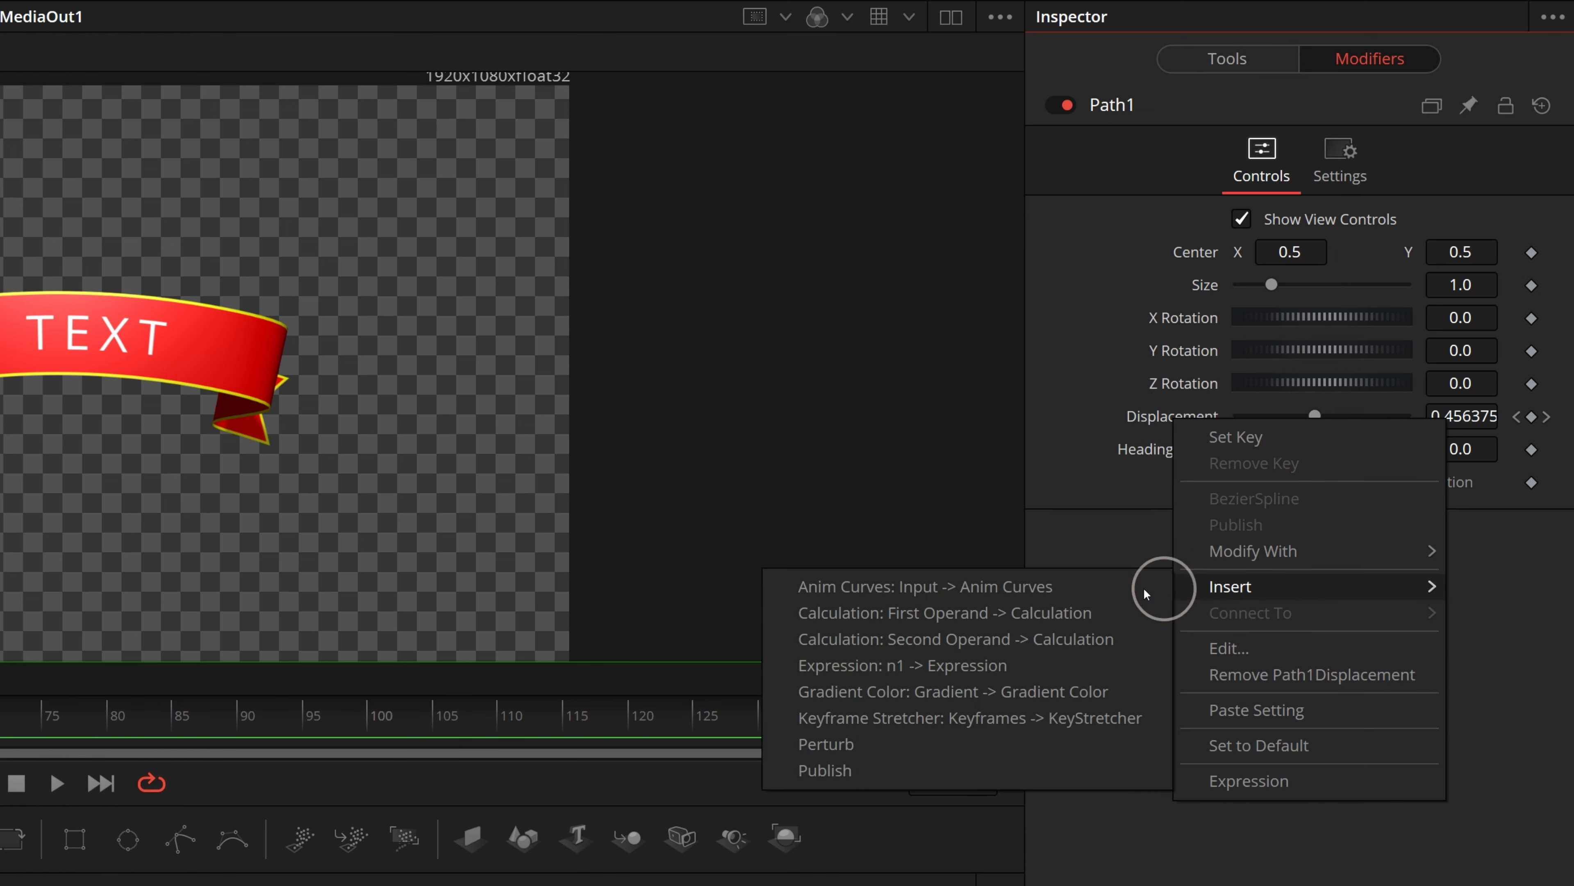
left_click(973, 587)
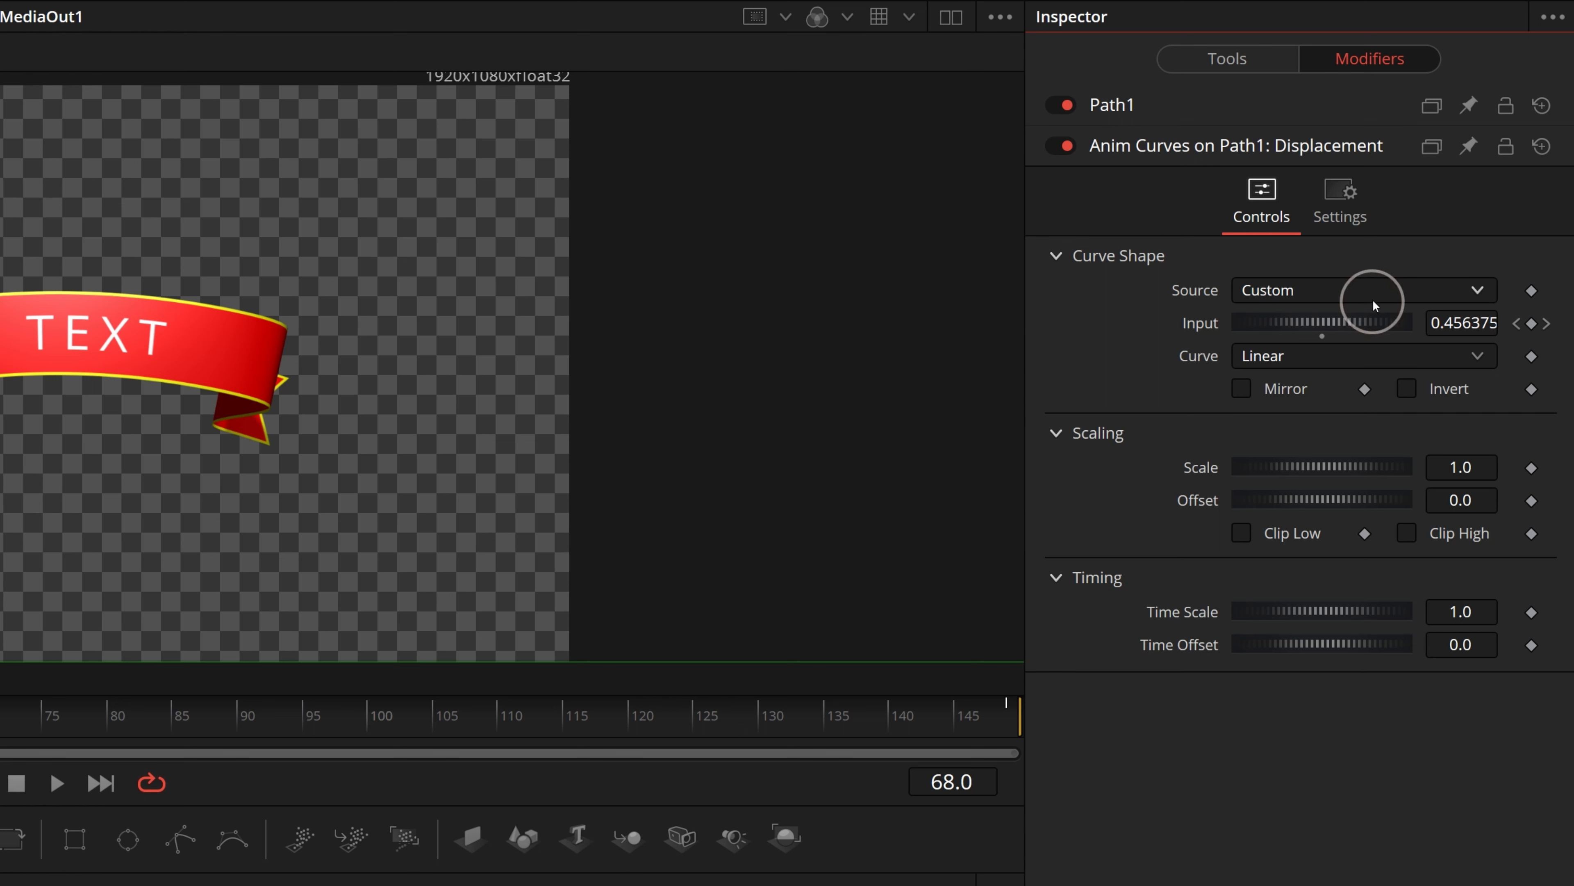
Set the Anim Curves source to Duration and its curve type to Custom
left_click(1290, 291)
left_click(1275, 322)
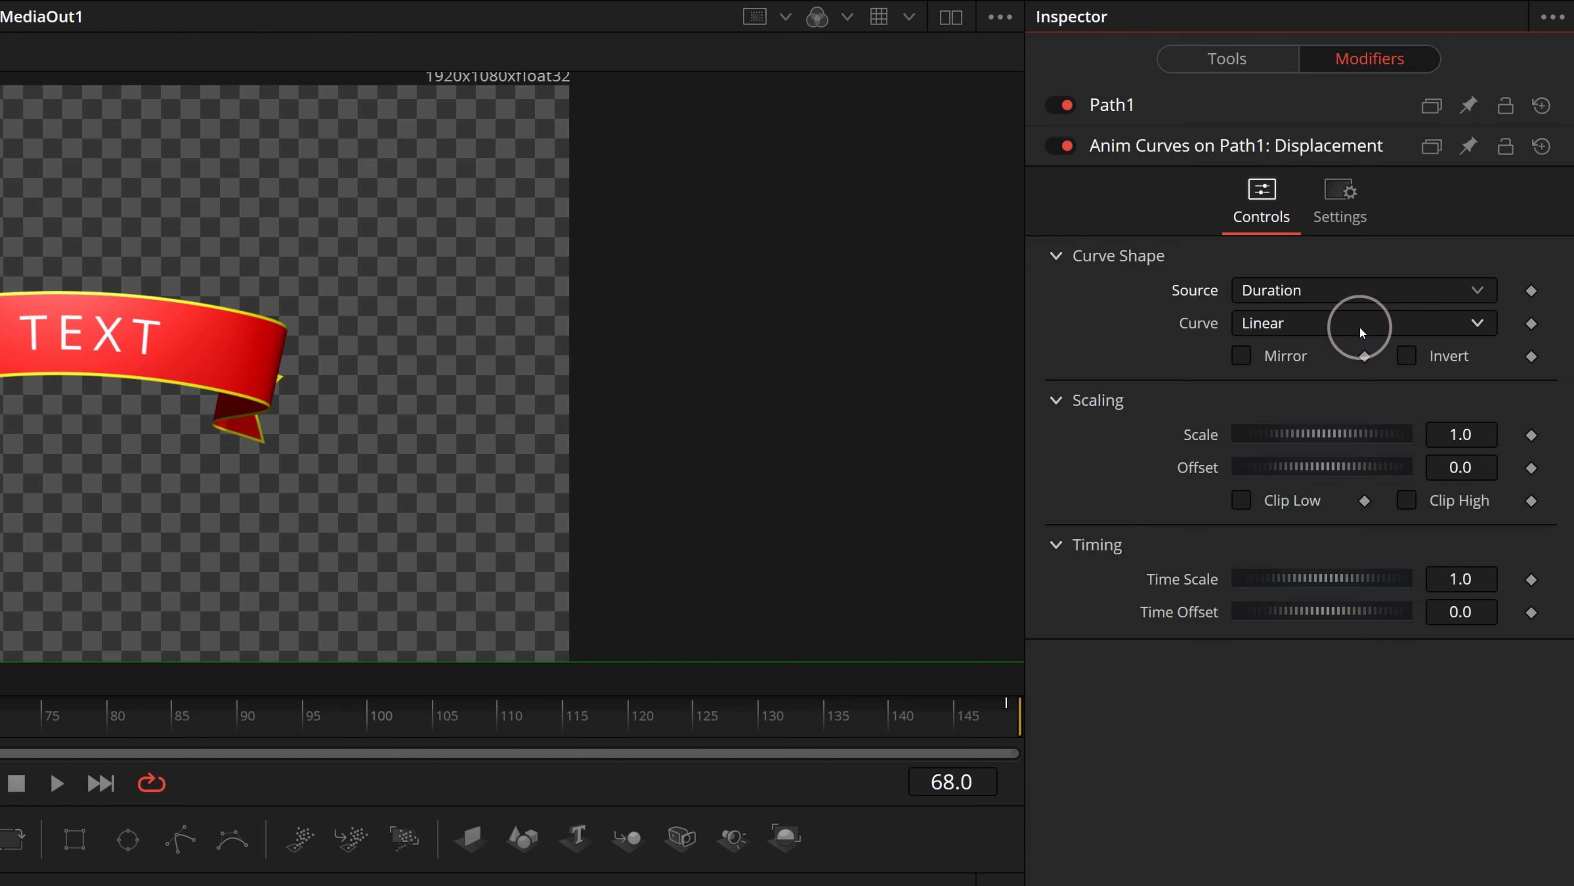
left_click(1359, 326)
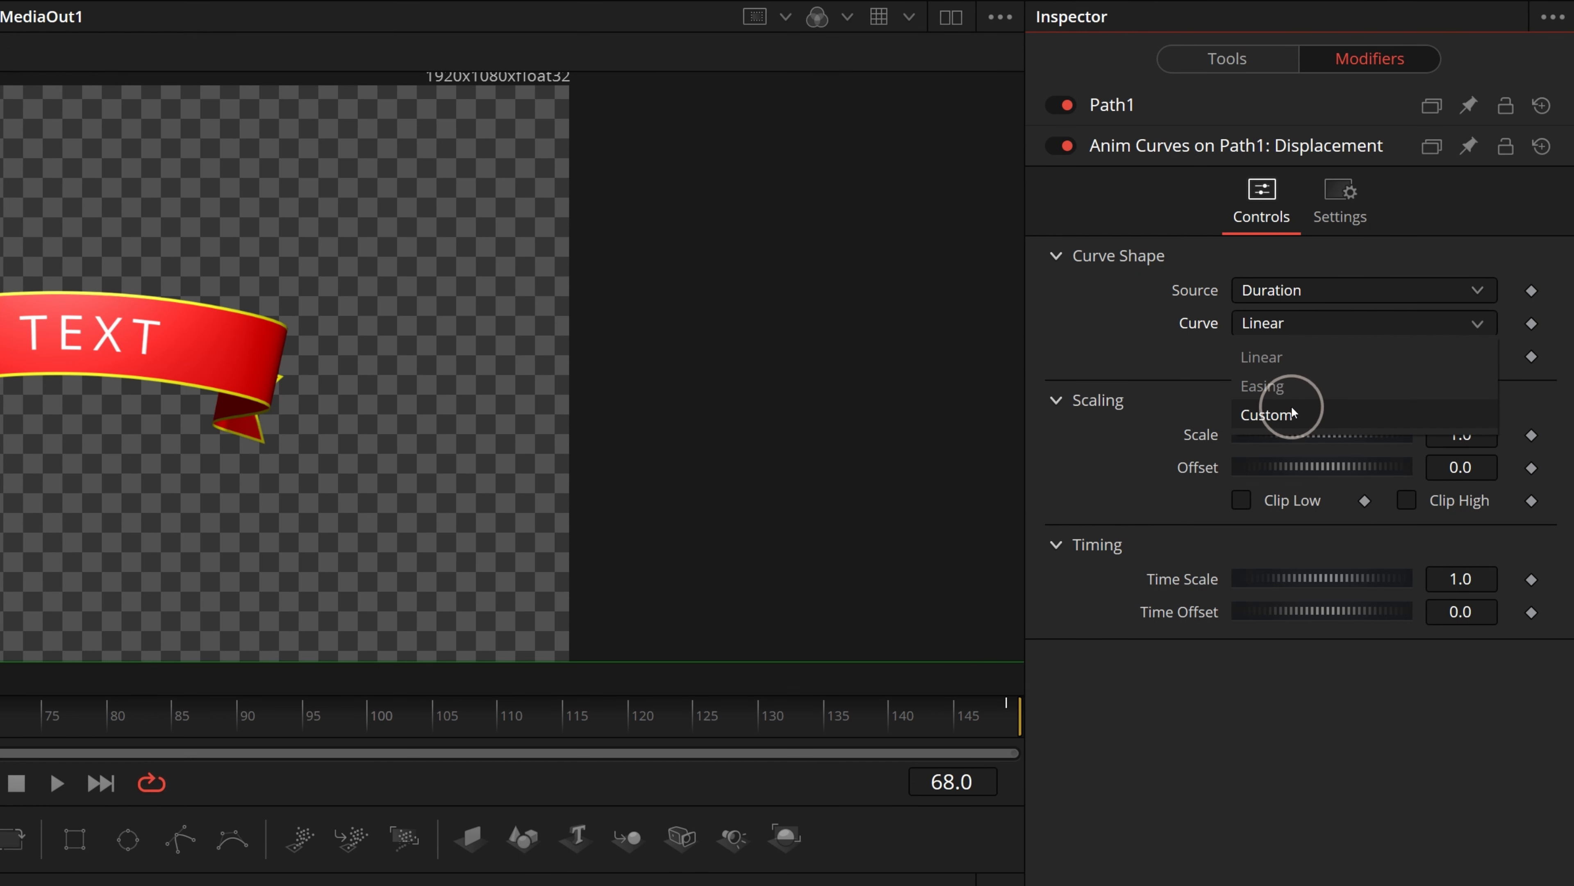
left_click(1265, 406)
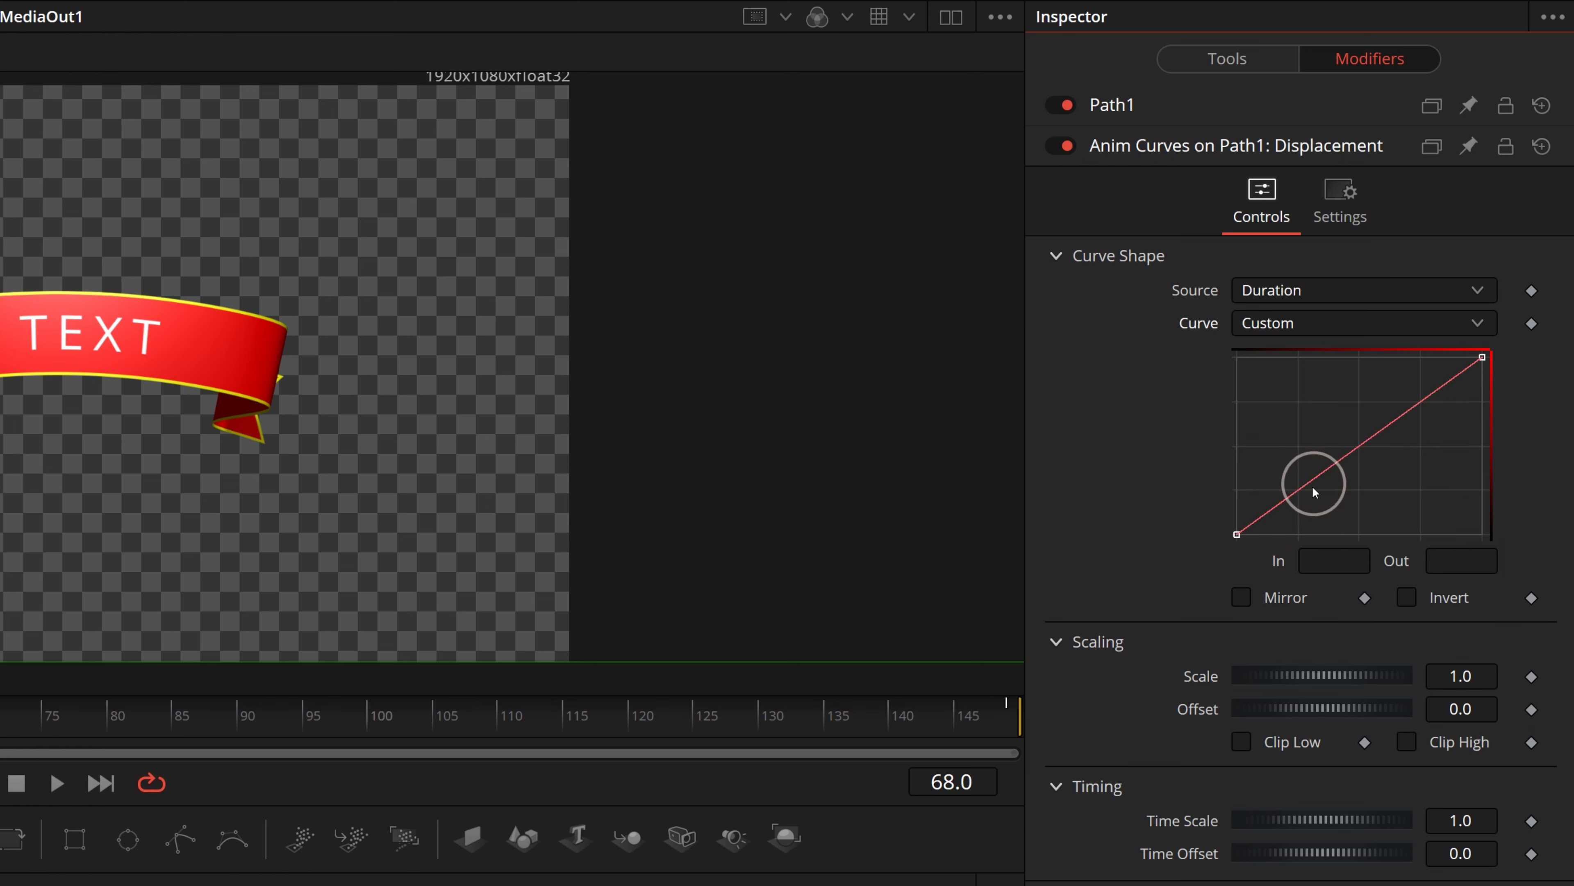
Add a point to the custom animation curve with In 0.2 and Out 0.5
left_click(1298, 489)
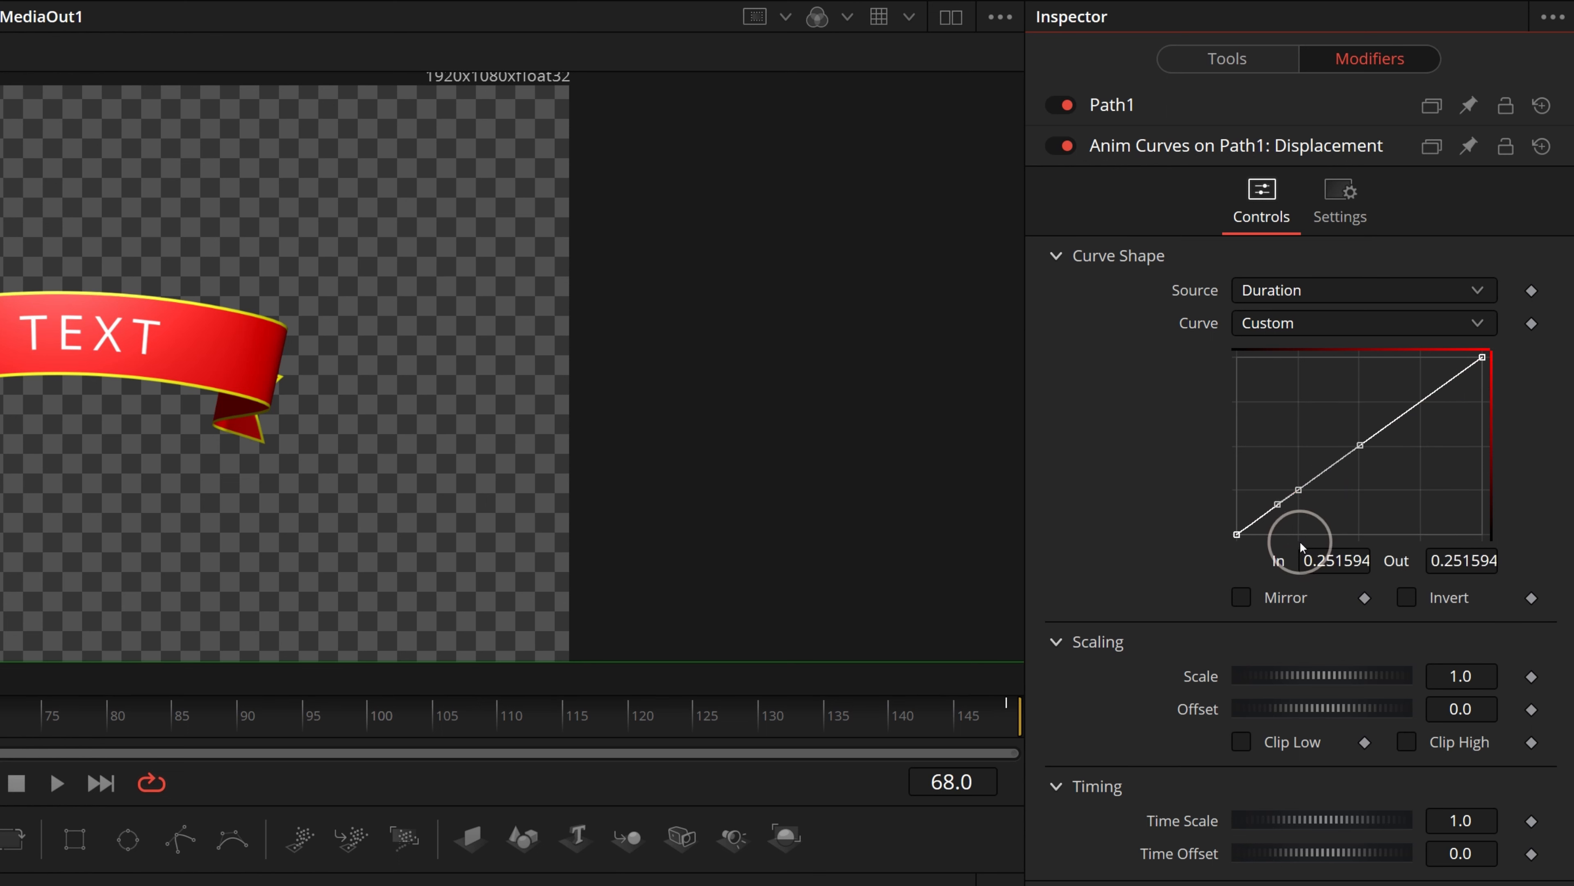
double_click(1333, 561)
type("0.2")
key("Tab")
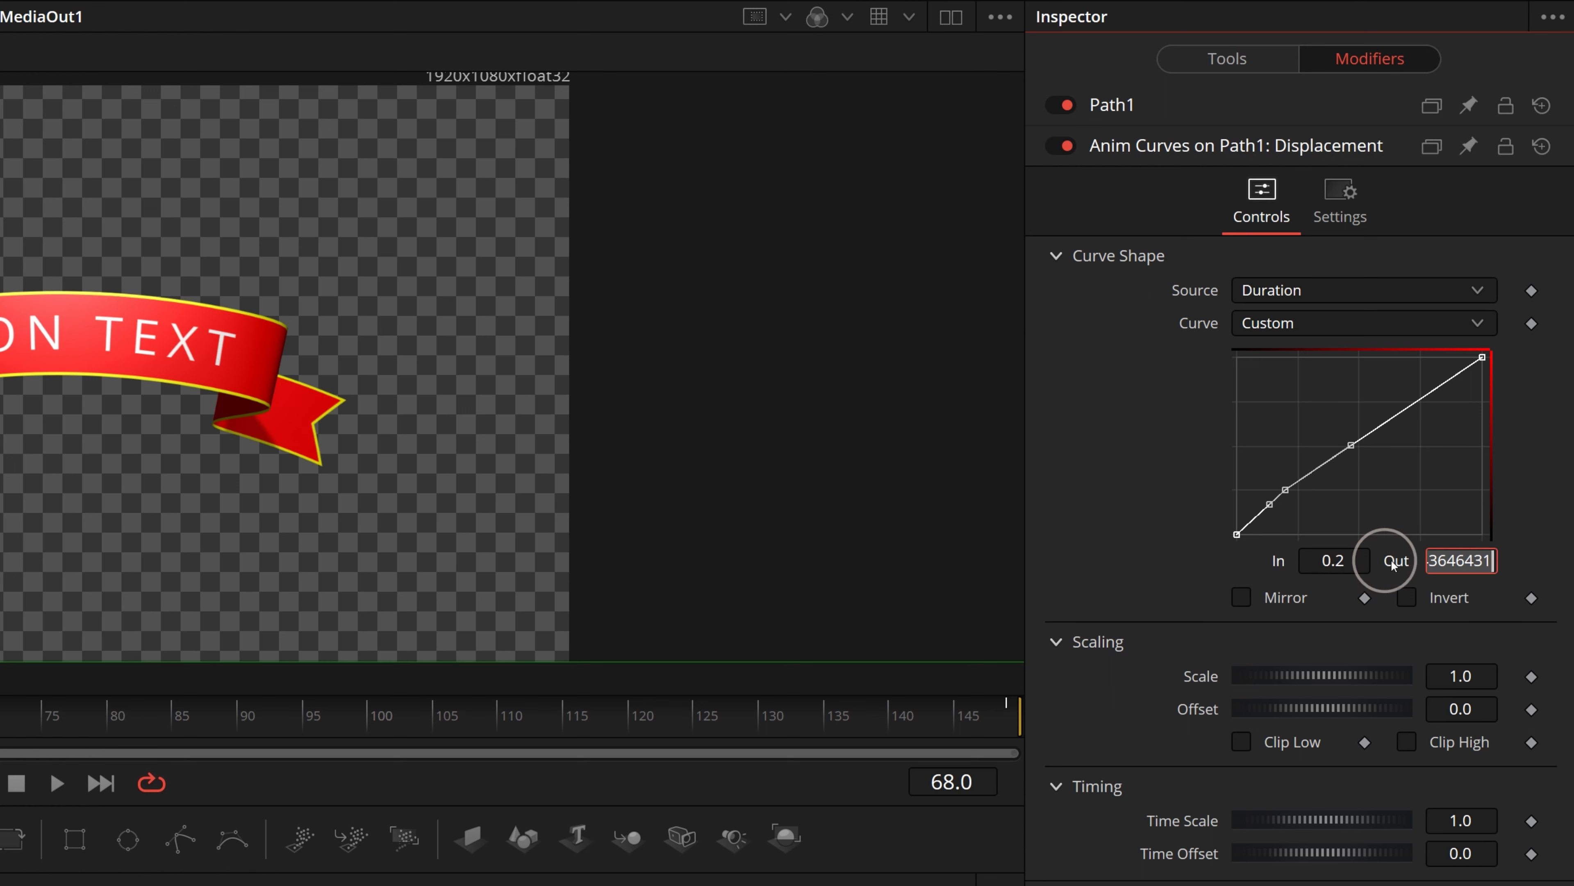
type("0.5")
key("Tab")
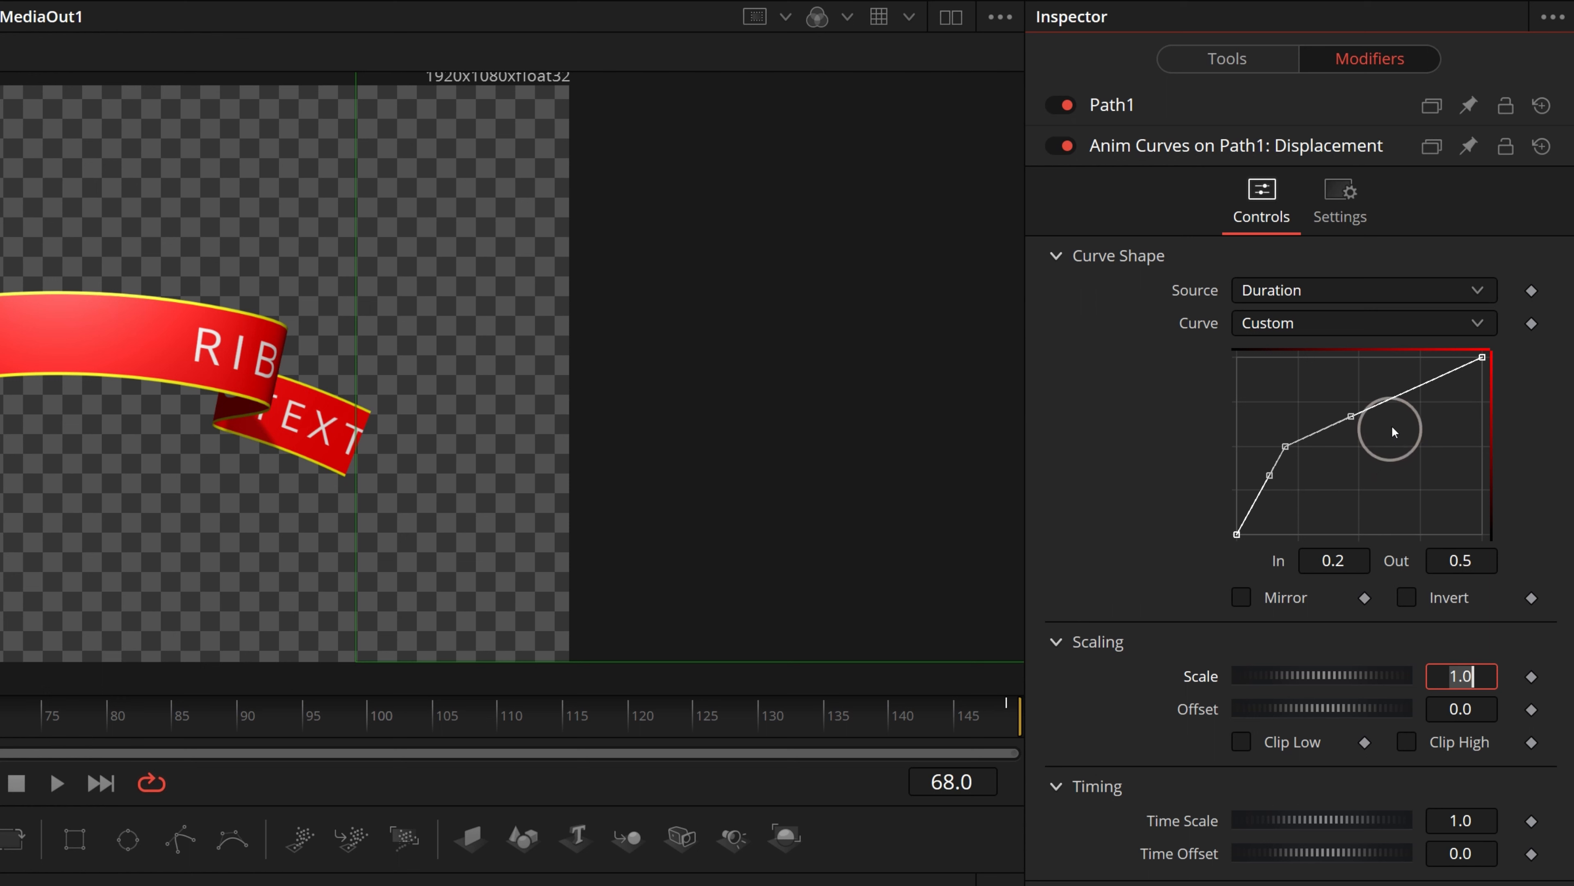
Add a second point to the custom animation curve with In 0.8 and Out 0.5, and play back the ribbon animation
left_click(1430, 382)
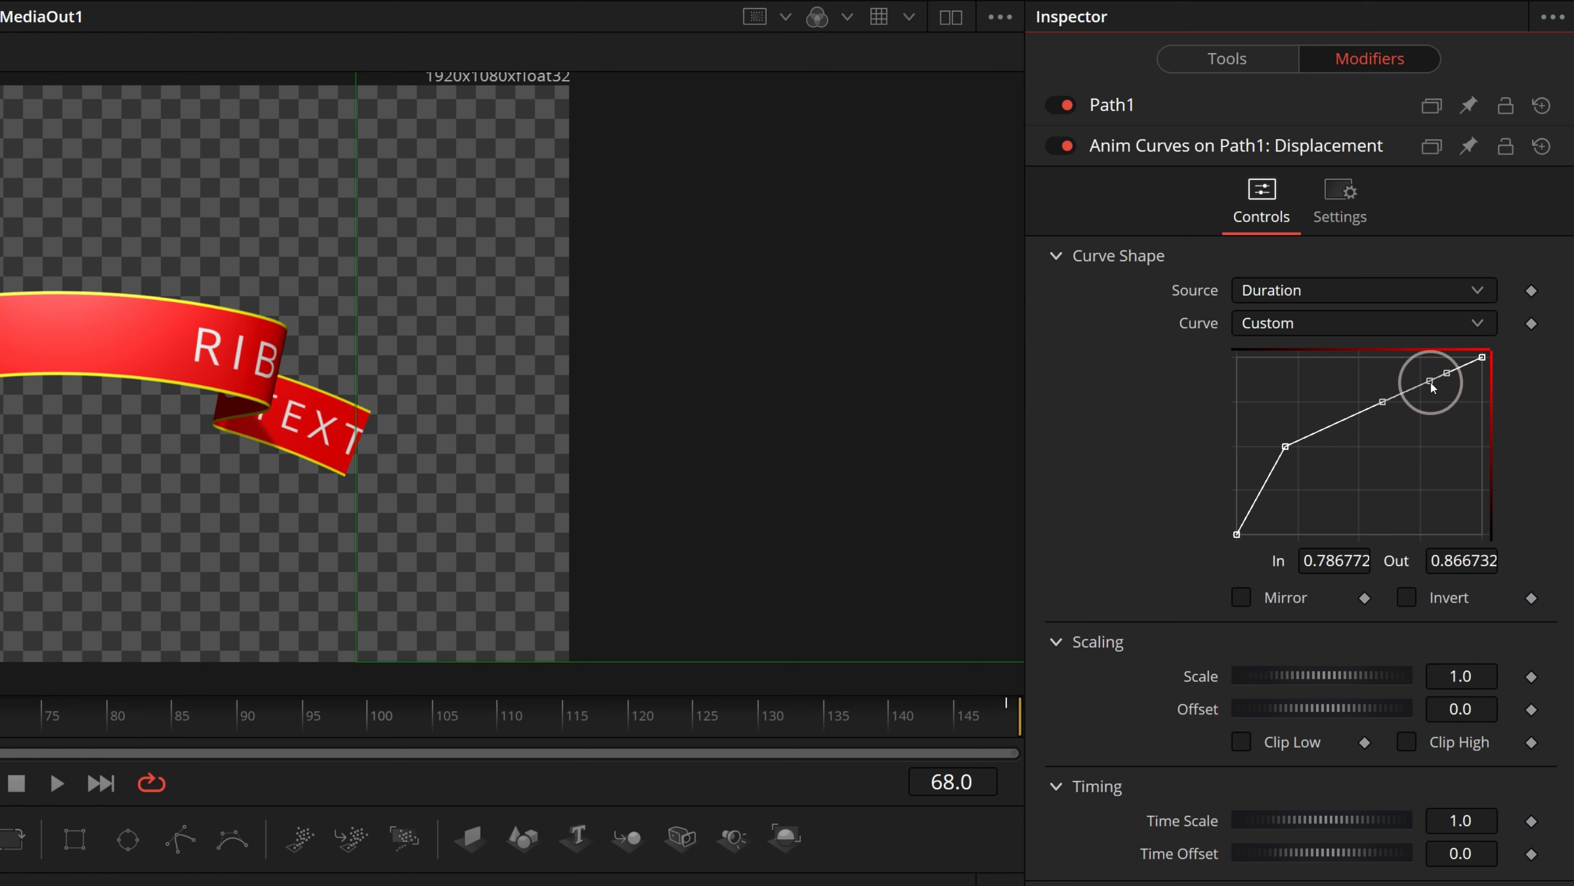
left_click(1352, 558)
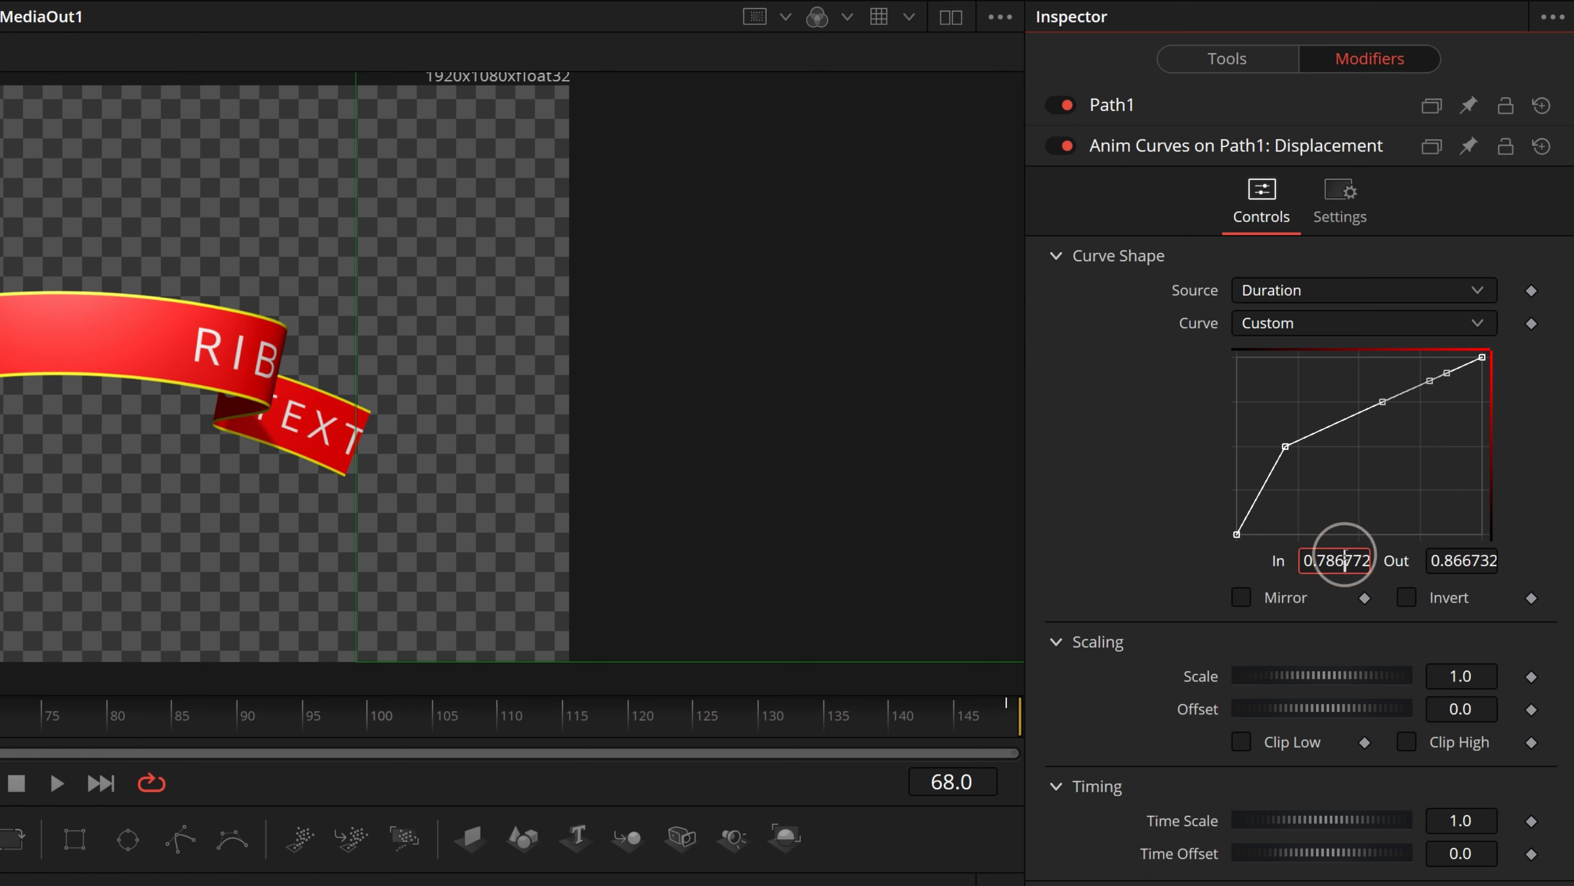
type(".")
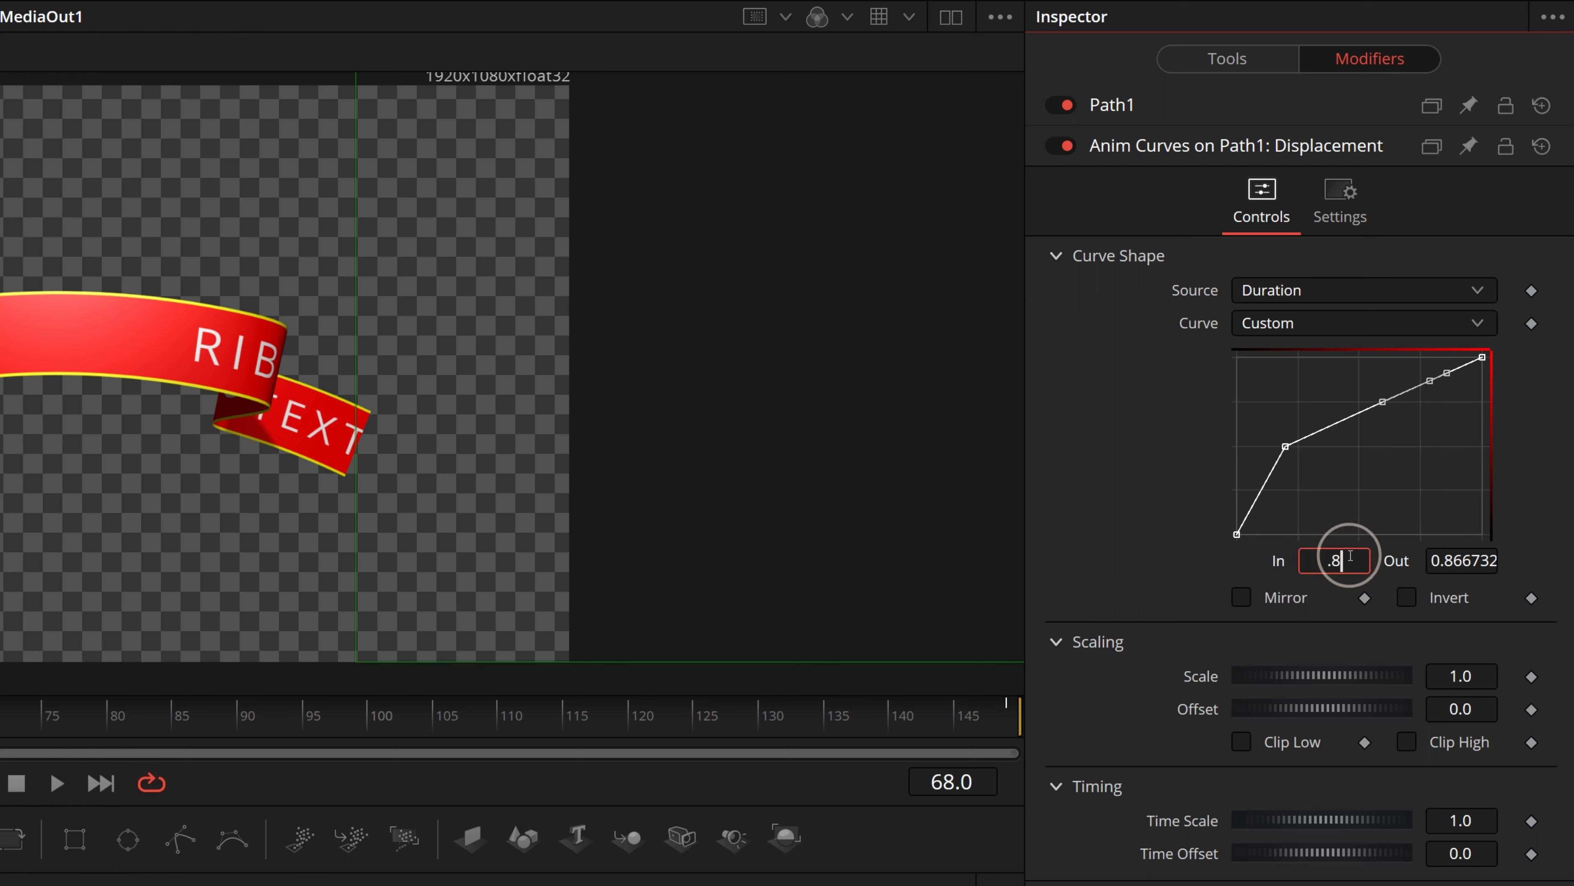
type("8")
key("Tab")
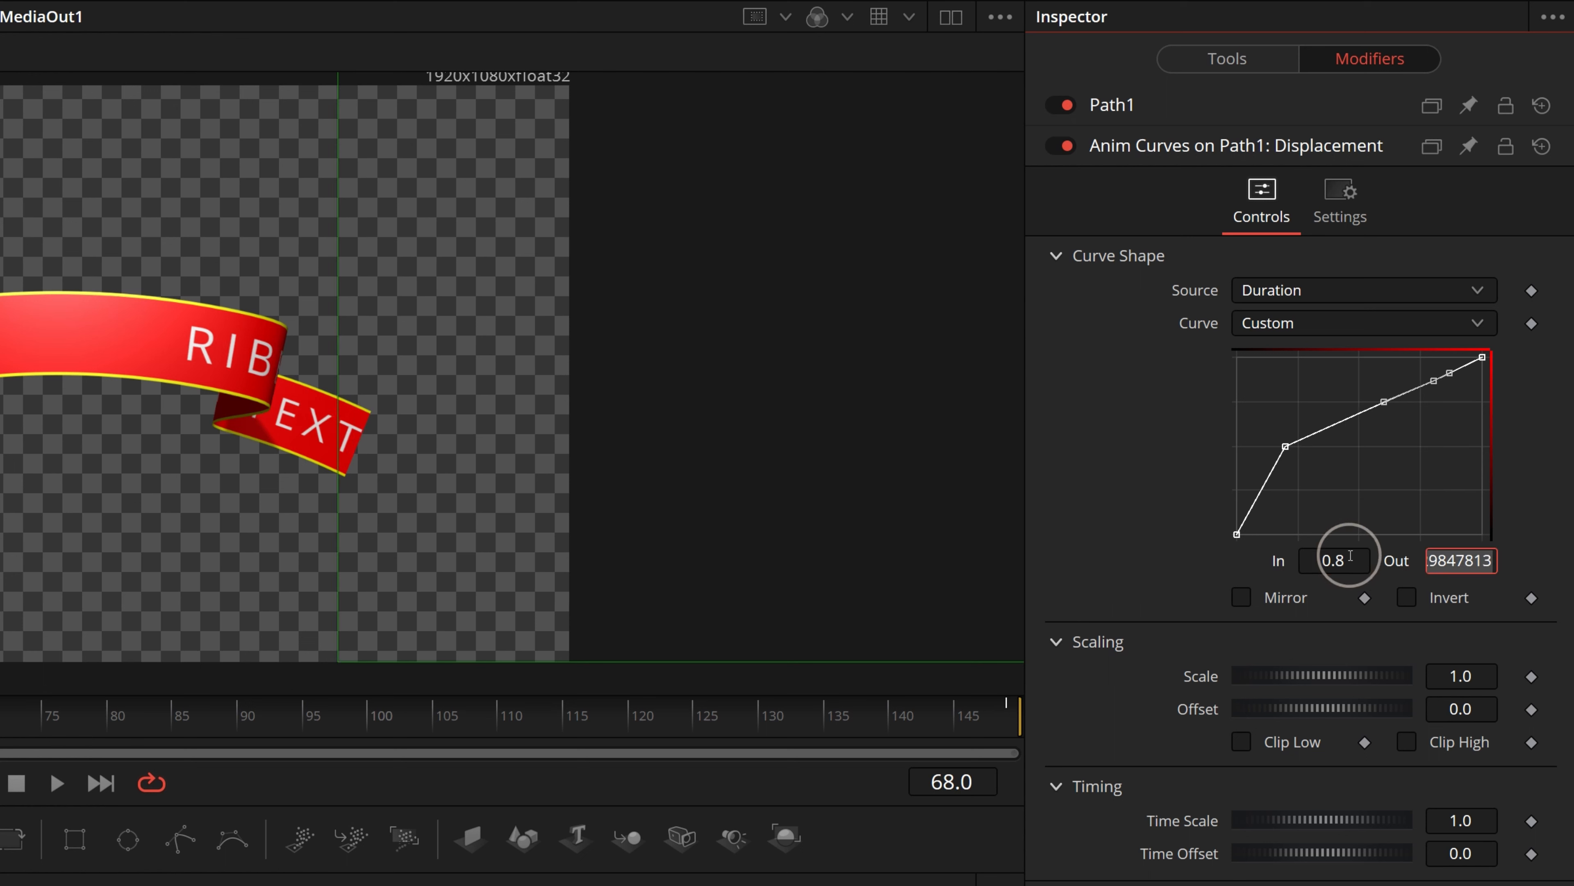
type(".5")
key("Tab")
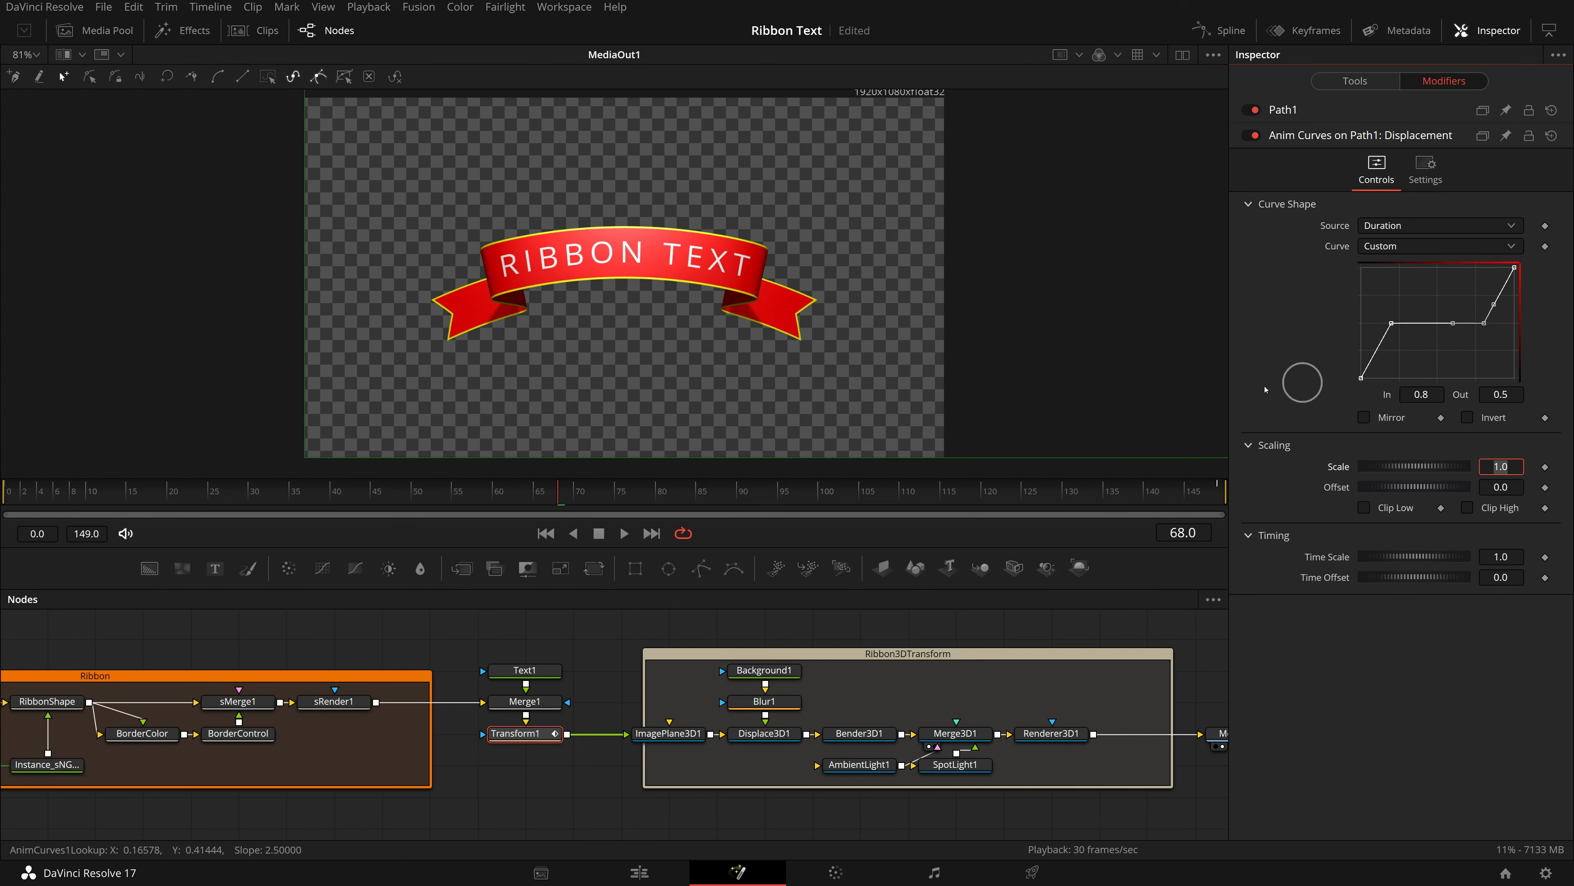
left_click(624, 534)
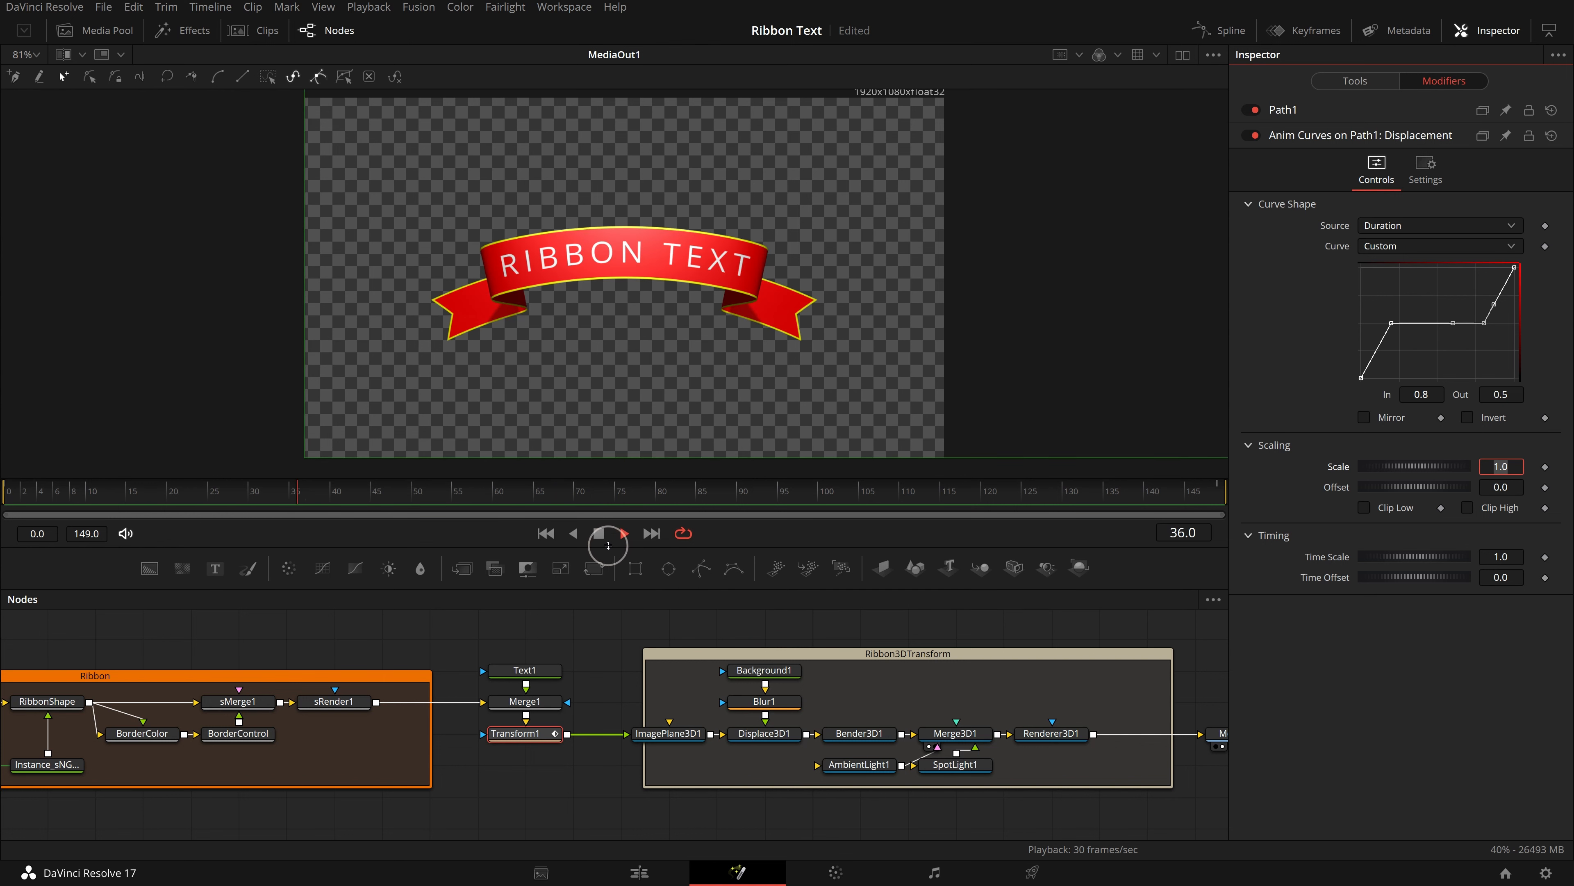
left_click(600, 535)
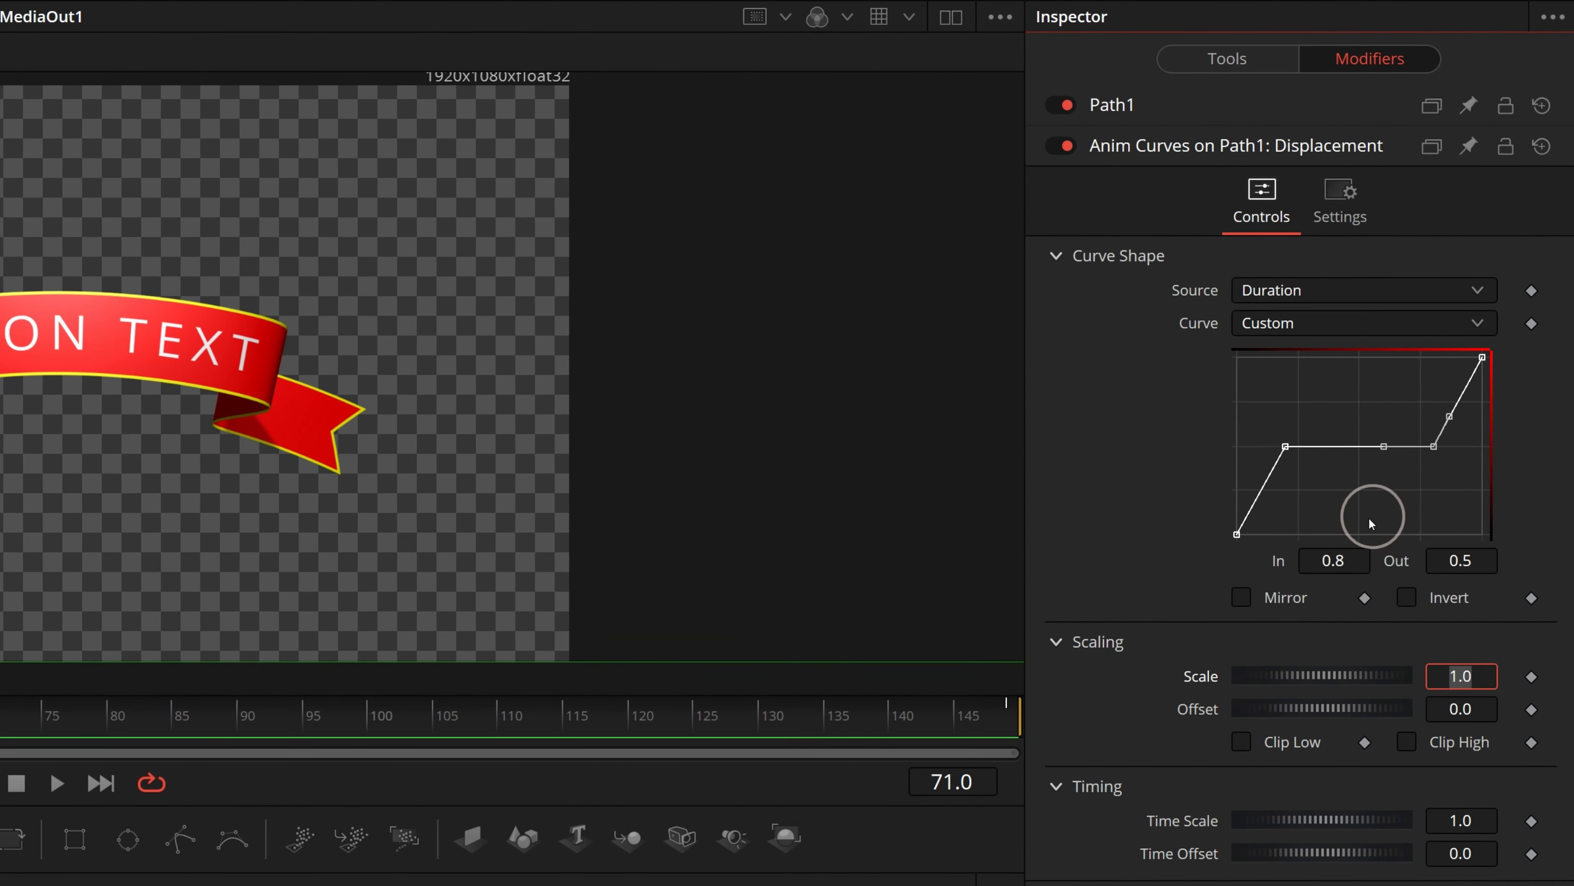
left_click(1291, 458)
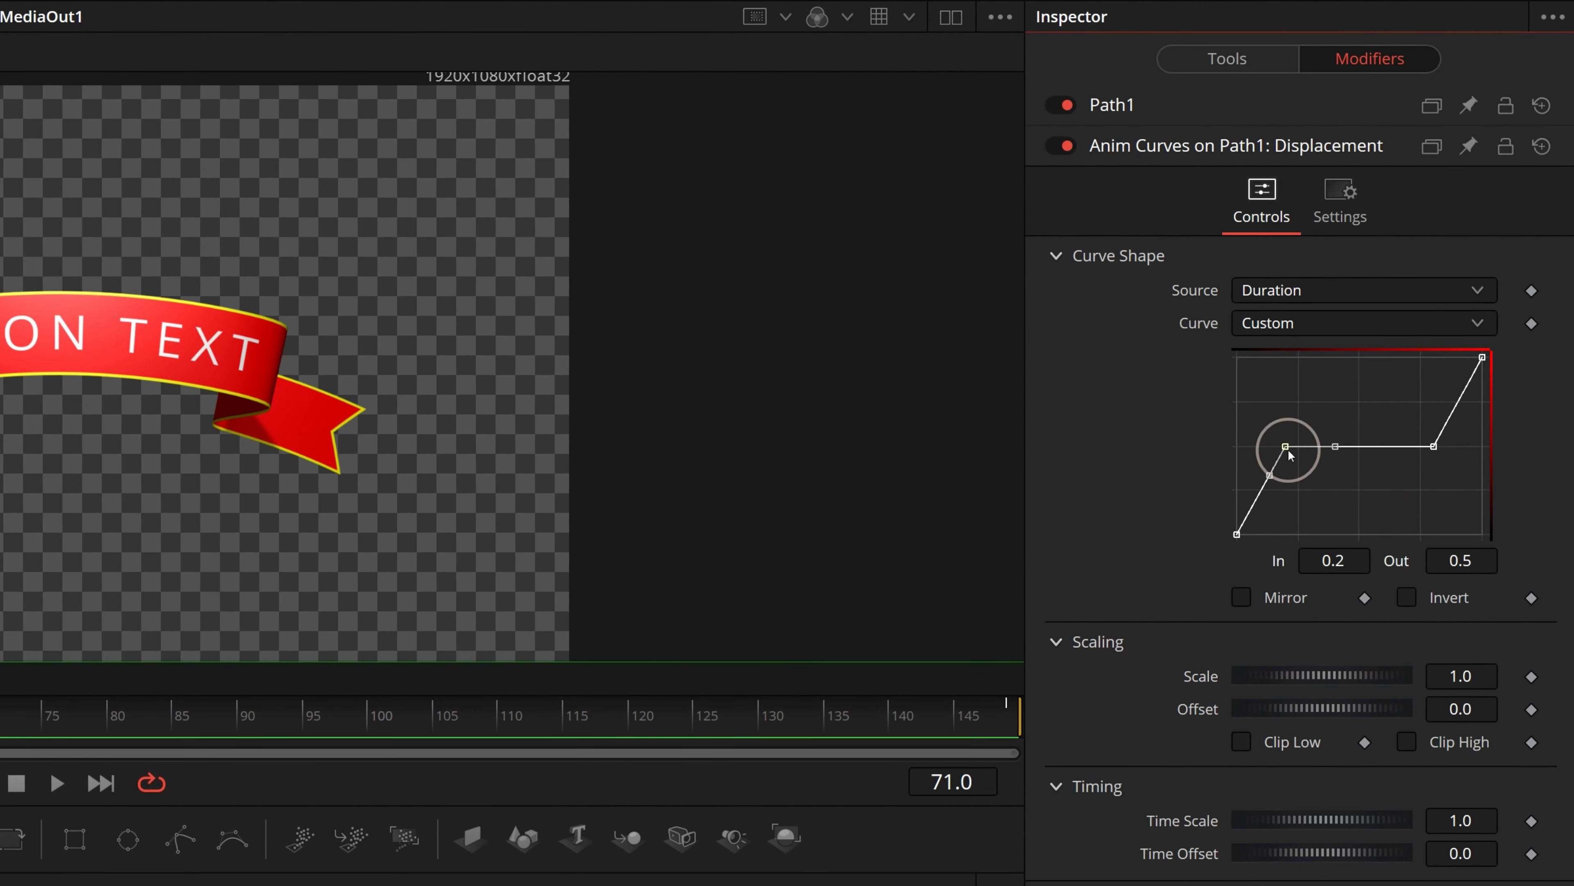
key("s")
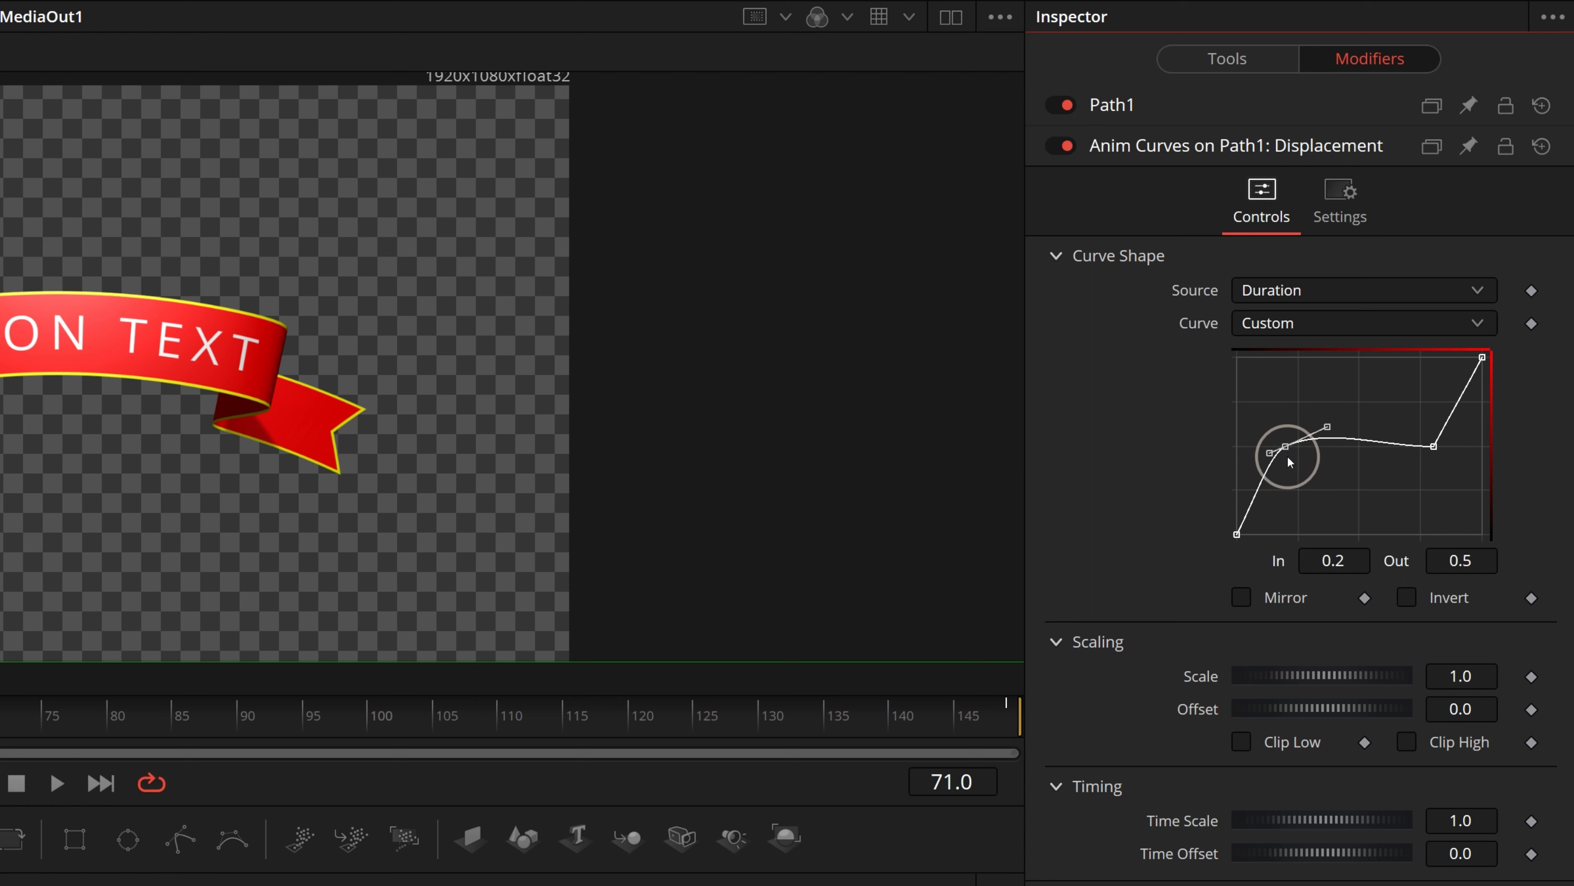
key("ctrl+z")
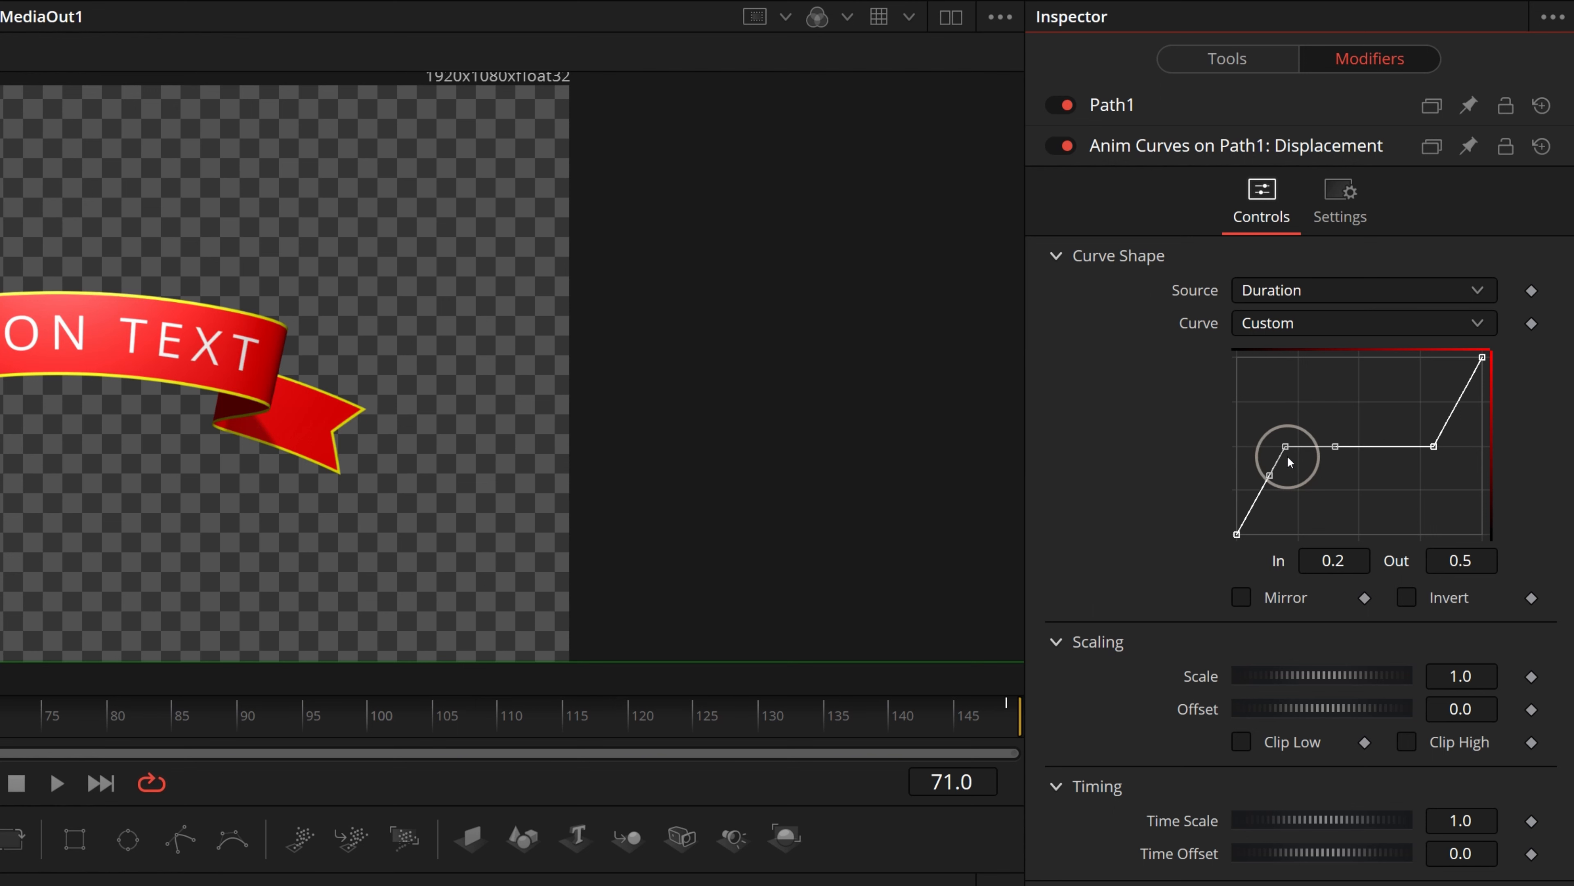
Ease both ramps of the custom curve by flattening the handles at their starts and ends, and play back the animation
left_click_drag(1270, 476, 1257, 448)
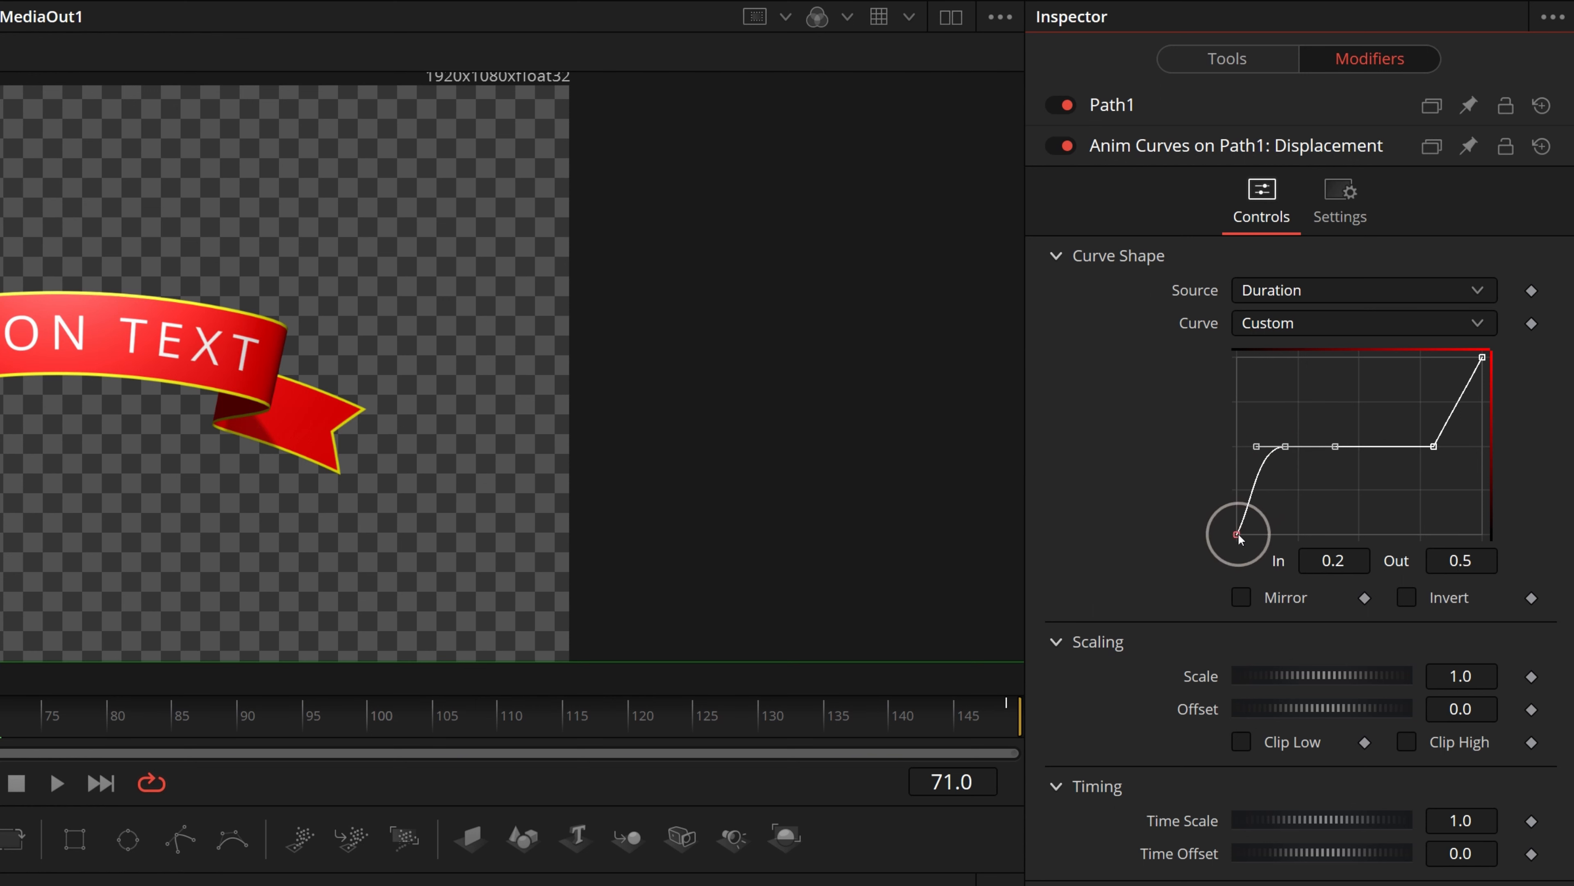
left_click_drag(1238, 533, 1265, 533)
left_click_drag(1436, 449, 1458, 362)
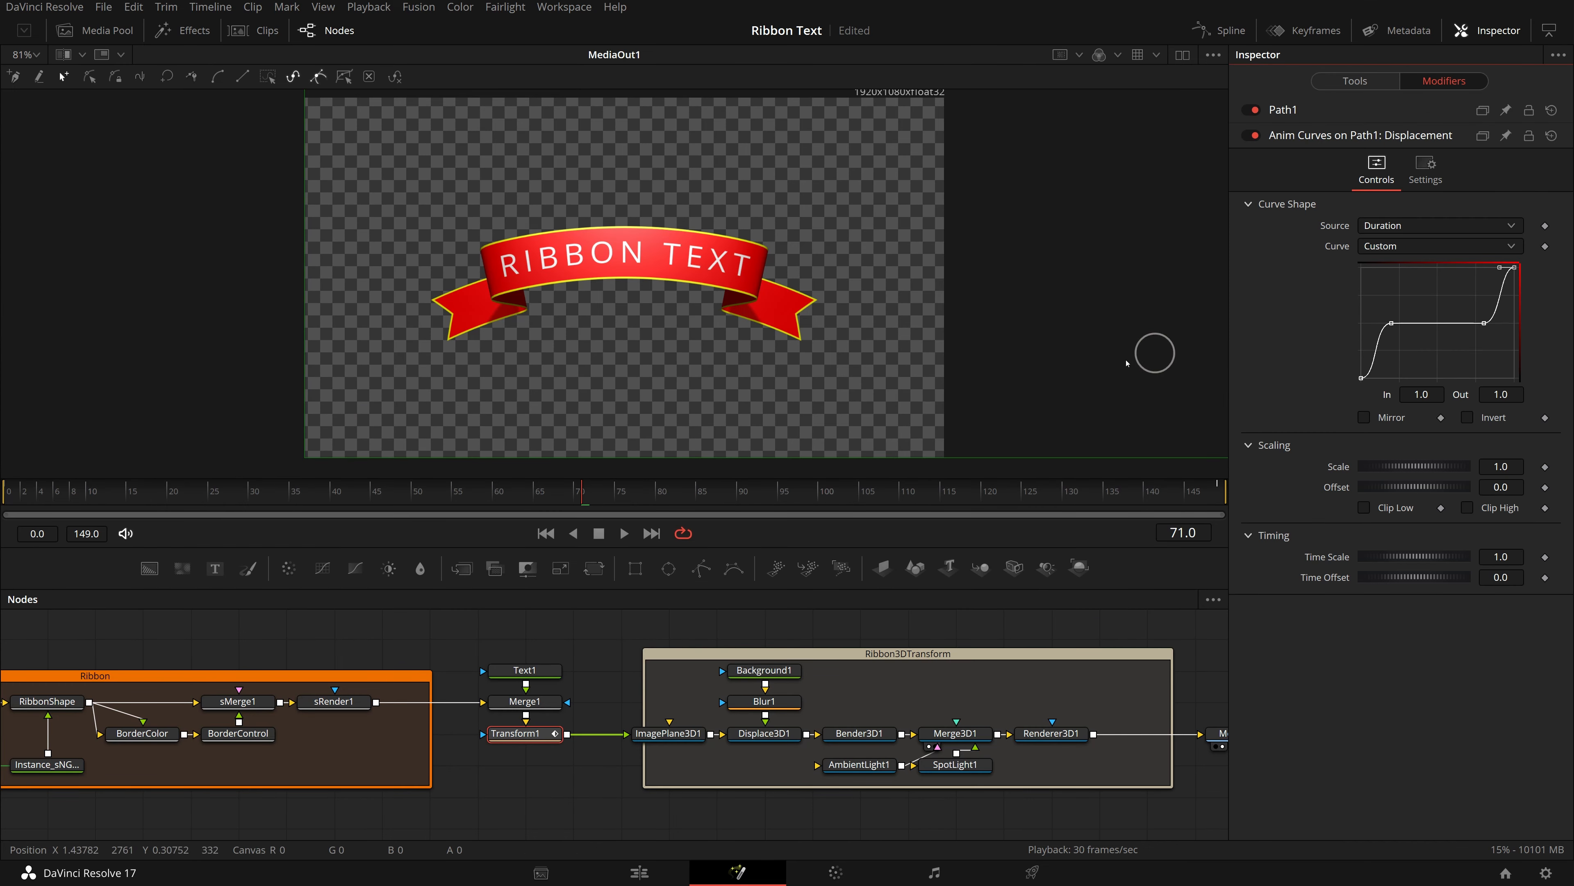
left_click(625, 534)
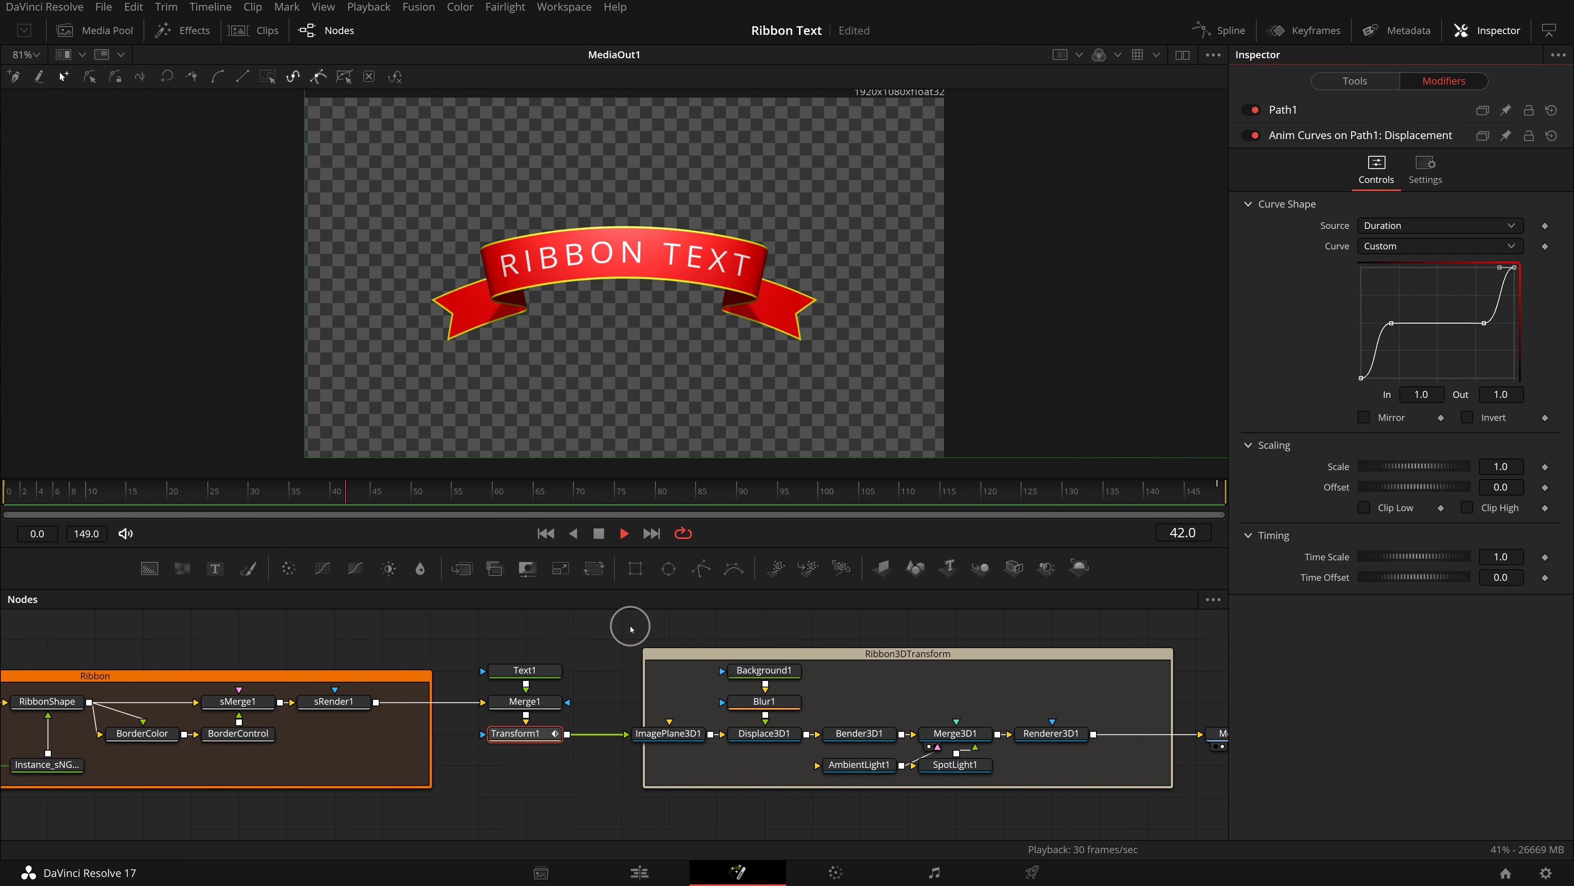
left_click(598, 533)
Resize the Ribbon3DTransform underlay to fit evenly around its nodes and move MediaOut1 closer to it
left_click_drag(640, 693, 600, 691)
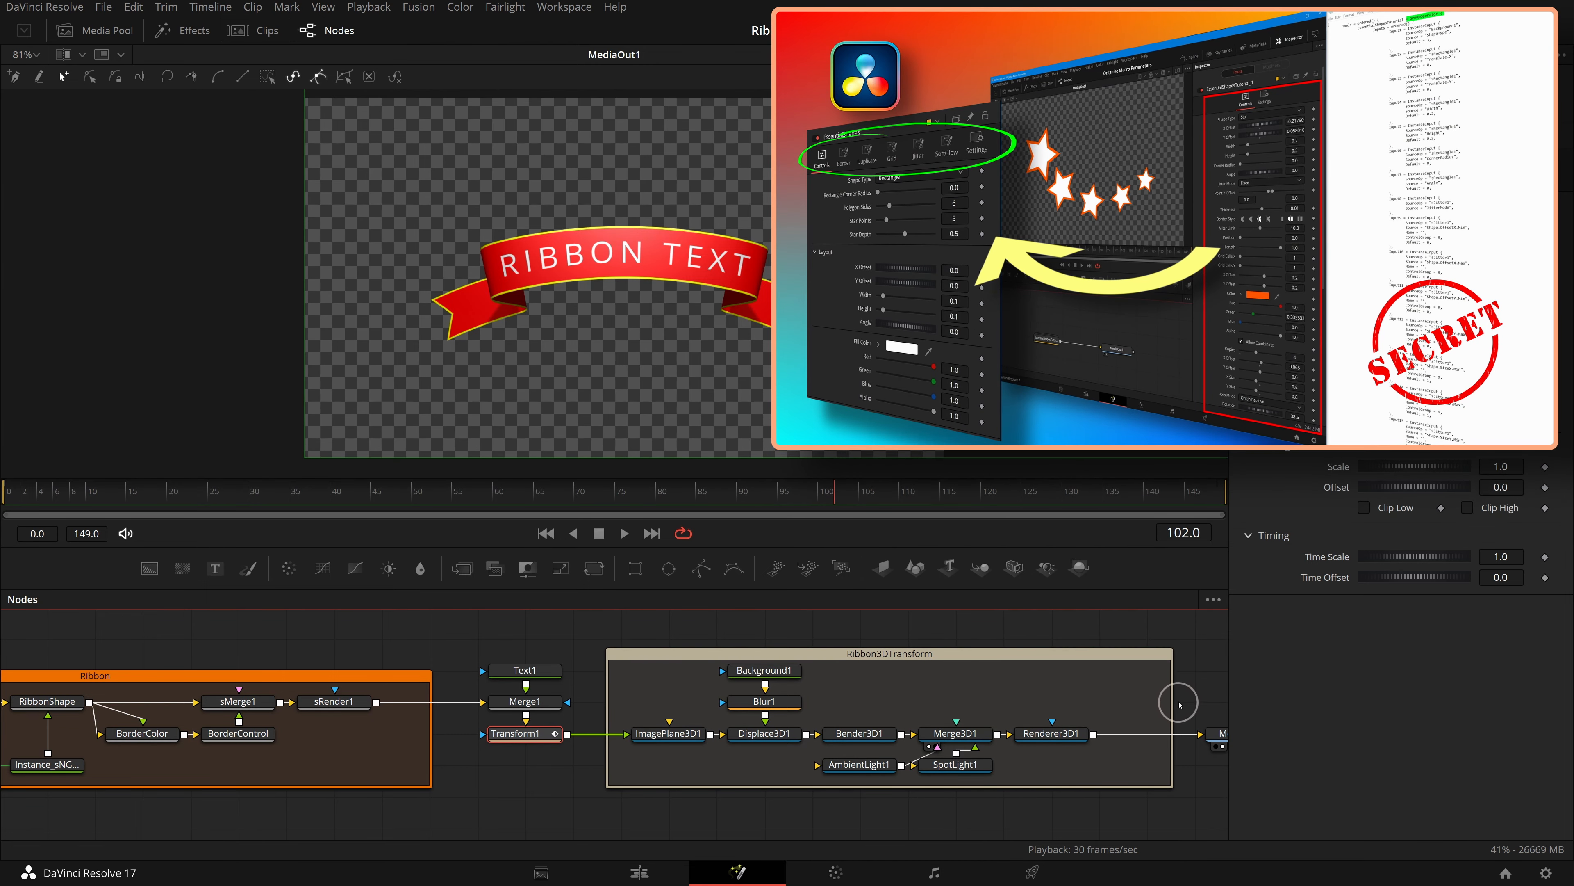
left_click_drag(1175, 693, 1119, 698)
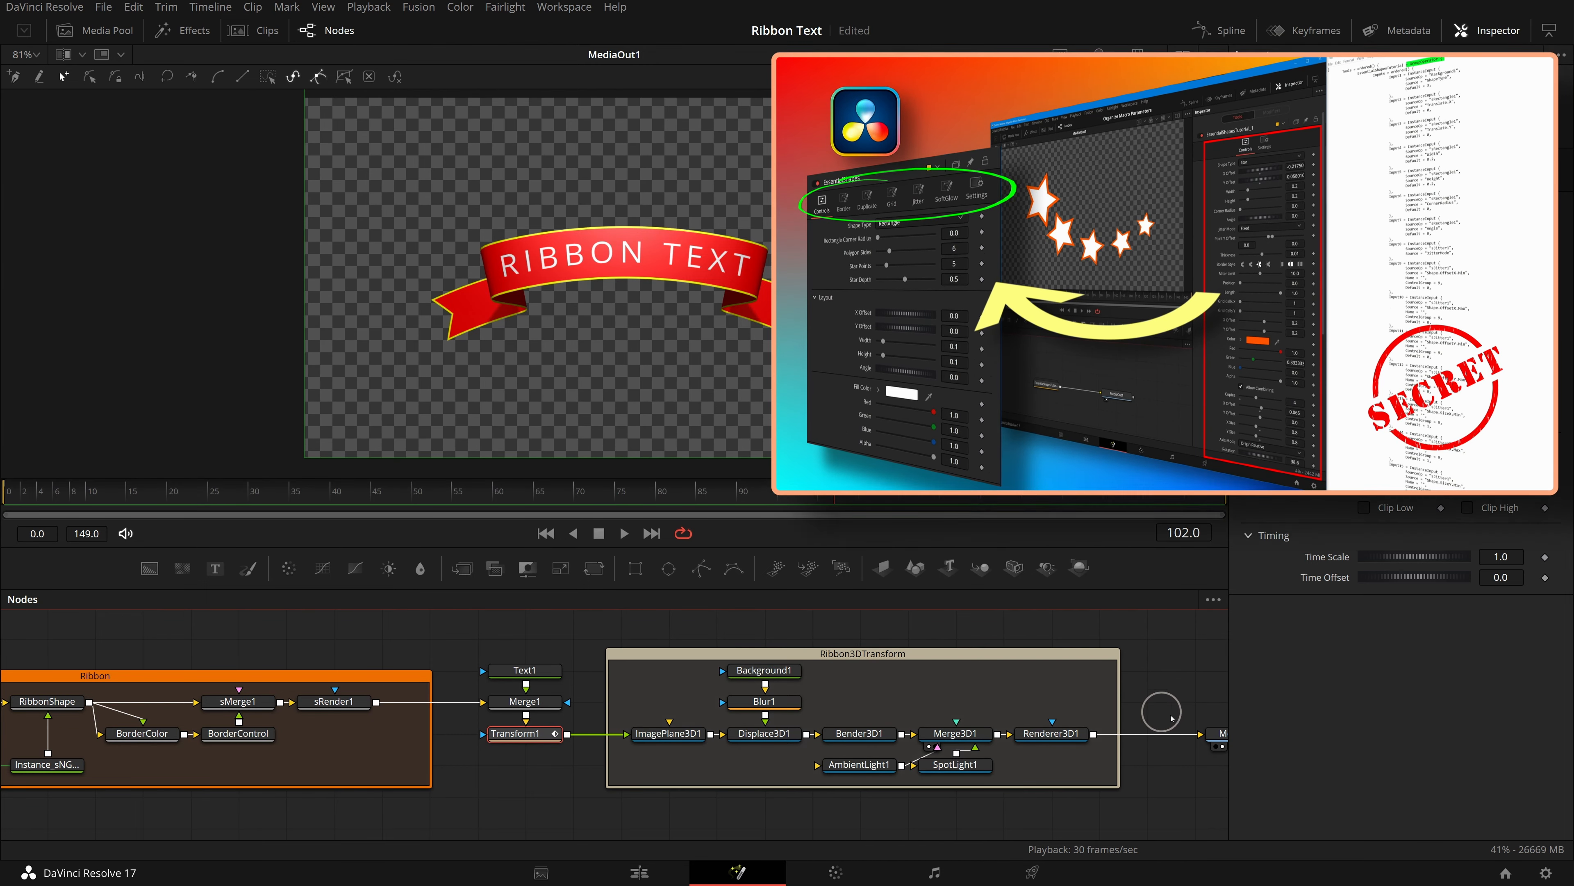
left_click_drag(1220, 732, 1166, 735)
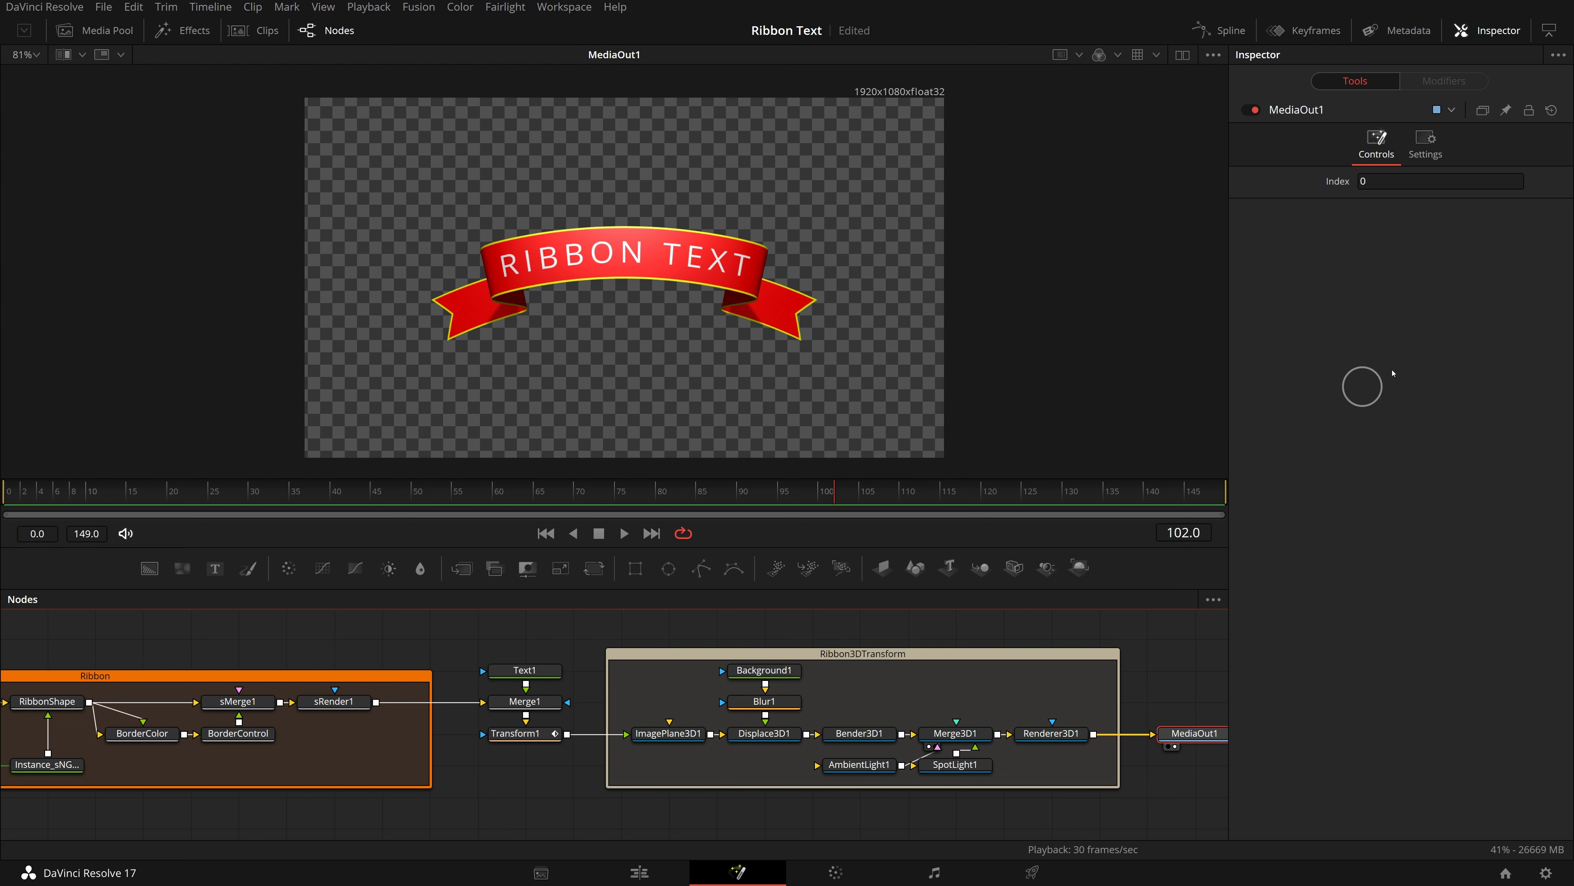
Widen the node editor and select Text1, RibbonShape, BorderControl and BorderColor in that order, followed by all remaining nodes except MediaOut1
left_click(1547, 30)
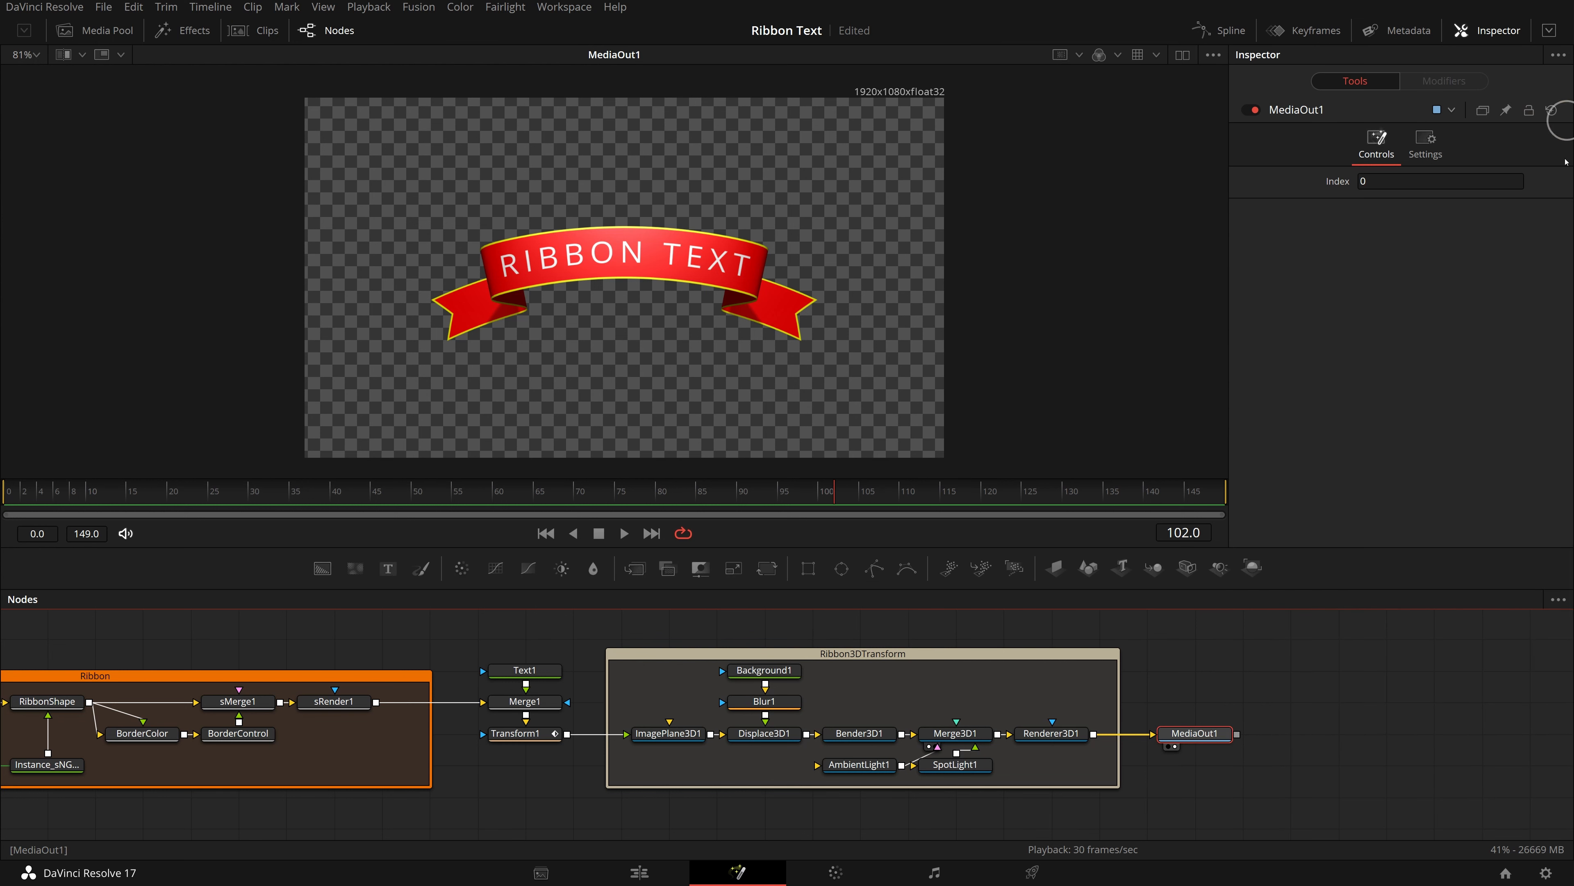
left_click_drag(1318, 664, 1509, 660)
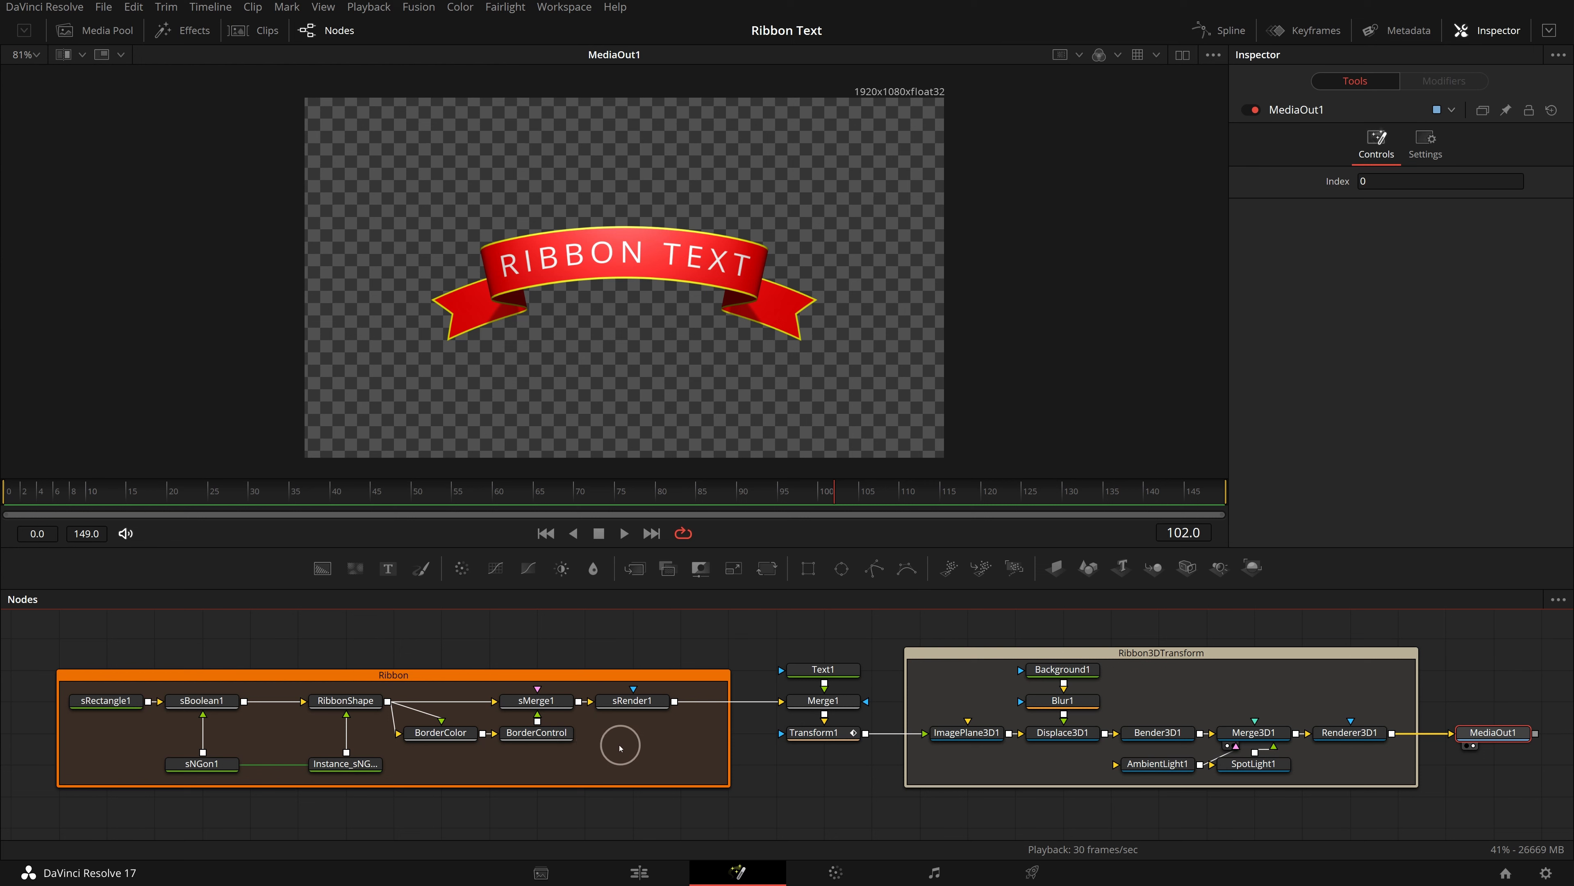
left_click(840, 670)
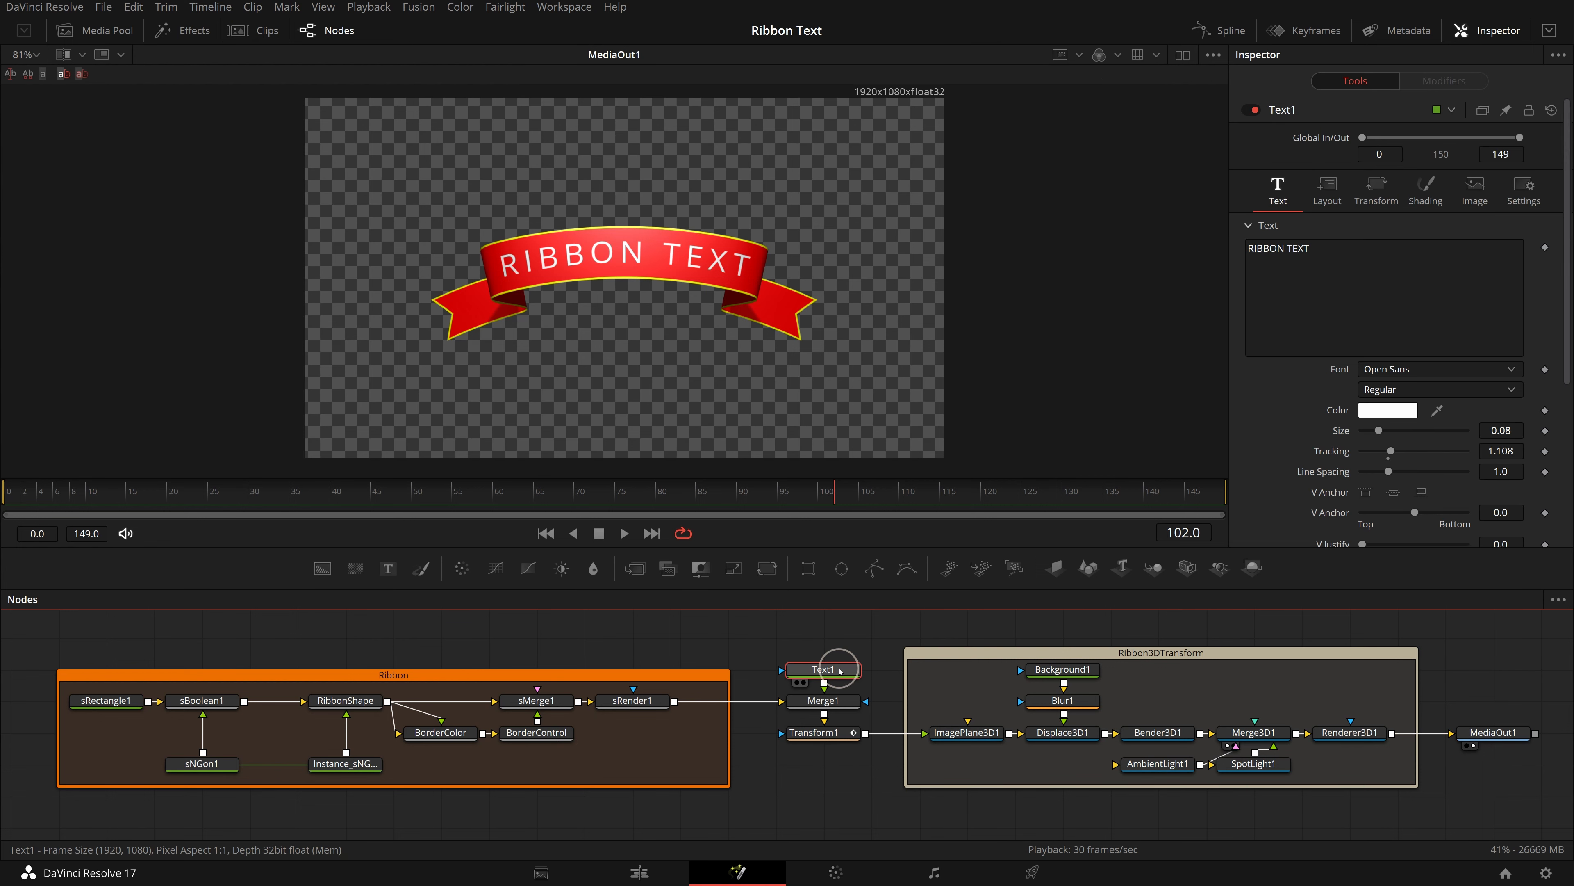
left_click(329, 701, "ctrl")
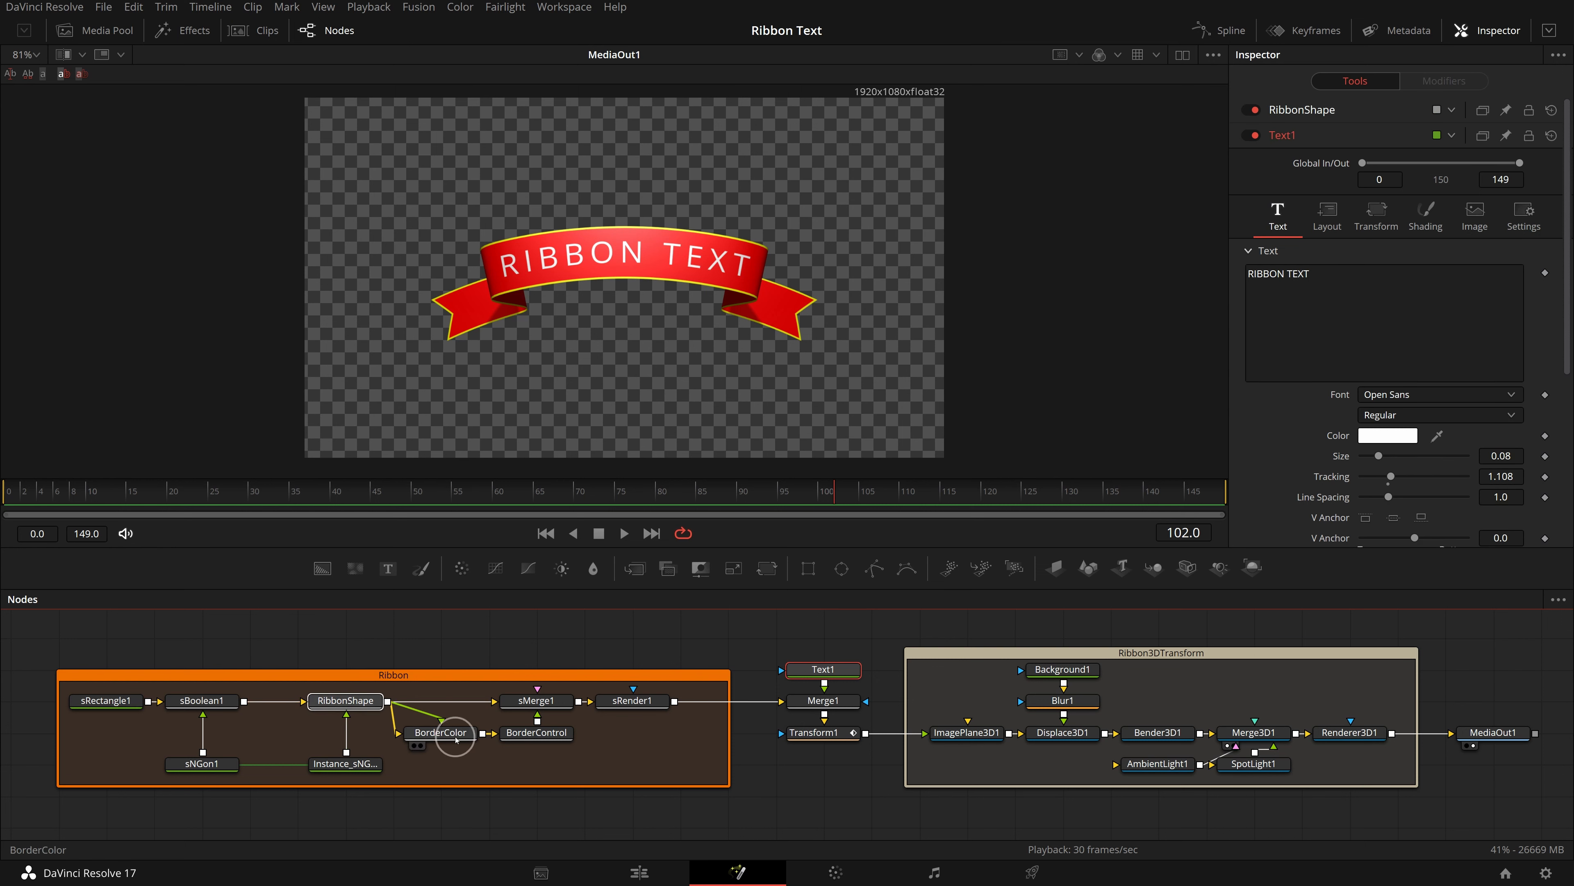
left_click(537, 732, "ctrl")
left_click(440, 733, "ctrl")
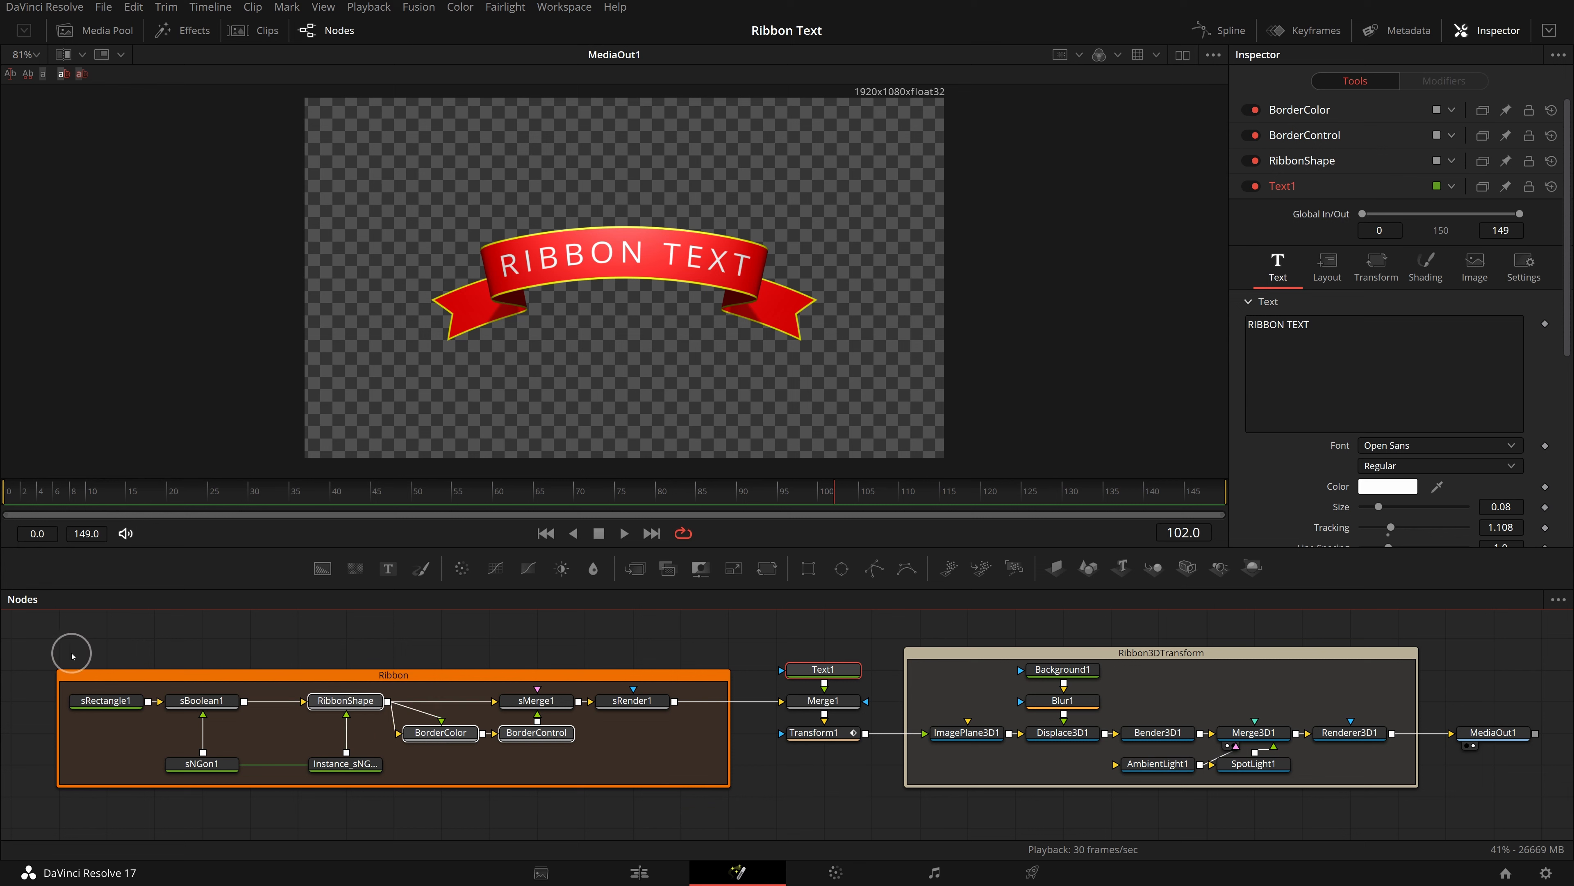
left_click_drag(31, 624, 1442, 818)
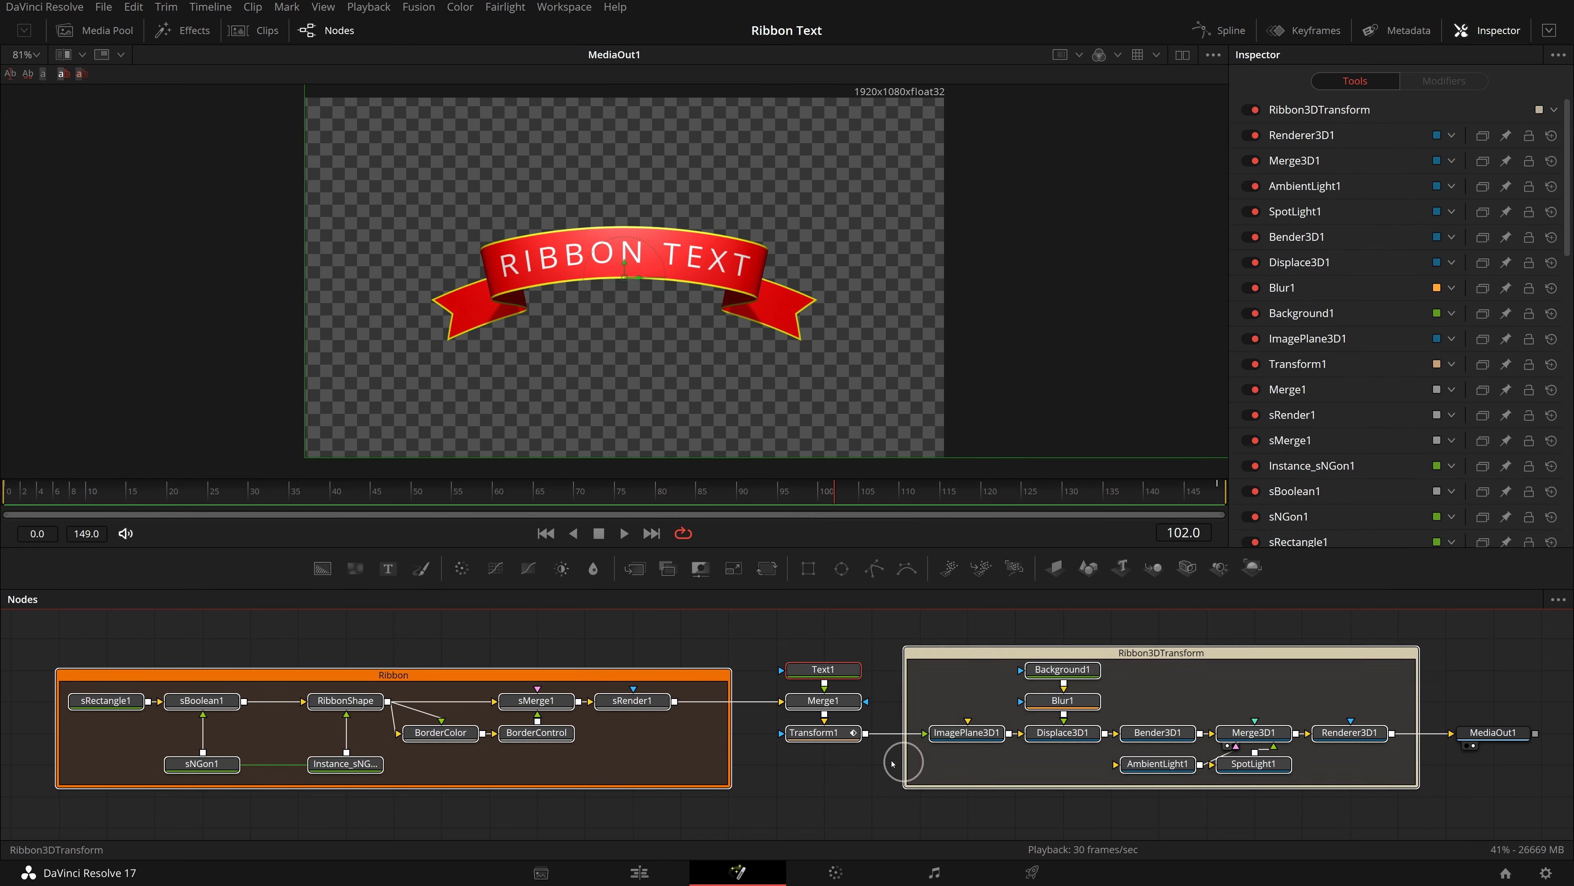
Create a macro from the selected nodes and name it Essential Ribbon Title Tutorial
right_click(813, 733)
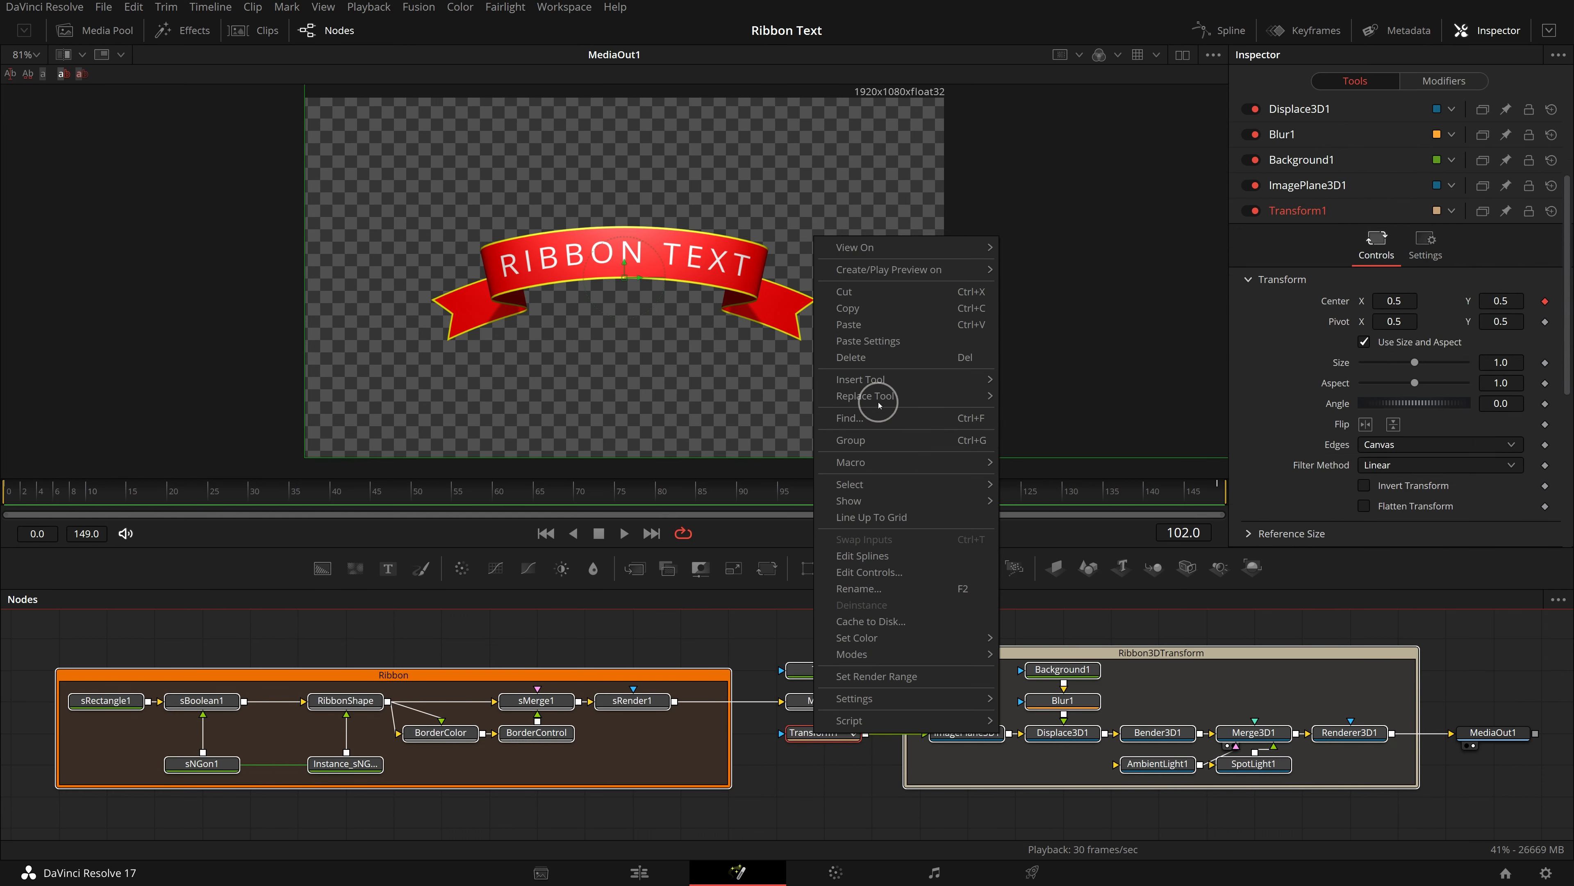
mouse_move(878, 461)
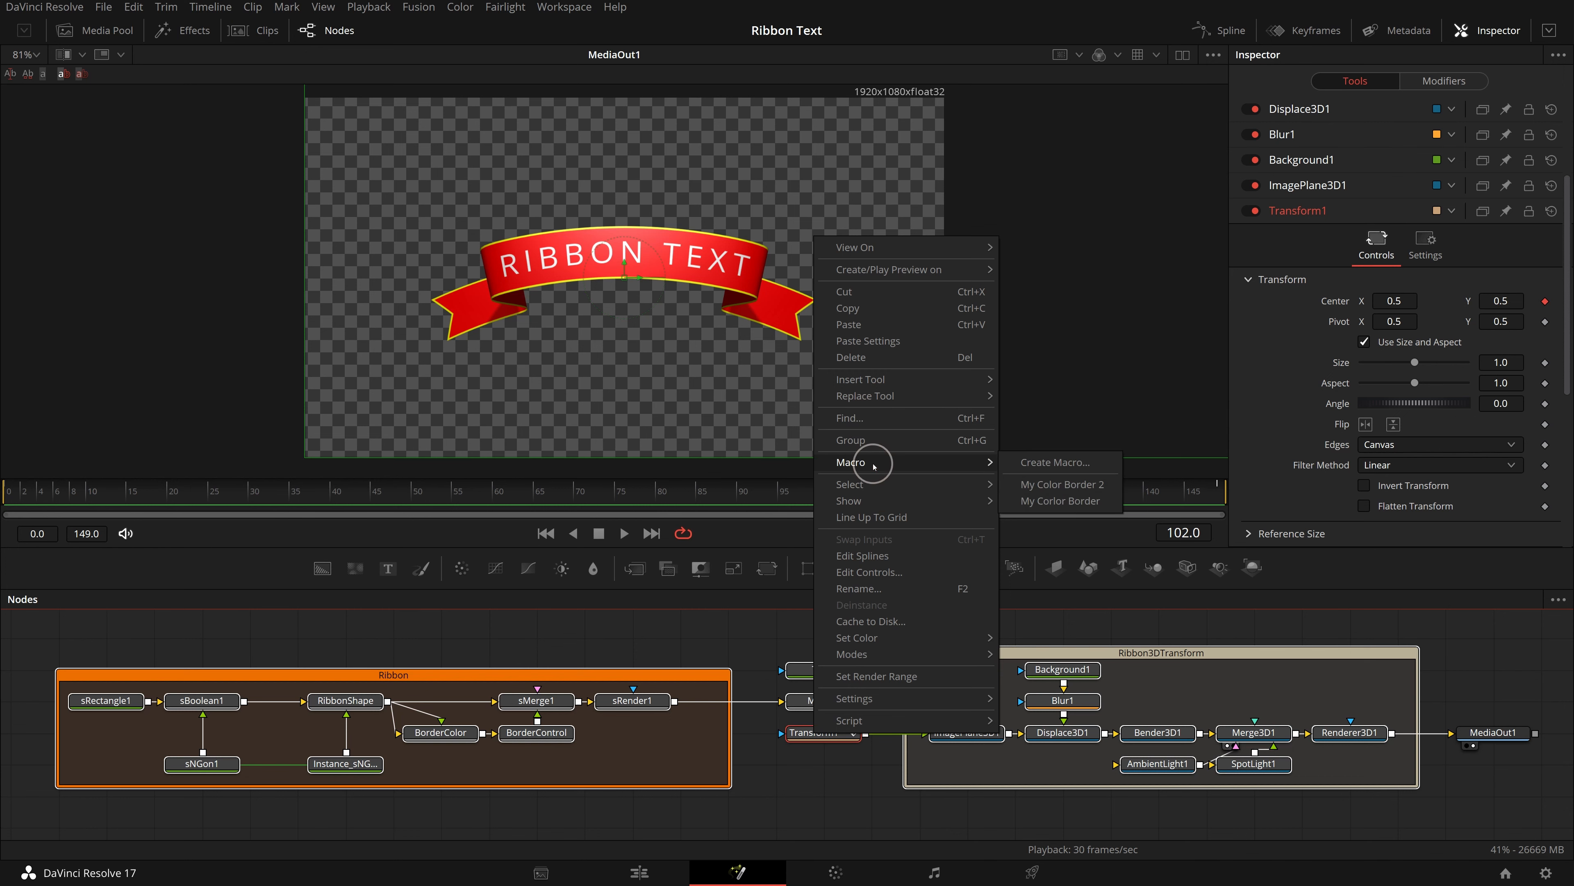
left_click(1065, 466)
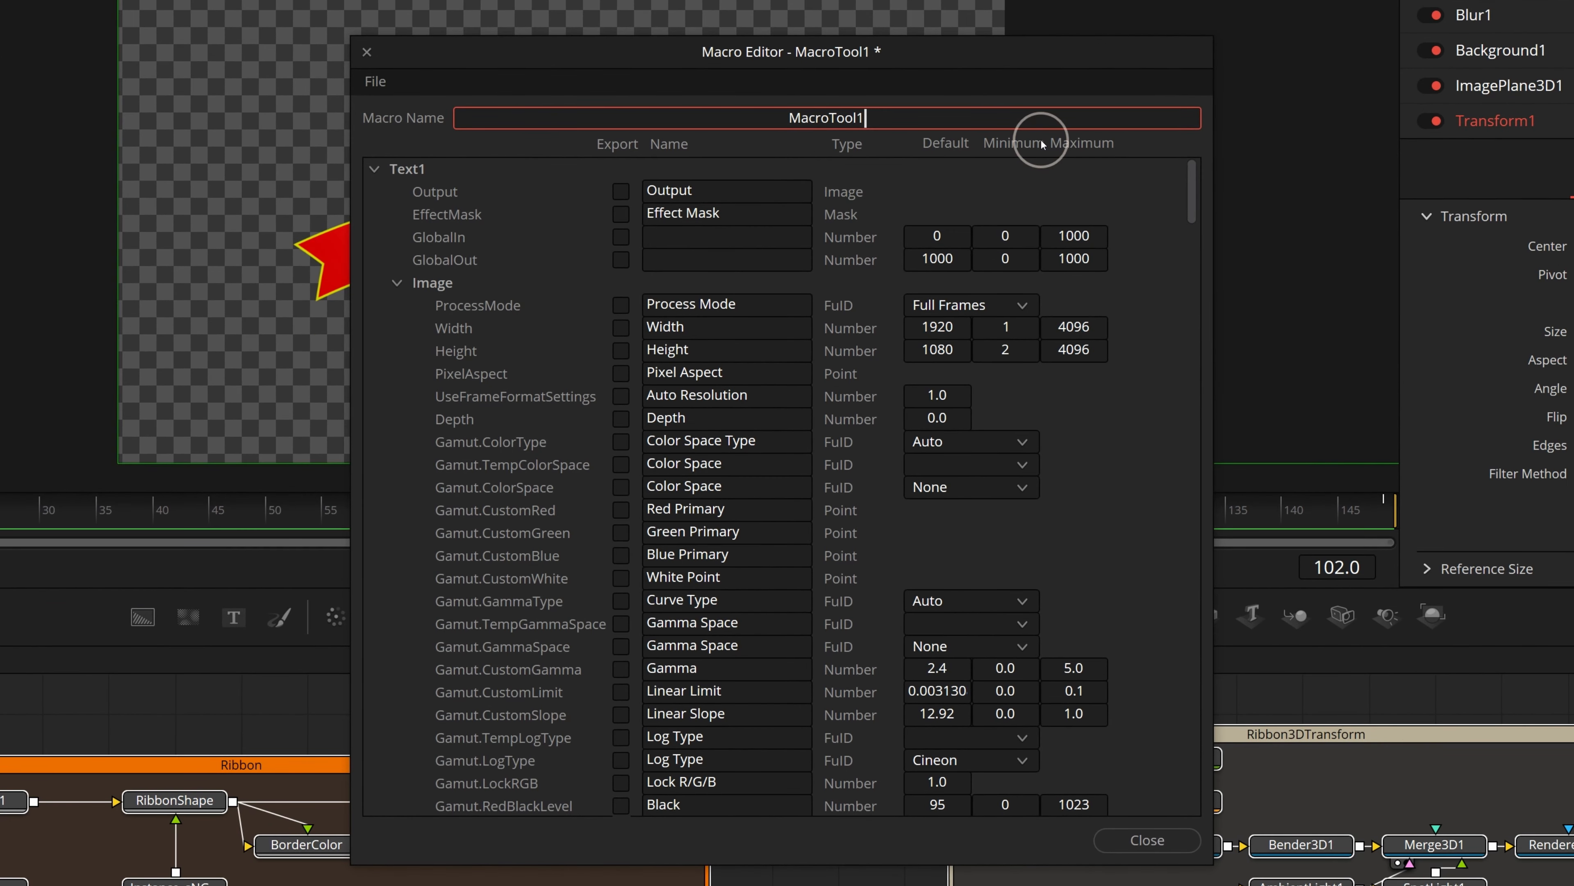
type("Essential Ribbon Title Tu")
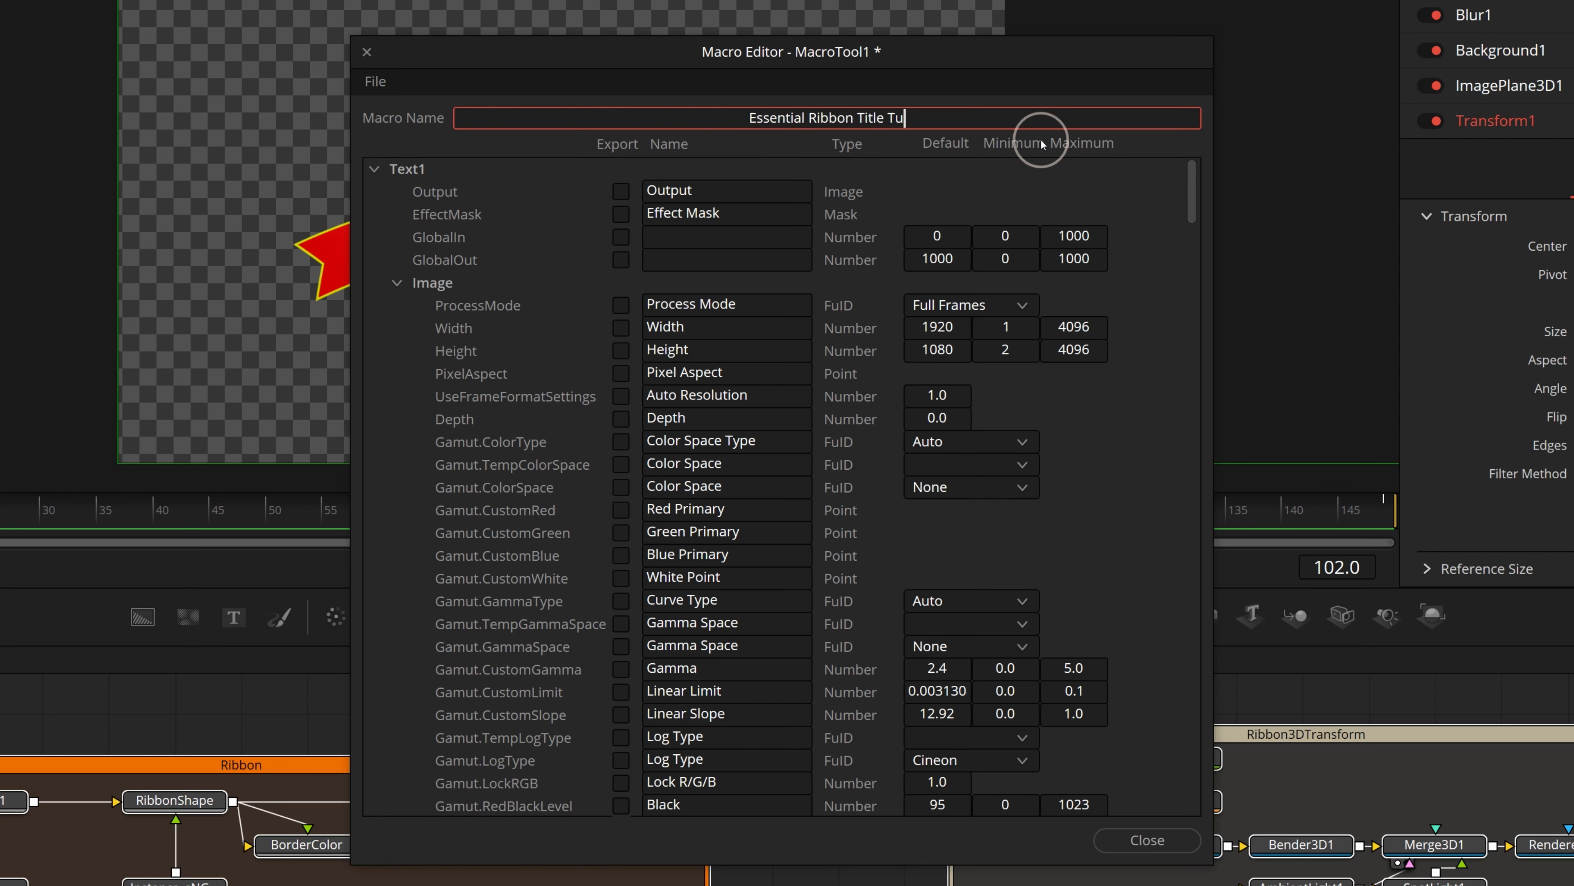
type("torial")
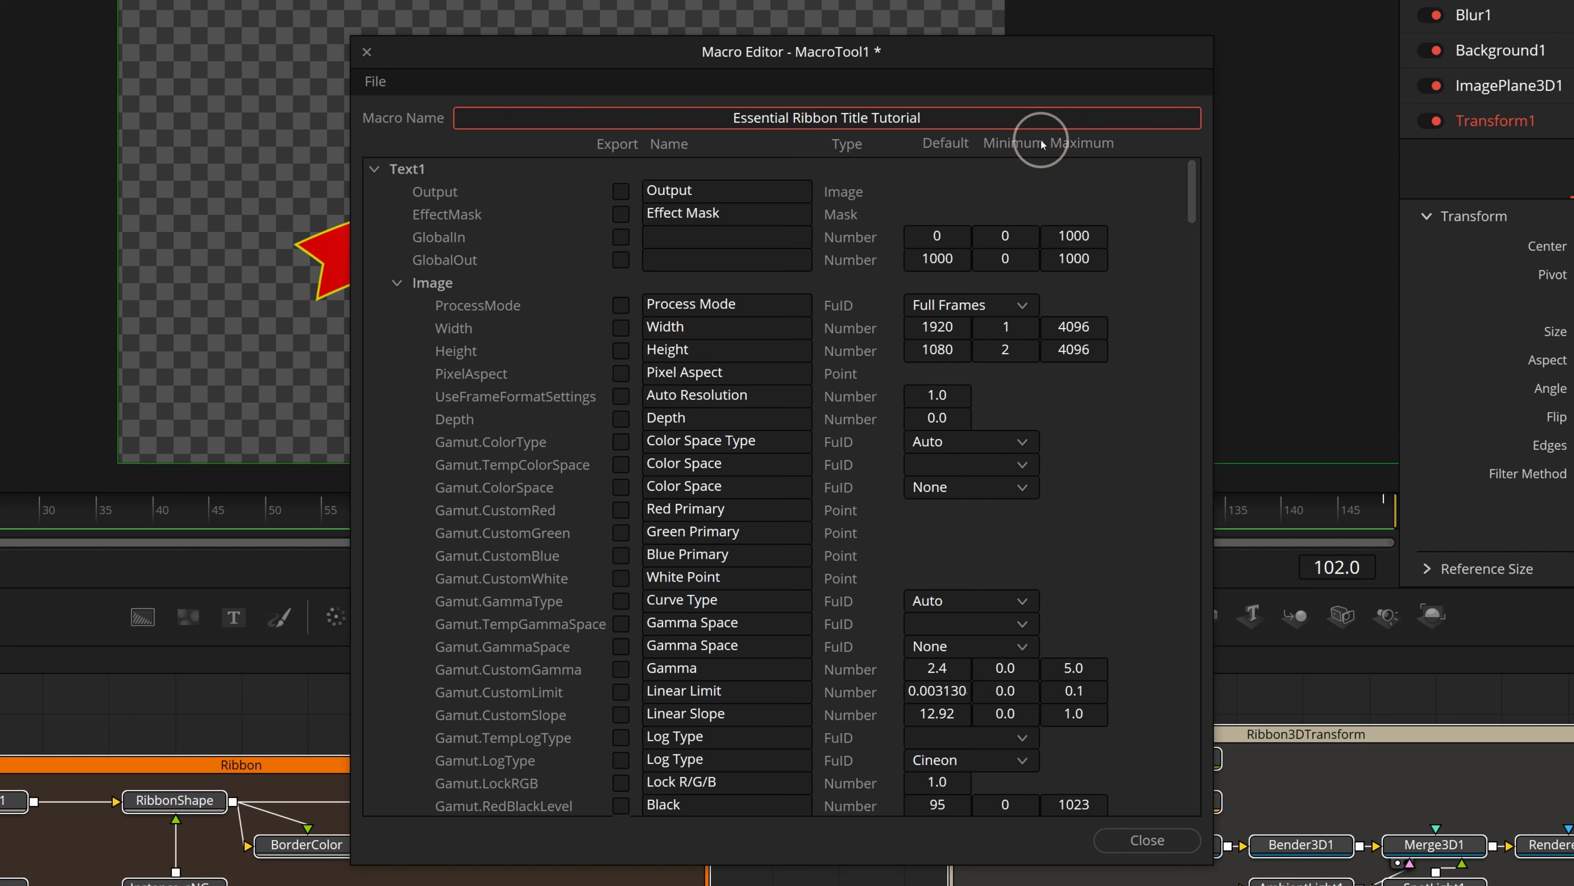
Export Text1's StyledText, Font, Style, Red1Clone, Green1Clone, Blue1Clone, Alpha1Clone and Size parameters in the macro
left_click(397, 282)
left_click(620, 327)
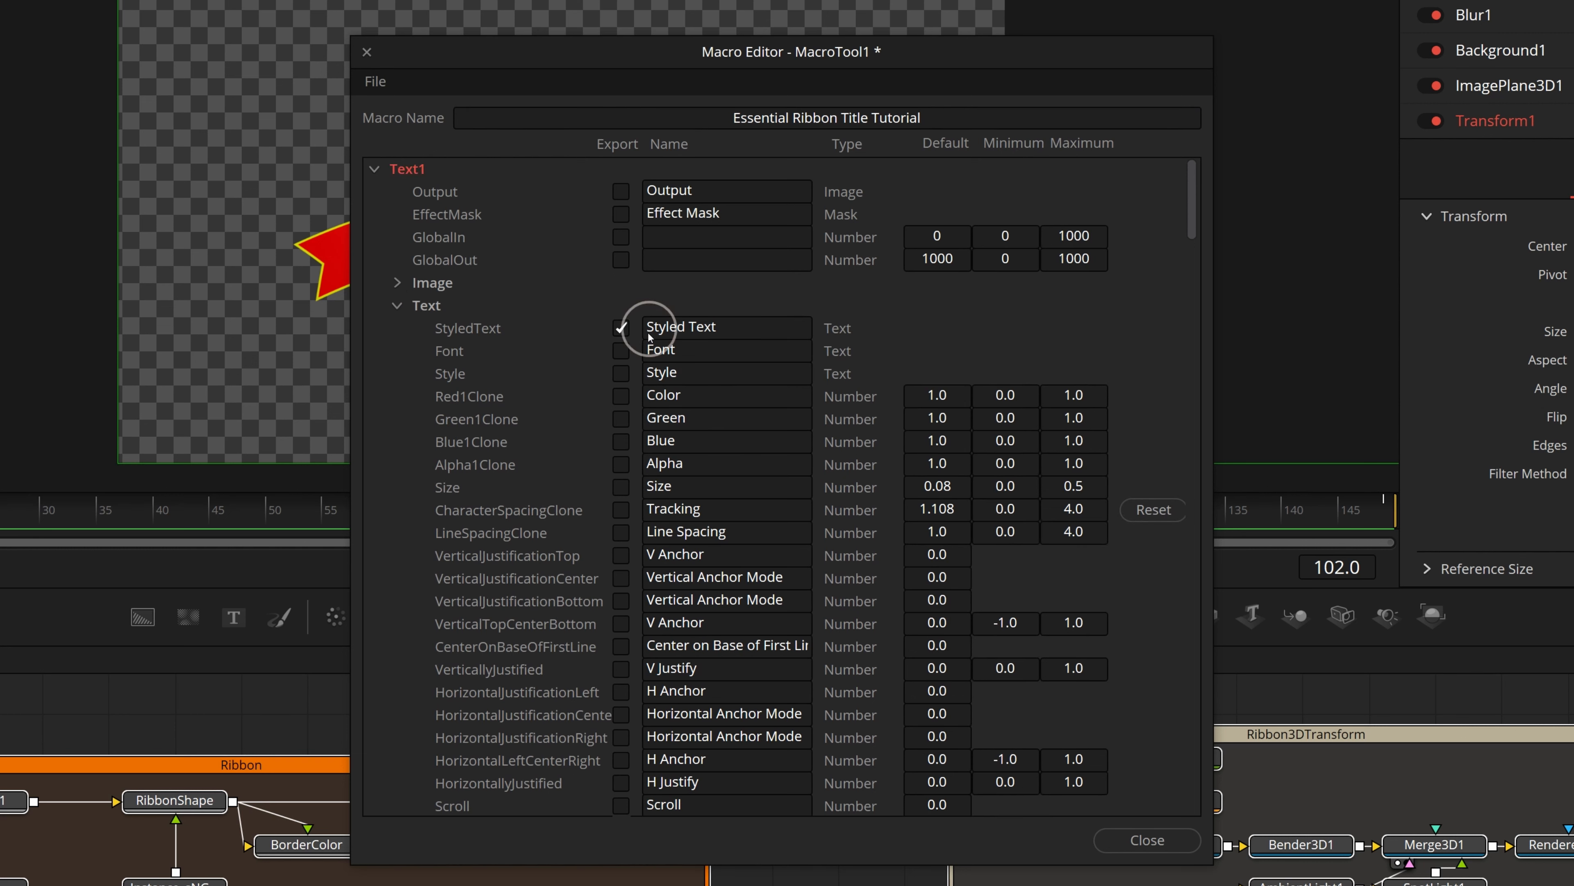
left_click(620, 352)
left_click(621, 374)
left_click(621, 395)
left_click(621, 419)
left_click(621, 441)
left_click(620, 465)
left_click(620, 488)
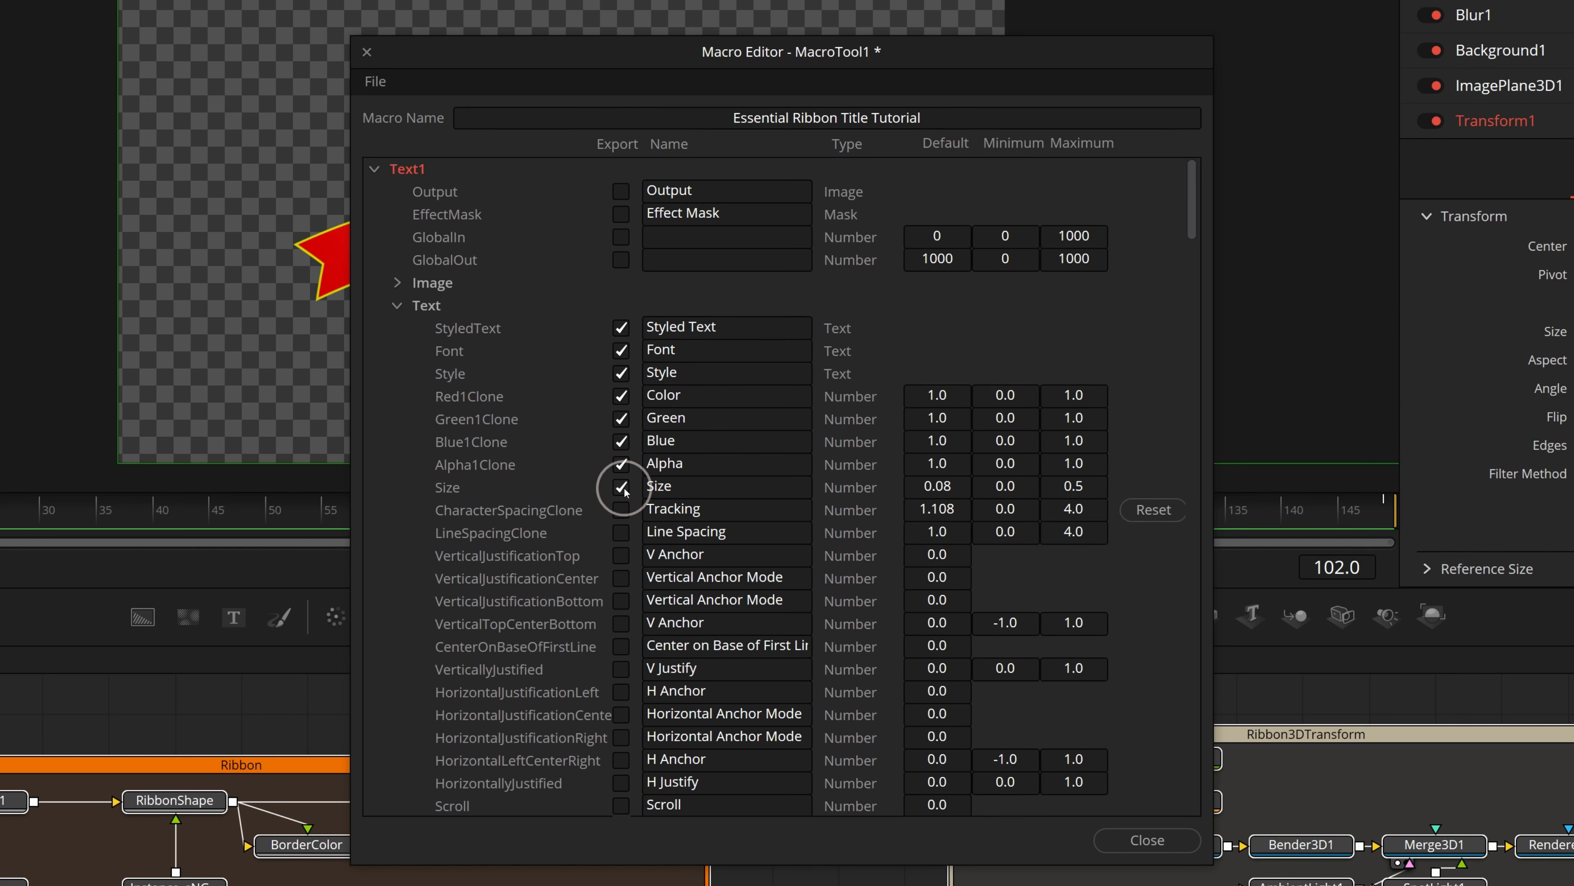
Export RibbonShape's Red, Green, Blue and Alpha style parameters and rename the Color label to Ribbon Color
scroll(700, 489, "down", 15)
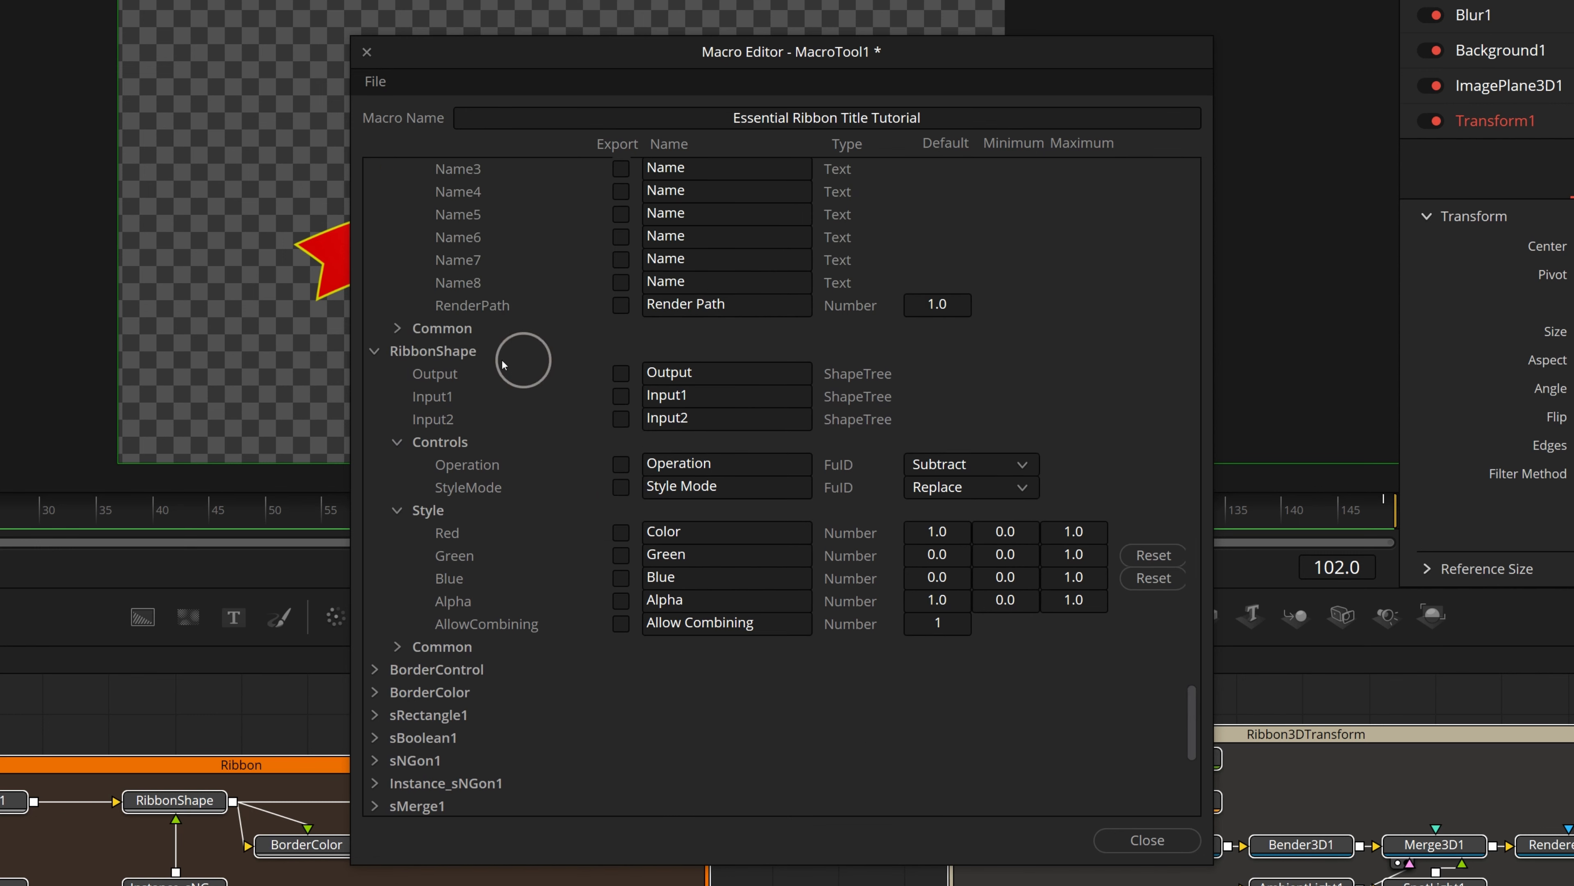
left_click(621, 533)
left_click(620, 555)
left_click(620, 577)
left_click(620, 600)
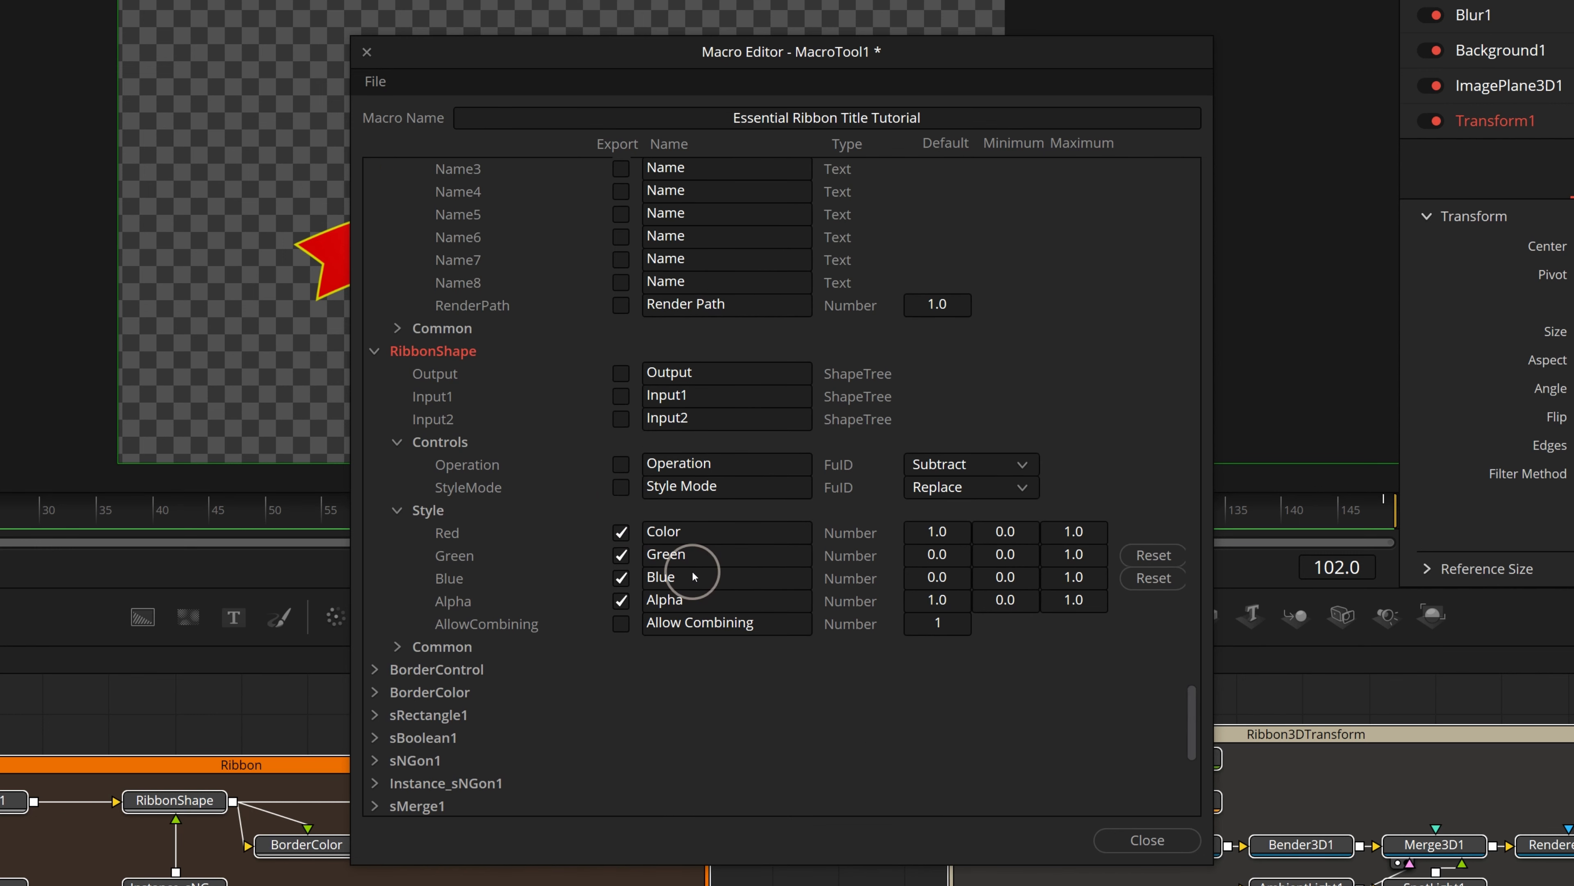
left_click(779, 540)
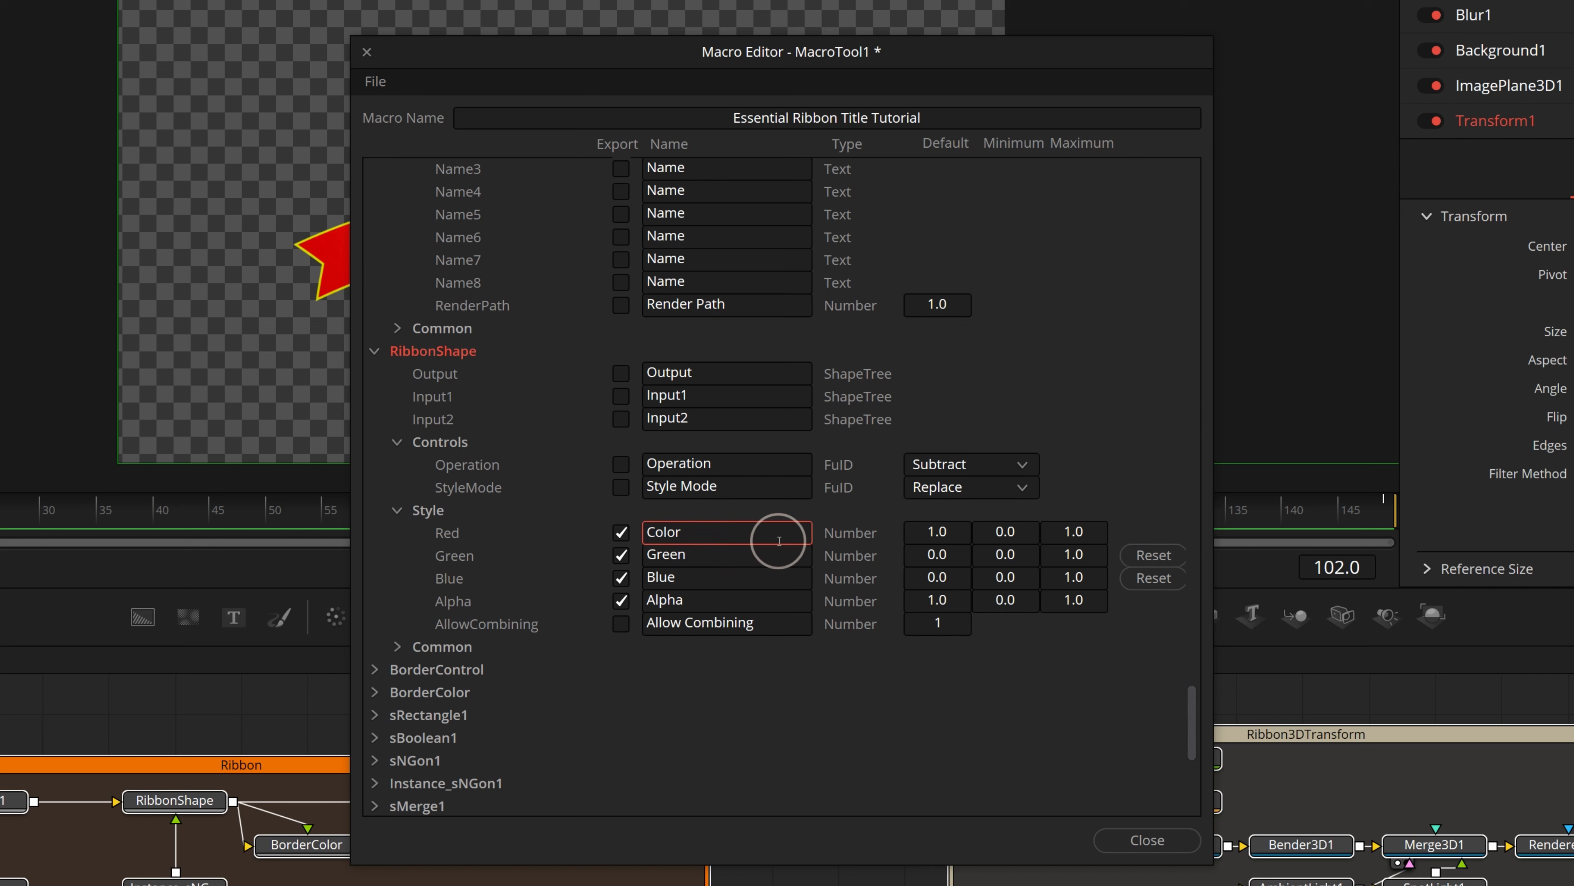
type("Ribbon Color")
Export BorderControl's Thickness parameter and rename it Border Thickness
scroll(682, 607, "down", 5)
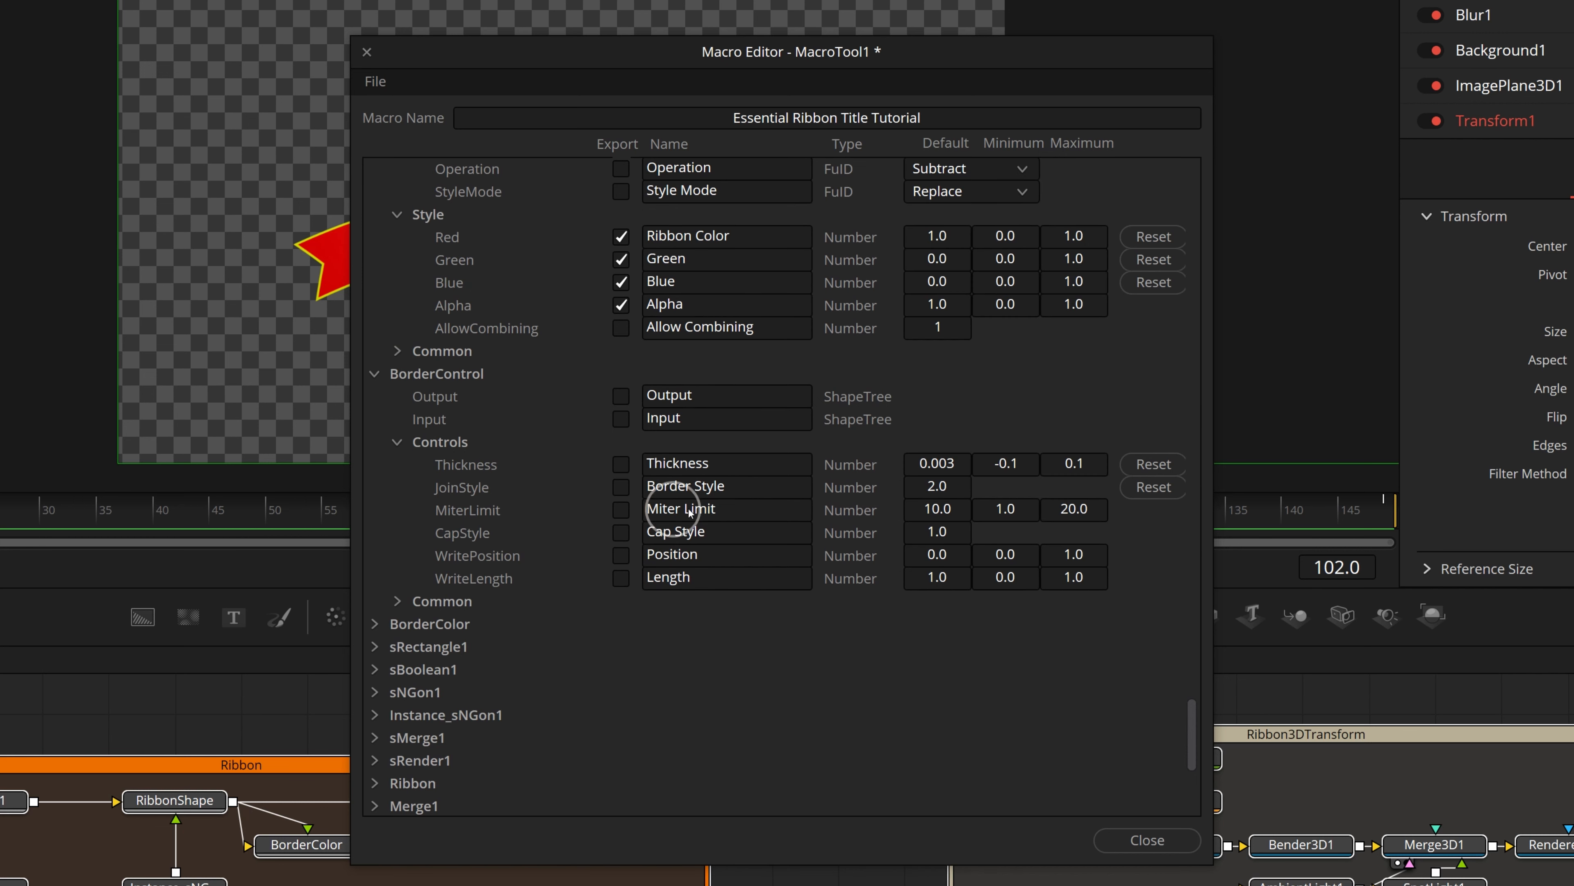
left_click(620, 463)
left_click(750, 464)
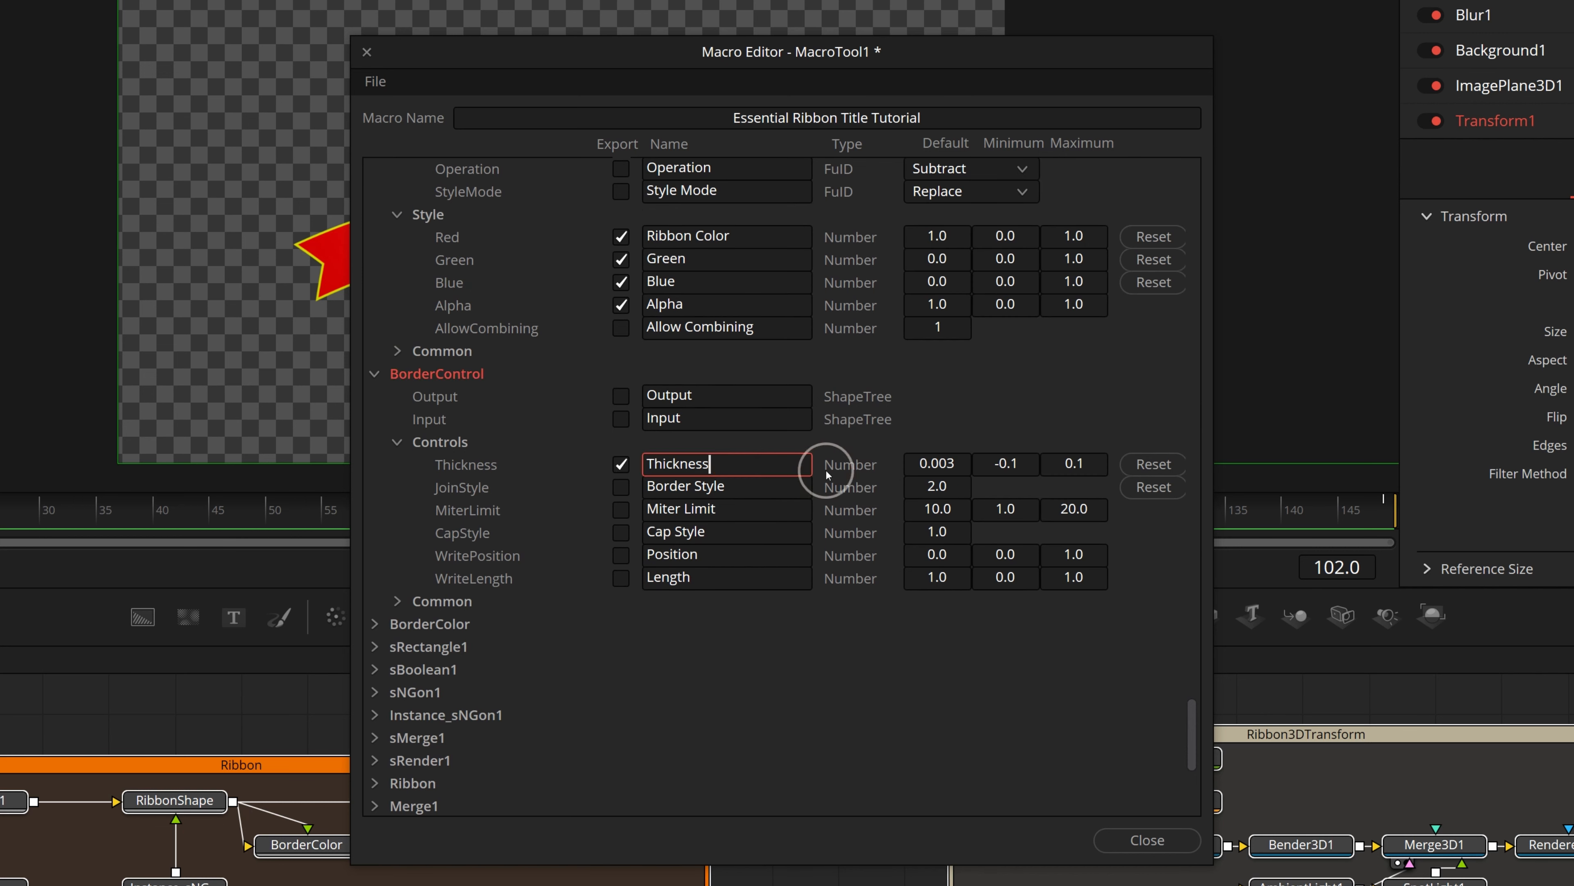
key("ctrl+a")
type("Border Thickness")
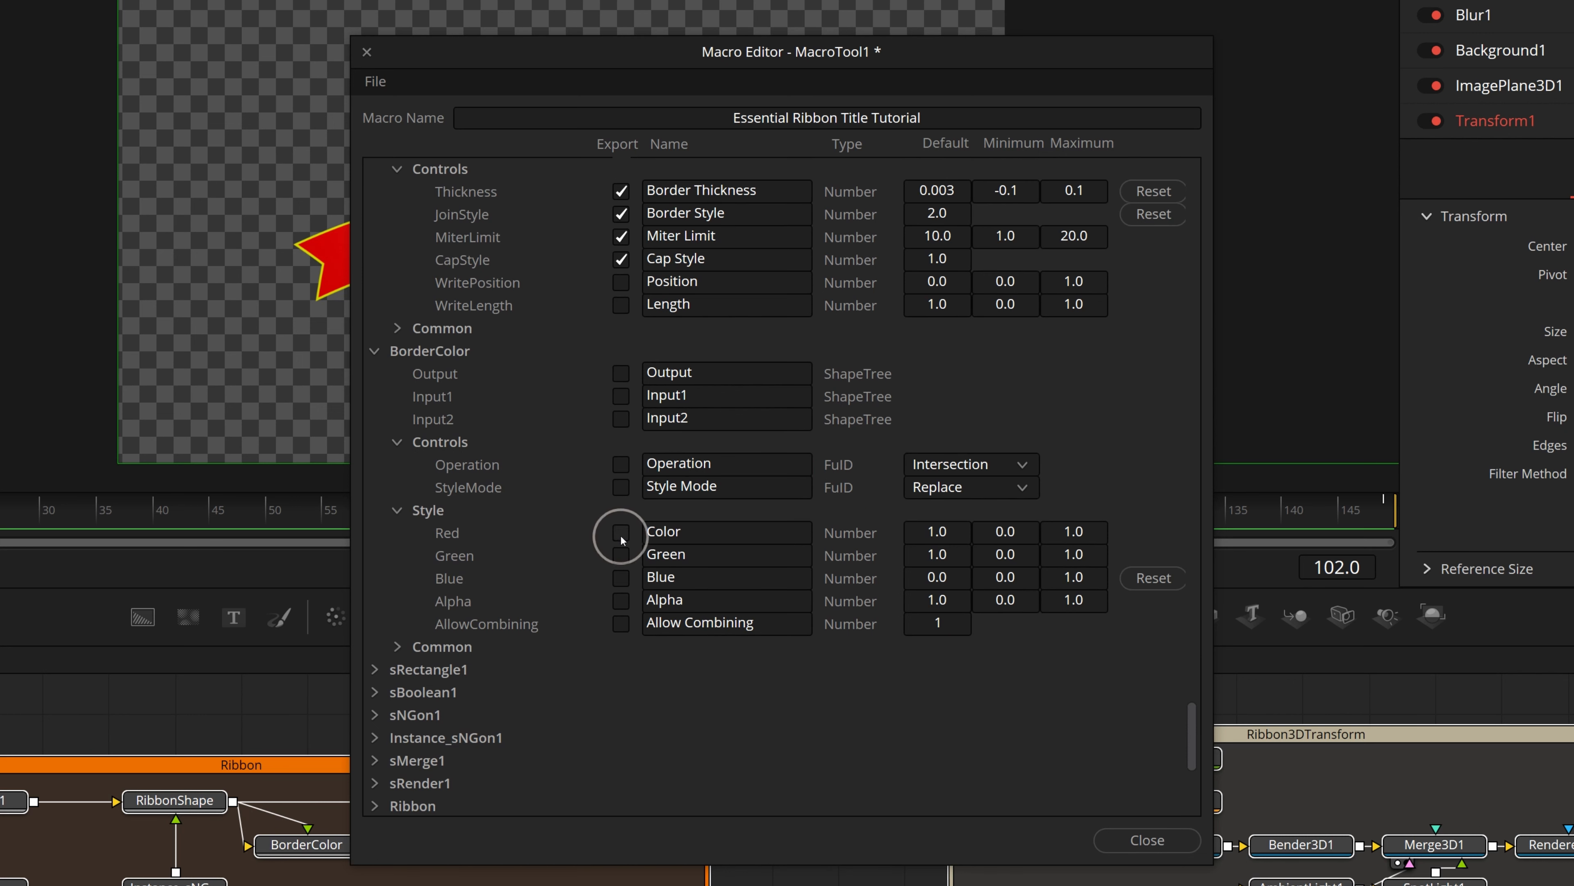
Export BorderColor's Red, Green, Blue and Alpha style parameters and rename the Color label to Border Color
left_click(622, 532)
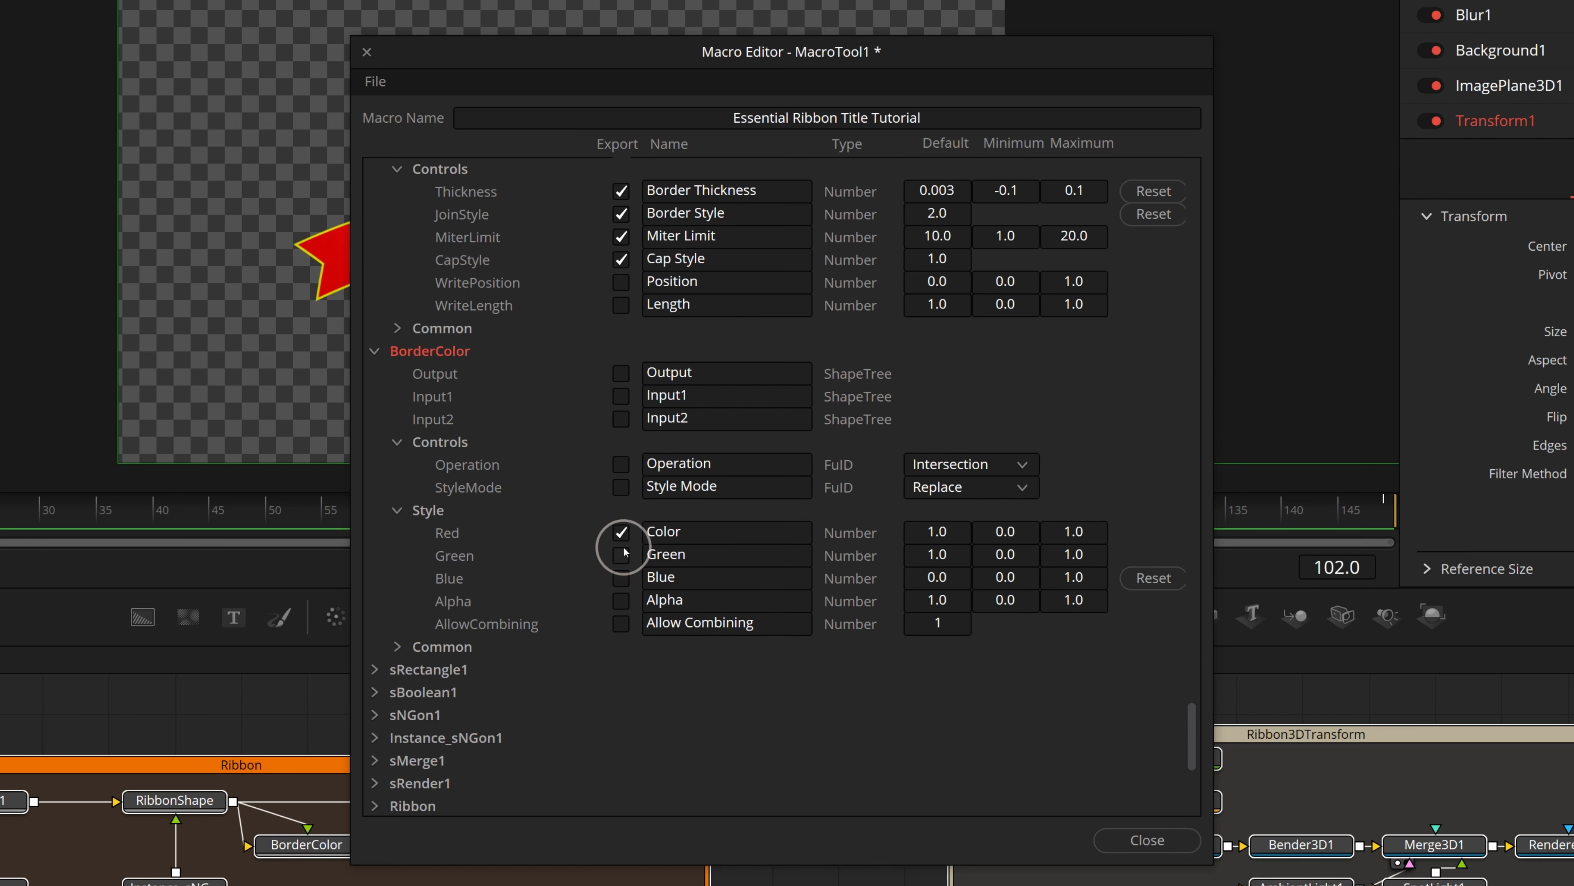
left_click(621, 556)
left_click(621, 578)
left_click(622, 600)
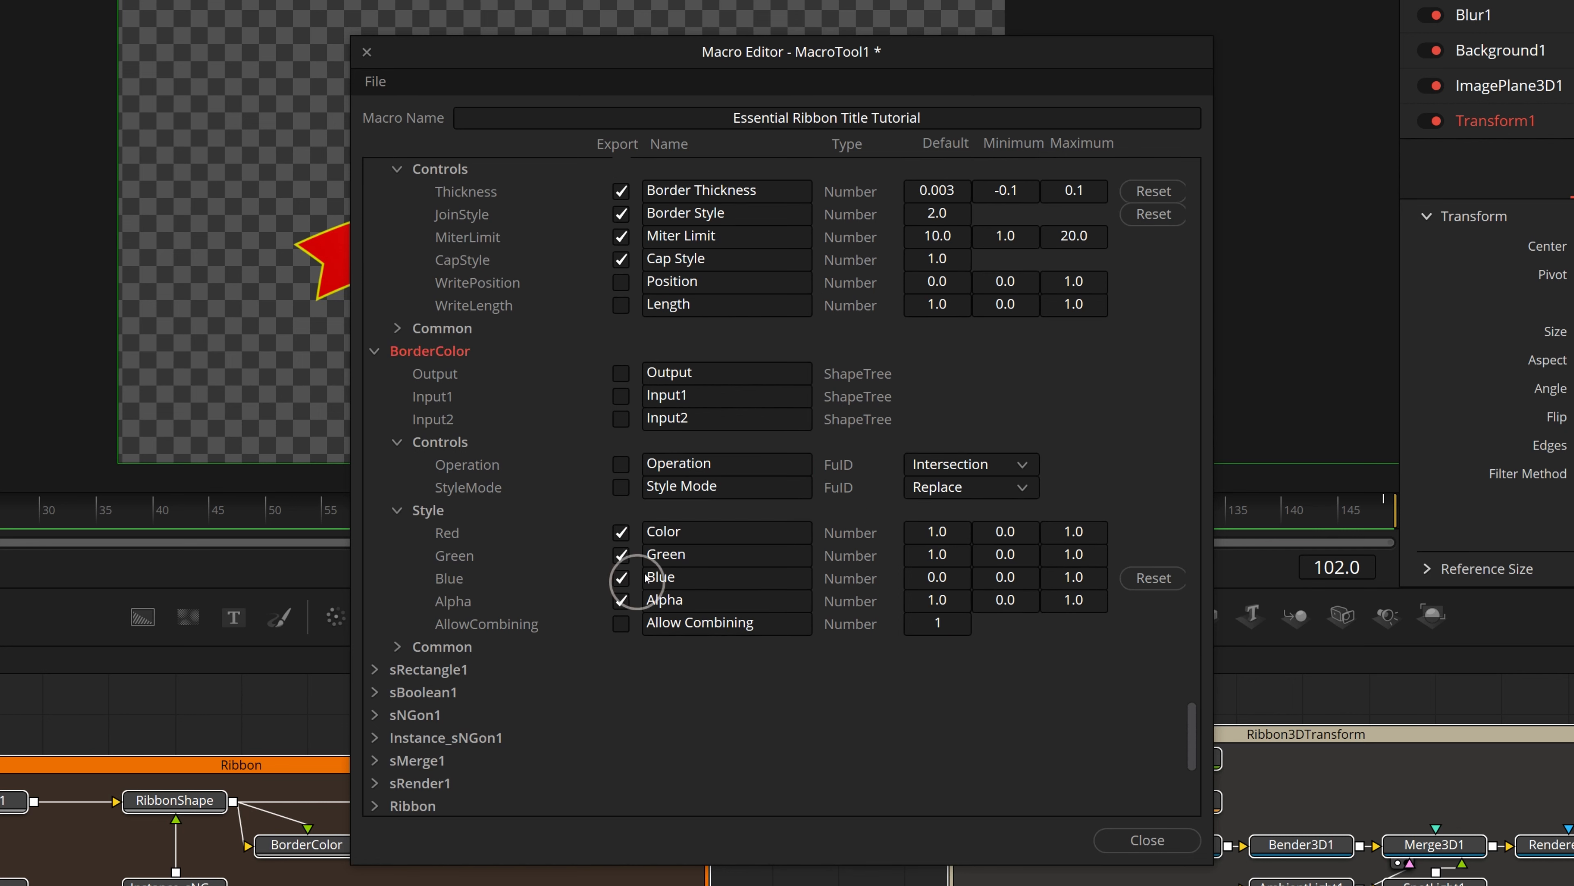
left_click(692, 531)
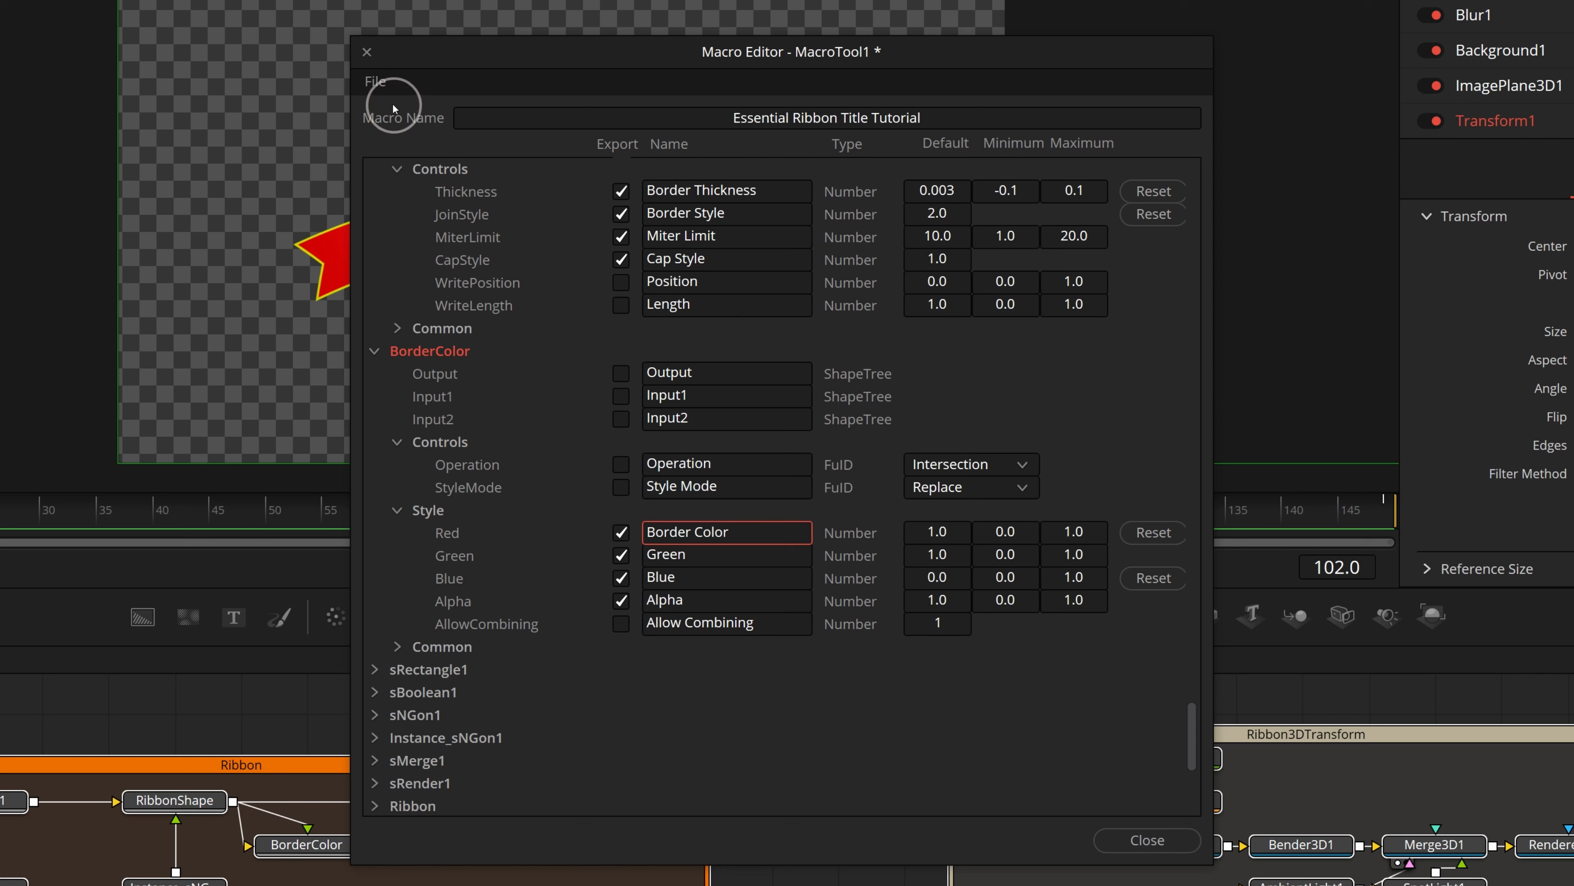
Save the macro as a group named Essential Ribbon Title Tutorial.setting in Fusion\Templates\Edit\Titles\Essential Titles and close the macro editor
left_click(375, 81)
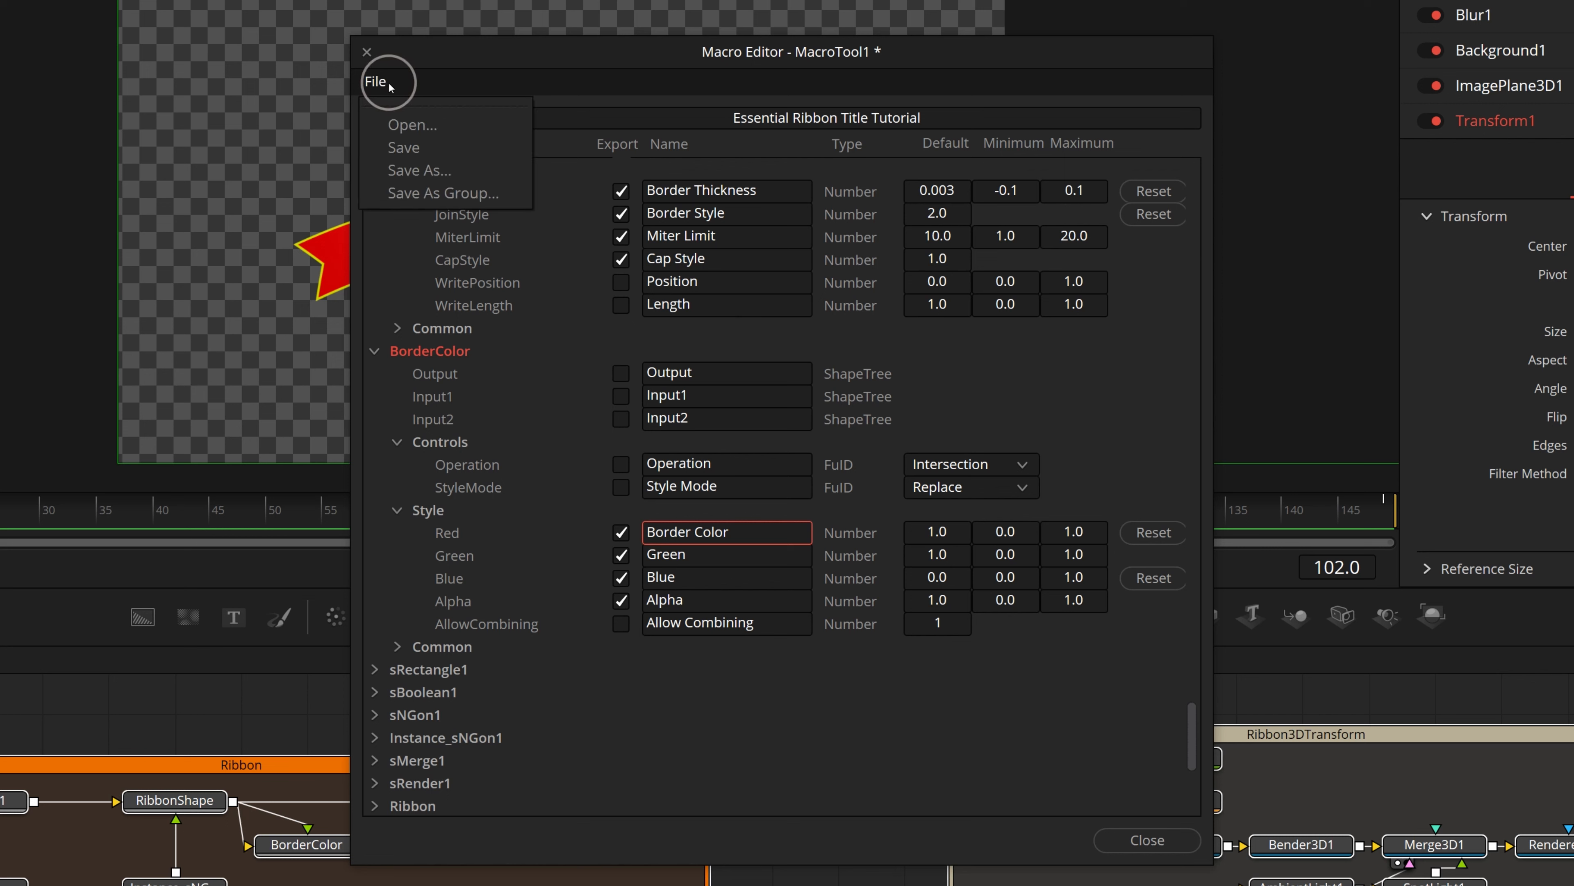
left_click(483, 193)
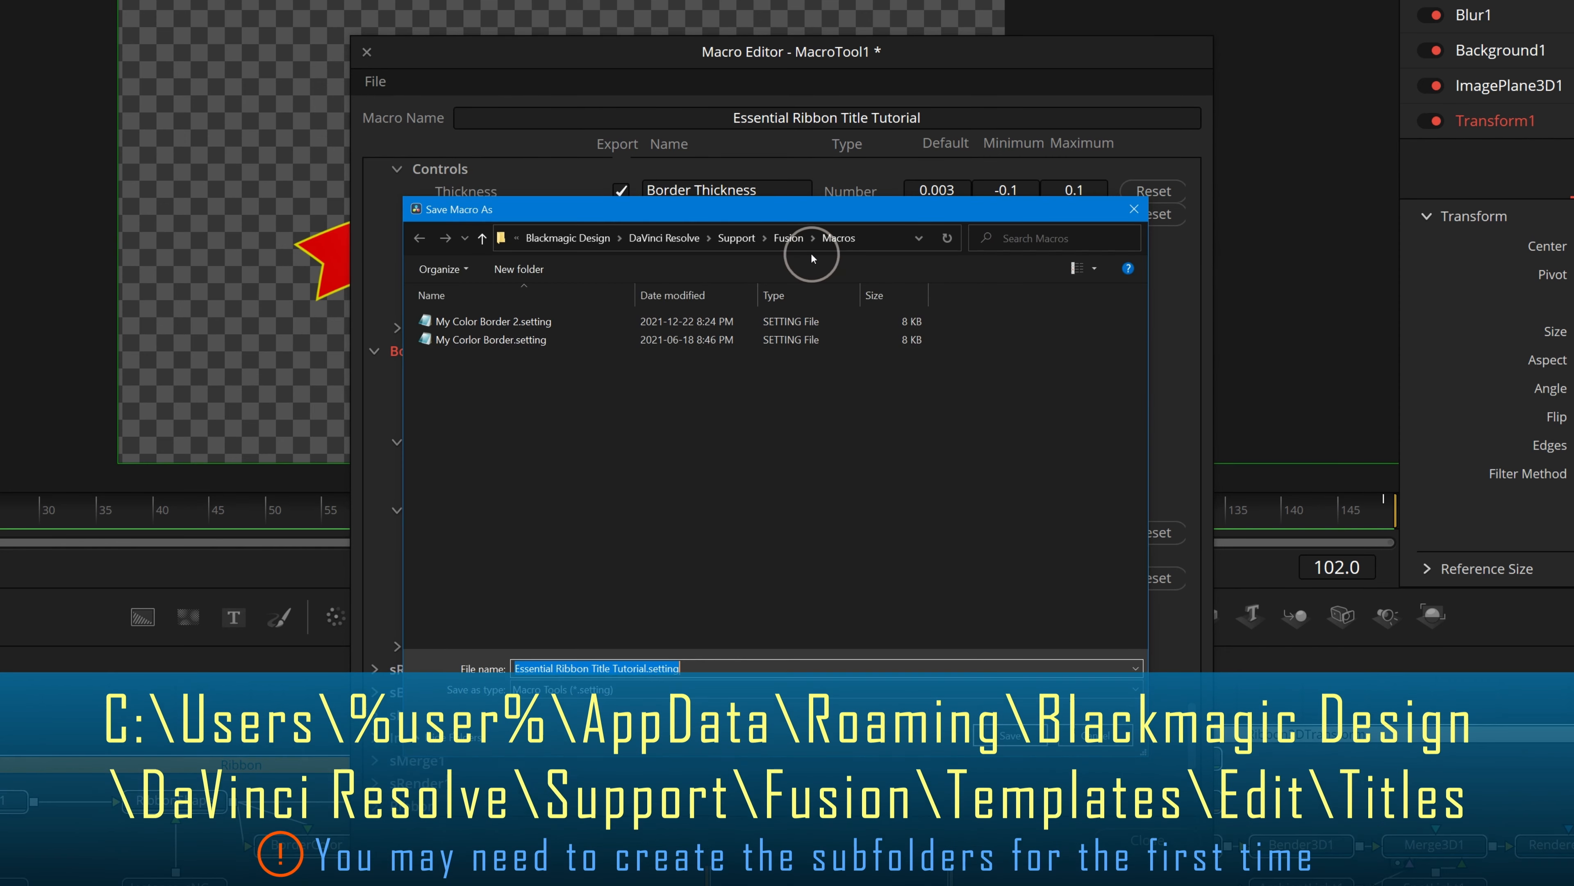
left_click(790, 240)
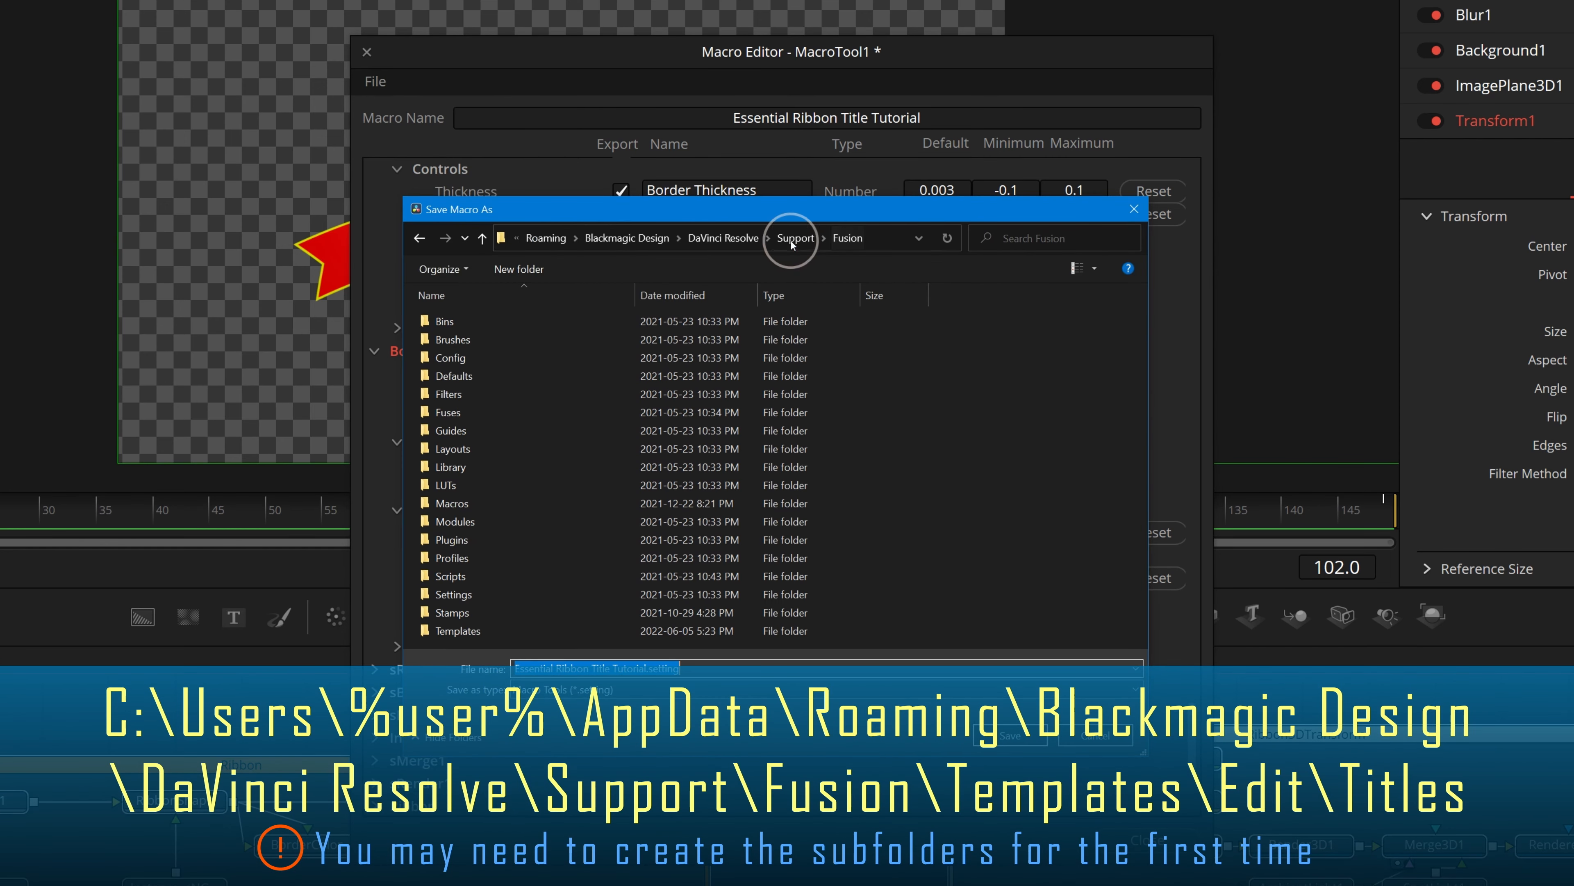
double_click(486, 637)
double_click(456, 322)
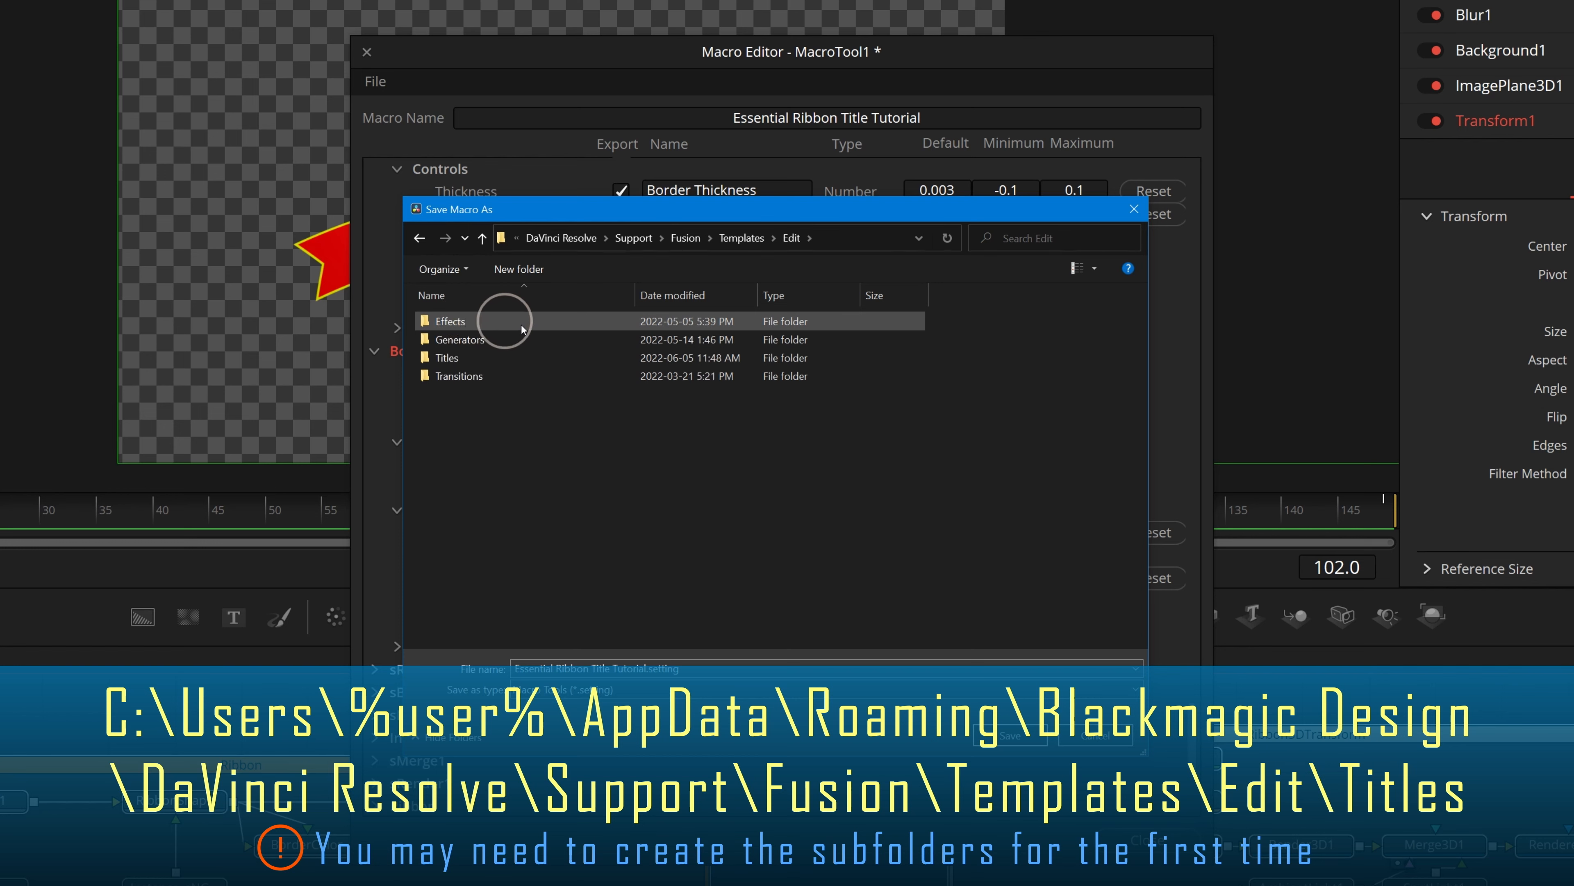
double_click(483, 355)
double_click(477, 322)
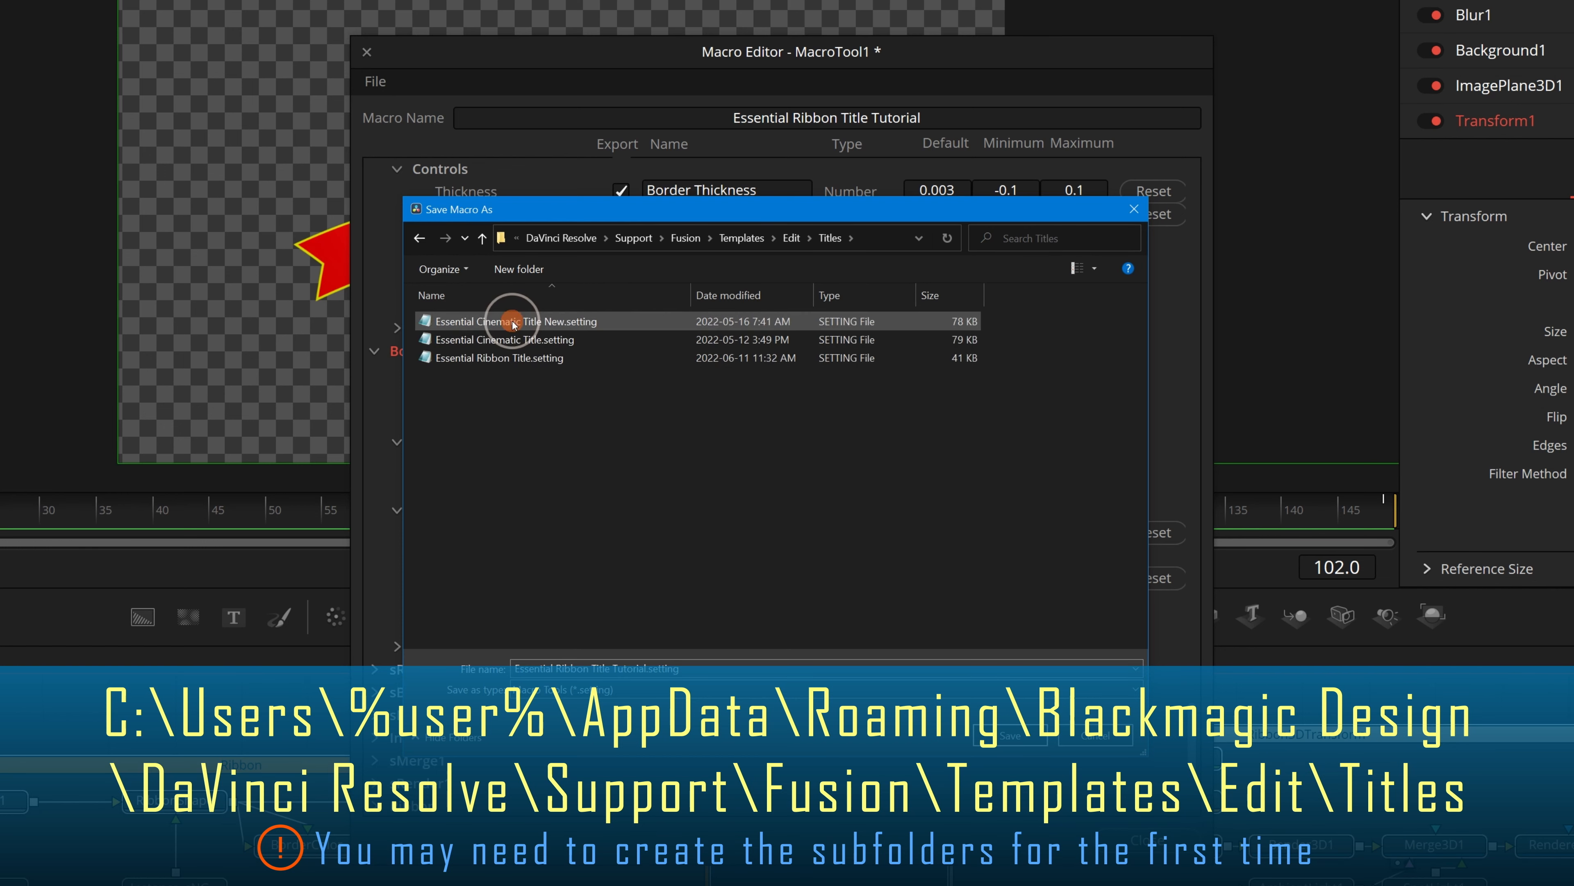
left_click(713, 462)
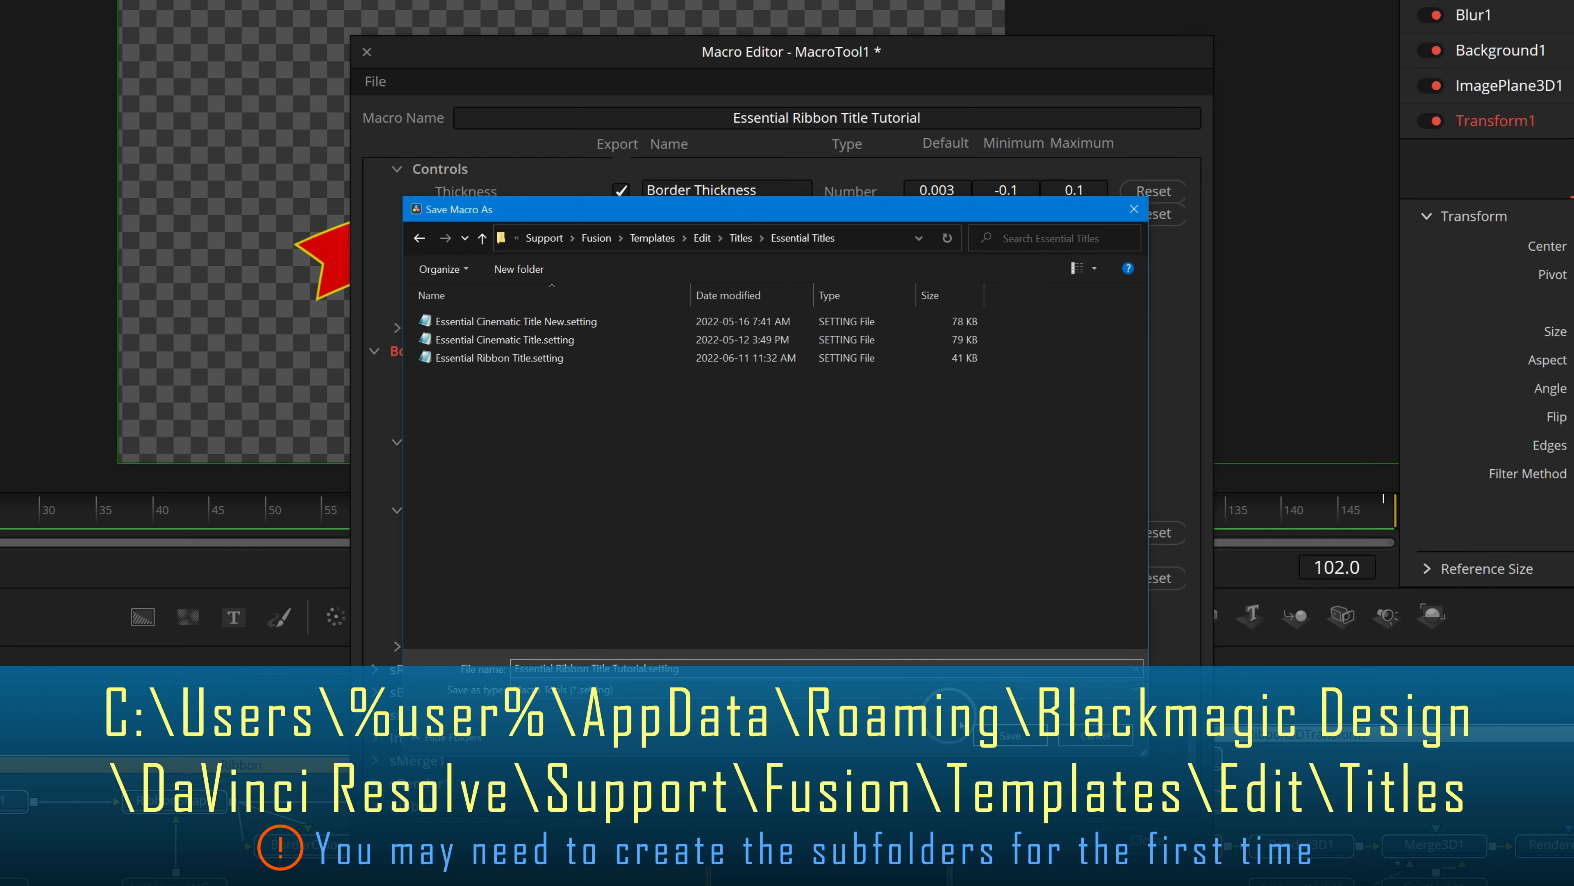
left_click(1009, 738)
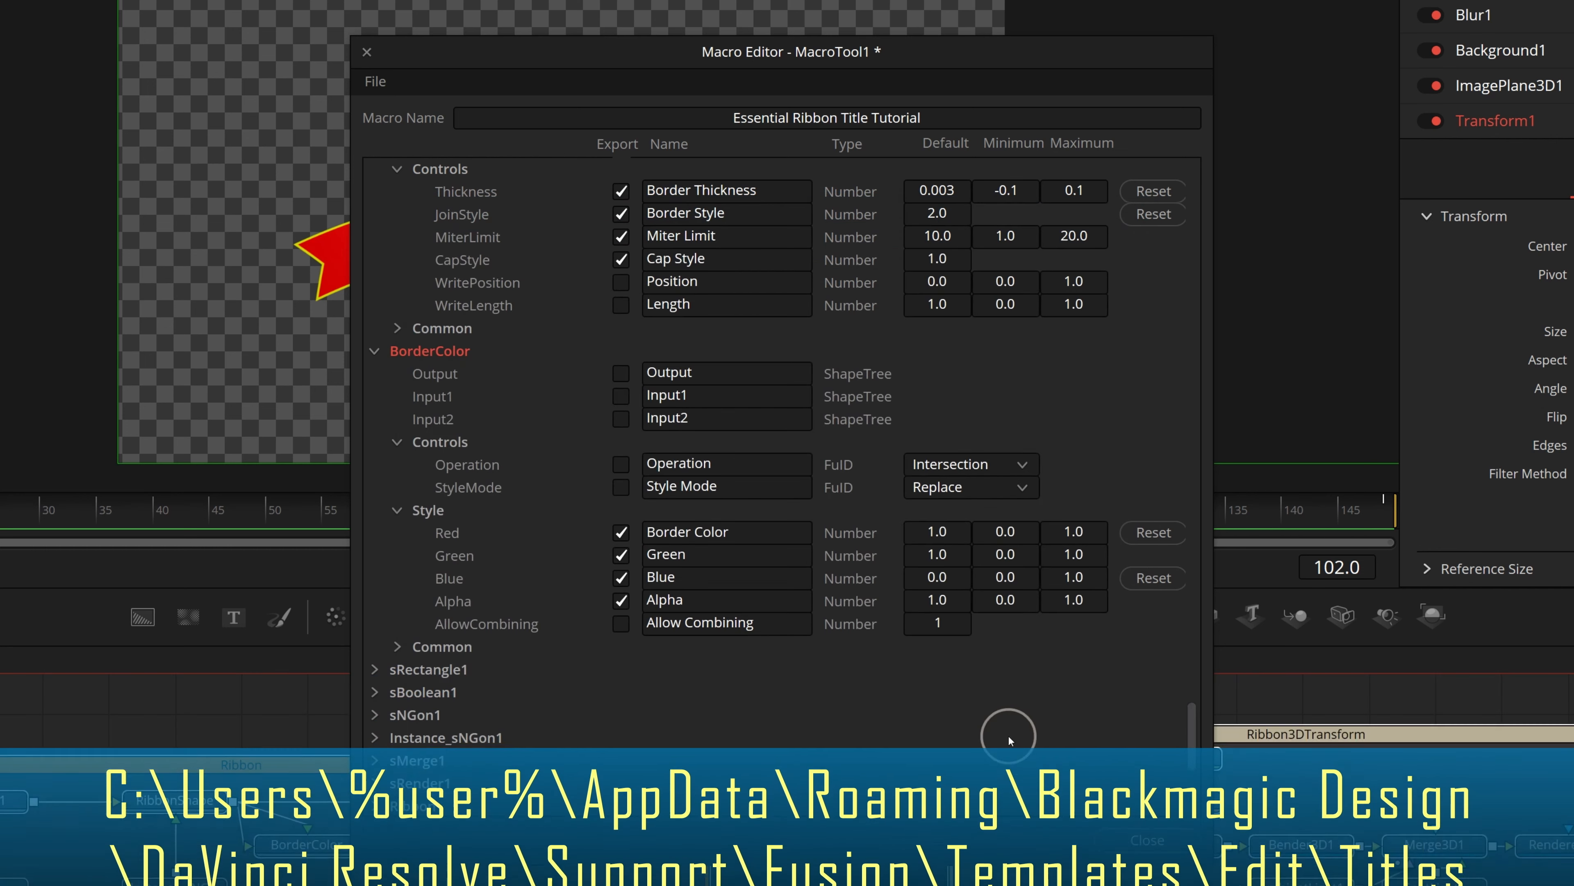
left_click(1047, 729)
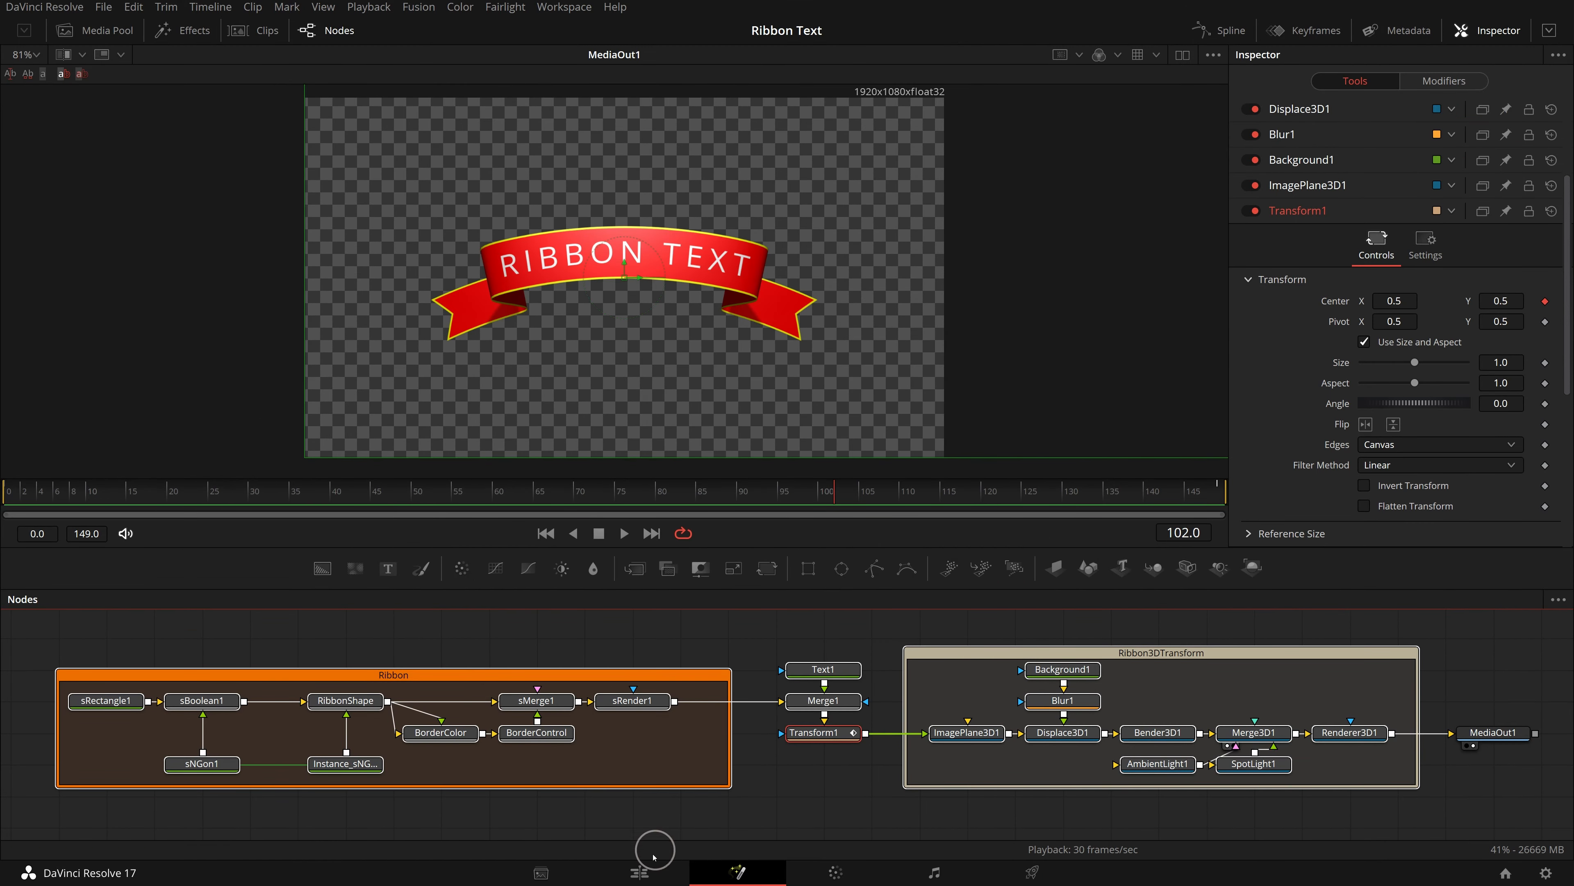
Switch to the Edit page and place the Essential Ribbon Title Tutorial title on Video 1, about one second after the Fusion Composition clip
left_click(639, 871)
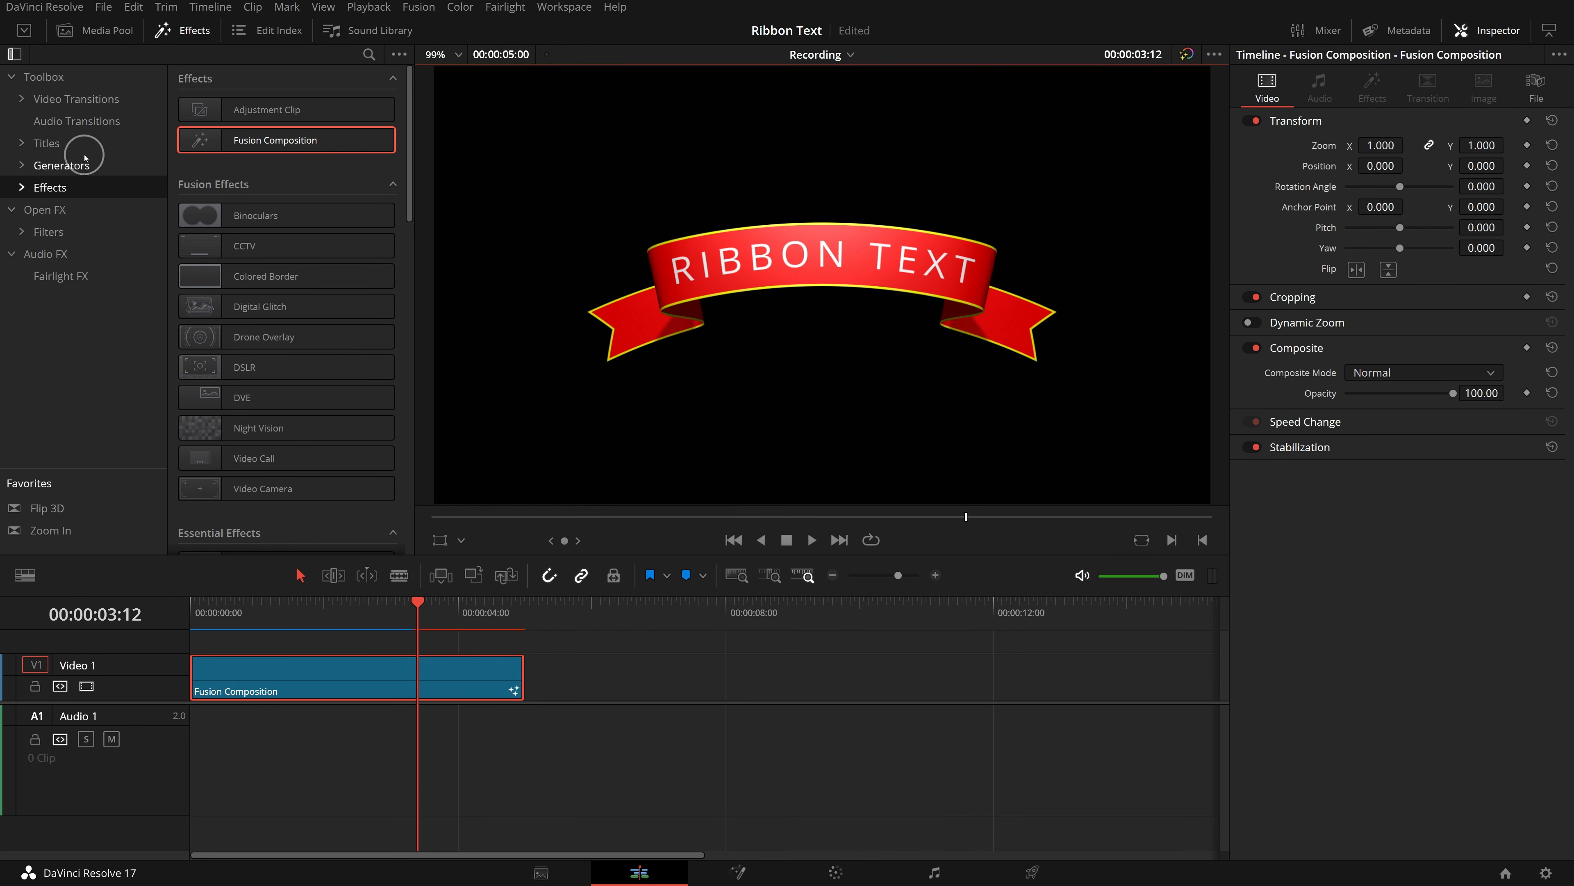
left_click(35, 143)
left_click(52, 166)
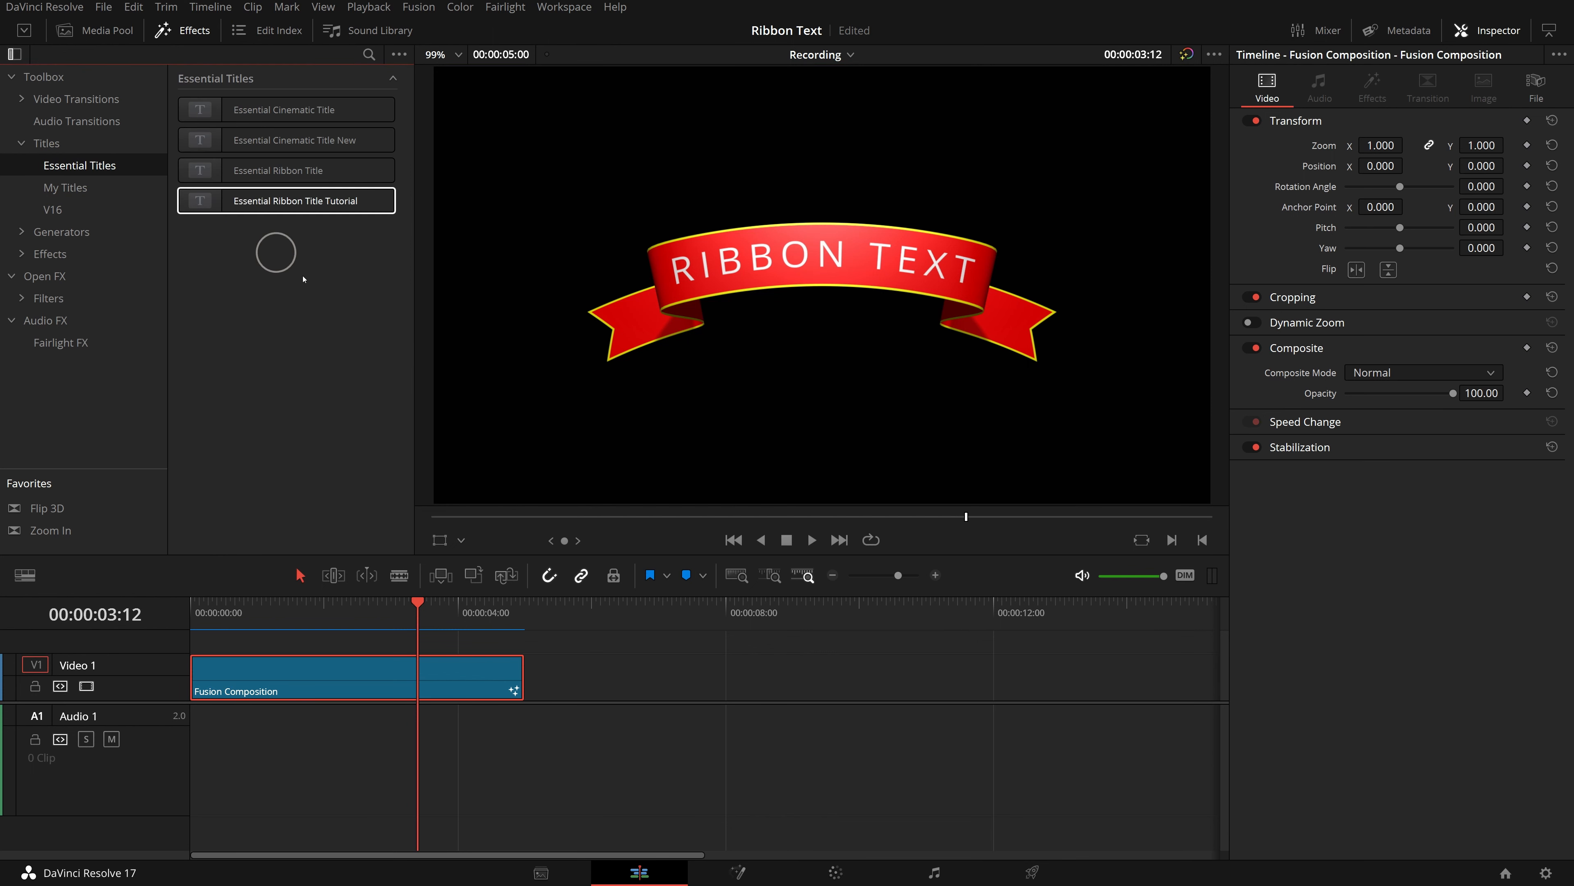
left_click(201, 207)
left_click_drag(212, 207, 593, 693)
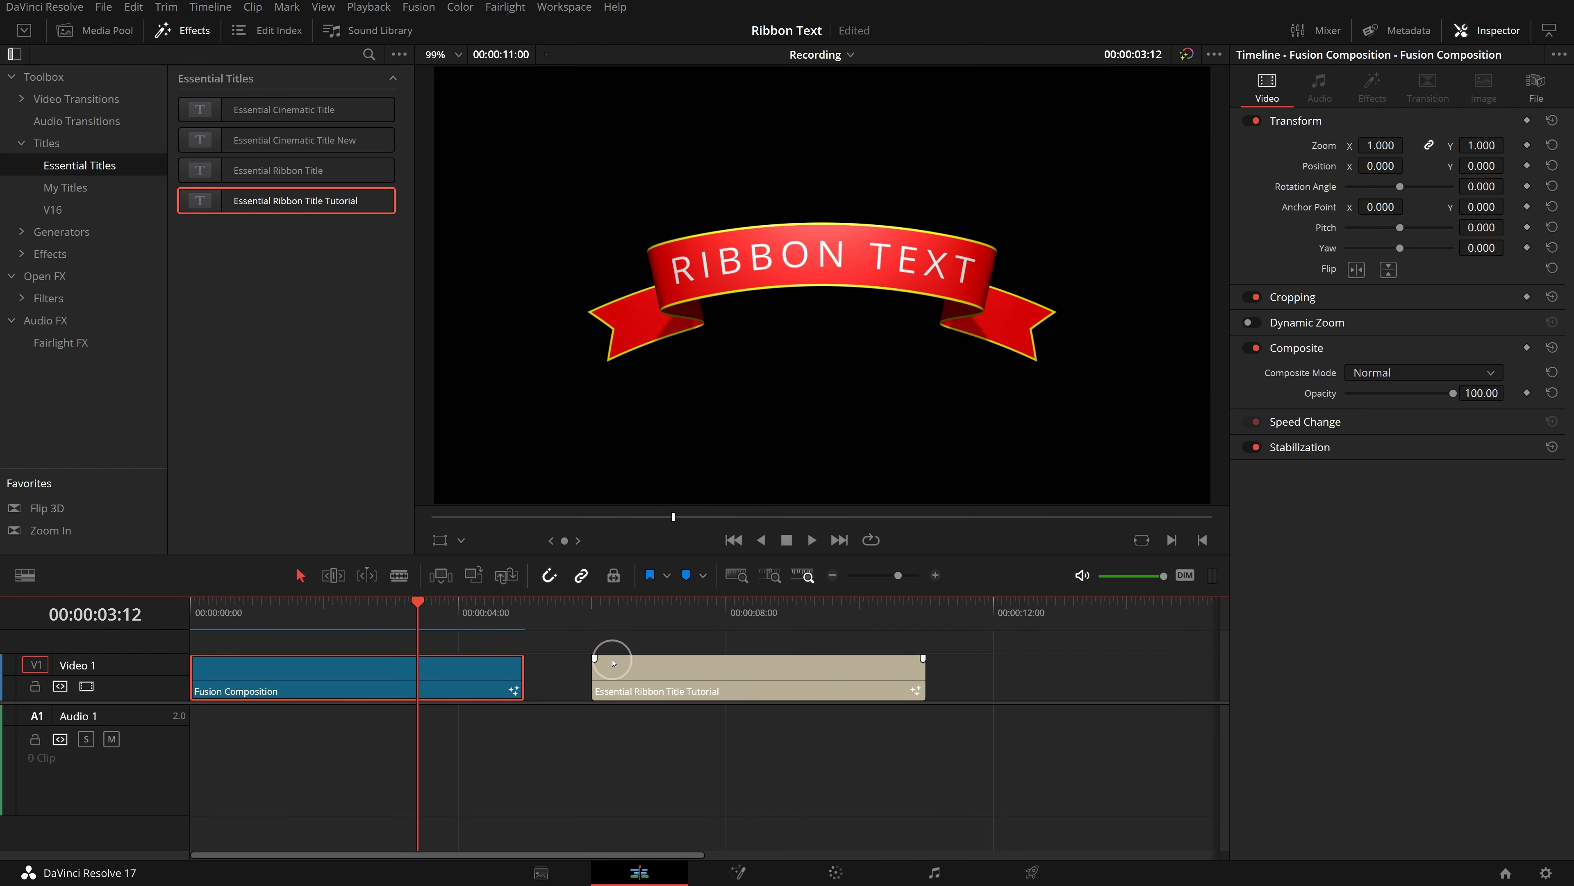
Set the tutorial title's text to Hello Ribbon and its tracking to 1.078, and try out its border thickness control
left_click_drag(667, 605, 756, 603)
left_click(771, 681)
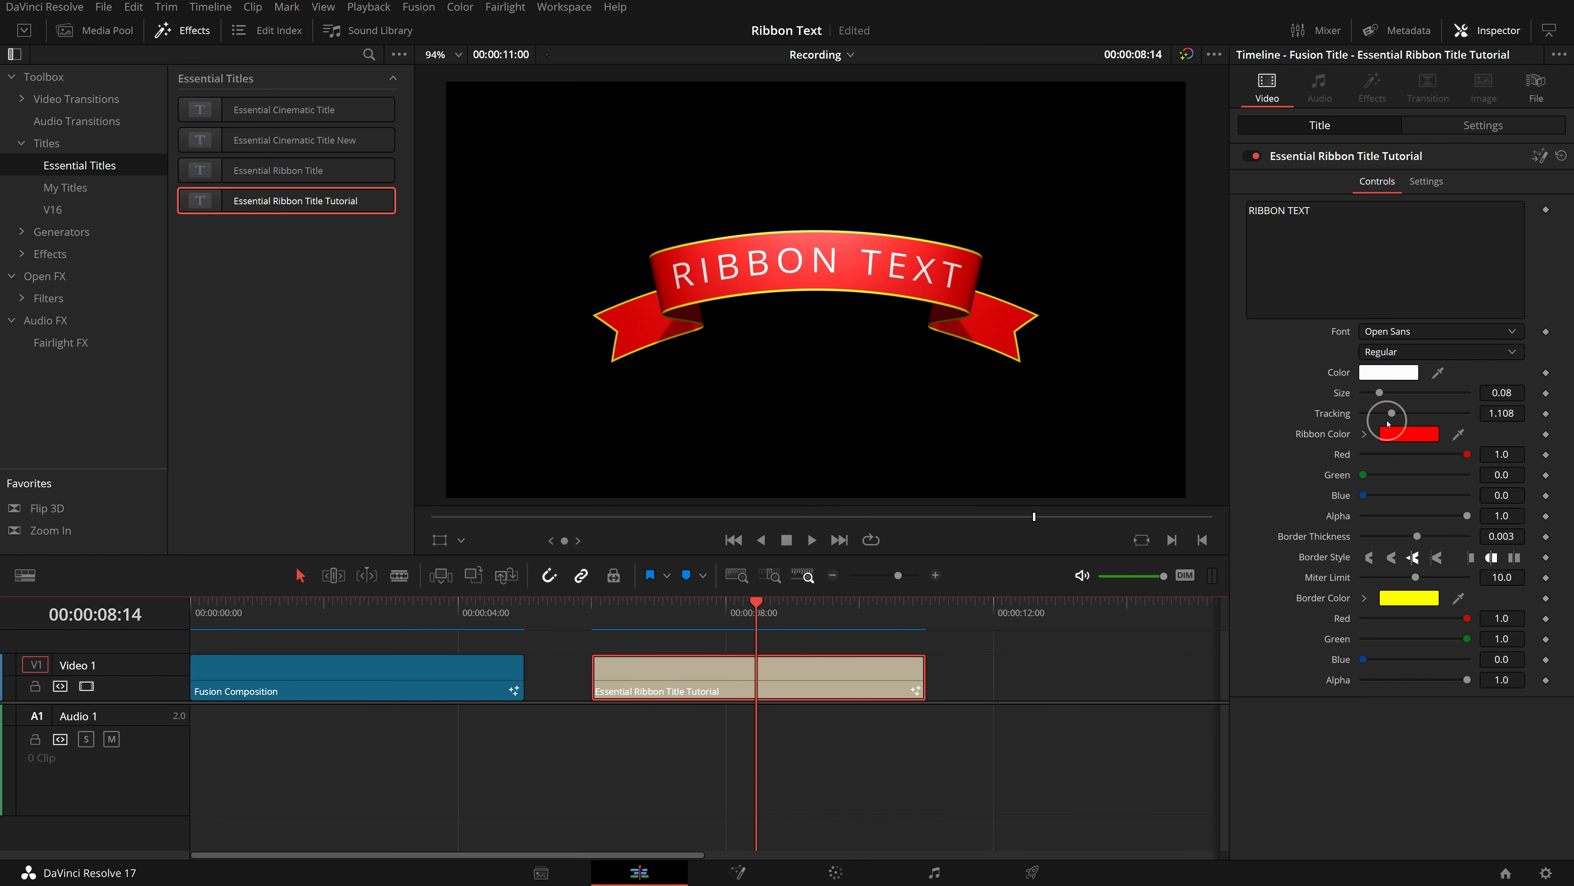
mouse_move(1417, 536)
left_mouse_down()
mouse_move(1444, 534)
mouse_move(1392, 537)
mouse_move(1435, 535)
left_mouse_up()
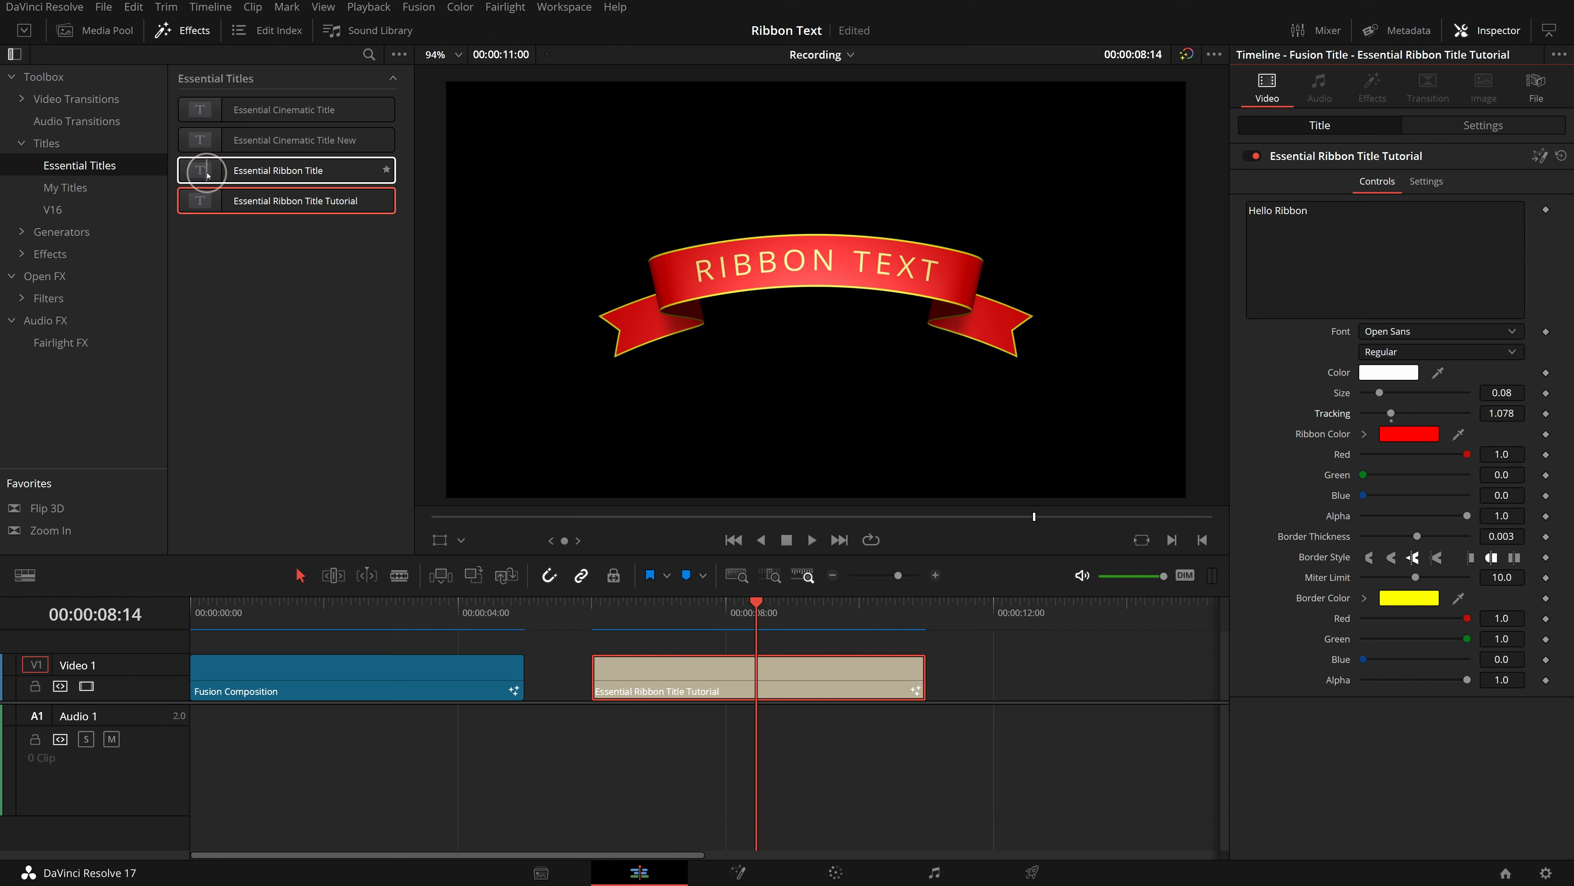
Place the Essential Ribbon Title after the tutorial title on Video 1 and review its ribbon and transform settings
left_click_drag(207, 175, 967, 679)
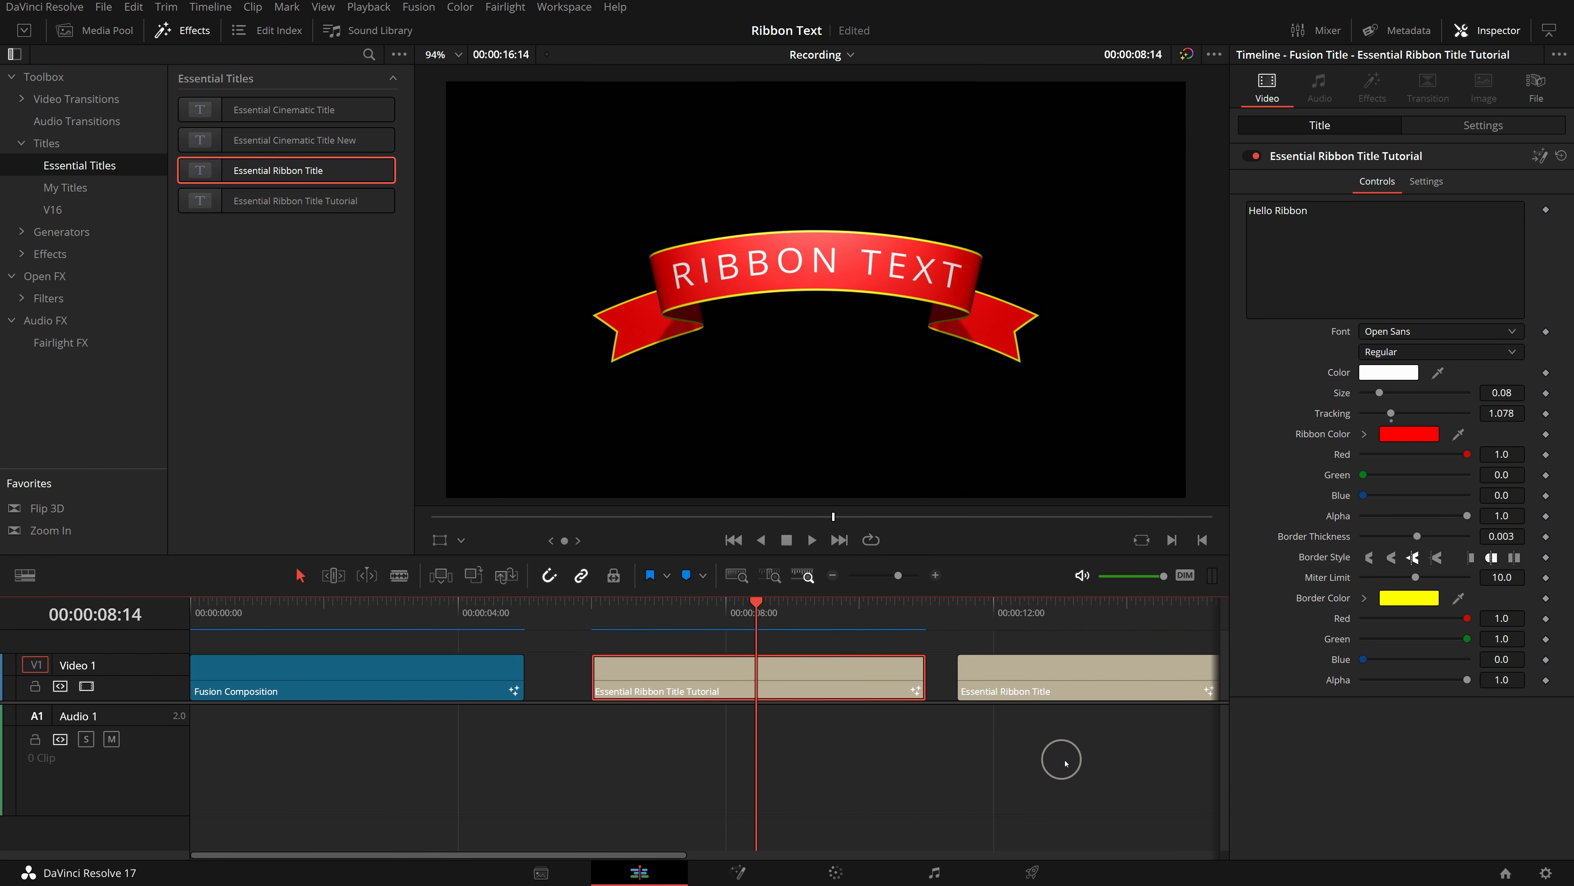
left_click_drag(1058, 756, 683, 767)
left_click_drag(636, 605, 670, 605)
left_click(742, 678)
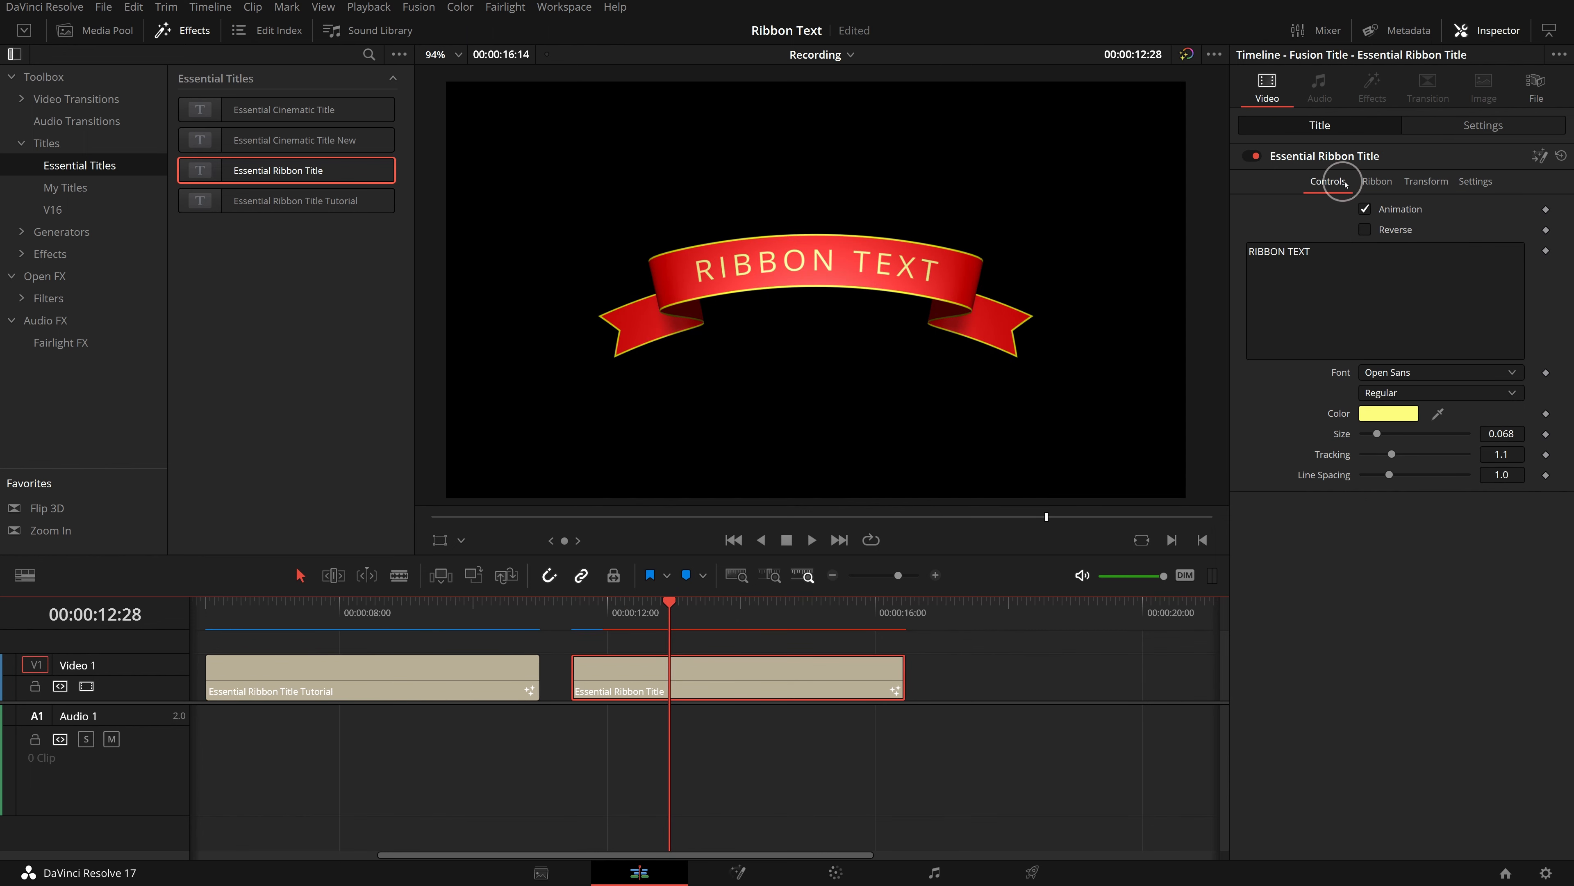
left_click(1377, 181)
left_click(1427, 181)
left_click(1377, 181)
left_click(1337, 184)
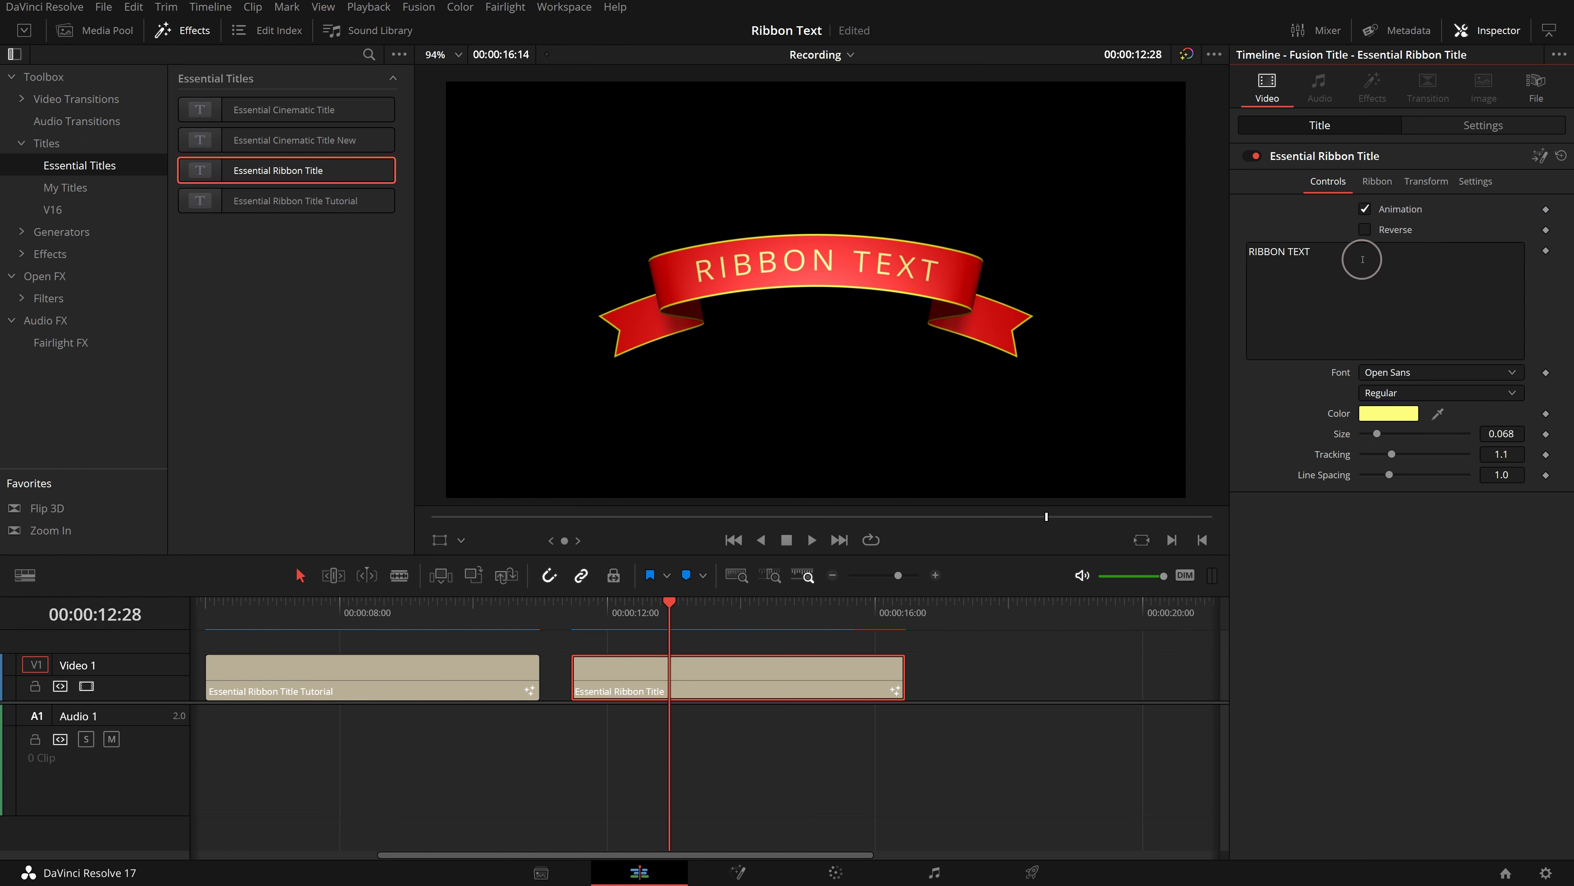
Compare the Essential Ribbon Title with Animation off and on by scrubbing through the clip, and enable Reverse
left_click(1365, 210)
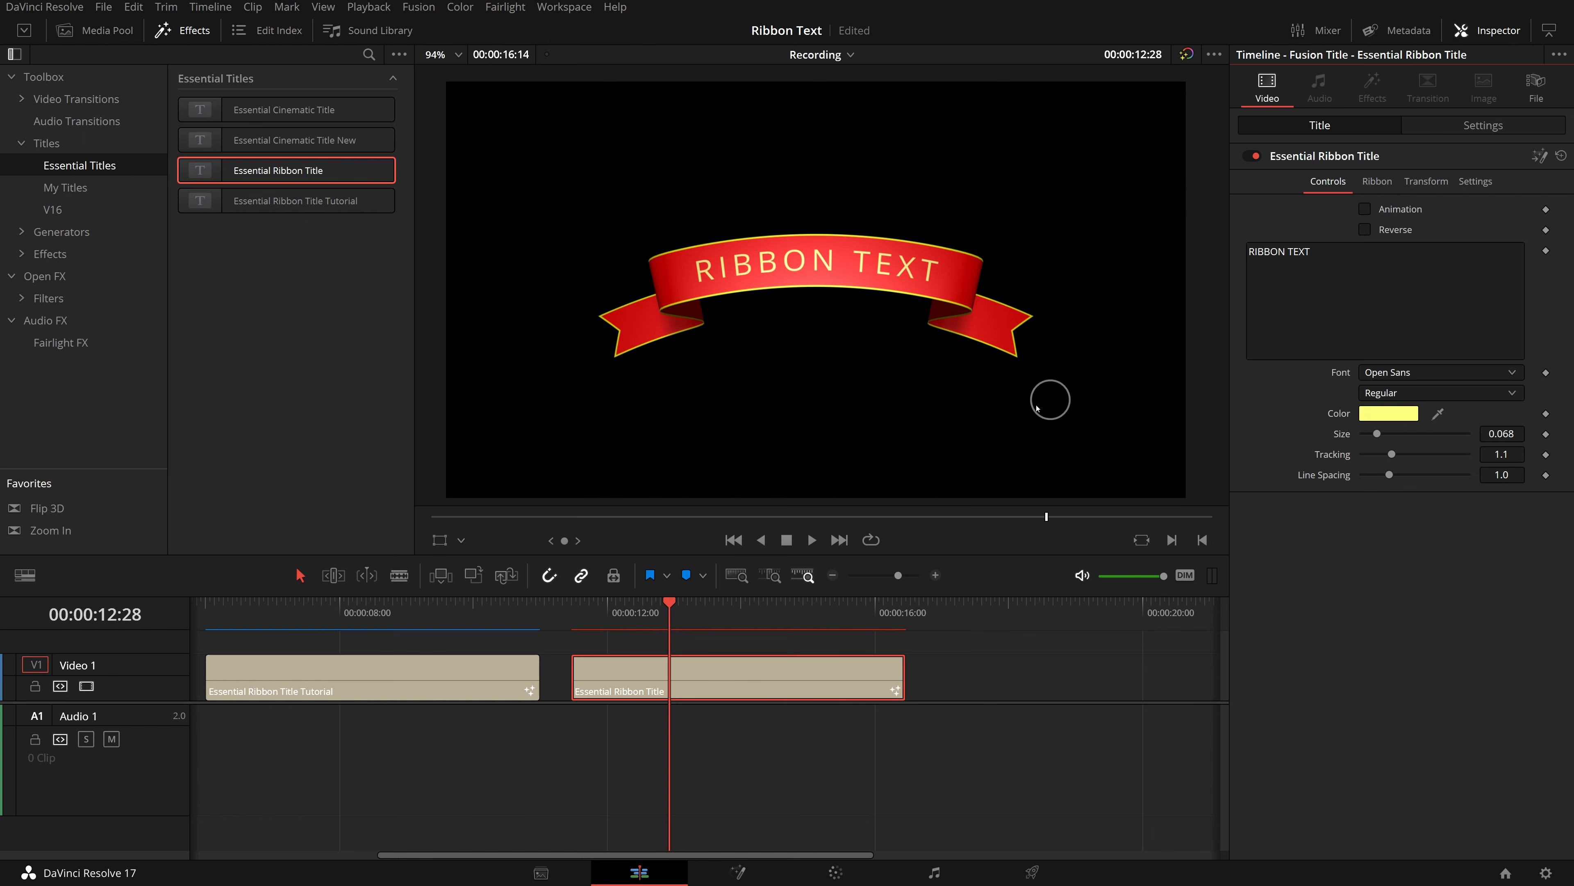
left_click_drag(581, 611, 744, 617)
left_click(1365, 209)
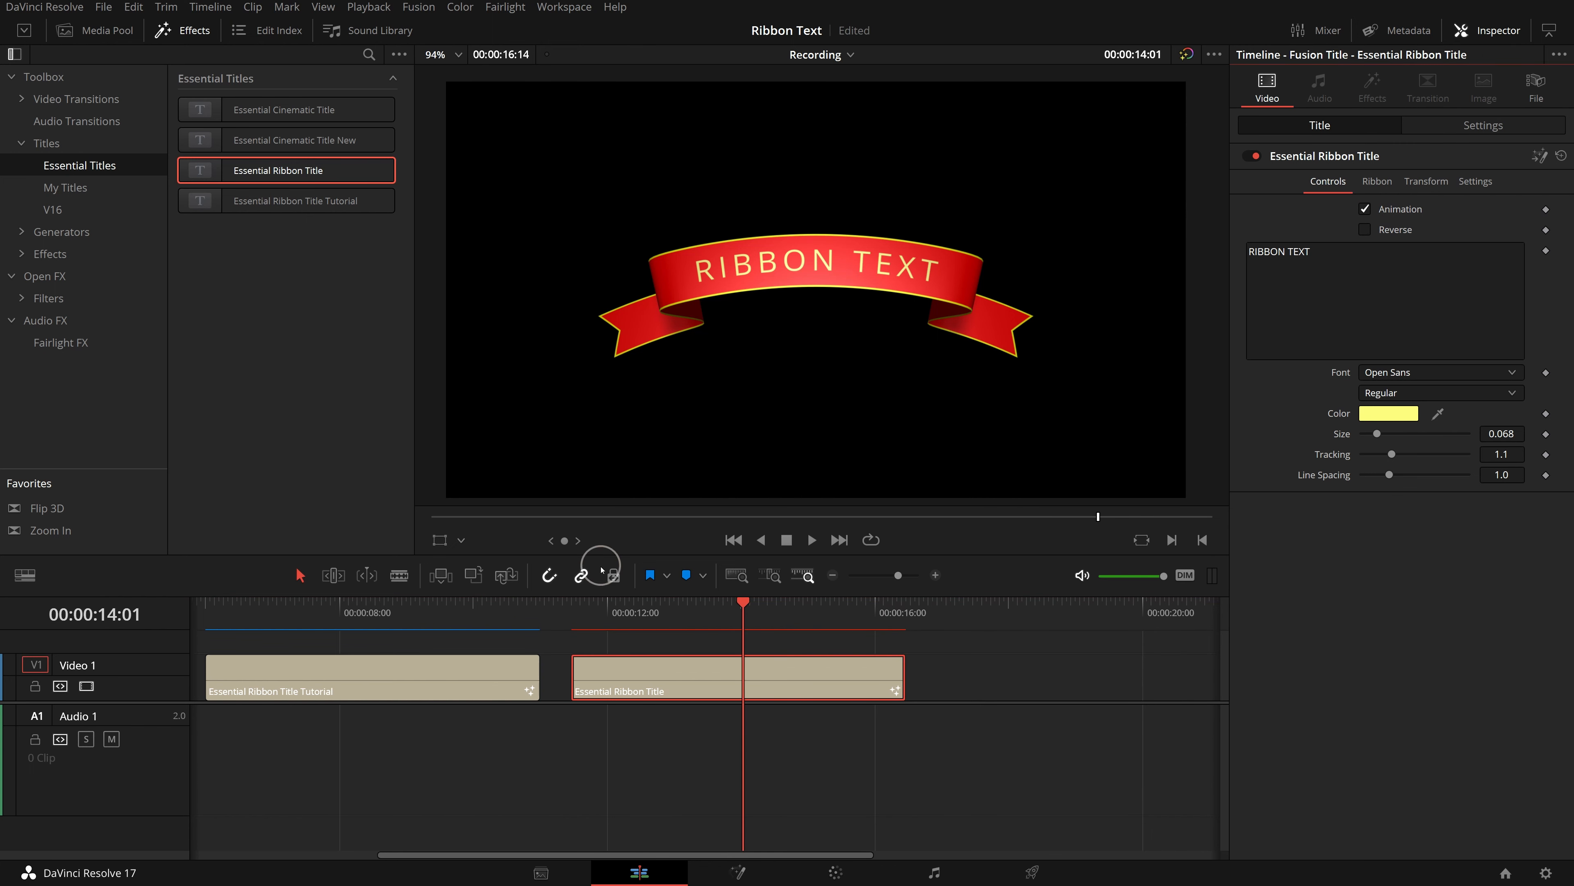
left_click(587, 605)
left_click_drag(587, 606, 738, 611)
left_click(1366, 228)
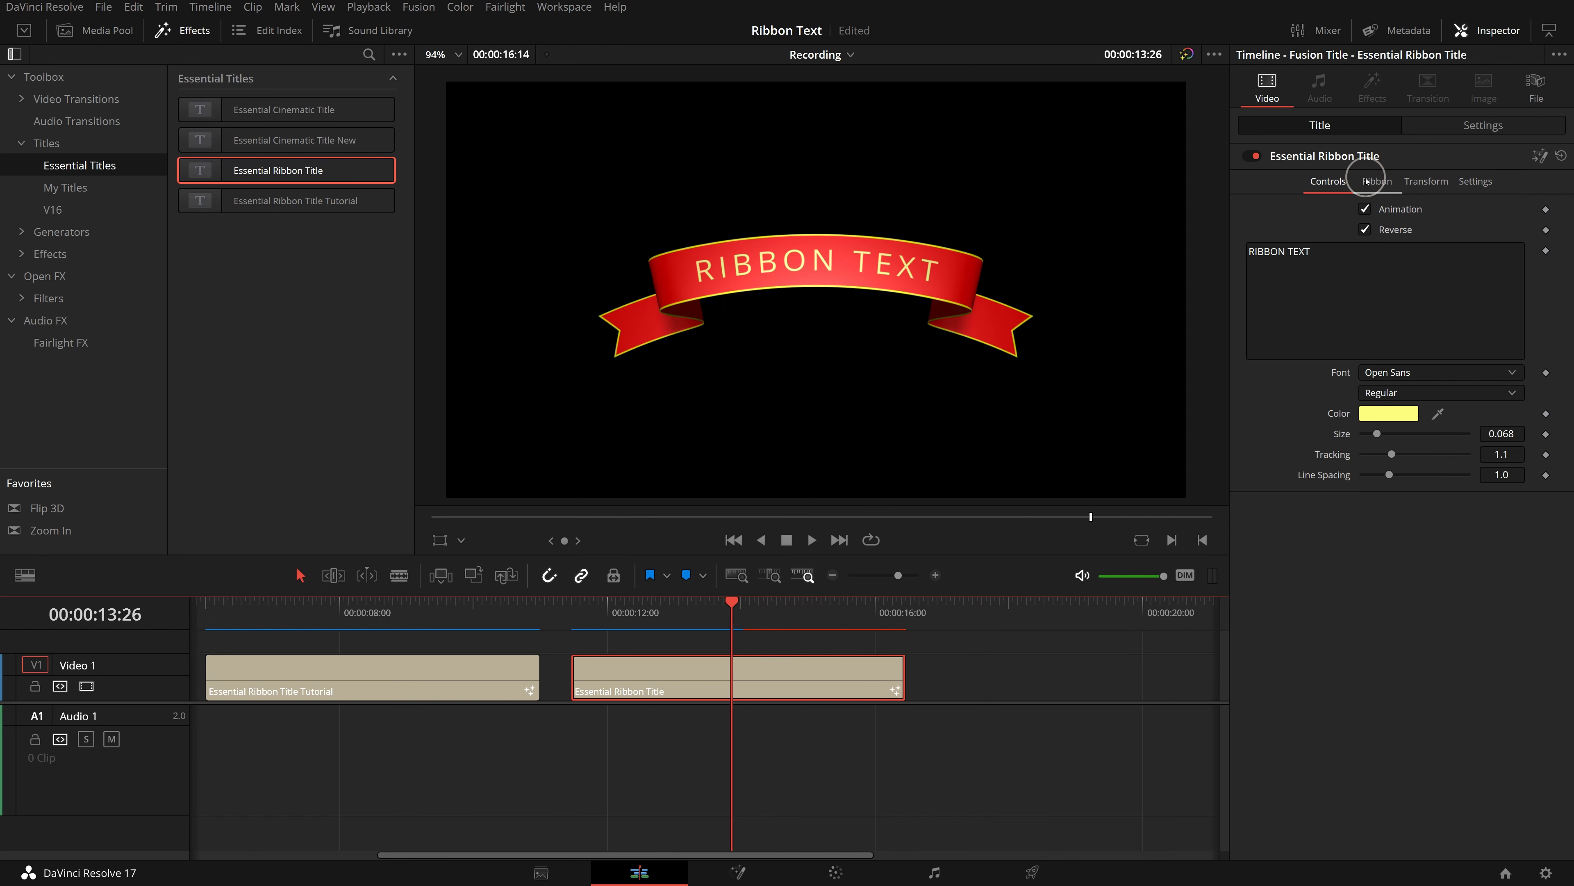
Try several ribbon styles on the title, including Style 10 and Style 4, and return it to Style 1
left_click(1367, 180)
left_click(1370, 208)
left_click(1387, 393)
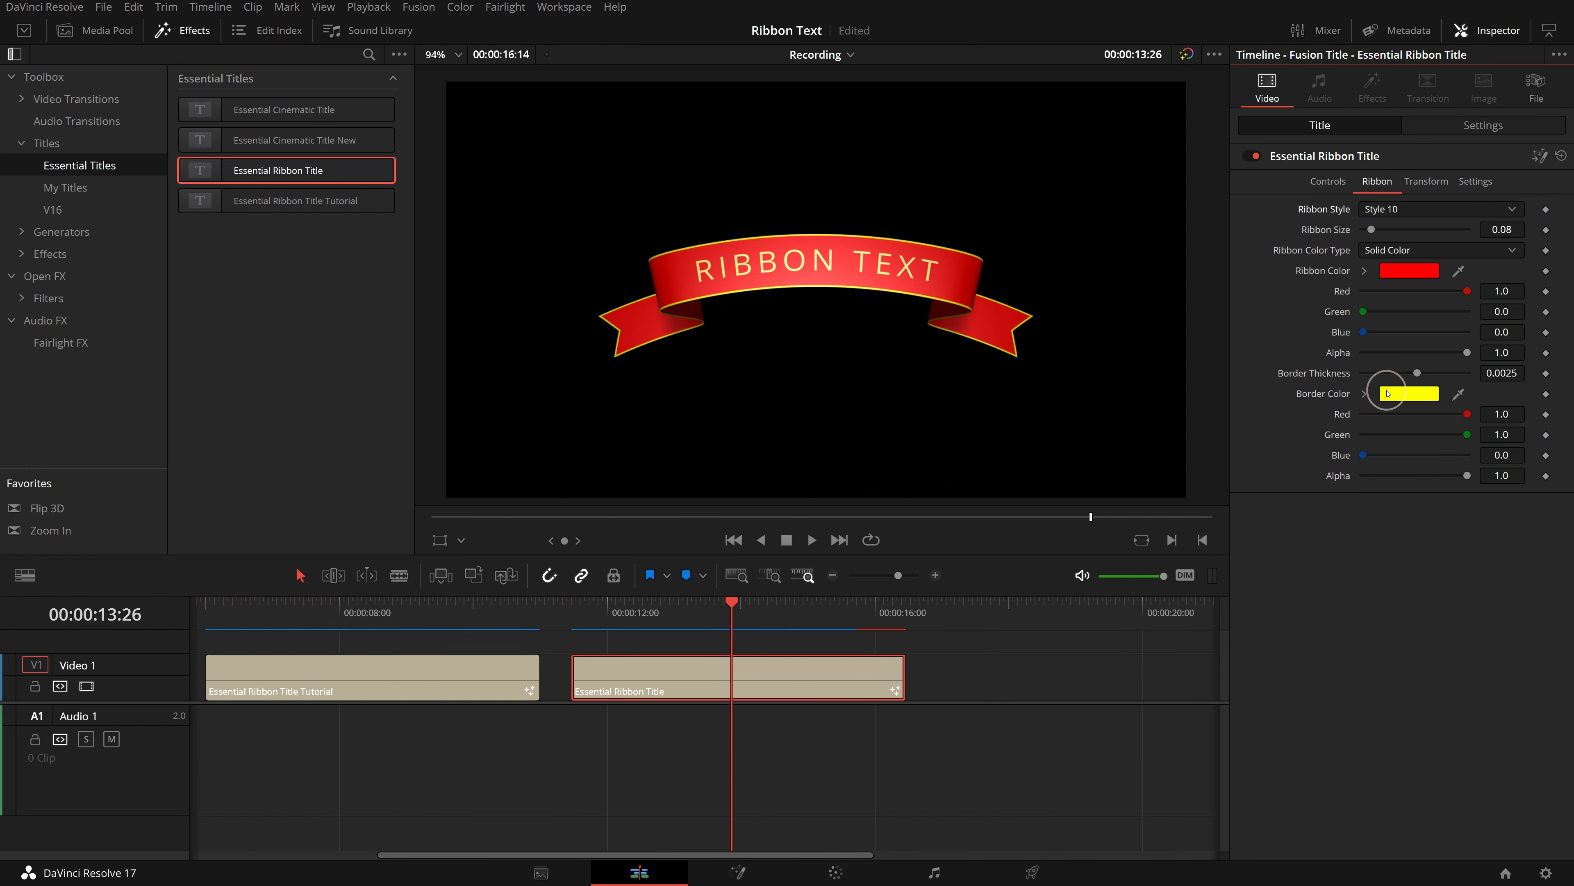
left_click(816, 362)
left_click(1404, 218)
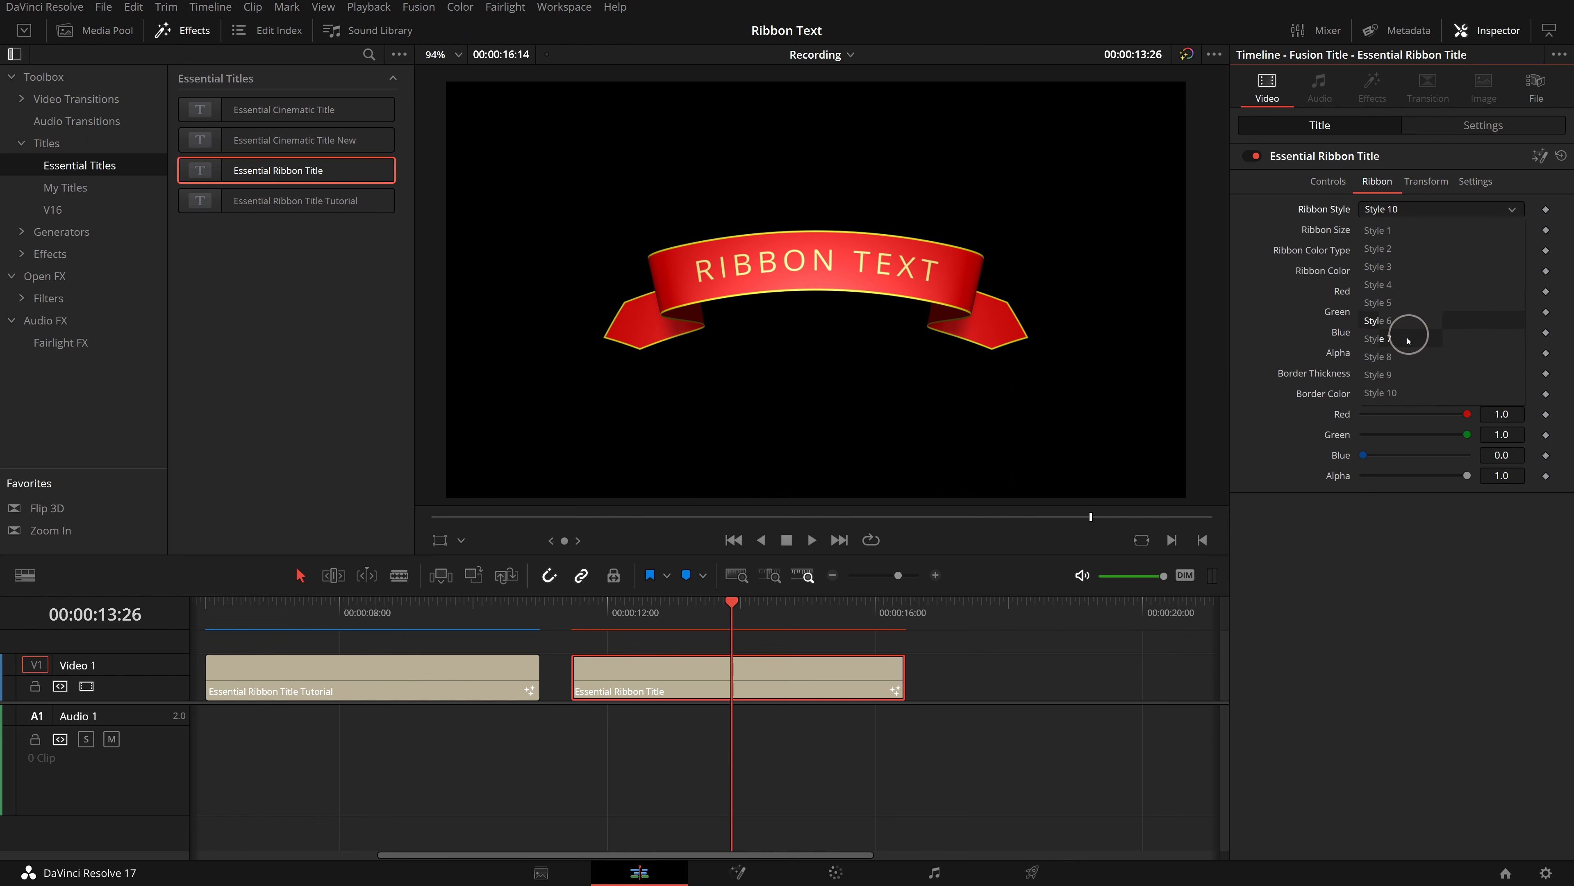
left_click(1419, 370)
left_click(732, 306)
left_click(1386, 208)
left_click(1391, 289)
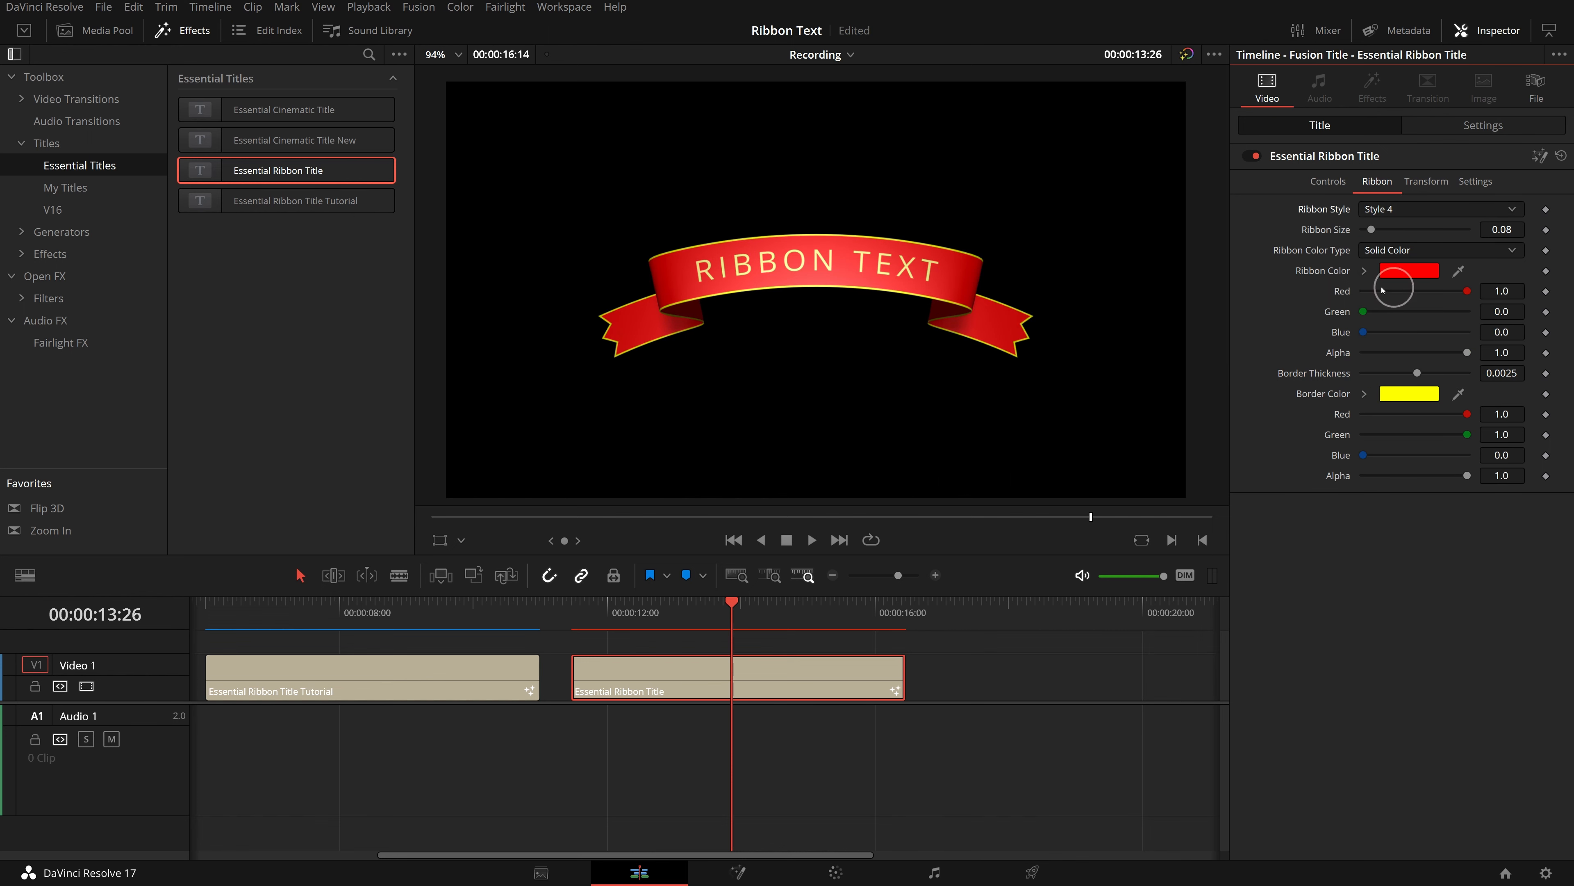
left_click(1387, 209)
left_click(1391, 229)
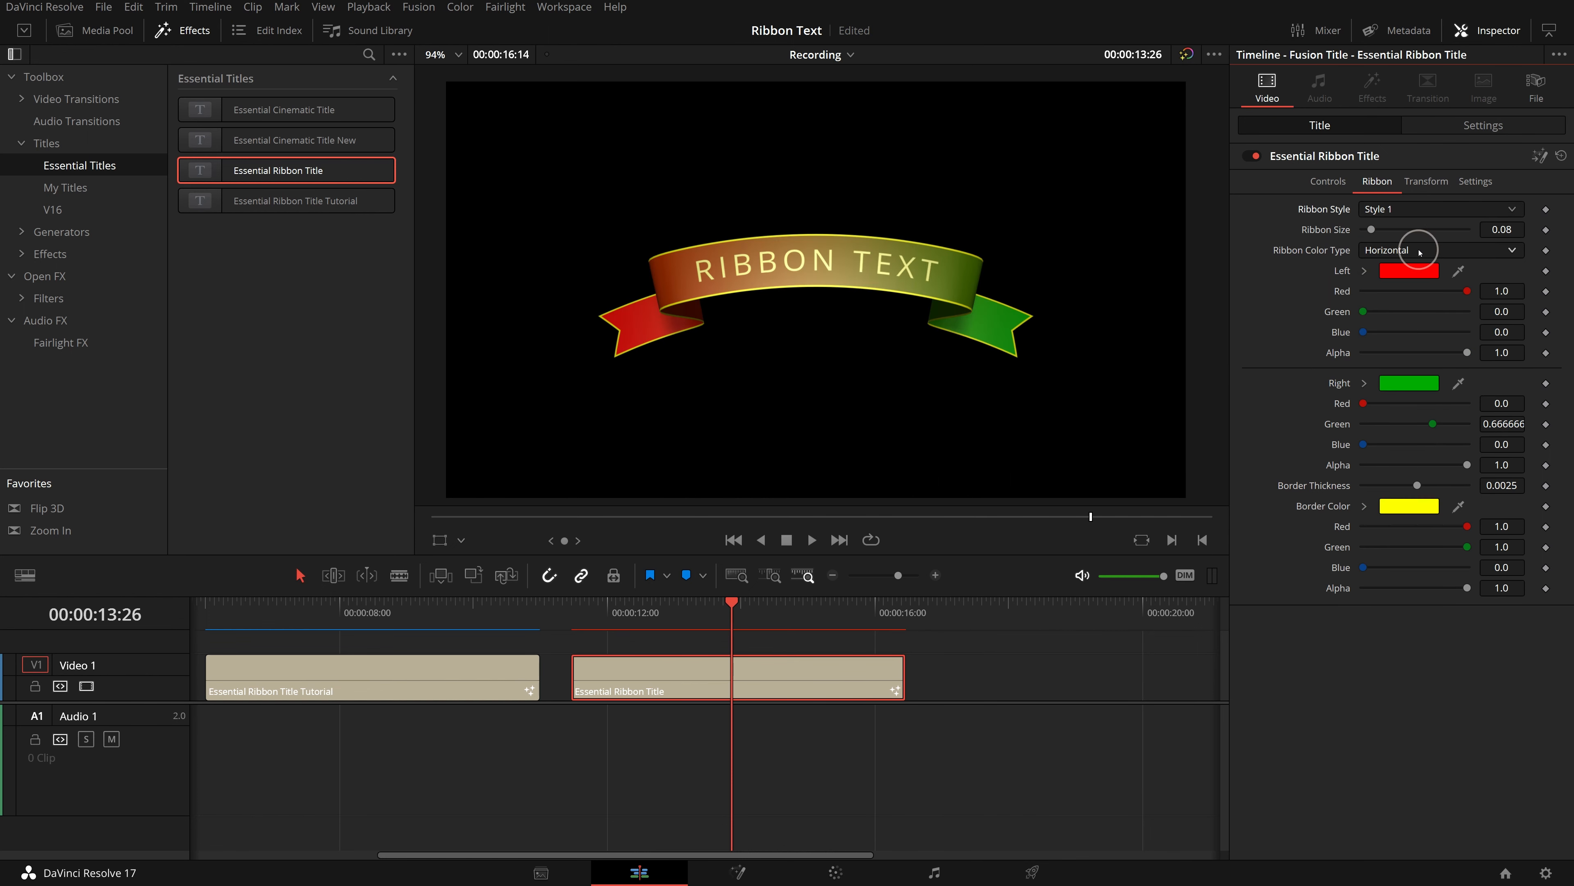
Try the Horizontal, Vertical, Four Corner and Gradient color types on the ribbon
left_click(1419, 251)
left_click(1402, 307)
left_click(1423, 251)
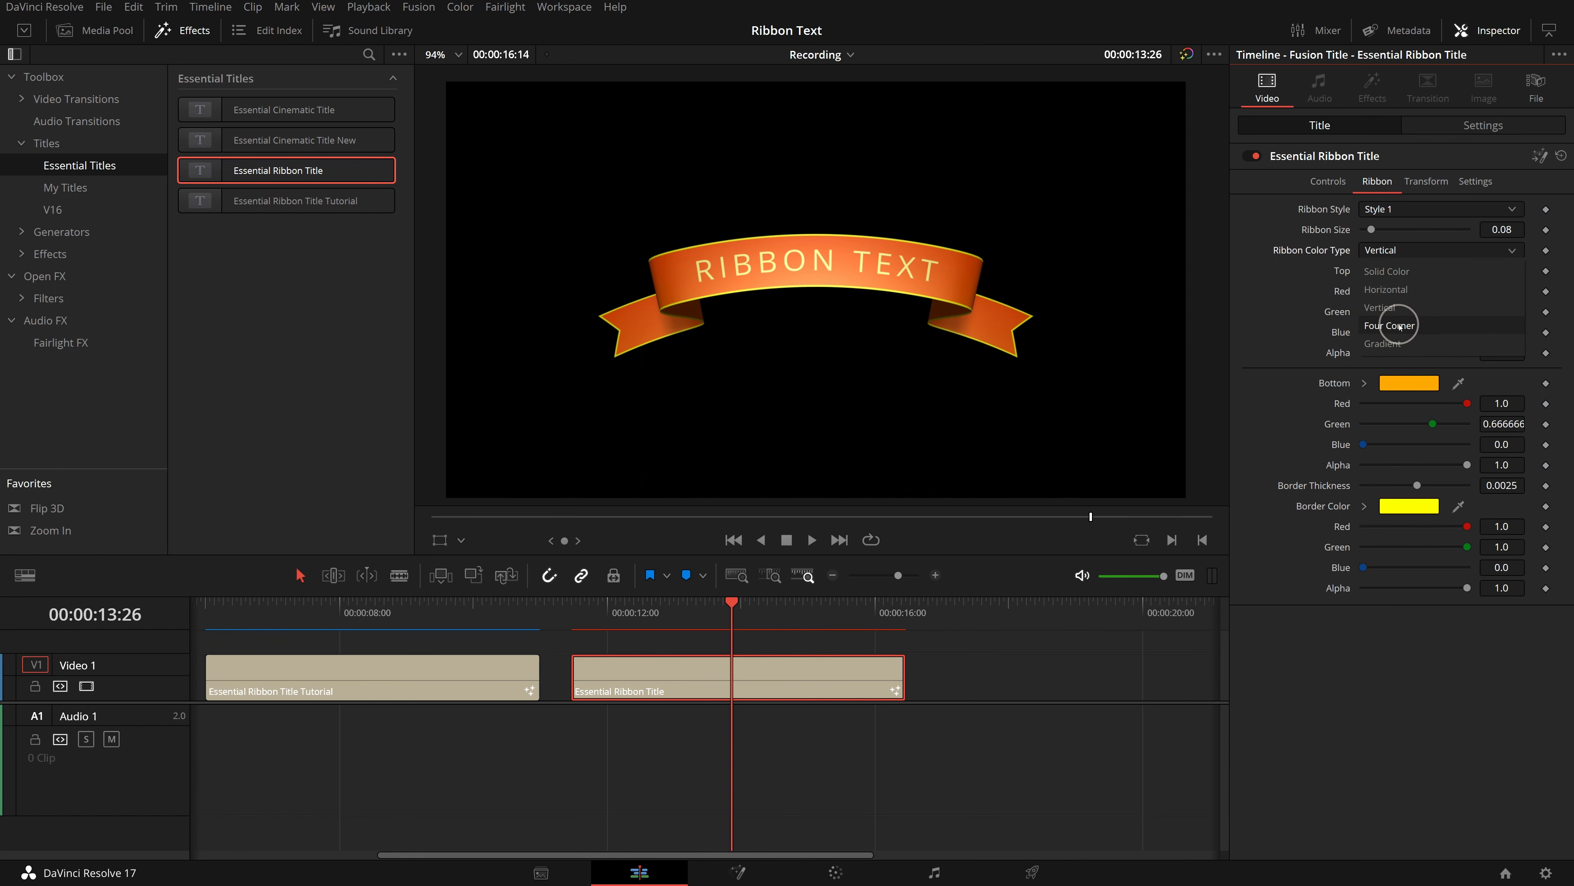
left_click(1400, 325)
left_click(1409, 260)
left_click(1390, 338)
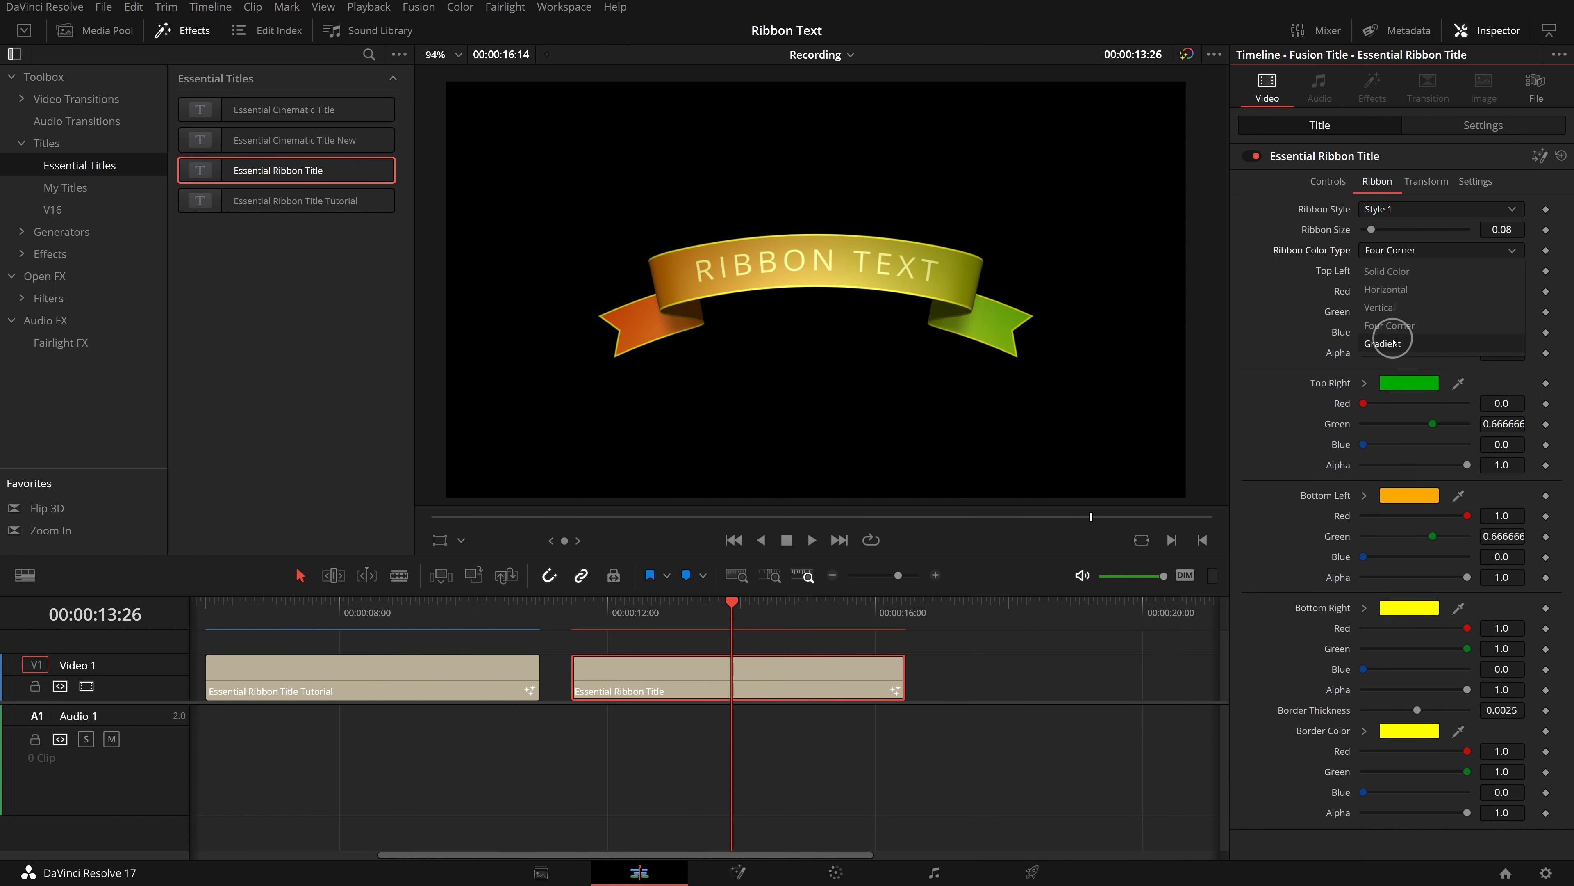
left_click(1397, 470)
Try the Cross, Reflect and Angle gradient types, and return the ribbon's color type to Solid Color
left_click(1410, 269)
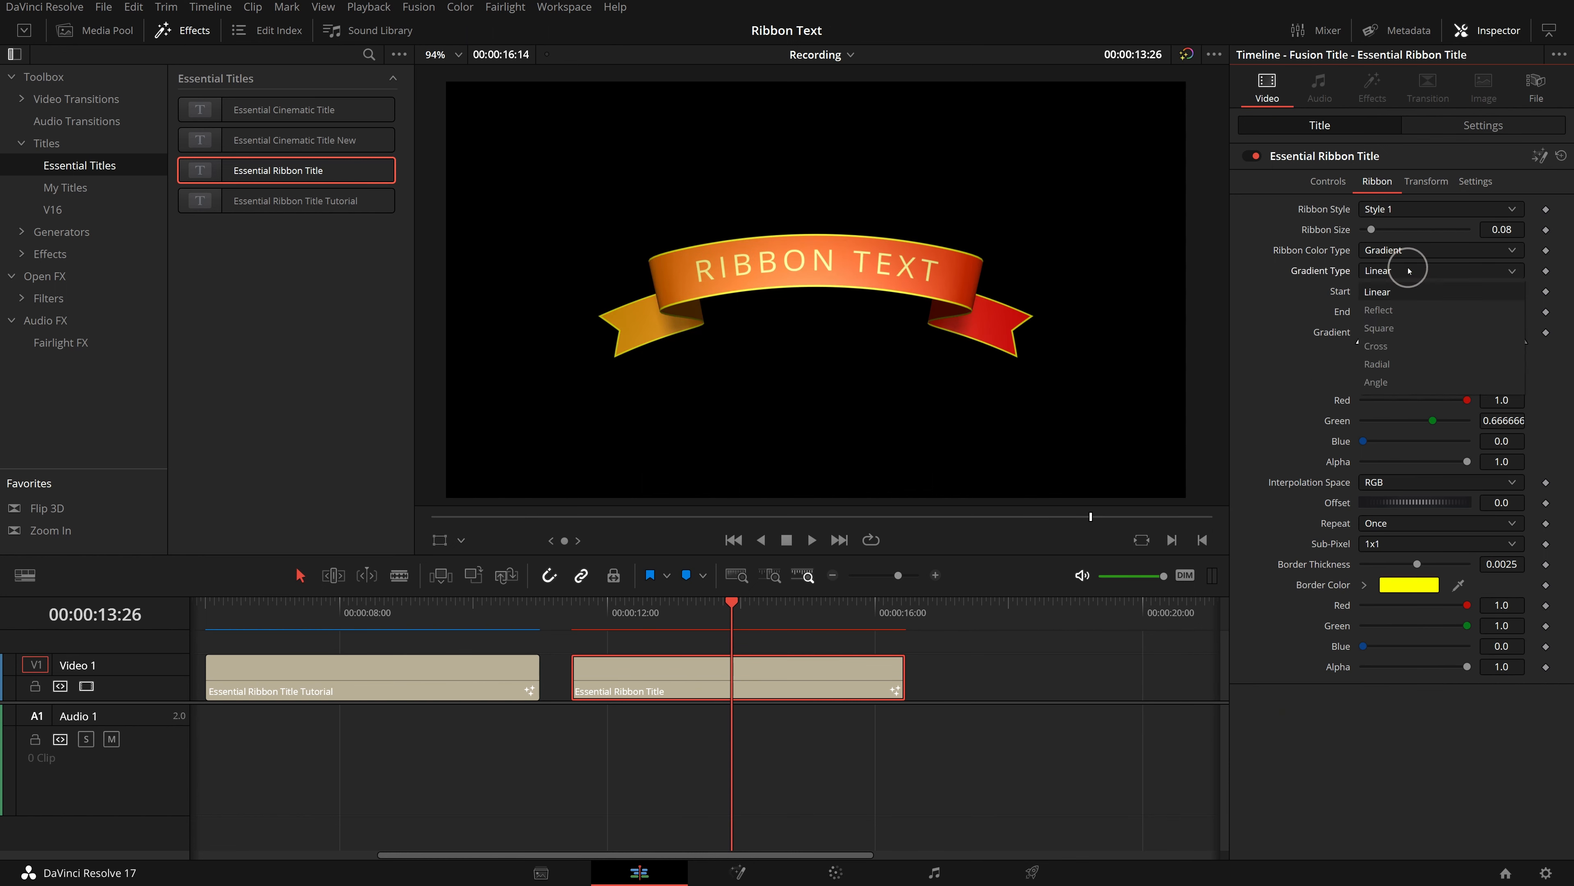
left_click(1389, 346)
left_click(1398, 268)
left_click(1390, 308)
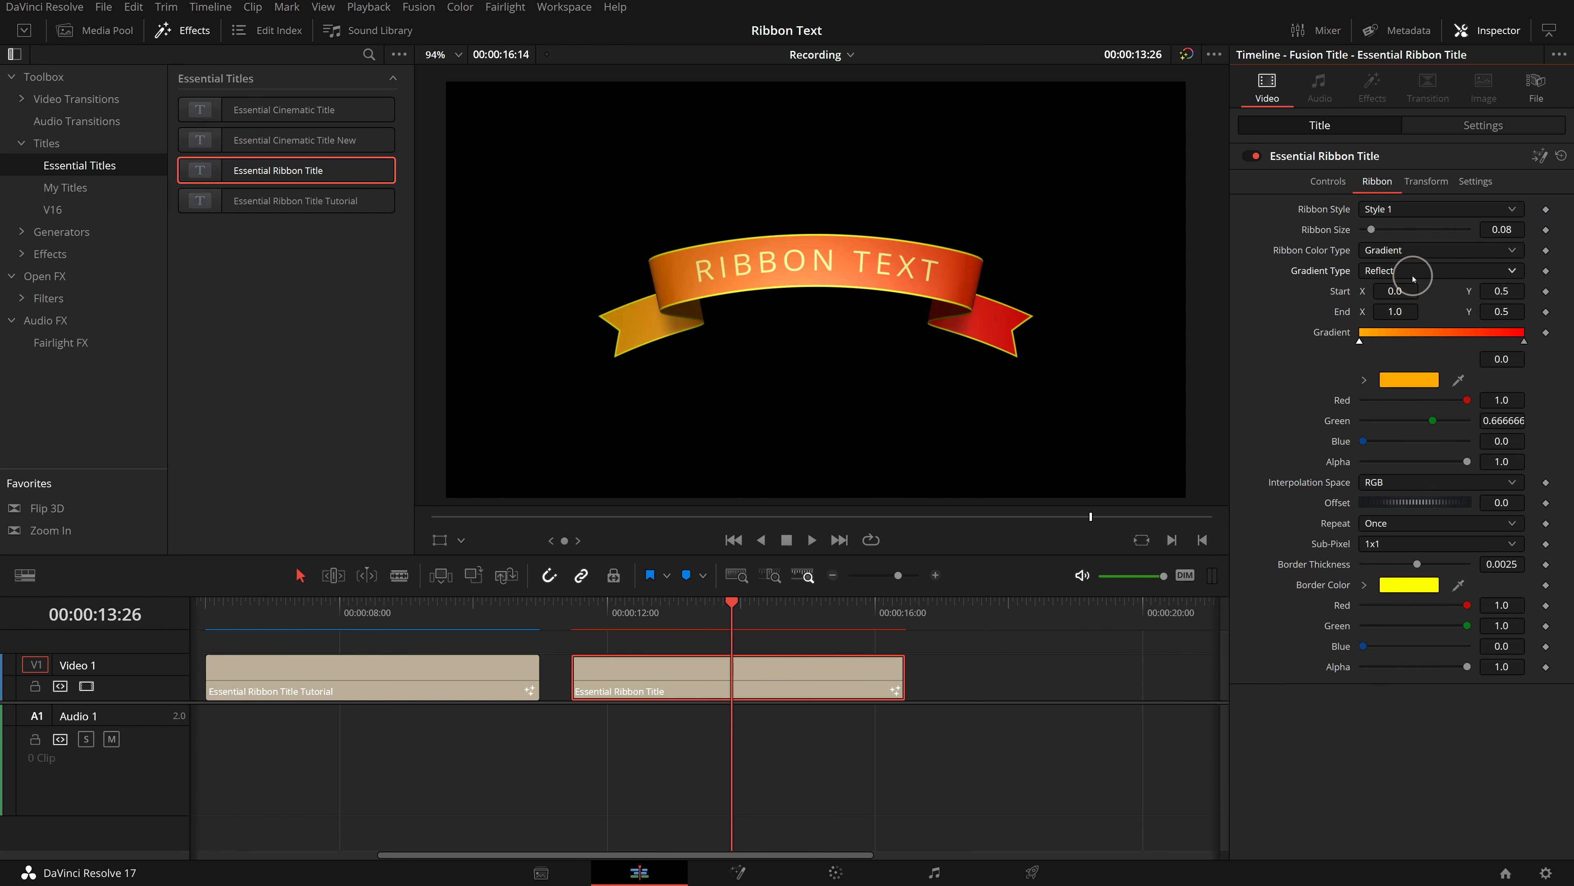
left_click(1405, 270)
left_click(1386, 380)
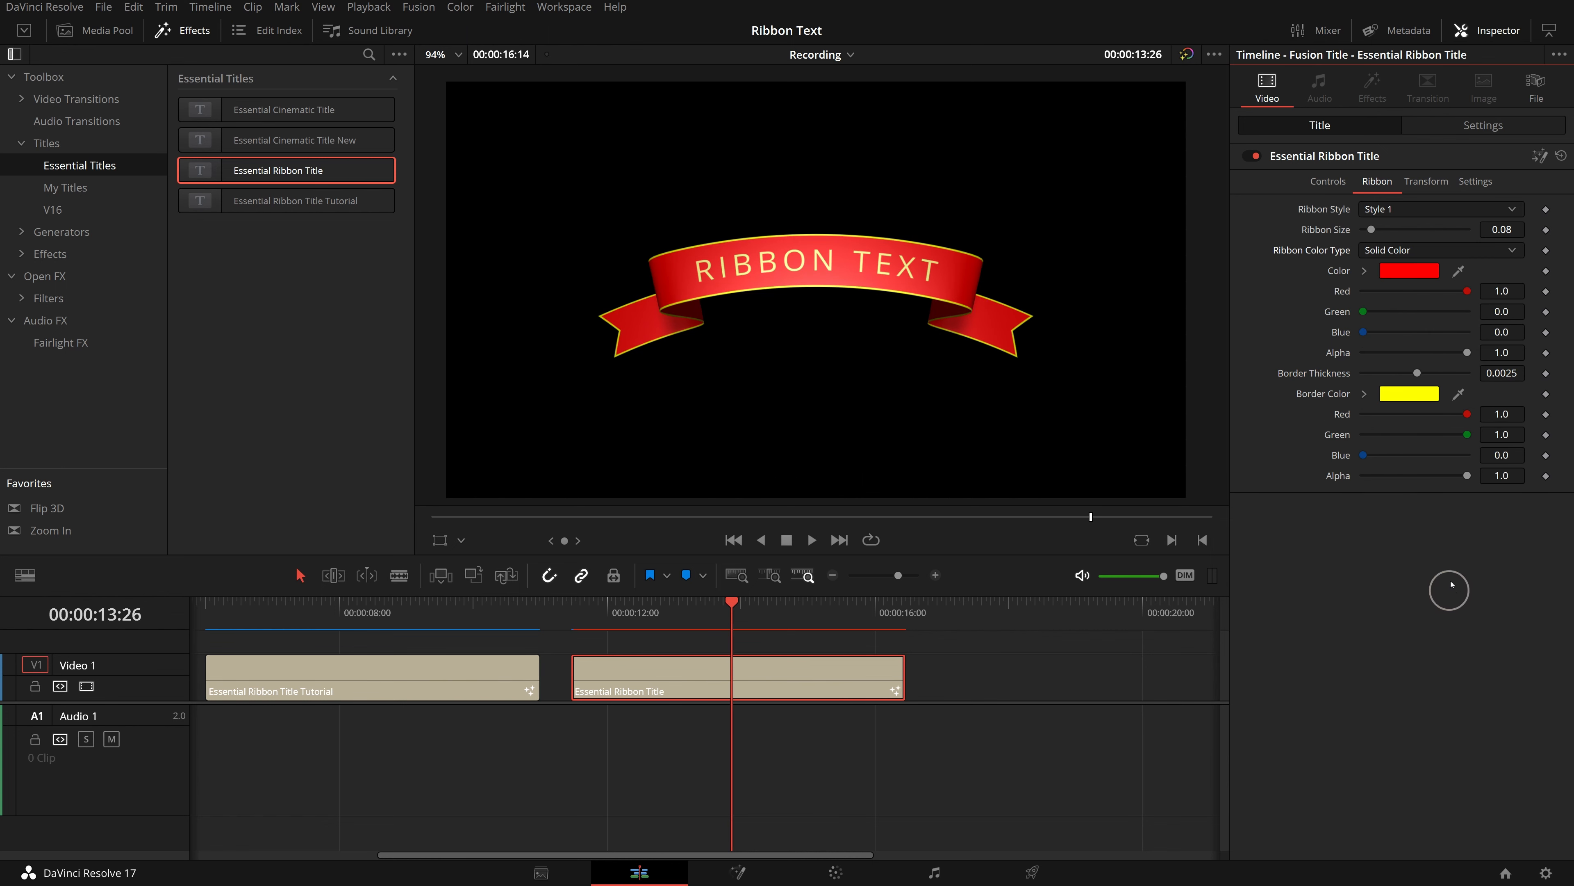
Try negative border thickness values on the Essential Ribbon Title
left_click(1418, 374)
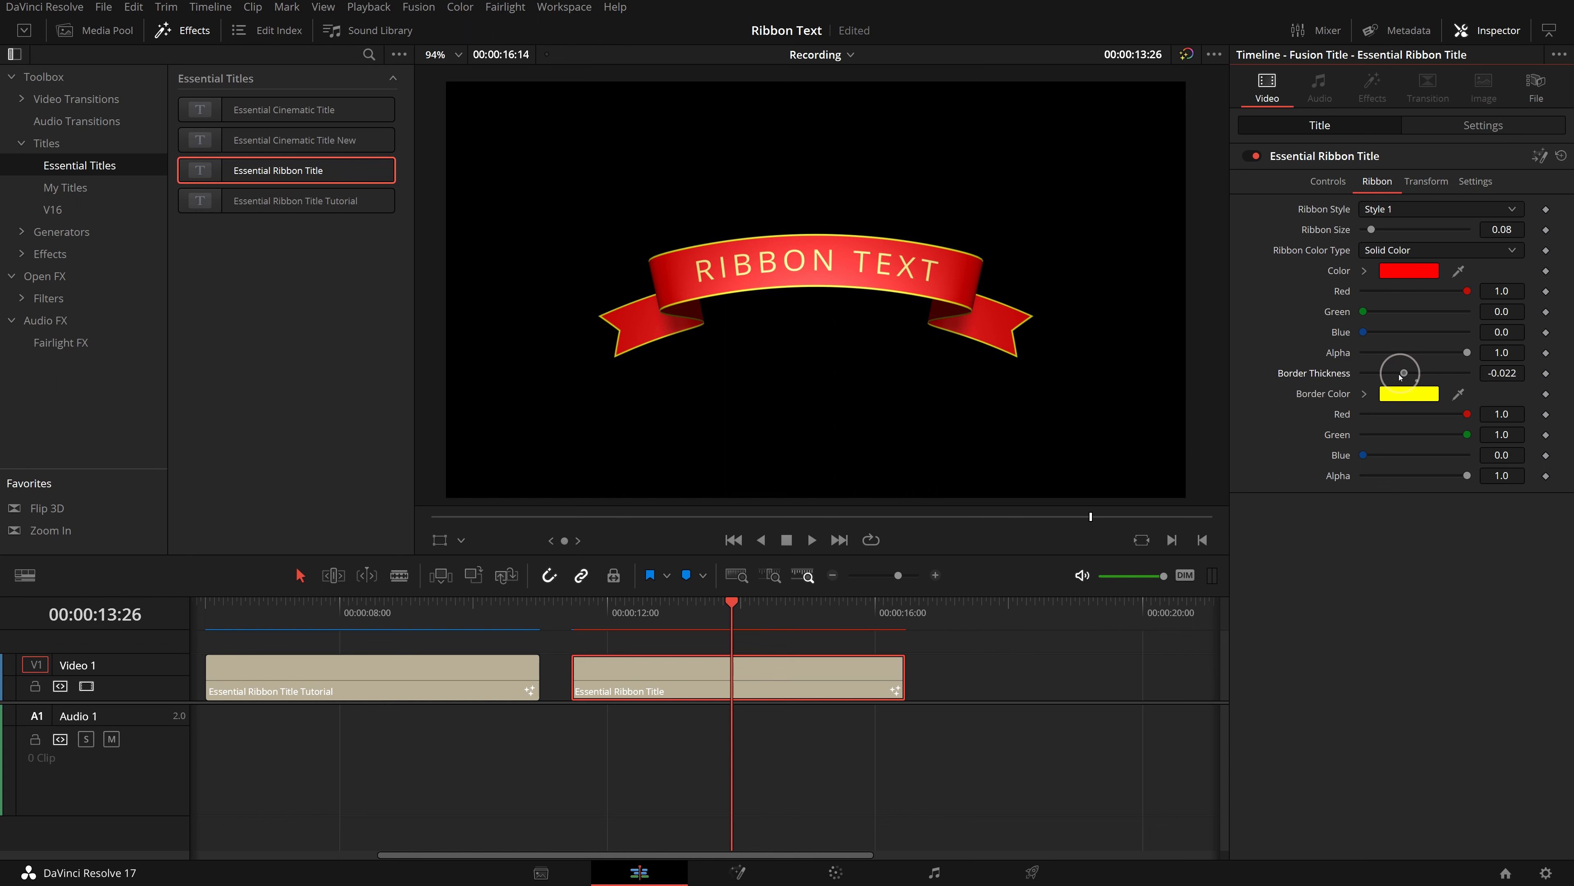
left_click_drag(1401, 375, 1355, 378)
Set the ribbon's corner roundness to about 70, its size to about 2.245, and its 3D effect and X rotation to 0
left_click(1431, 185)
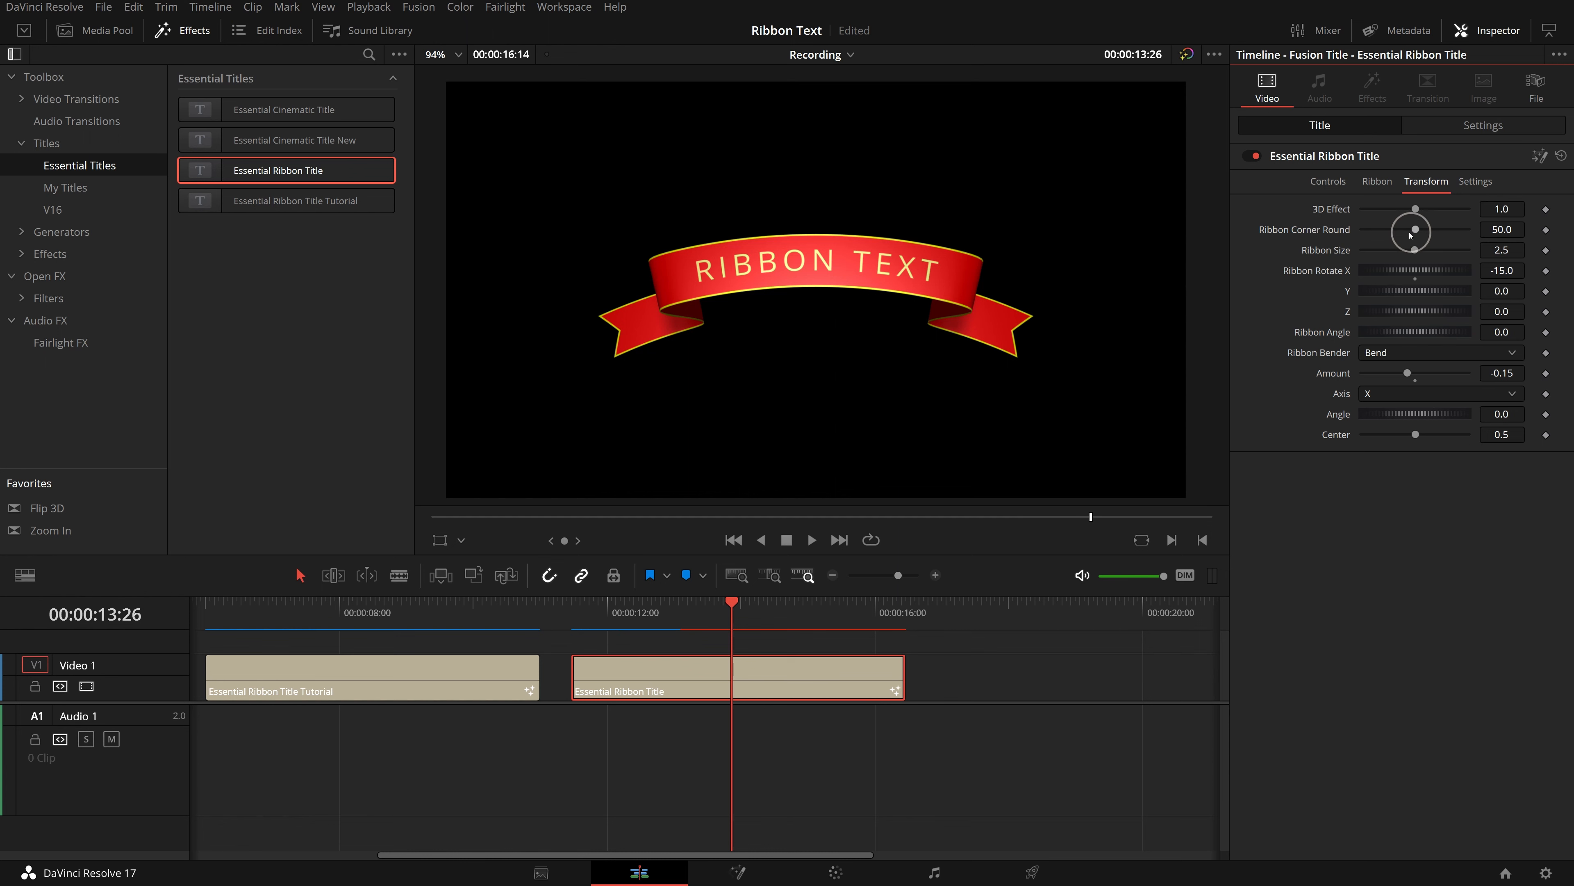
mouse_move(1411, 235)
left_mouse_down()
mouse_move(1469, 231)
mouse_move(1339, 239)
mouse_move(1435, 231)
mouse_move(1308, 222)
mouse_move(1388, 220)
left_mouse_up()
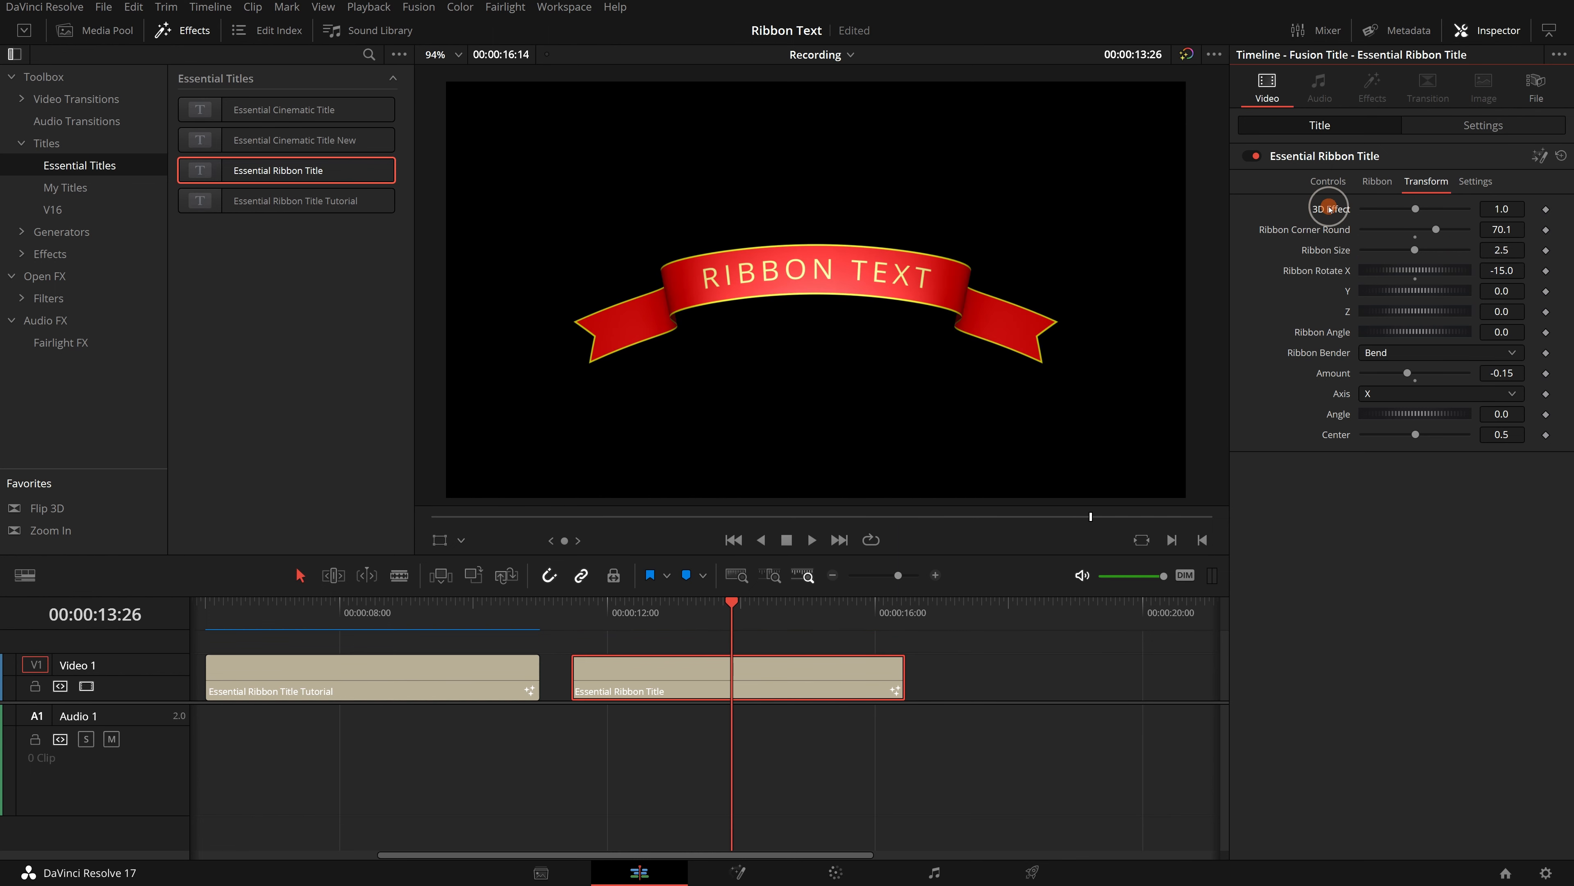
mouse_move(1414, 290)
left_mouse_down()
mouse_move(1387, 289)
mouse_move(1423, 270)
mouse_move(1432, 281)
mouse_move(1395, 302)
left_mouse_up()
mouse_move(1414, 250)
left_mouse_down()
mouse_move(1401, 251)
mouse_move(1413, 258)
left_mouse_up()
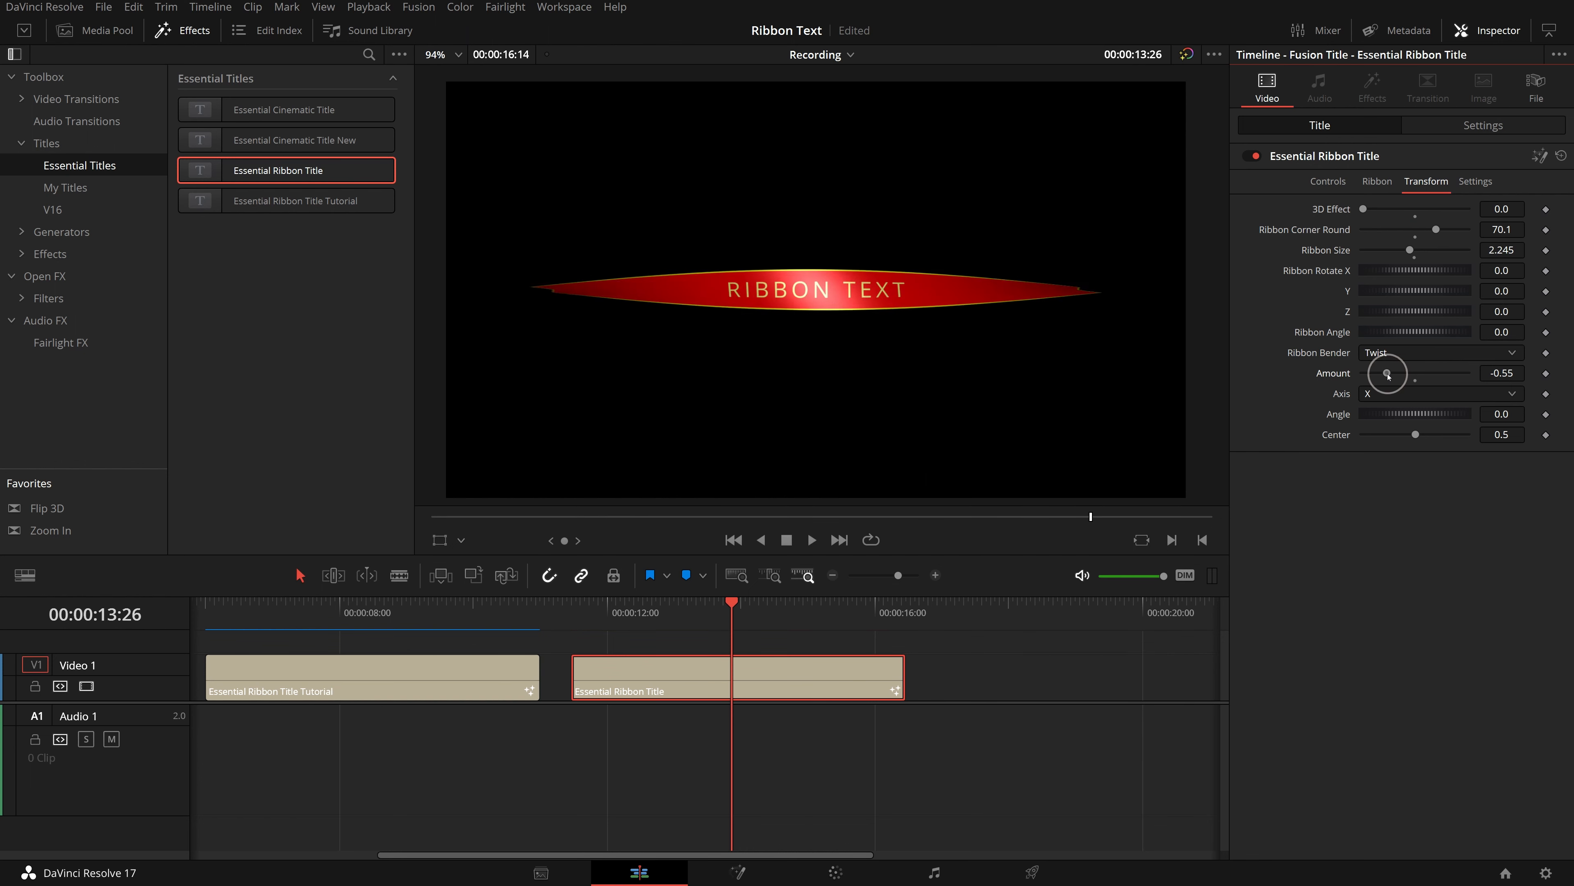
Try different Twist and Bend amounts on the ribbon bender, including -3.0 for Bend
left_click_drag(1386, 376, 1436, 373)
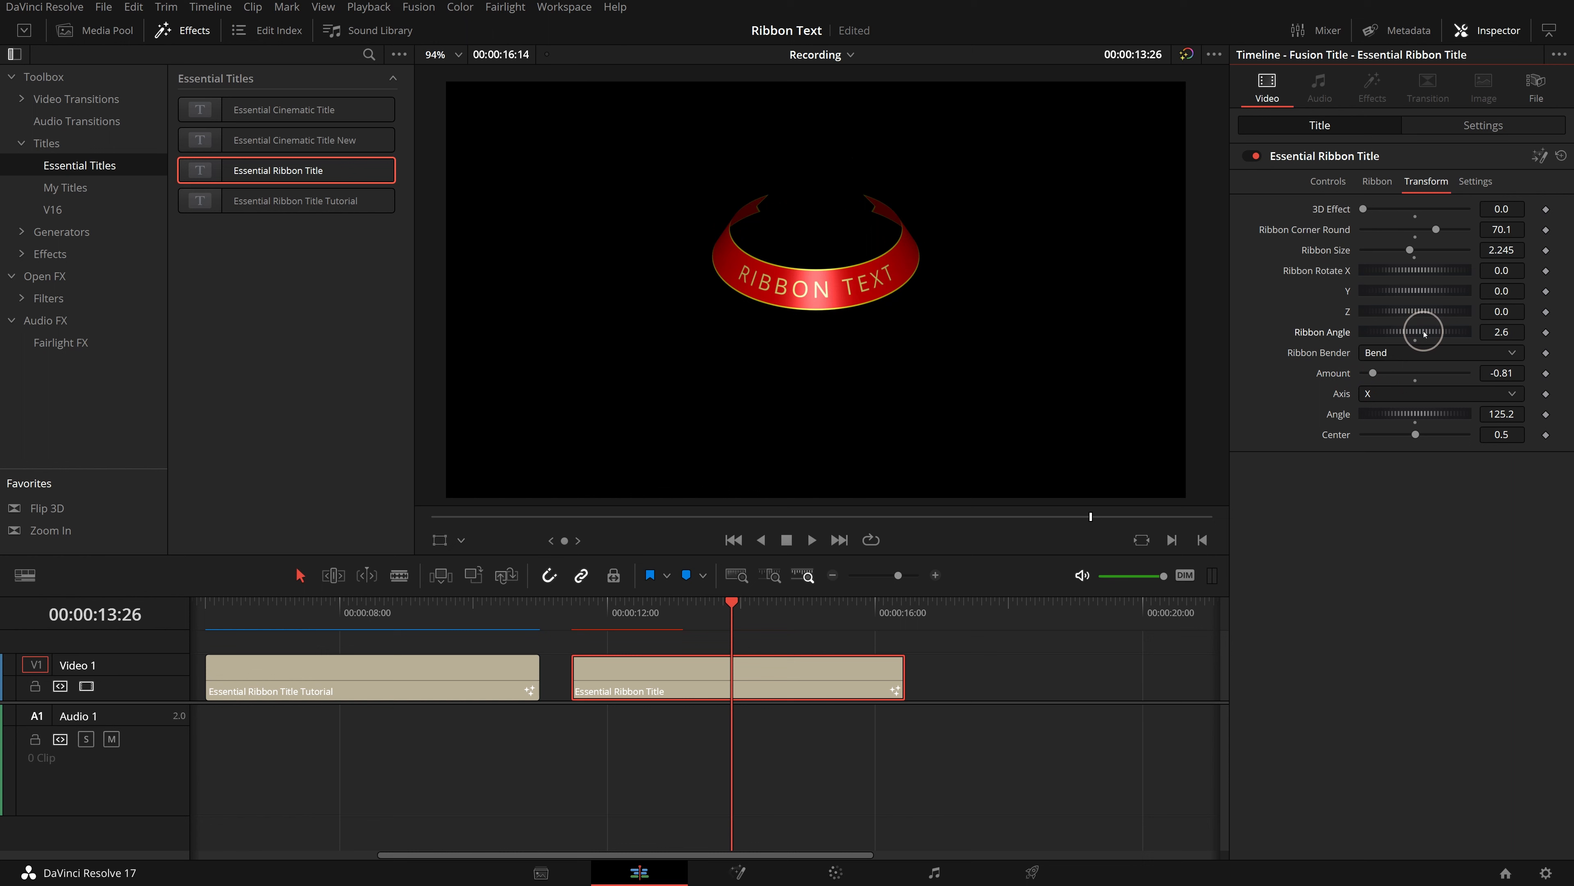
left_click_drag(1374, 379, 1359, 374)
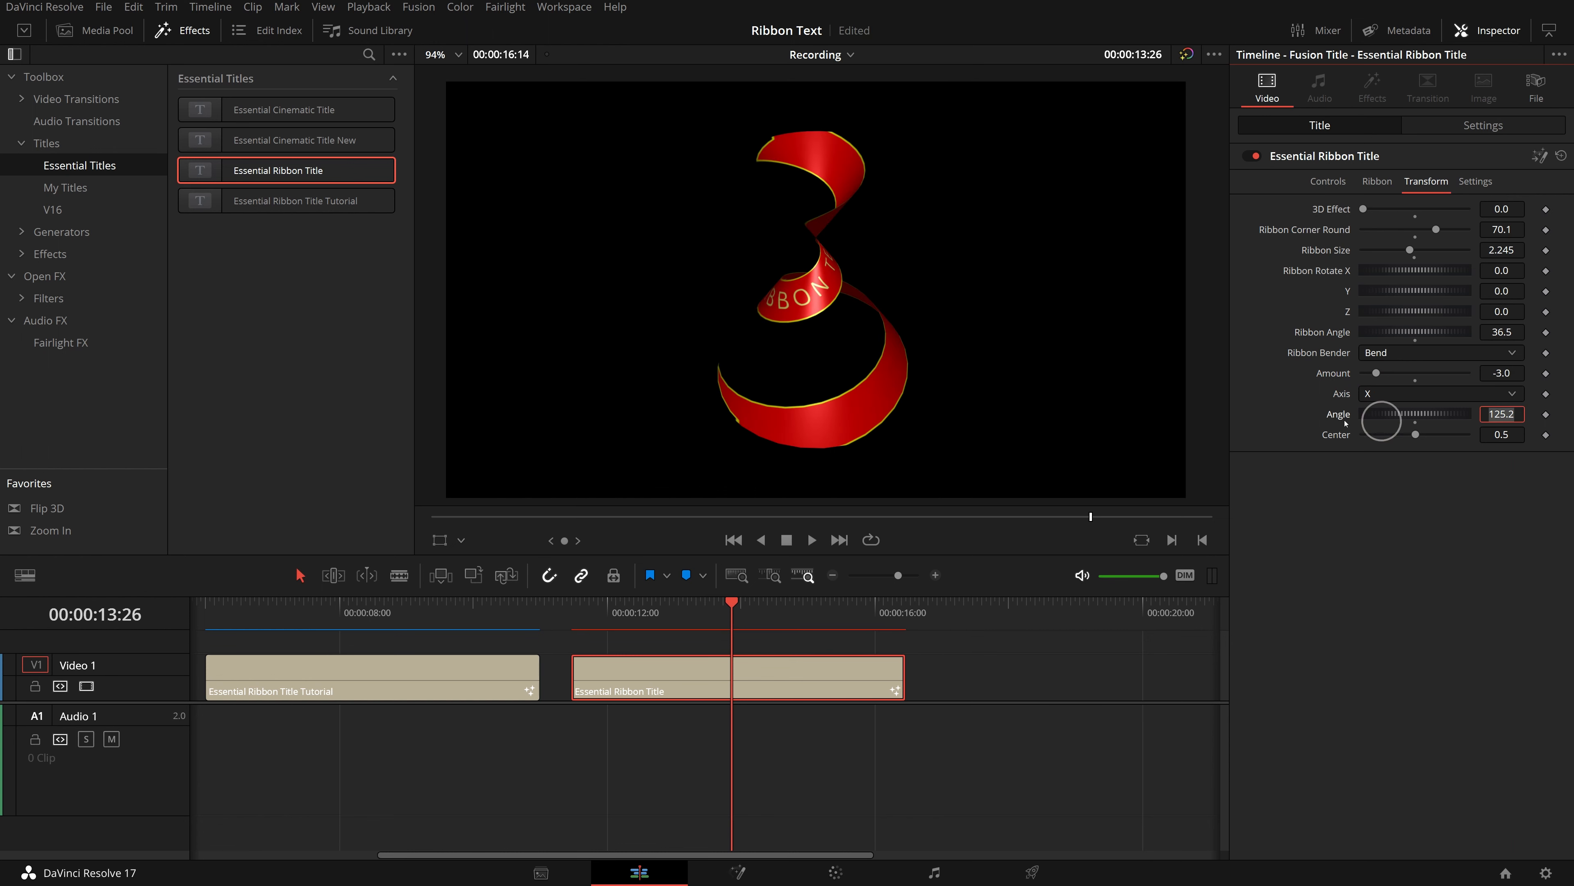
mouse_move(1378, 375)
left_mouse_down()
mouse_move(1400, 373)
mouse_move(1368, 389)
mouse_move(1388, 394)
left_mouse_up()
Try a bend angle of 90, and set the ribbon angle to 15.9 and the bend to amount -0.08, angle 69.1 and center 0.26
double_click(1500, 414)
type("90")
key("Return")
left_click_drag(1410, 332, 1343, 338)
left_click_drag(1388, 374, 1383, 375)
left_click_drag(1422, 413, 1391, 435)
Play the Essential Ribbon Title clip repeatedly from its start to review the ribbon animation
left_click(571, 603)
key("space")
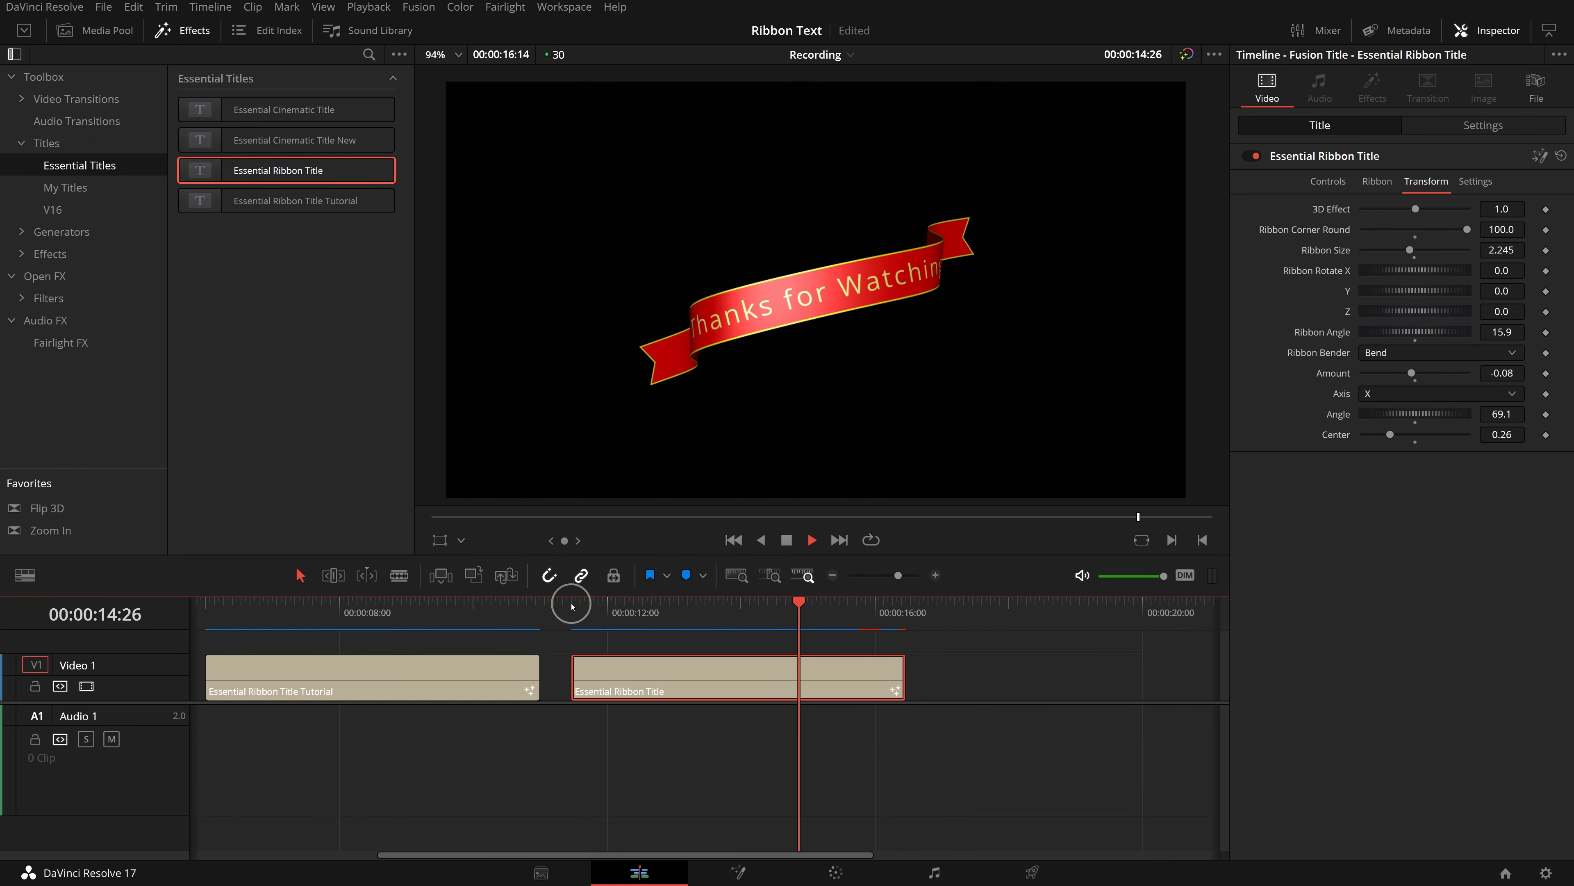
left_click(570, 603)
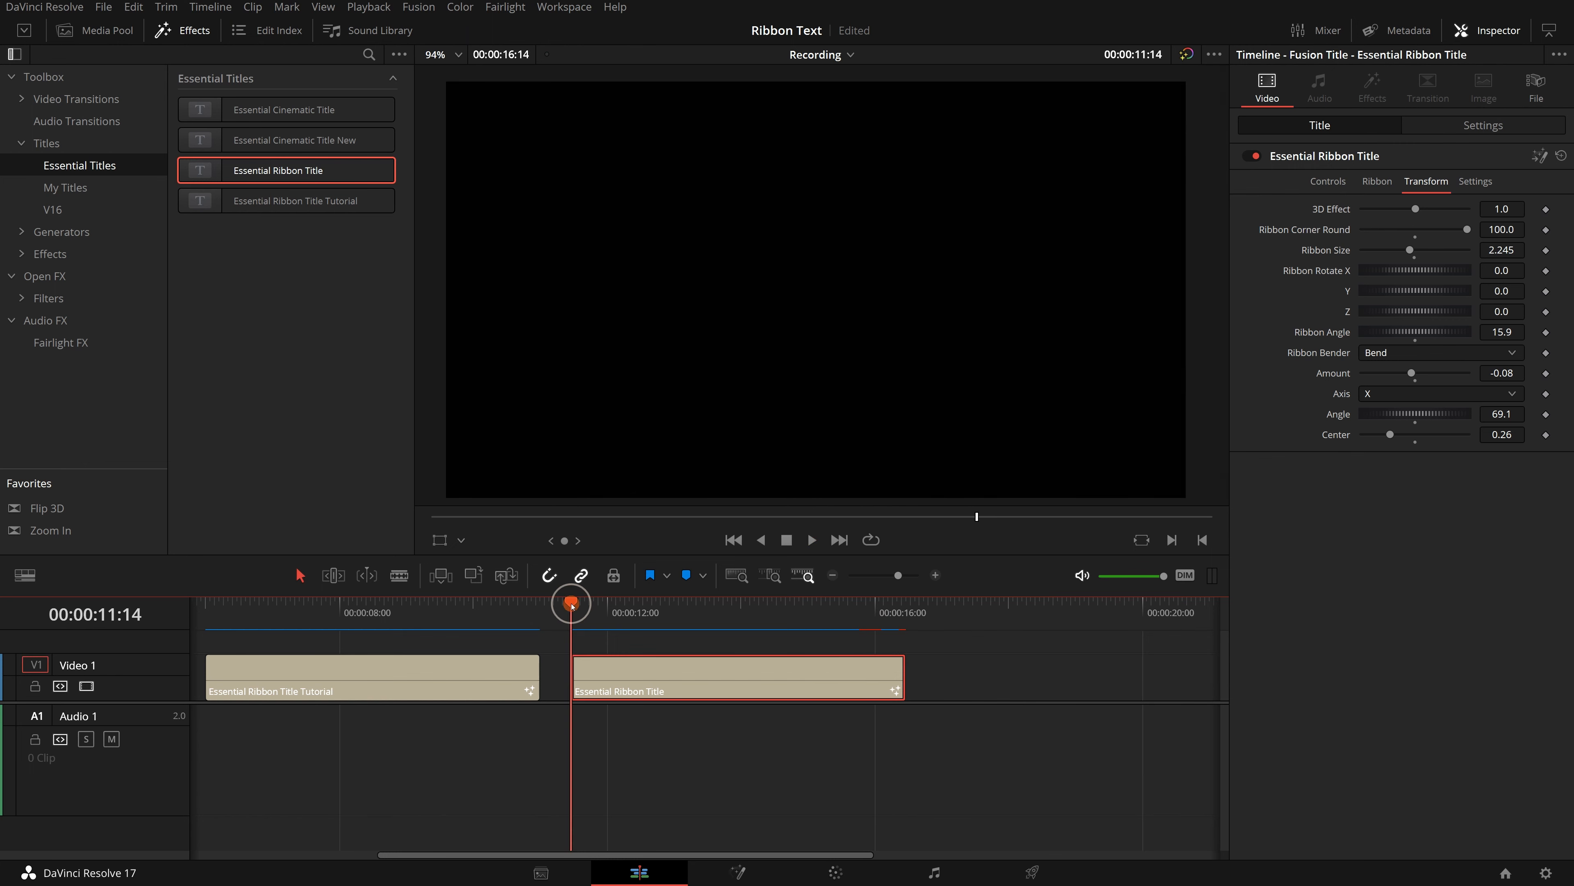
key("space")
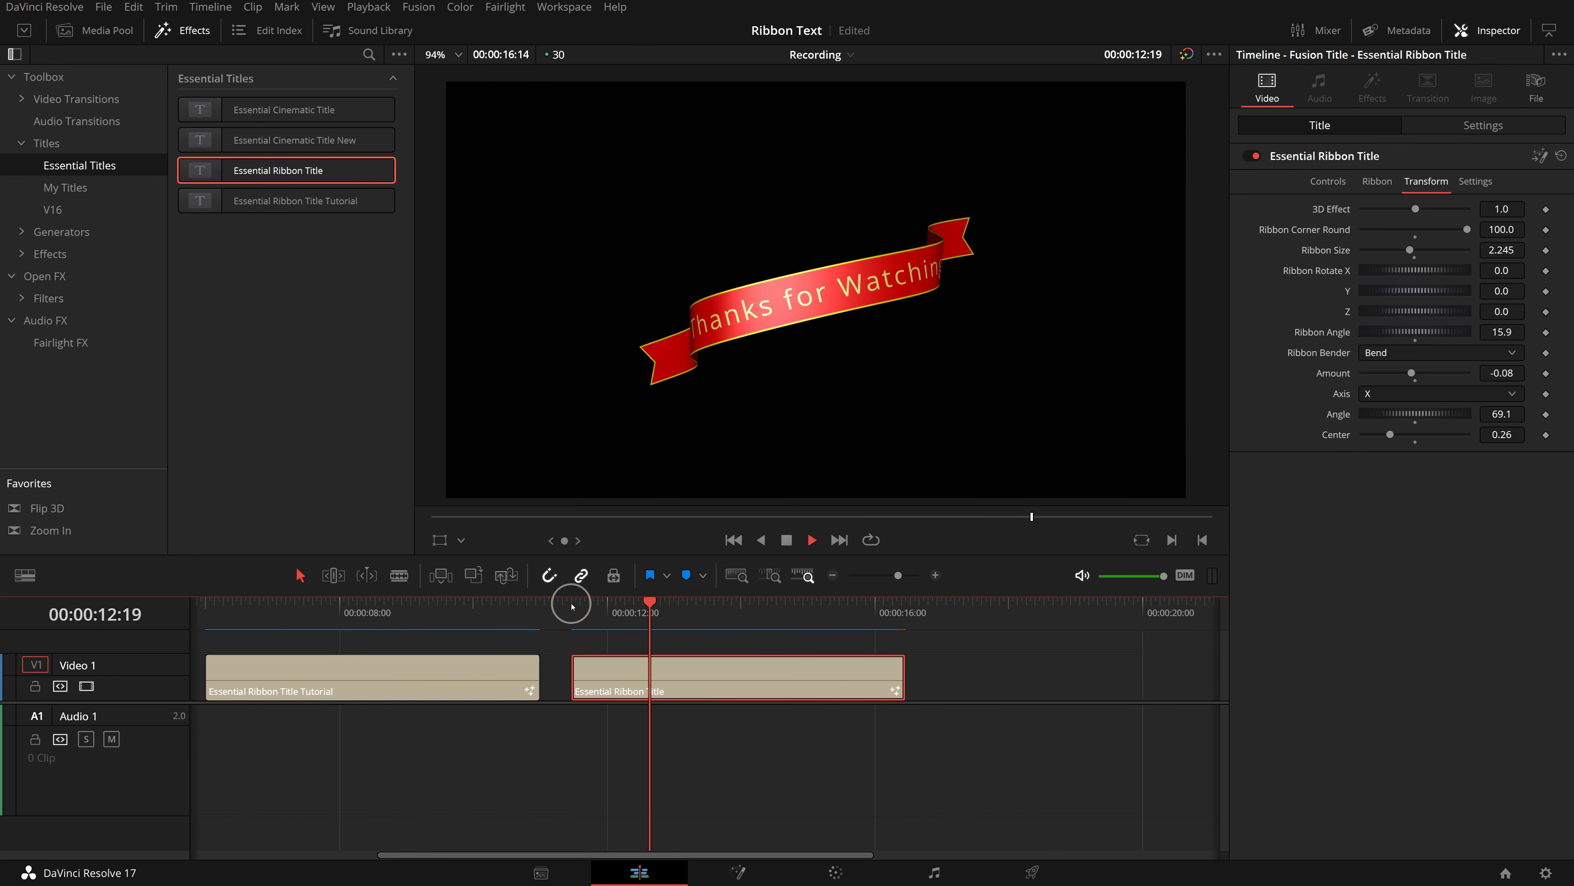
left_click(572, 605)
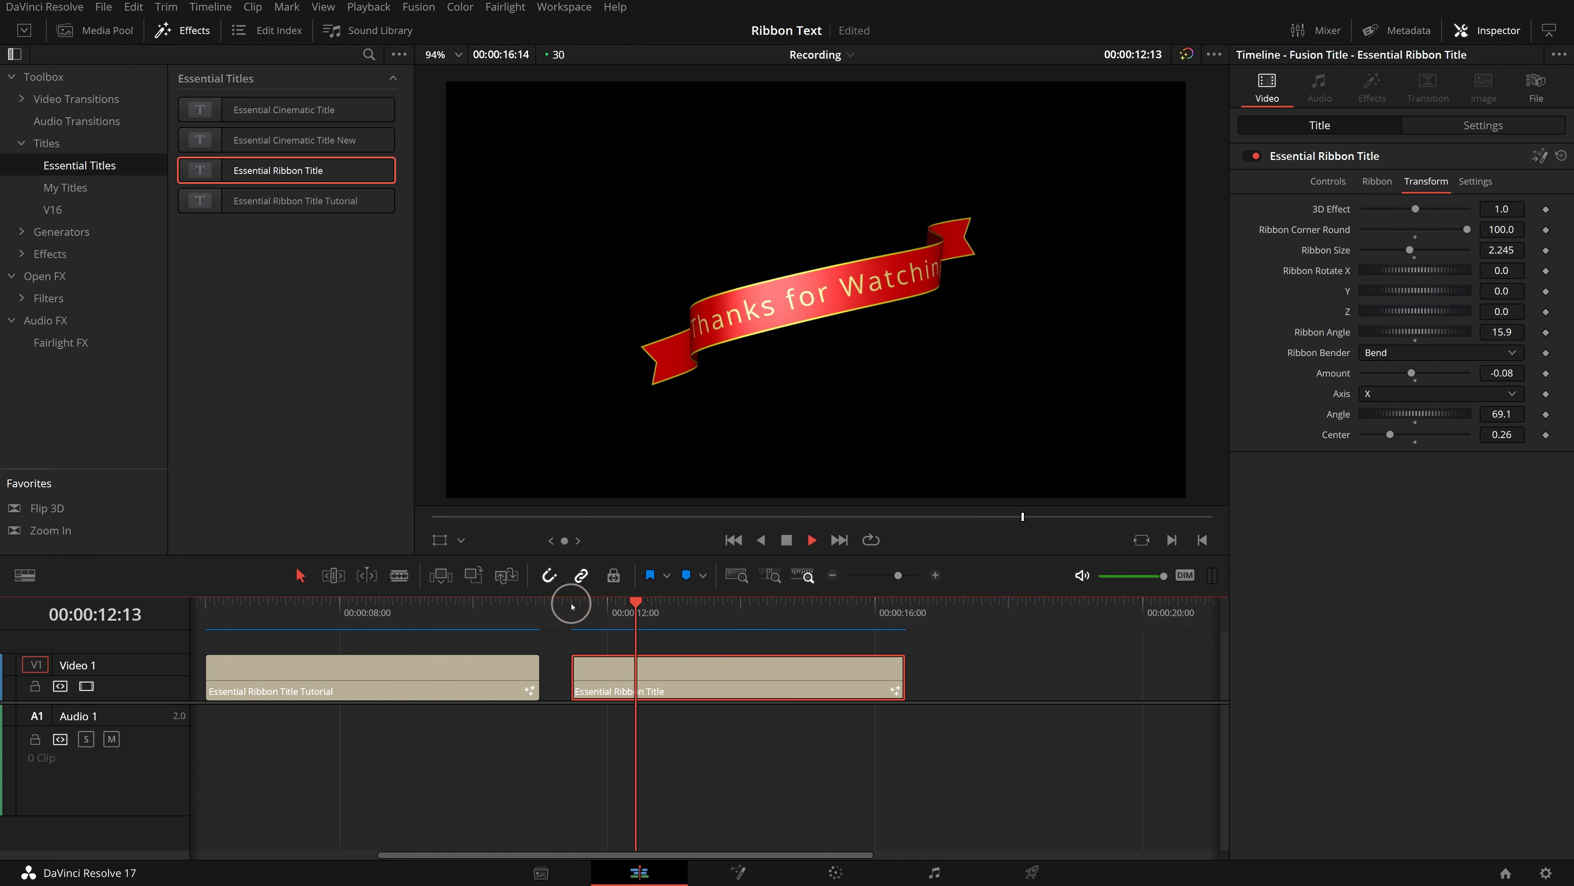